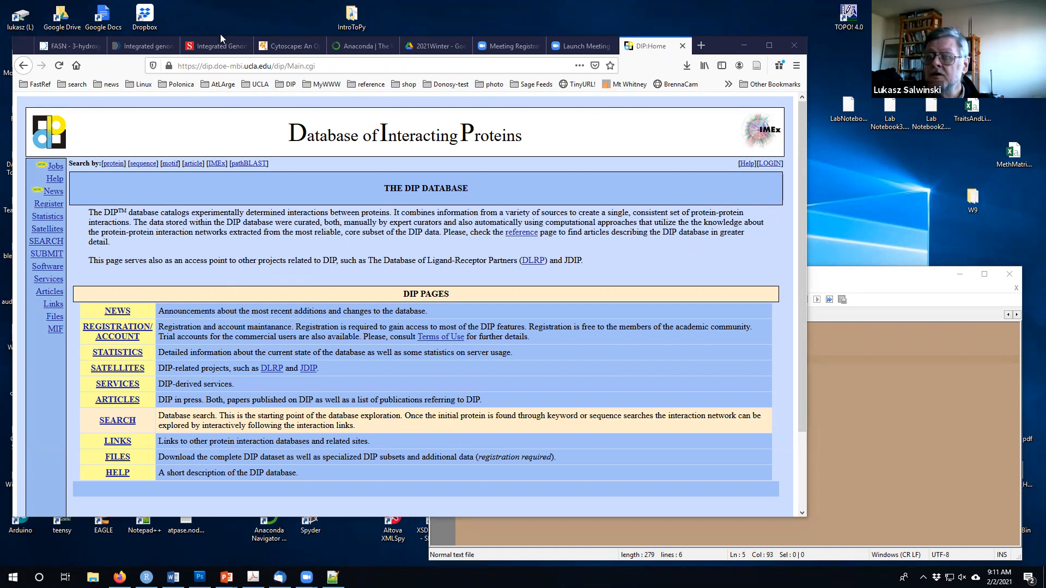
# Open the Cytoscape website, highlight its web address, and go to the Cytoscape 3.8.2 download page.
pyautogui.click(287, 47)
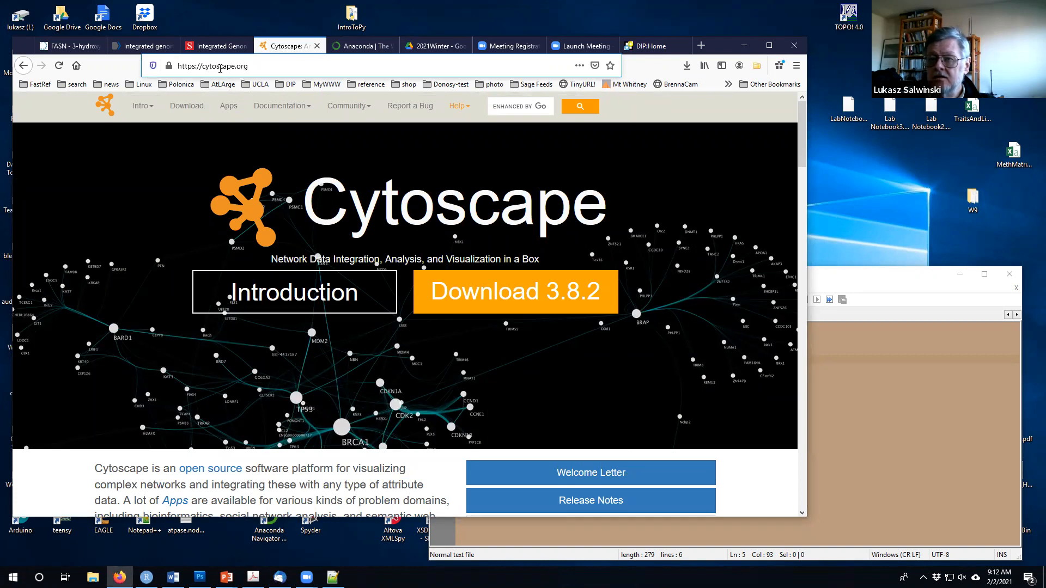
pyautogui.click(248, 65)
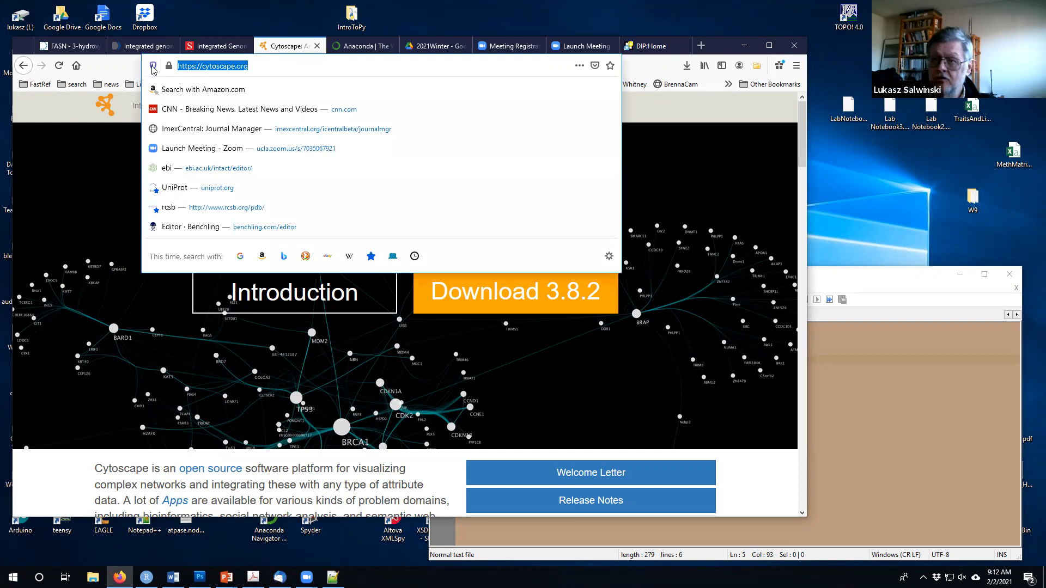
pyautogui.click(916, 417)
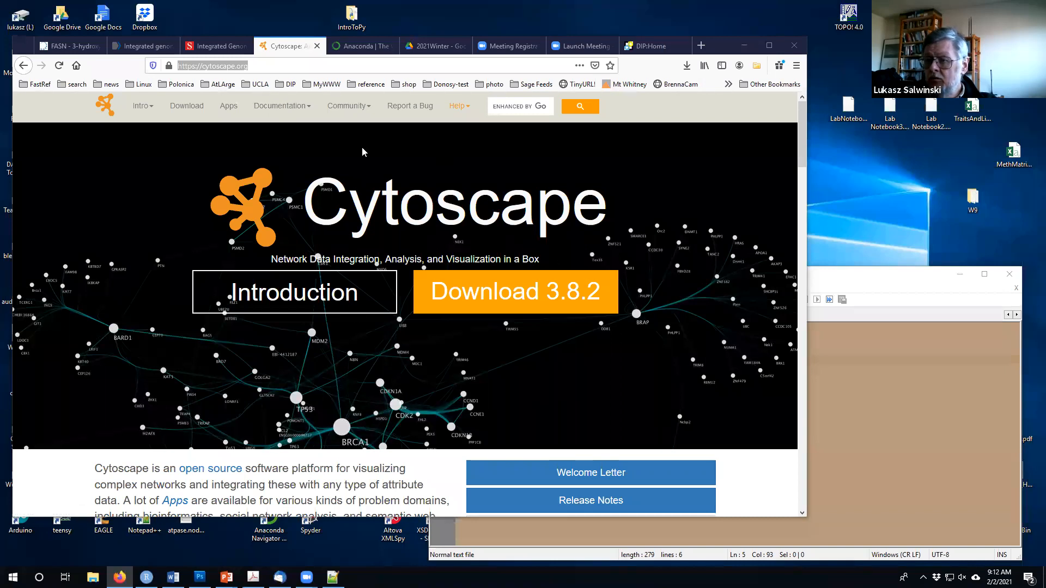
pyautogui.click(481, 290)
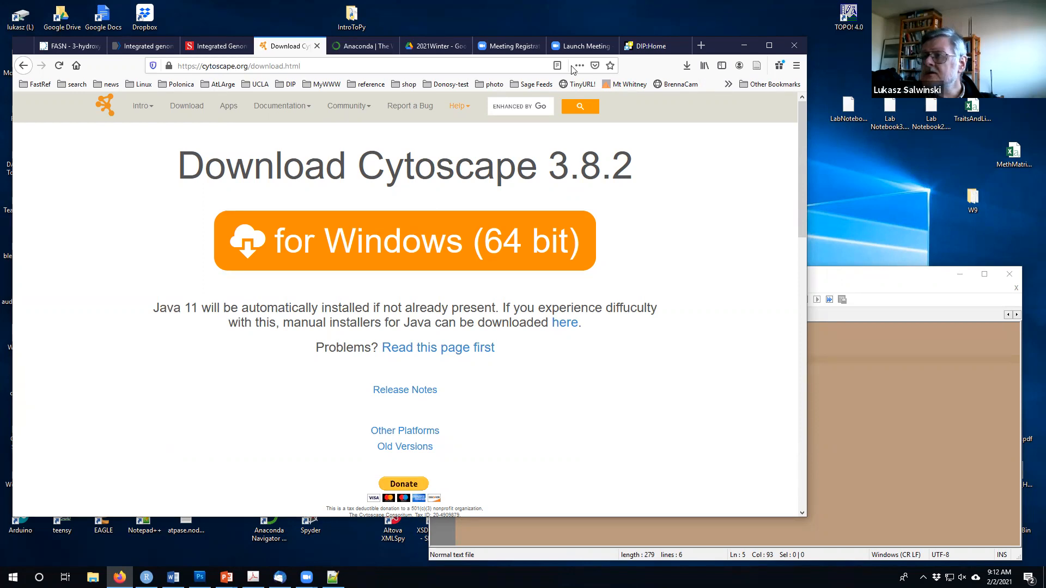
# Switch to the 2021Winter folder on Google Drive, open its Day1 folder and highlight that folder's web address.
pyautogui.click(431, 46)
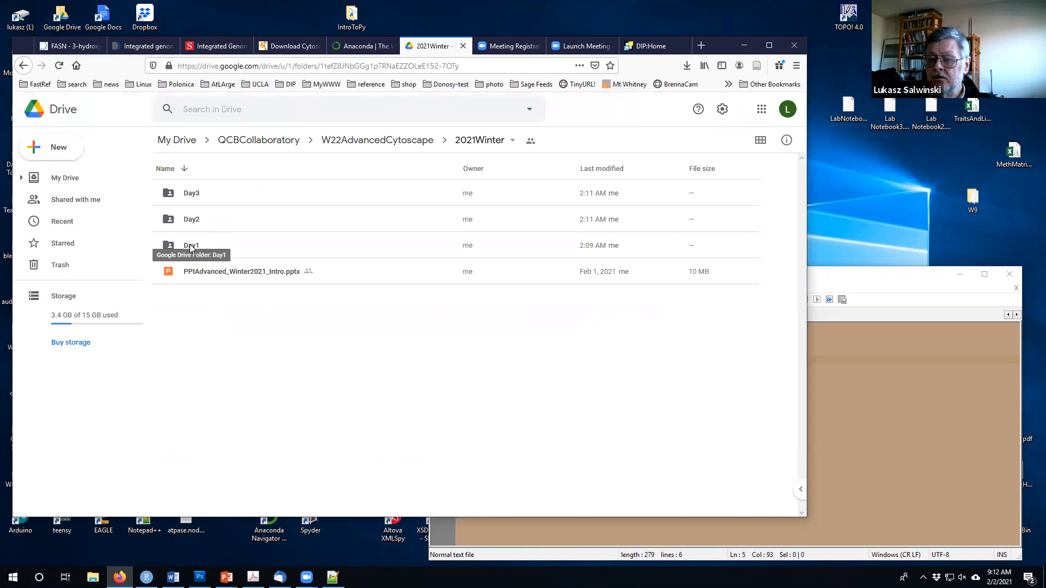
pyautogui.click(192, 249)
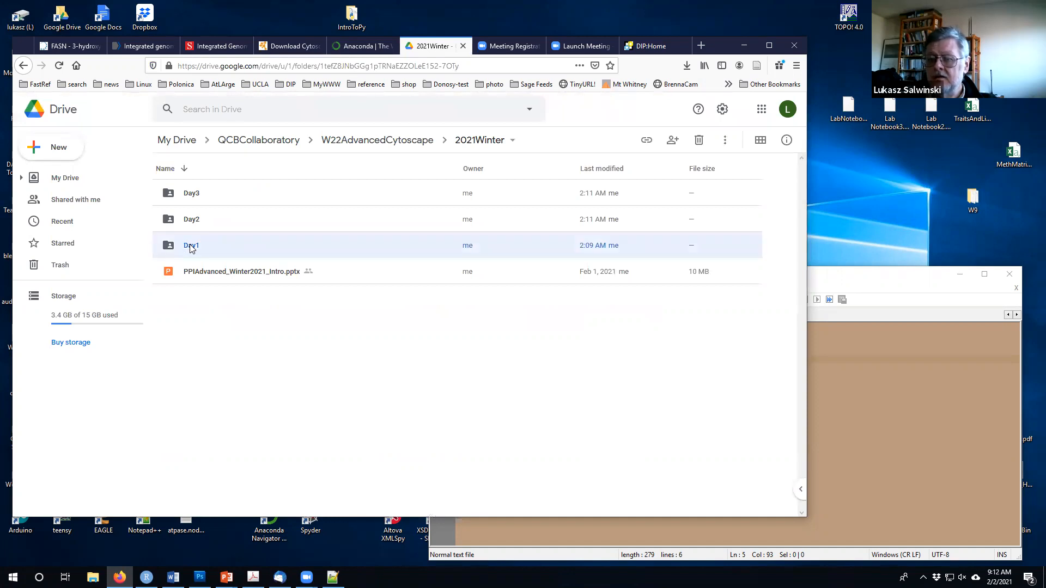
pyautogui.doubleClick(192, 249)
pyautogui.moveTo(459, 65); pyautogui.dragTo(173, 49)
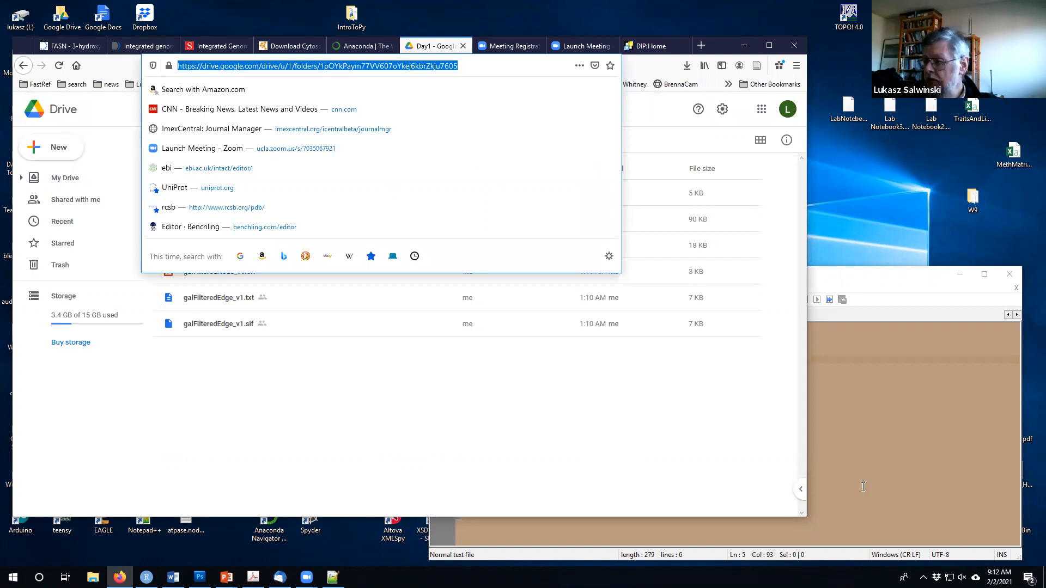
pyautogui.click(886, 412)
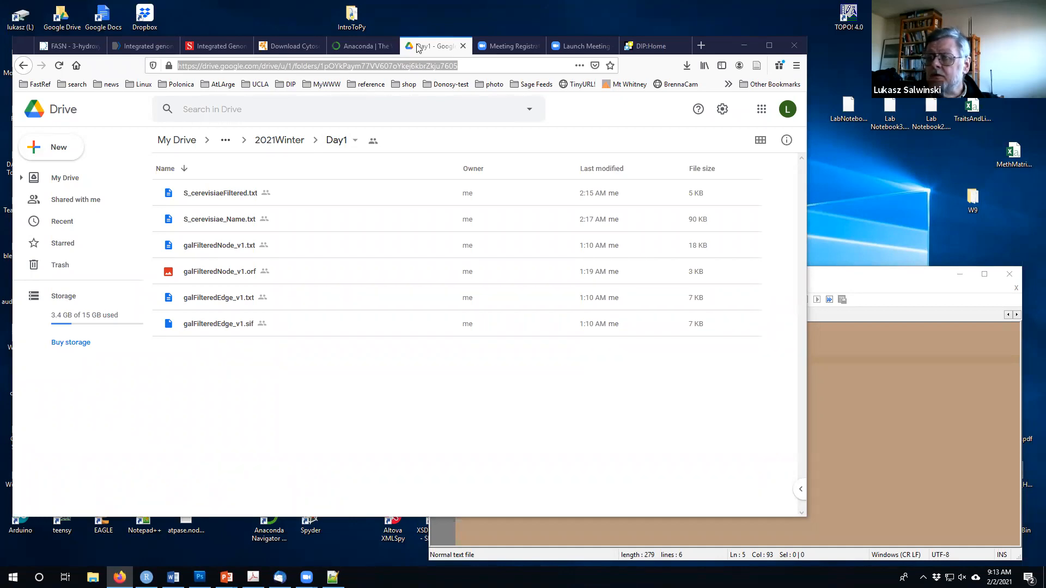
# Revisit the Cytoscape download page, and bring up the Anaconda home page with its web address highlighted.
pyautogui.click(293, 48)
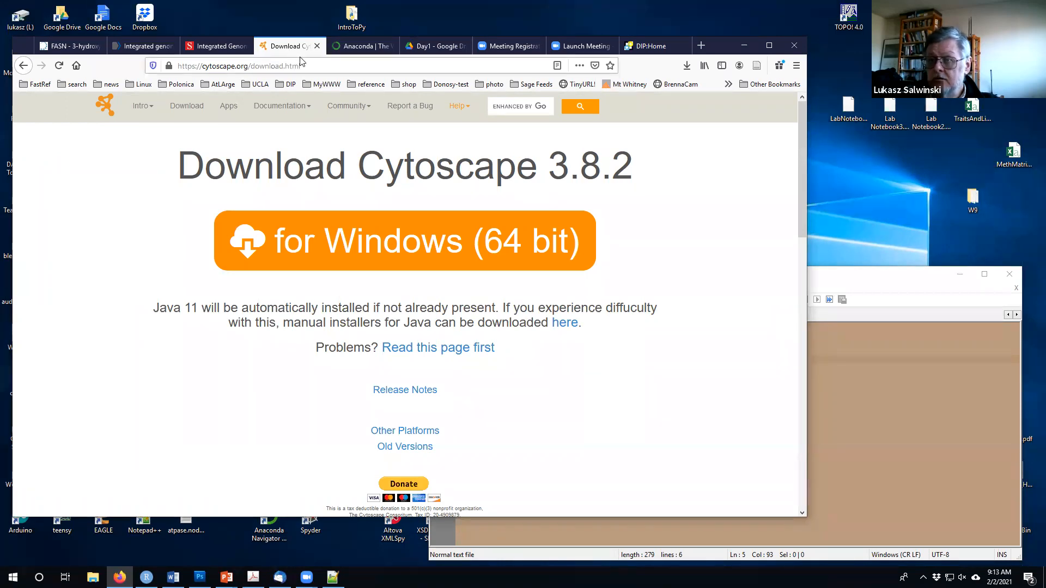
pyautogui.click(357, 48)
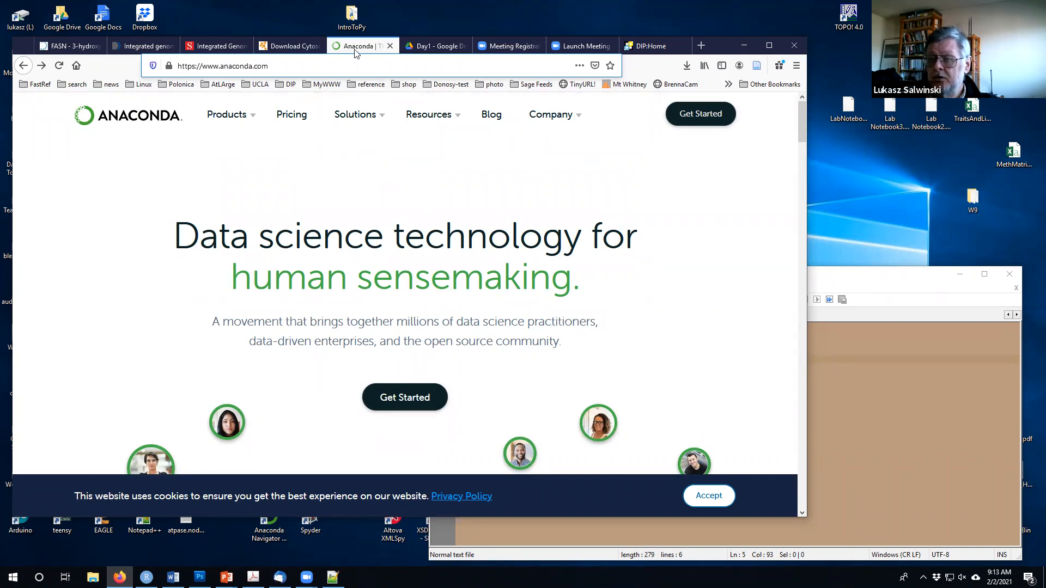
pyautogui.hotkey('ctrl', 'l')
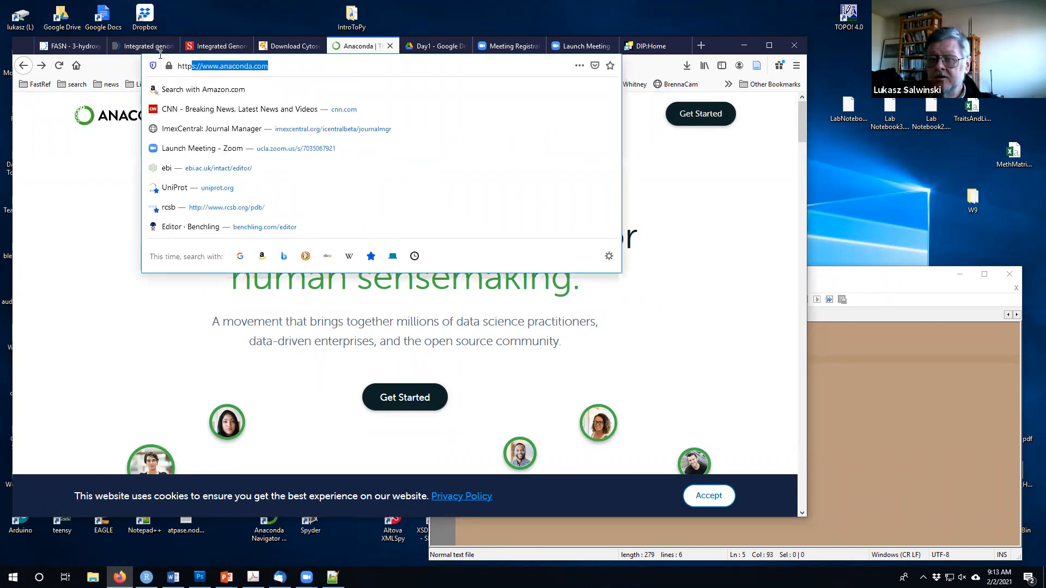
pyautogui.click(767, 314)
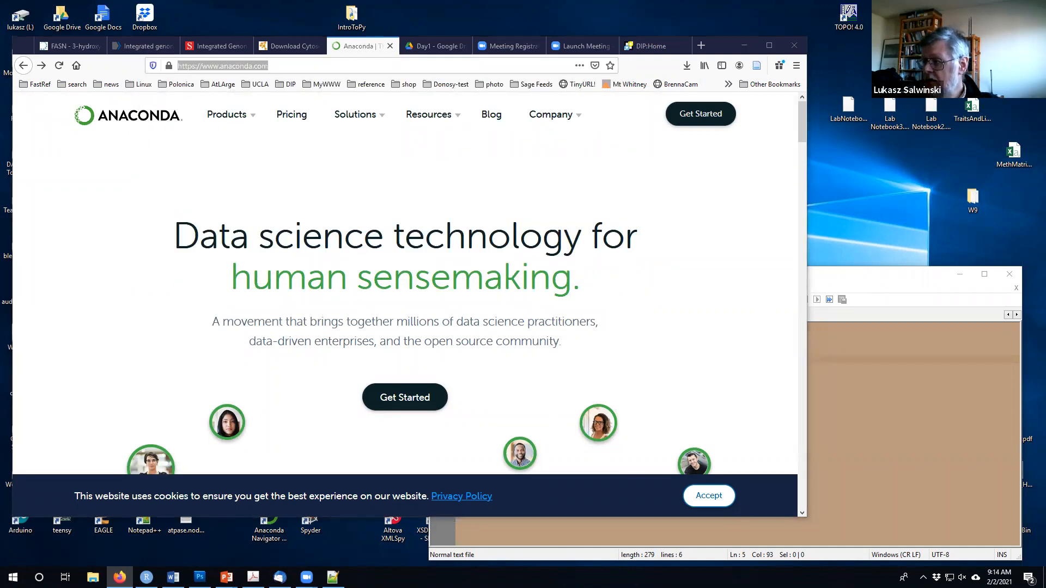
# Open the Anaconda Individual Edition product page and go to its list of installers.
pyautogui.moveTo(231, 118)
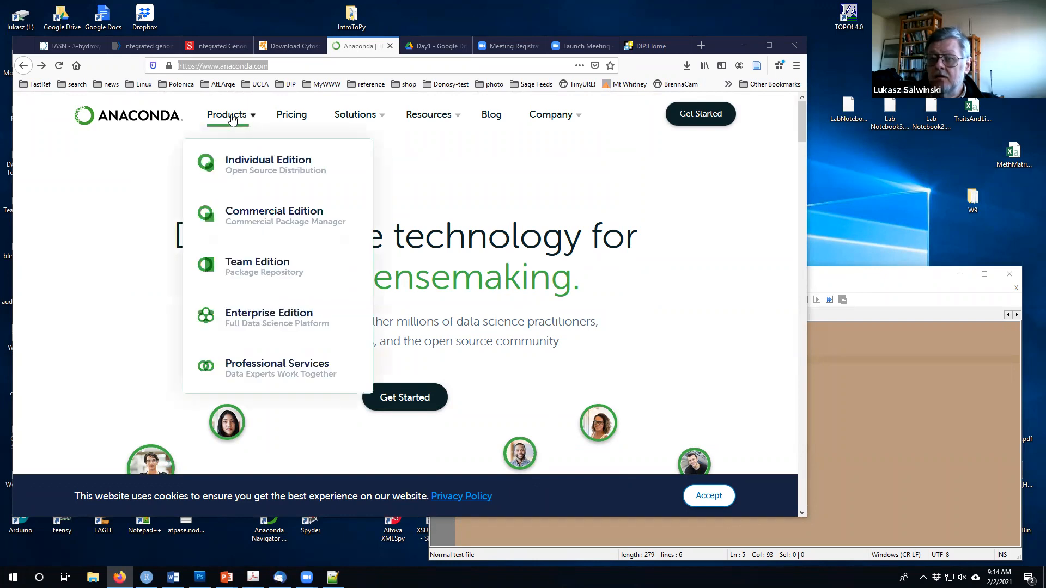
pyautogui.click(239, 165)
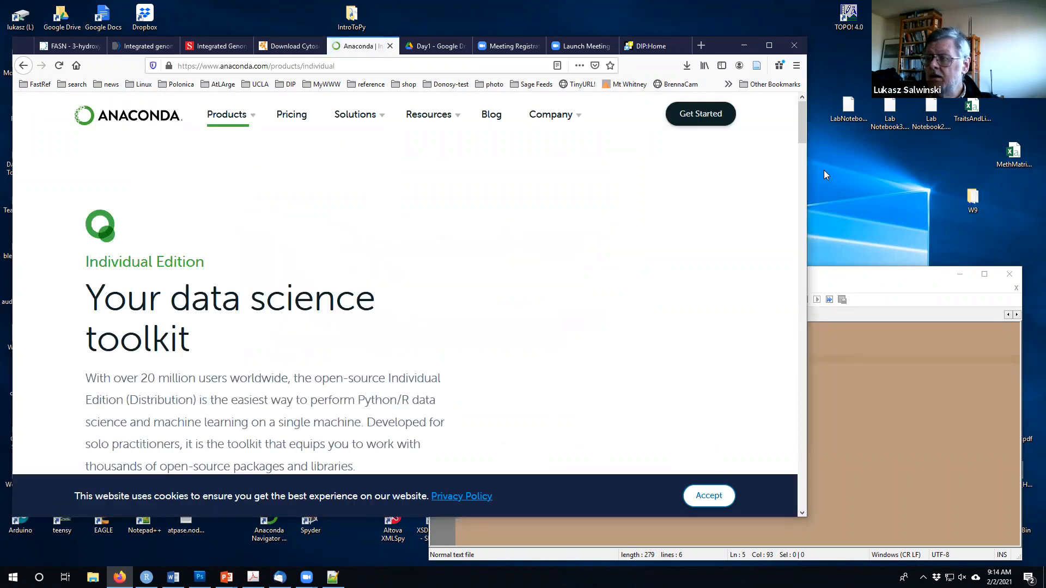
pyautogui.scroll(-8, 805, 155)
pyautogui.scroll(3, 807, 156)
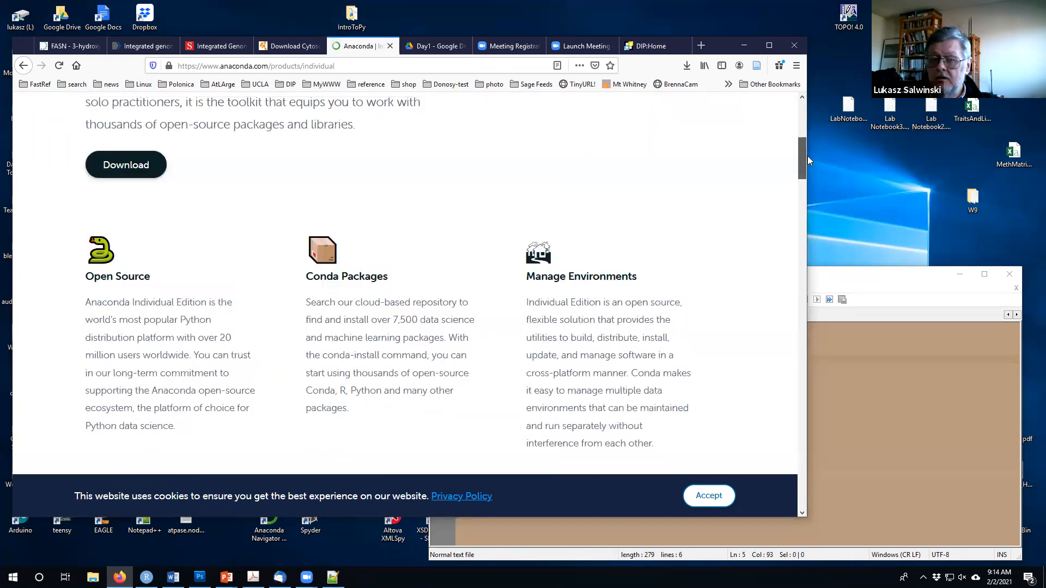
pyautogui.click(139, 195)
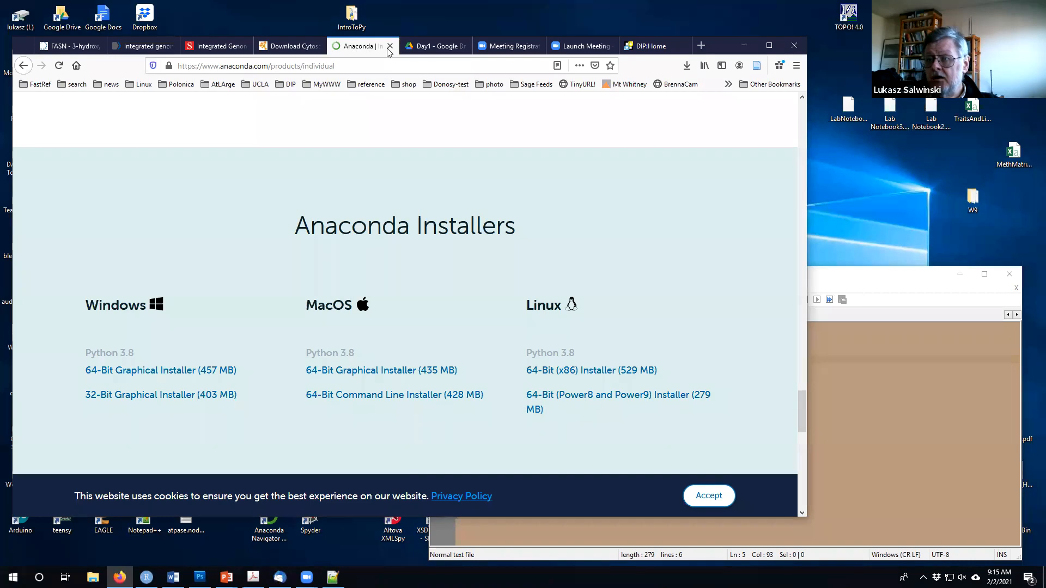
# Return to Google Drive and open the W22IntroToCytoscape folder inside QCBCollaboratory.
pyautogui.click(425, 48)
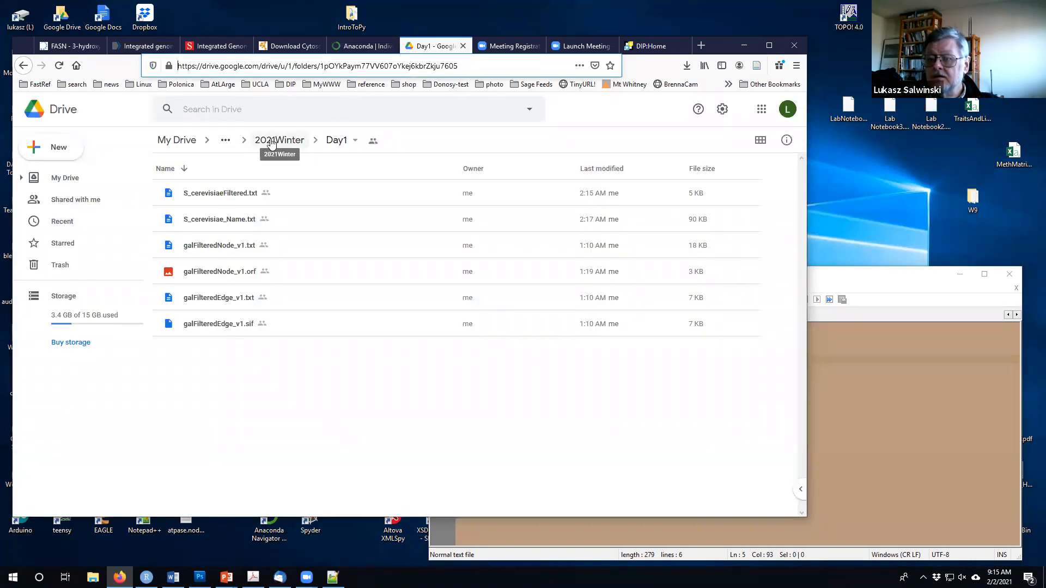
pyautogui.click(225, 140)
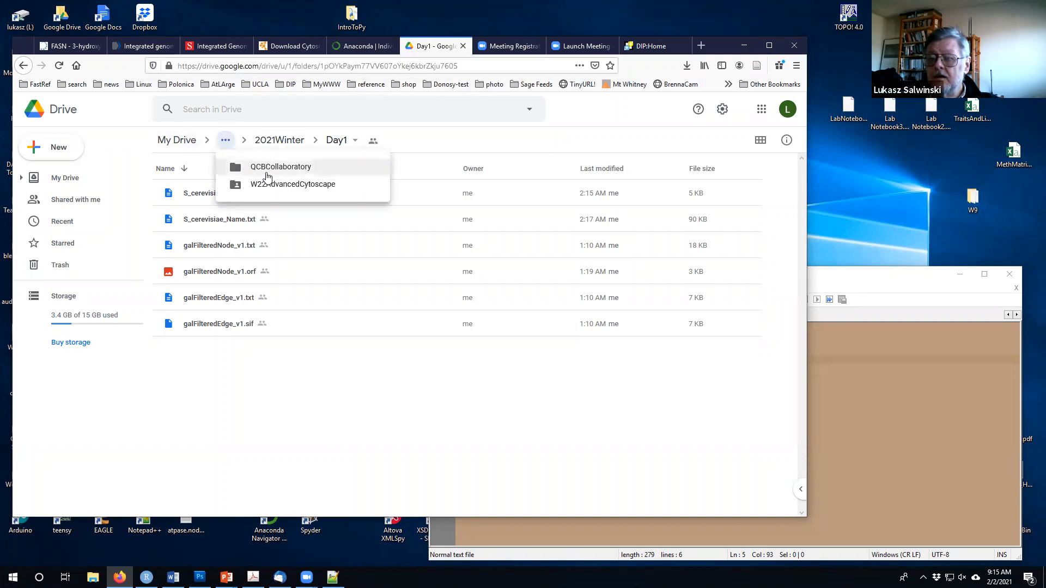
pyautogui.click(264, 167)
pyautogui.doubleClick(213, 195)
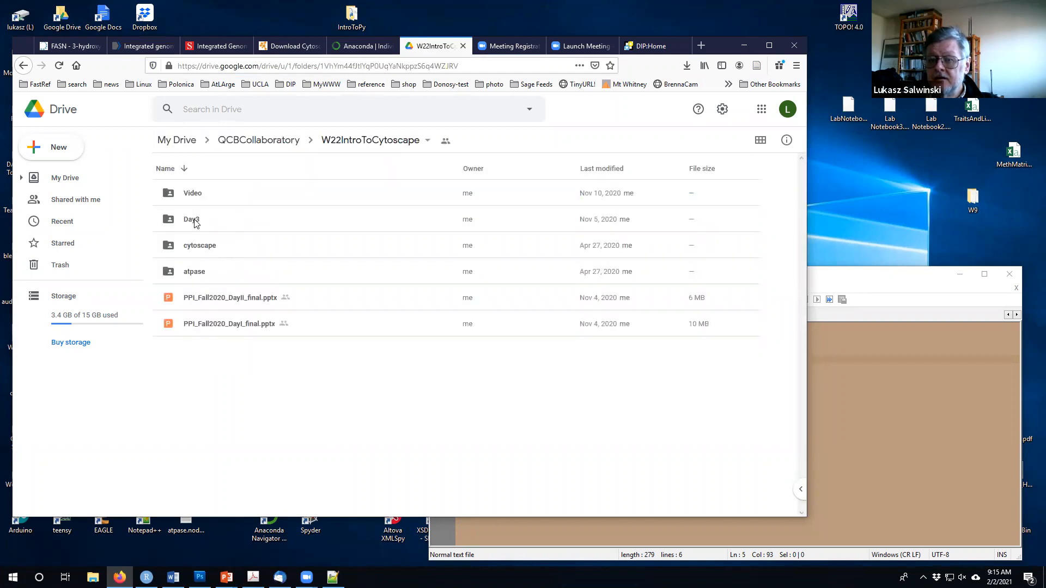
# Open the 2021Winter folder of W9IntroToPython in QCBCollaboratory and highlight its web address.
pyautogui.click(273, 144)
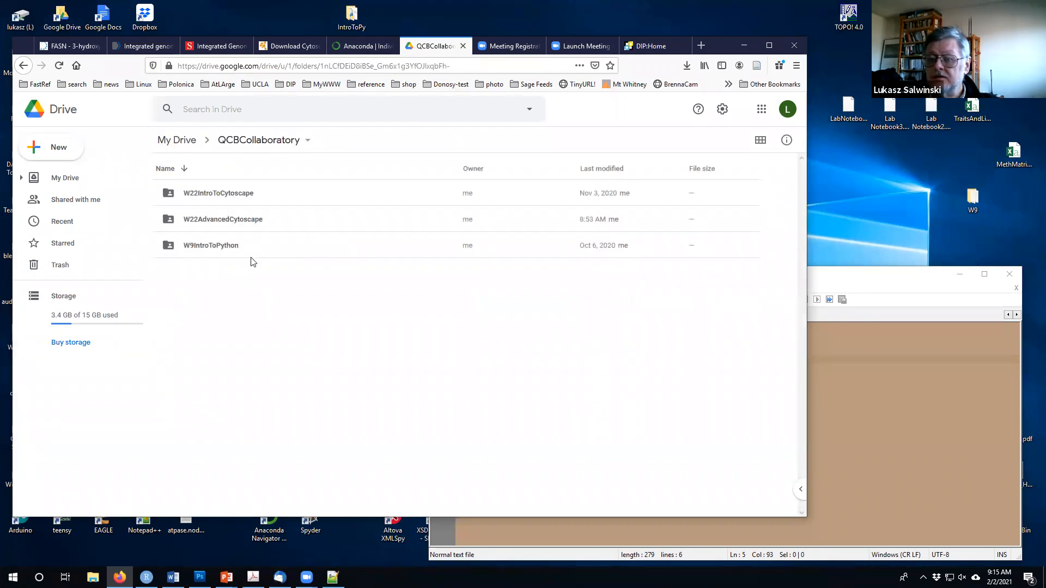
pyautogui.doubleClick(173, 246)
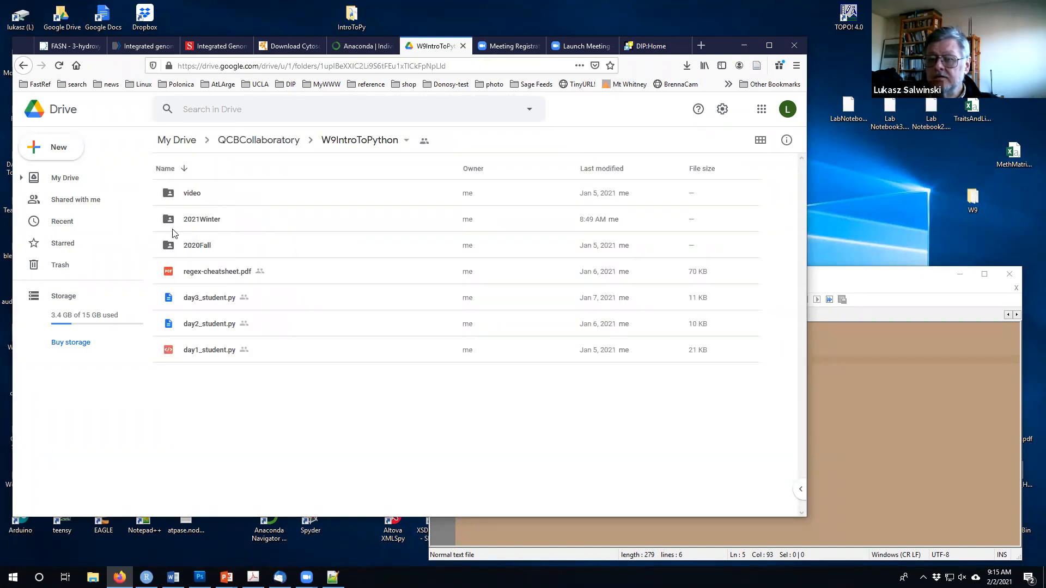
pyautogui.doubleClick(169, 221)
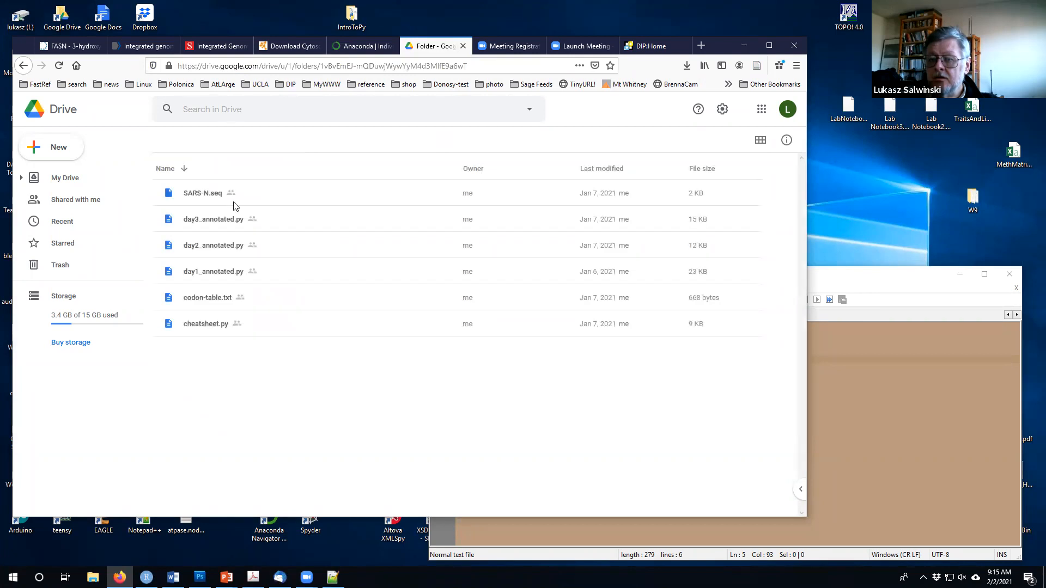
pyautogui.click(452, 66)
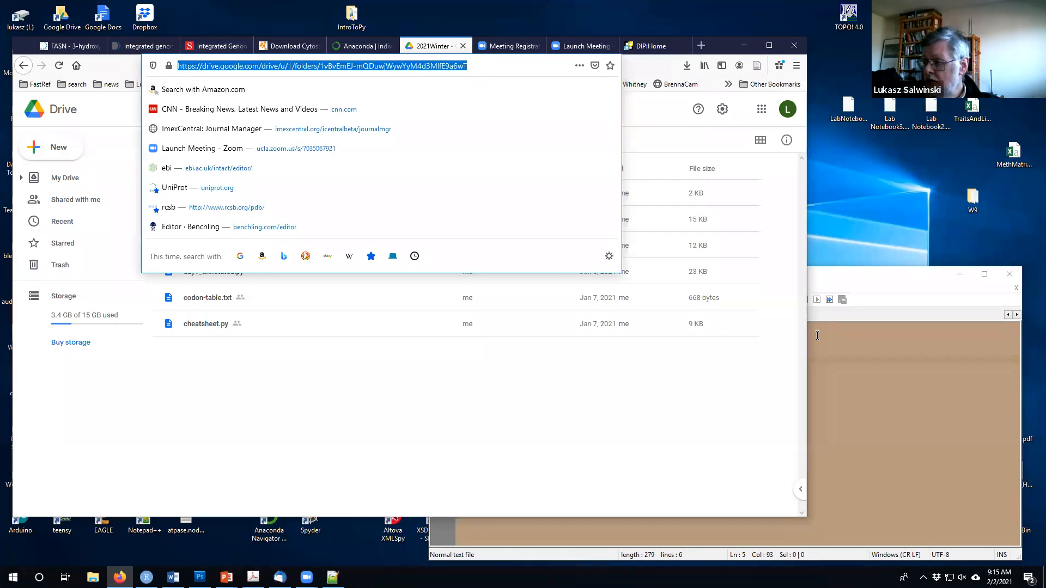
pyautogui.click(833, 367)
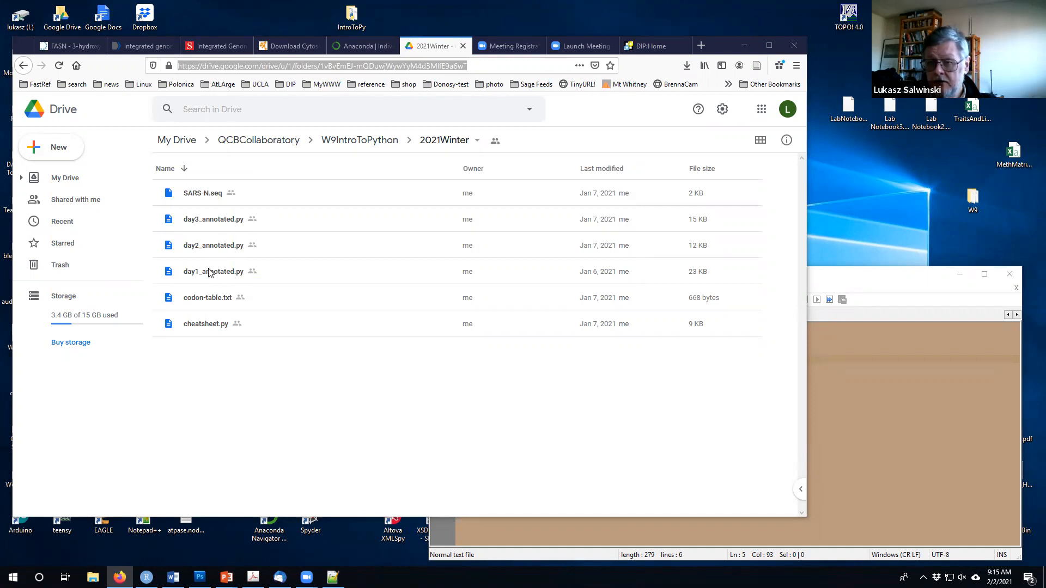
# Preview cheatsheet.py to look over its Python recap, and close the preview.
pyautogui.doubleClick(199, 326)
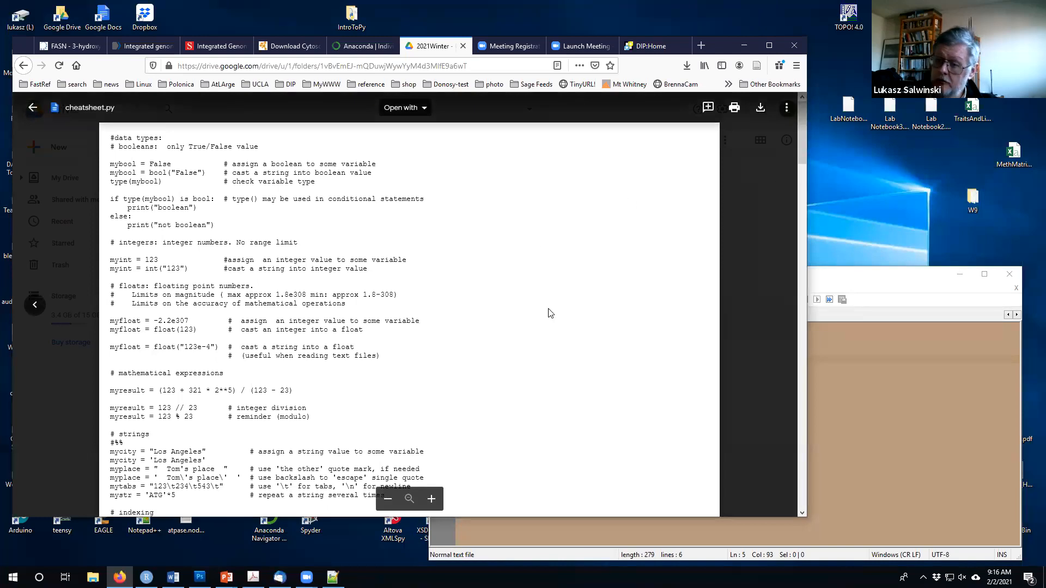
pyautogui.moveTo(801, 130); pyautogui.dragTo(737, 282)
pyautogui.click(737, 283)
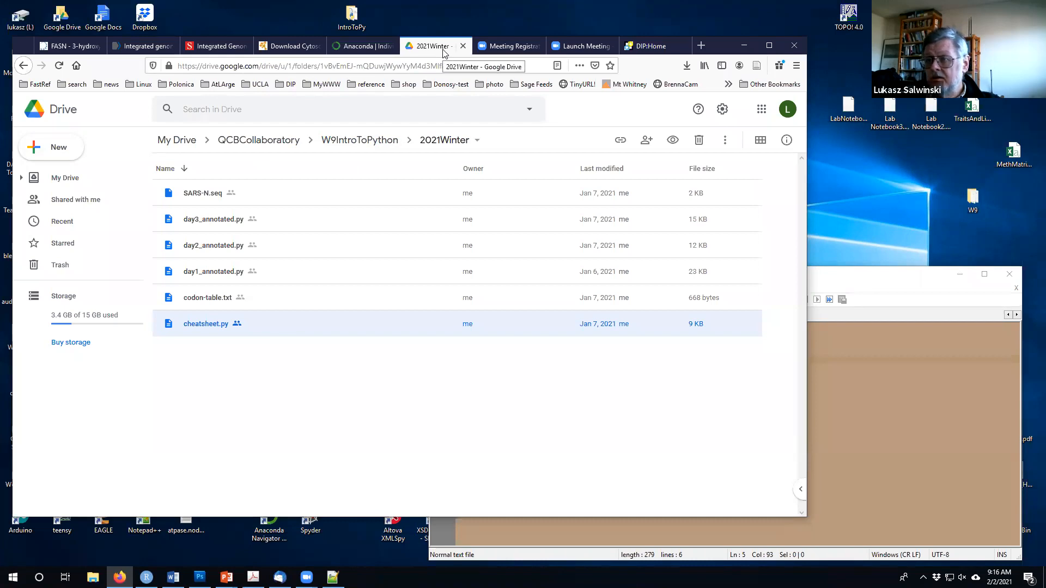
# Go back to QCBCollaboratory and open the 2021Winter folder inside W22AdvancedCytoscape.
pyautogui.click(254, 141)
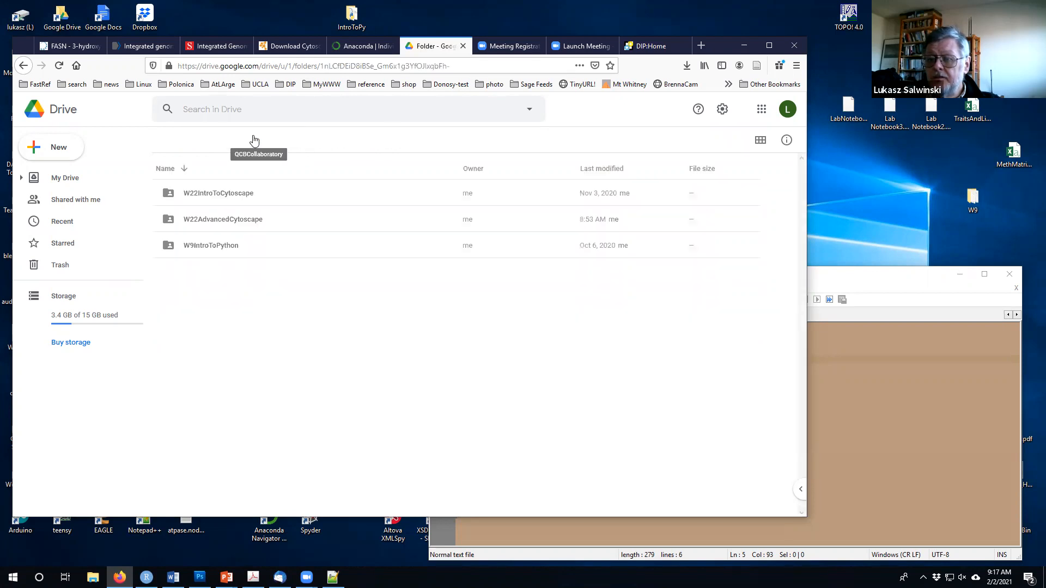
pyautogui.doubleClick(204, 221)
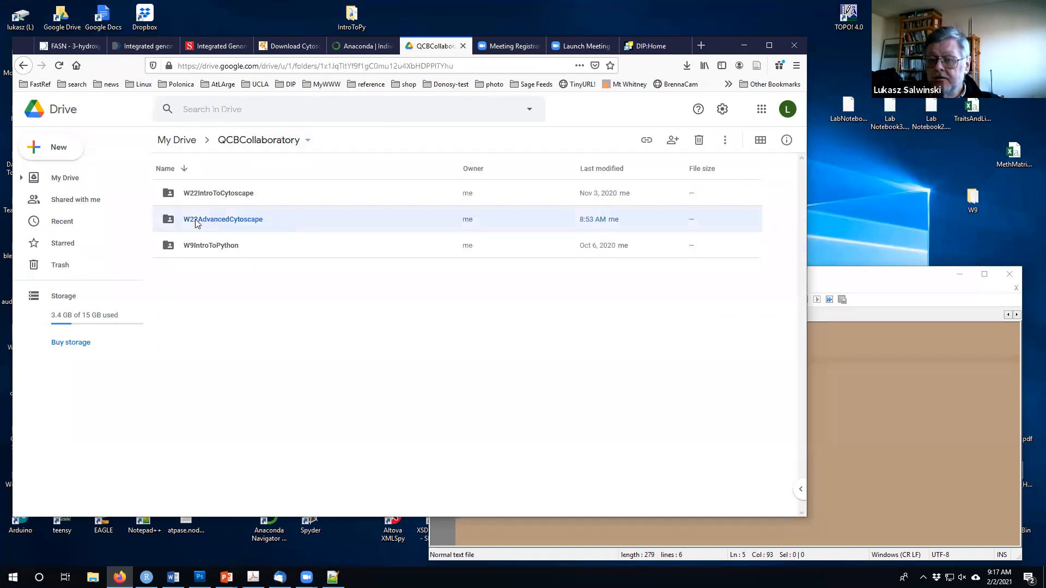
pyautogui.doubleClick(192, 197)
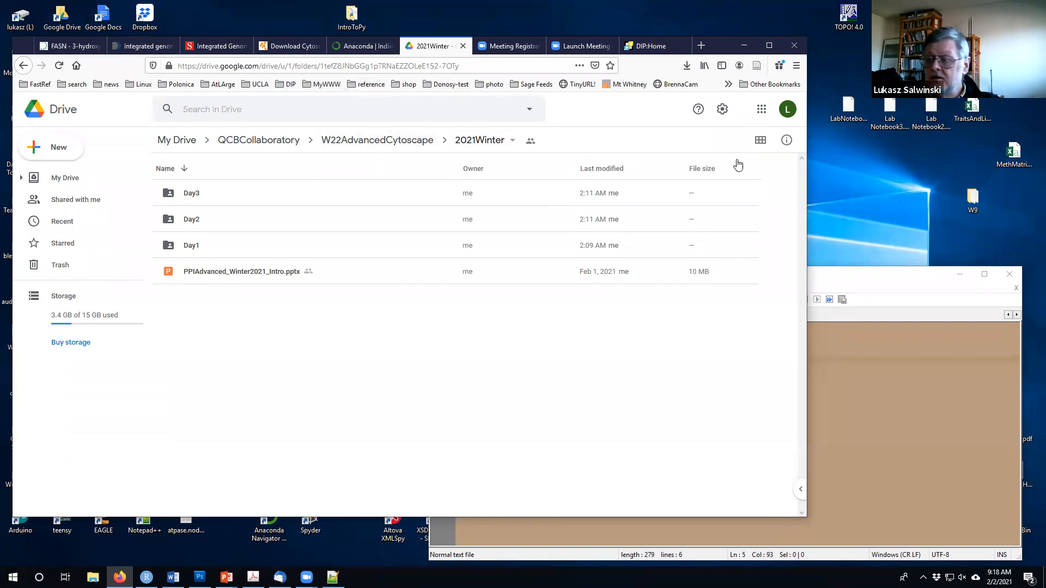
# Minimize the browser and move the Notepad++ window with the workshop links to the middle of the desktop.
pyautogui.click(742, 49)
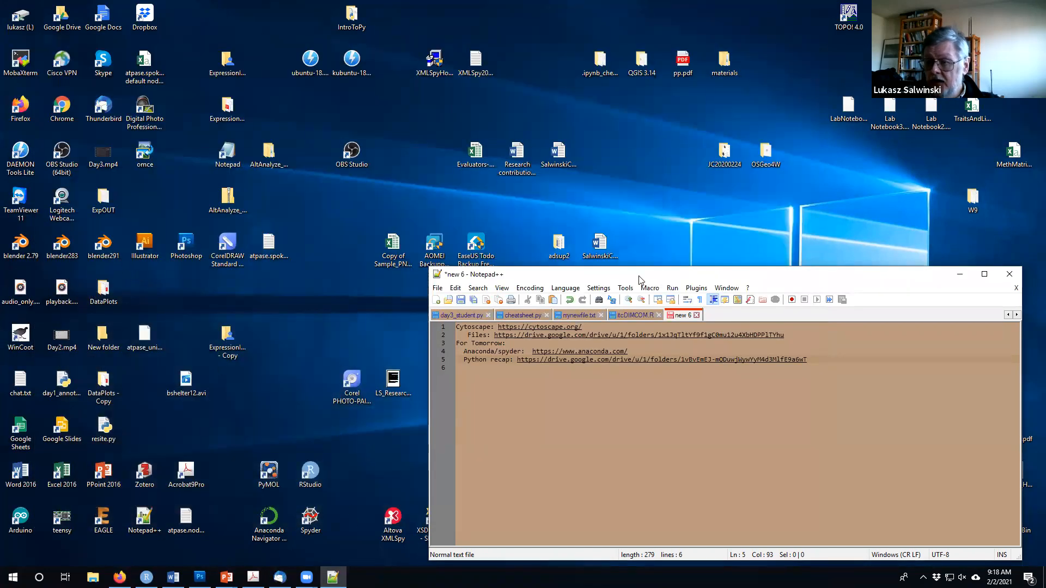
pyautogui.moveTo(683, 275); pyautogui.dragTo(471, 88)
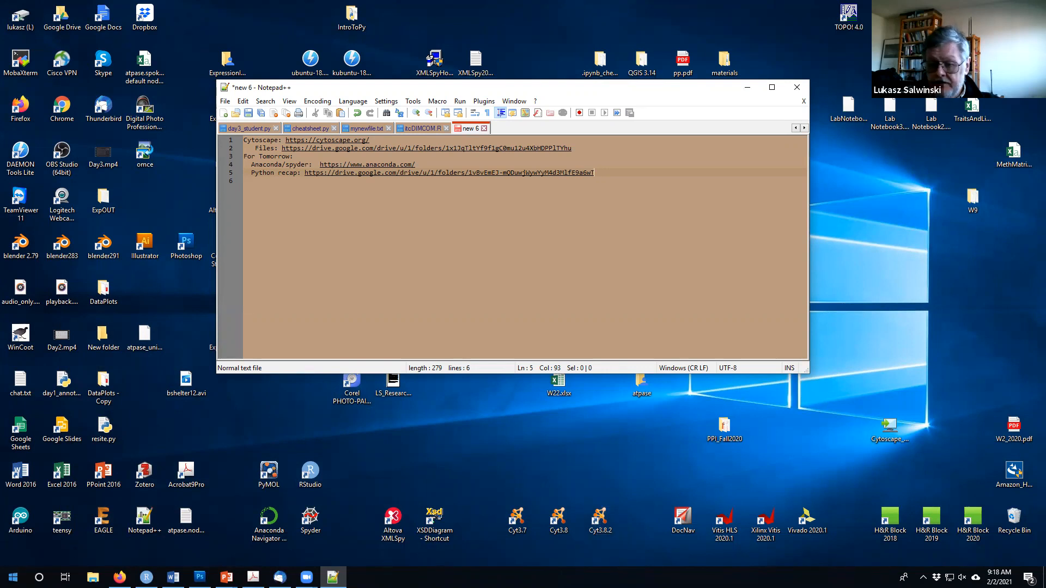
# Launch Cytoscape 3.8.2 from the installed programs.
pyautogui.click(13, 577)
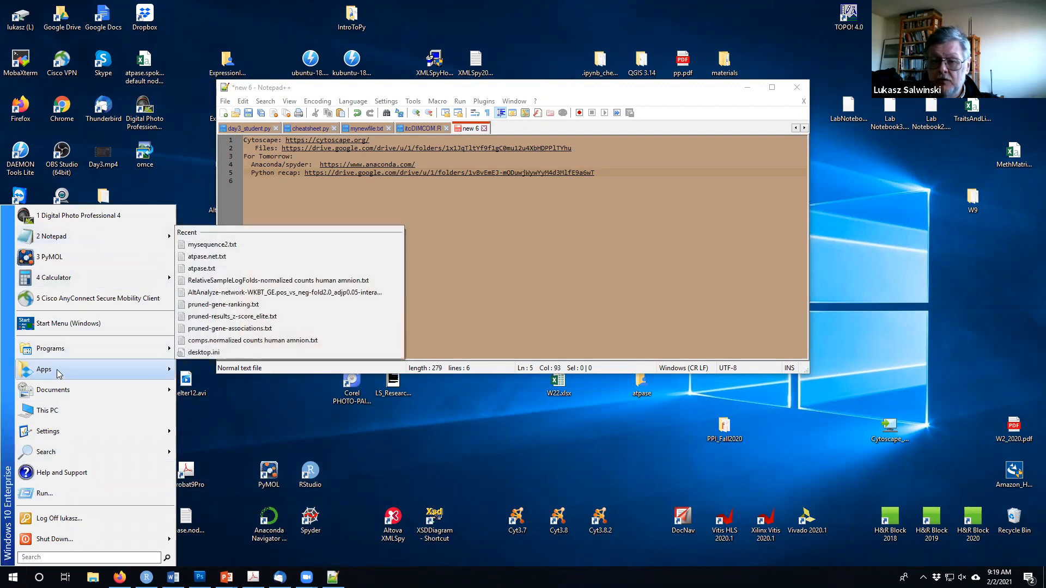
pyautogui.moveTo(68, 351)
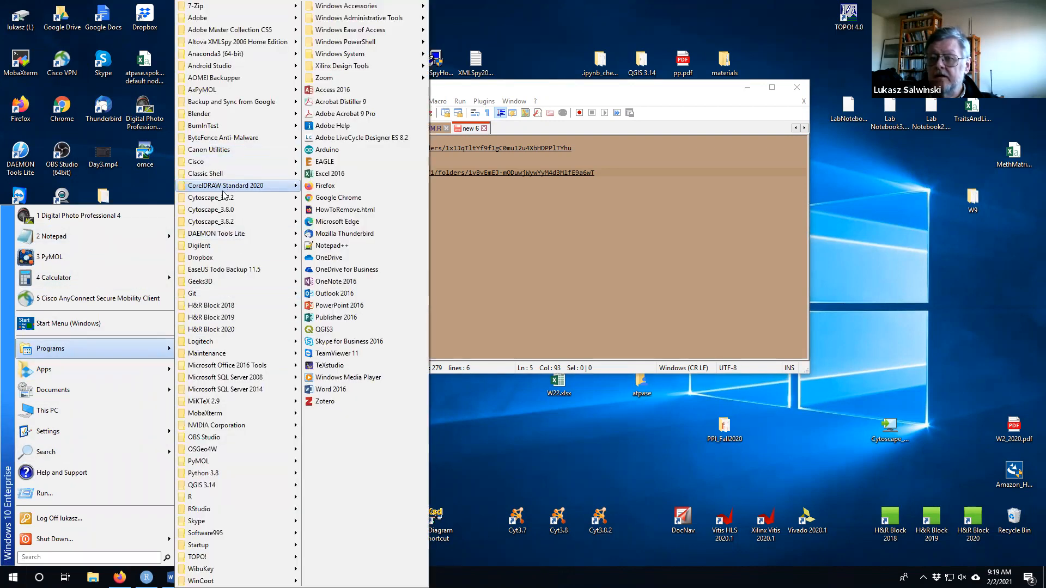
pyautogui.moveTo(223, 224)
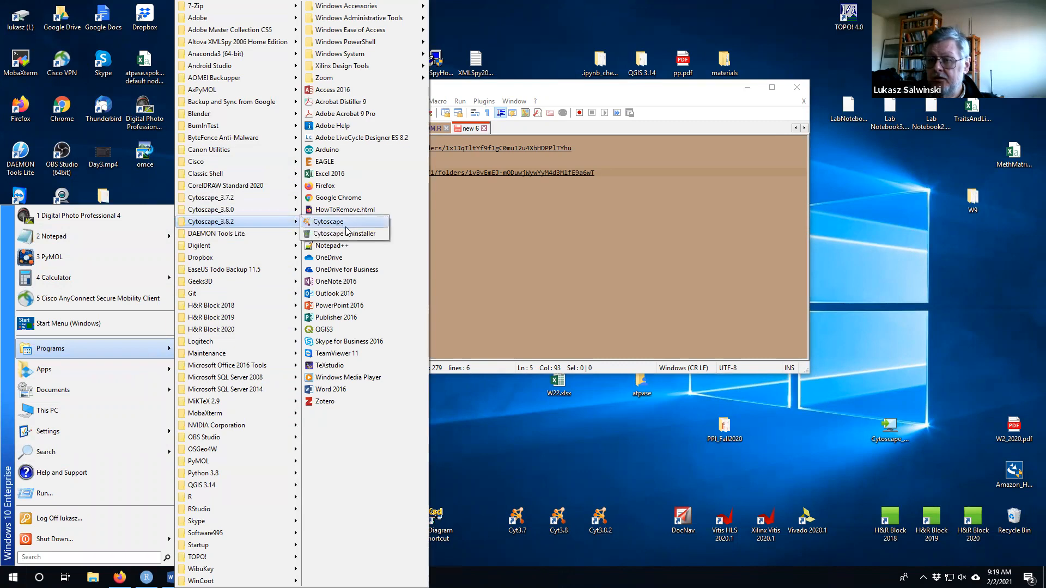
pyautogui.click(335, 222)
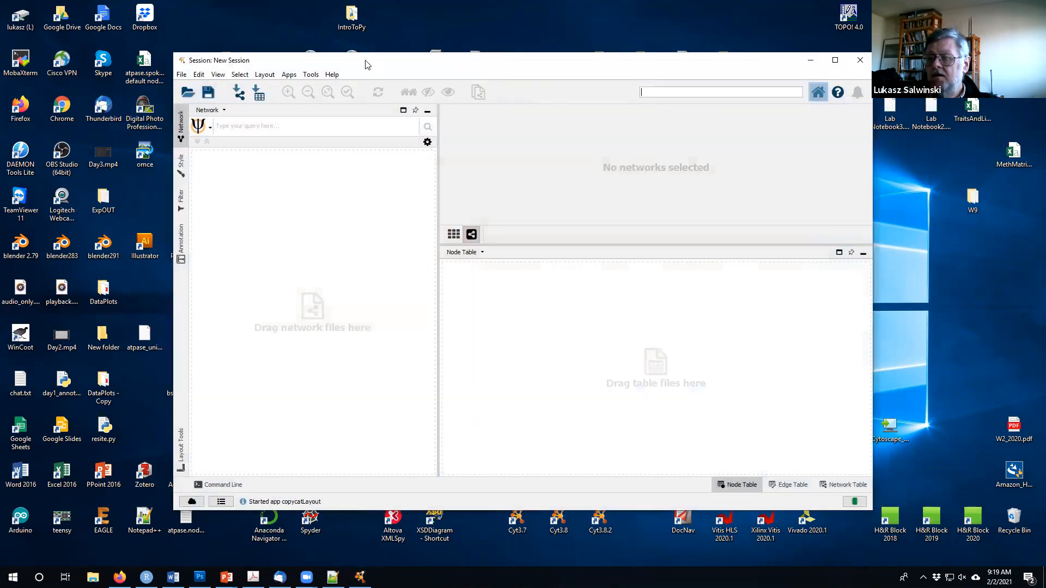
# Switch to the browser, select the web address of the 2021Winter Drive folder for sharing, and minimize the browser.
pyautogui.moveTo(365, 64); pyautogui.dragTo(202, 25)
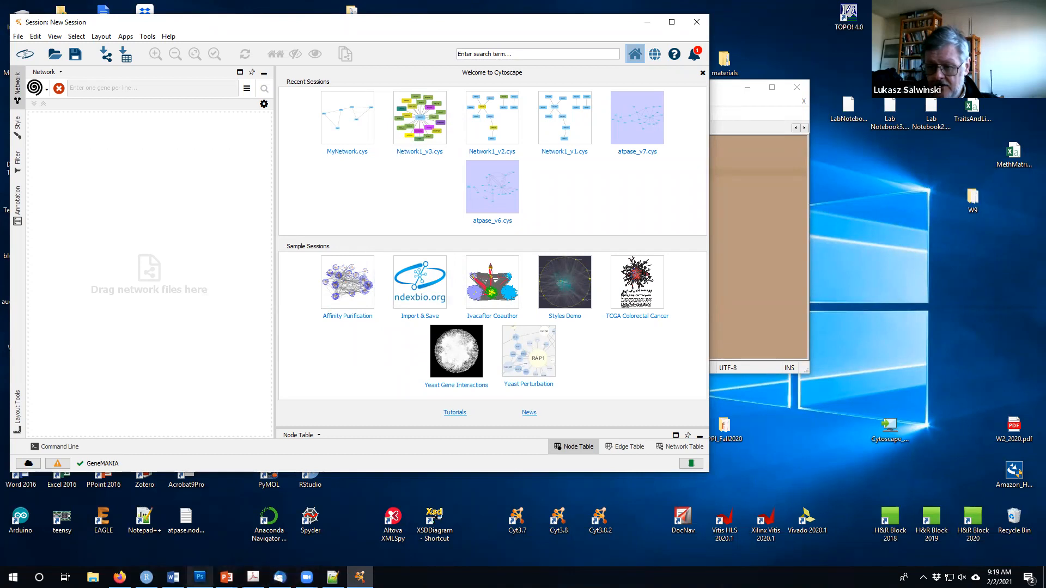
pyautogui.click(119, 577)
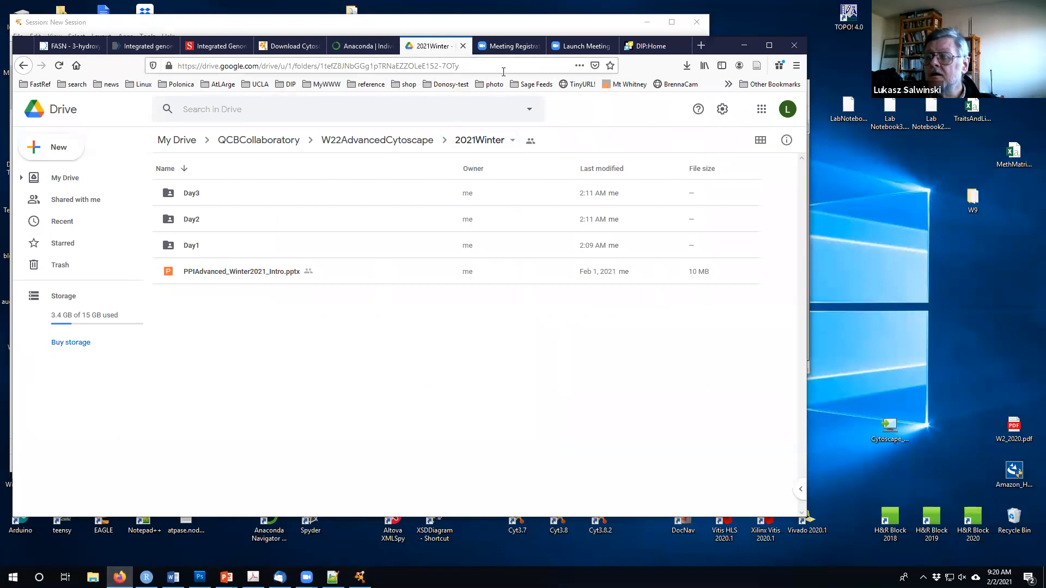
pyautogui.click(462, 66)
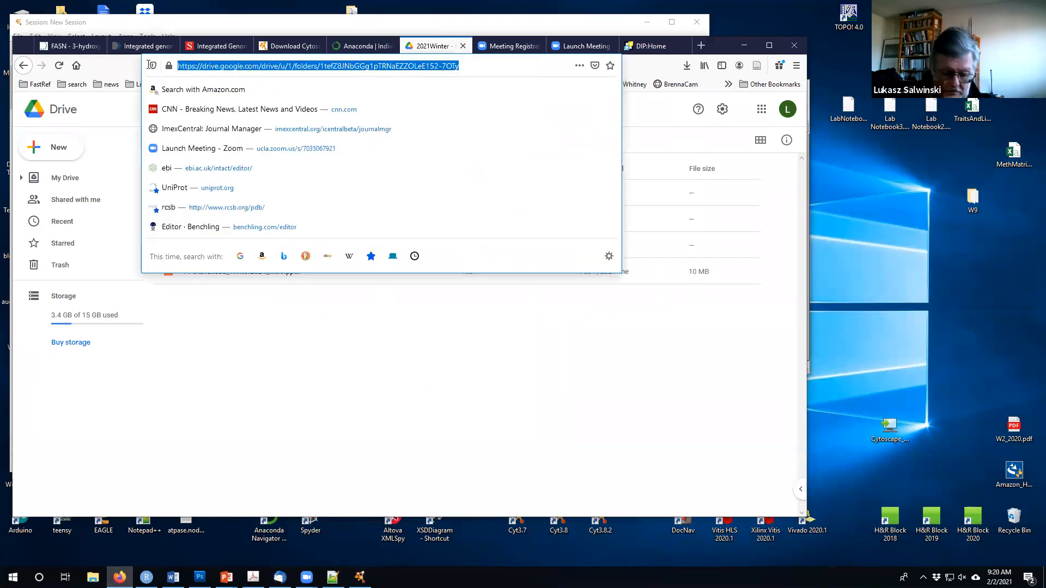
pyautogui.click(830, 273)
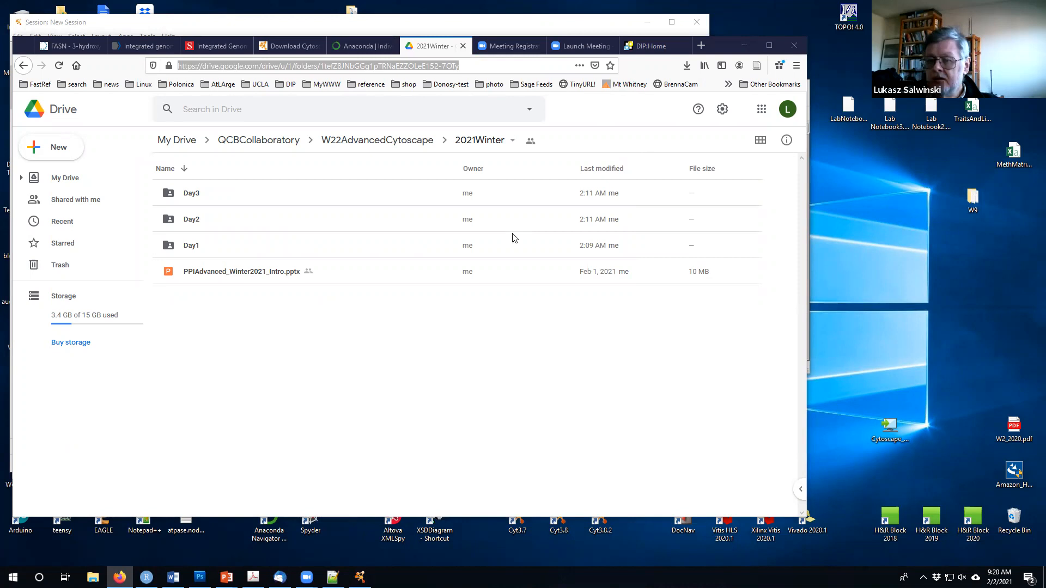
pyautogui.click(738, 45)
# Reposition the Cytoscape window on the desktop and enlarge it to give the start page more room.
pyautogui.moveTo(272, 21); pyautogui.dragTo(317, 43)
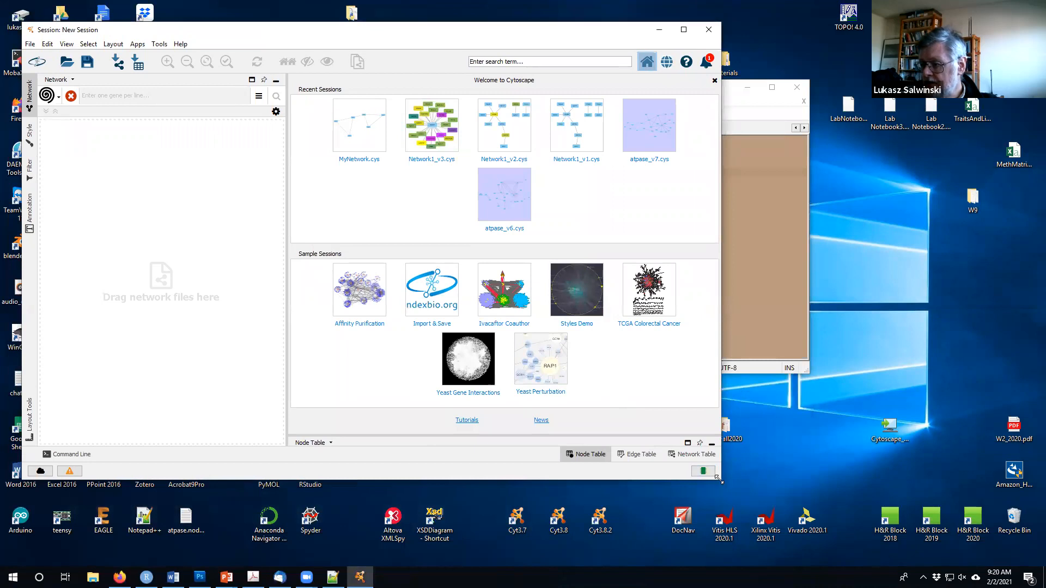
pyautogui.moveTo(718, 479); pyautogui.dragTo(809, 539)
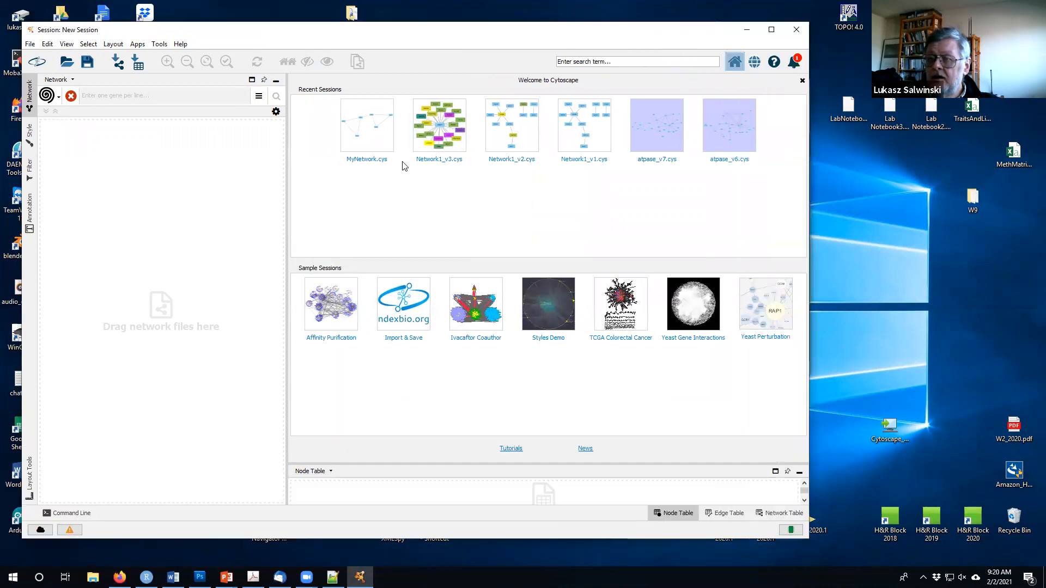
pyautogui.moveTo(259, 29); pyautogui.dragTo(263, 26)
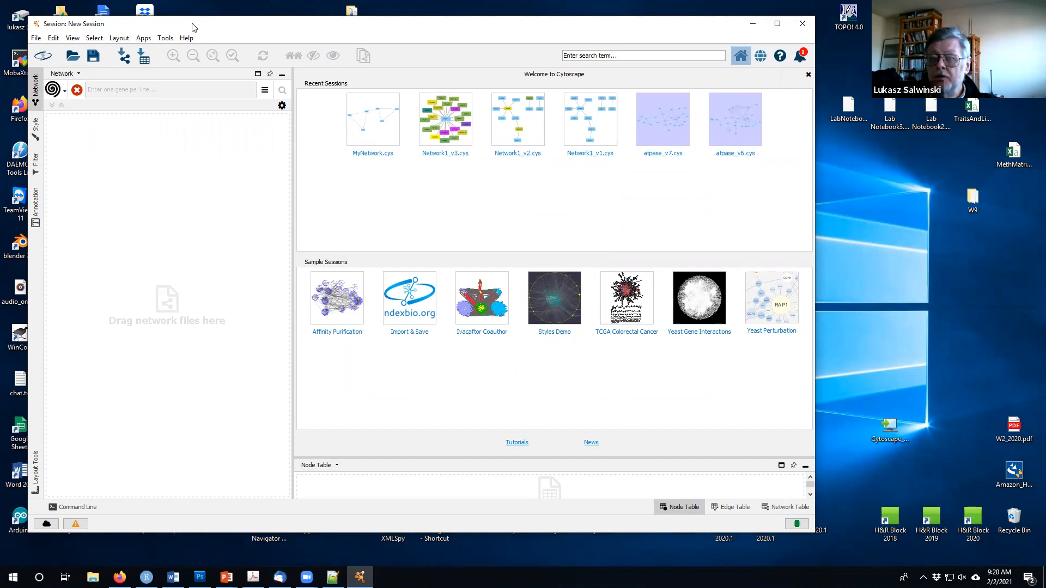
# Open the App Manager and show the description of BiNGO in the list of available apps.
pyautogui.click(144, 39)
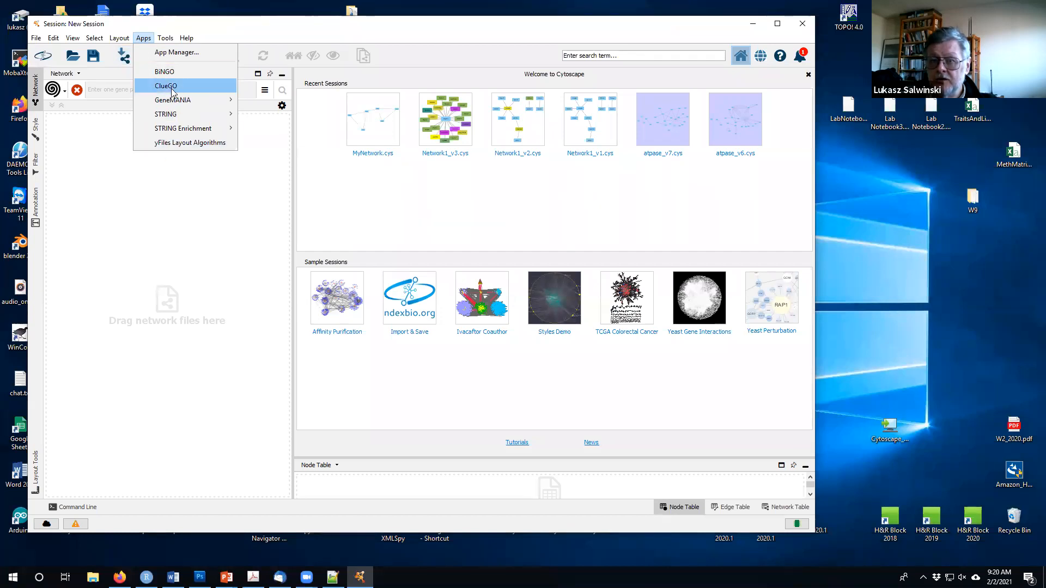
pyautogui.click(162, 55)
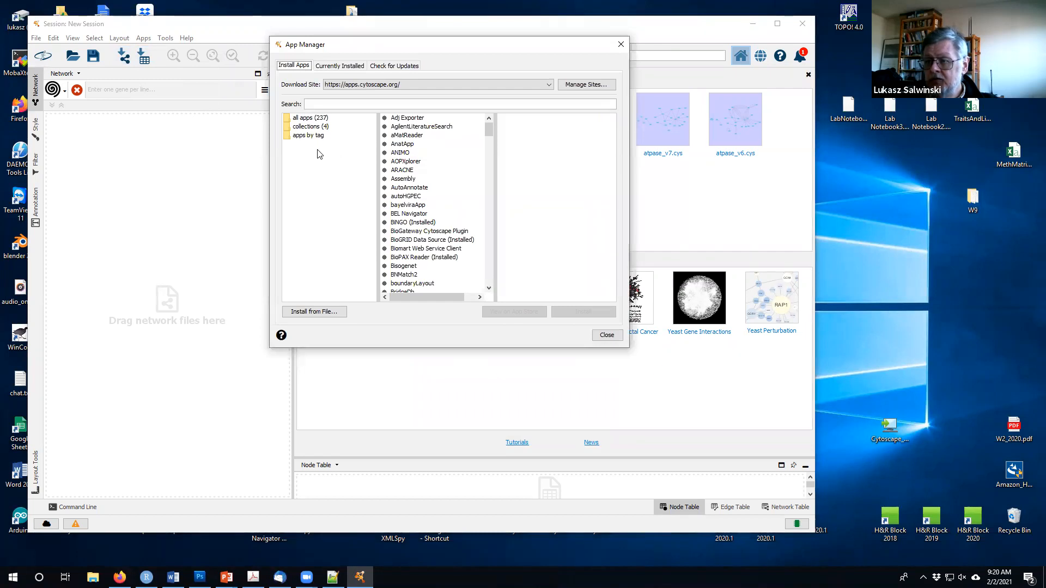
pyautogui.click(401, 223)
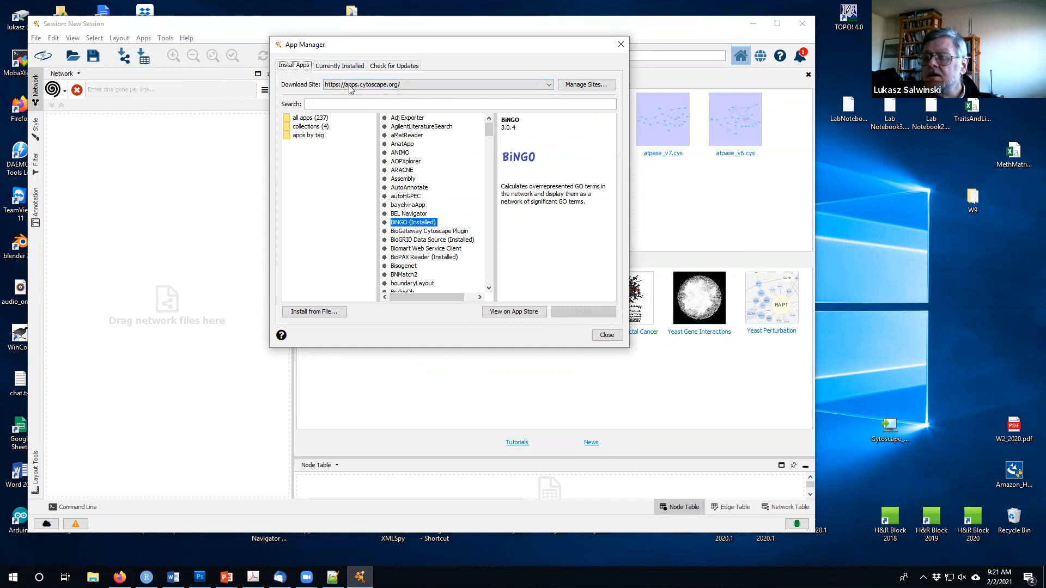
# Uninstall BiNGO from the currently installed apps, return to the available apps, and close the App Manager.
pyautogui.click(345, 67)
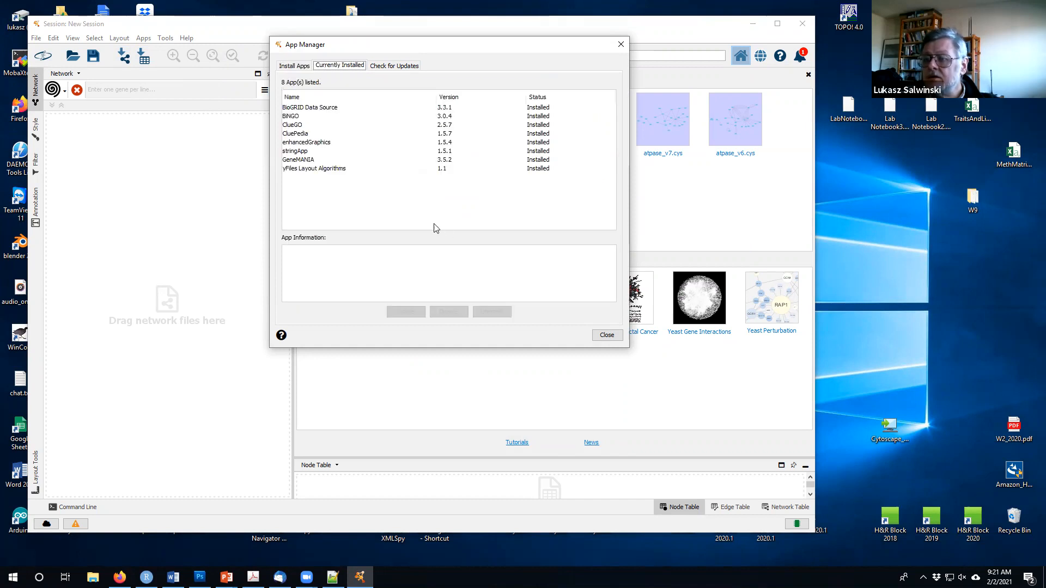
pyautogui.click(294, 117)
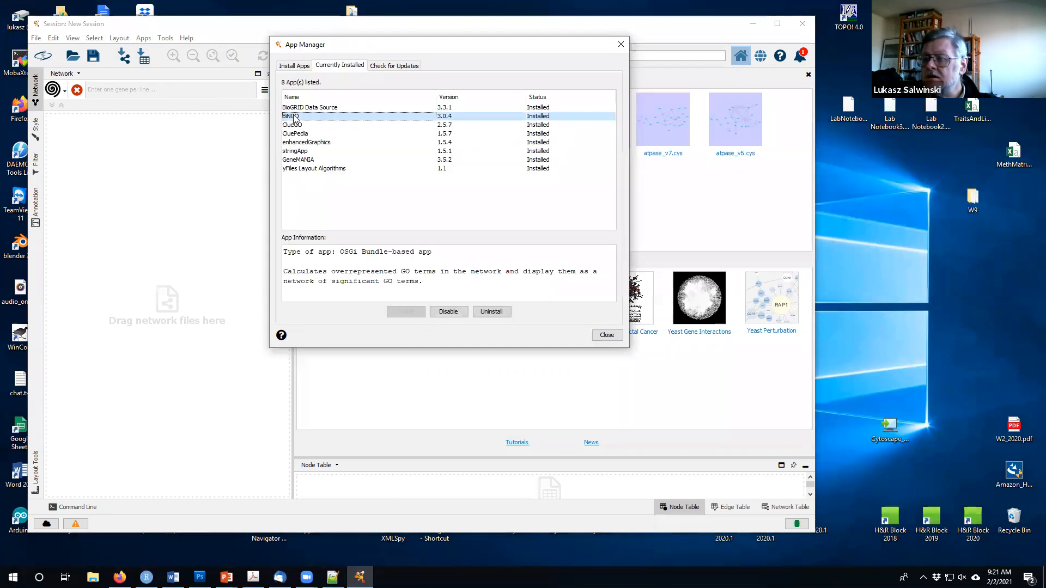
pyautogui.click(491, 313)
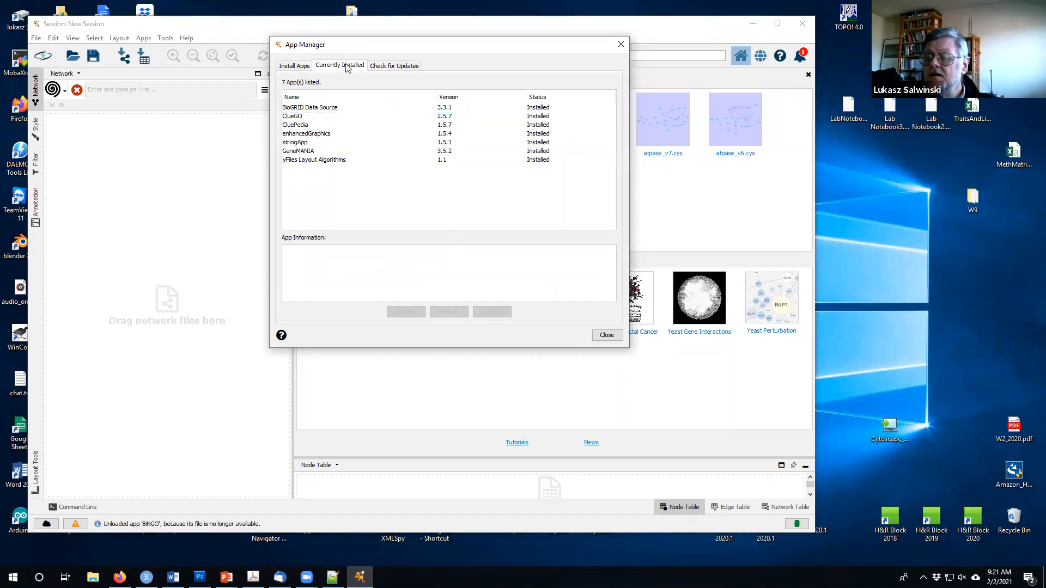
pyautogui.click(290, 67)
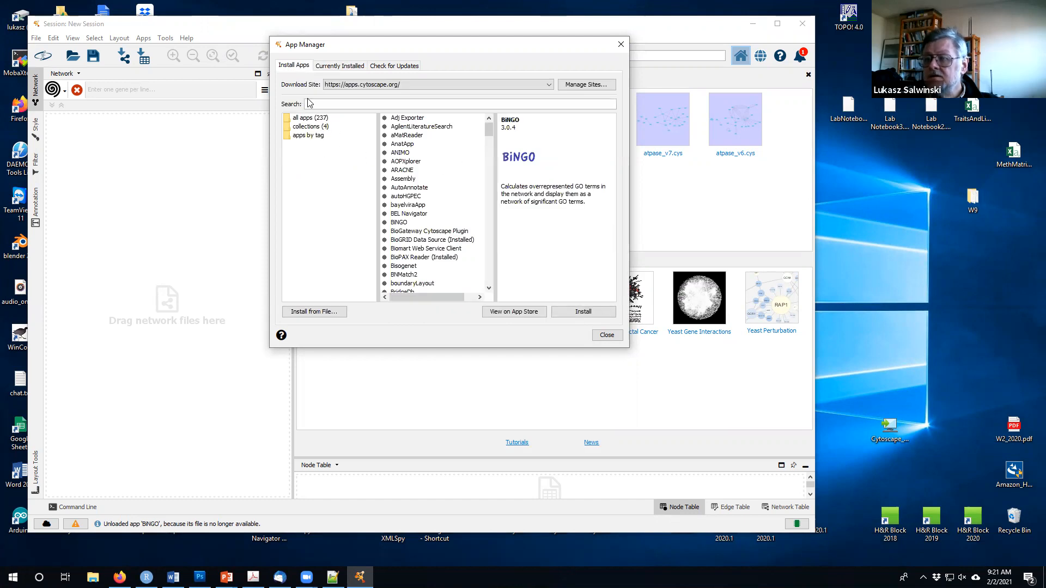
pyautogui.moveTo(380, 50); pyautogui.dragTo(458, 55)
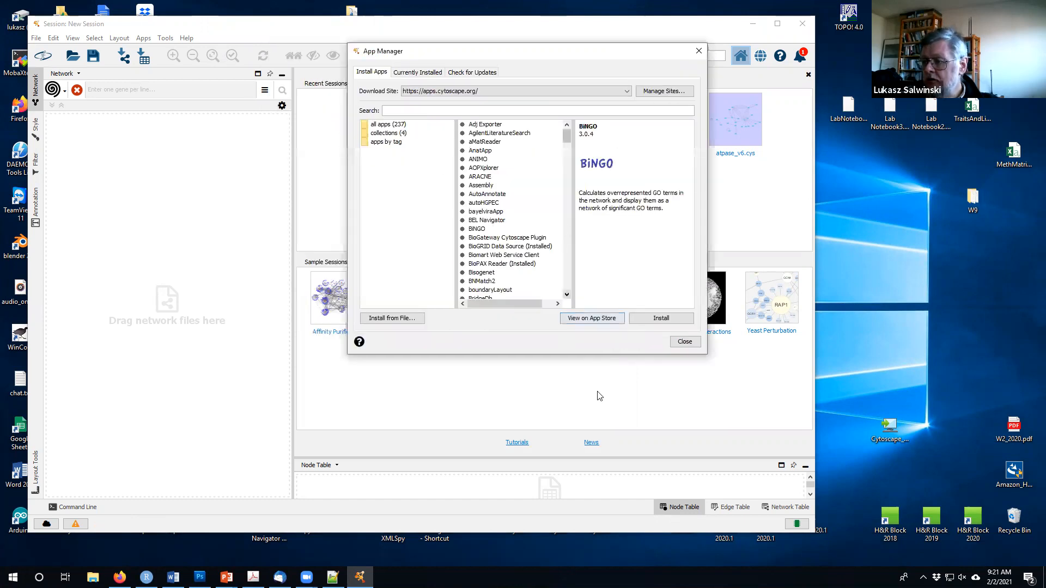
pyautogui.click(685, 341)
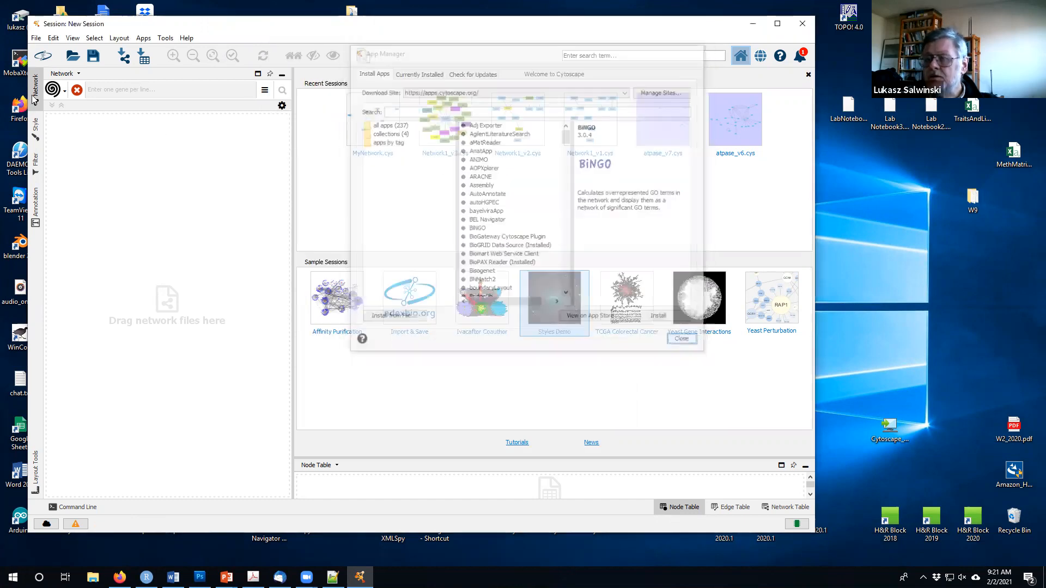
# Install BiNGO through the App Manager, close the manager, and check the list of apps for it.
pyautogui.click(143, 39)
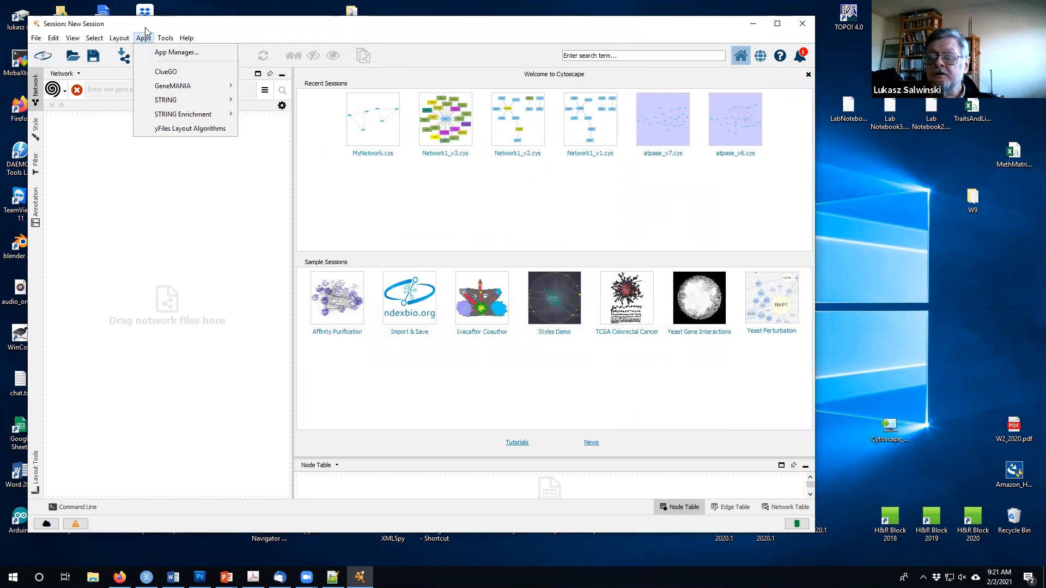
pyautogui.click(165, 54)
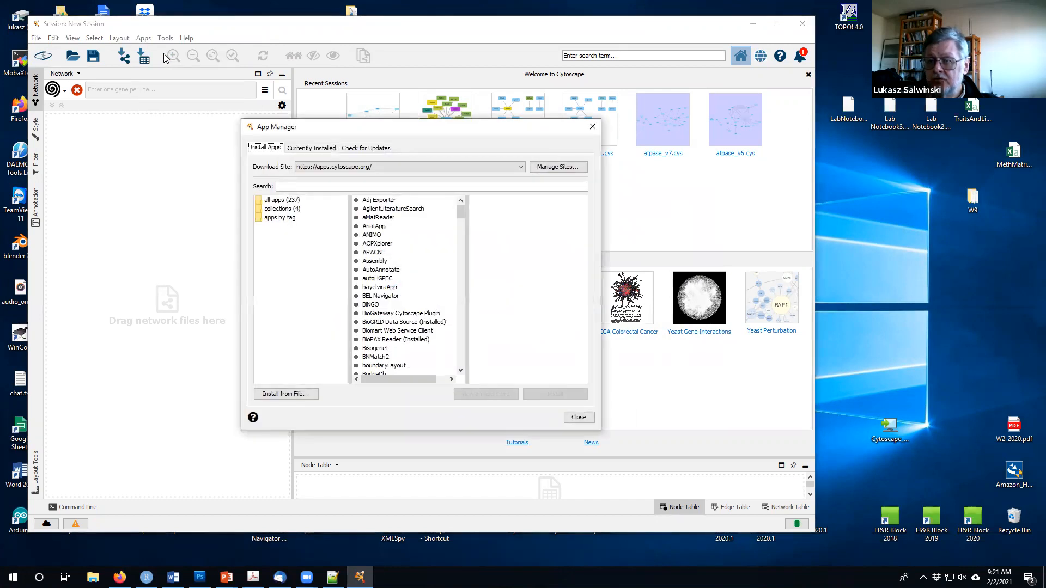
pyautogui.click(373, 305)
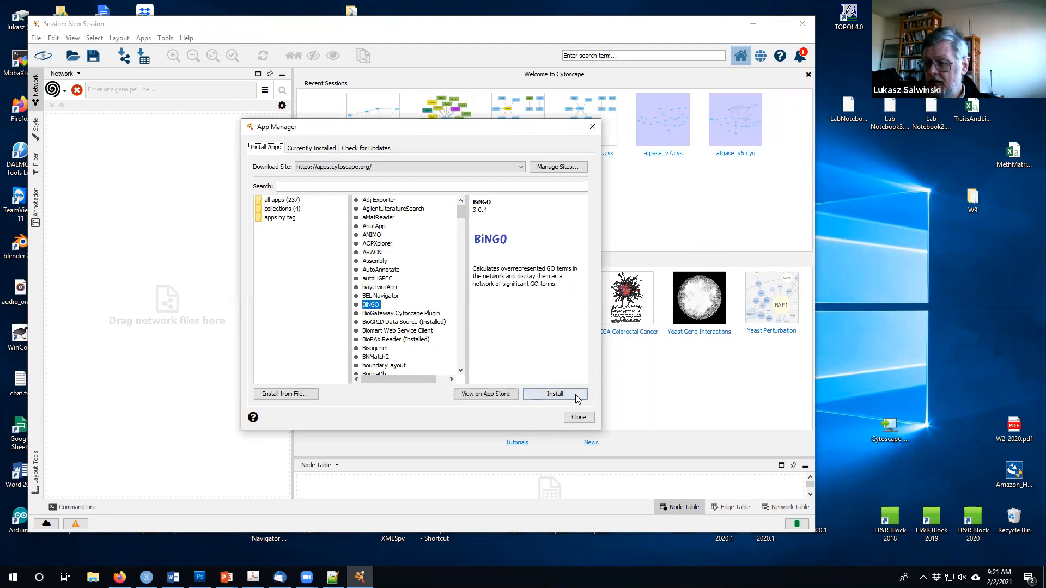
pyautogui.click(555, 394)
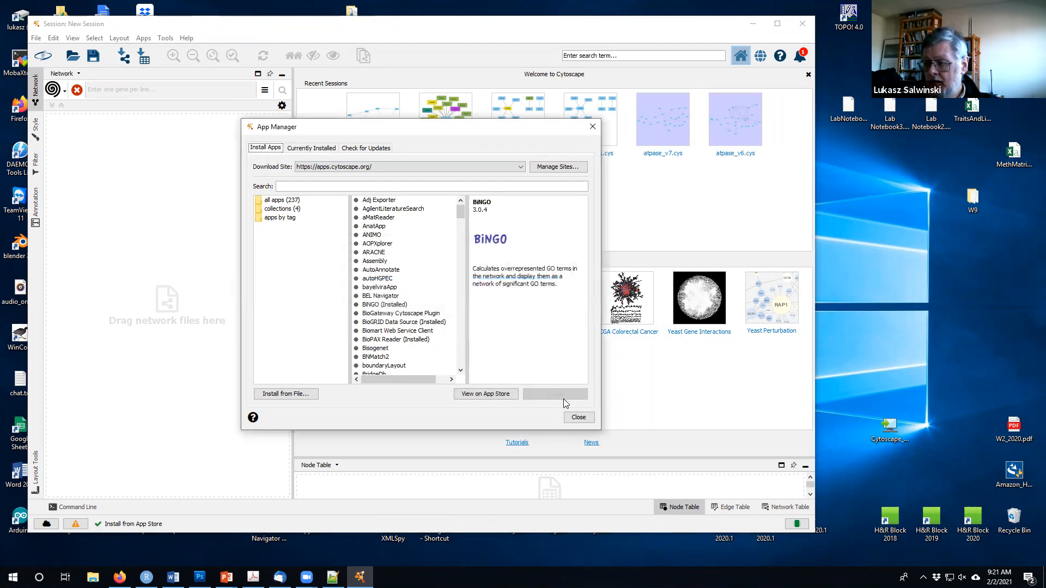
pyautogui.click(578, 417)
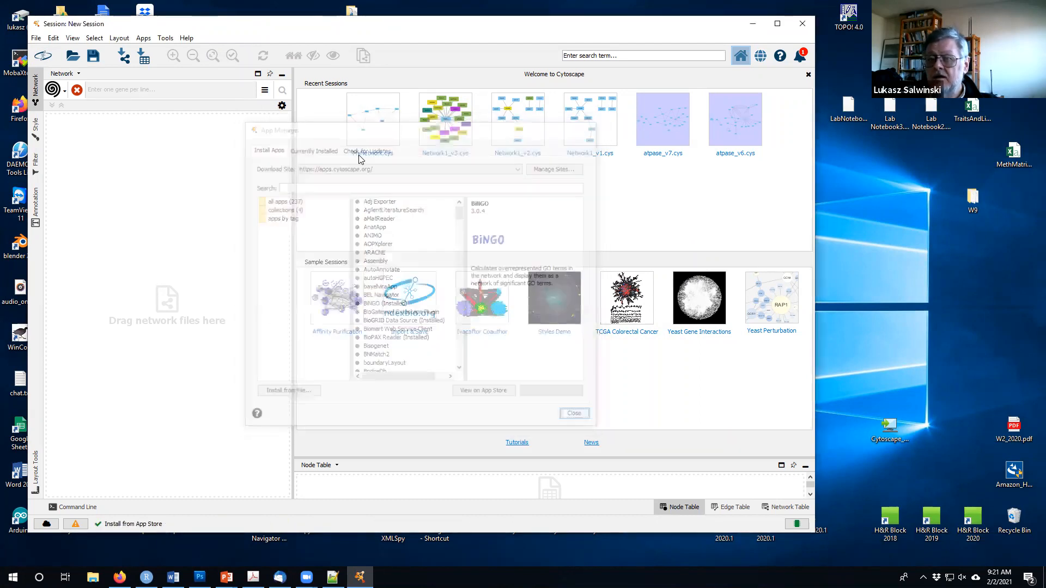
pyautogui.click(144, 39)
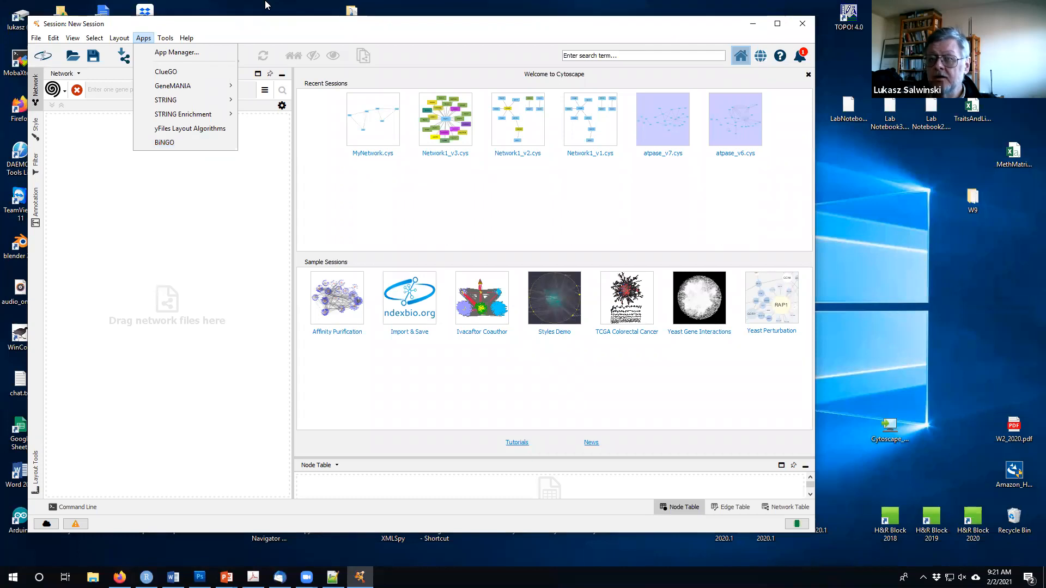
pyautogui.click(250, 31)
pyautogui.moveTo(245, 28); pyautogui.dragTo(240, 24)
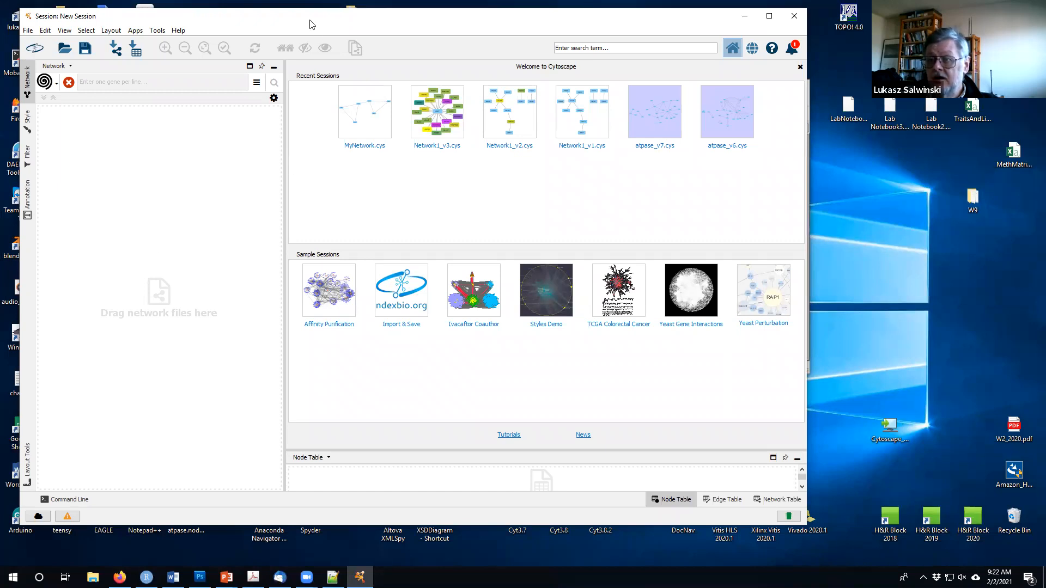
pyautogui.moveTo(307, 21); pyautogui.dragTo(316, 29)
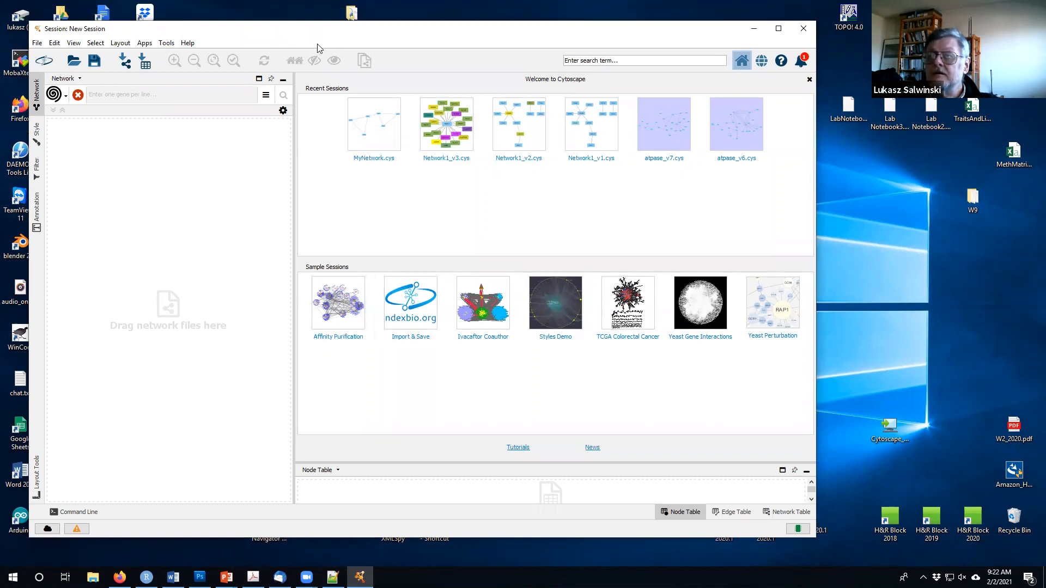
pyautogui.moveTo(292, 30); pyautogui.dragTo(289, 29)
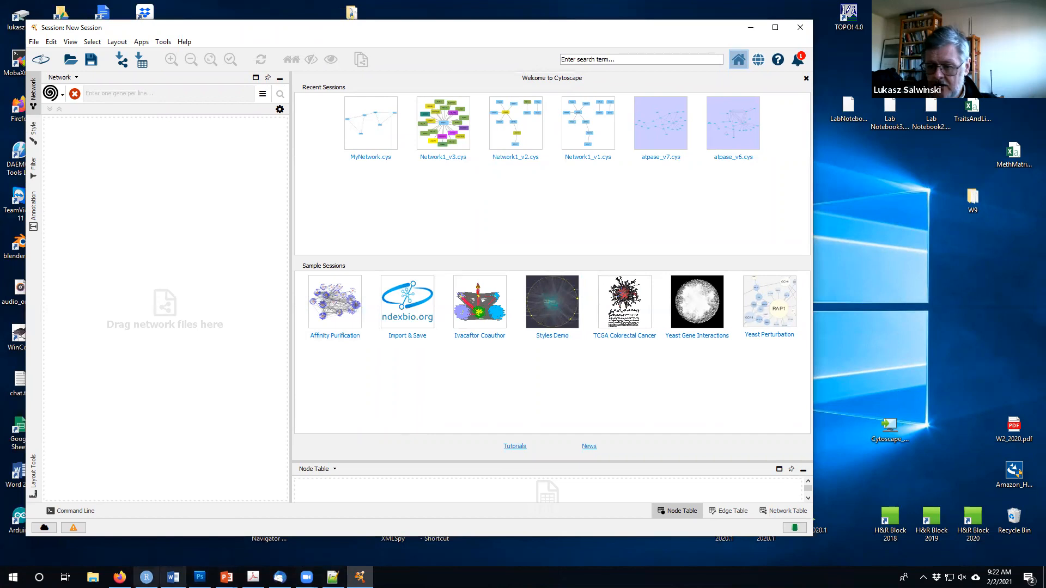
# Switch to the browser and open the Day1 folder inside 2021Winter on Google Drive.
pyautogui.click(119, 577)
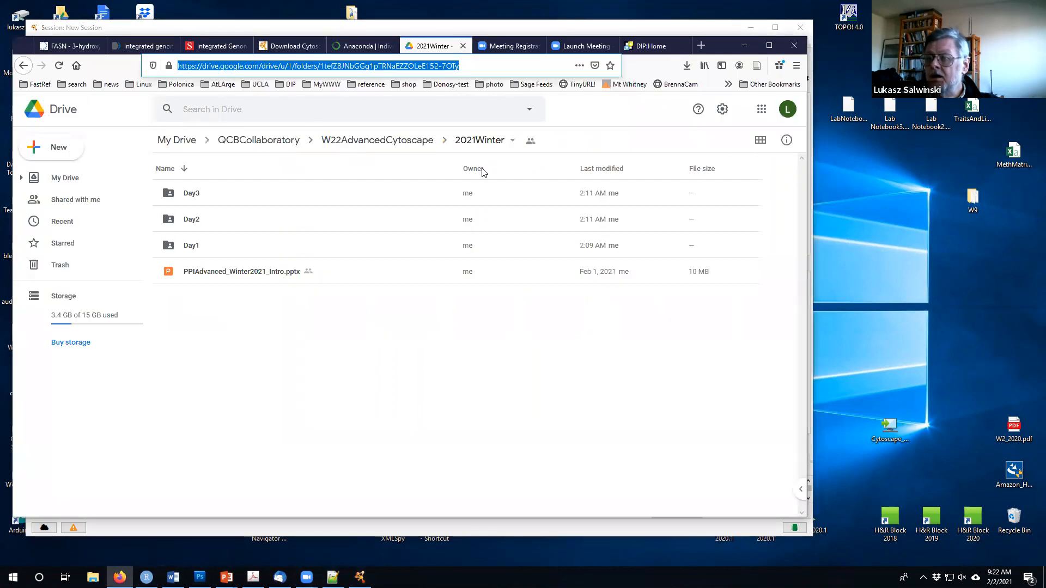
pyautogui.doubleClick(197, 249)
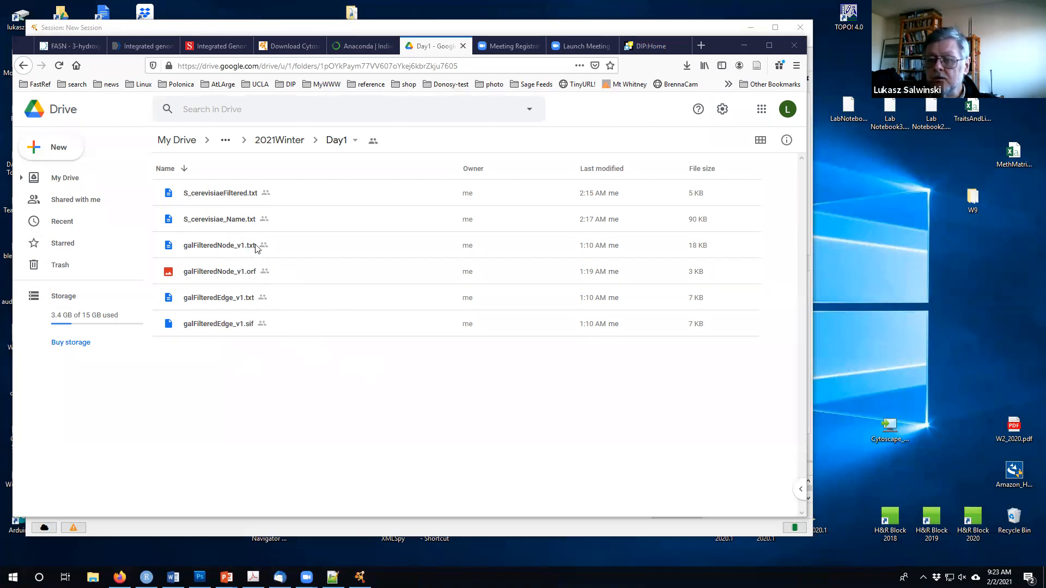
pyautogui.click(231, 197)
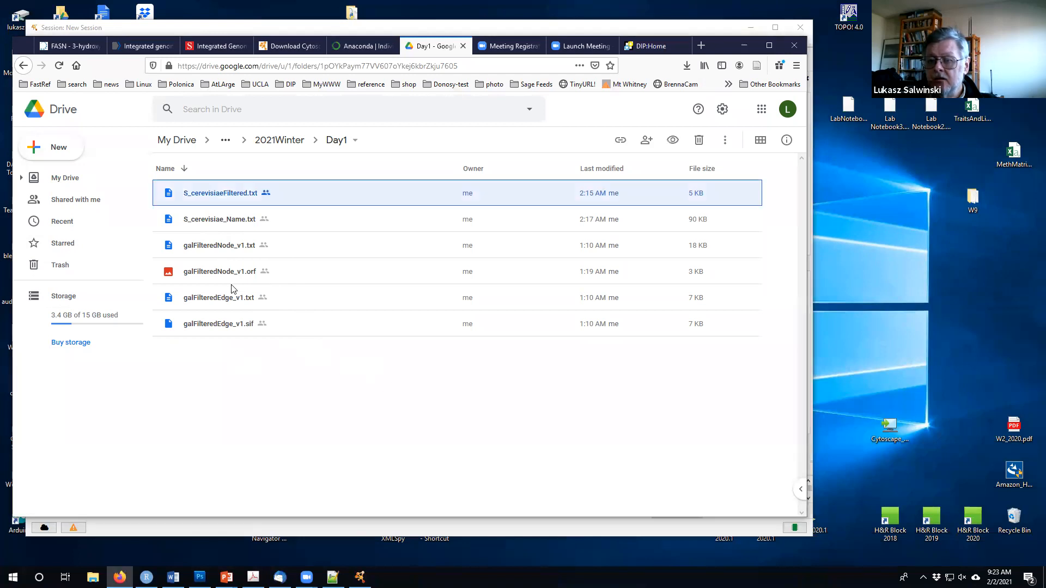
pyautogui.keyDown('shift'); pyautogui.click(220, 325); pyautogui.keyUp('shift')
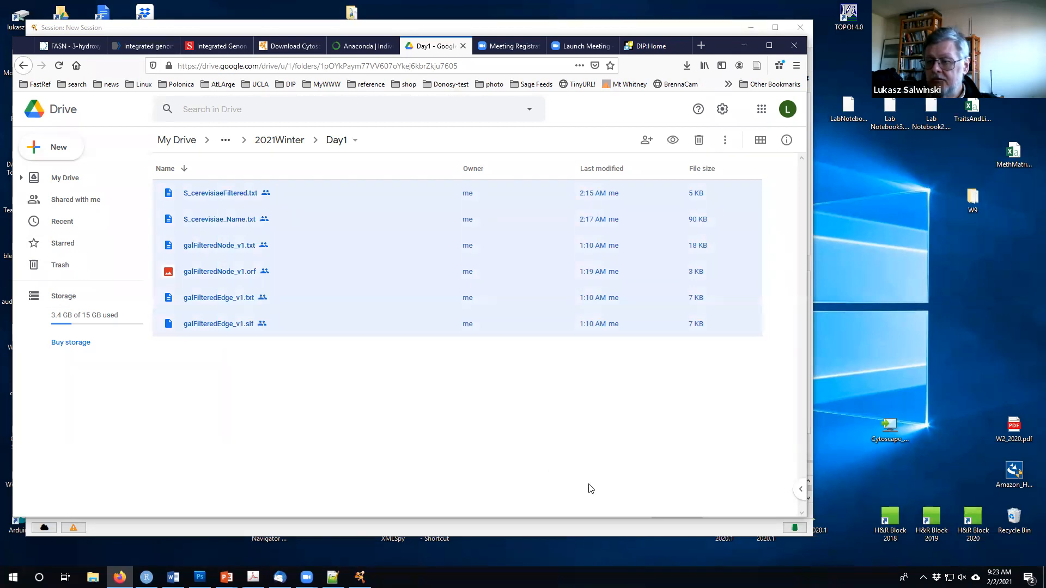
pyautogui.rightClick(503, 365)
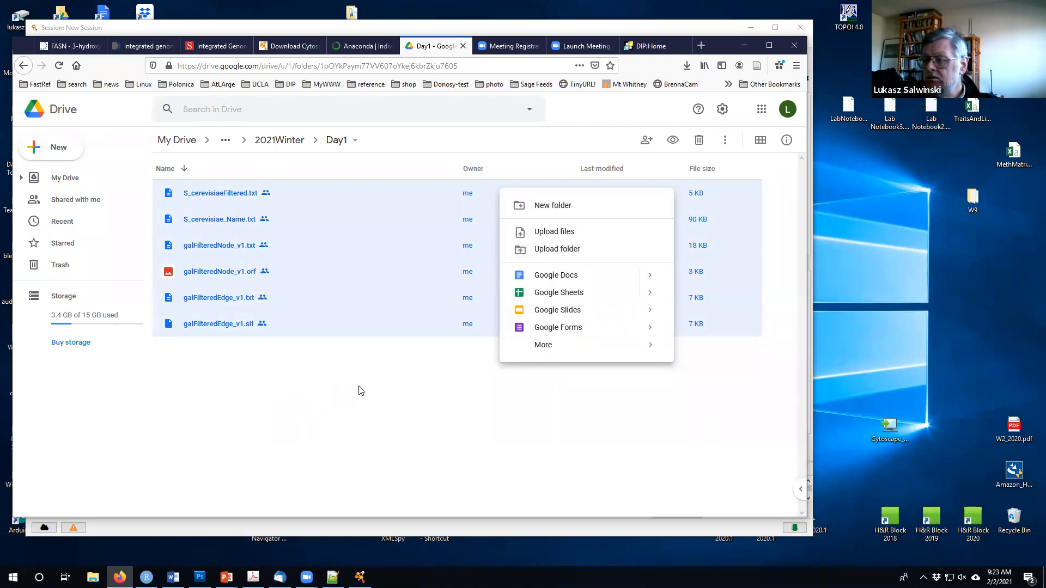
pyautogui.click(358, 391)
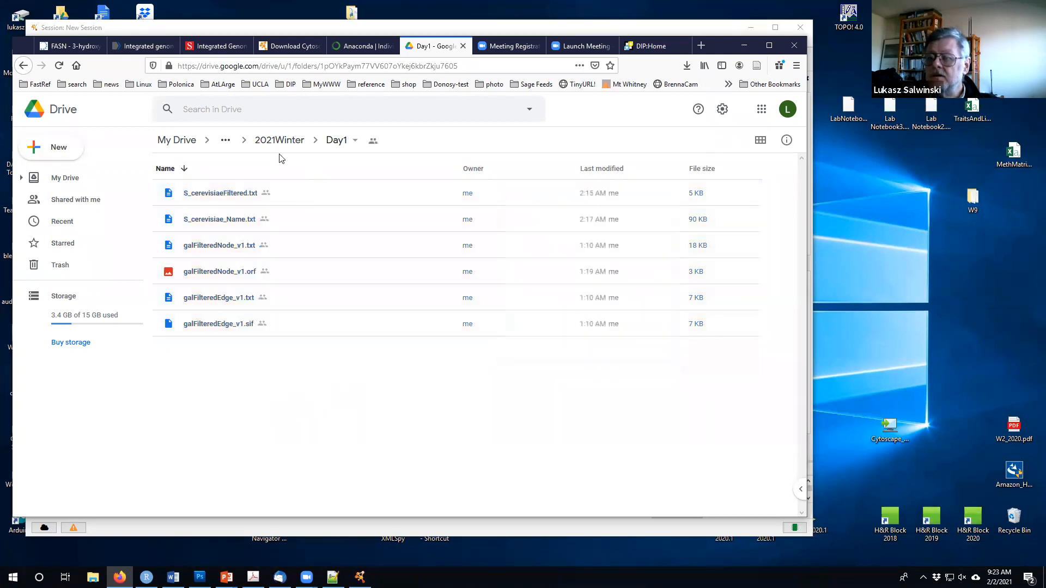
pyautogui.click(337, 142)
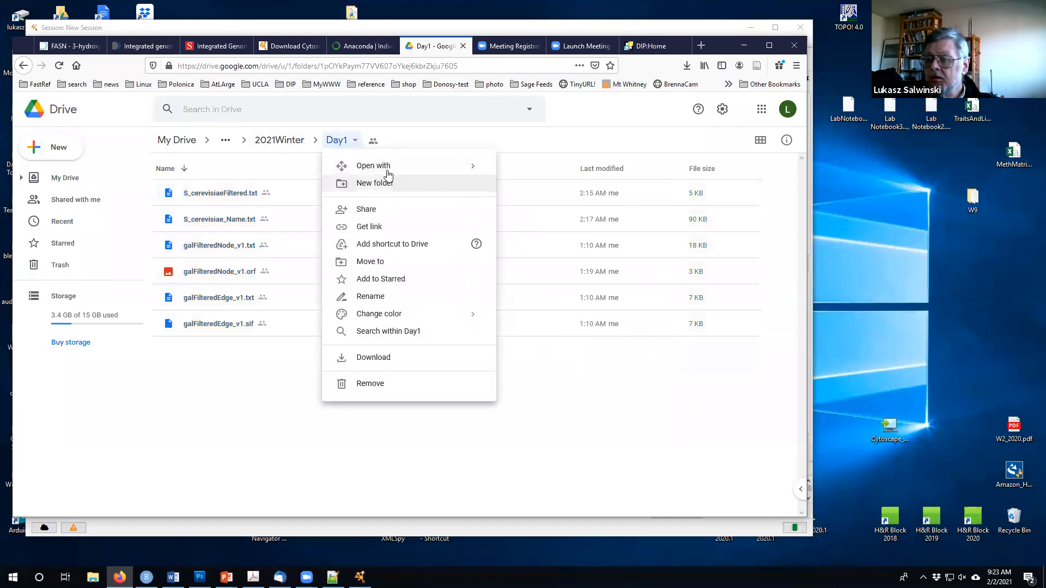
pyautogui.click(254, 404)
pyautogui.click(341, 143)
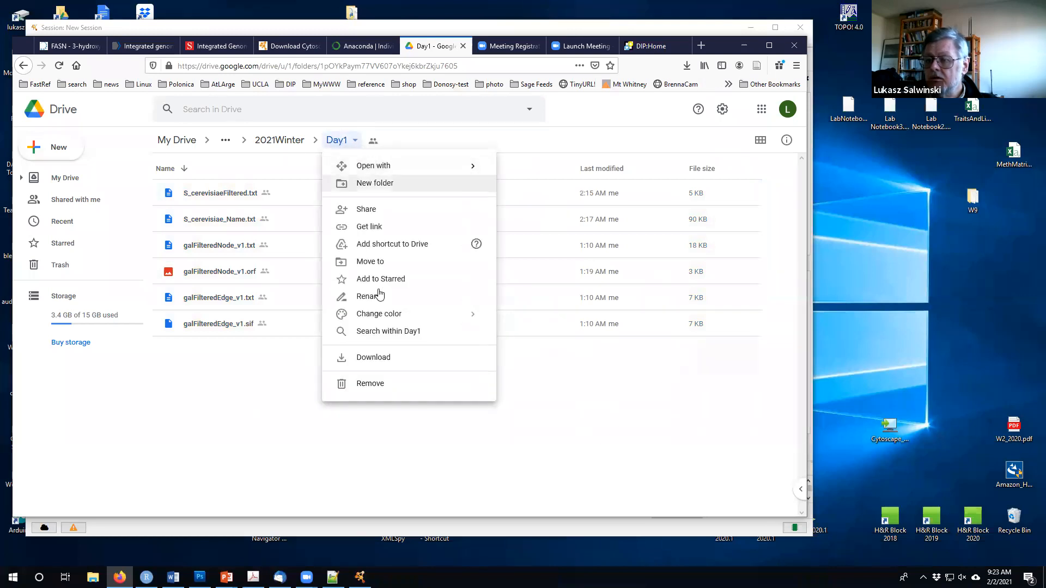
pyautogui.click(385, 362)
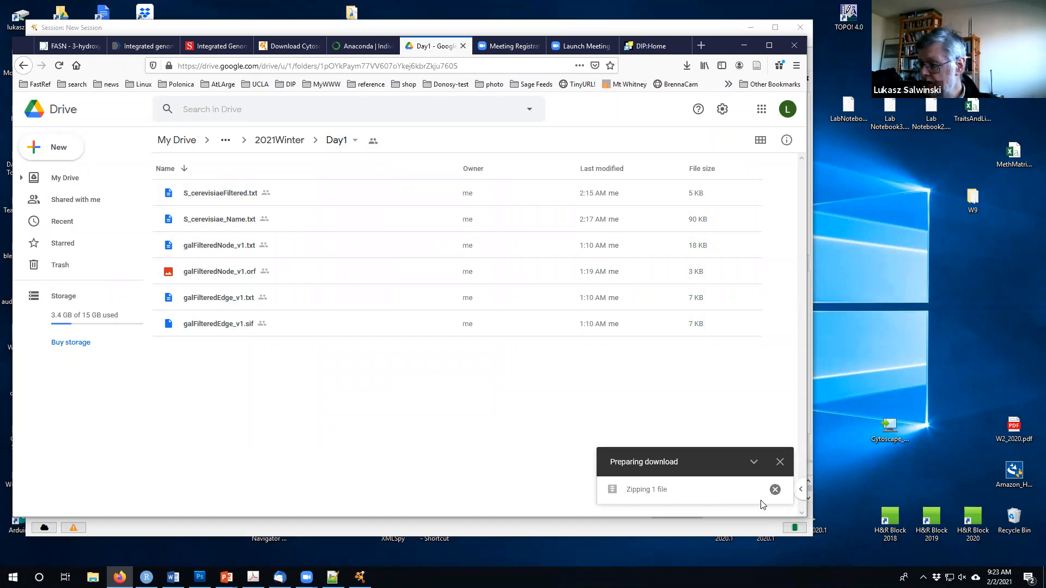
pyautogui.click(780, 462)
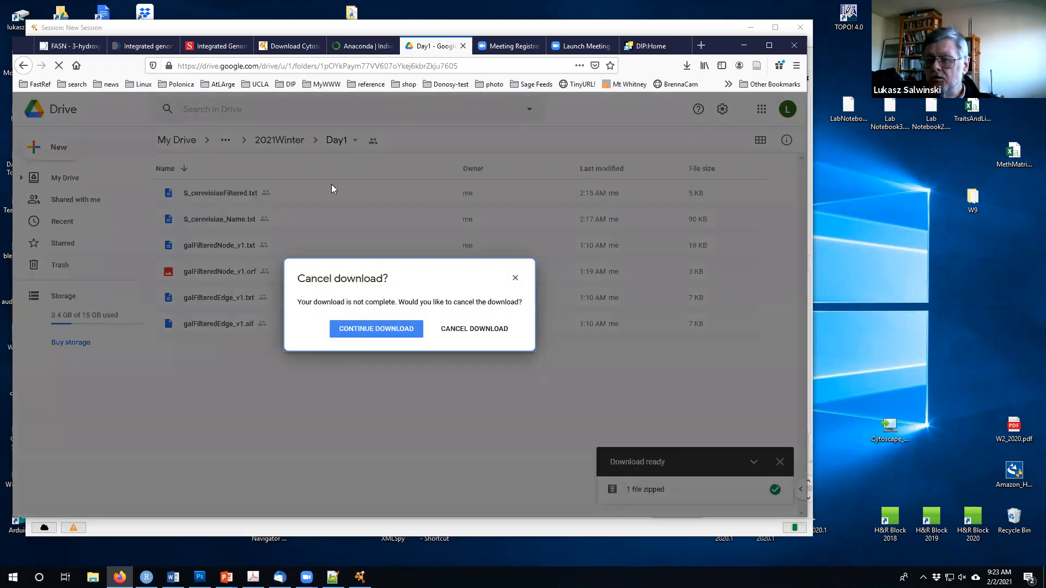
pyautogui.click(473, 329)
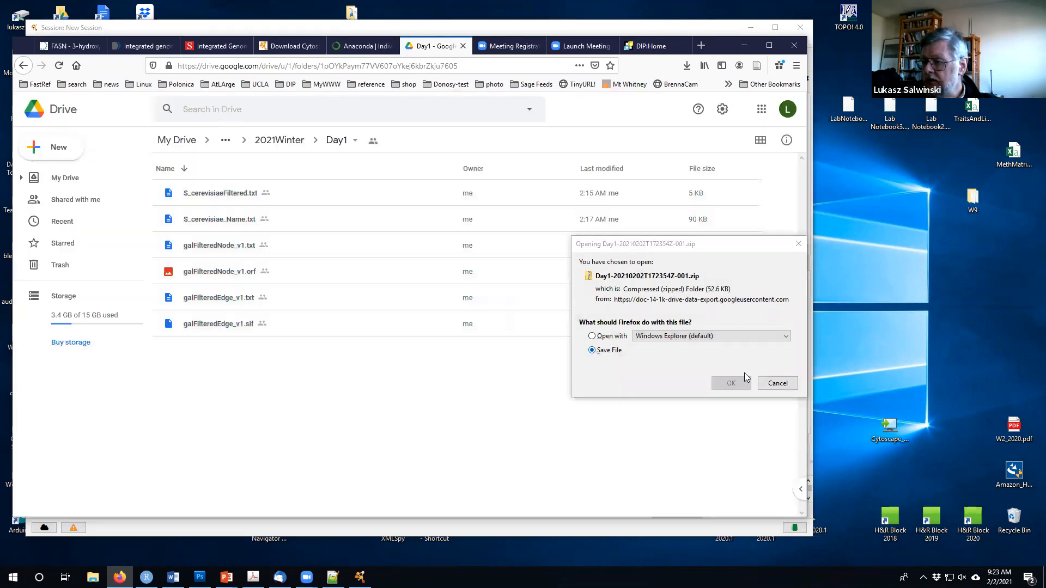
pyautogui.click(778, 383)
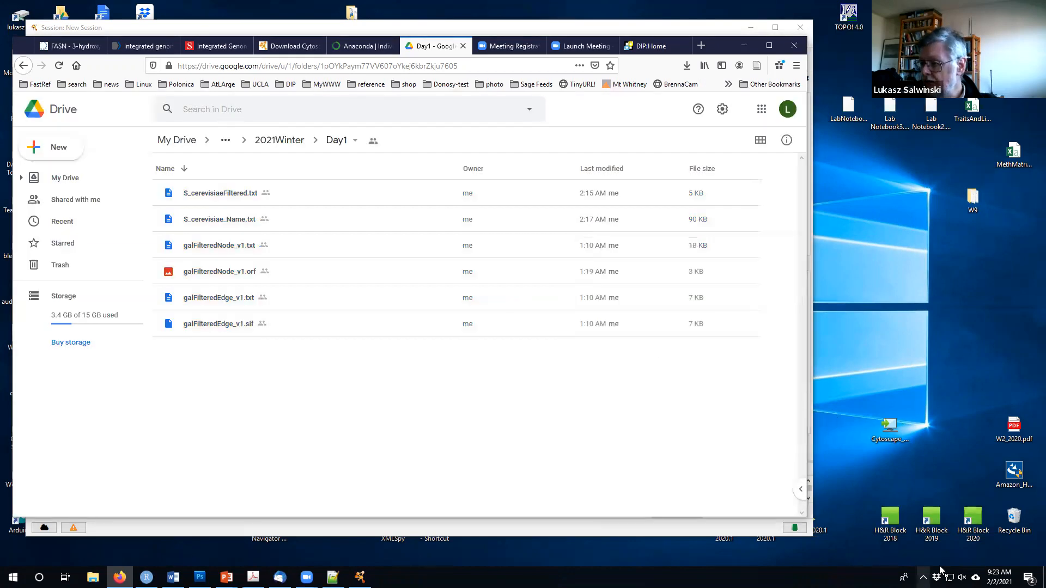
# Create a new folder named PPI on the desktop.
pyautogui.rightClick(864, 473)
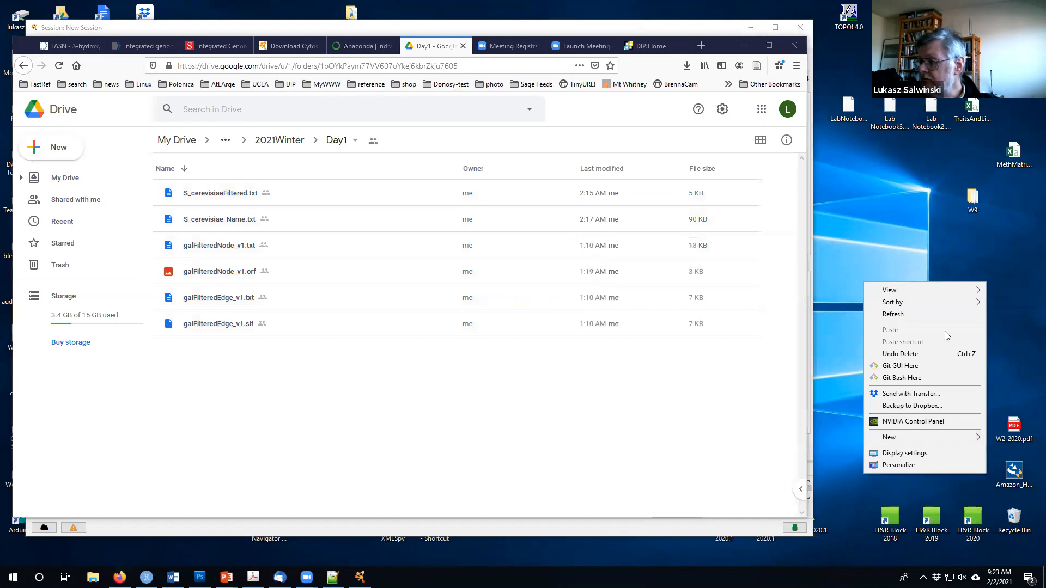
pyautogui.moveTo(915, 437)
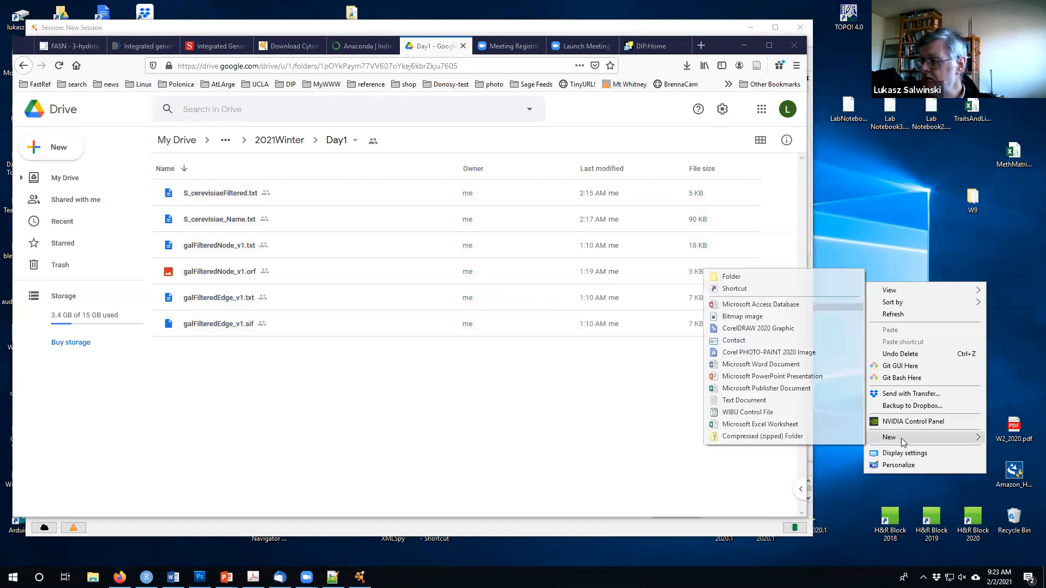
pyautogui.click(733, 279)
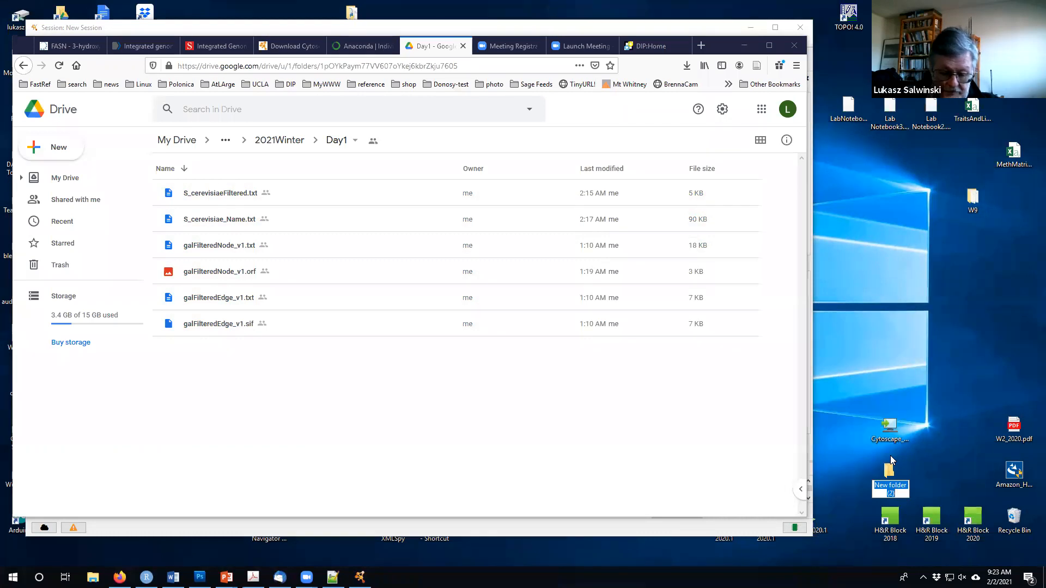
pyautogui.write('PPI')
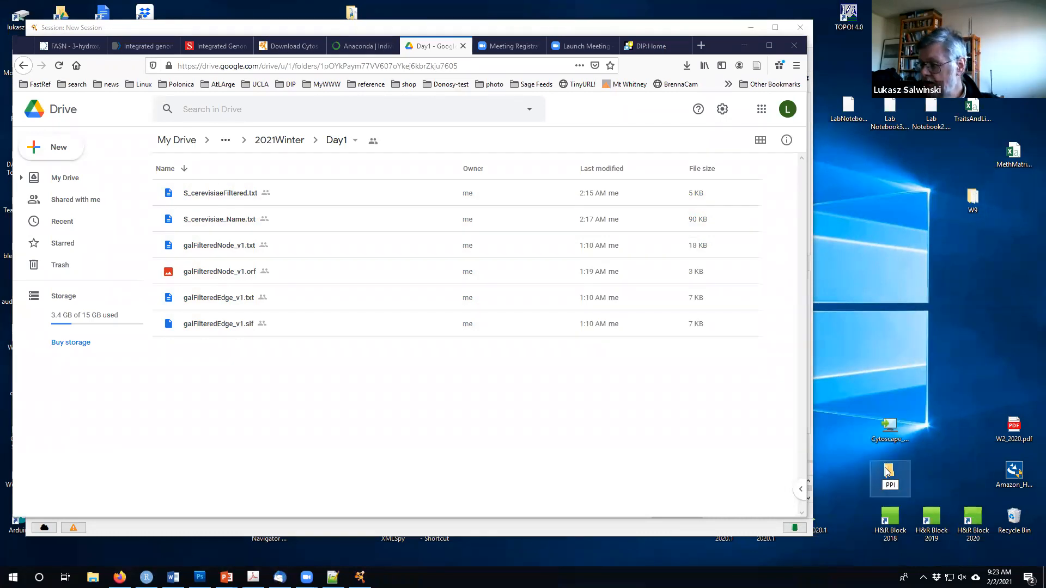
pyautogui.click(889, 468)
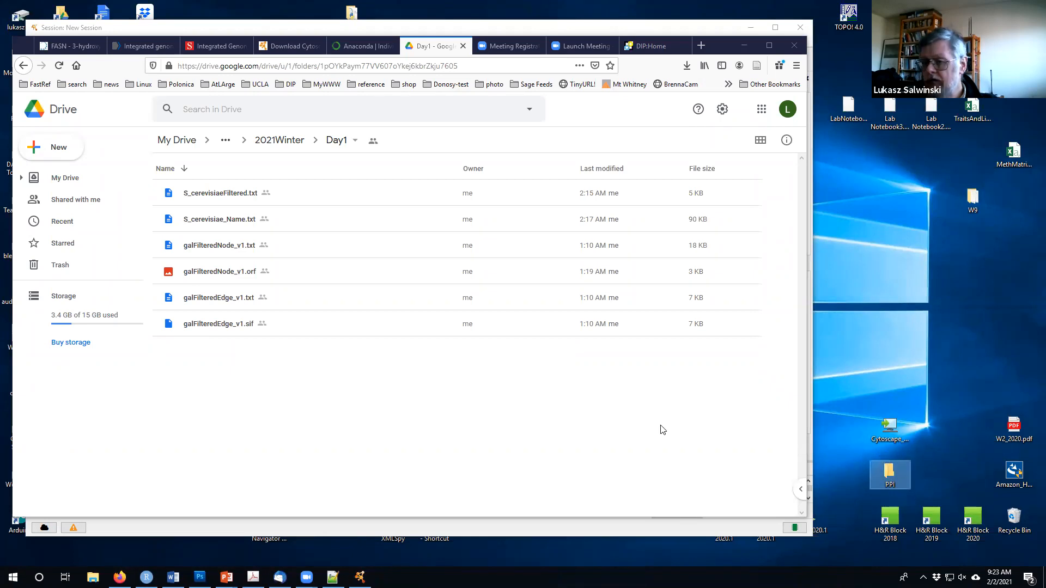
# Try to copy S_cerevisiaeFiltered.txt and S_cerevisiae_Name.txt from the Day1 folder straight to the desktop.
pyautogui.click(240, 367)
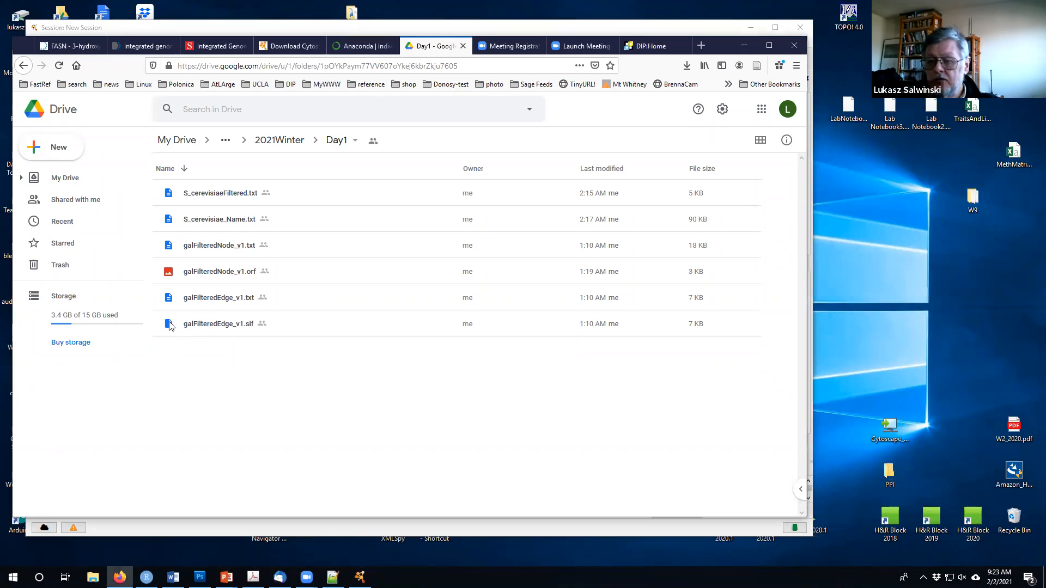
pyautogui.moveTo(167, 199); pyautogui.dragTo(923, 454)
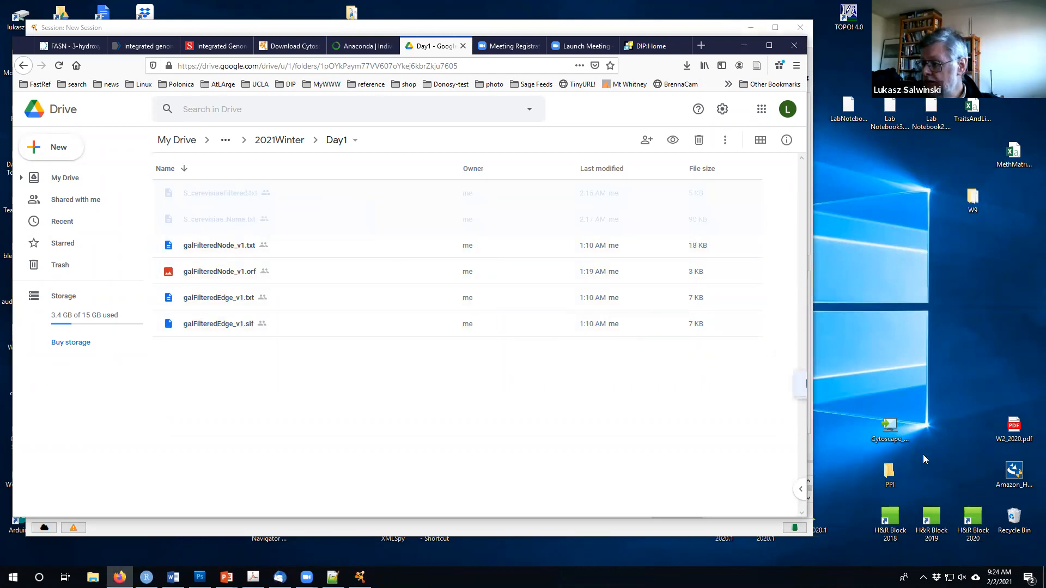
pyautogui.moveTo(824, 394); pyautogui.dragTo(251, 200)
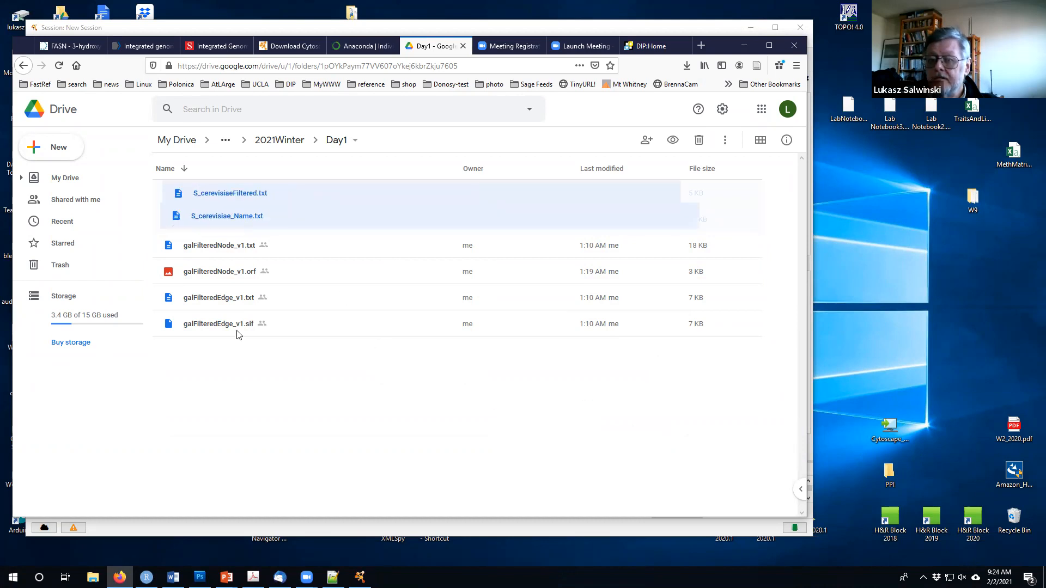
# Download S_cerevisiaeFiltered.txt from the Day1 folder and save it to disk.
pyautogui.click(251, 197)
pyautogui.moveTo(251, 197); pyautogui.dragTo(191, 194)
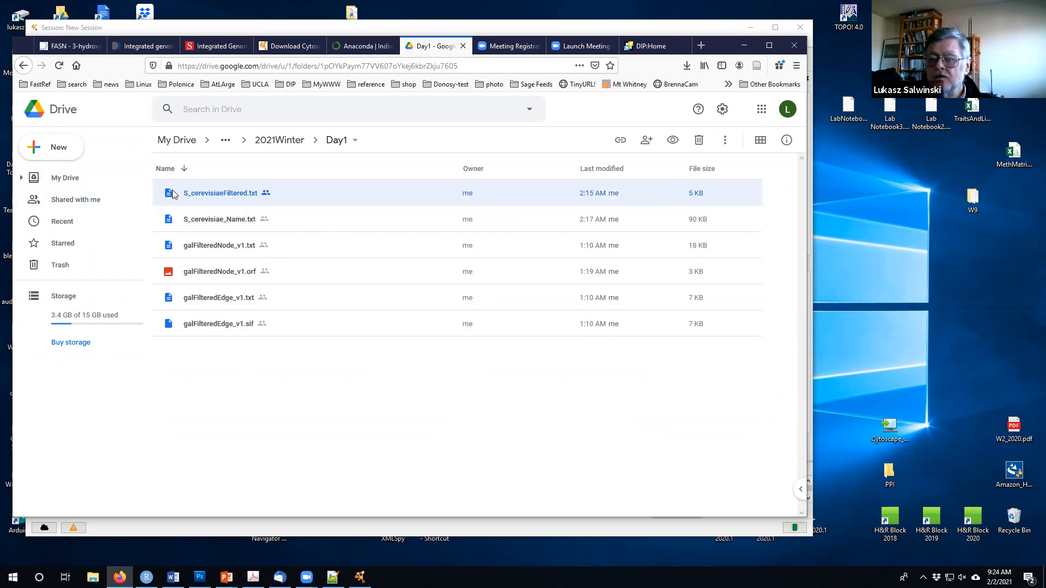
pyautogui.rightClick(179, 195)
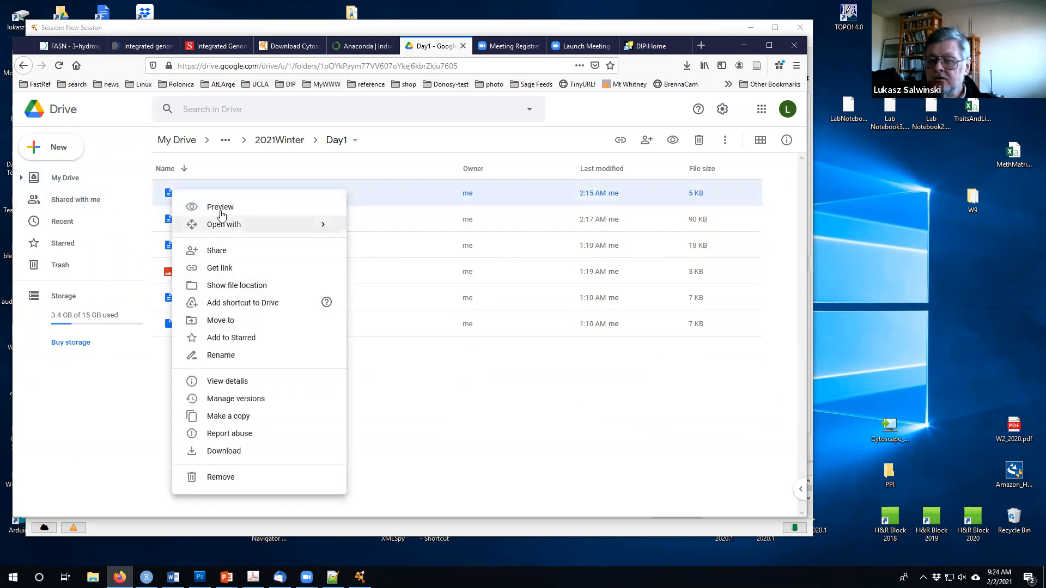
pyautogui.click(245, 451)
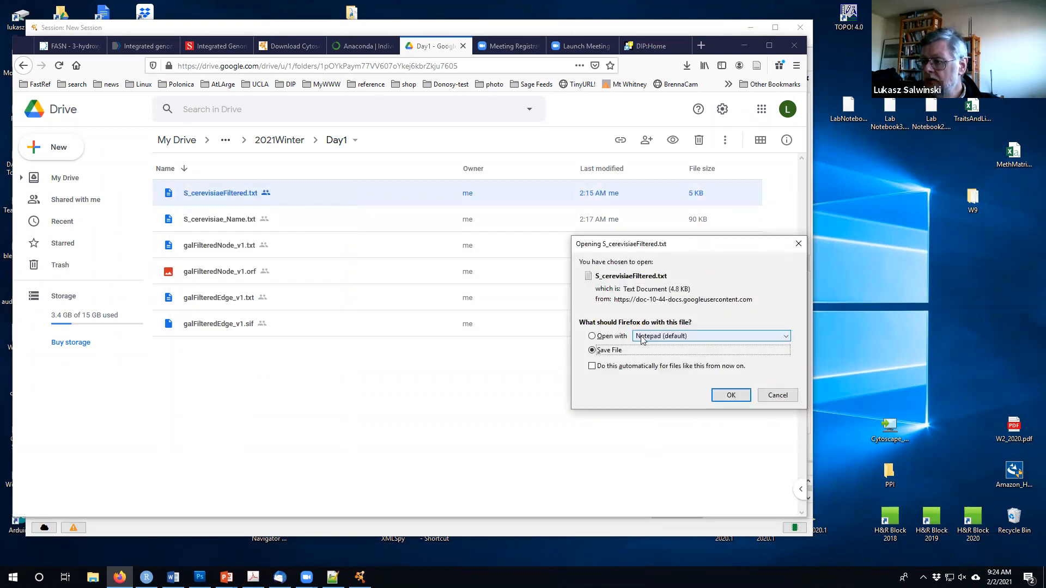
pyautogui.click(730, 397)
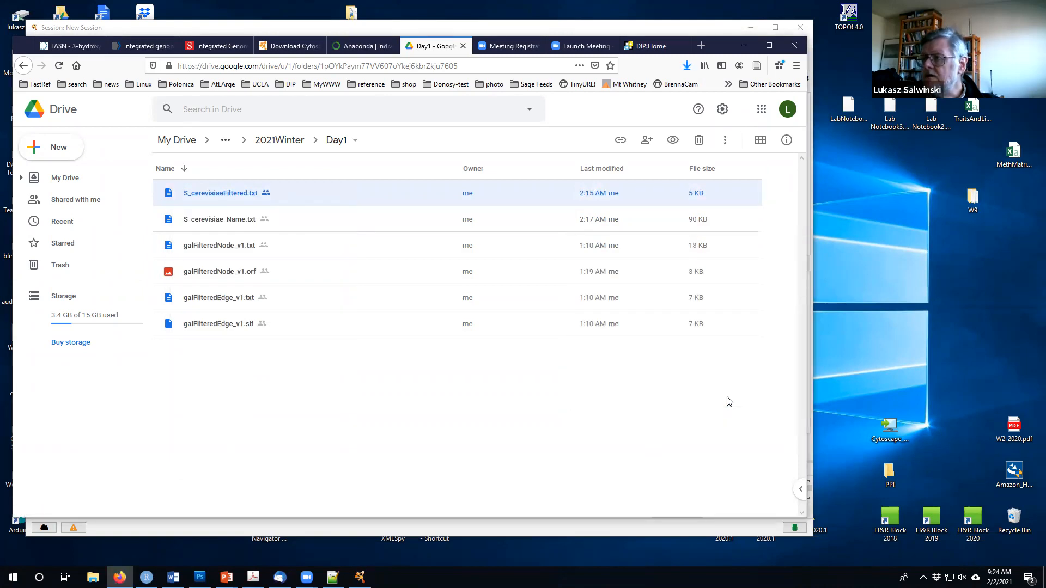
# Download S_cerevisiae_Name.txt and galFilteredNode_v1.txt from the Day1 folder and save both to disk.
pyautogui.rightClick(216, 222)
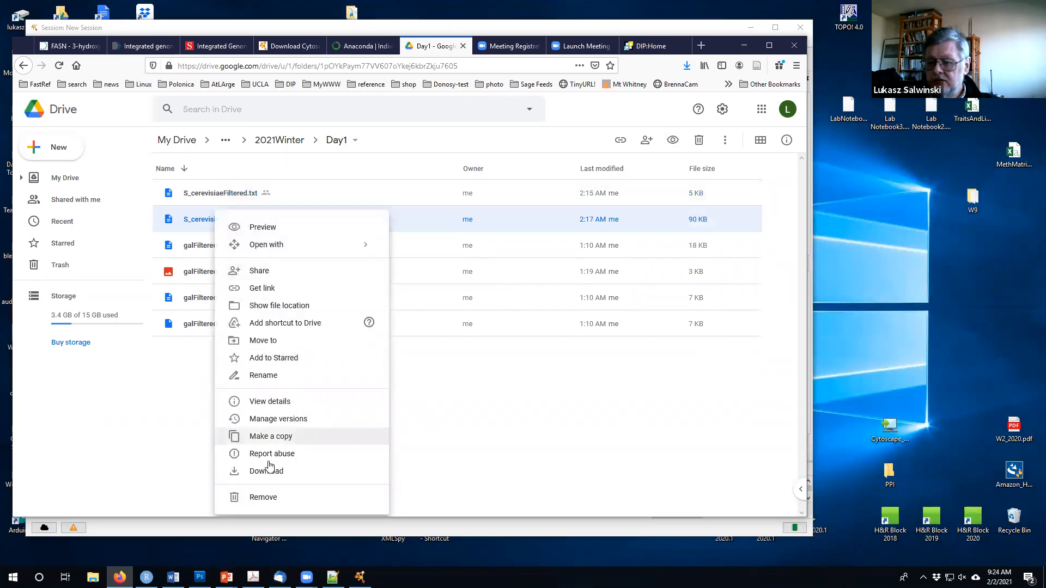
pyautogui.click(266, 472)
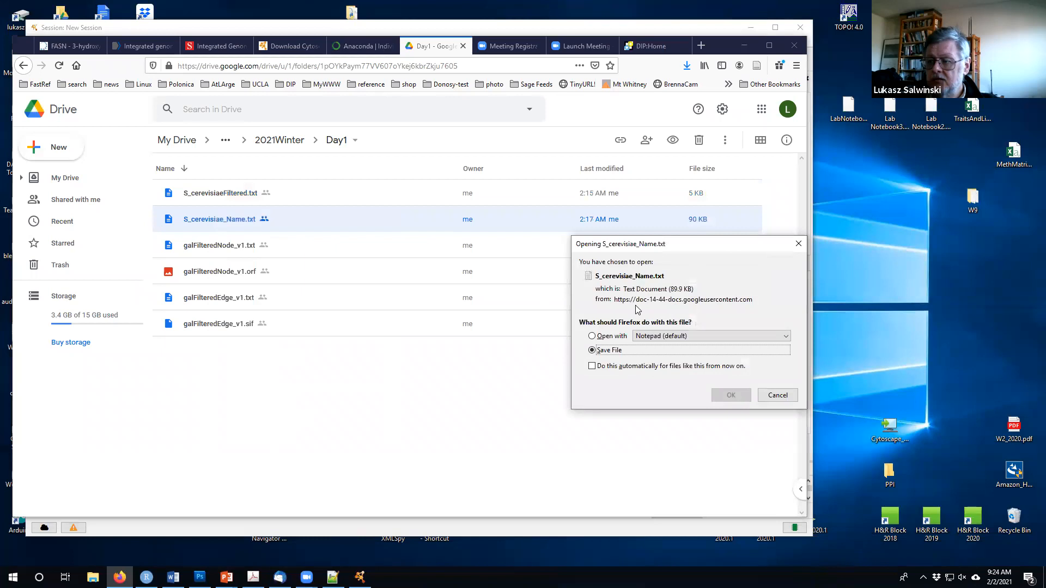
pyautogui.click(730, 396)
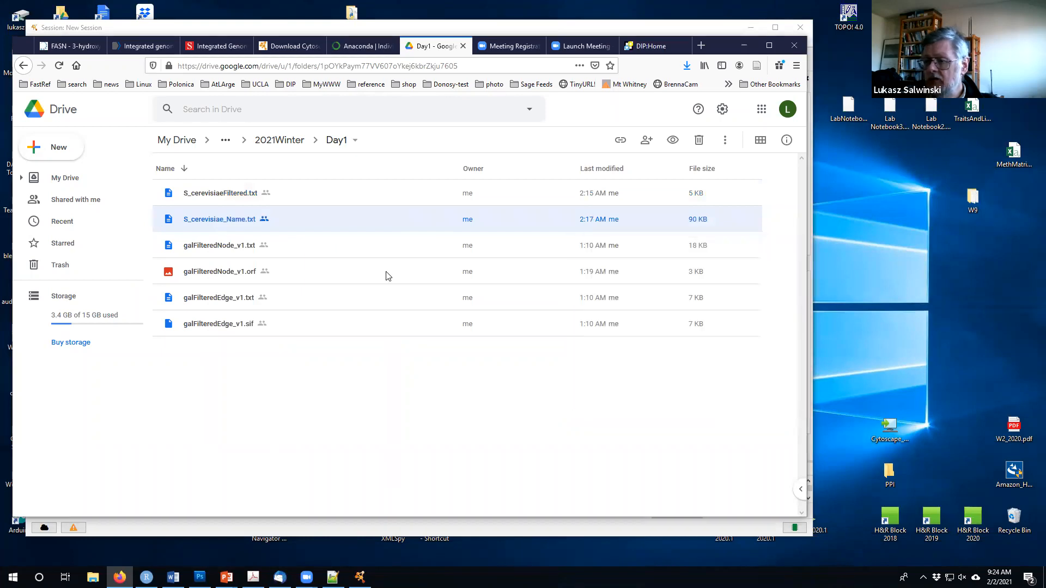
pyautogui.click(226, 245)
pyautogui.rightClick(227, 245)
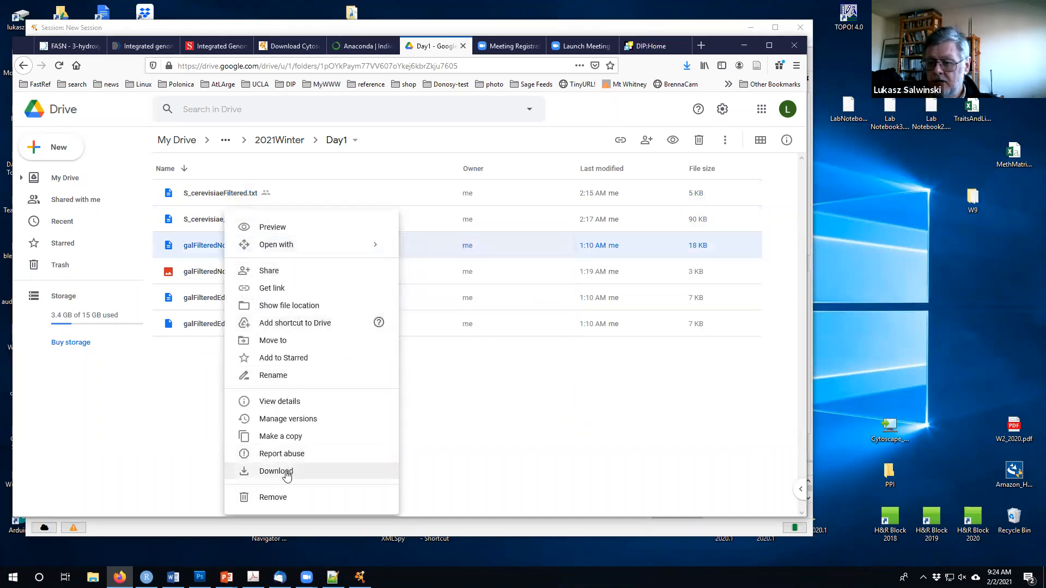
pyautogui.click(285, 472)
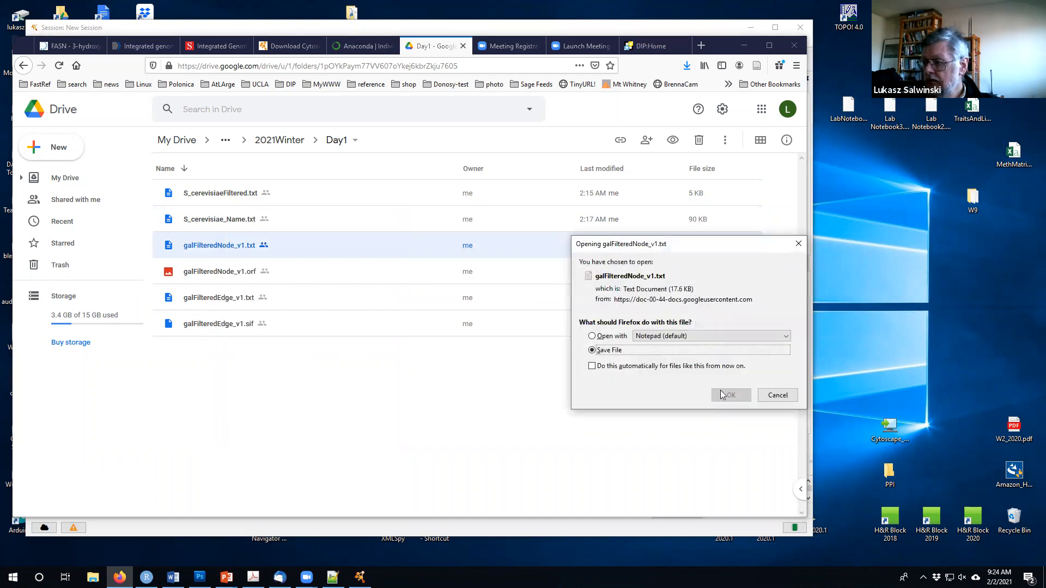
pyautogui.click(731, 395)
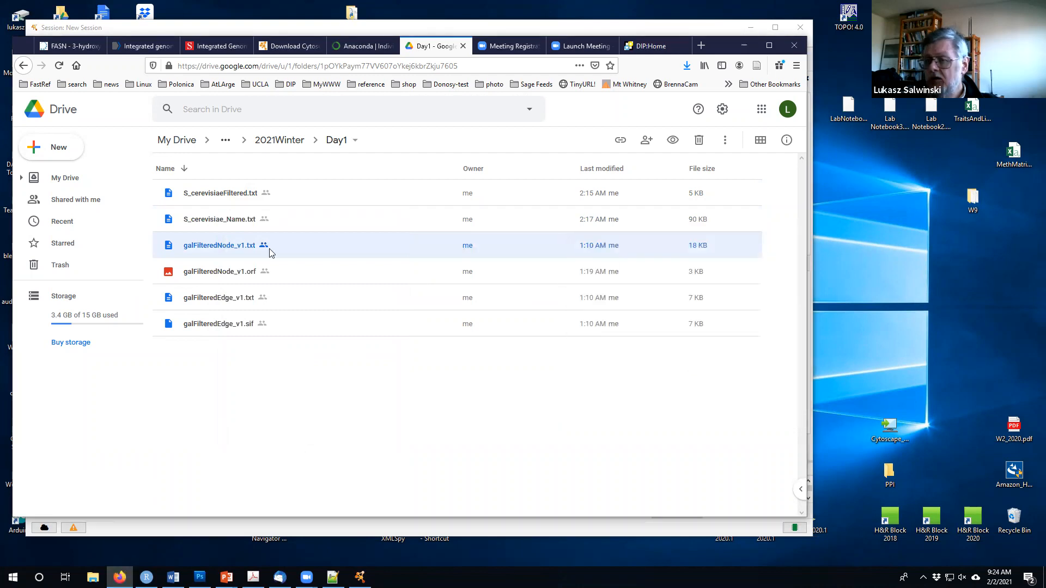
# Download galFilteredNode_v1.orf from the Day1 folder, accepting the option to open it with Photos.
pyautogui.click(221, 276)
pyautogui.rightClick(221, 277)
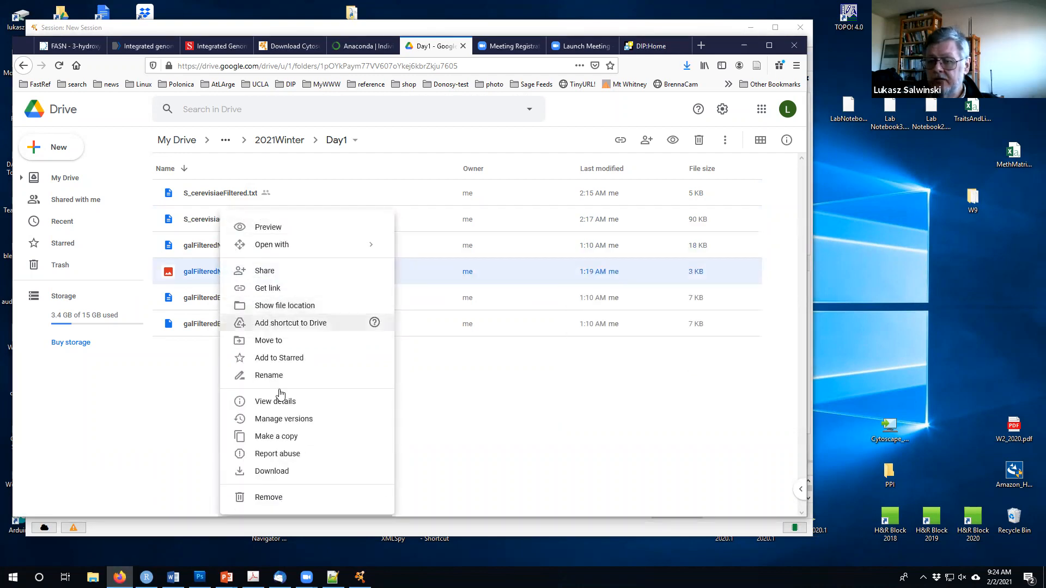
pyautogui.click(284, 470)
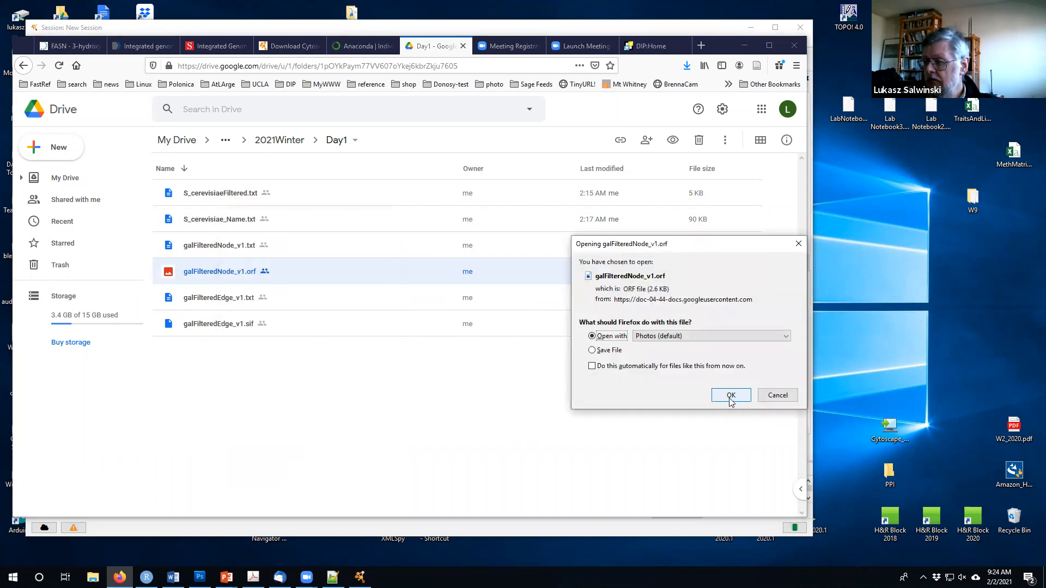
pyautogui.click(731, 395)
# Download galFilteredEdge_v1.txt and galFilteredEdge_v1.sif from the Day1 folder and save both to disk.
pyautogui.click(231, 301)
pyautogui.rightClick(232, 301)
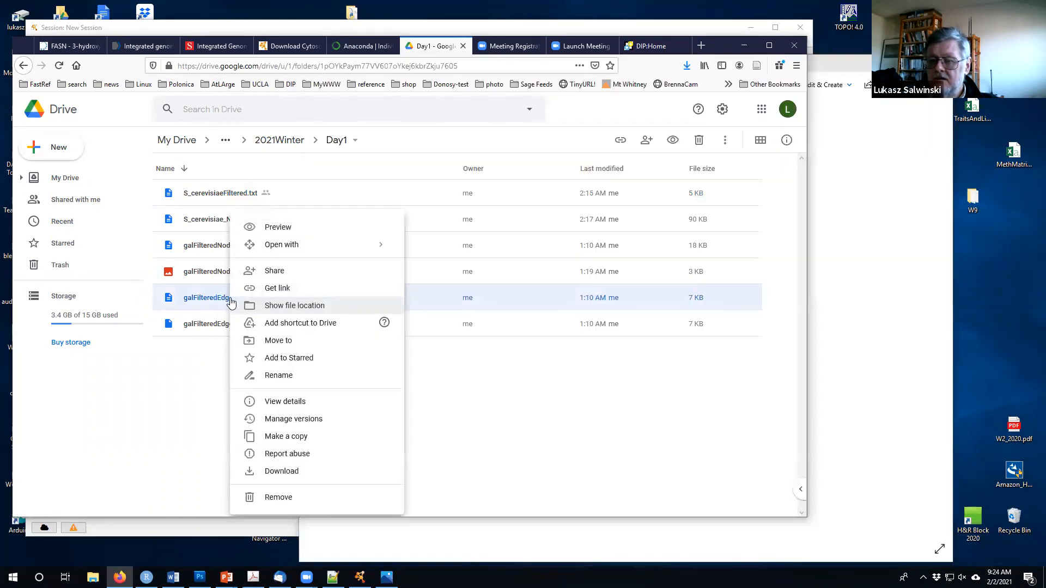
pyautogui.click(297, 471)
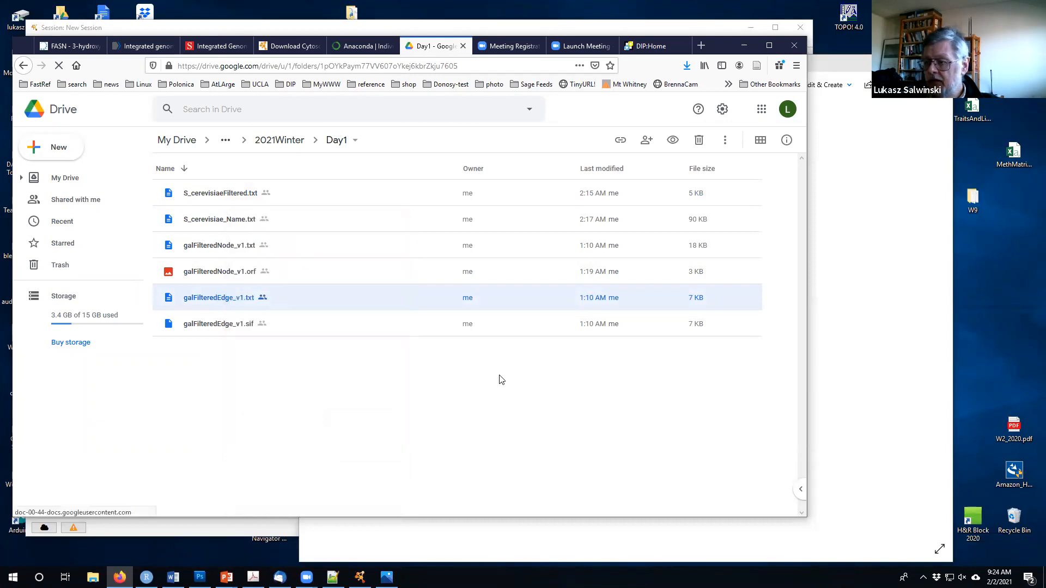
pyautogui.click(732, 394)
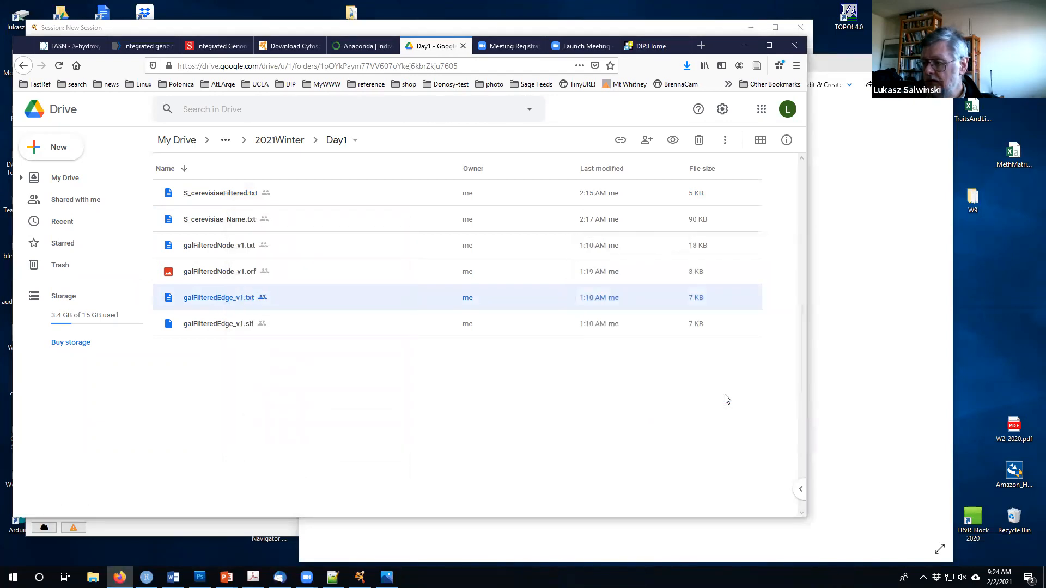
pyautogui.click(228, 327)
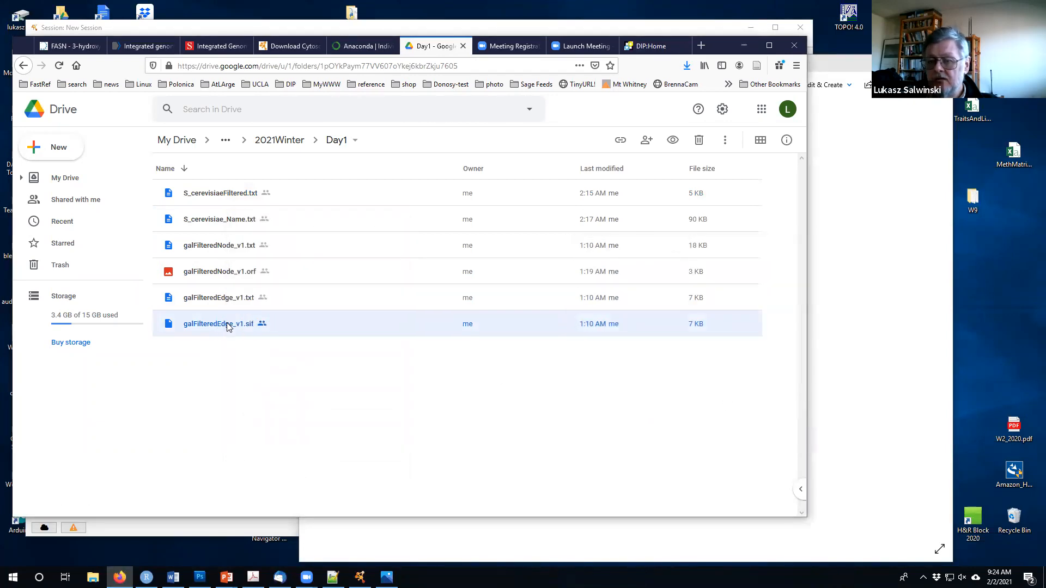
pyautogui.rightClick(227, 326)
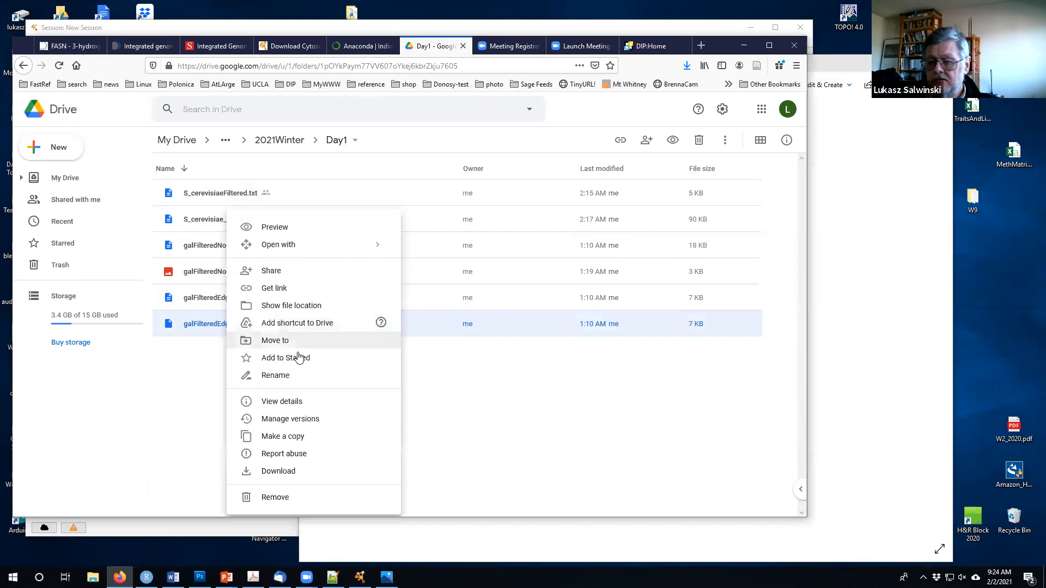
pyautogui.click(286, 473)
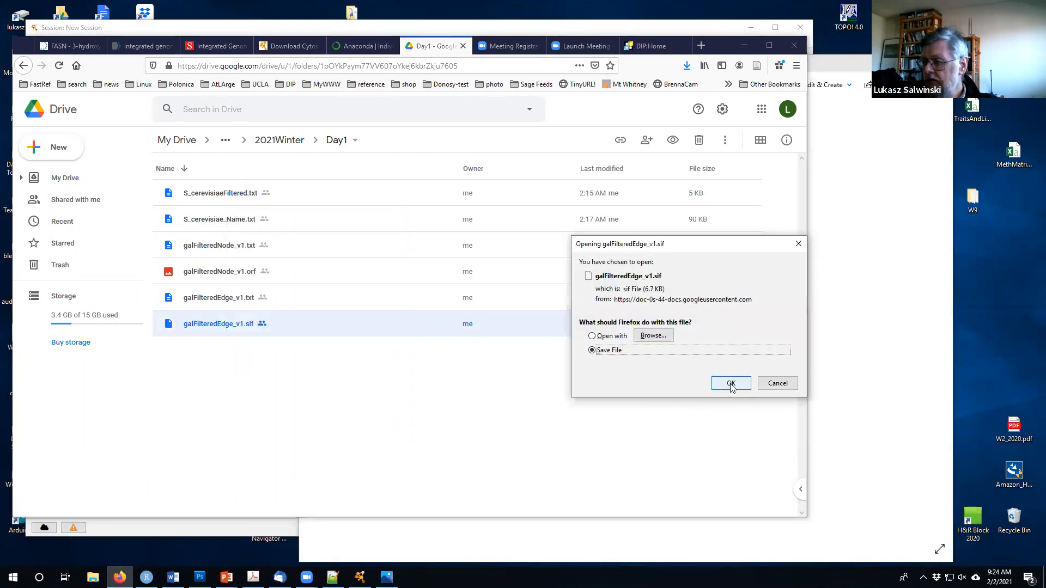
pyautogui.click(731, 384)
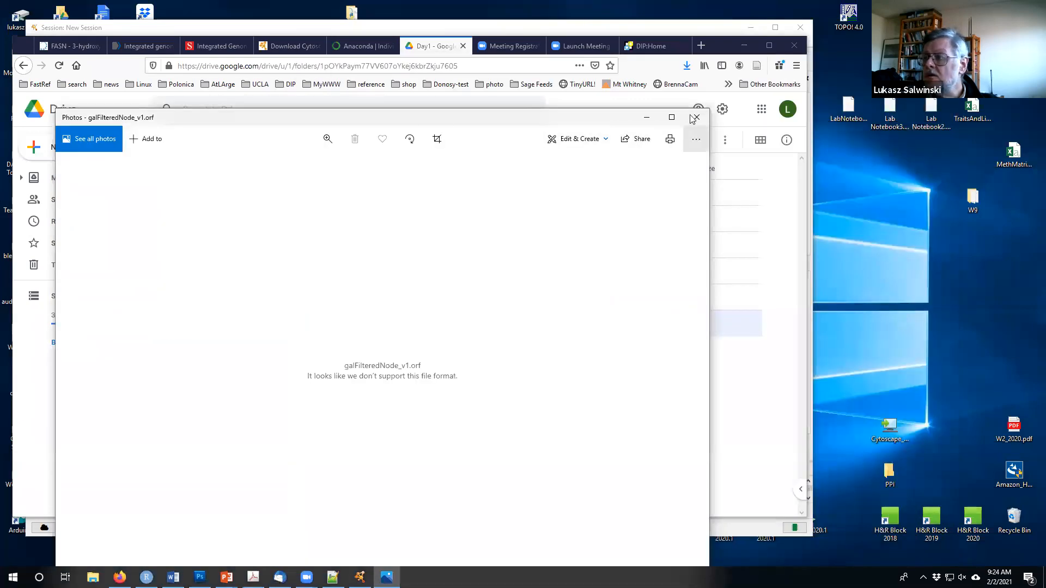
# Close the Photos window and open the folder containing the downloaded galFilteredEdge_v1.sif.
pyautogui.click(695, 118)
pyautogui.click(686, 65)
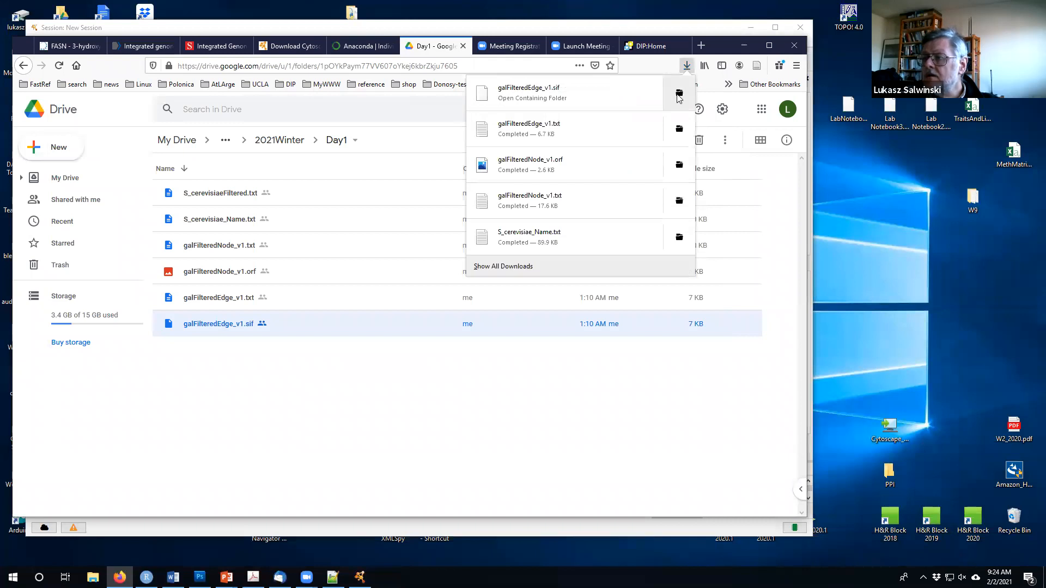
pyautogui.click(679, 93)
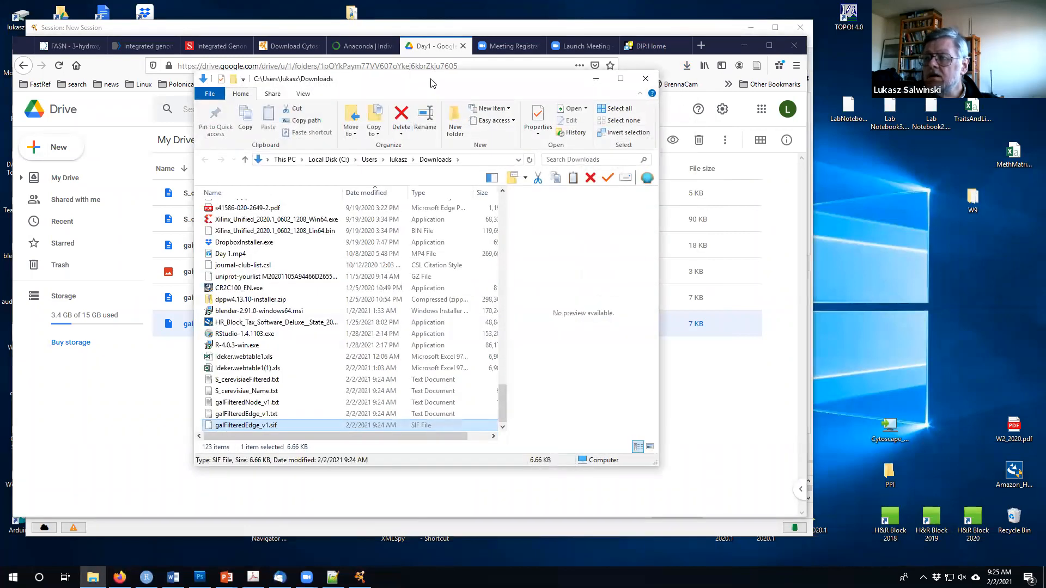
# Move the five downloaded S_cerevisiae and galFiltered files from Downloads into the PPI folder on the desktop, and open that folder.
pyautogui.moveTo(433, 81); pyautogui.dragTo(476, 49)
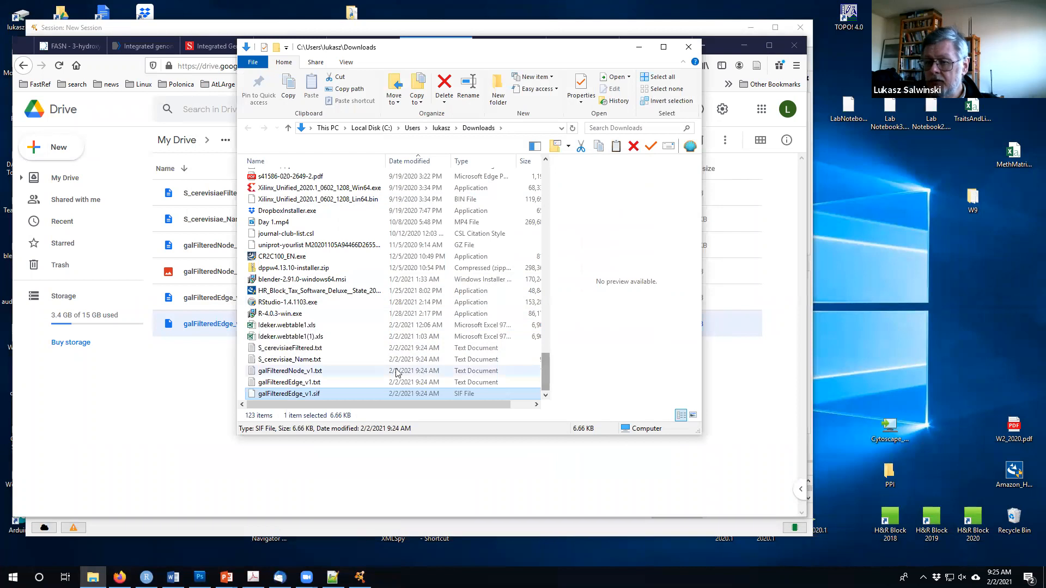
pyautogui.click(319, 349)
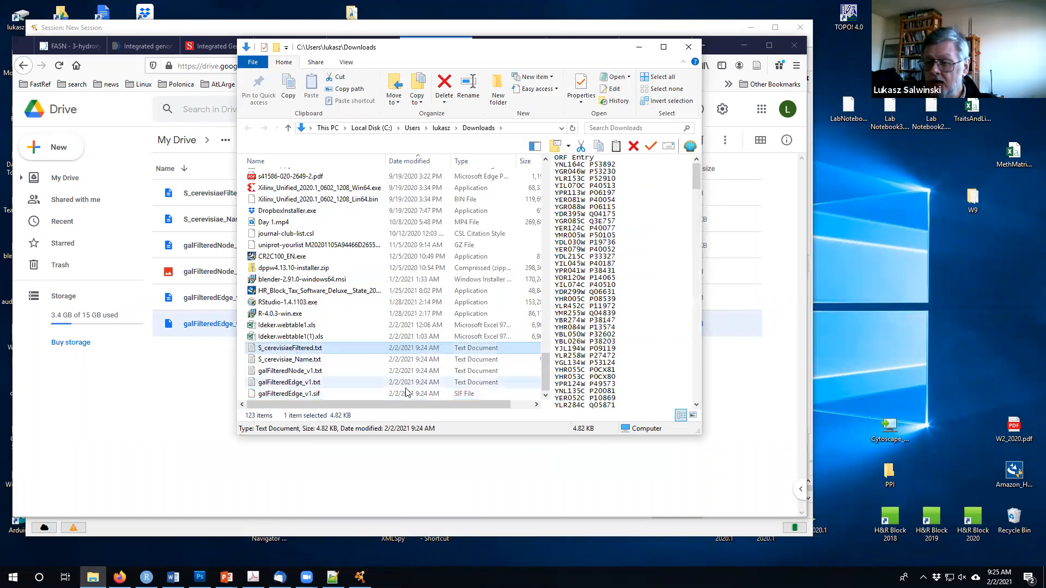
pyautogui.keyDown('shift'); pyautogui.click(313, 394); pyautogui.keyUp('shift')
pyautogui.moveTo(313, 394); pyautogui.dragTo(887, 475)
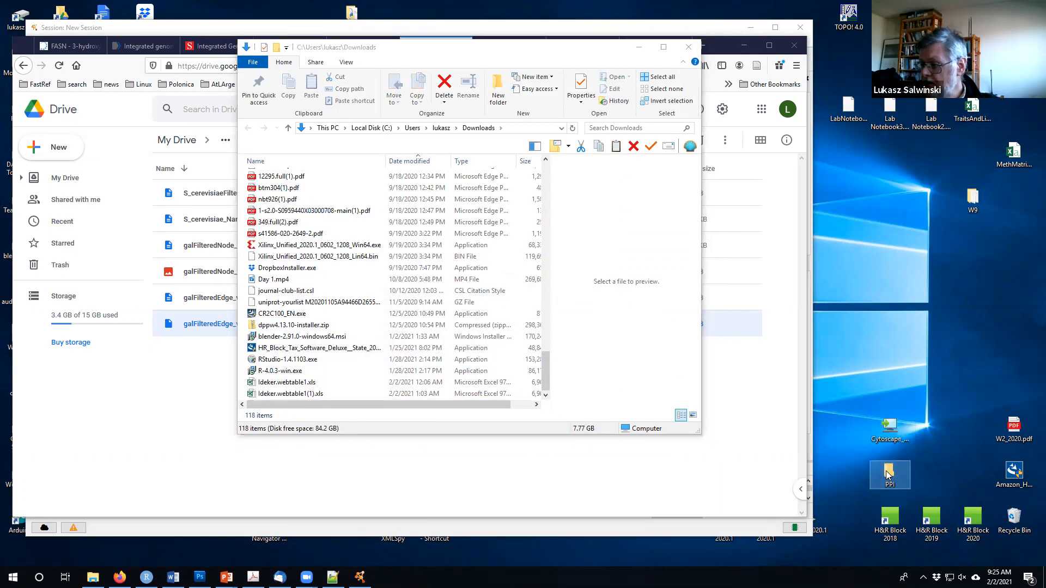
pyautogui.doubleClick(888, 474)
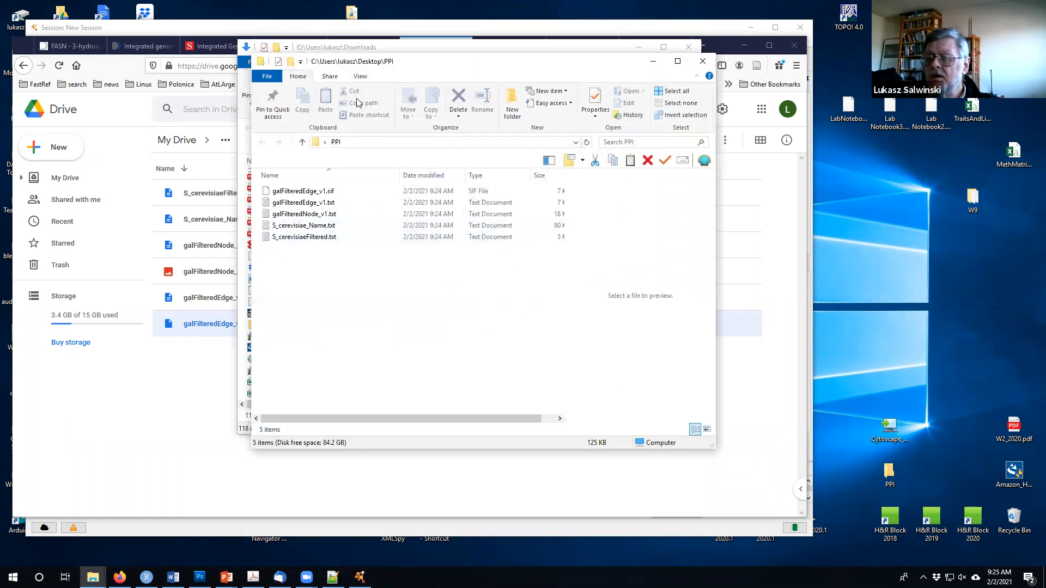
pyautogui.moveTo(357, 67); pyautogui.dragTo(606, 132)
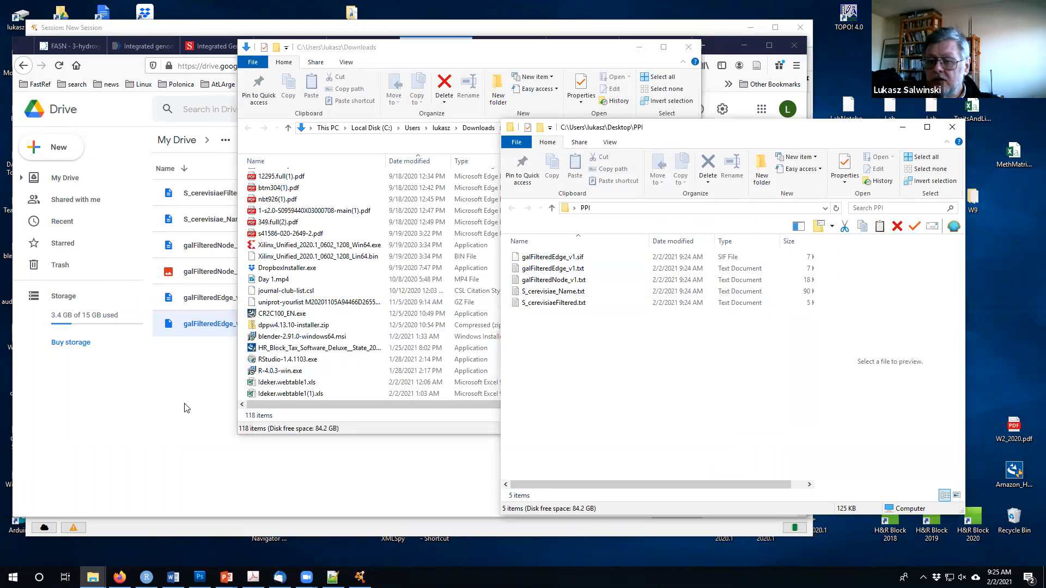
# Download galFilteredNode_v1.orf again from the Day1 folder in Google Drive, saving it to disk.
pyautogui.click(146, 379)
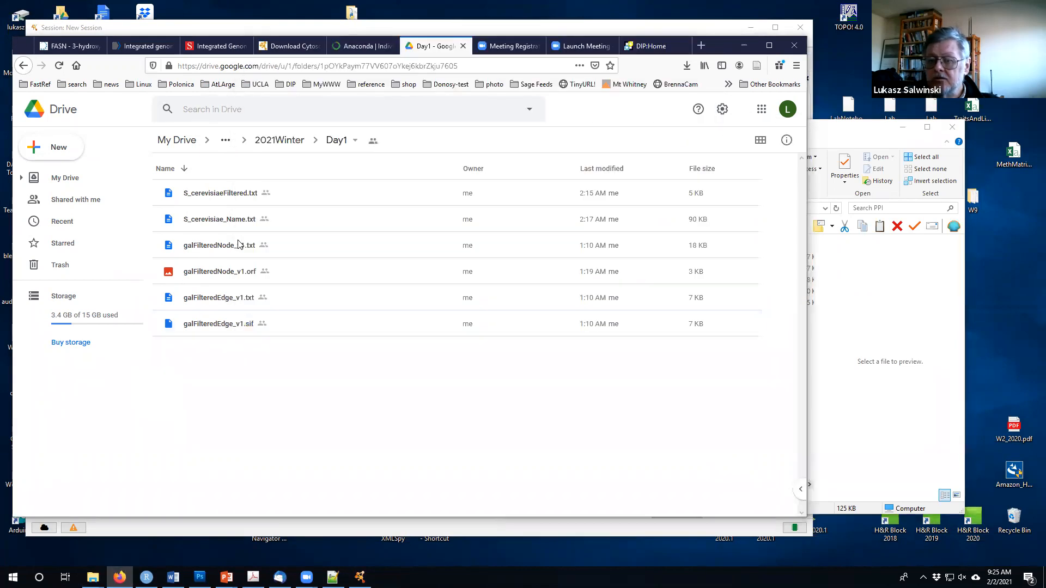
pyautogui.click(210, 274)
pyautogui.rightClick(209, 276)
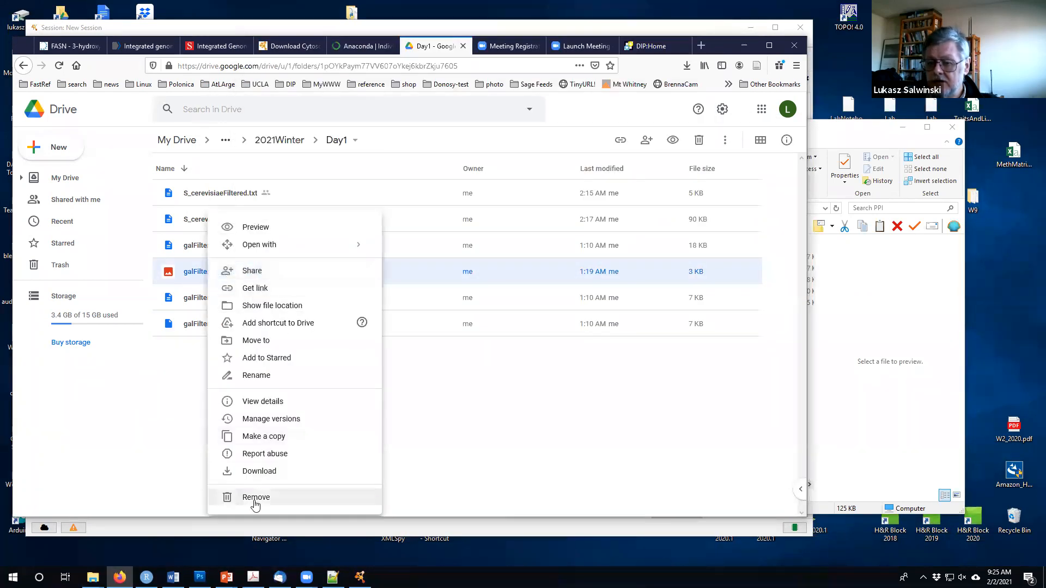
pyautogui.click(265, 472)
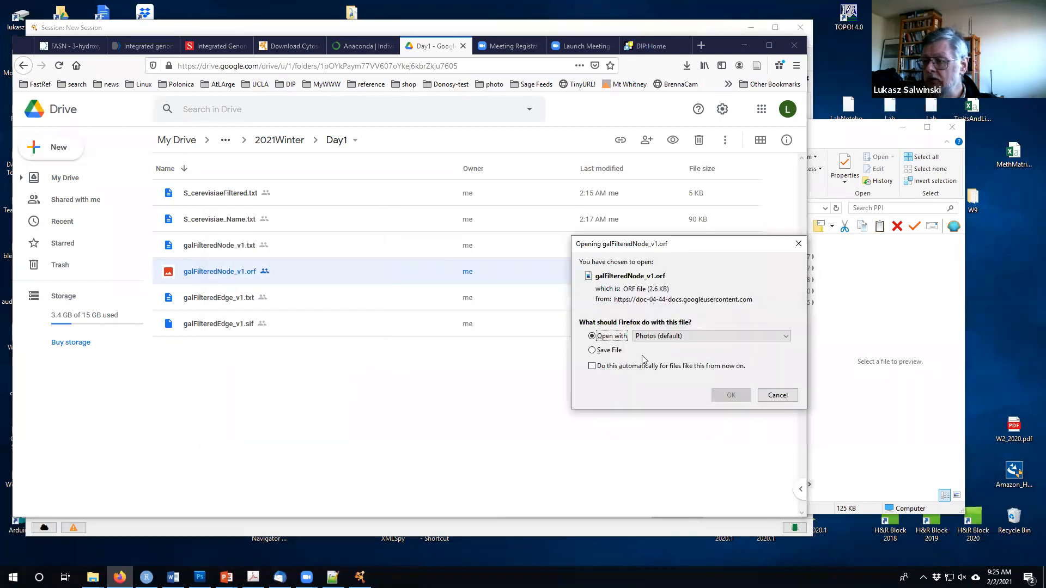
pyautogui.click(605, 351)
pyautogui.click(734, 397)
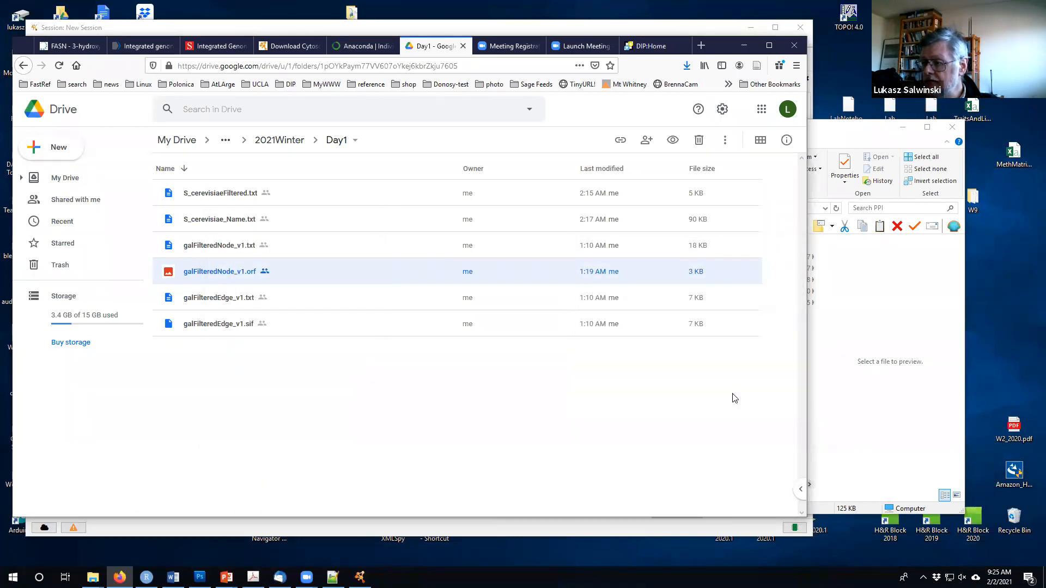
# Move the downloaded galFilteredNode_v1.orf from Downloads into the PPI folder and close the Downloads window.
pyautogui.click(853, 464)
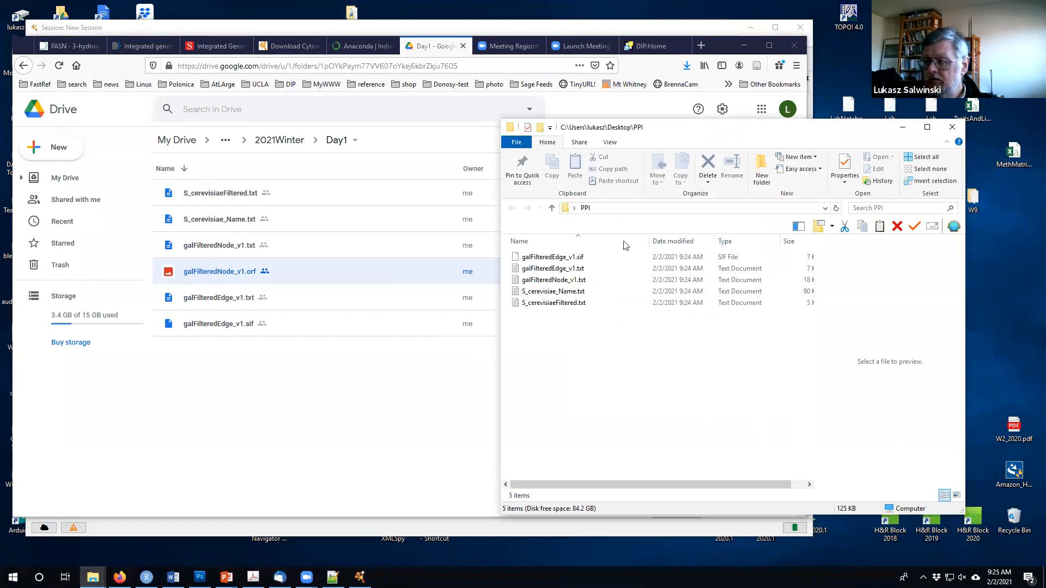
pyautogui.click(686, 66)
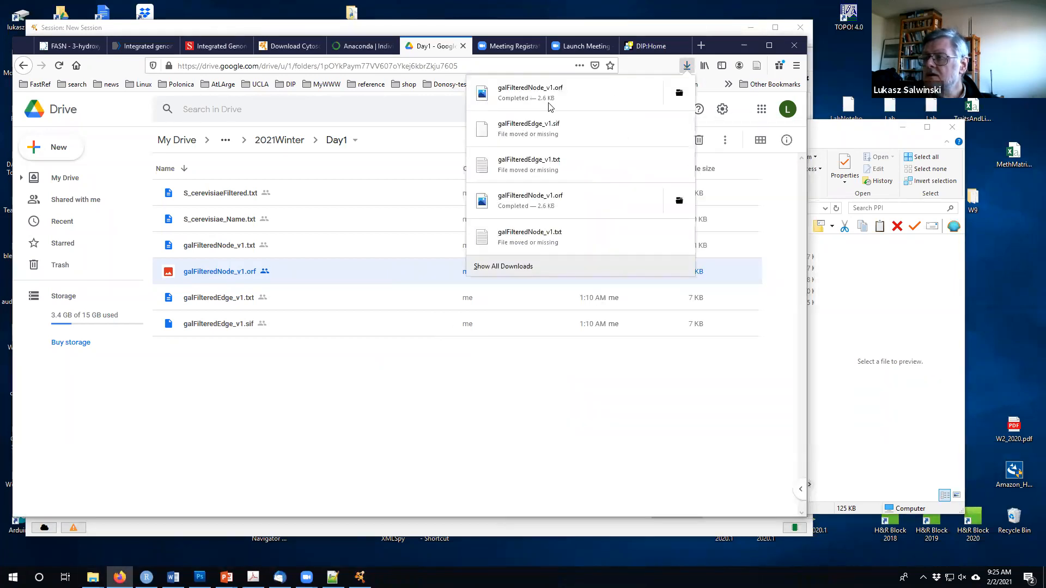
pyautogui.click(679, 92)
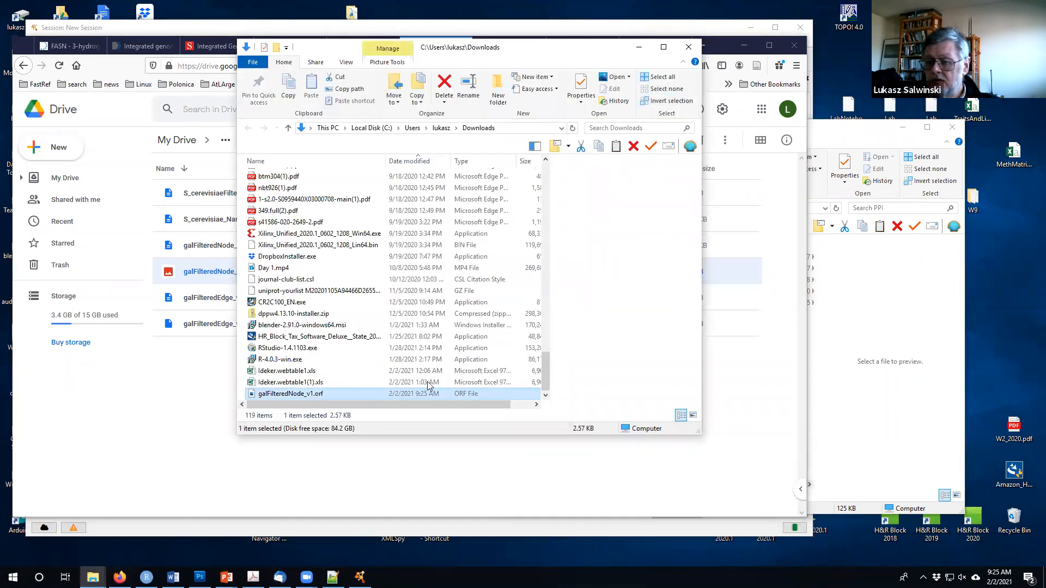
pyautogui.click(867, 459)
pyautogui.moveTo(272, 394); pyautogui.dragTo(741, 418)
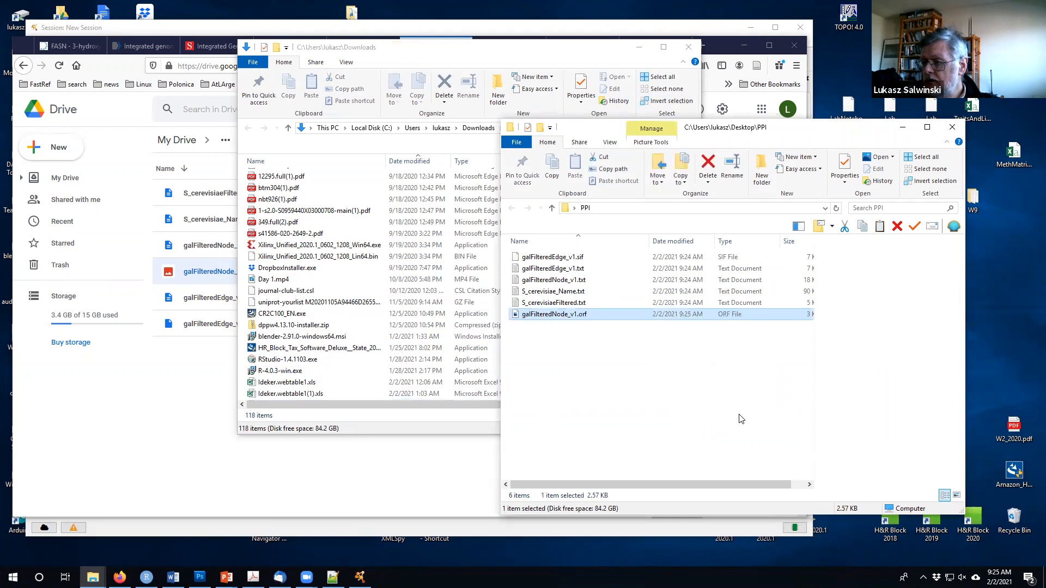
pyautogui.click(688, 46)
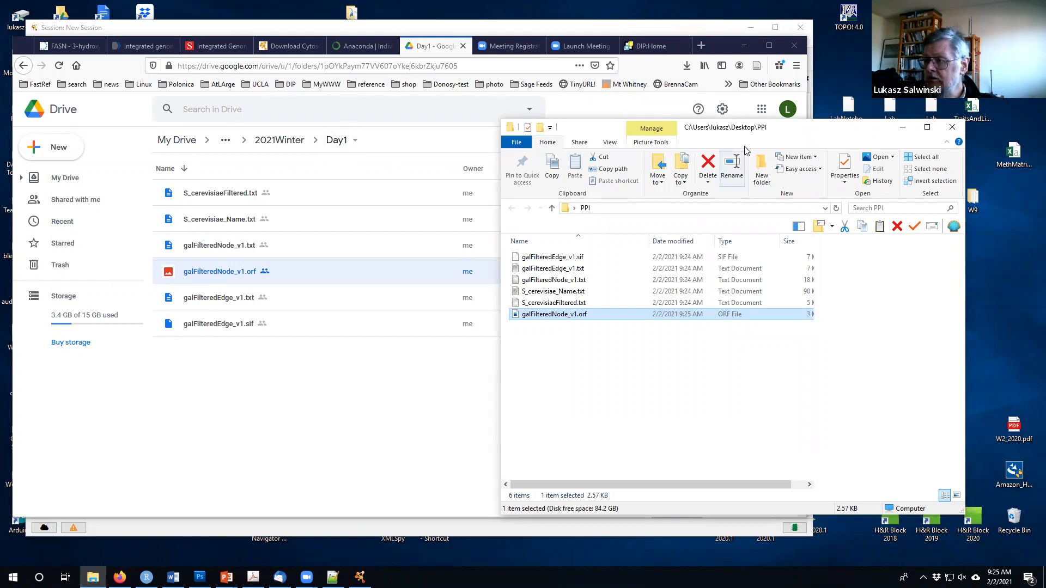
# Open galFilteredEdge_v1.txt from the PPI folder in Notepad++ for editing.
pyautogui.moveTo(757, 133); pyautogui.dragTo(798, 153)
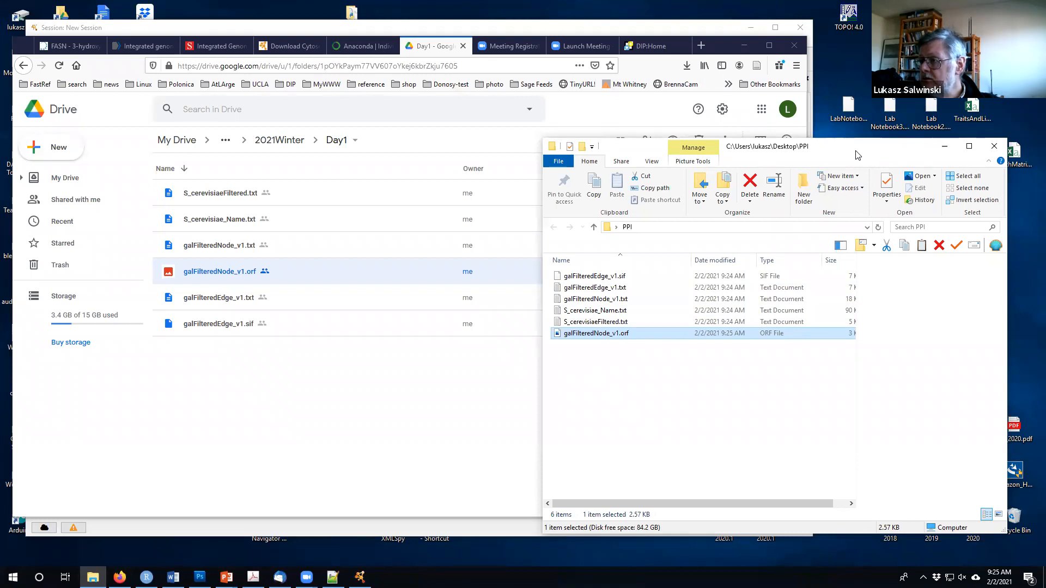
pyautogui.moveTo(869, 152); pyautogui.dragTo(725, 90)
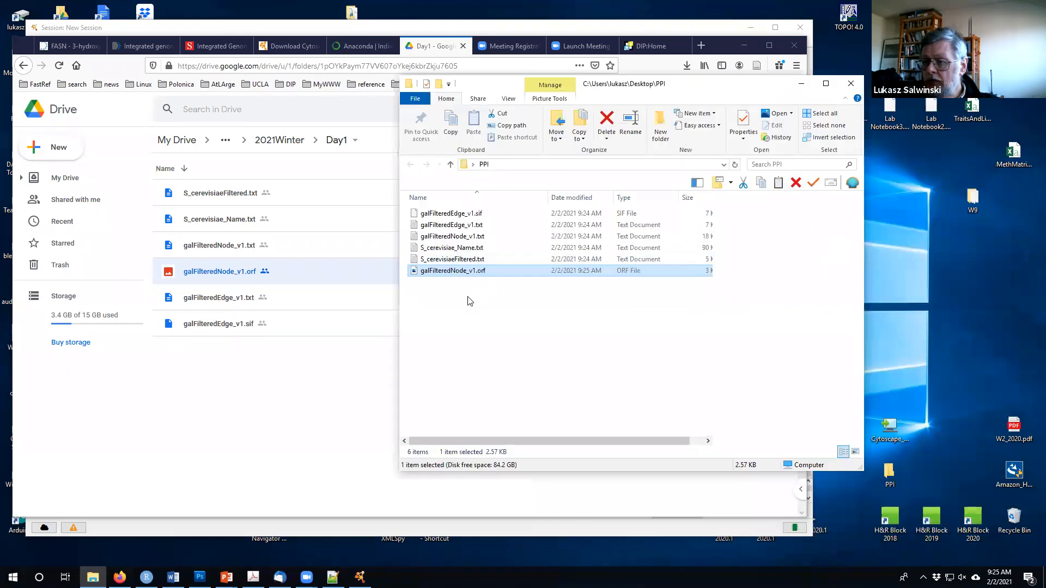
pyautogui.moveTo(457, 271); pyautogui.dragTo(439, 232)
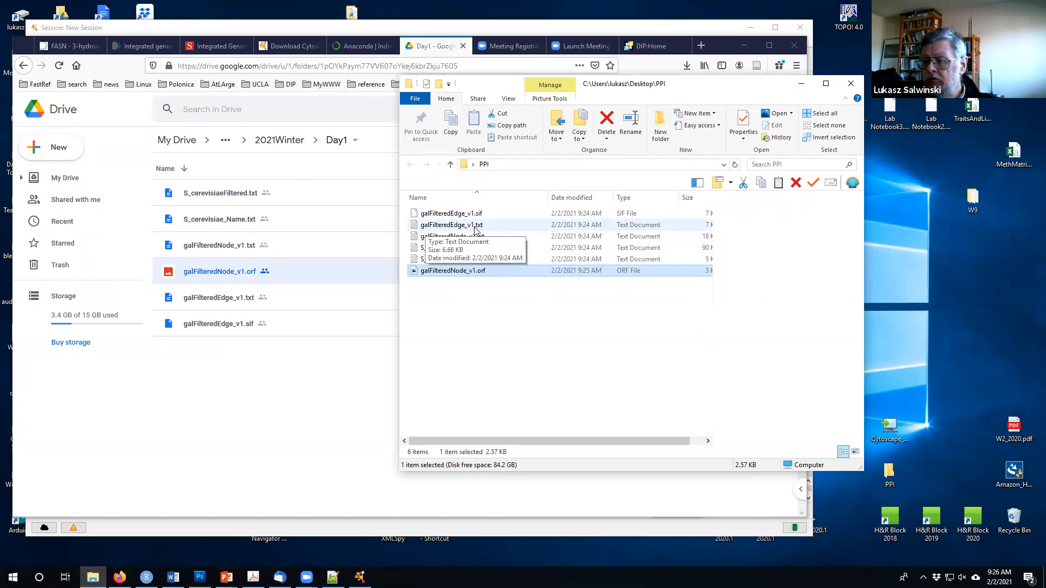
pyautogui.rightClick(458, 228)
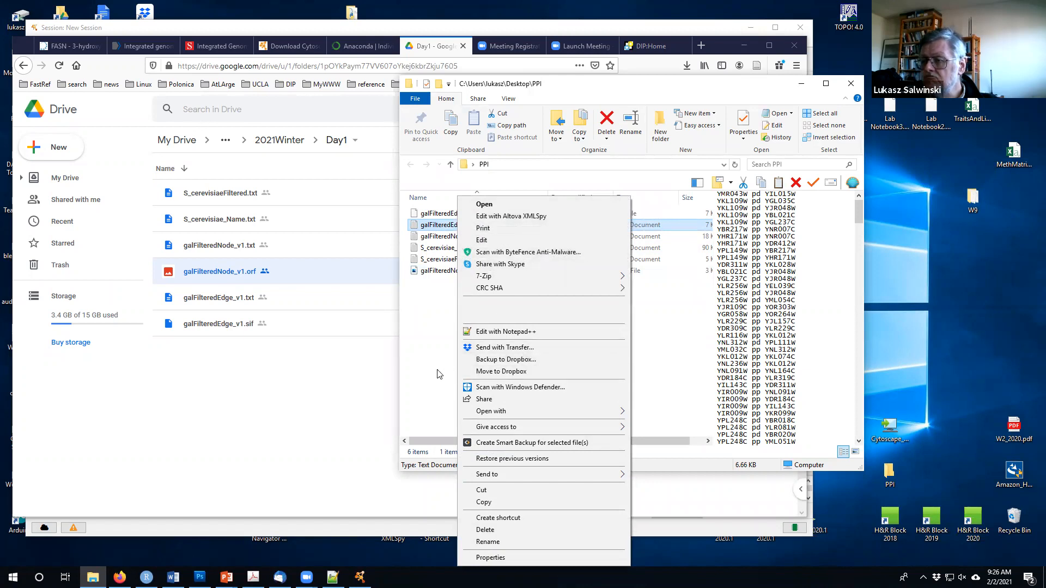
pyautogui.click(511, 332)
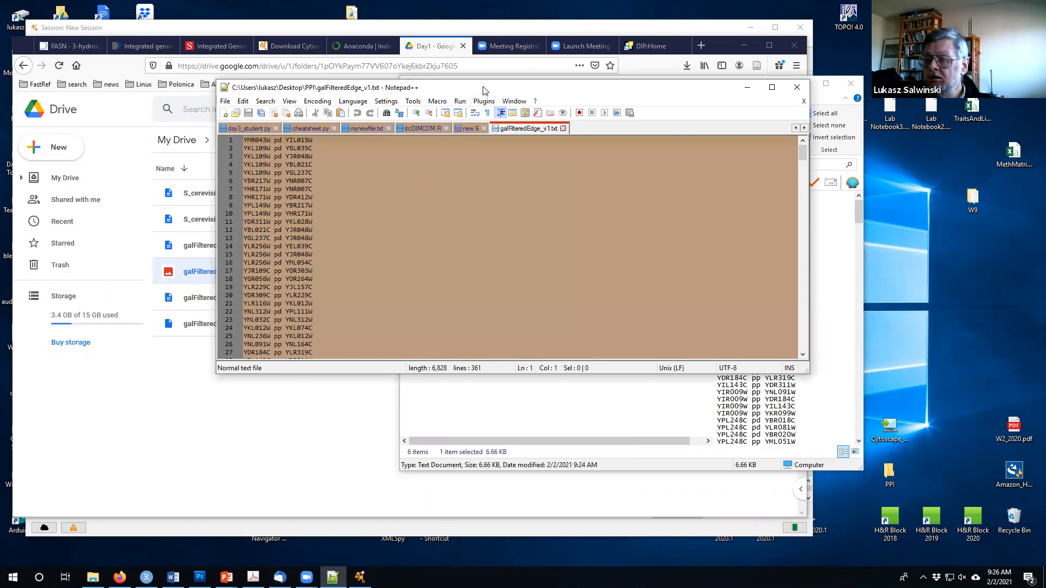
pyautogui.moveTo(482, 90); pyautogui.dragTo(548, 68)
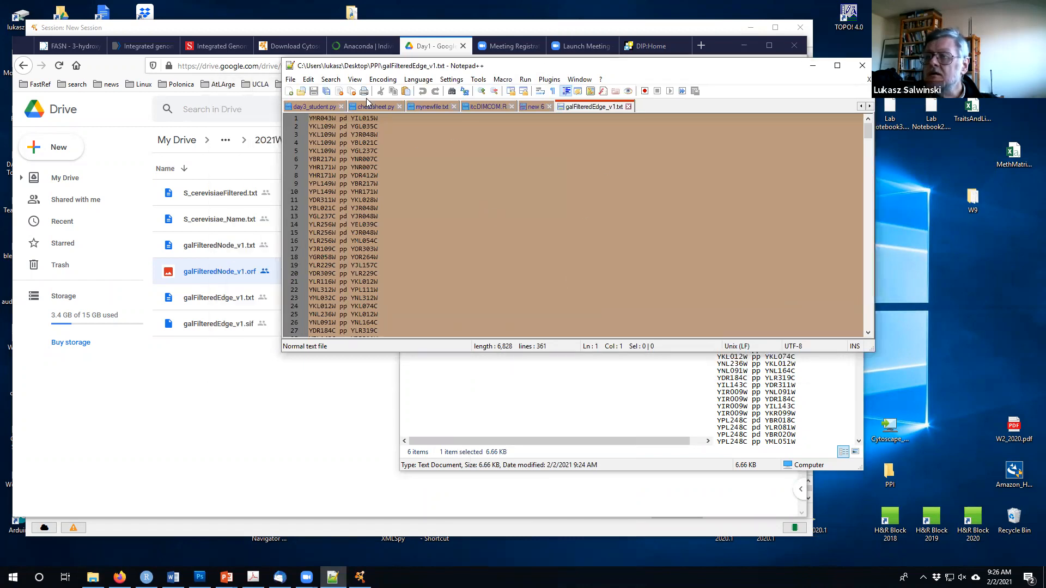
pyautogui.click(450, 81)
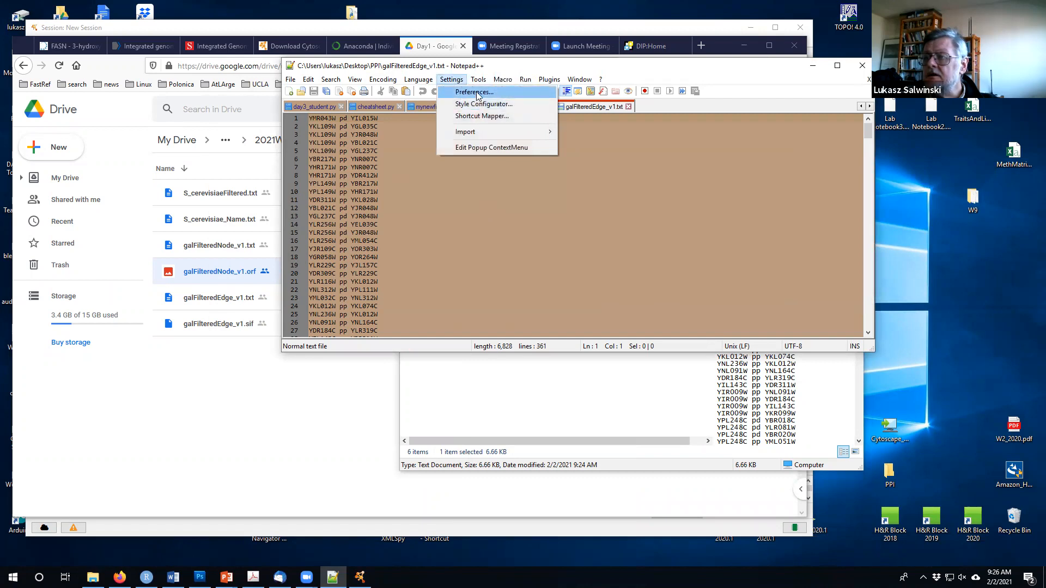
pyautogui.click(476, 92)
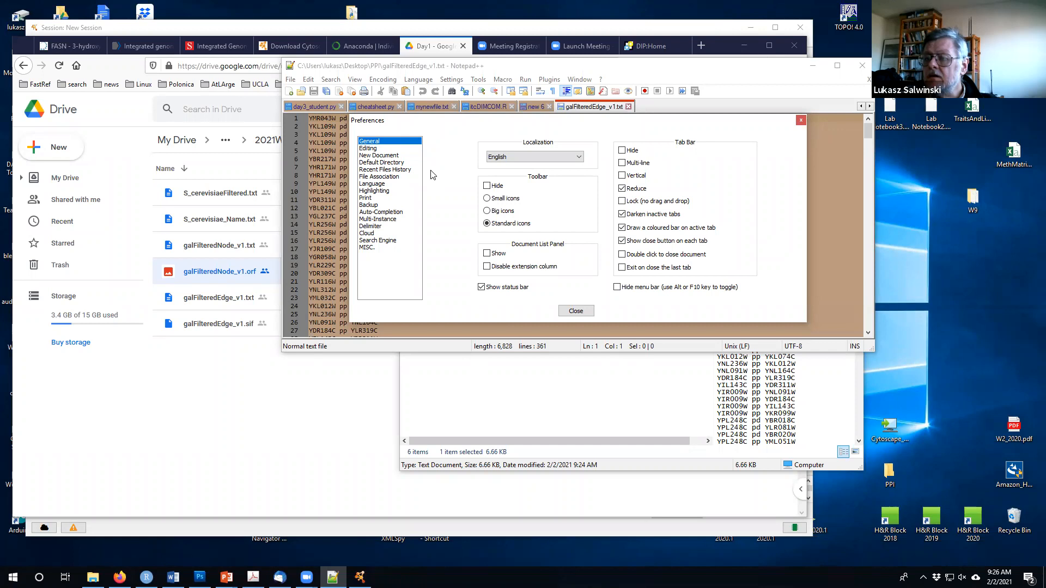
pyautogui.click(573, 313)
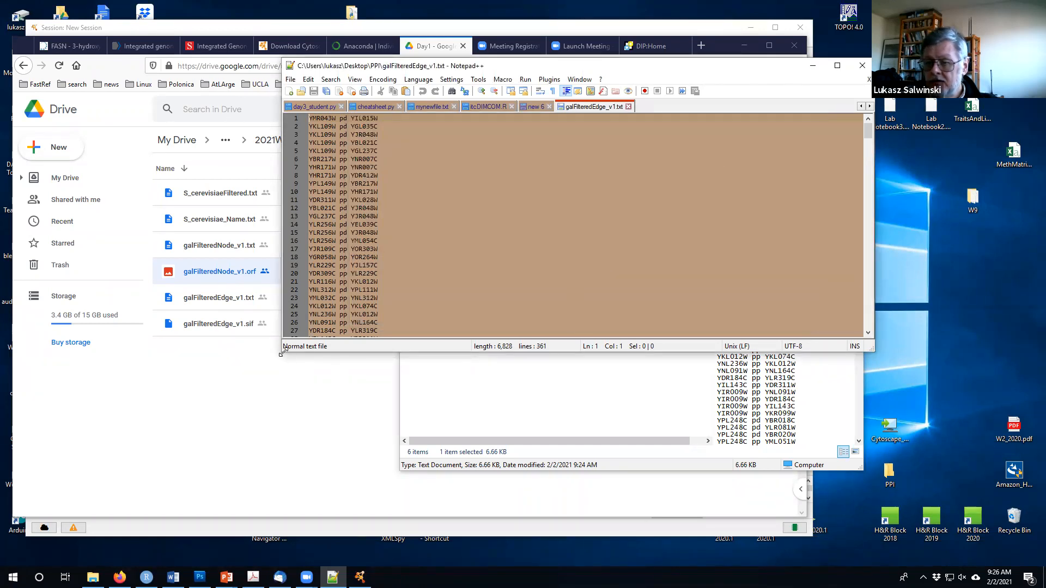
# Resize the Notepad++ window to be narrower and taller so more lines of galFilteredEdge_v1.txt fit.
pyautogui.moveTo(281, 353); pyautogui.dragTo(363, 508)
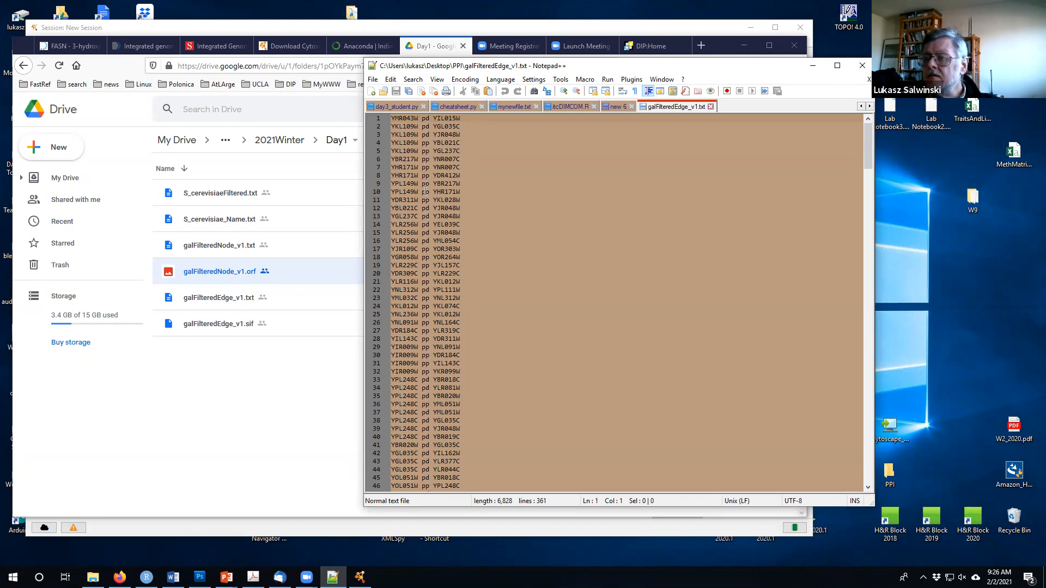
pyautogui.rightClick(510, 184)
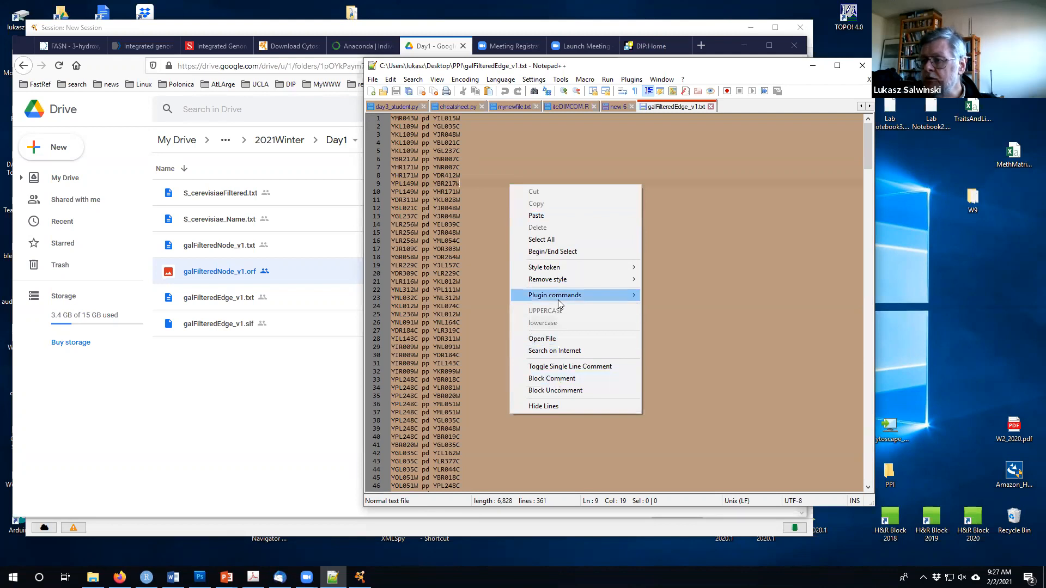
pyautogui.moveTo(541, 282)
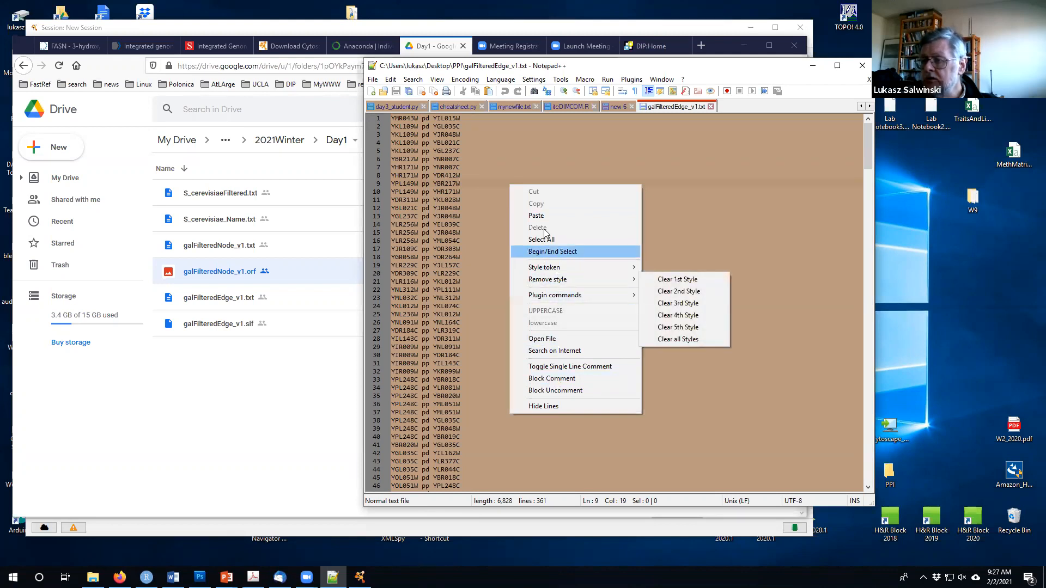
pyautogui.click(528, 134)
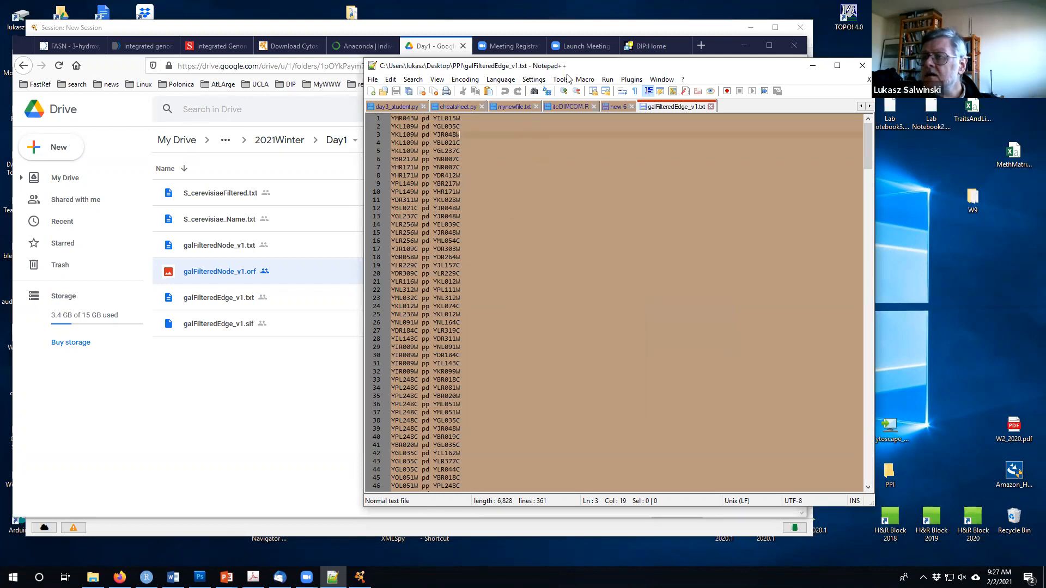
pyautogui.click(534, 80)
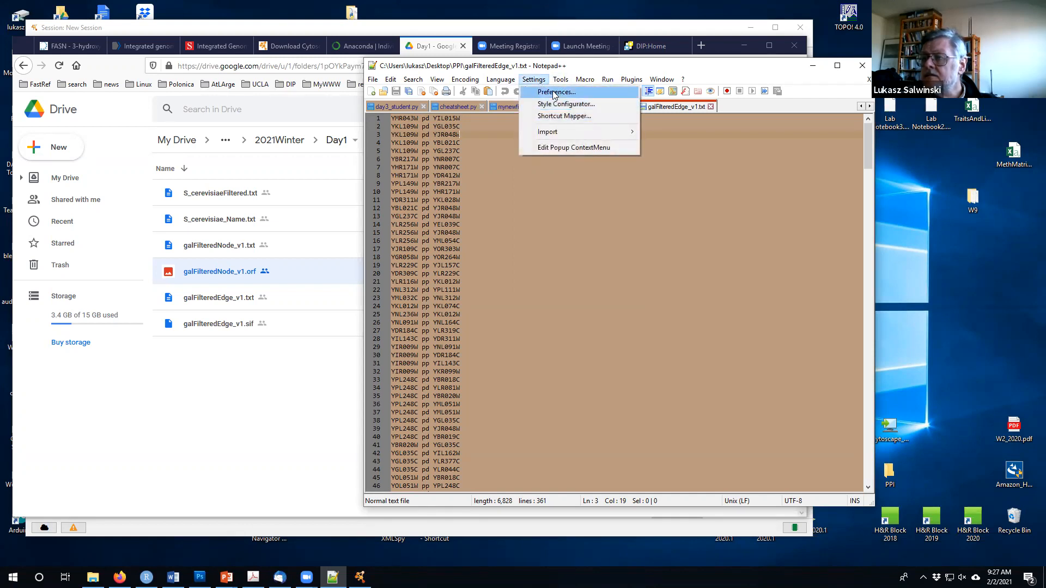
pyautogui.click(555, 94)
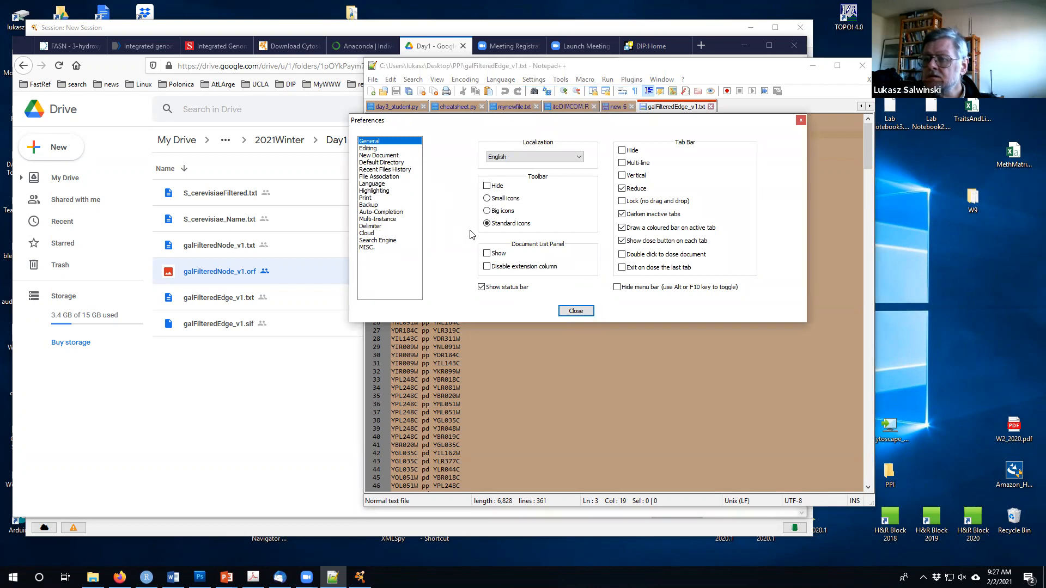
pyautogui.click(801, 120)
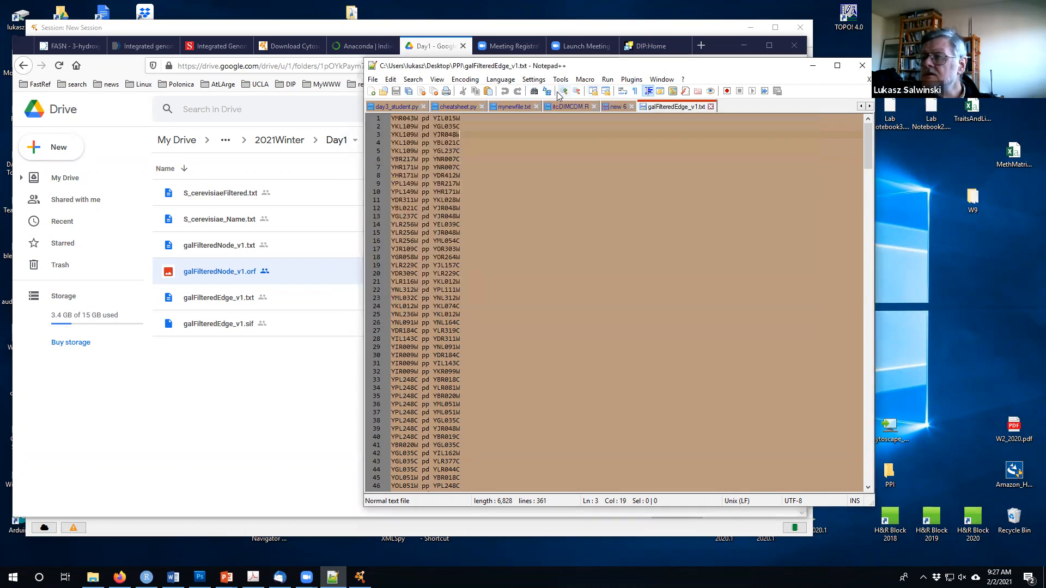
# Set the Global override font size to 18 in the Style Configurator and save the style.
pyautogui.click(561, 79)
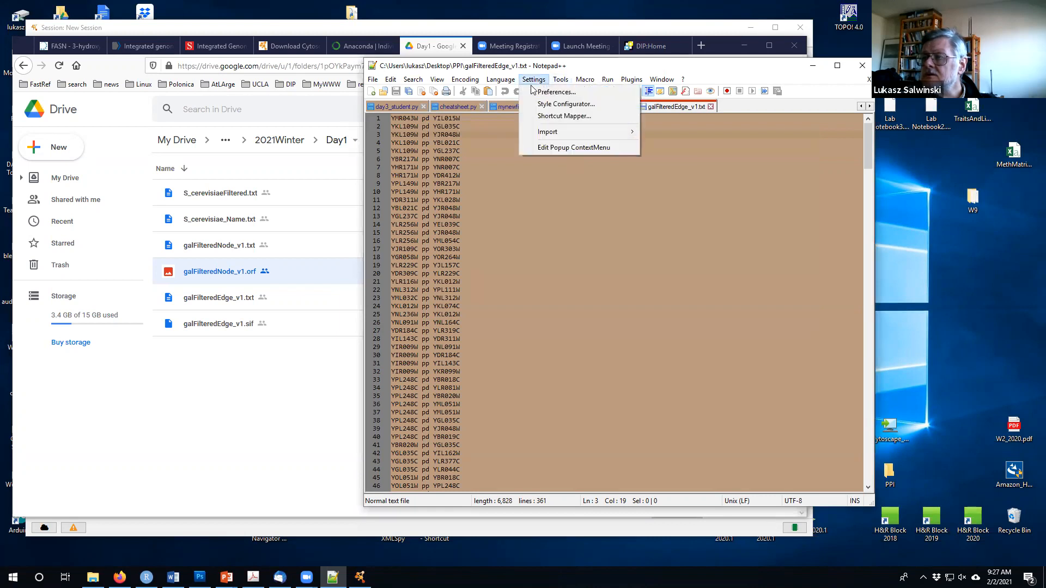
pyautogui.click(547, 104)
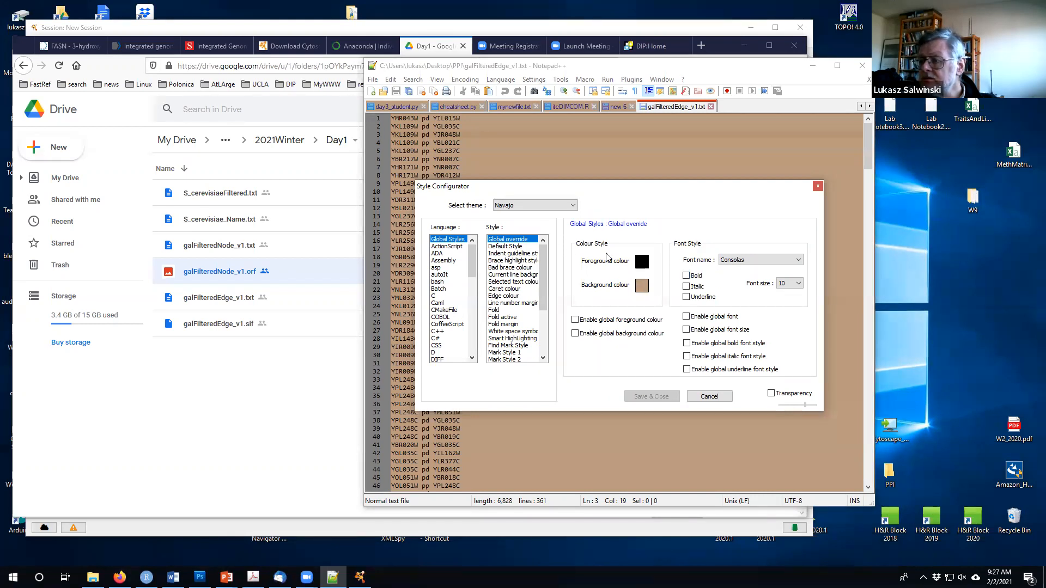
pyautogui.click(798, 284)
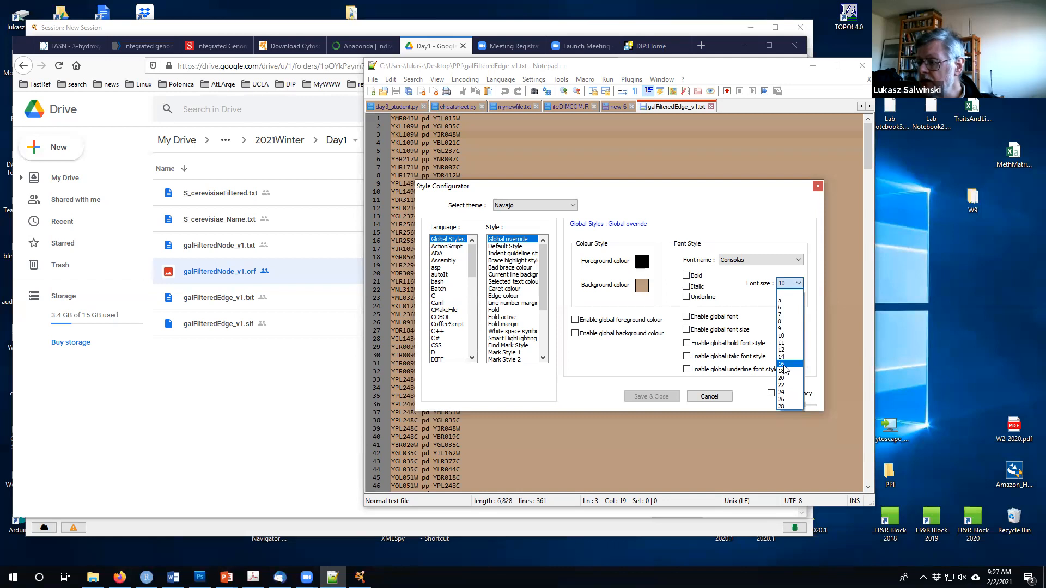
pyautogui.click(783, 371)
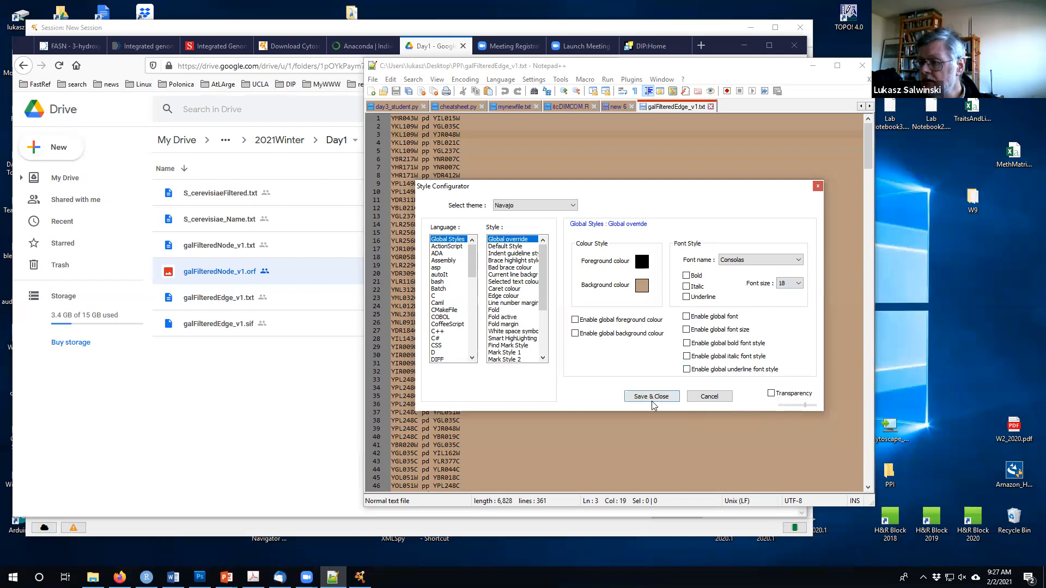
pyautogui.click(652, 397)
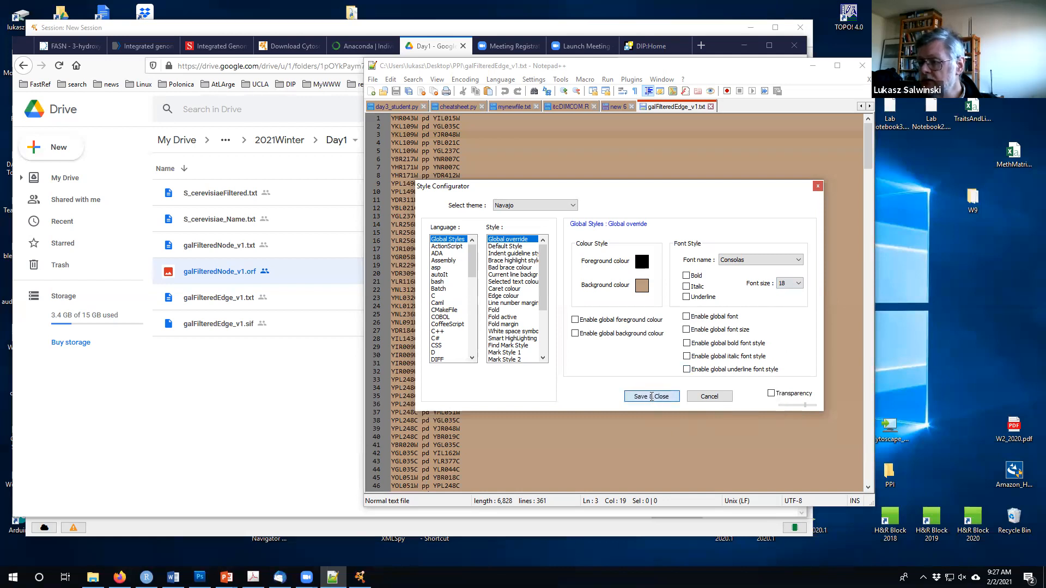
pyautogui.click(662, 273)
pyautogui.click(528, 175)
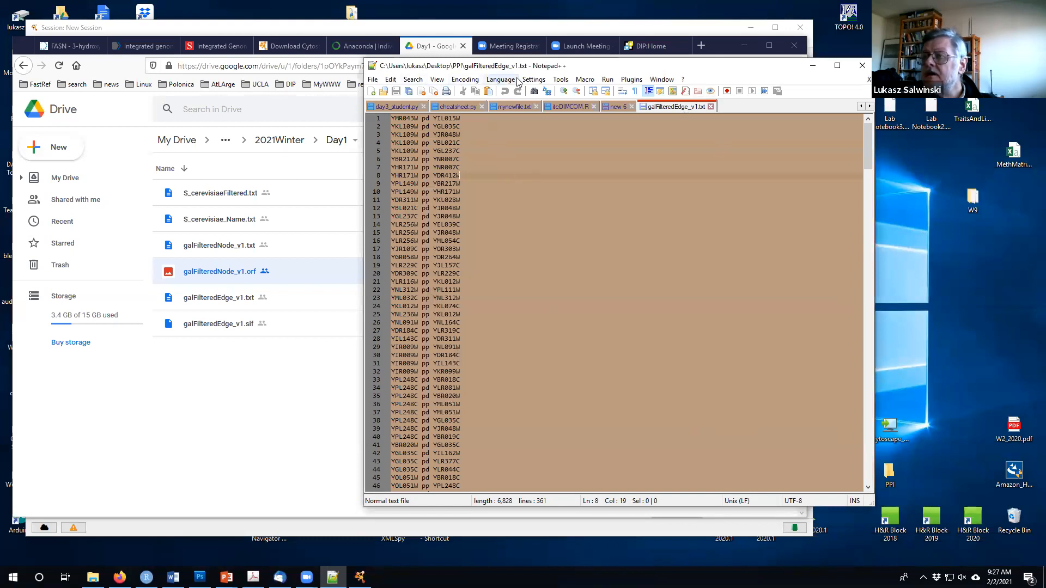
pyautogui.click(535, 81)
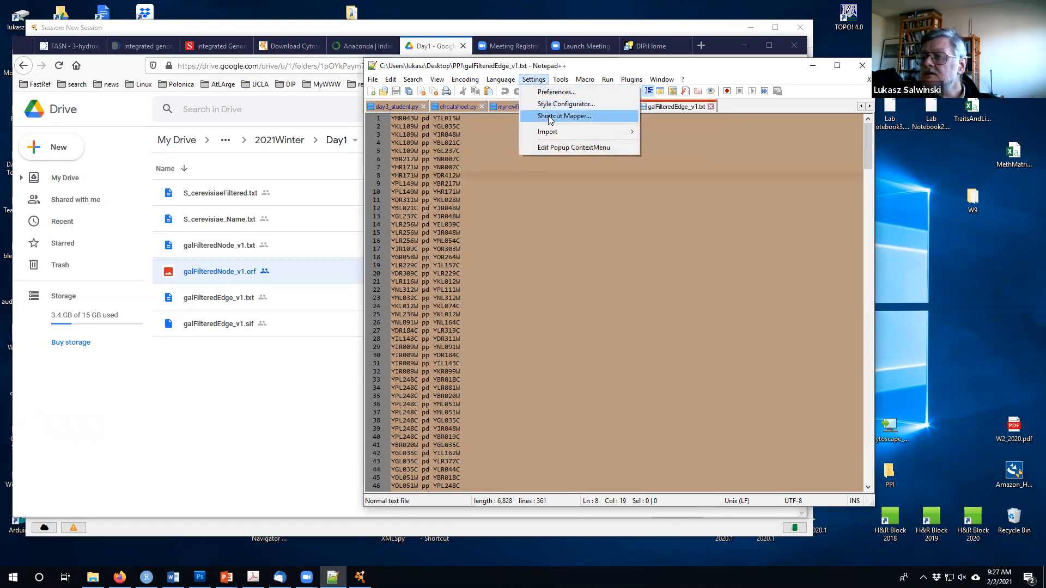
pyautogui.click(553, 92)
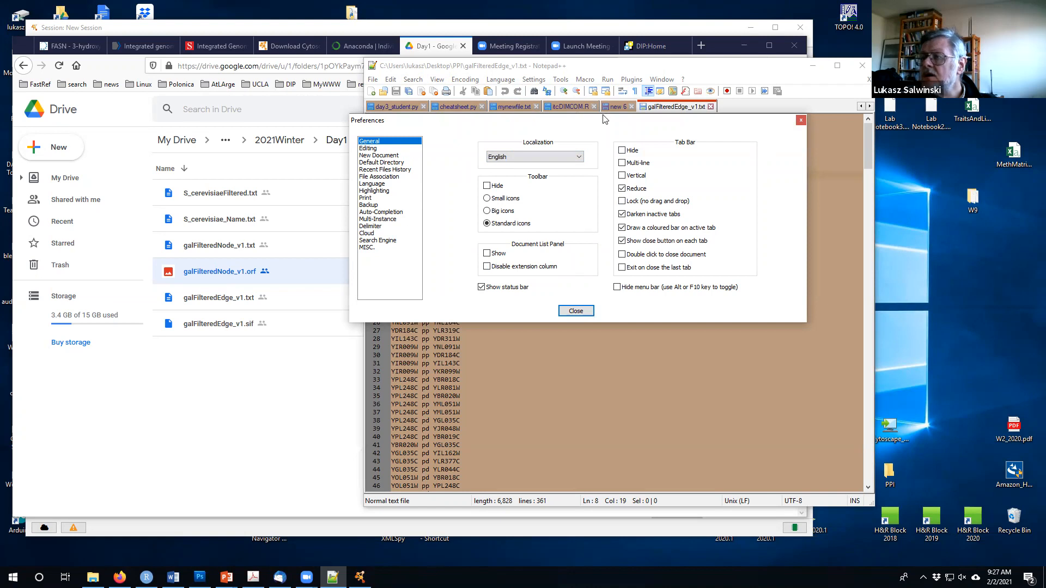
pyautogui.click(800, 121)
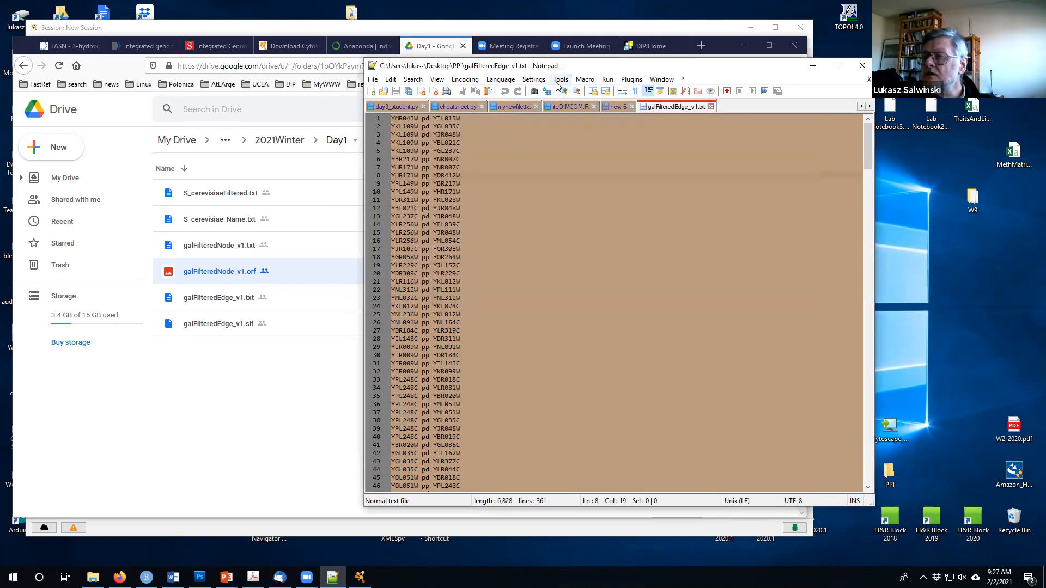
# Switch the Style Configurator theme to Default (stylers.xml), saving the pending changes to the Navajo theme.
pyautogui.click(534, 79)
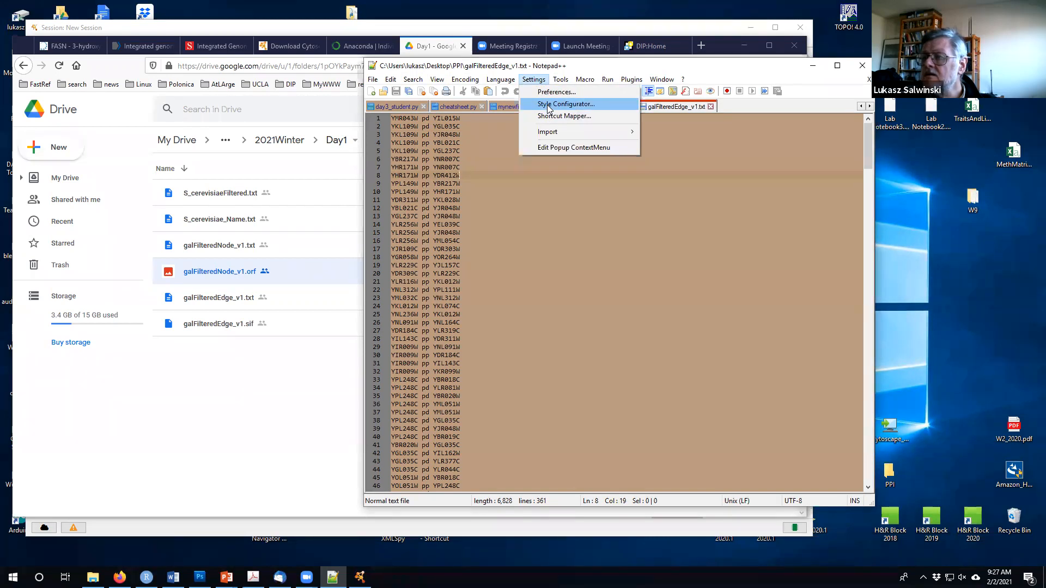
pyautogui.click(549, 106)
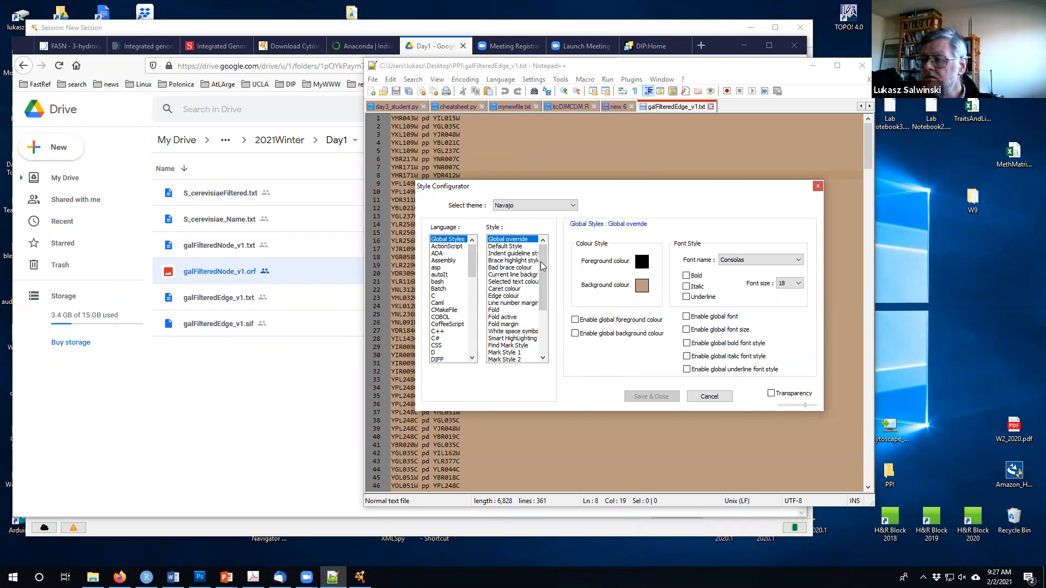
pyautogui.click(700, 297)
pyautogui.click(532, 211)
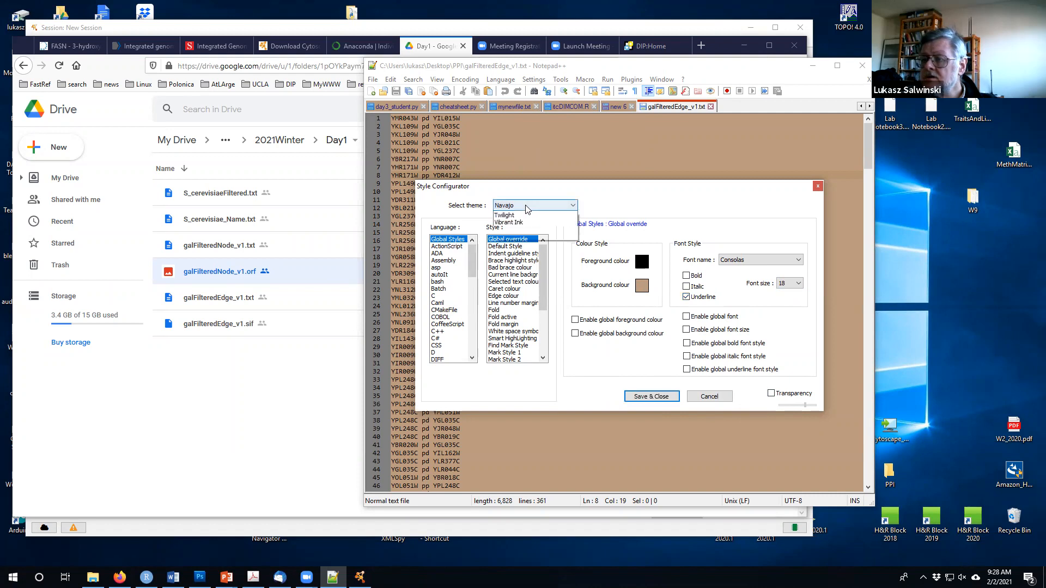
pyautogui.click(516, 215)
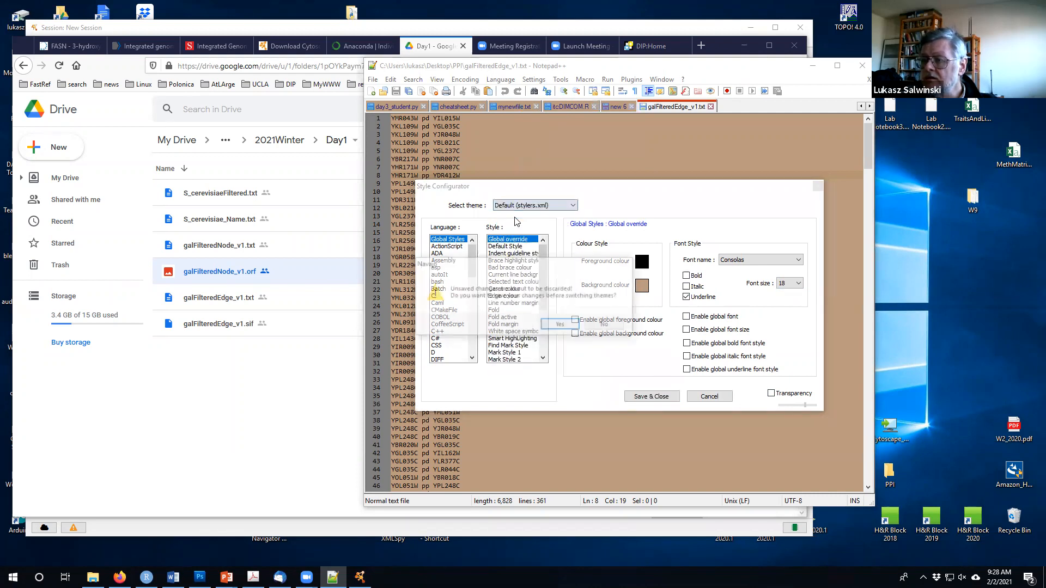
pyautogui.click(562, 325)
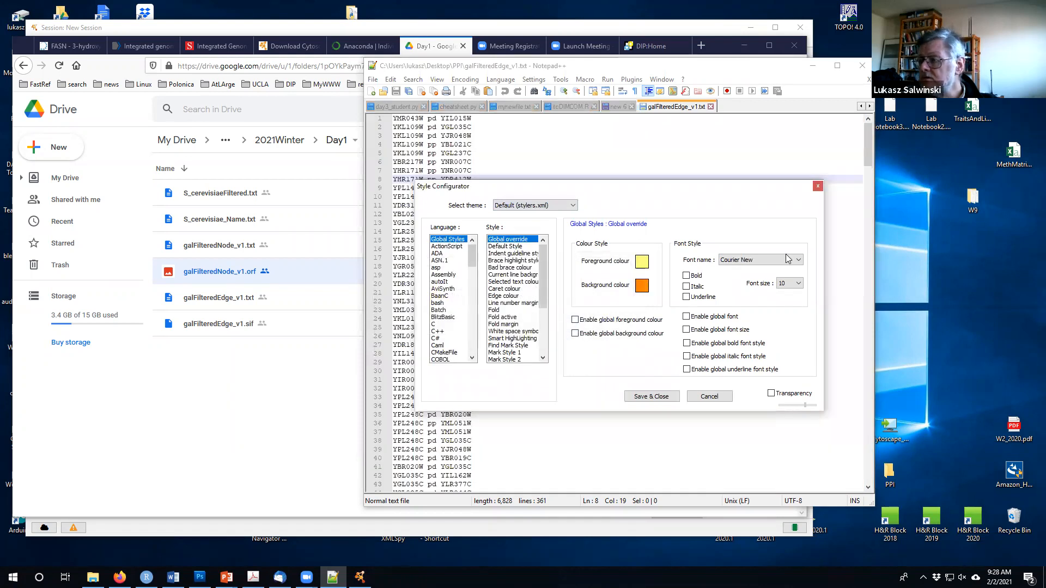
# Set the Global override font size to 18 for the Default (stylers.xml) theme and save the style.
pyautogui.click(793, 284)
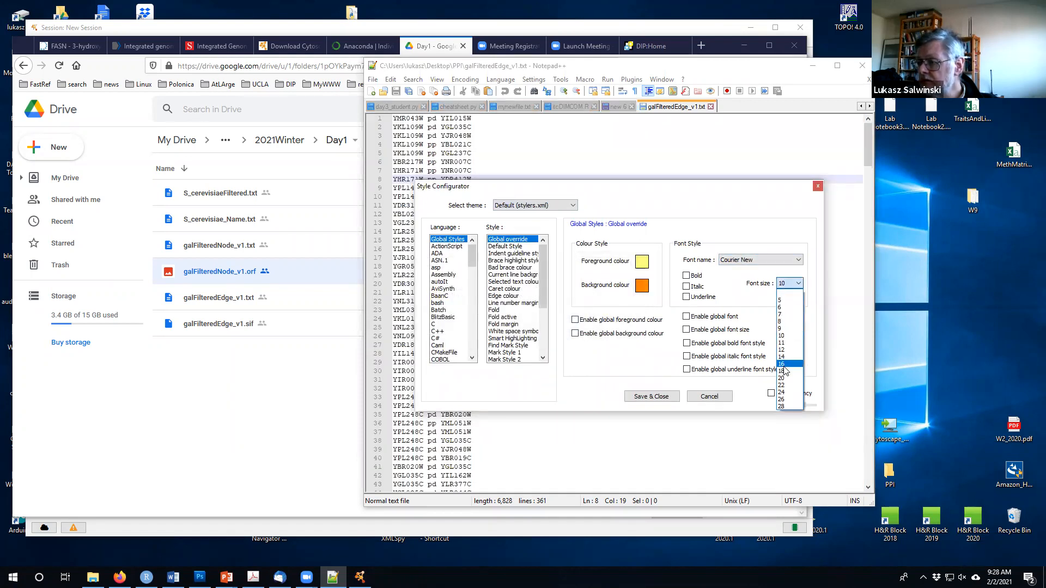
pyautogui.click(784, 373)
pyautogui.click(650, 397)
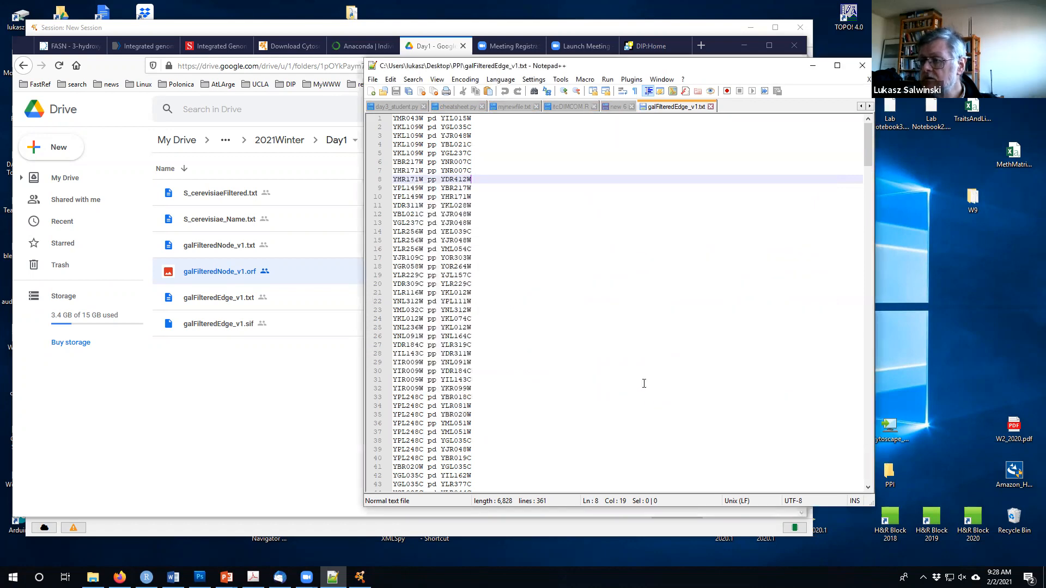
# Set the font size of the global Default Style to 18, save it, and widen the Notepad++ window.
pyautogui.click(533, 80)
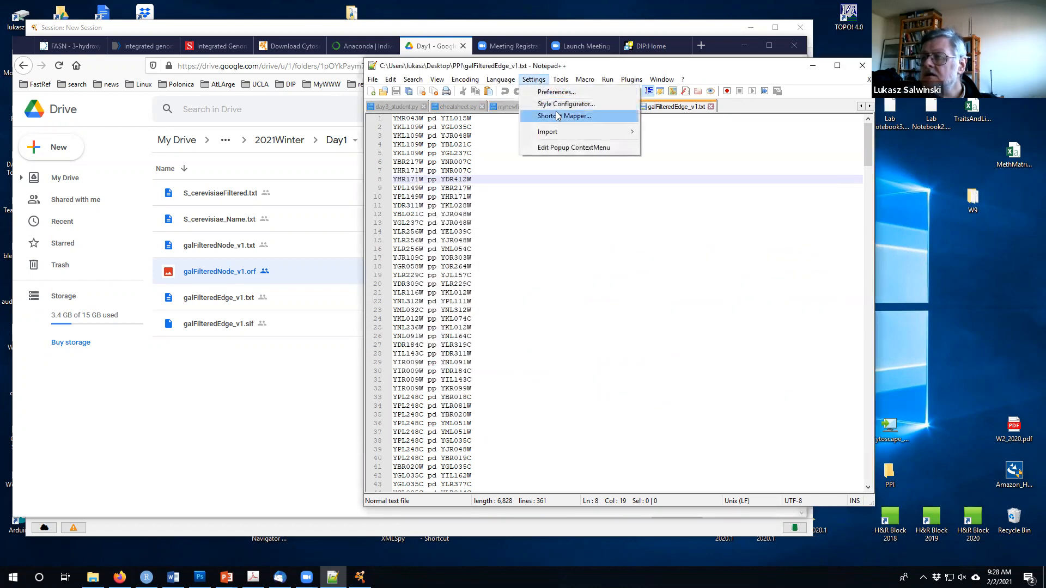
pyautogui.click(559, 105)
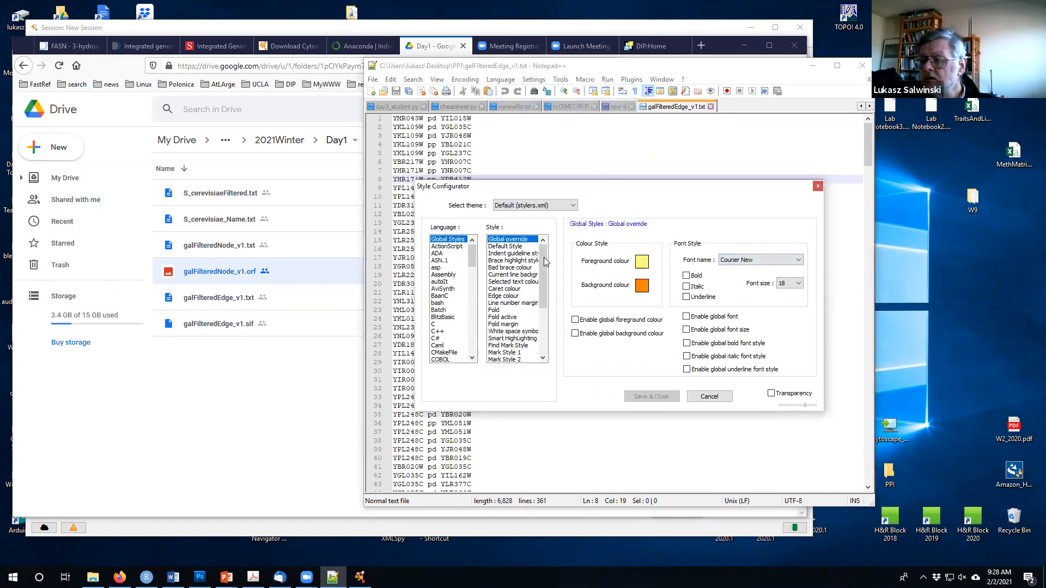
pyautogui.click(510, 247)
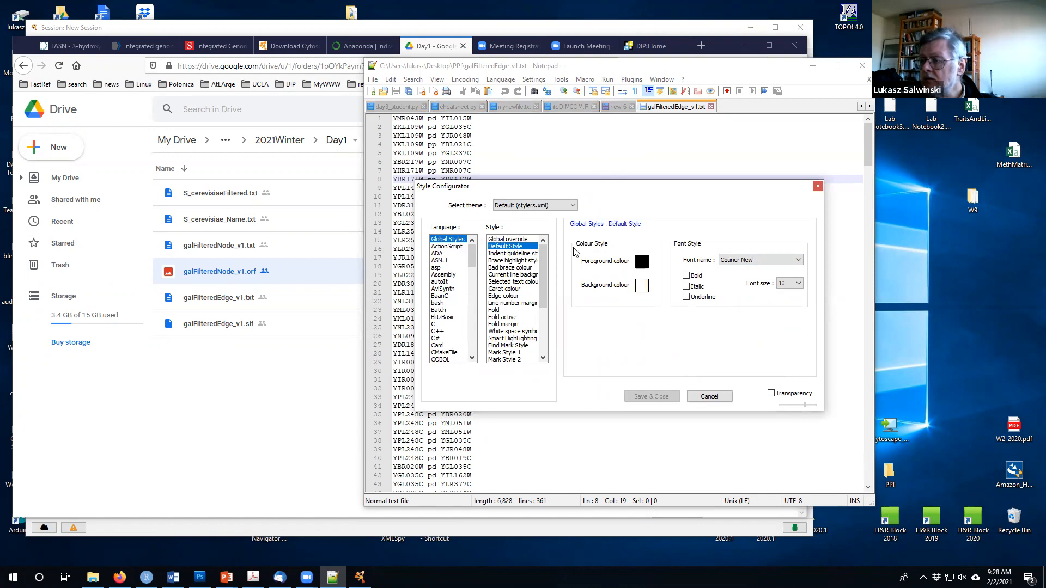
pyautogui.click(799, 283)
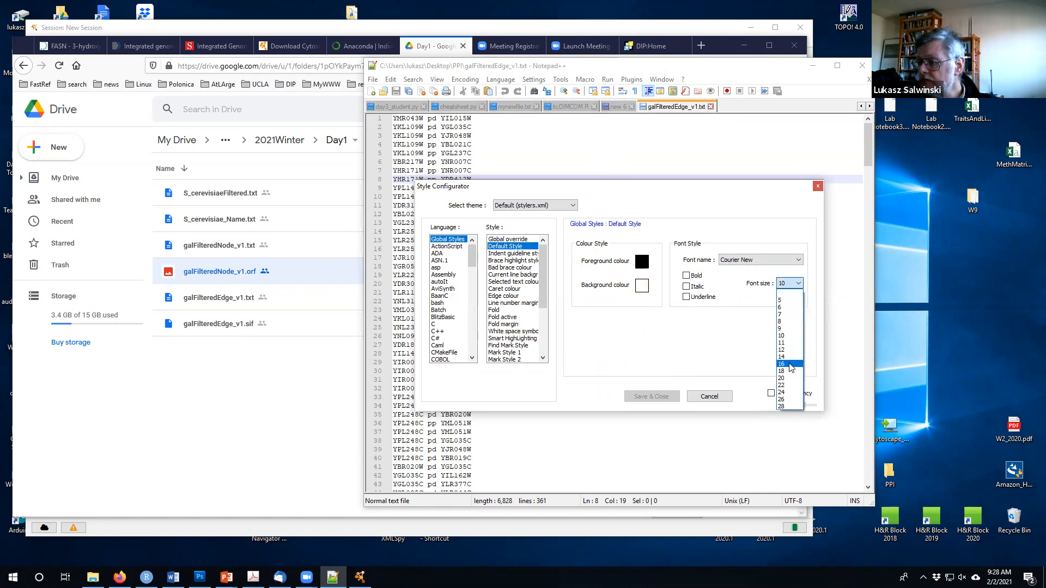
pyautogui.click(784, 372)
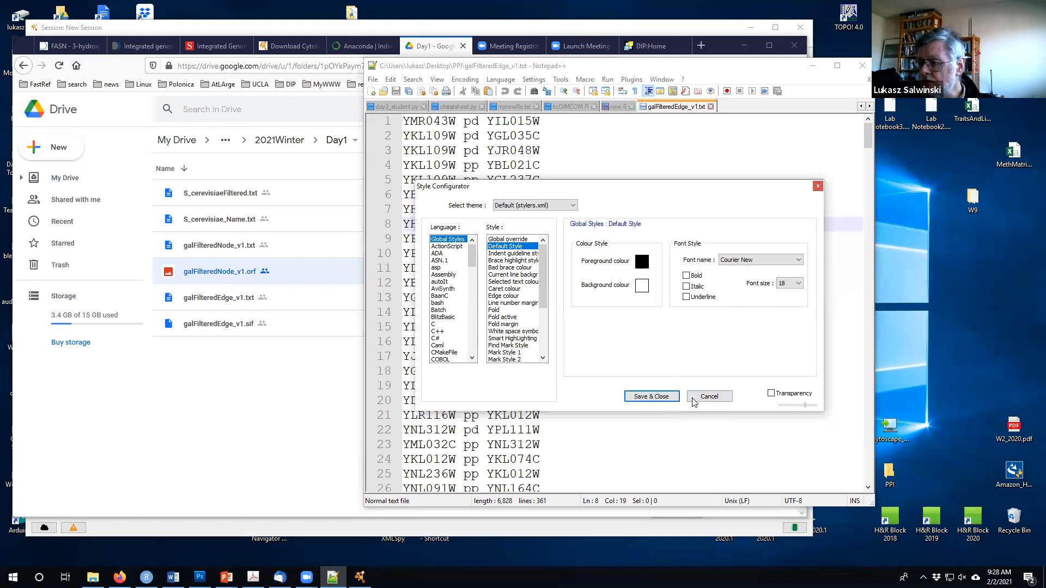
pyautogui.click(655, 397)
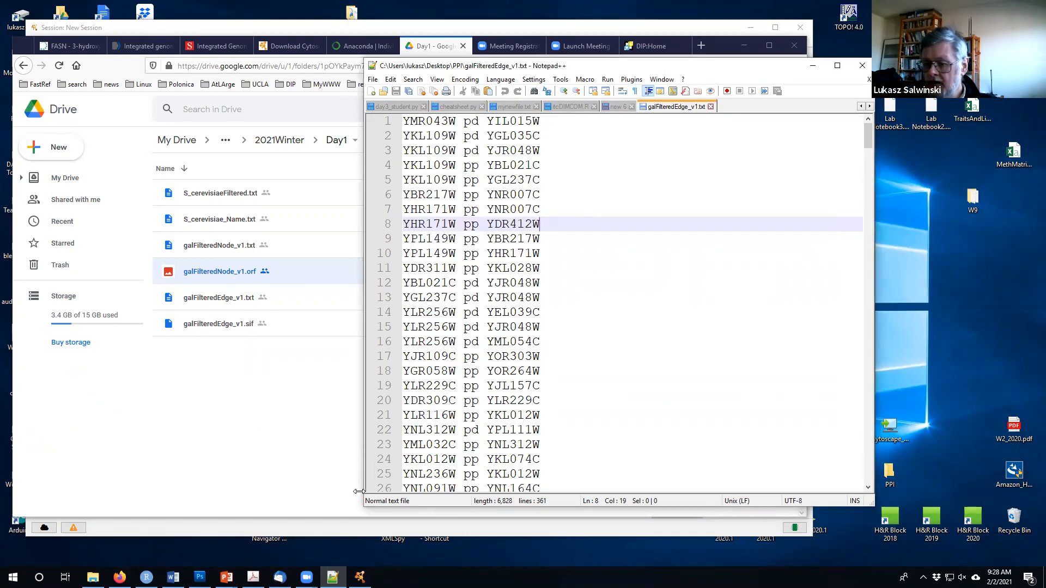
pyautogui.moveTo(362, 504); pyautogui.dragTo(226, 504)
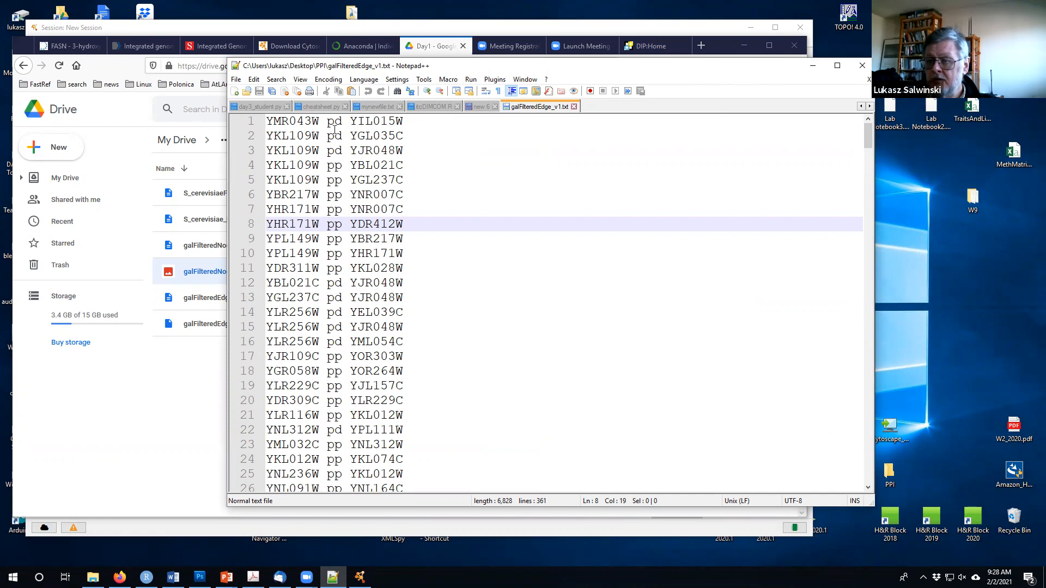
# Highlight the pd and pp interaction codes in galFilteredEdge_v1.txt to compare where each occurs.
pyautogui.moveTo(328, 122); pyautogui.dragTo(341, 122)
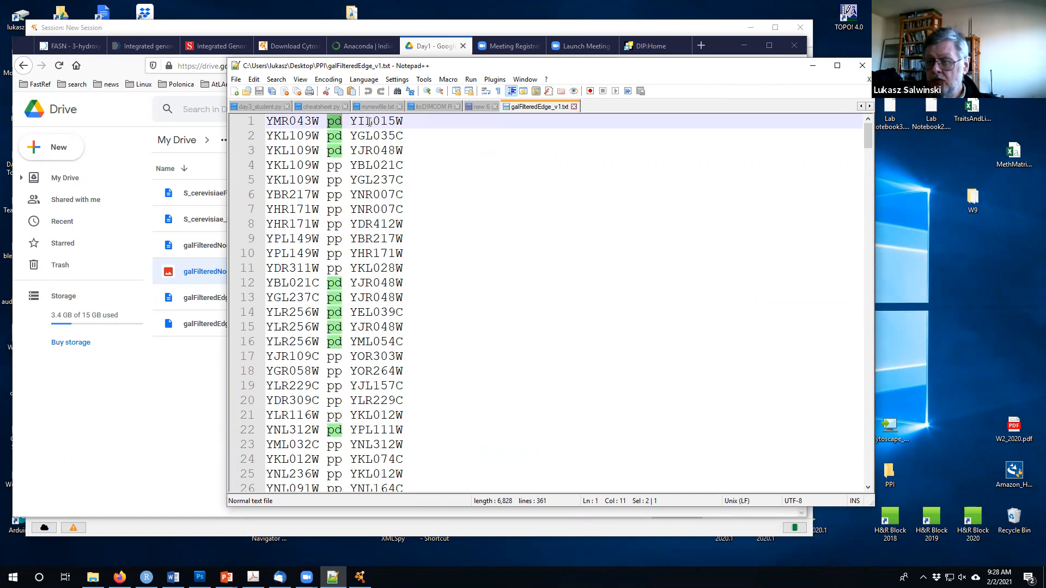
pyautogui.click(290, 151)
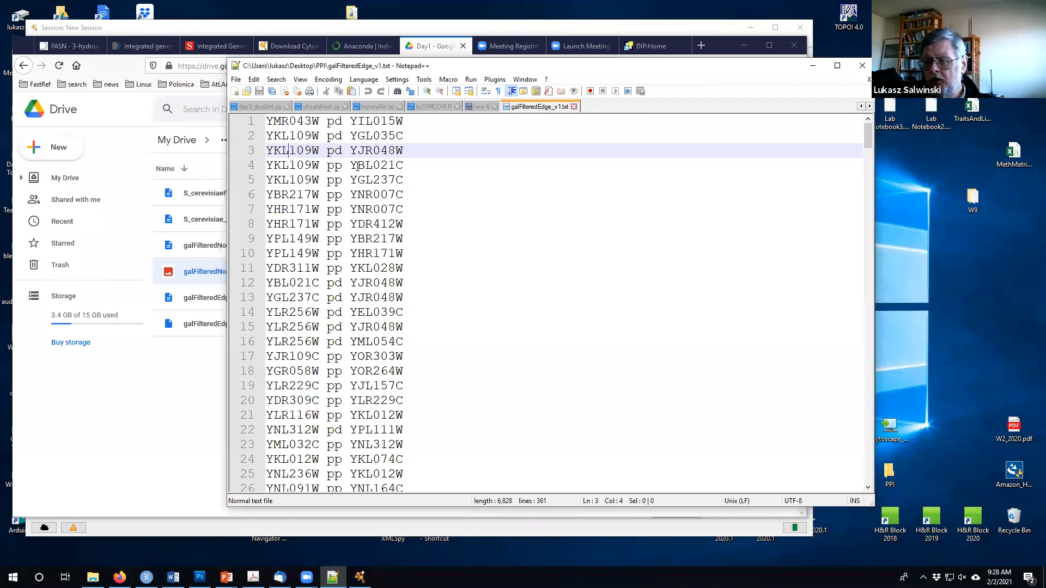
pyautogui.doubleClick(329, 166)
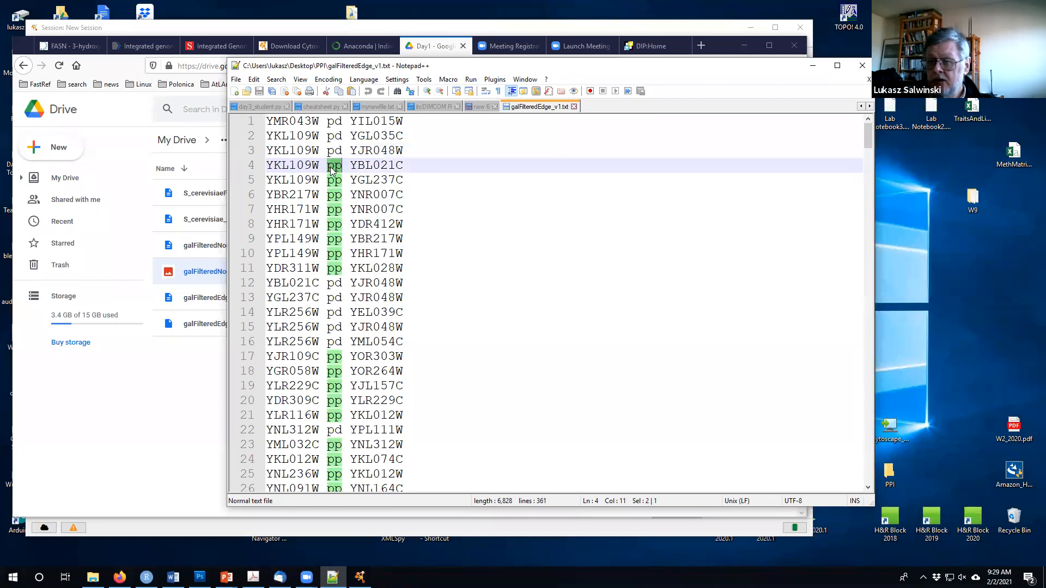
pyautogui.click(306, 151)
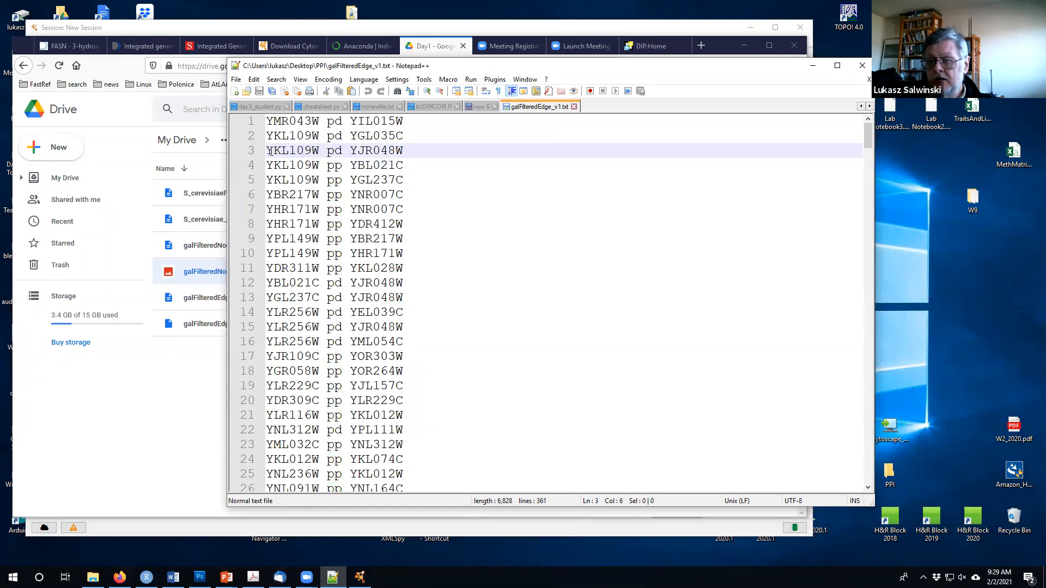
# Examine the source, interaction type and target on line 3, and the whole pp interaction on line 6.
pyautogui.doubleClick(285, 151)
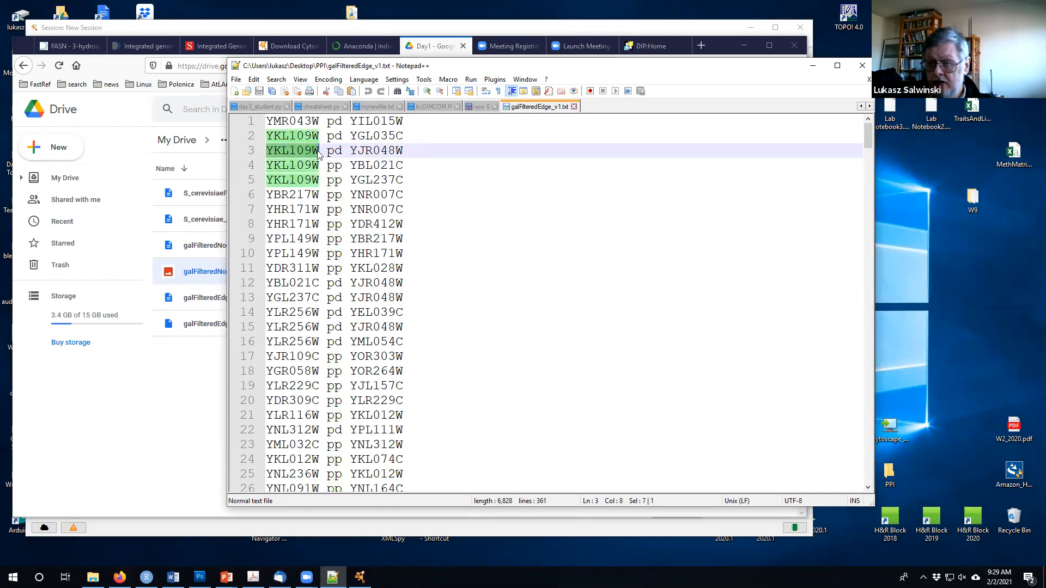
pyautogui.click(335, 151)
pyautogui.moveTo(339, 152); pyautogui.dragTo(344, 156)
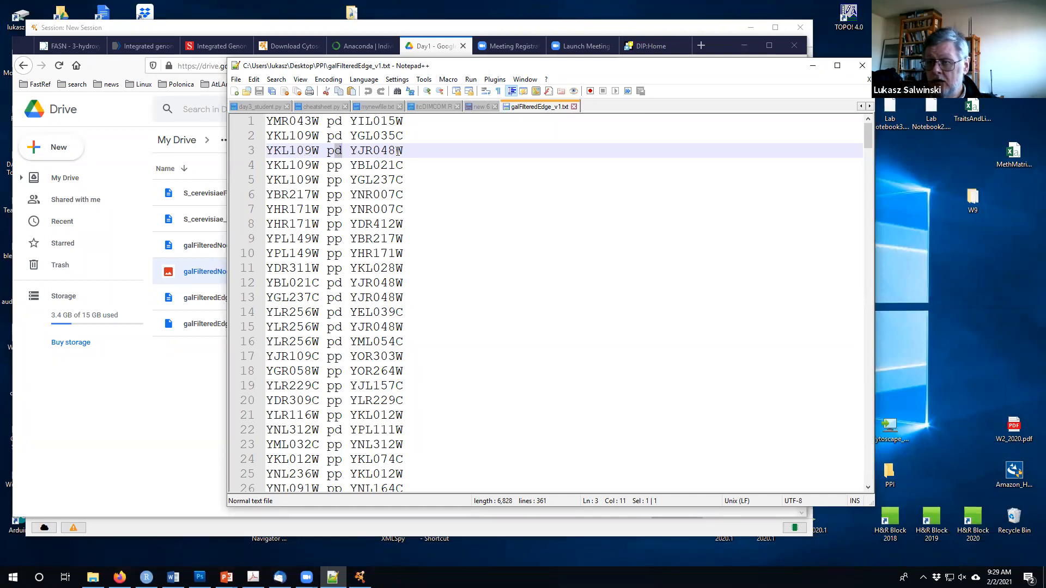
pyautogui.moveTo(349, 151); pyautogui.dragTo(402, 151)
pyautogui.moveTo(328, 152); pyautogui.dragTo(341, 151)
pyautogui.click(331, 152)
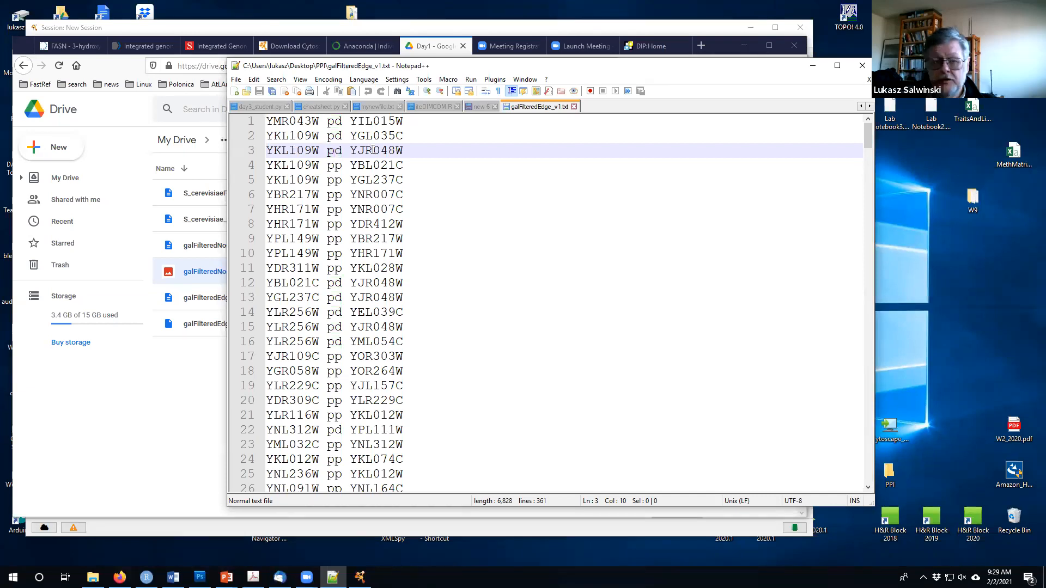
pyautogui.click(278, 151)
pyautogui.moveTo(267, 151); pyautogui.dragTo(401, 151)
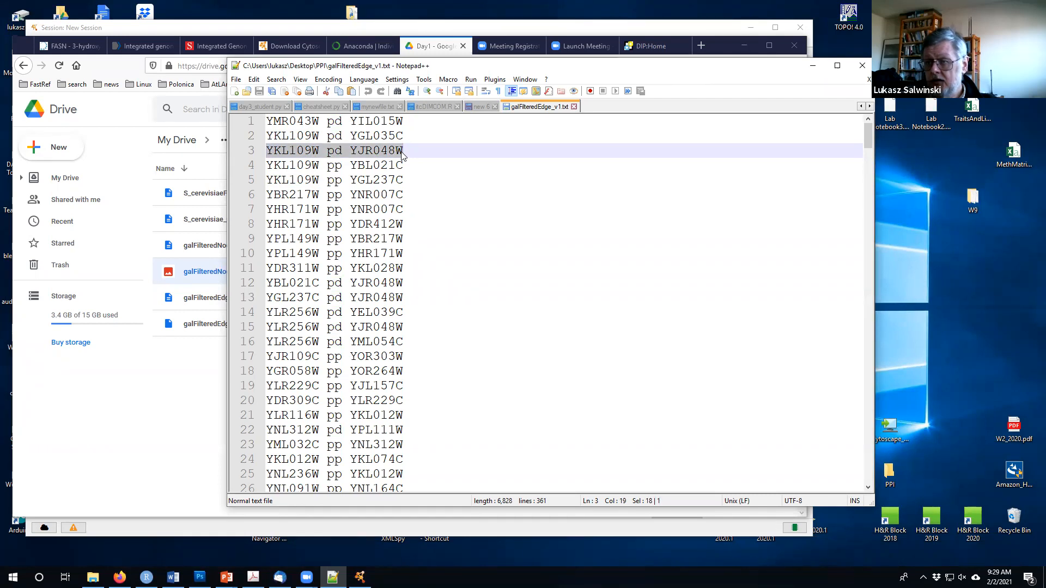
pyautogui.click(380, 150)
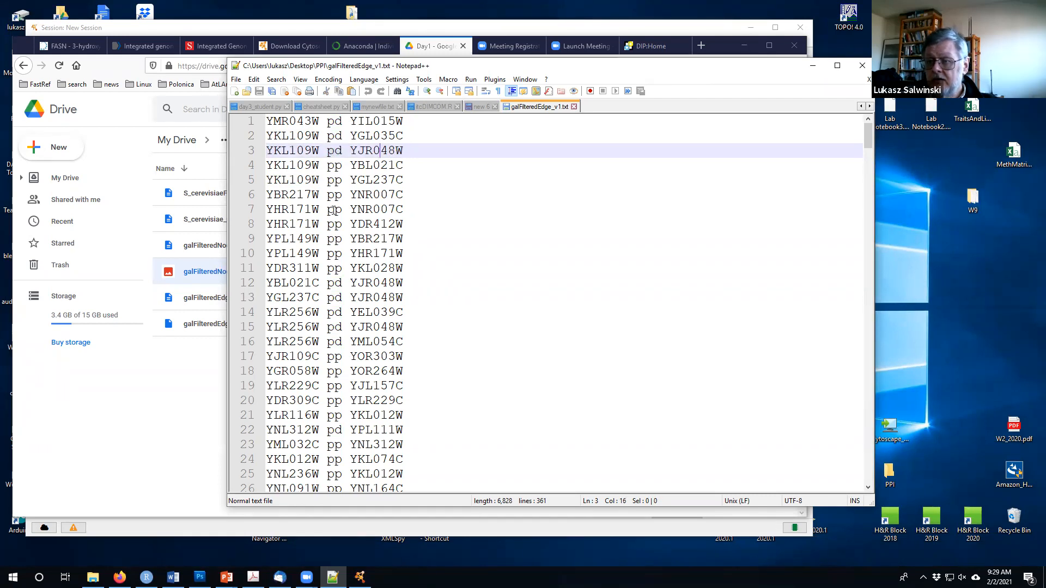
pyautogui.moveTo(266, 195); pyautogui.dragTo(404, 195)
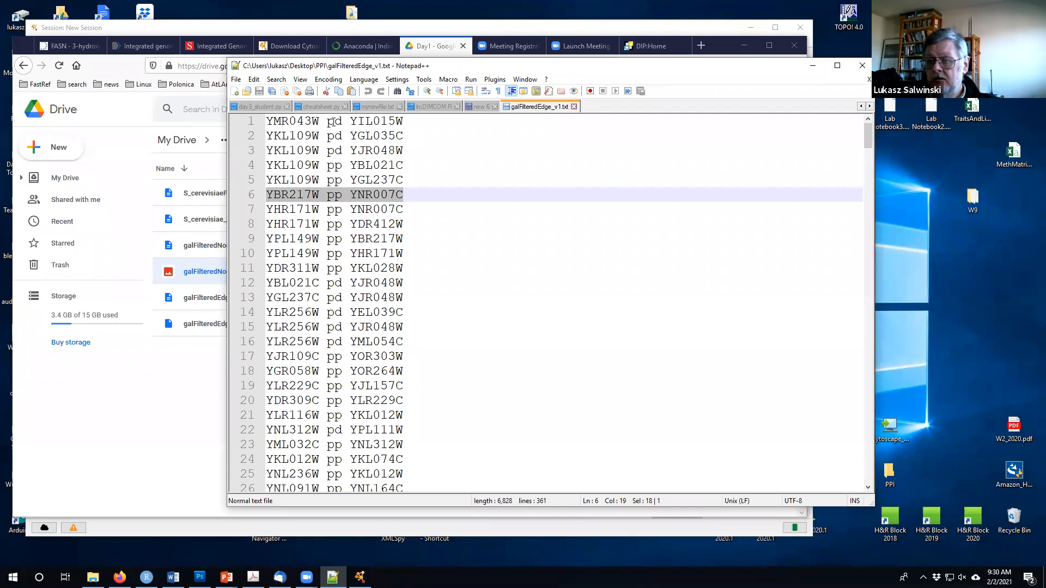
pyautogui.click(475, 194)
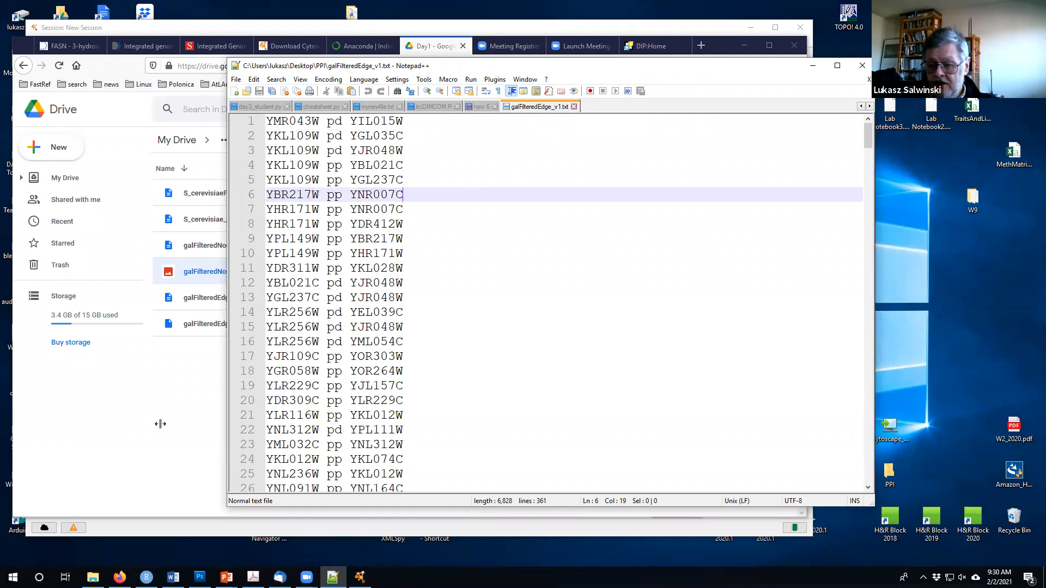
# Switch to Cytoscape and open galFilteredEdge_v1.txt from the PPI folder on the Desktop as a network file to import.
pyautogui.click(359, 578)
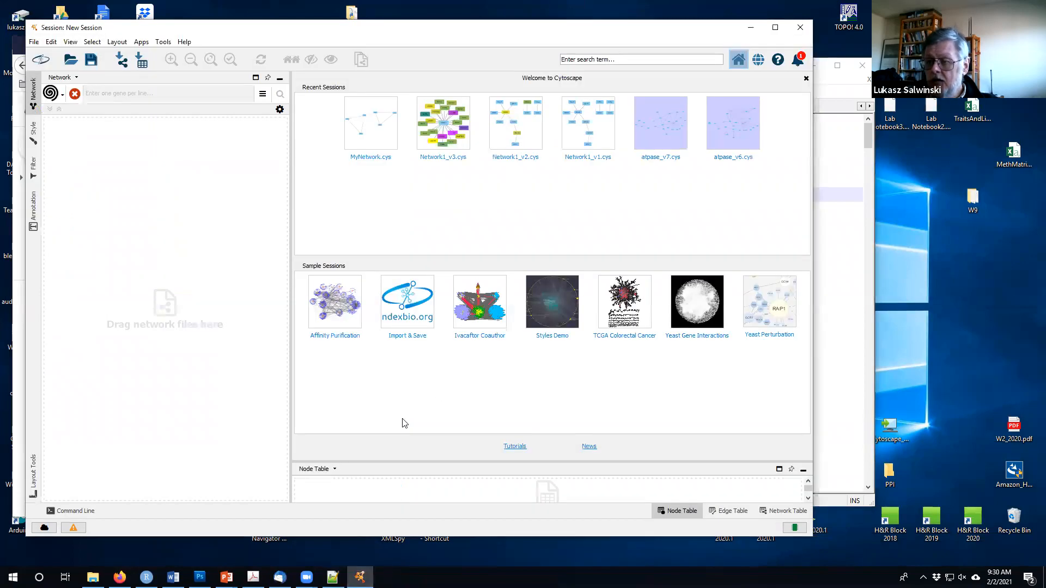
pyautogui.click(33, 44)
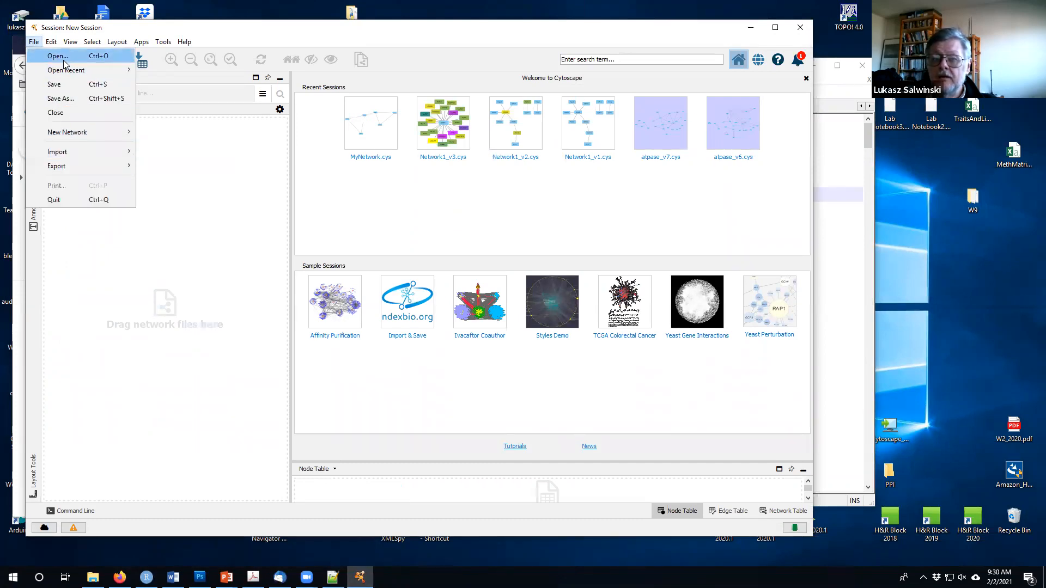
pyautogui.moveTo(85, 138)
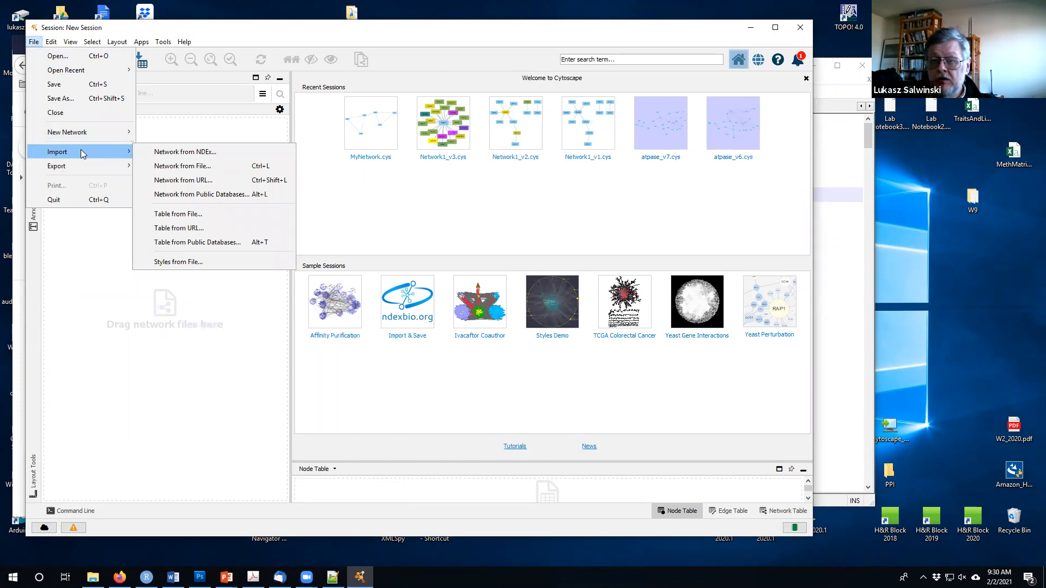
pyautogui.click(174, 166)
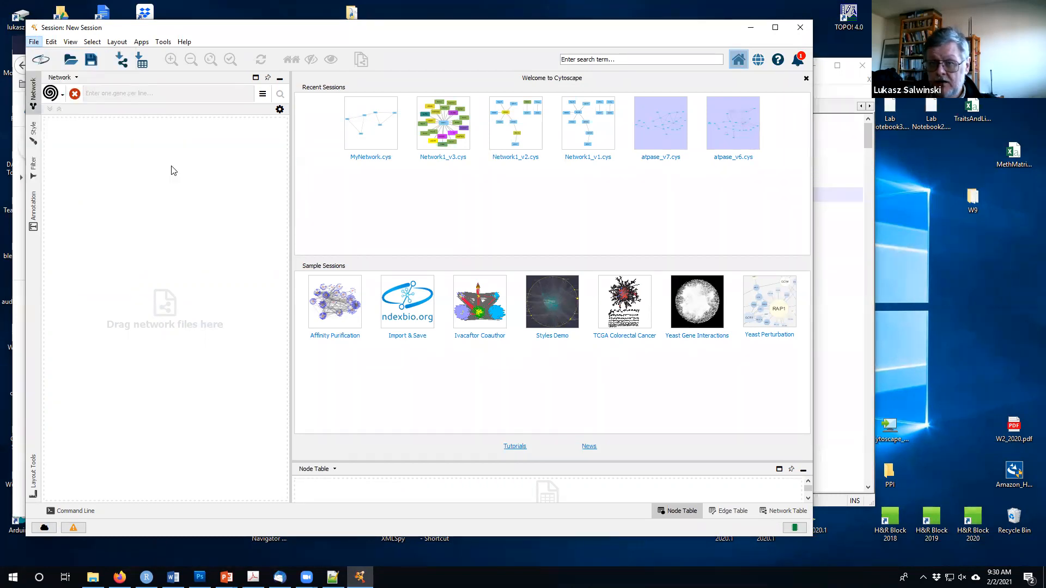
pyautogui.click(397, 189)
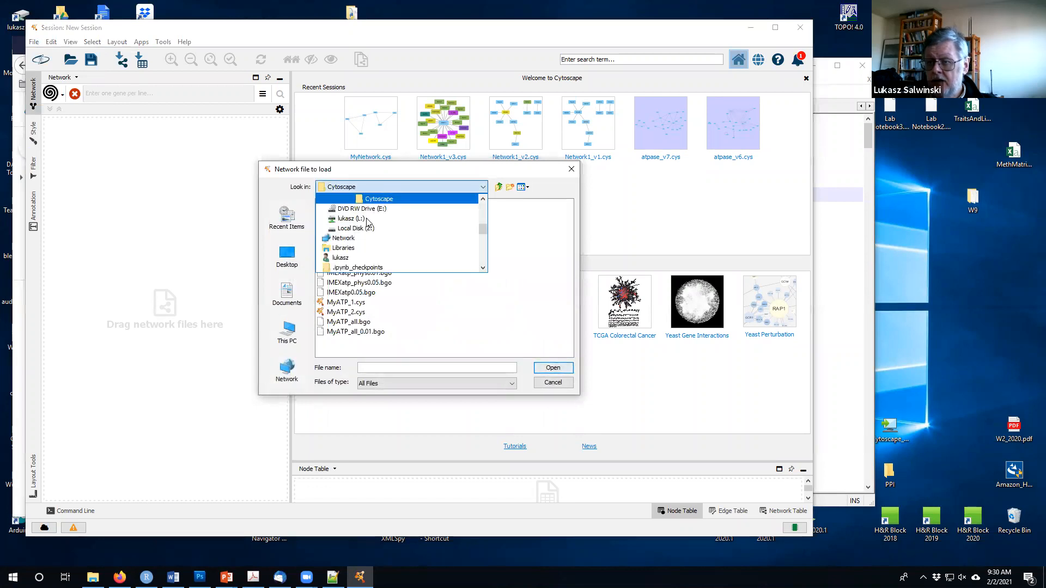
pyautogui.click(290, 263)
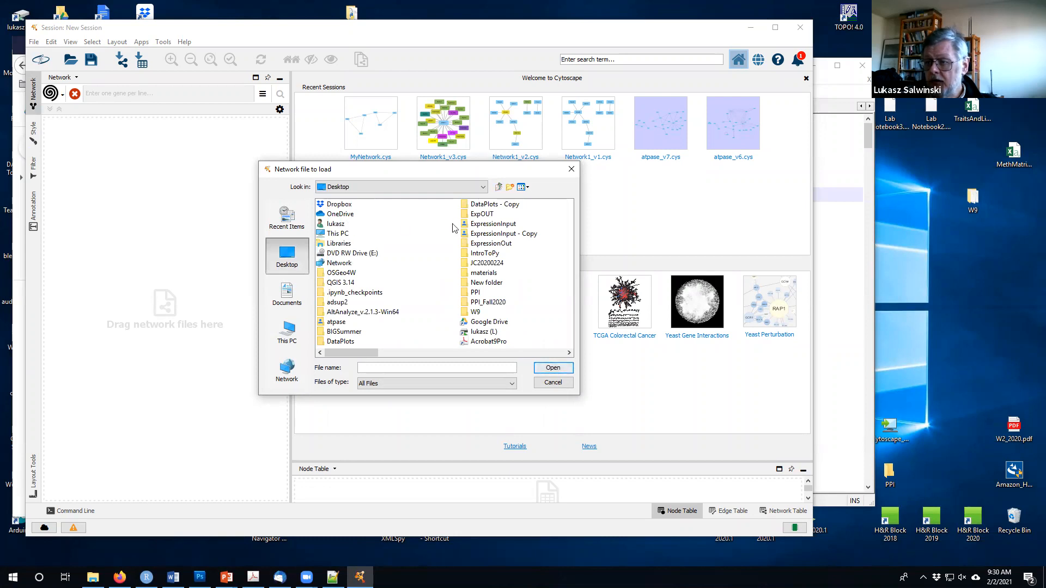
pyautogui.doubleClick(463, 293)
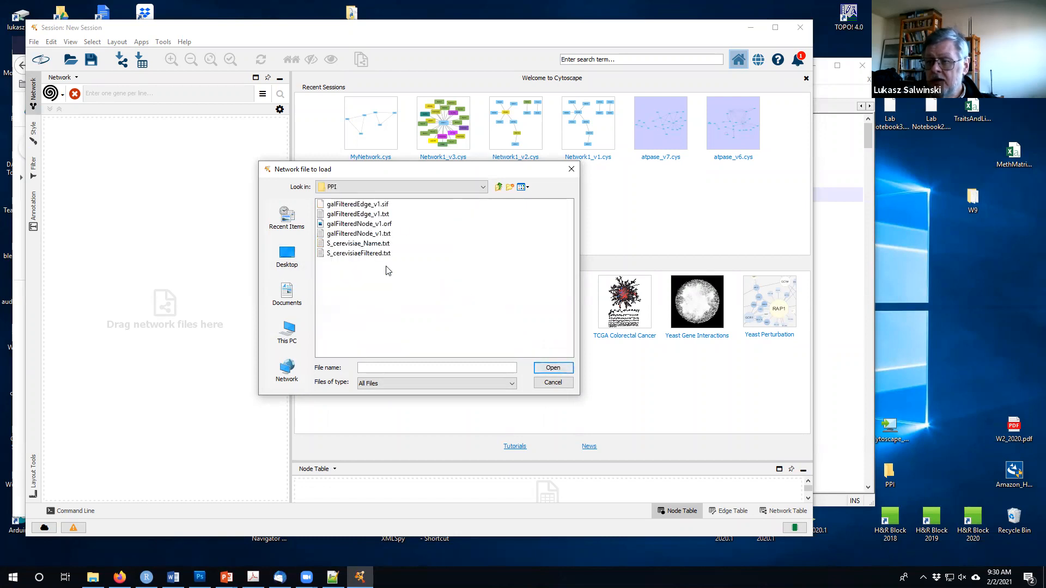
pyautogui.click(384, 214)
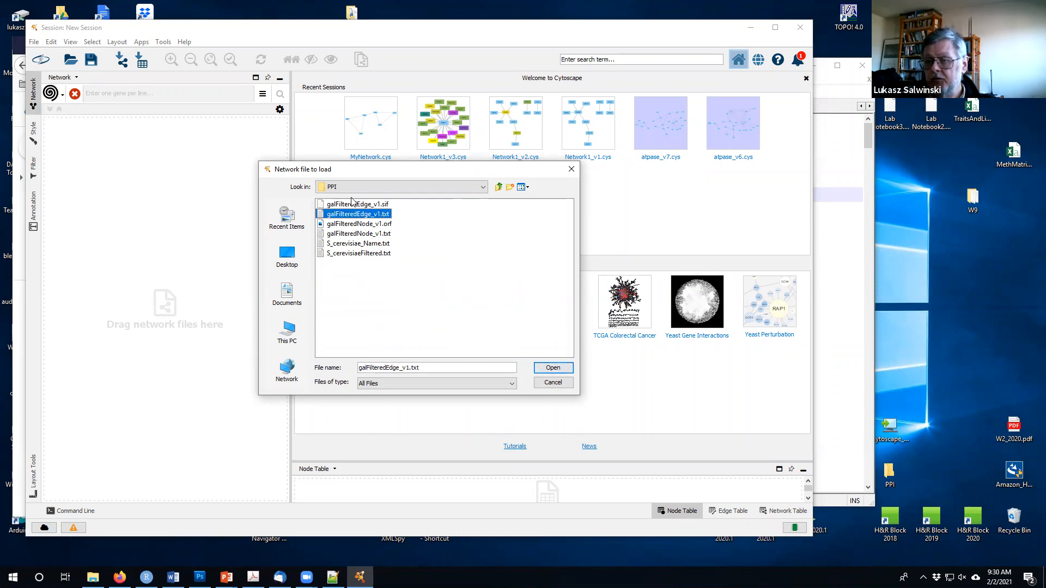
pyautogui.click(552, 368)
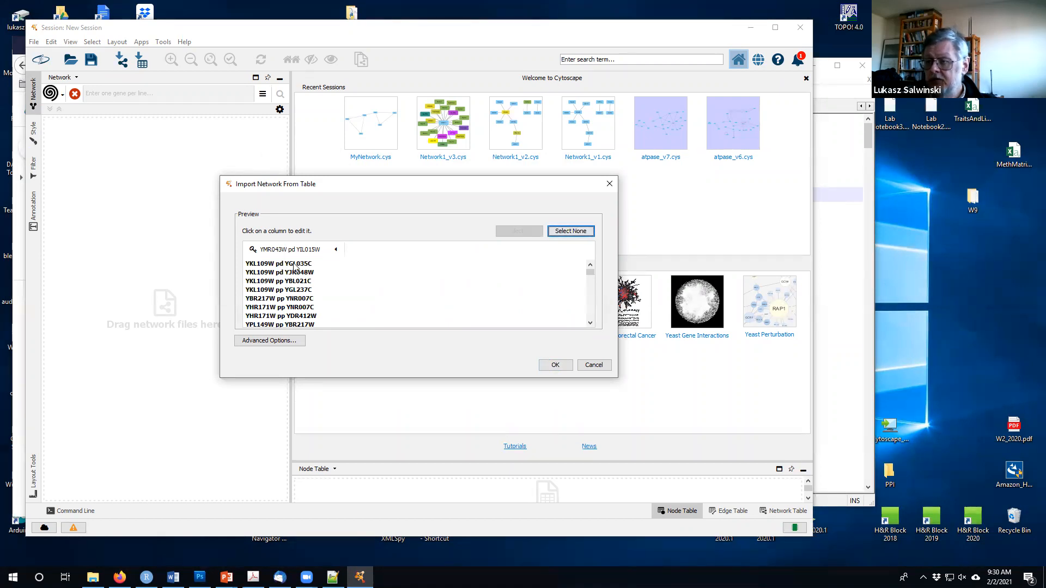
# In the advanced import options, enable the SPACE delimiter alongside TAB and stop using the first line as column names.
pyautogui.click(270, 342)
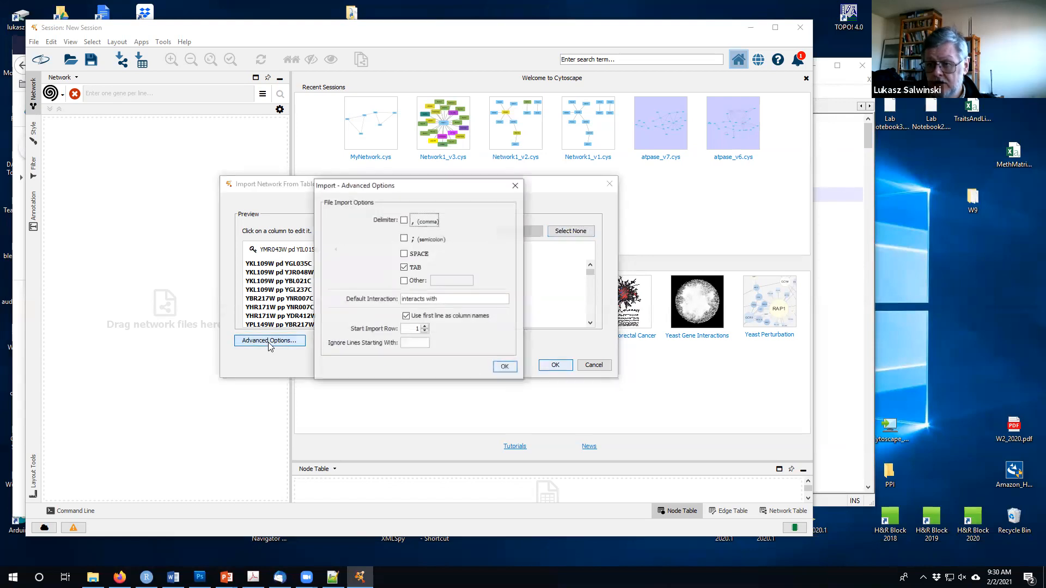
pyautogui.click(404, 255)
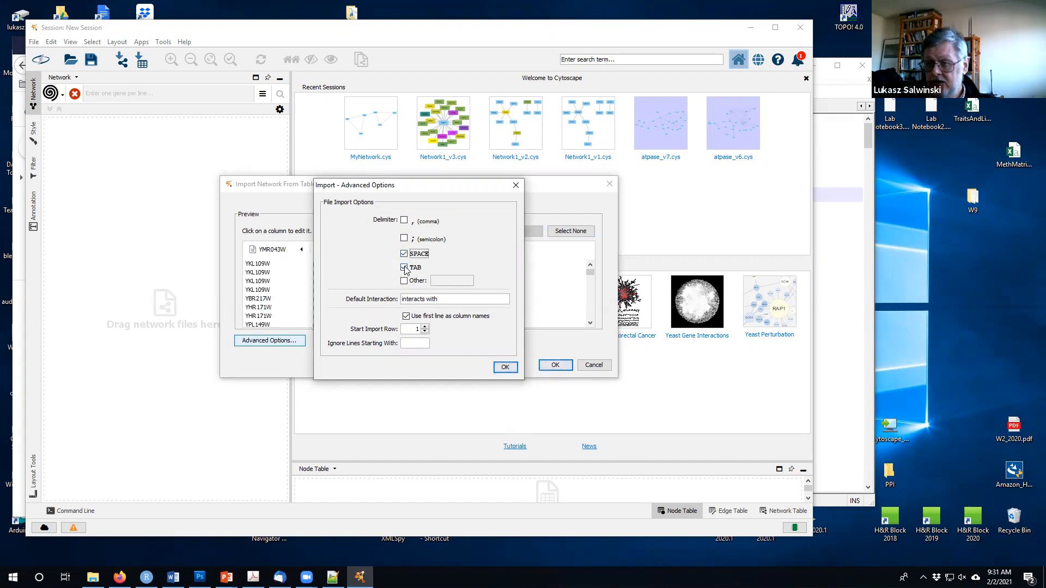
pyautogui.click(404, 267)
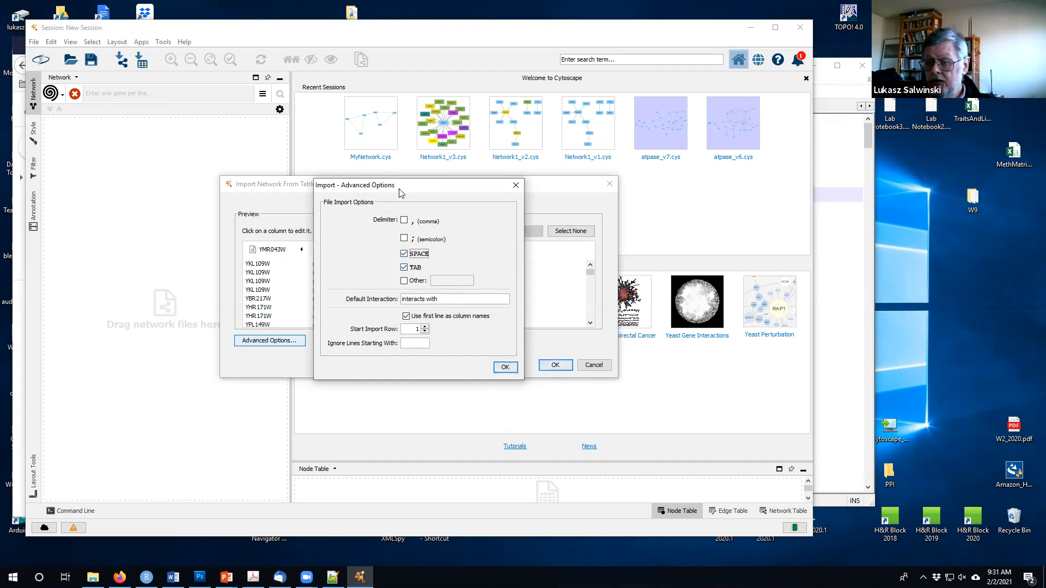
pyautogui.moveTo(400, 191); pyautogui.dragTo(668, 218)
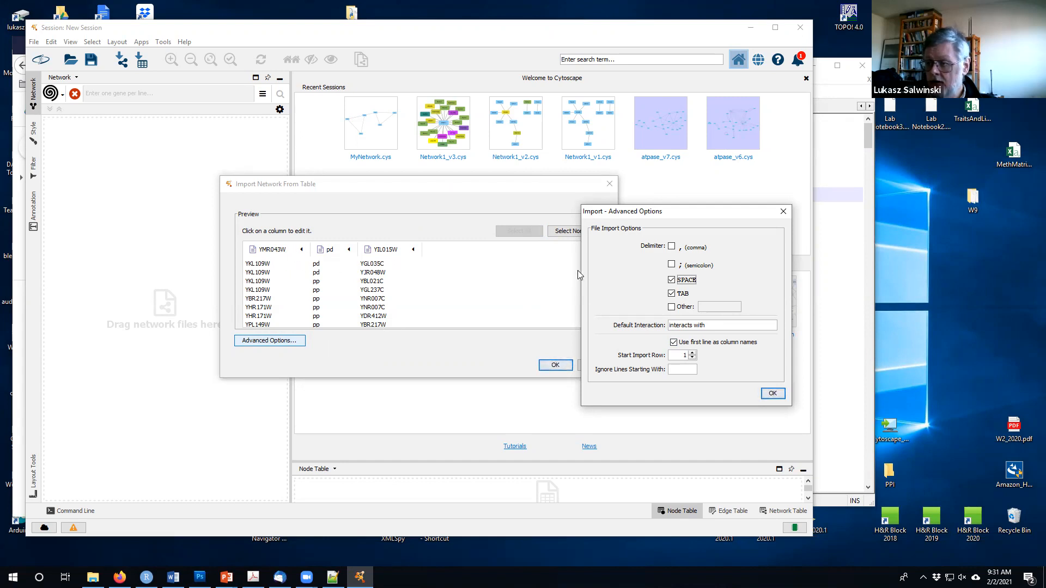
pyautogui.click(673, 342)
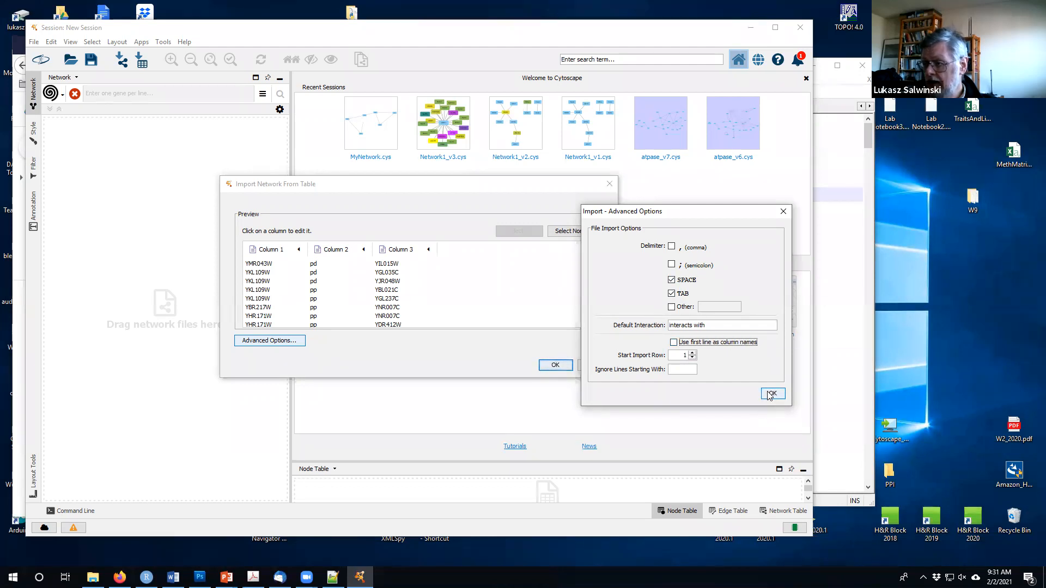
pyautogui.click(771, 393)
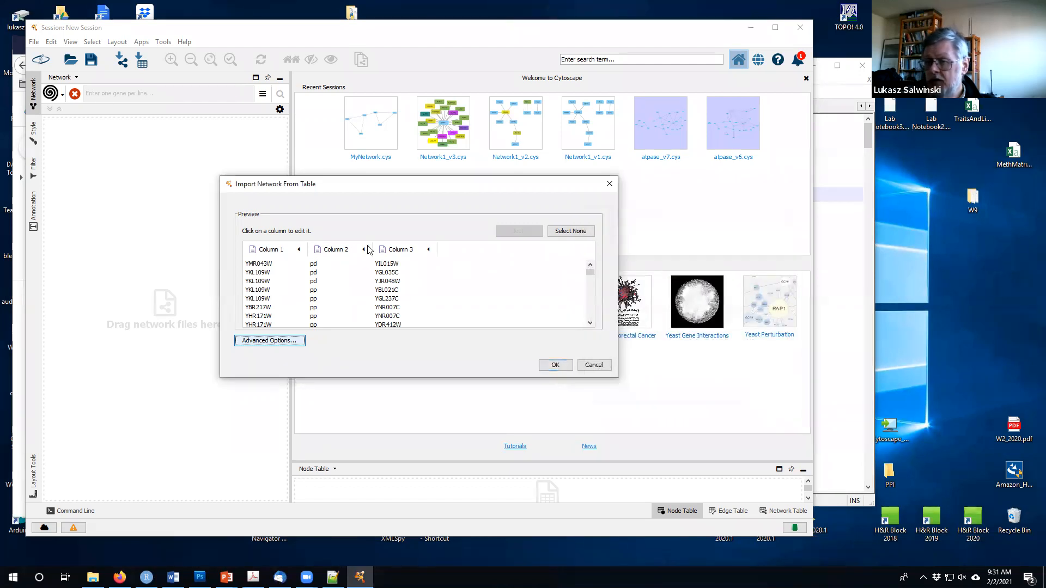
# Assign Column 1 as the source node and Column 3 as the target node for the network import.
pyautogui.click(269, 251)
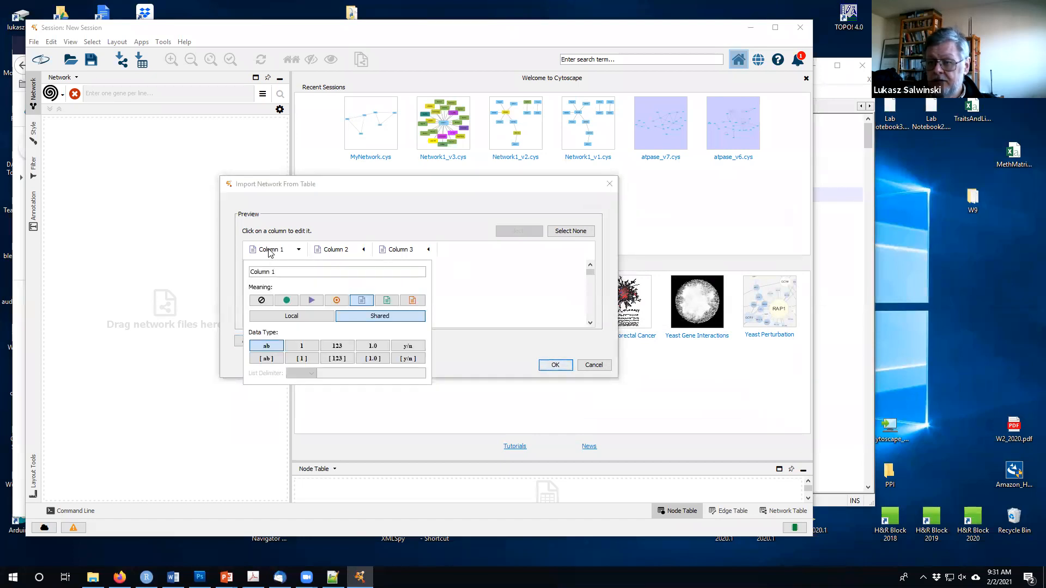
pyautogui.click(287, 302)
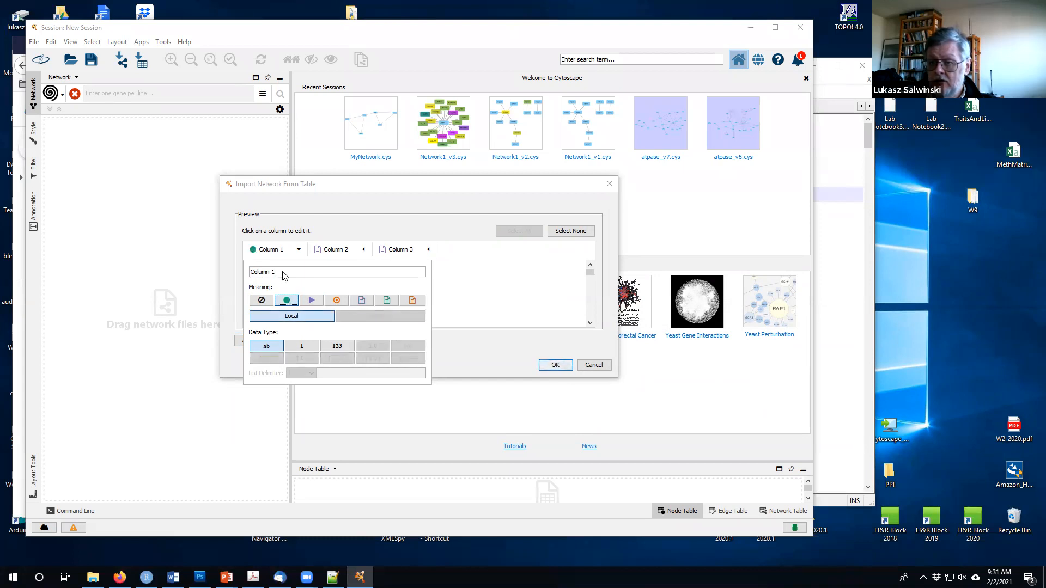
pyautogui.click(400, 251)
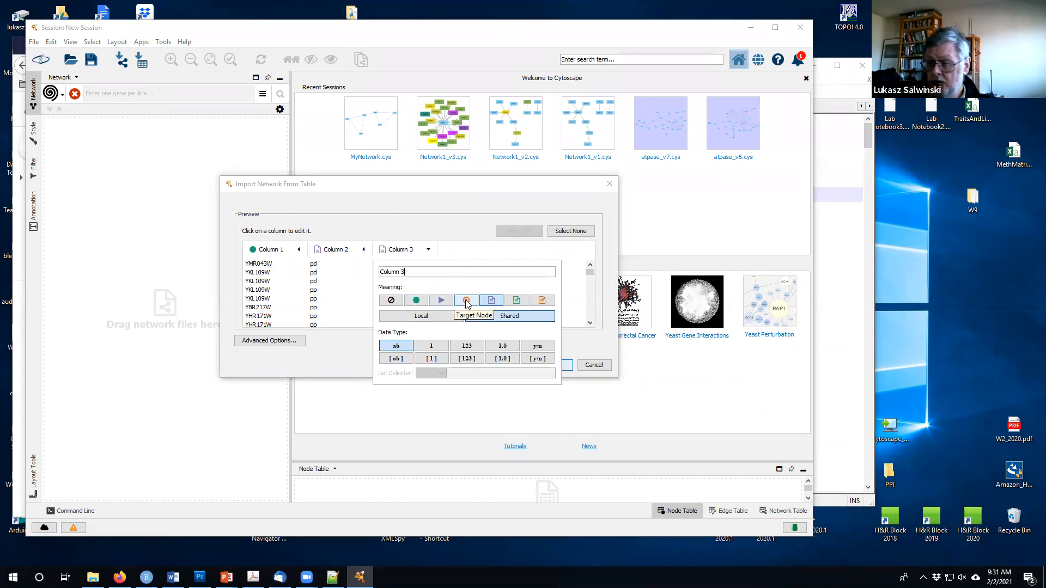
pyautogui.click(466, 302)
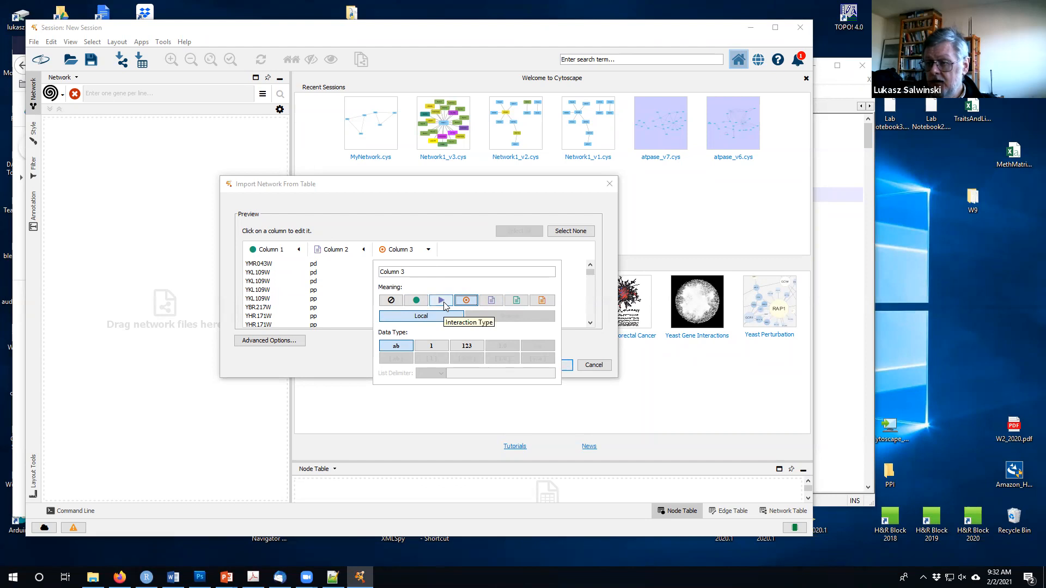
# Assign Column 2 as the interaction type and import the network.
pyautogui.click(334, 249)
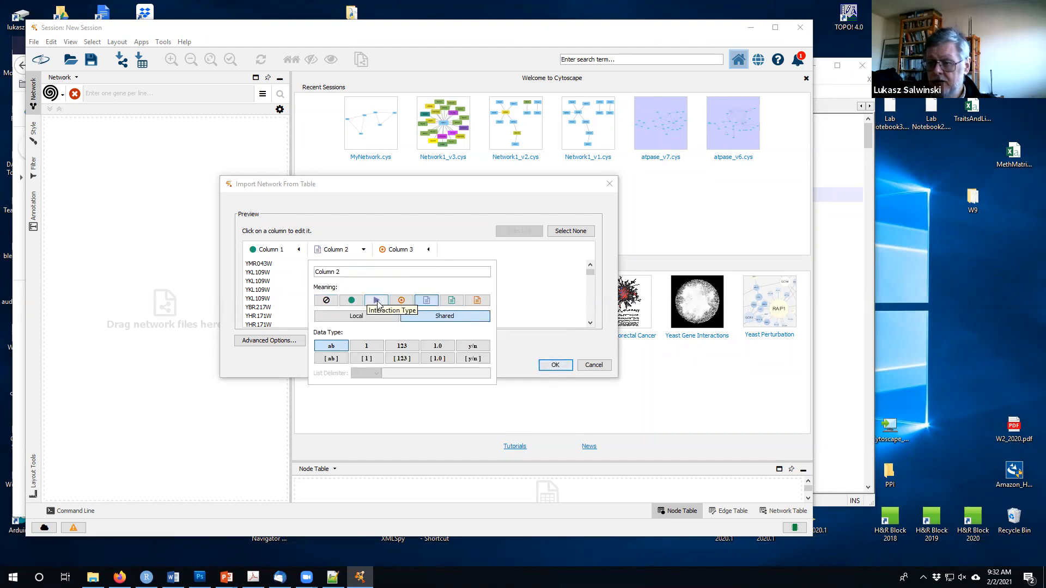
pyautogui.click(377, 302)
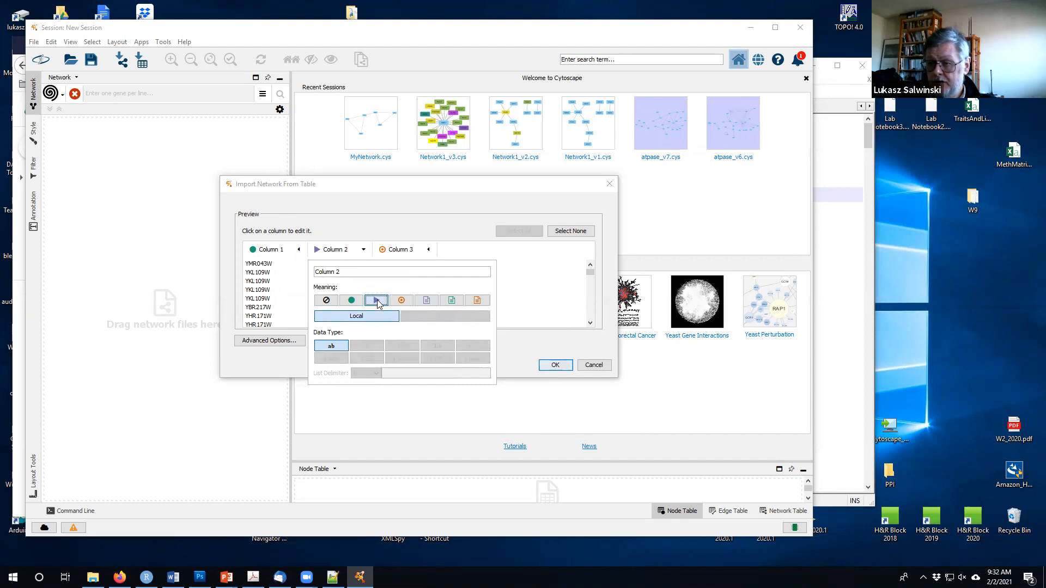
pyautogui.click(517, 355)
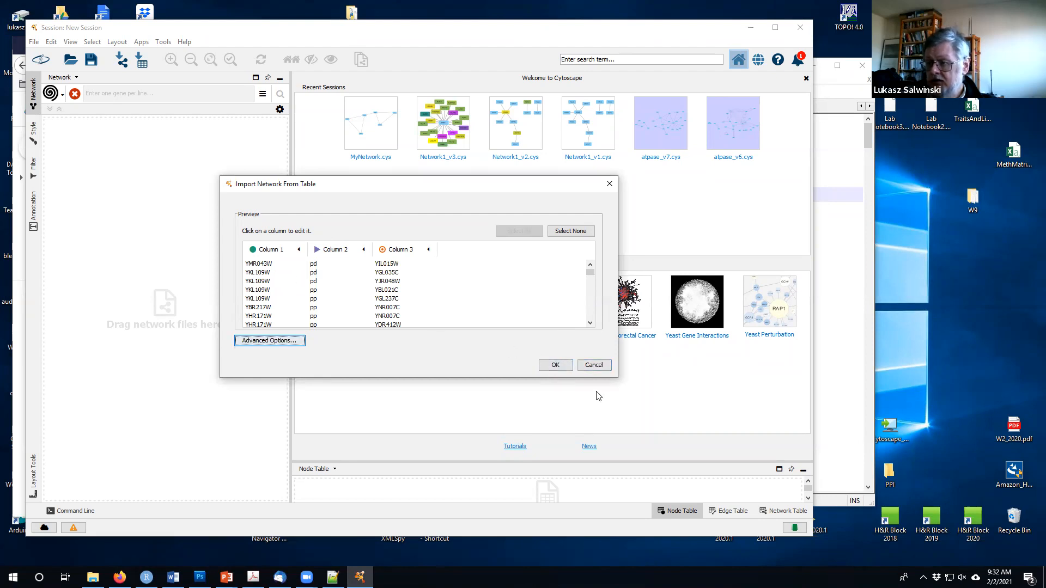
pyautogui.click(556, 365)
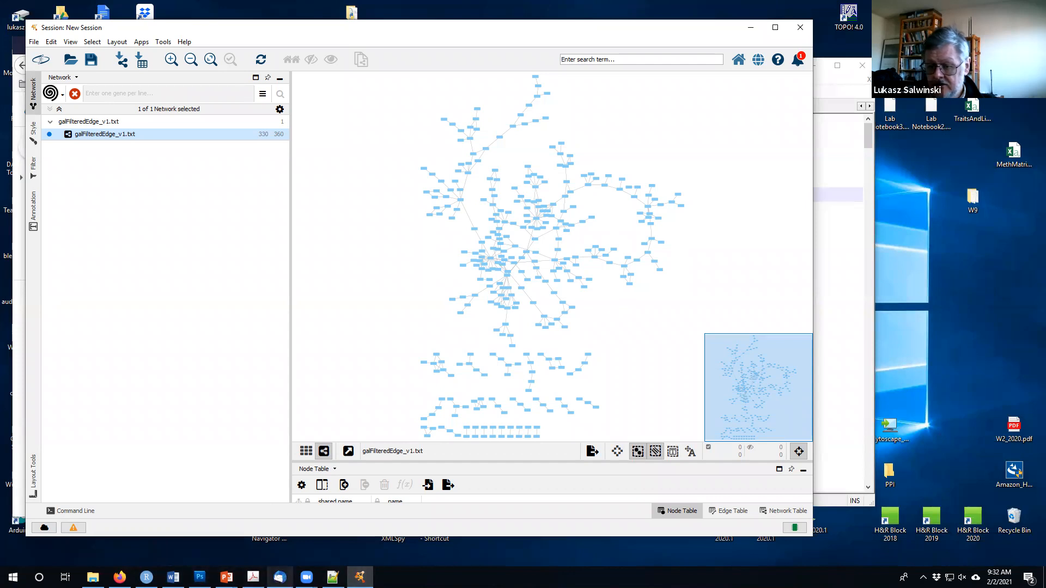
# Review the galFilteredEdge_v1.txt edge list in Notepad++, and return to the imported network in Cytoscape.
pyautogui.click(332, 577)
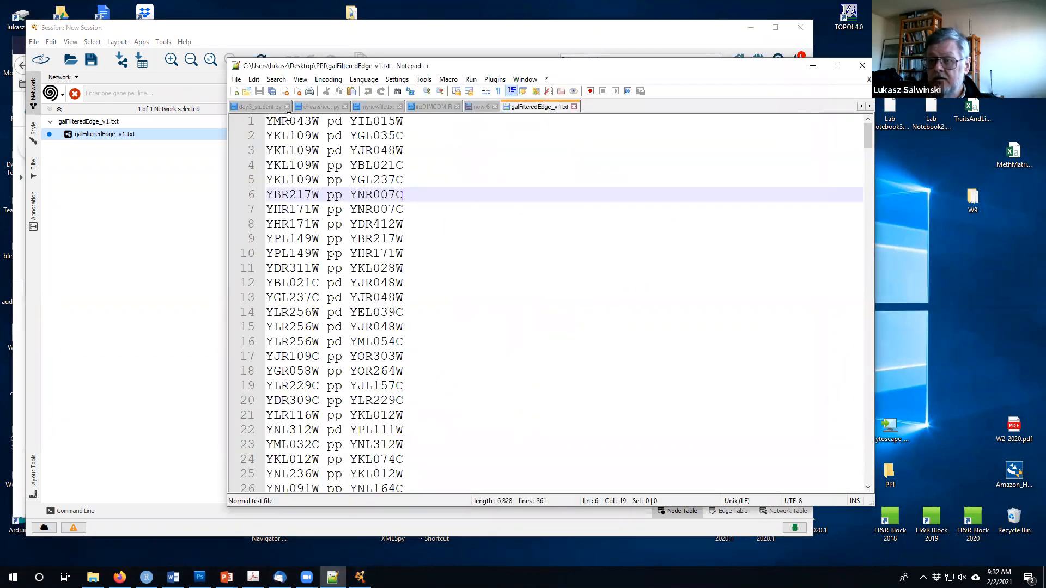
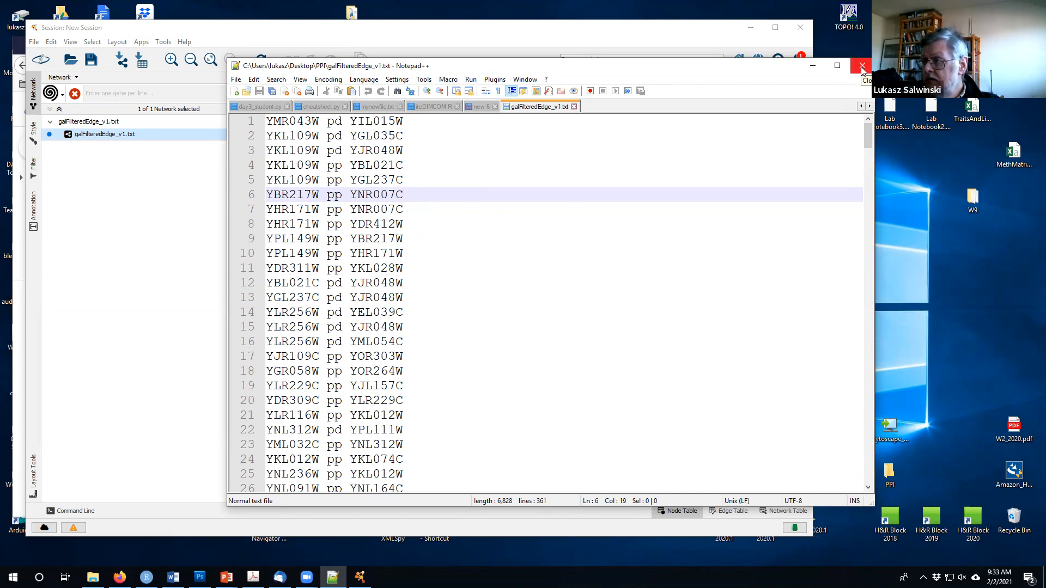
pyautogui.click(649, 30)
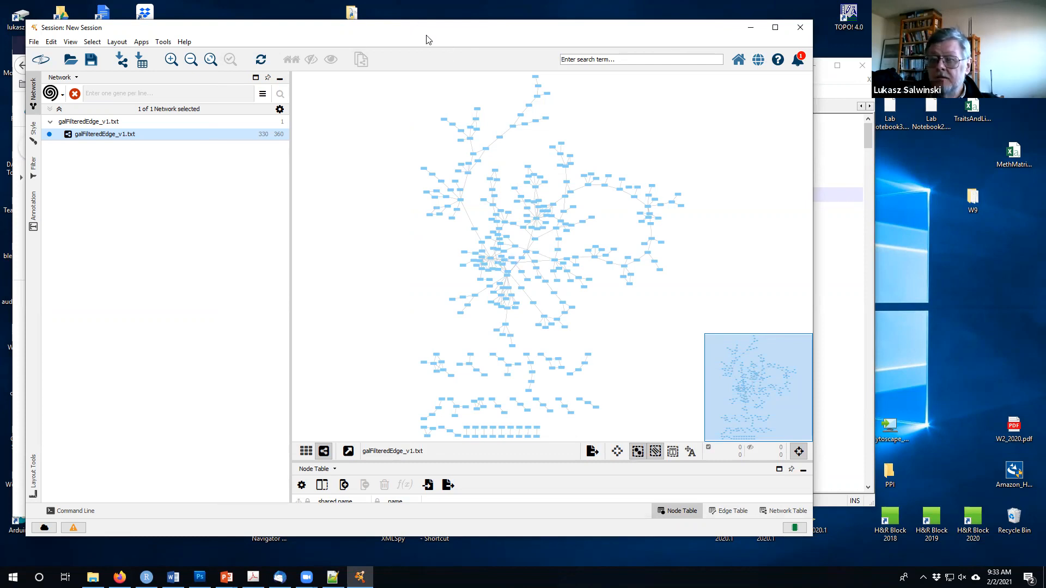
pyautogui.moveTo(426, 33); pyautogui.dragTo(427, 36)
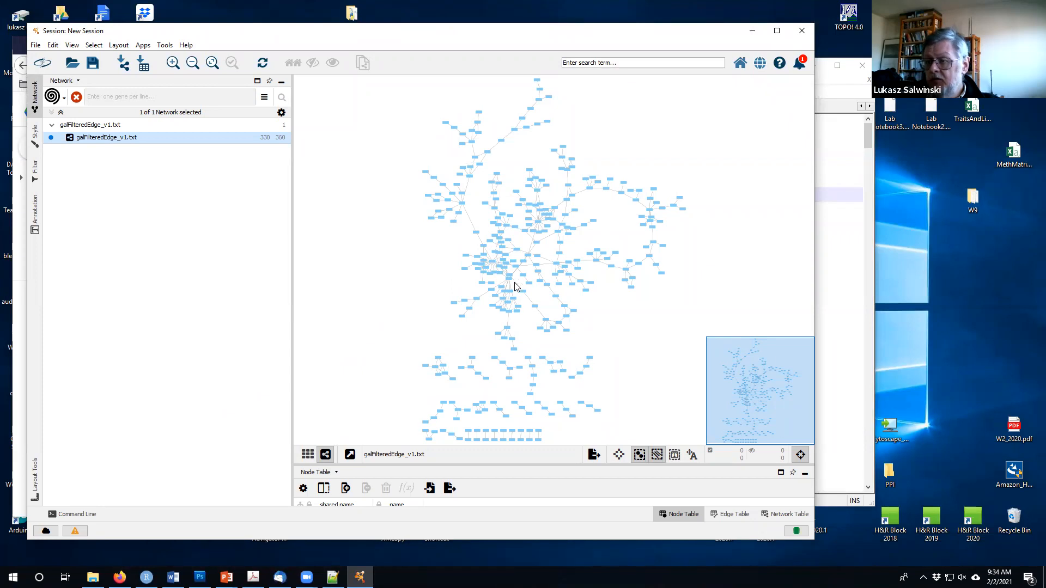
# Examine the overall layout of the imported network, including its large central cluster and the small separate groups.
pyautogui.moveTo(398, 283); pyautogui.dragTo(481, 266)
pyautogui.moveTo(397, 265); pyautogui.dragTo(479, 263)
pyautogui.moveTo(398, 268); pyautogui.dragTo(381, 238)
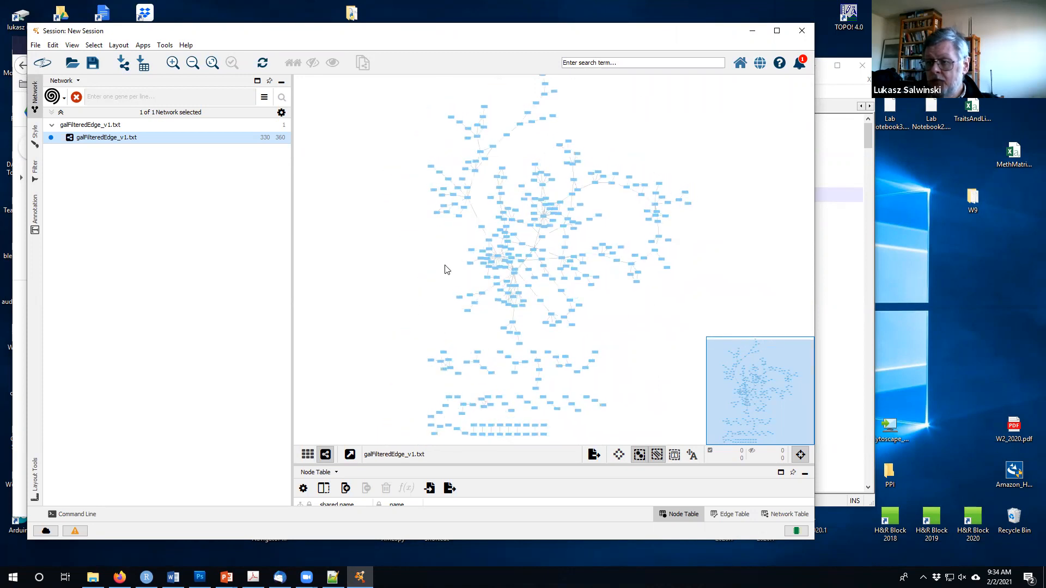
pyautogui.scroll(1, 446, 269)
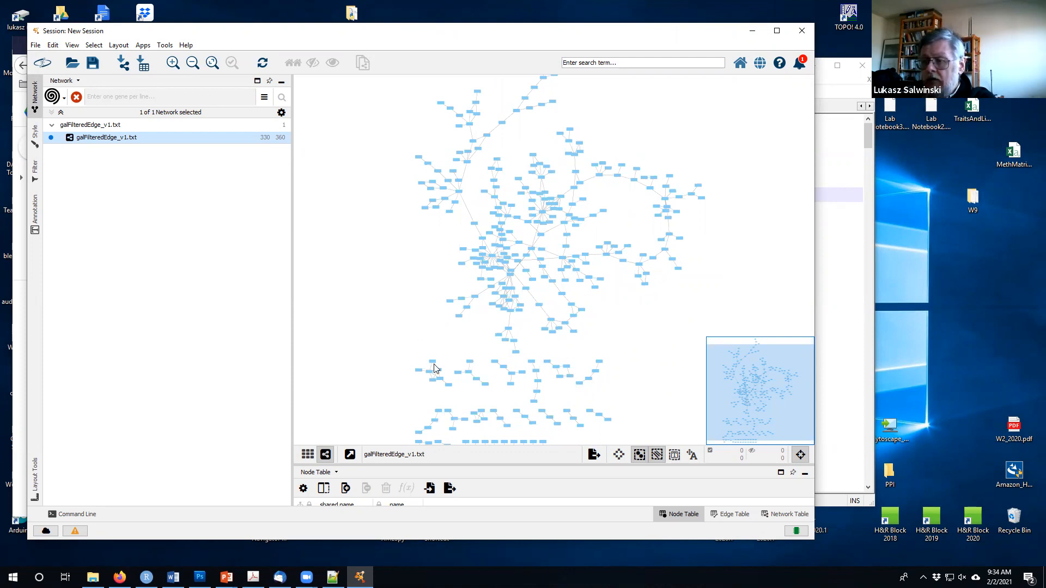
pyautogui.rightClick(397, 249)
pyautogui.click(376, 231)
pyautogui.scroll(5, 376, 233)
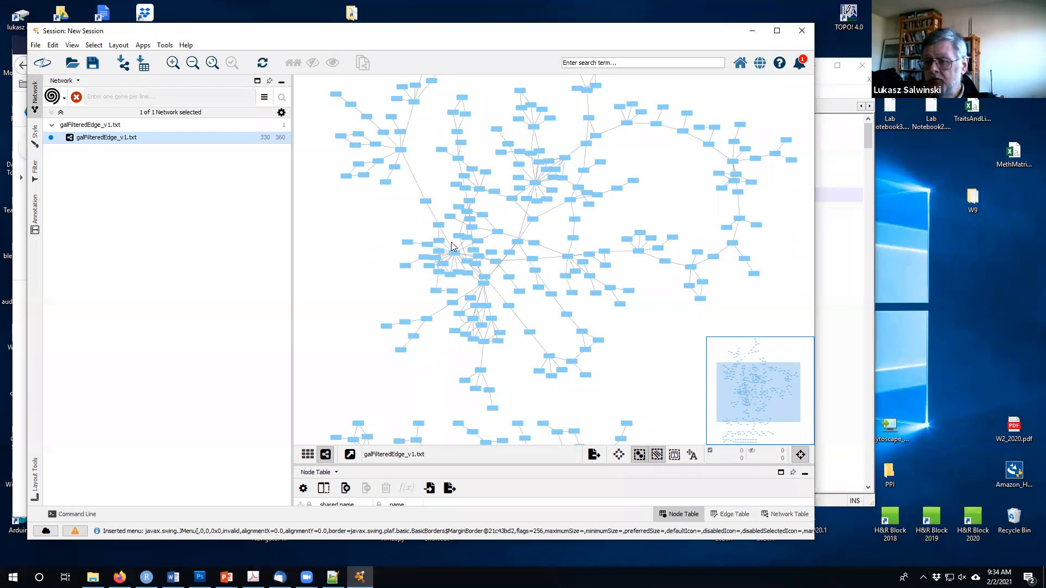
pyautogui.scroll(-4, 451, 247)
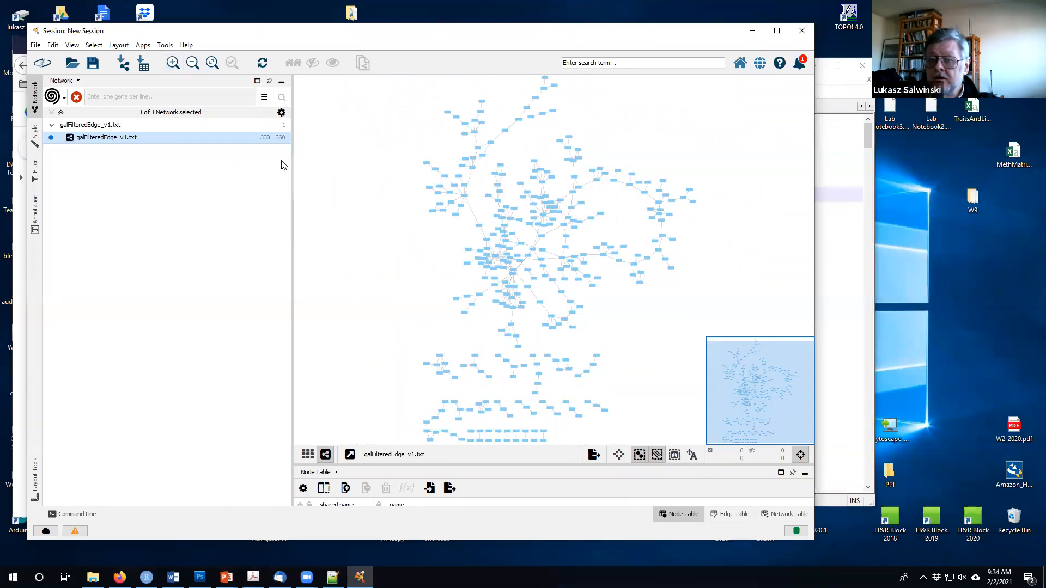
# Inspect the node labels and connections around YLR362W and YDR212W up close, and return to the network overview.
pyautogui.click(173, 64)
pyautogui.click(173, 64)
pyautogui.click(173, 64)
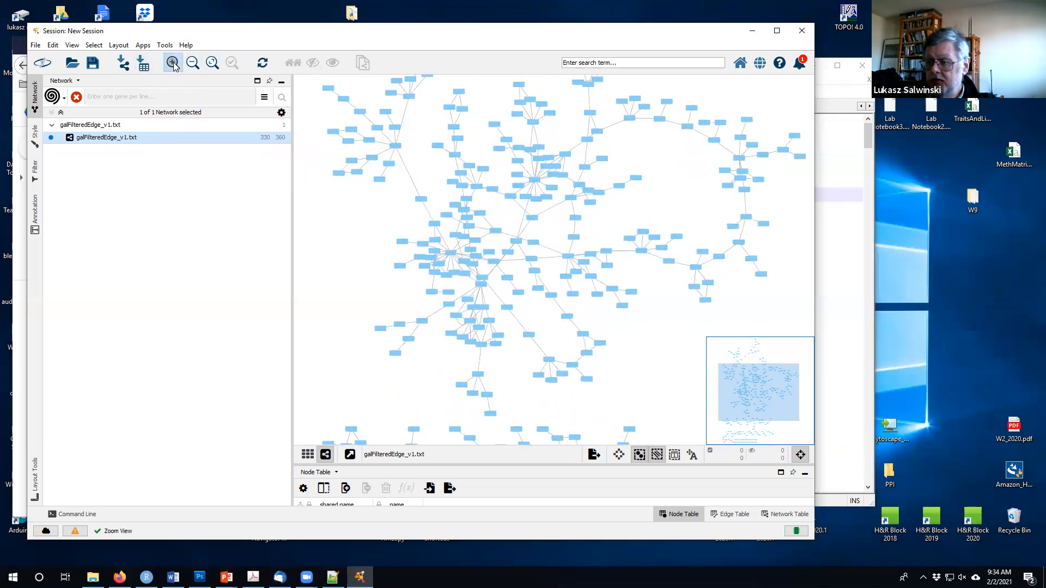
pyautogui.click(173, 64)
pyautogui.click(173, 64)
pyautogui.click(173, 64)
pyautogui.click(173, 64)
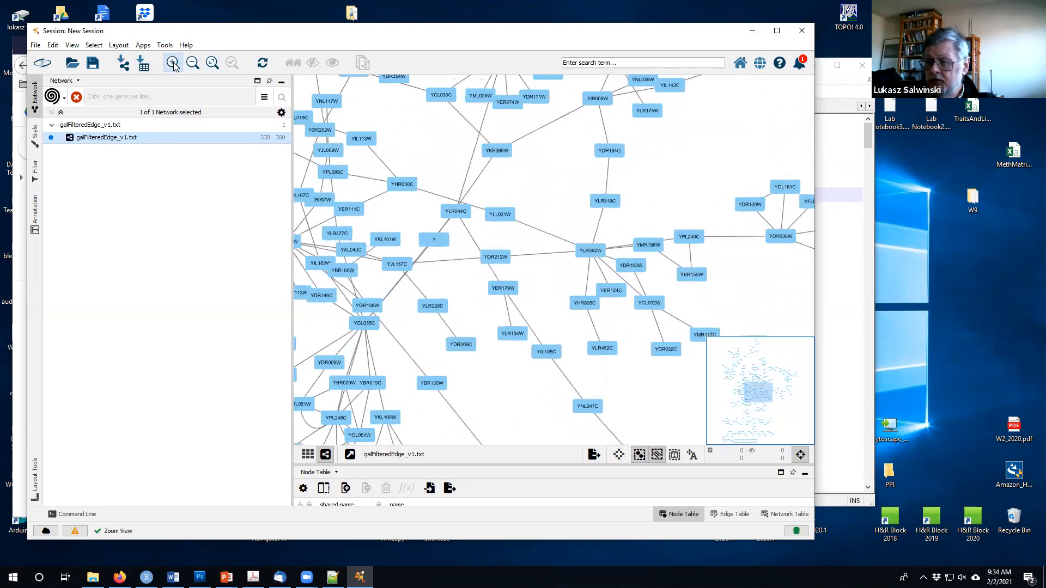
pyautogui.click(173, 64)
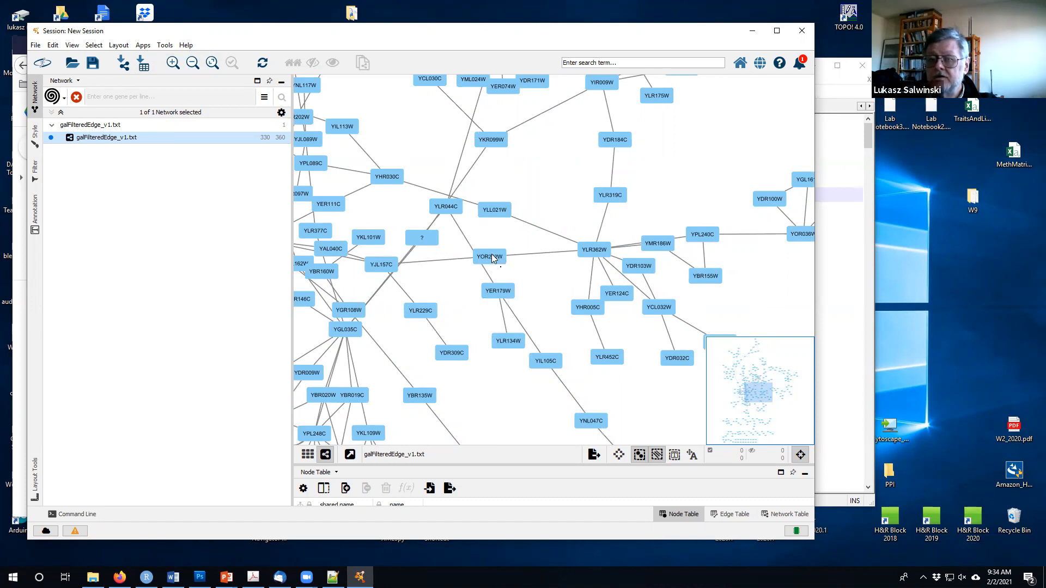
pyautogui.click(192, 64)
pyautogui.click(192, 63)
pyautogui.click(192, 63)
pyautogui.click(192, 64)
pyautogui.click(192, 63)
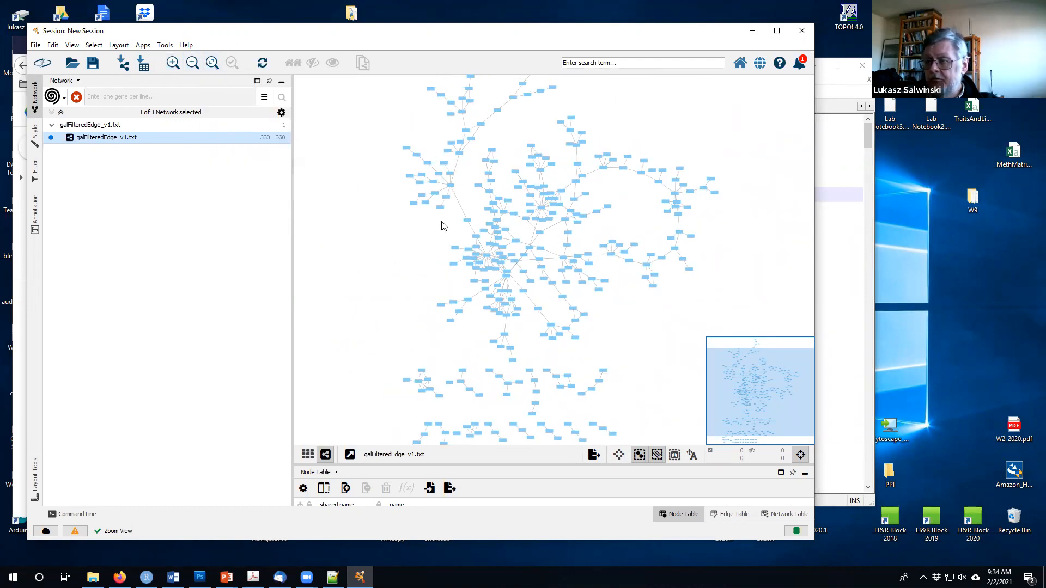
# Select the nodes in the network's upper-left branch, fit the view to that selection, and clear the selection.
pyautogui.click(212, 63)
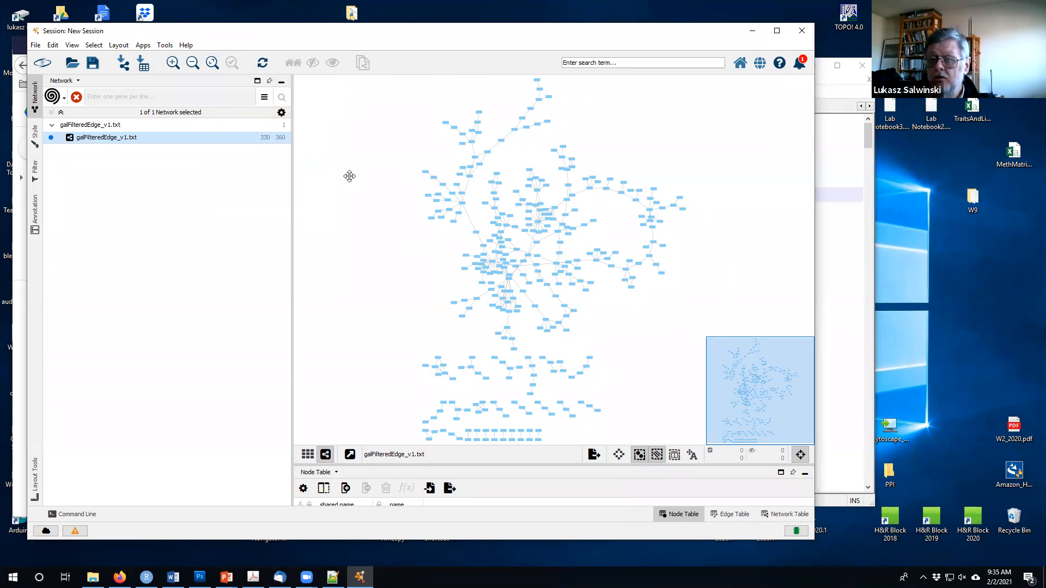
pyautogui.moveTo(385, 104); pyautogui.dragTo(387, 142)
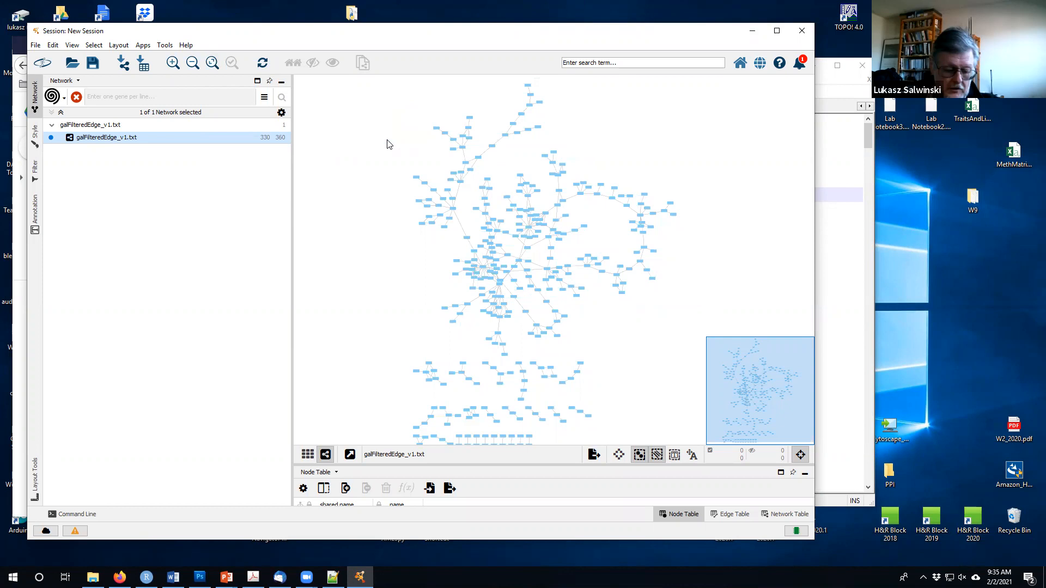
pyautogui.moveTo(356, 101); pyautogui.dragTo(507, 223)
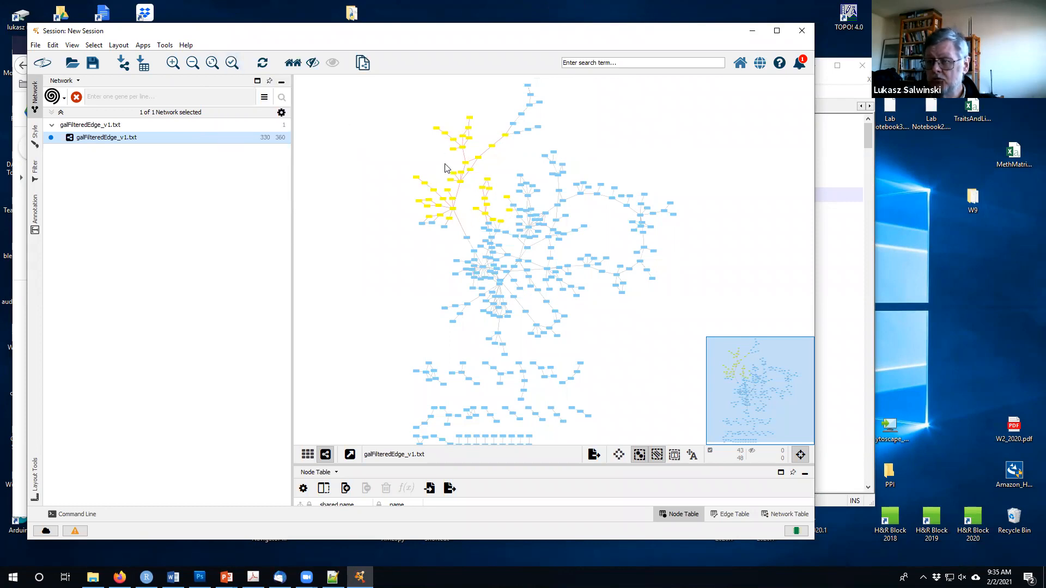
pyautogui.click(232, 64)
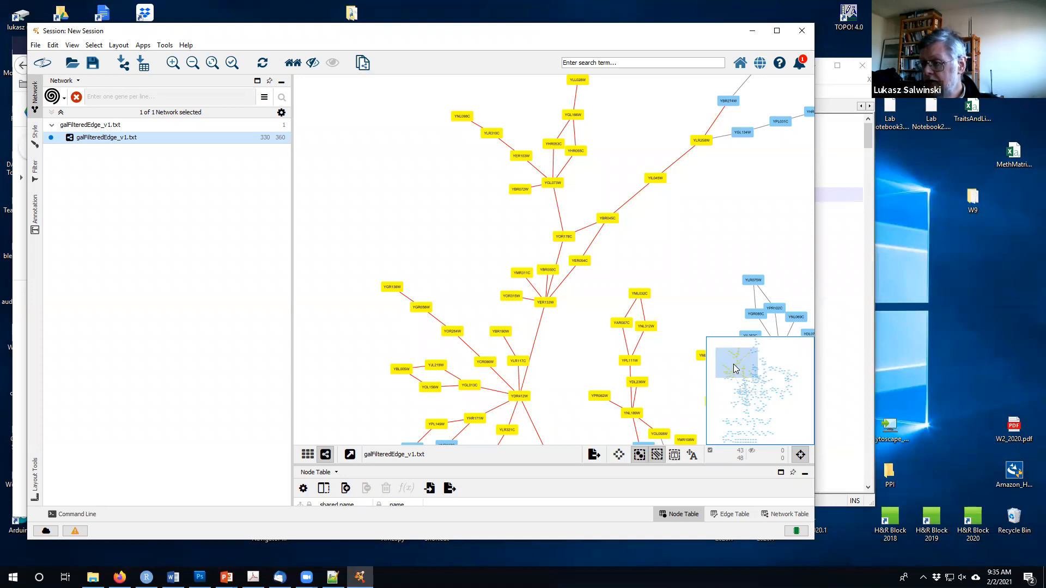
pyautogui.moveTo(734, 362); pyautogui.dragTo(754, 376)
pyautogui.click(506, 172)
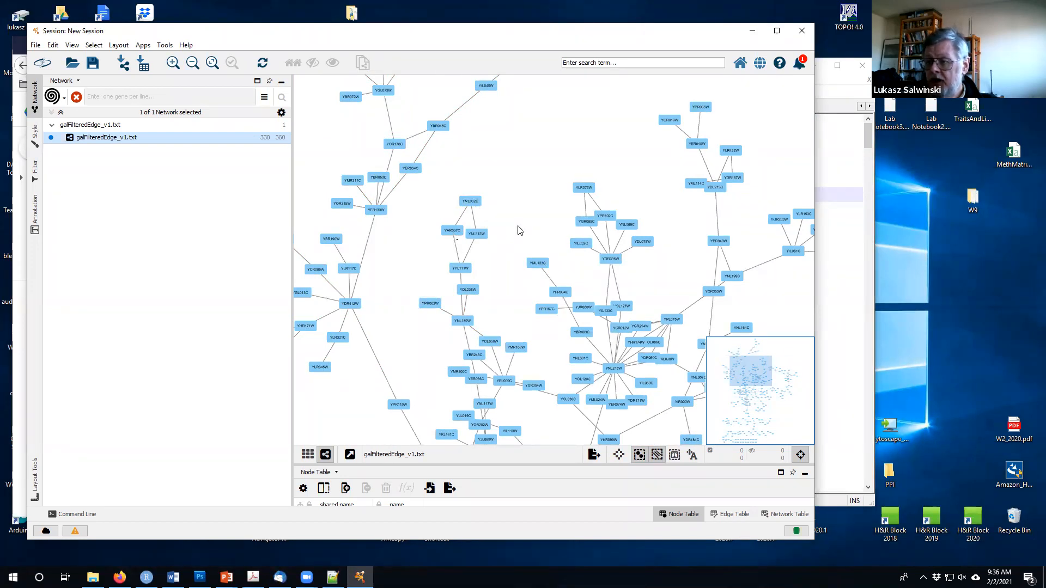
# Inspect the node labels and connections around YMR043W and YGL035C up close, starting from the full network overview.
pyautogui.click(212, 63)
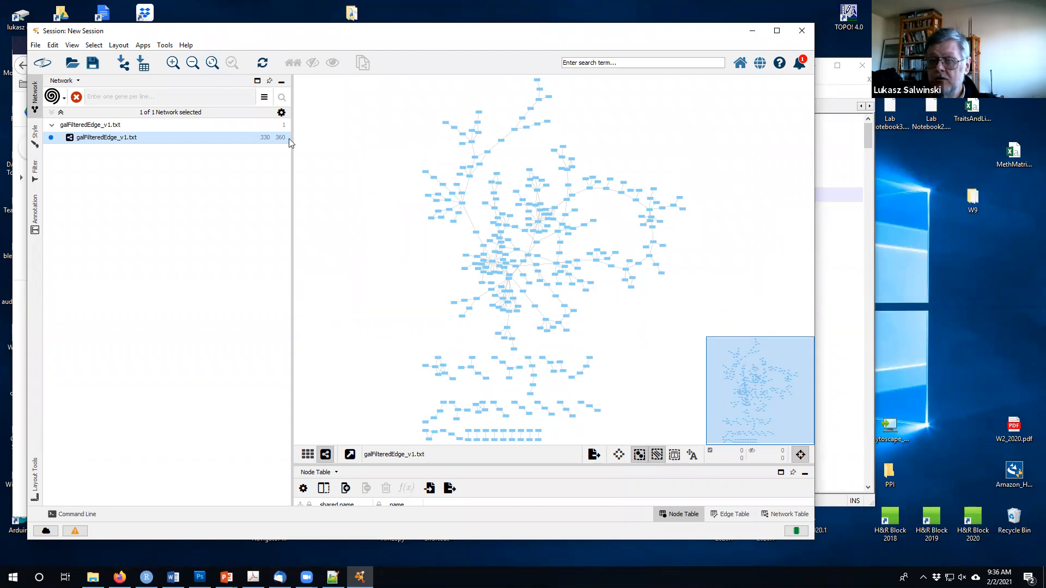
pyautogui.click(173, 63)
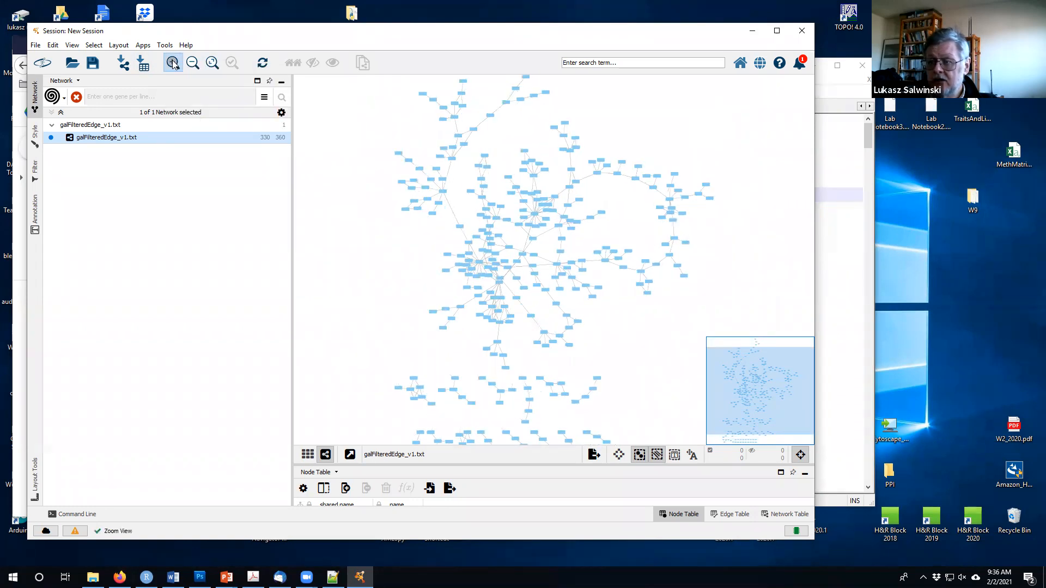
pyautogui.click(172, 63)
pyautogui.click(173, 63)
pyautogui.click(173, 63)
pyautogui.click(173, 63)
pyautogui.click(172, 63)
pyautogui.click(172, 63)
pyautogui.moveTo(352, 152); pyautogui.dragTo(590, 139)
pyautogui.moveTo(326, 211); pyautogui.dragTo(413, 184)
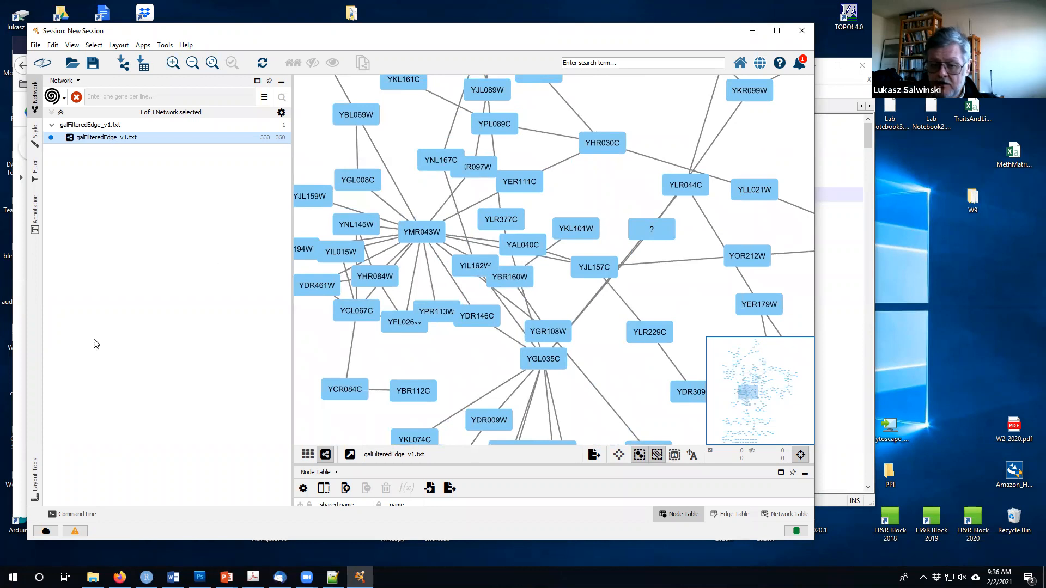
# Rotate the whole network layout by 90 degrees using the Layout Tools.
pyautogui.click(36, 479)
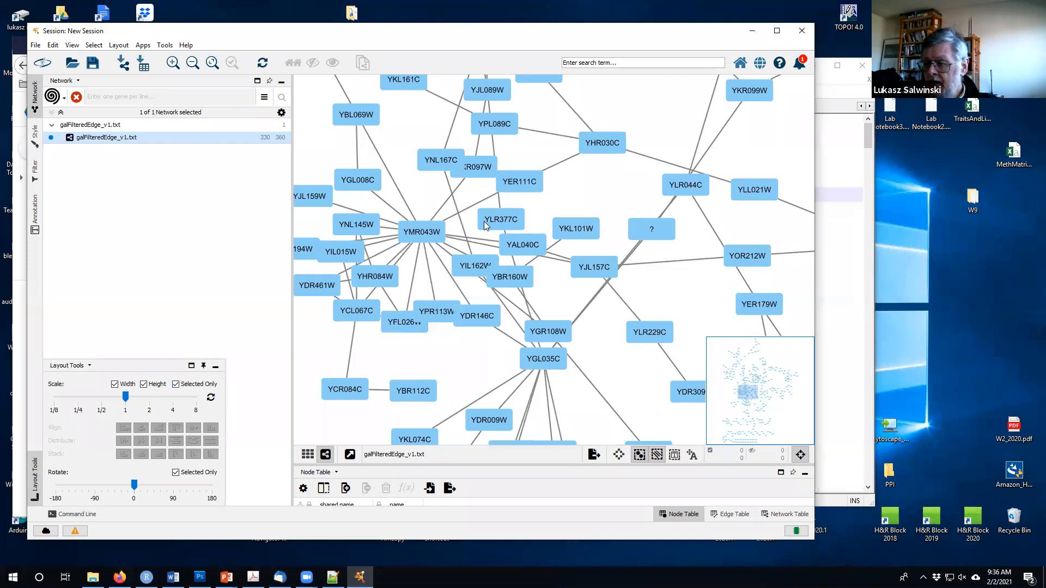
pyautogui.click(213, 62)
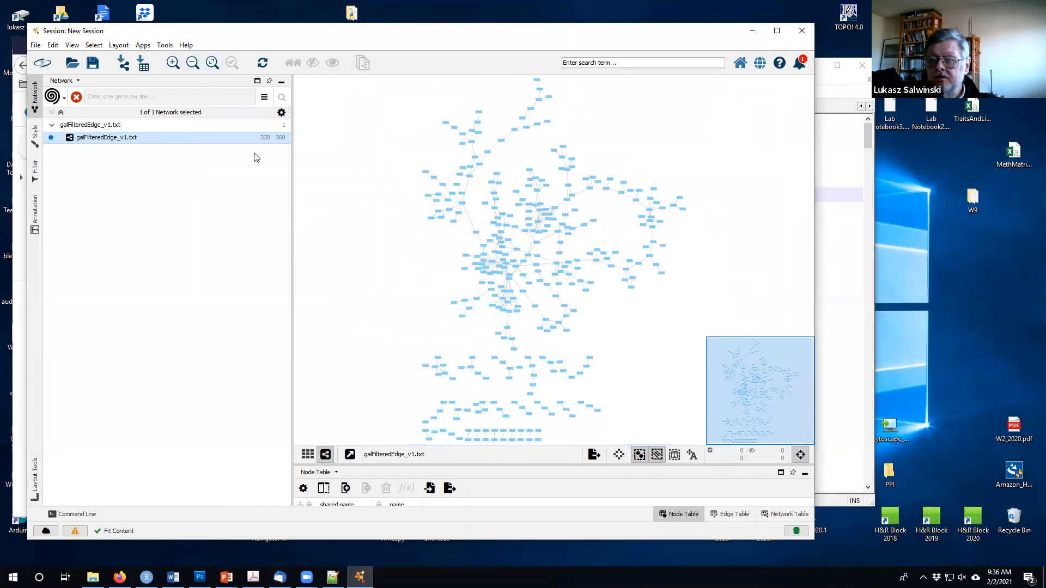
pyautogui.click(35, 480)
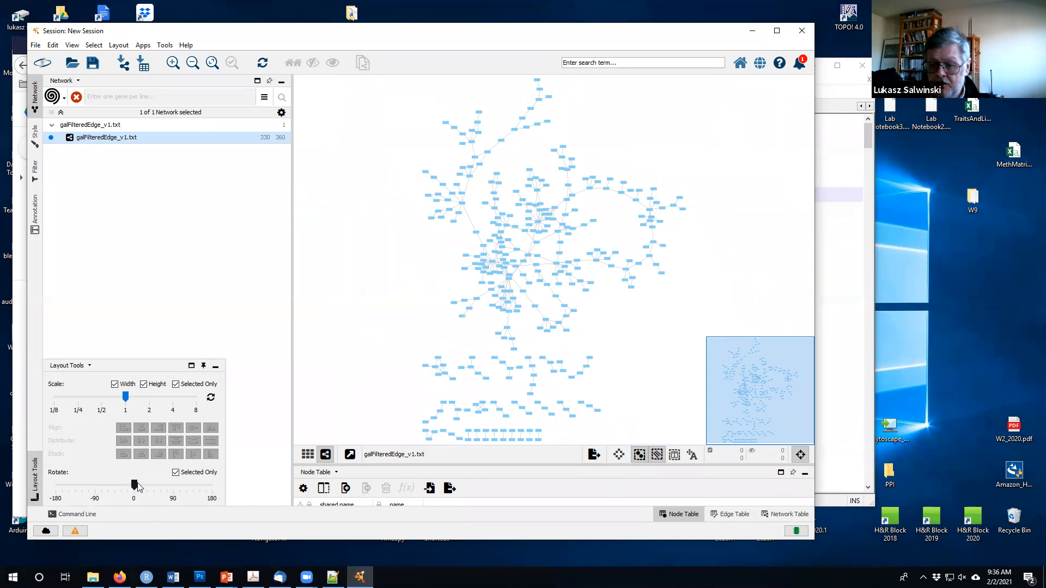
pyautogui.click(157, 488)
pyautogui.moveTo(157, 488); pyautogui.dragTo(173, 488)
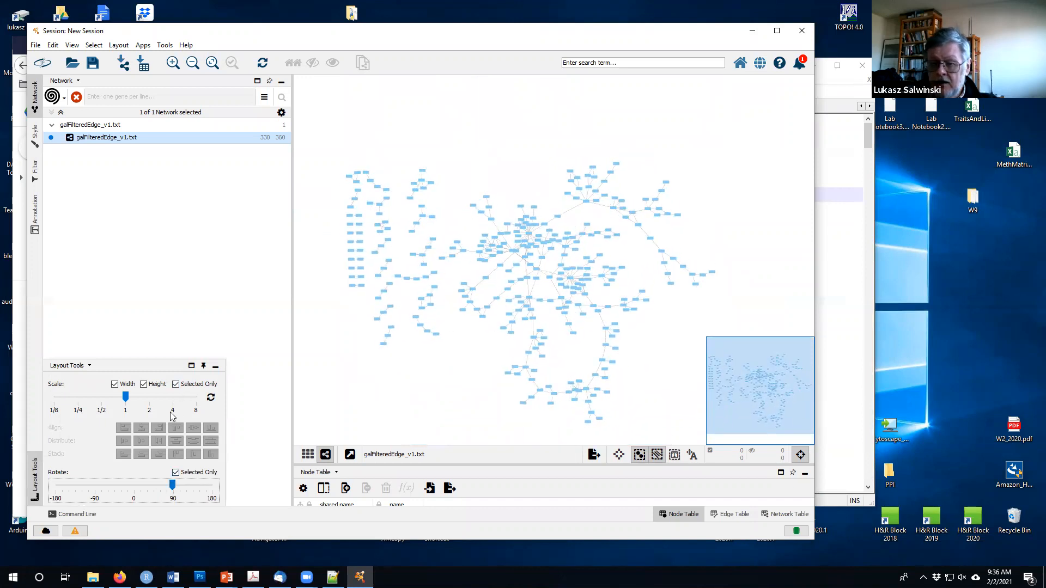
# Inspect the rotated network up close, focusing on the labels and connections around the YNL216W hub.
pyautogui.click(172, 63)
pyautogui.click(172, 63)
pyautogui.click(172, 63)
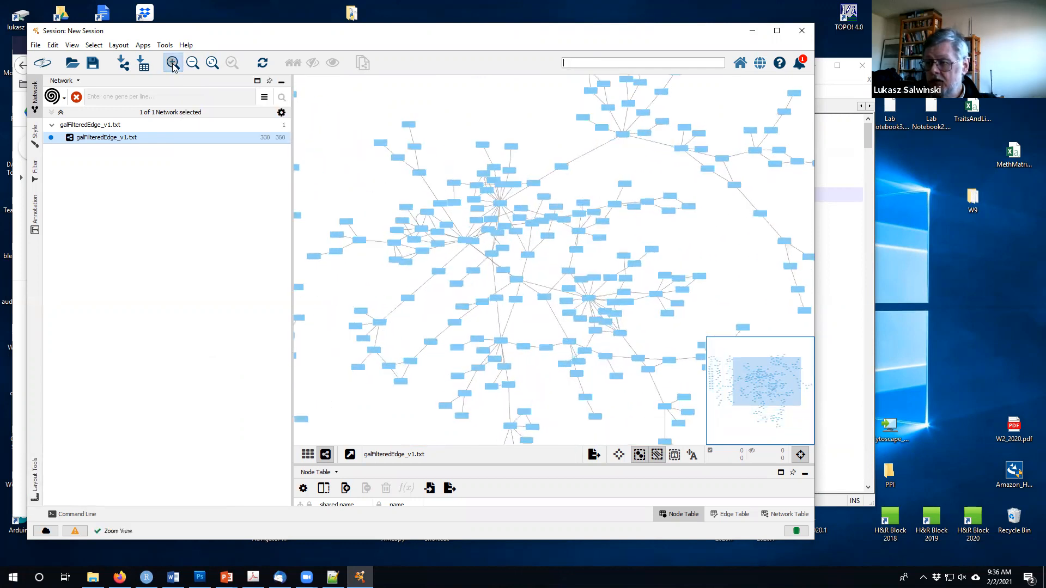
pyautogui.click(172, 63)
pyautogui.click(172, 63)
pyautogui.click(173, 63)
pyautogui.click(172, 63)
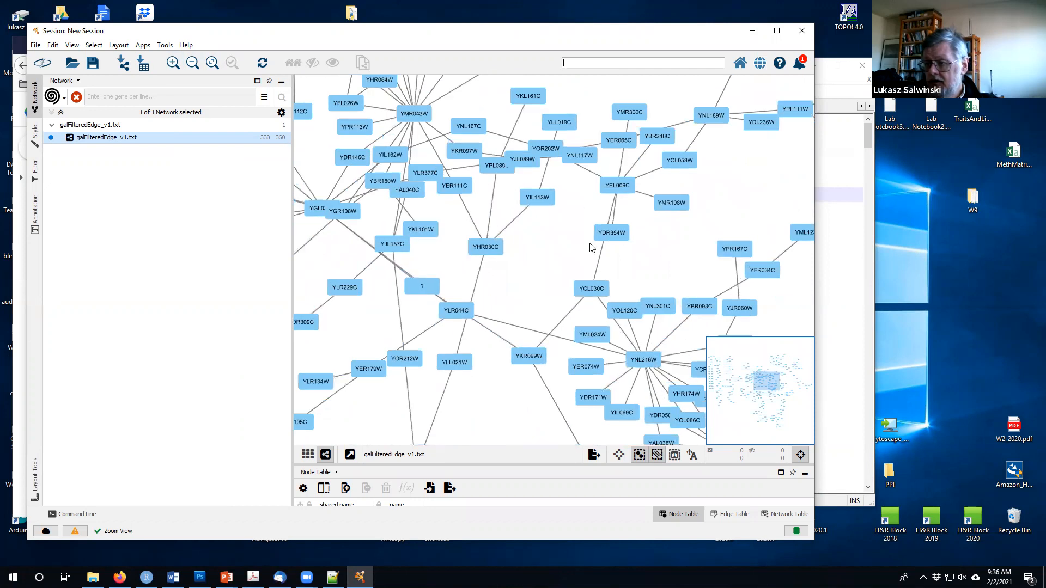
pyautogui.moveTo(477, 211); pyautogui.dragTo(323, 179)
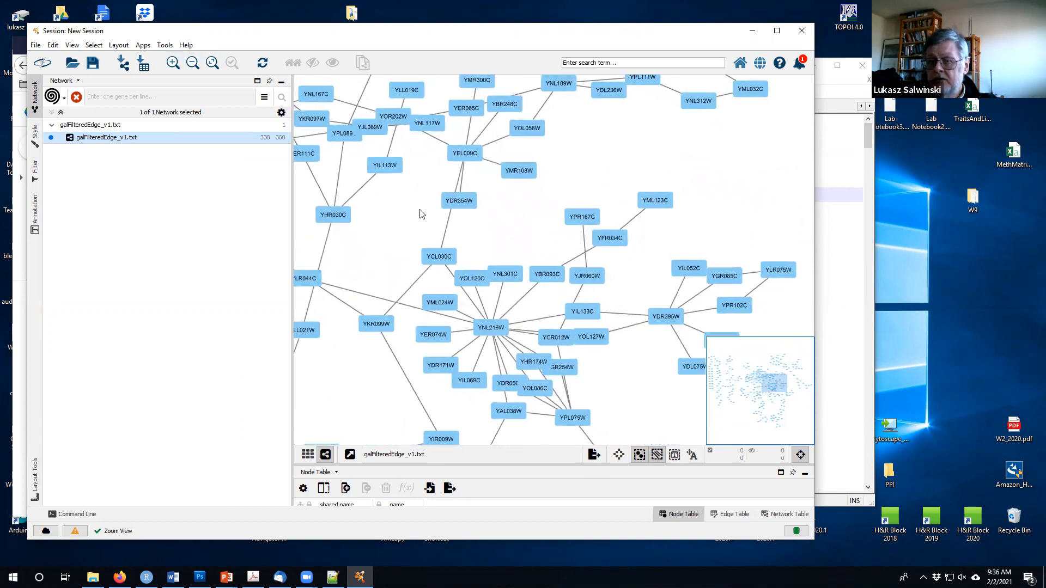
pyautogui.click(173, 63)
pyautogui.click(192, 63)
pyautogui.click(192, 63)
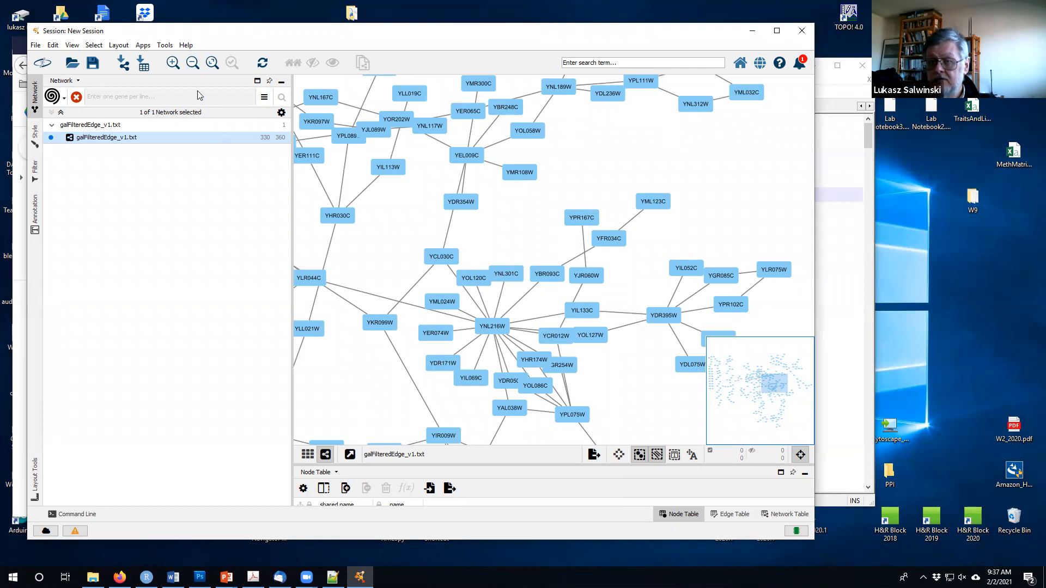
pyautogui.click(172, 62)
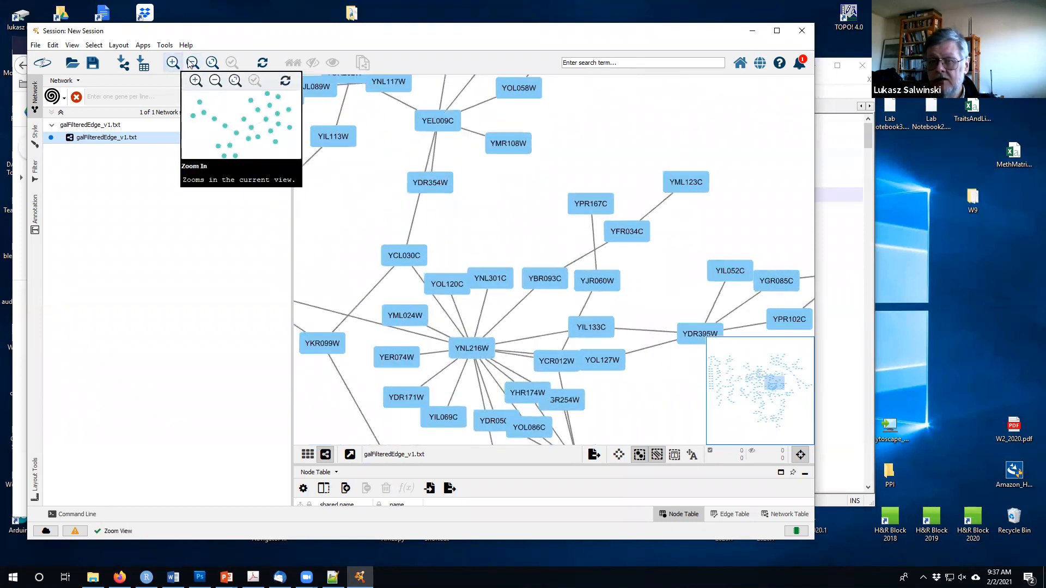
pyautogui.click(194, 63)
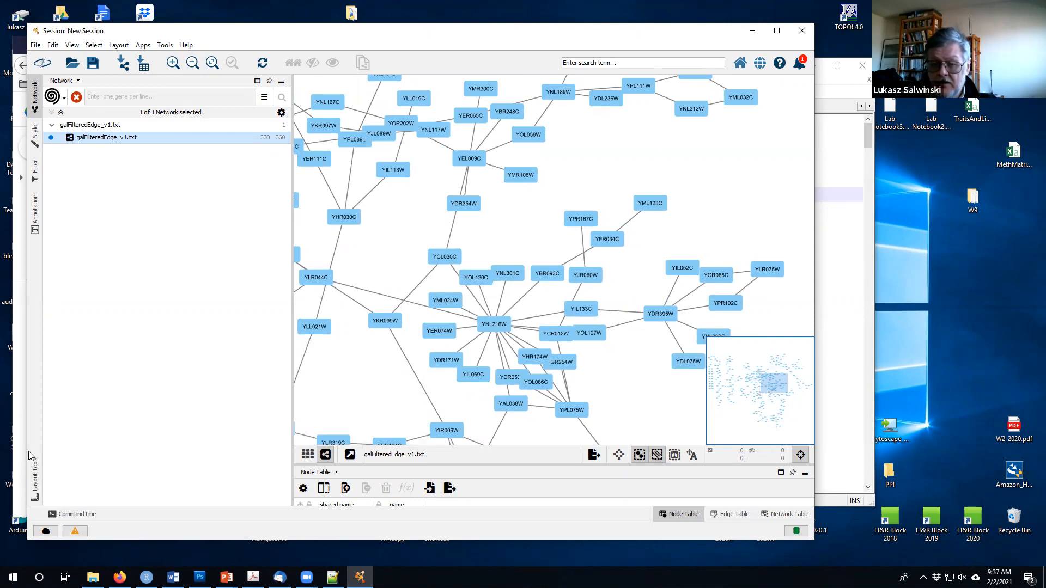
# Scale the network layout up to about 3 in width and height, keeping the YNL216W hub in view.
pyautogui.click(35, 482)
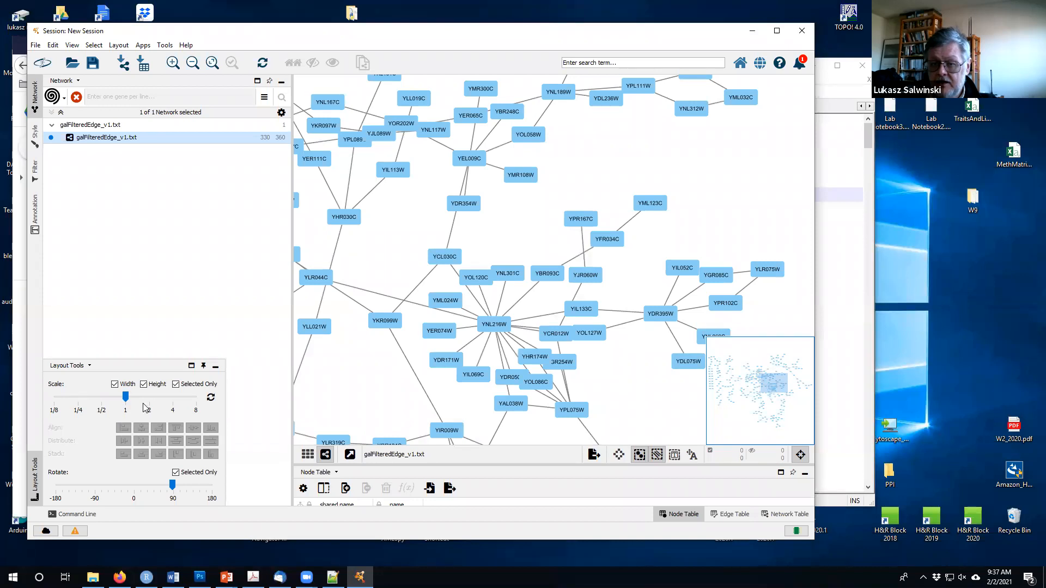
pyautogui.moveTo(127, 400); pyautogui.dragTo(162, 401)
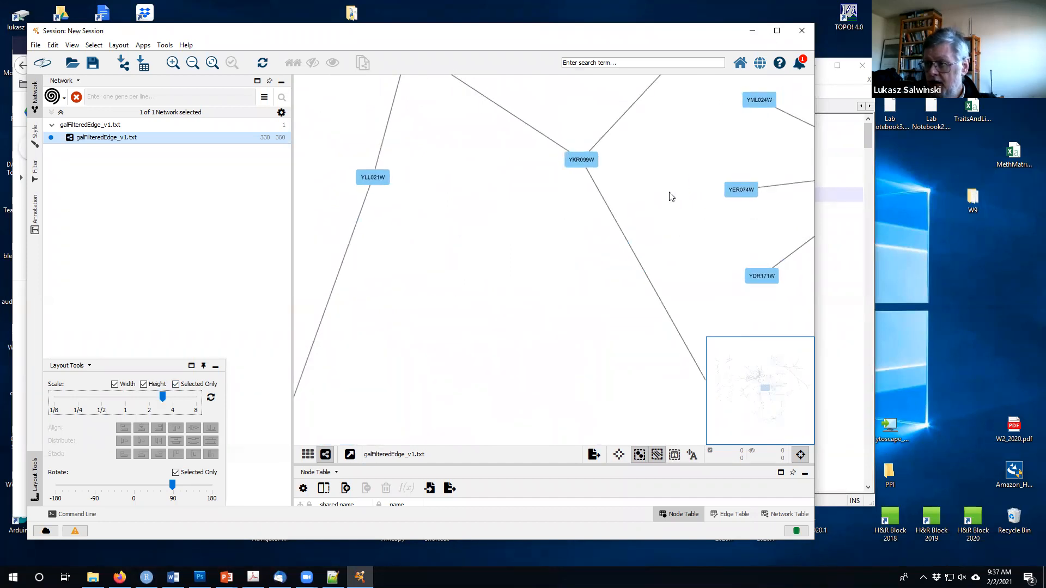
pyautogui.moveTo(670, 196); pyautogui.dragTo(381, 257)
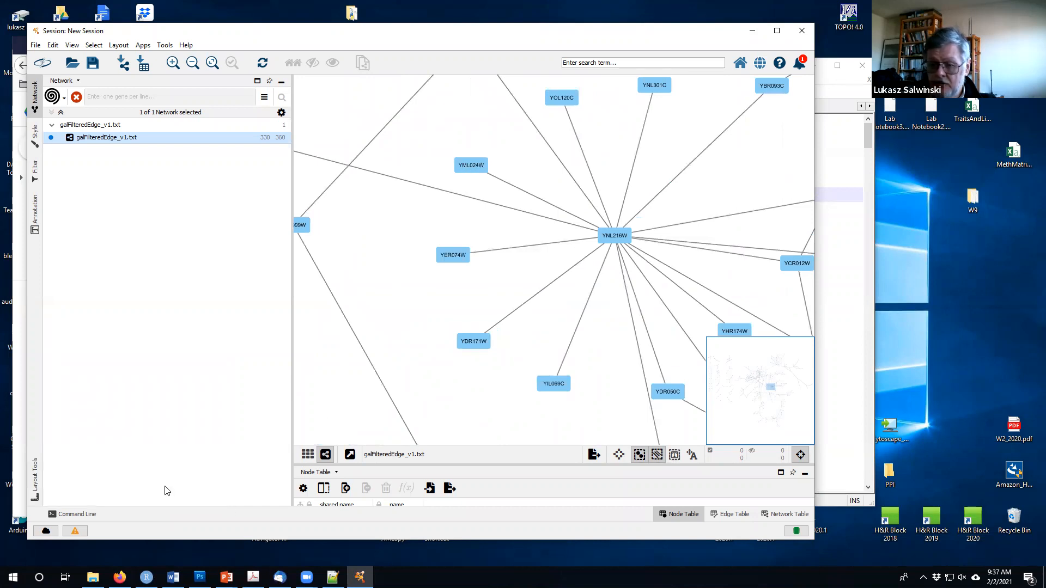
# Bring the layout scale back to about 1 and return to the nodes around YNL216W.
pyautogui.click(36, 483)
pyautogui.moveTo(163, 397); pyautogui.dragTo(129, 402)
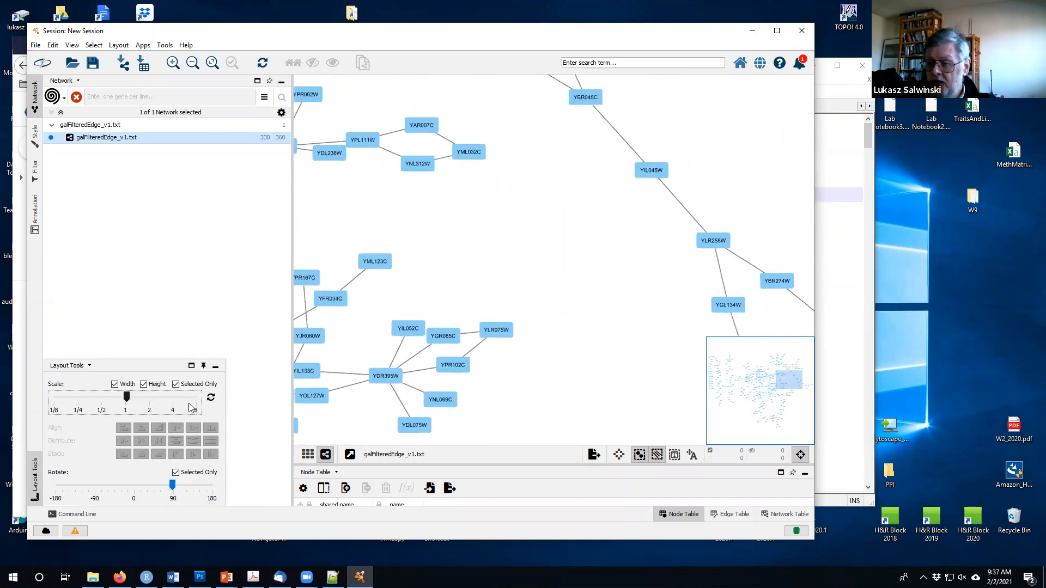
pyautogui.moveTo(388, 321); pyautogui.dragTo(588, 273)
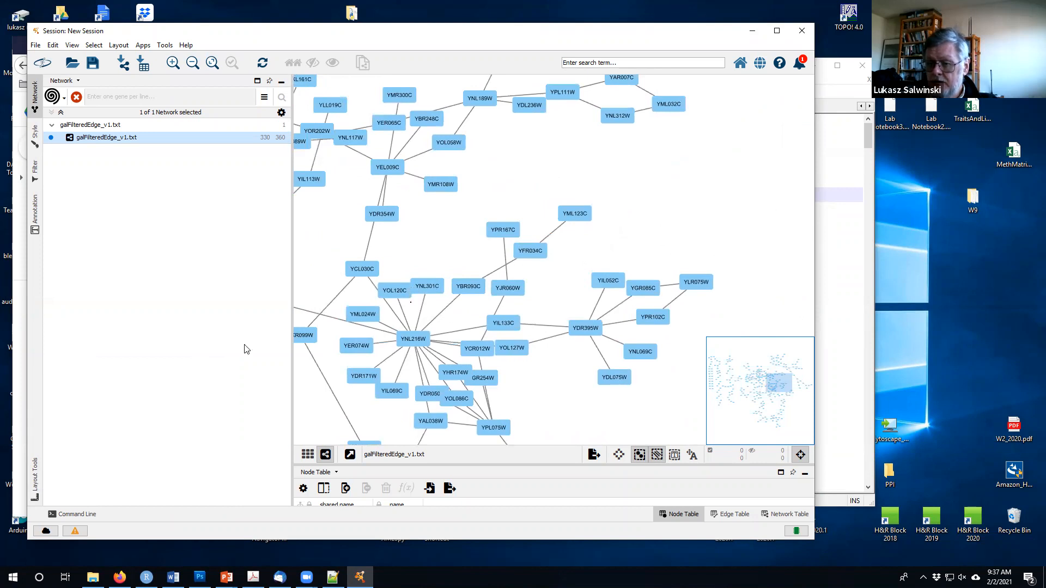
# Scale the network layout up to about 1.5 in width and height, and check the node spacing around YNL216W.
pyautogui.click(34, 477)
pyautogui.moveTo(127, 397); pyautogui.dragTo(139, 396)
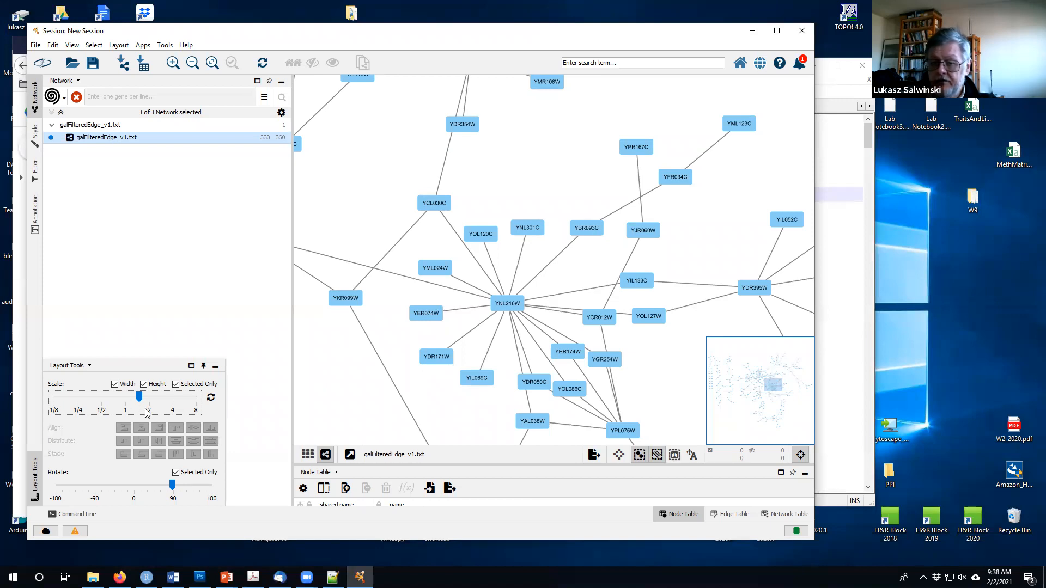
pyautogui.click(172, 63)
pyautogui.click(173, 63)
pyautogui.click(172, 64)
pyautogui.click(172, 64)
pyautogui.click(172, 63)
pyautogui.click(172, 63)
pyautogui.click(172, 64)
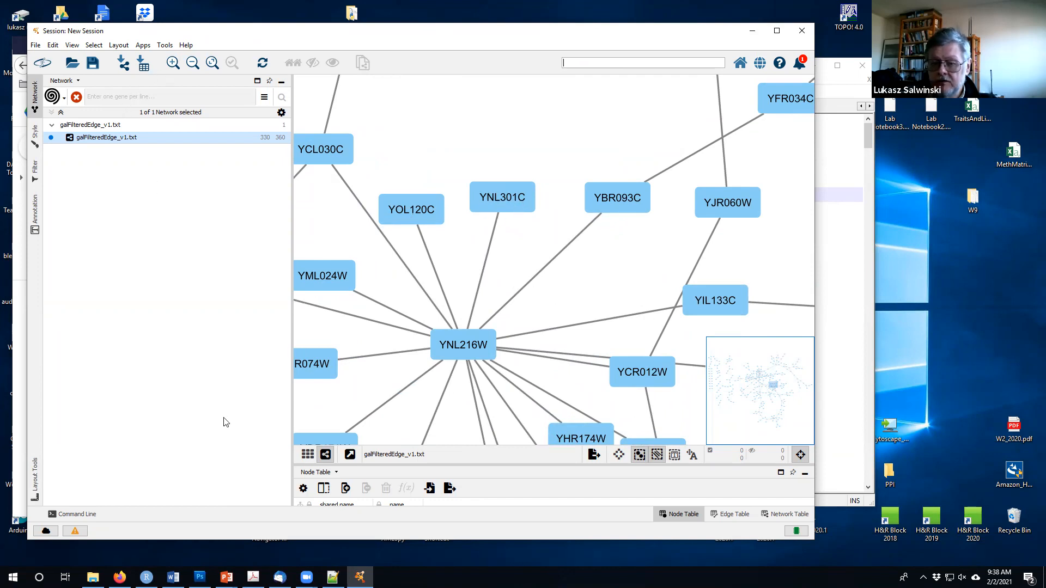
# Examine the overall shape of the spread-out network, and focus on the cluster around the YNL216W hub.
pyautogui.click(212, 63)
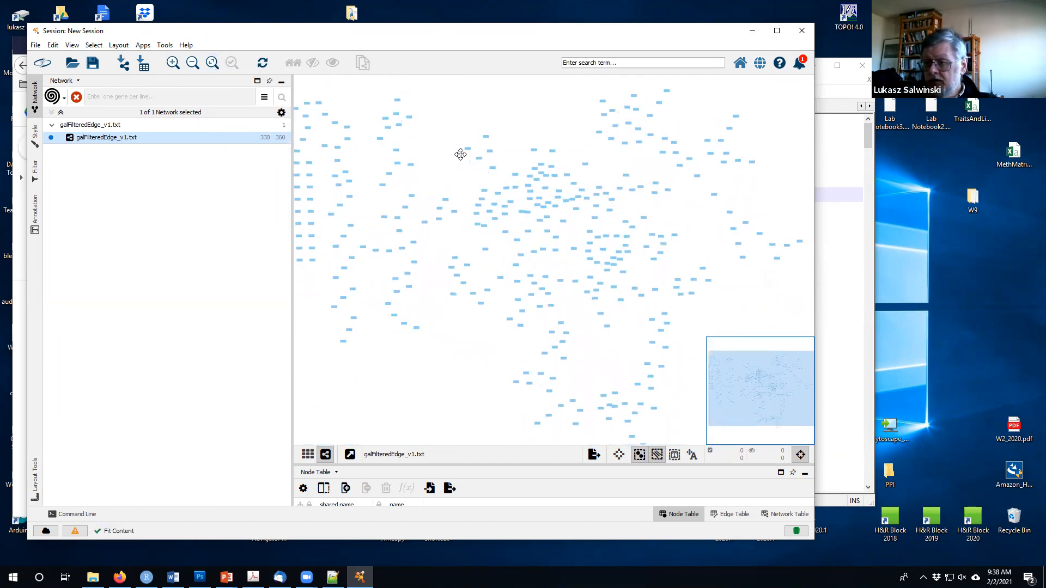
pyautogui.moveTo(467, 267); pyautogui.dragTo(437, 241)
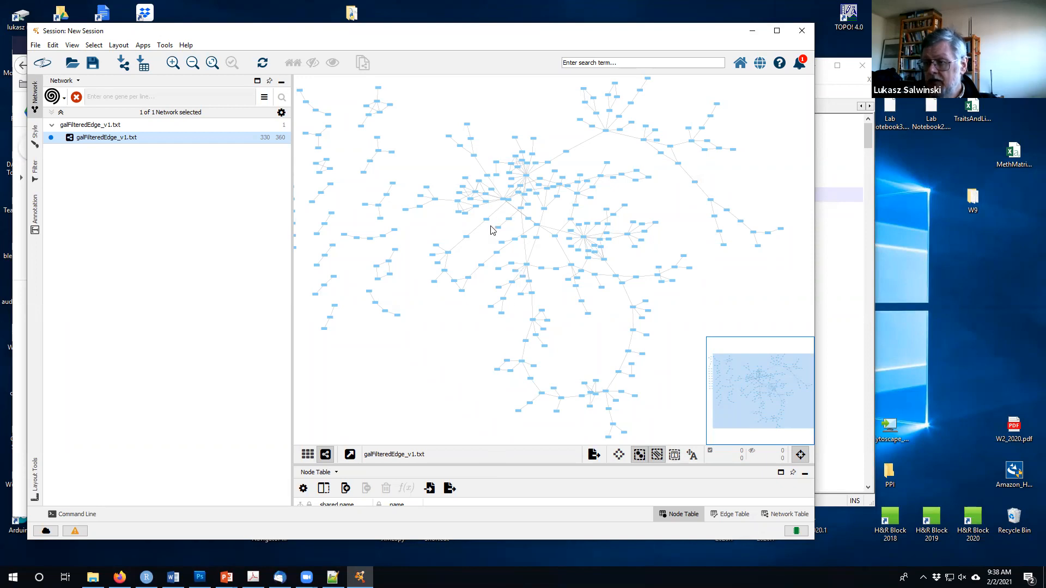
pyautogui.click(172, 63)
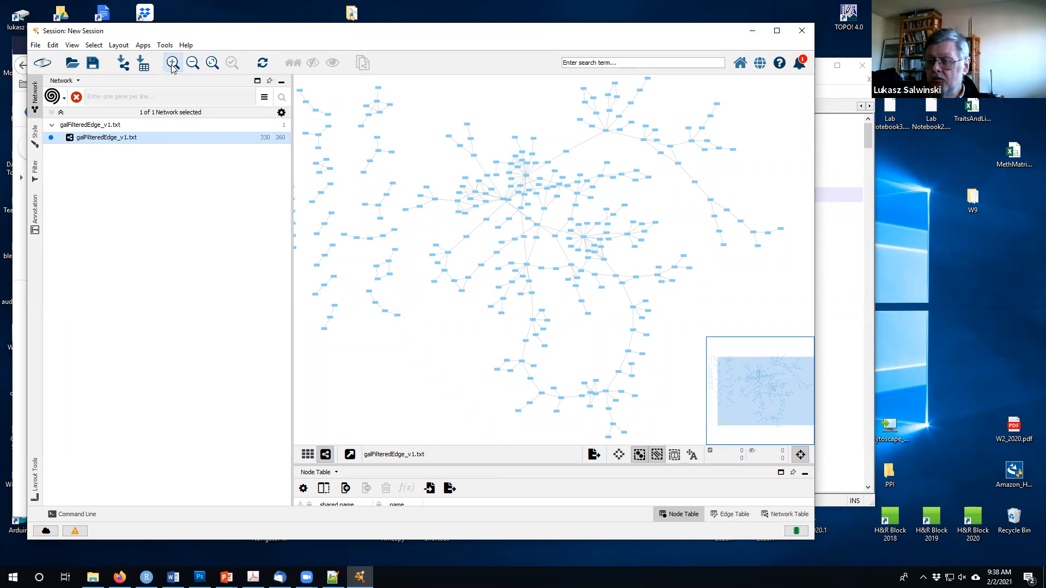
pyautogui.click(172, 63)
pyautogui.moveTo(656, 177); pyautogui.dragTo(489, 275)
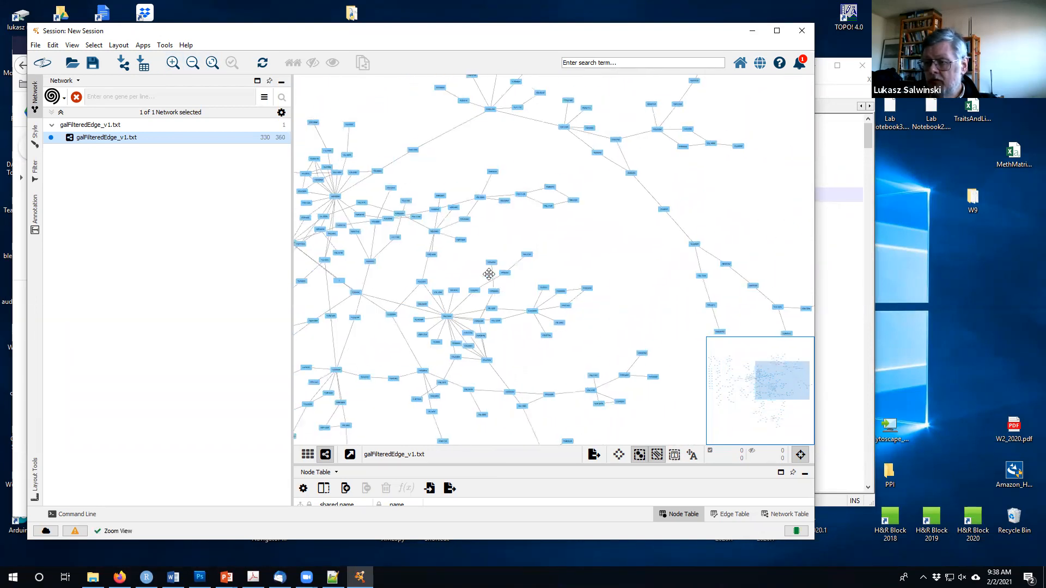
pyautogui.click(172, 64)
pyautogui.click(172, 64)
pyautogui.click(173, 66)
pyautogui.click(173, 66)
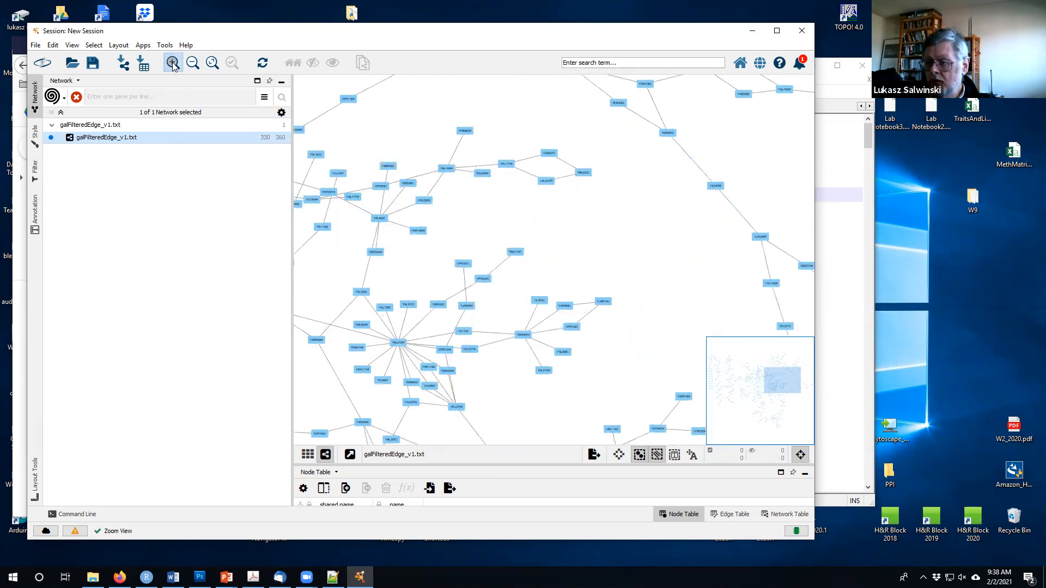
pyautogui.click(173, 65)
pyautogui.click(173, 65)
pyautogui.click(173, 65)
pyautogui.moveTo(381, 261); pyautogui.dragTo(489, 138)
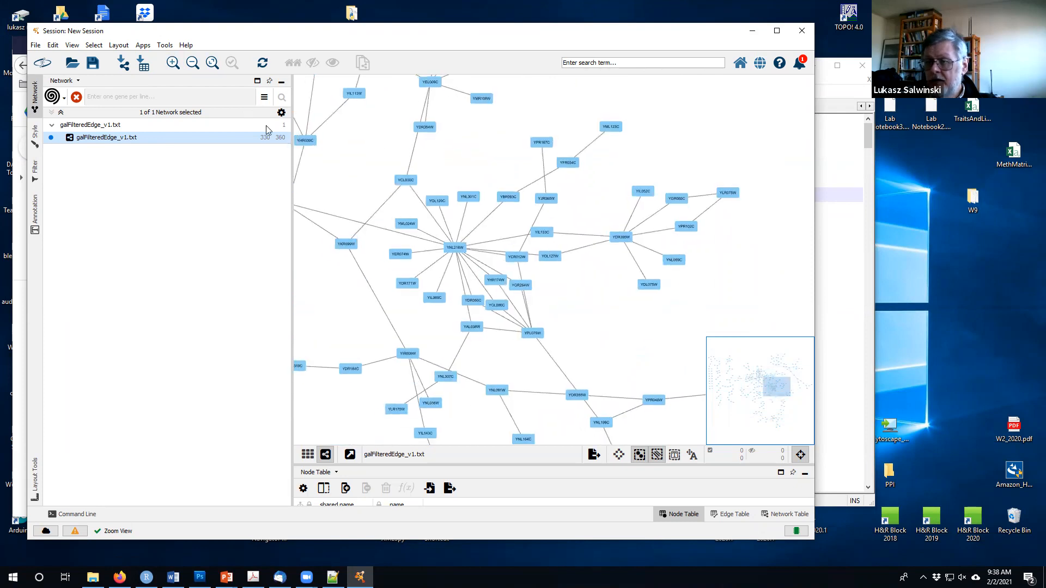
# Inspect the node labels and connections around YDR395W up close.
pyautogui.click(172, 64)
pyautogui.click(171, 66)
pyautogui.click(171, 67)
pyautogui.click(172, 66)
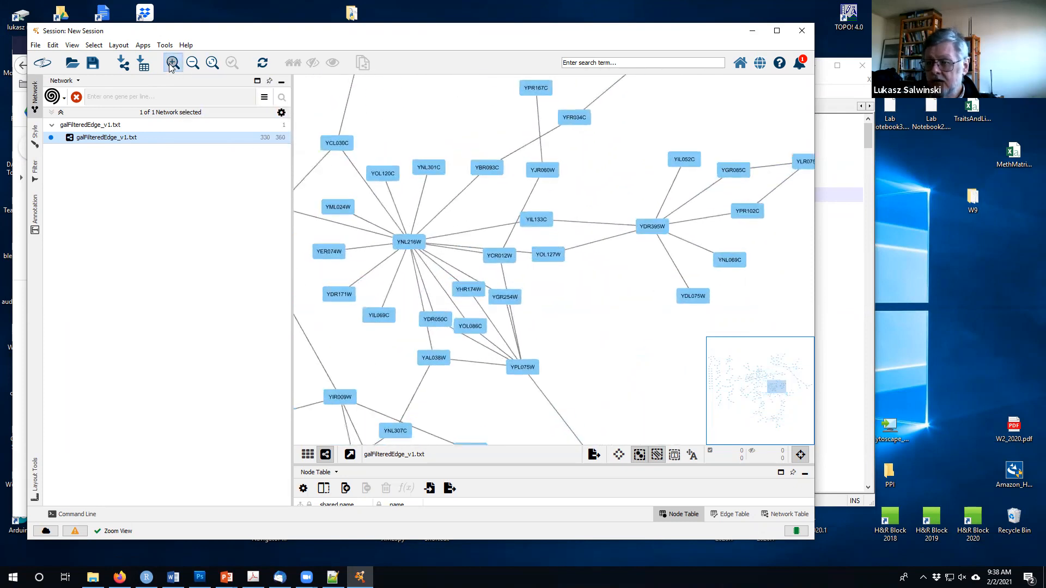
pyautogui.click(172, 67)
pyautogui.click(171, 66)
pyautogui.click(171, 66)
pyautogui.moveTo(661, 264); pyautogui.dragTo(482, 304)
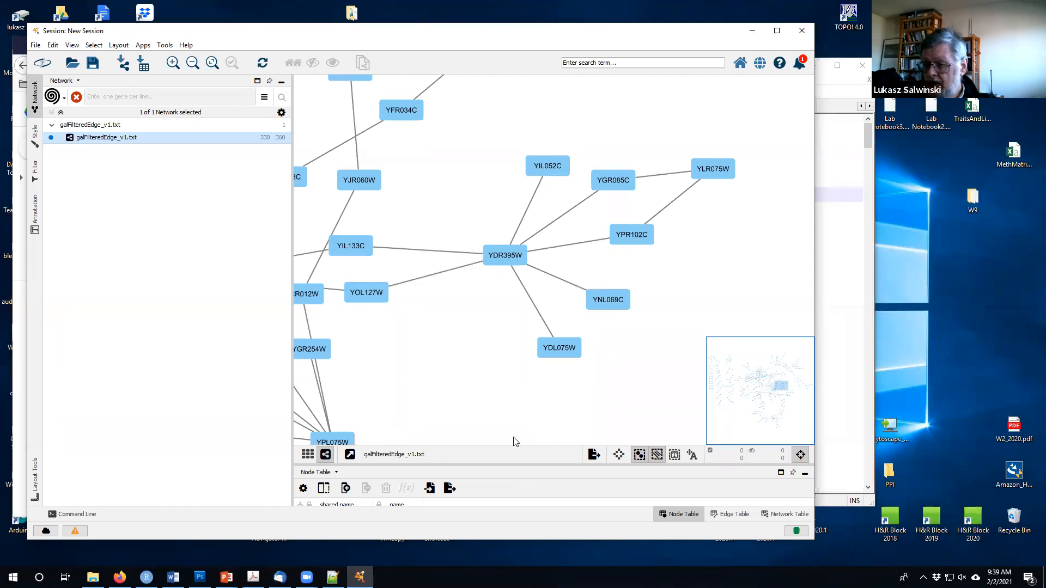
# Enlarge the table area below the network and show the Edge Table.
pyautogui.moveTo(493, 465); pyautogui.dragTo(487, 369)
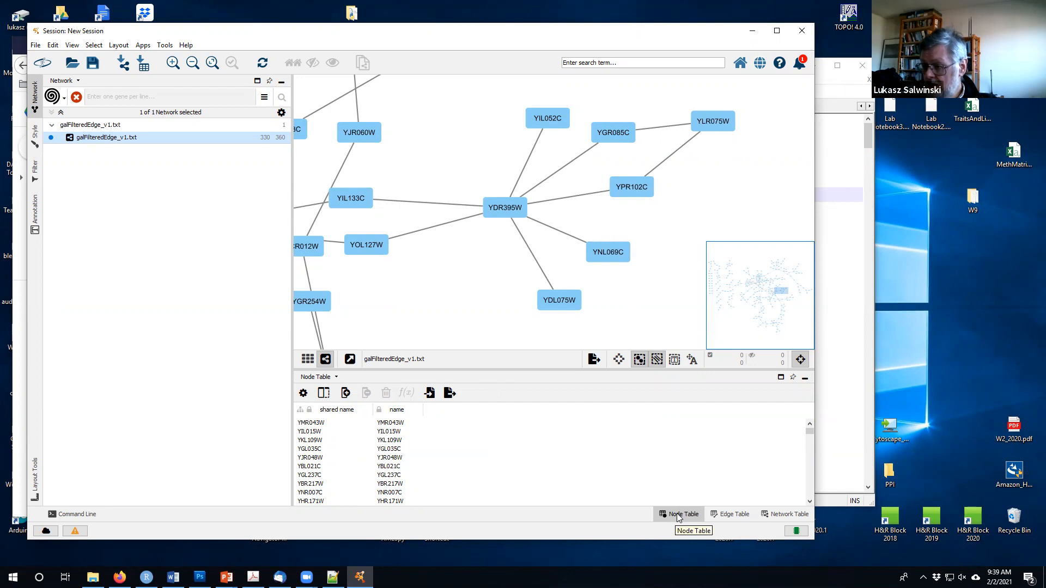
pyautogui.click(724, 516)
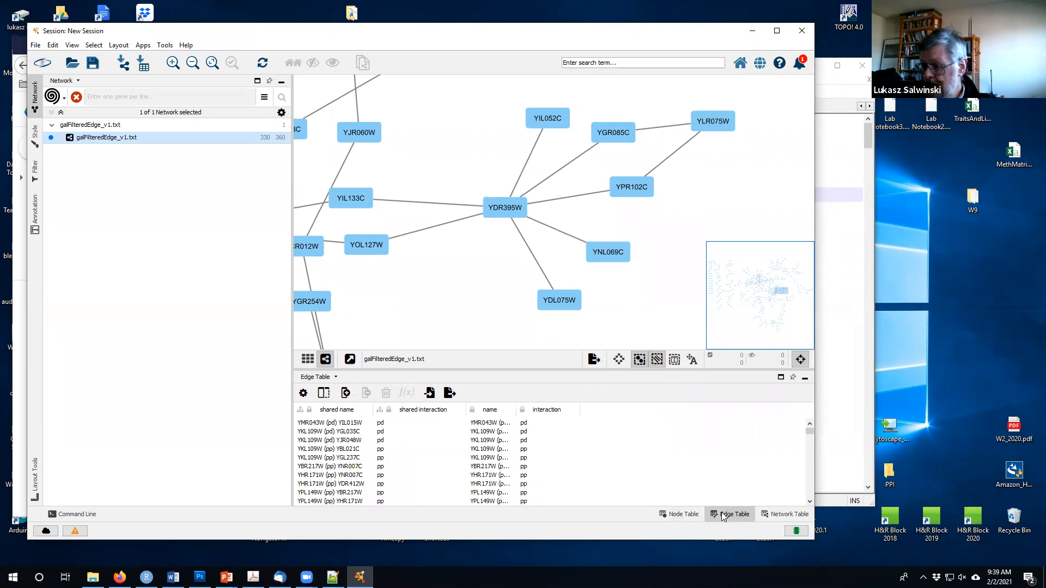
# Check the Network Table, return to the Edge Table, and widen its name column to fit the full edge names.
pyautogui.click(779, 515)
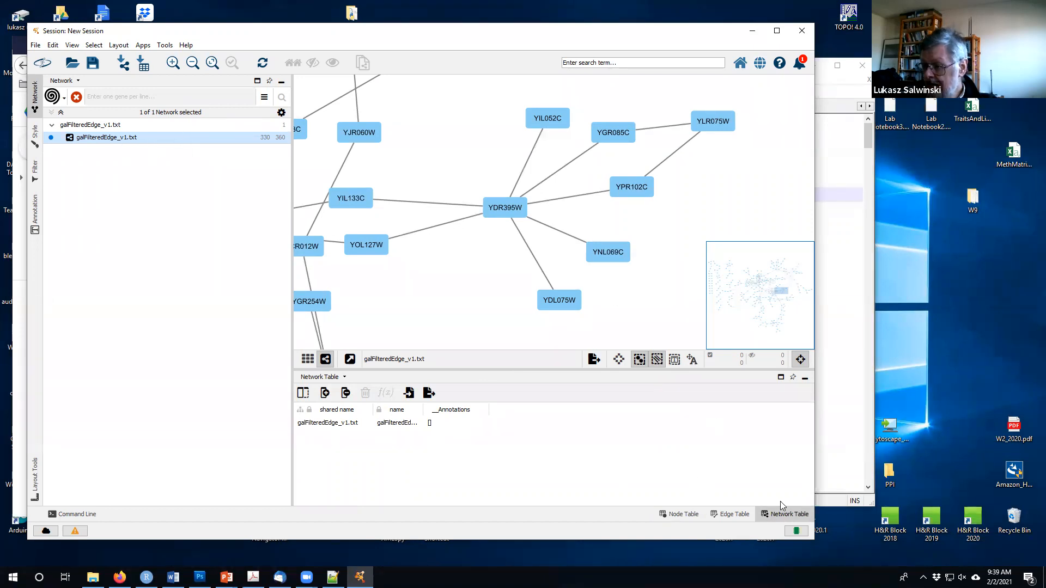
pyautogui.click(726, 518)
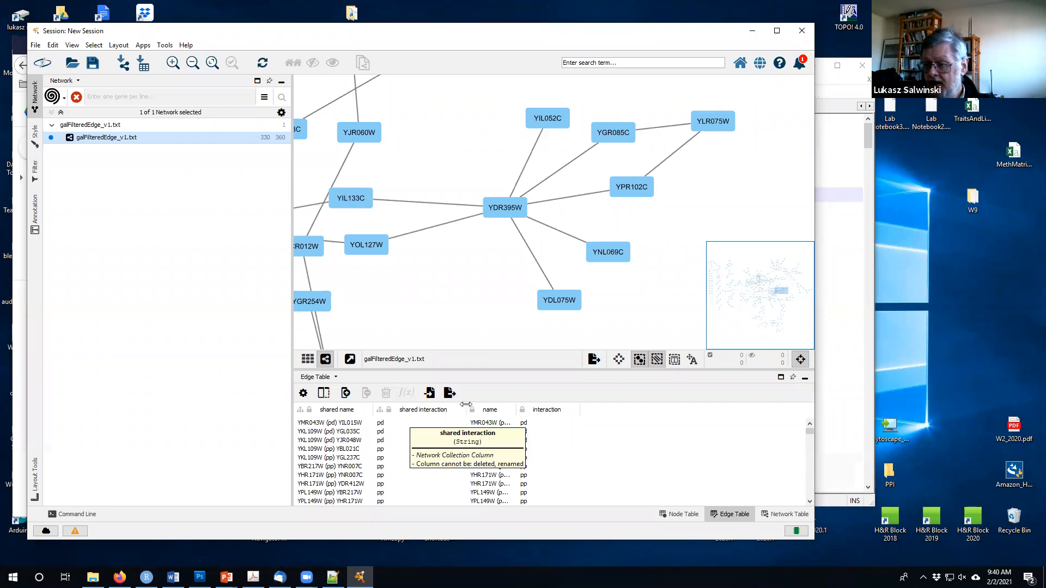
pyautogui.moveTo(516, 410); pyautogui.dragTo(570, 407)
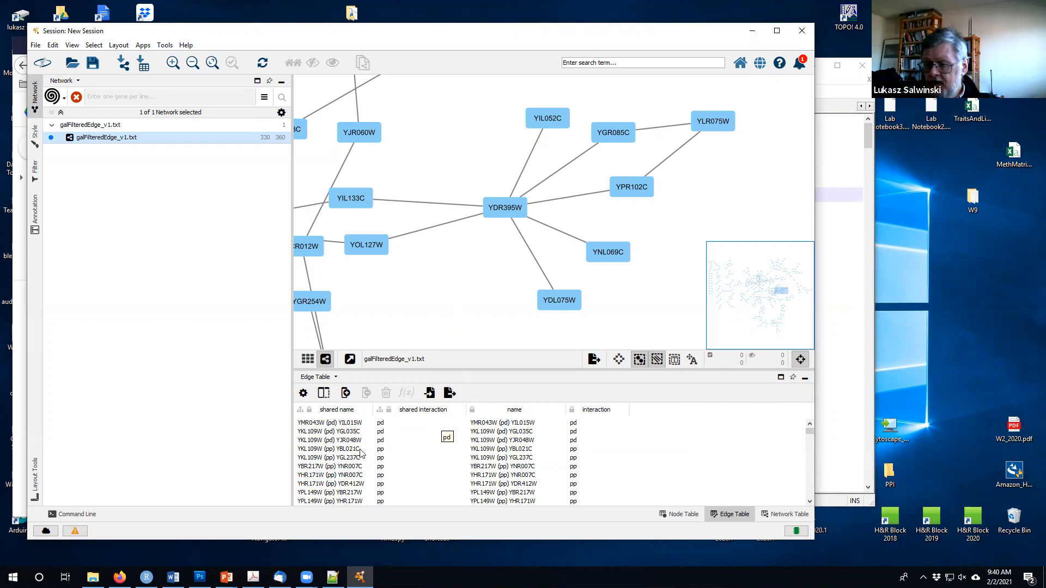
pyautogui.moveTo(811, 432)
pyautogui.mouseDown()
pyautogui.moveTo(811, 479)
pyautogui.moveTo(816, 412)
pyautogui.mouseUp()
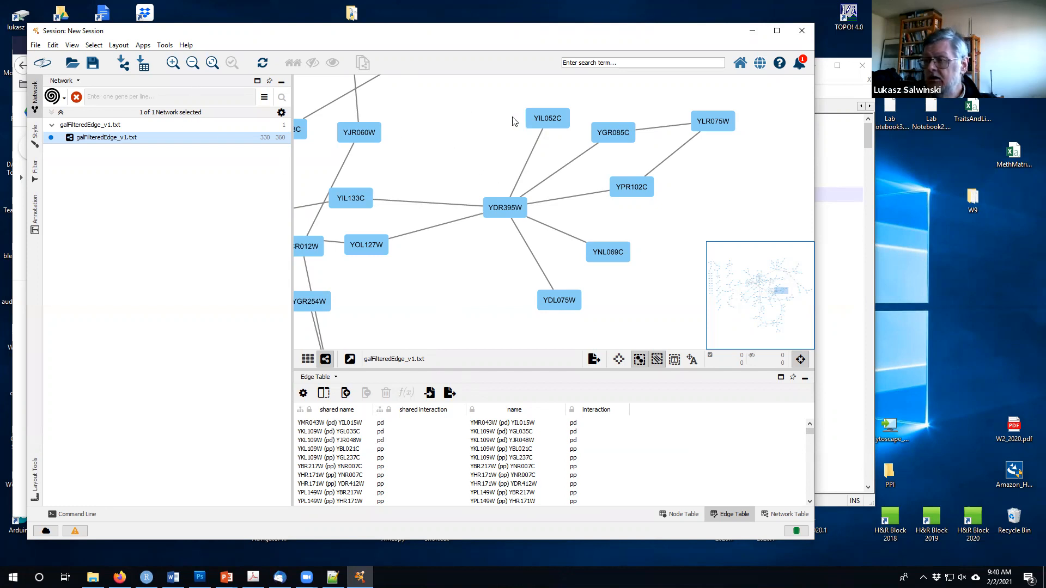
# Box-select YDR395W with YIL052C, YGR085C, YLR075W and YPR102C, review their rows in the enlarged edge and node tables, and clear the selection.
pyautogui.moveTo(478, 94); pyautogui.dragTo(753, 226)
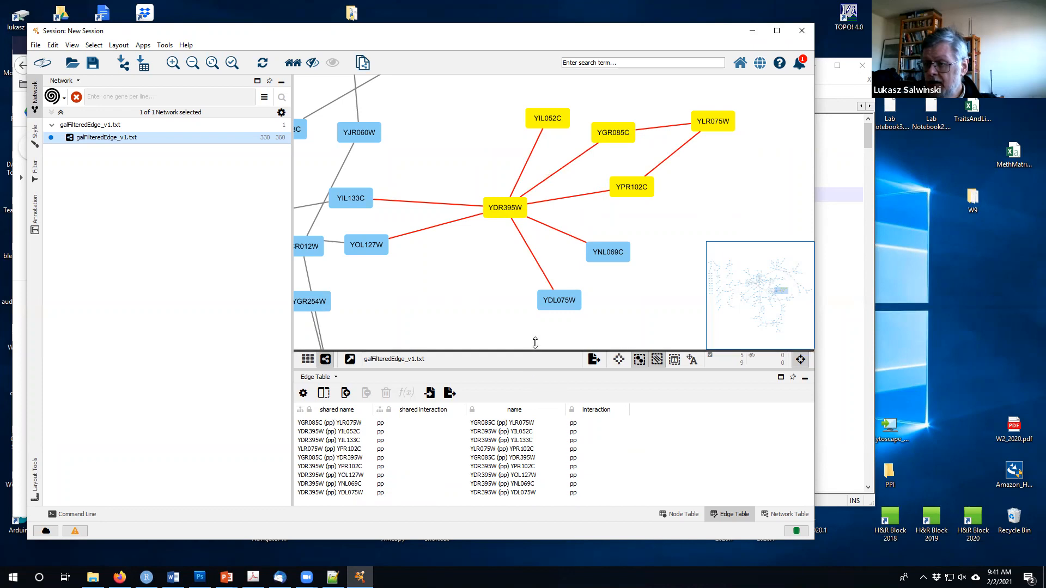
pyautogui.moveTo(535, 342); pyautogui.dragTo(534, 316)
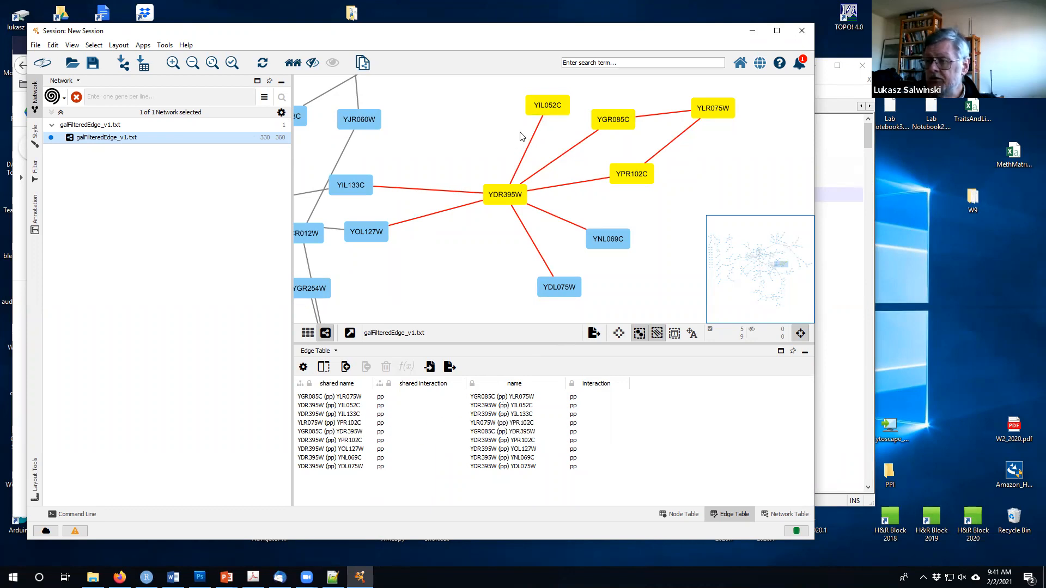
pyautogui.click(684, 514)
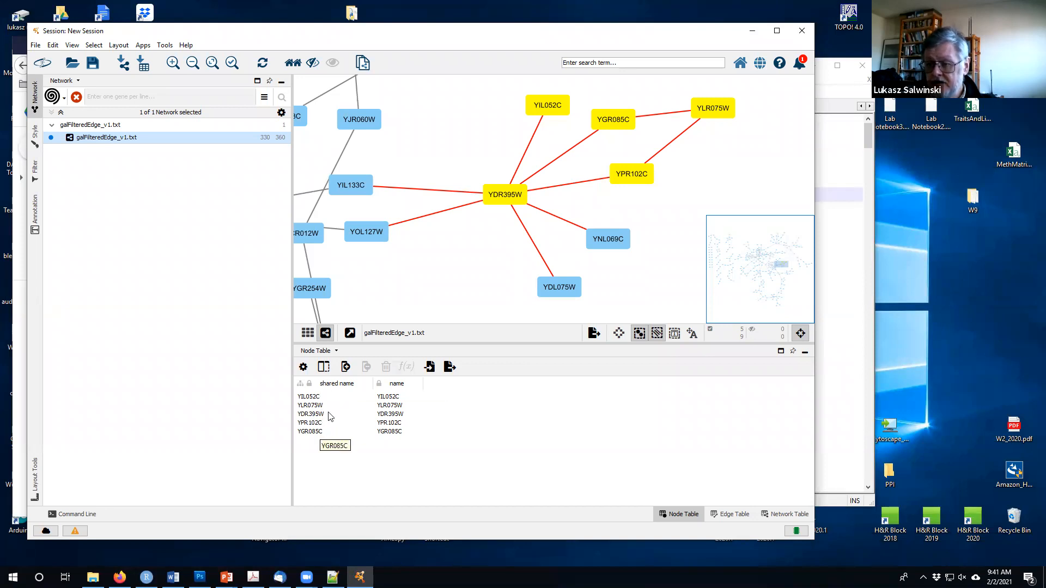
pyautogui.click(435, 257)
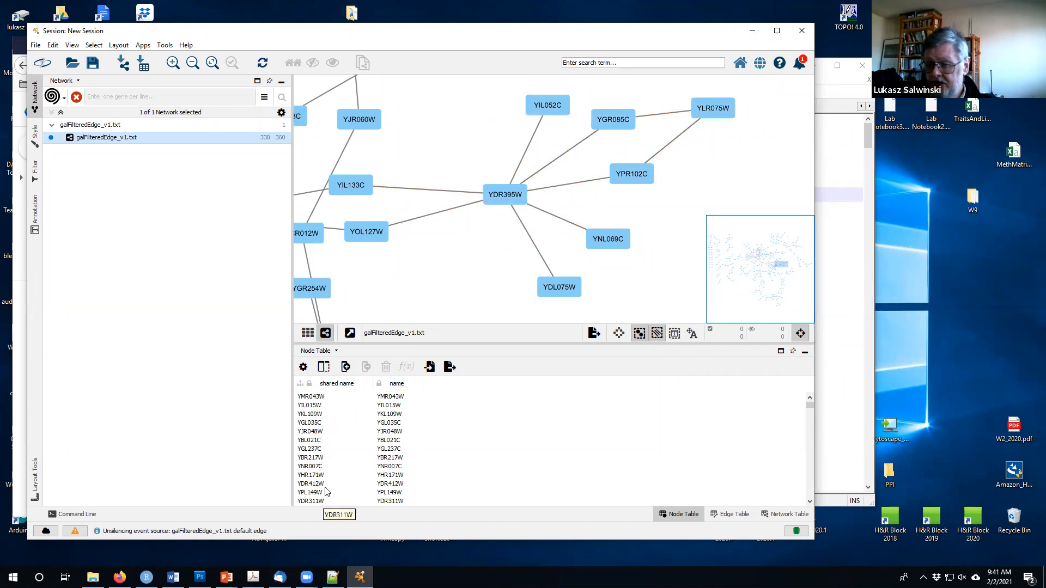
# Look up the YDR395W–YIL052C edge in the Edge Table and the YDR395W node in the Node Table, and clear the selection.
pyautogui.click(525, 155)
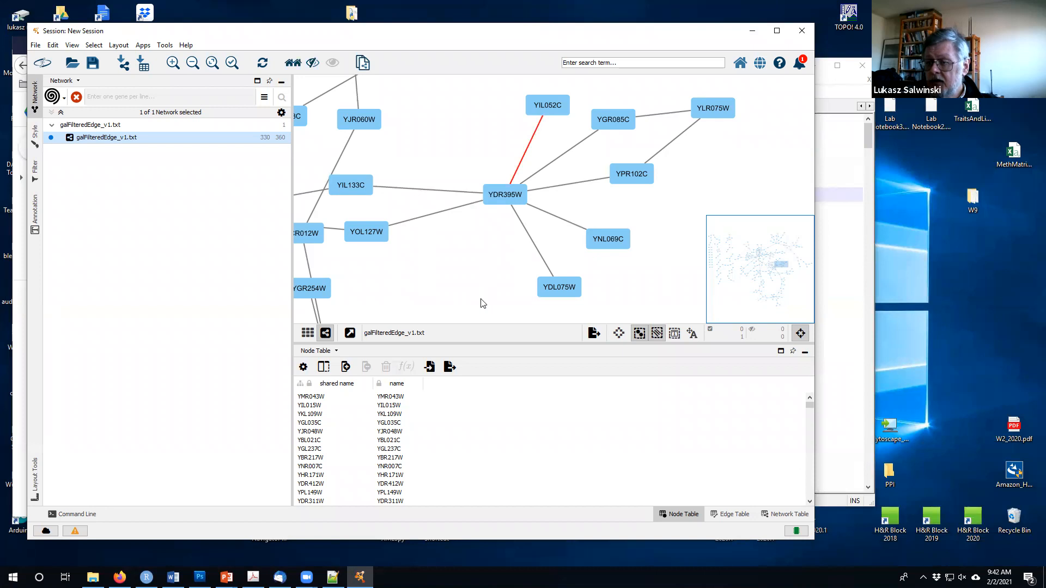
pyautogui.click(745, 516)
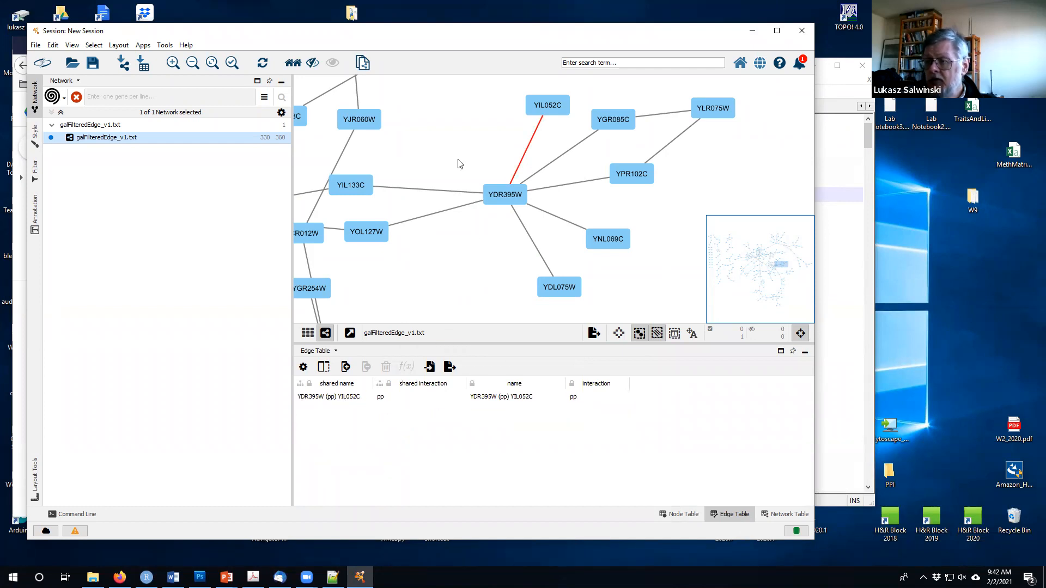
pyautogui.click(512, 138)
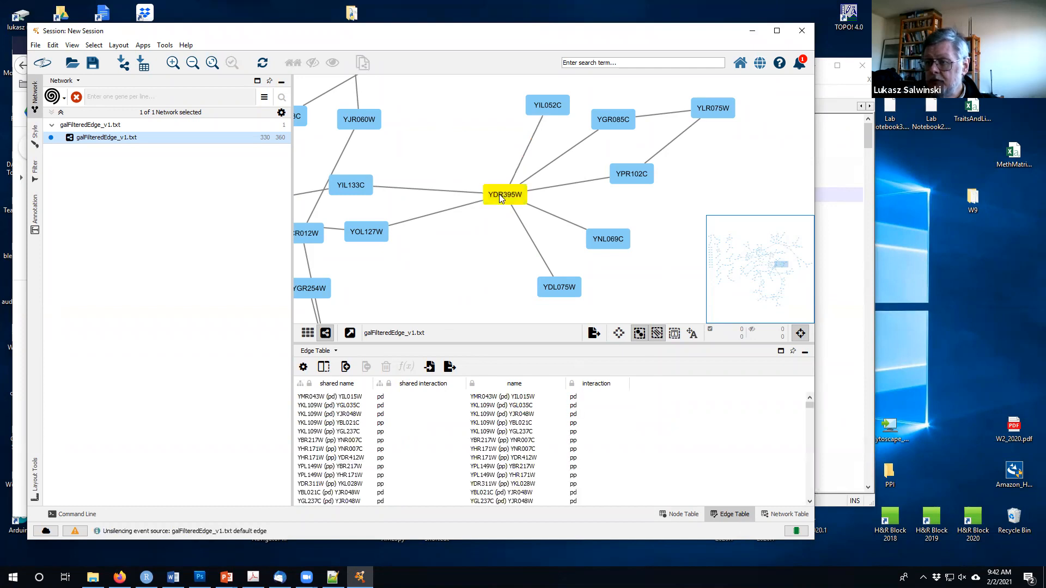
pyautogui.click(687, 514)
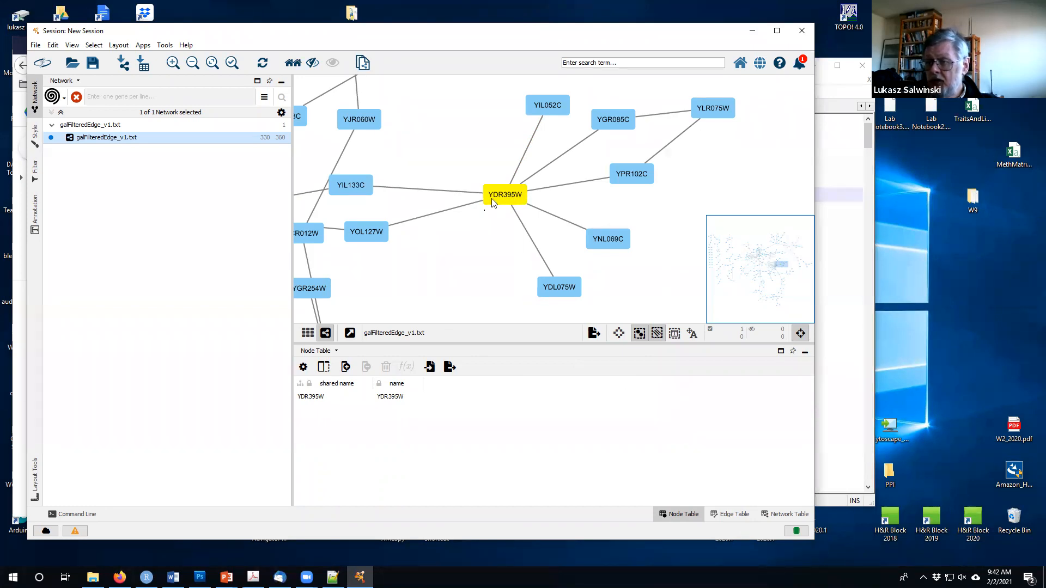
pyautogui.click(445, 159)
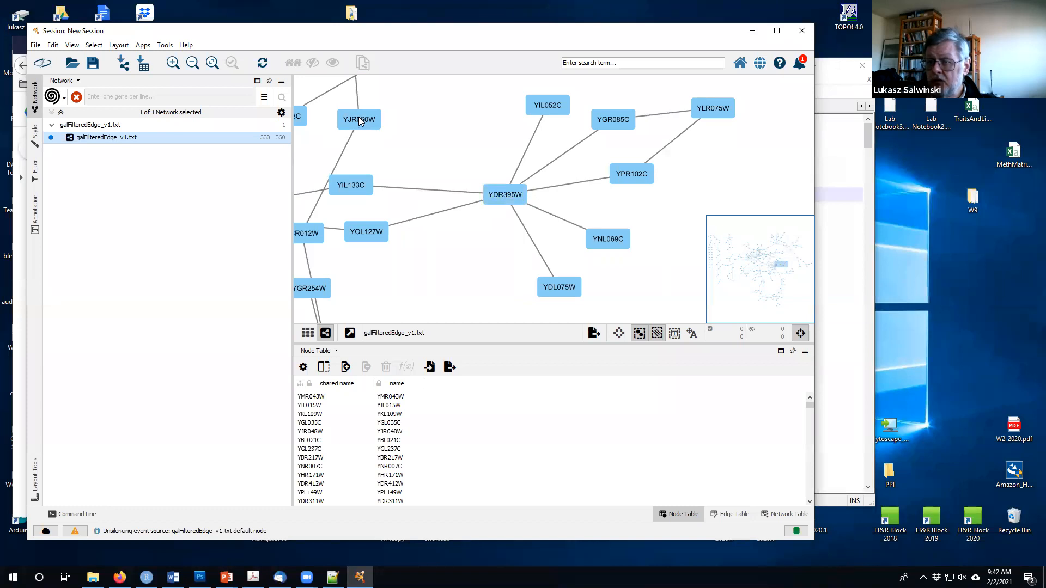
# Select YJR060W, add YIL052C and YGR085C to the selection, check their Node Table rows, and deselect everything.
pyautogui.click(358, 118)
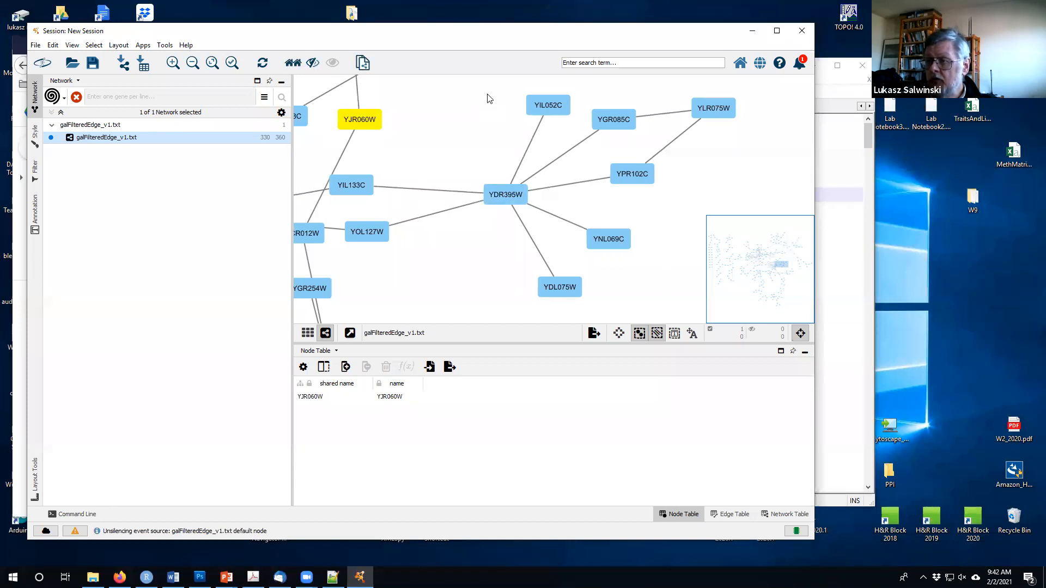
pyautogui.moveTo(492, 87); pyautogui.dragTo(646, 130)
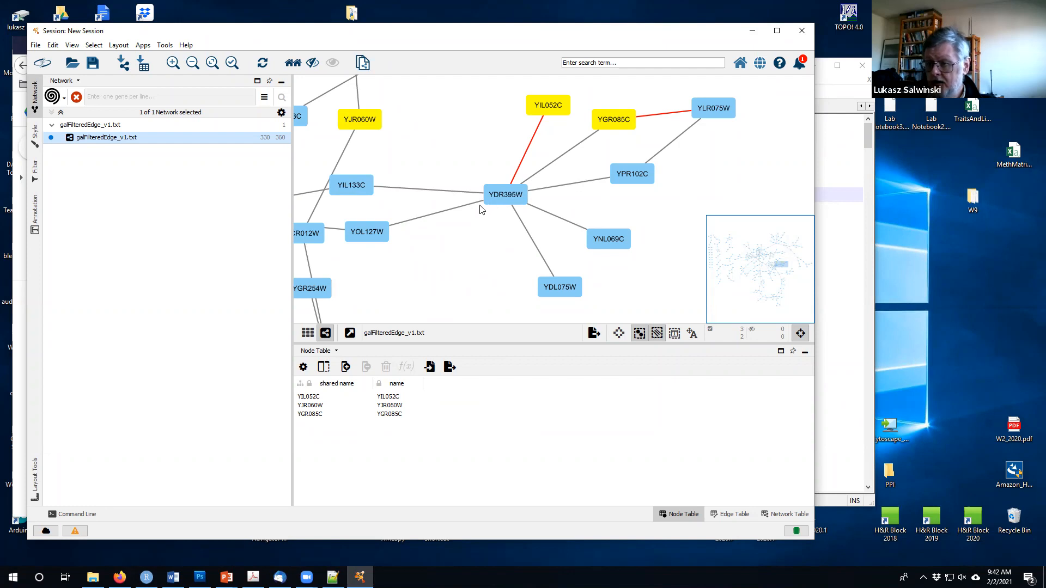
pyautogui.click(443, 136)
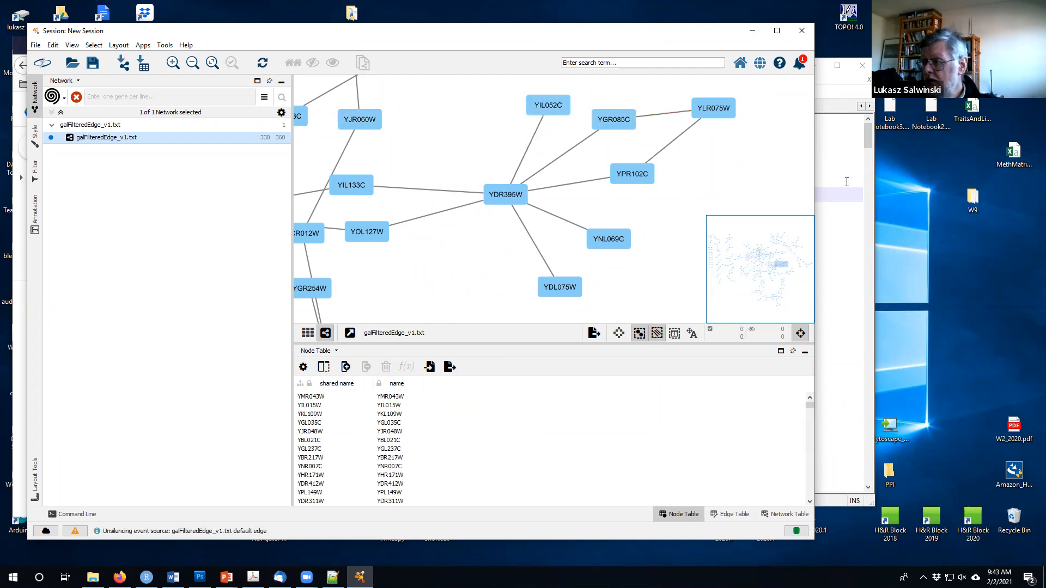
# Switch to Notepad++, open galFilteredNode_v1.txt from the PPI folder on the Desktop, and widen the window.
pyautogui.click(867, 139)
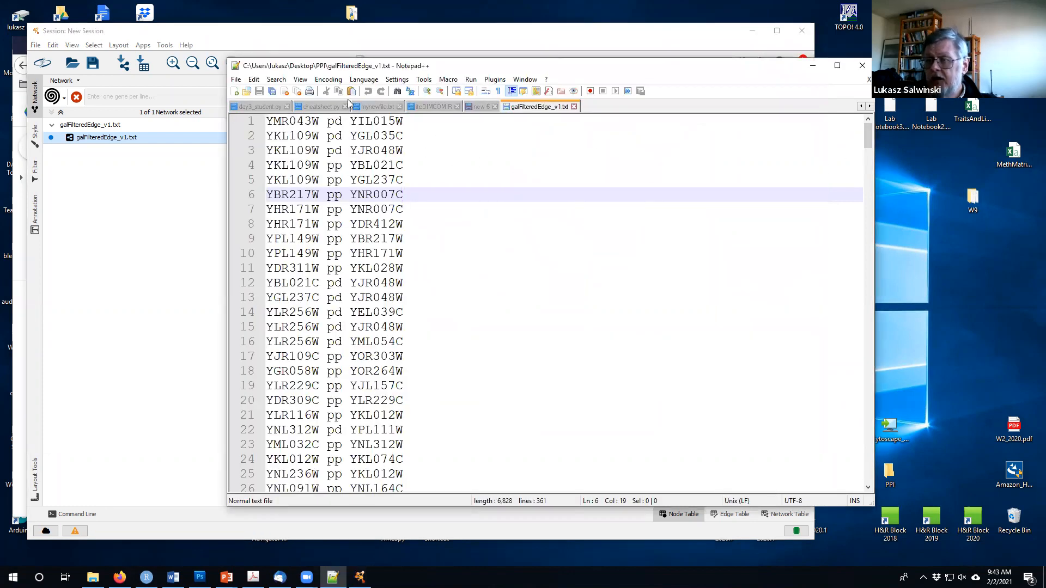
pyautogui.click(245, 80)
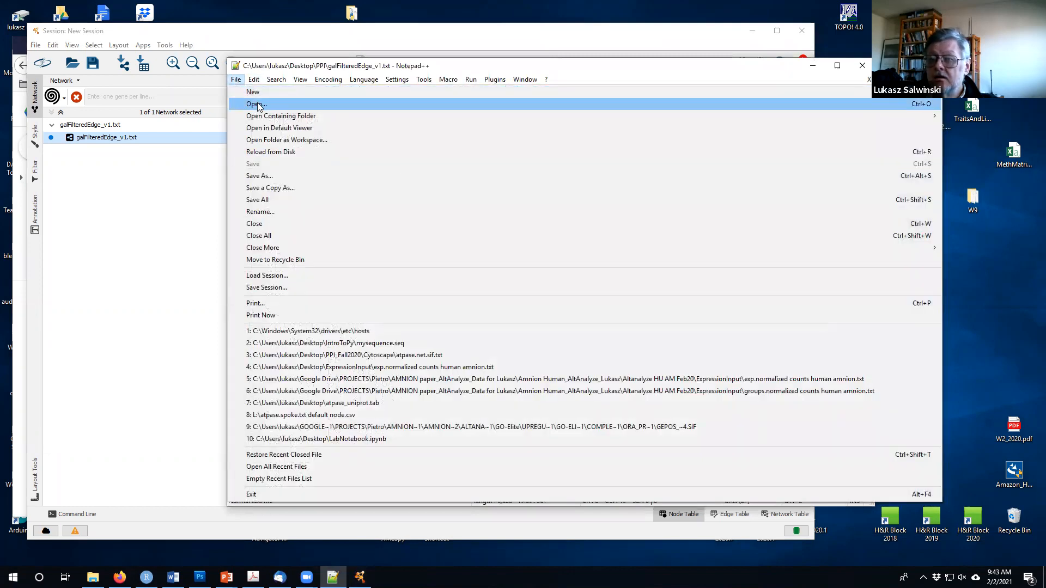
pyautogui.click(254, 103)
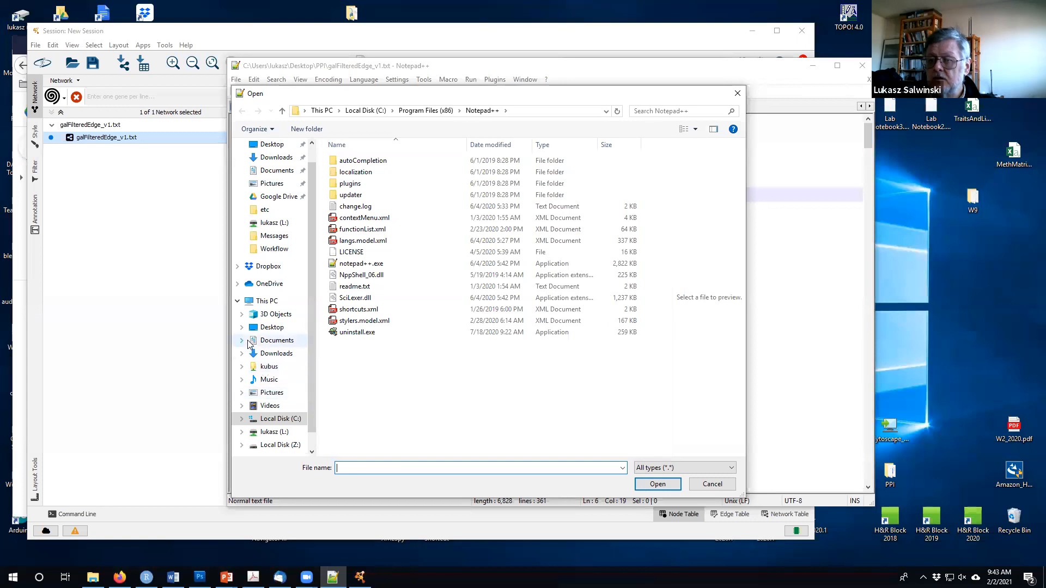
pyautogui.click(271, 144)
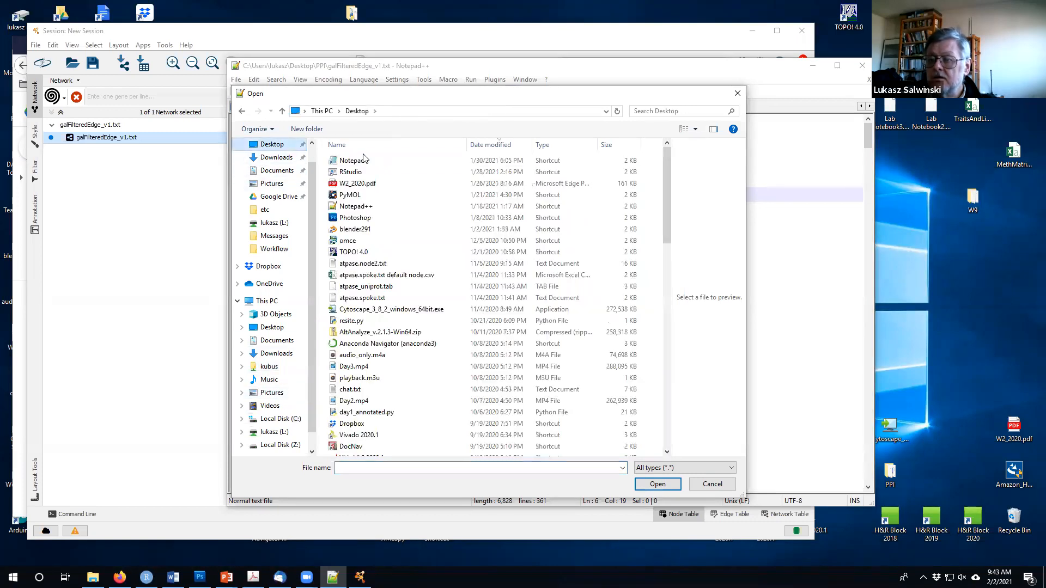
pyautogui.moveTo(667, 184); pyautogui.dragTo(677, 406)
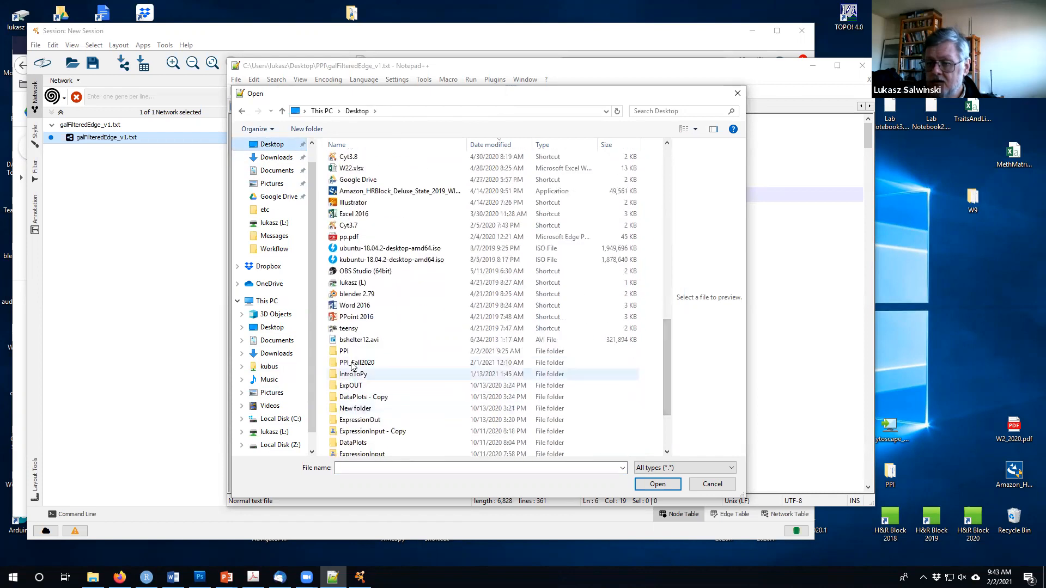
pyautogui.doubleClick(336, 354)
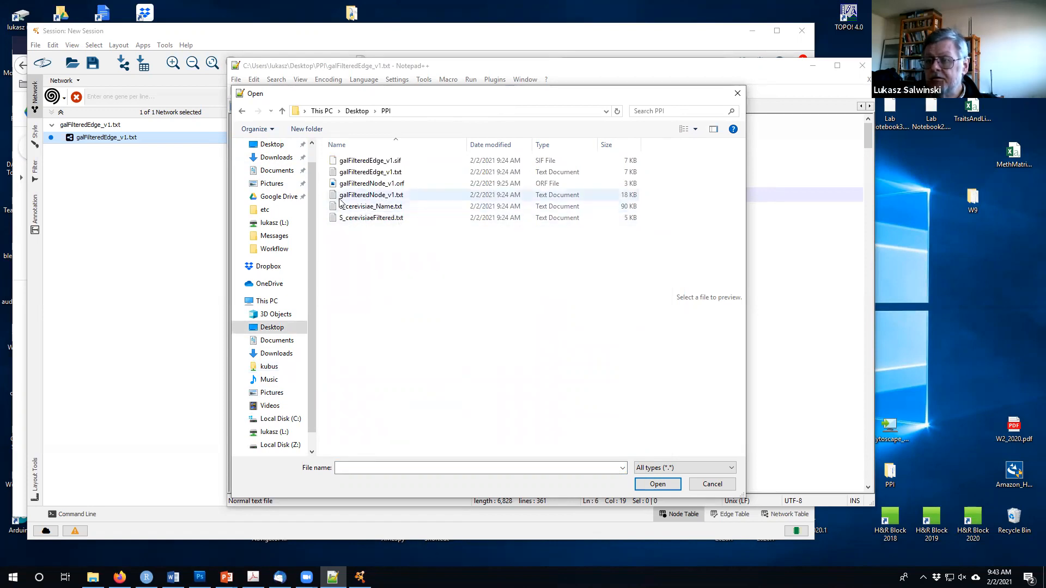
pyautogui.click(396, 196)
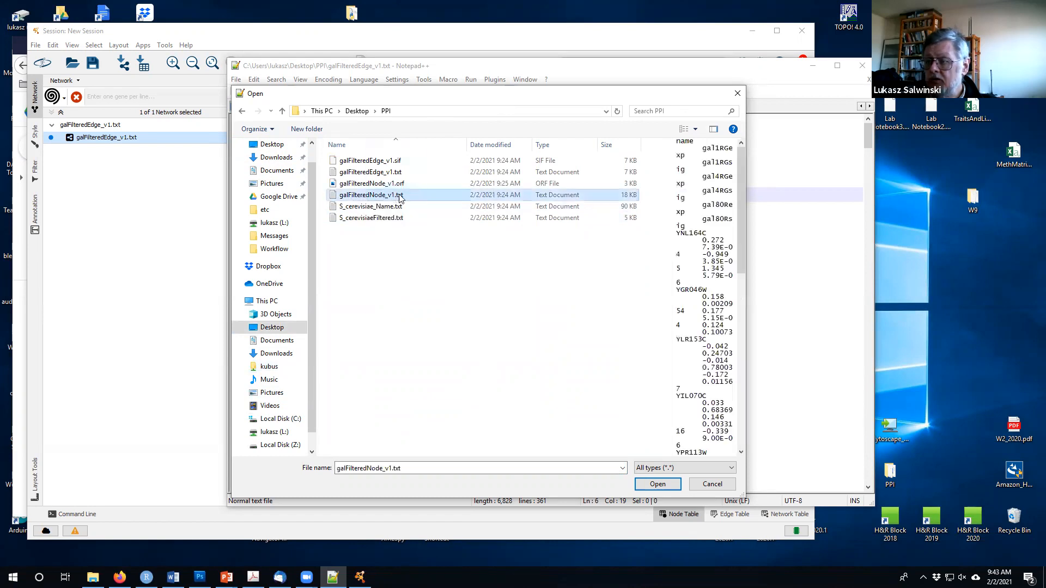
pyautogui.click(656, 484)
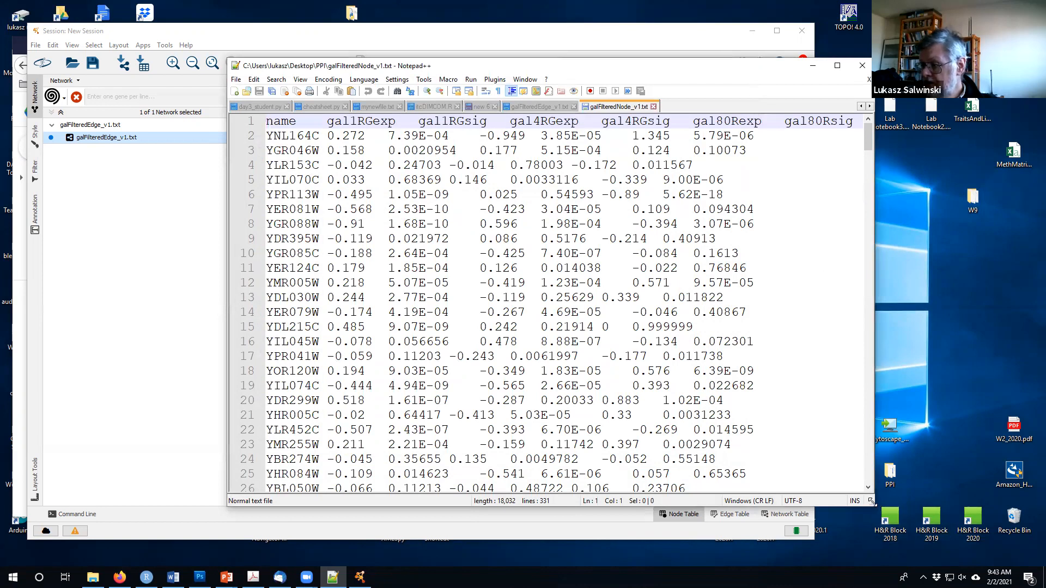
pyautogui.moveTo(872, 503); pyautogui.dragTo(962, 507)
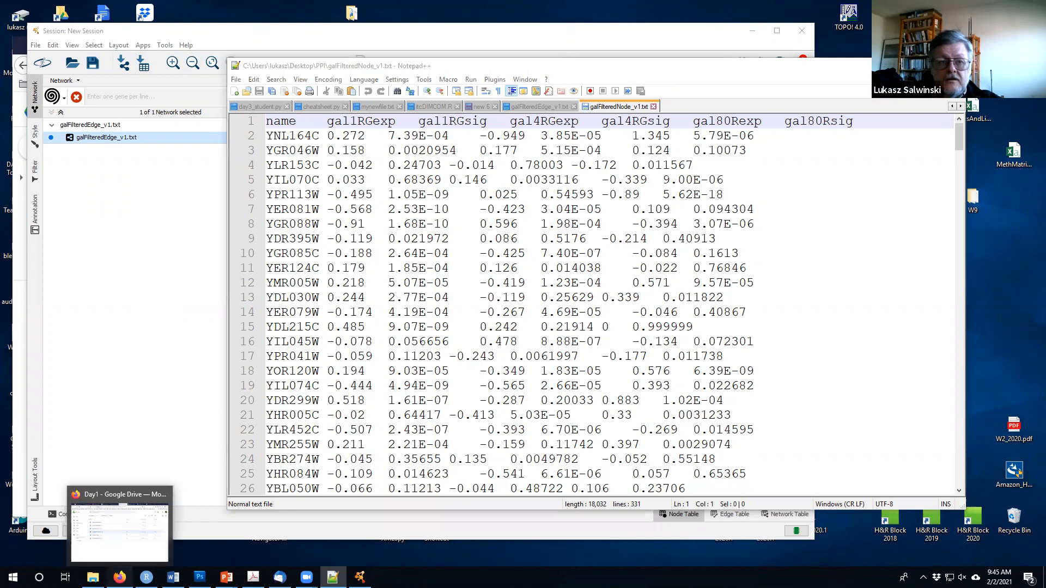
# Switch to Firefox and search the web in a new tab for "cutoscape select region mac".
pyautogui.click(119, 577)
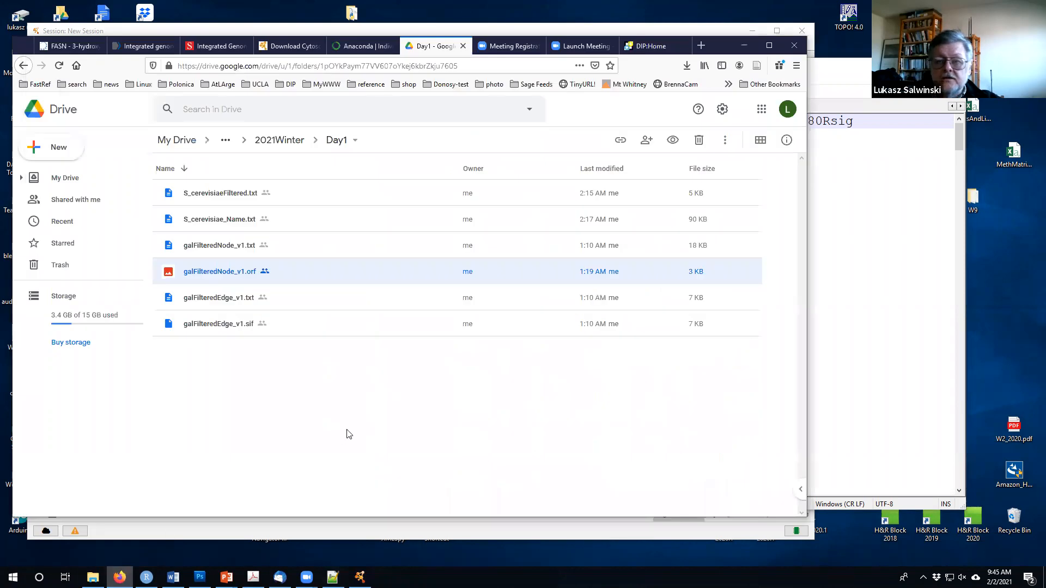
pyautogui.click(701, 46)
pyautogui.click(310, 143)
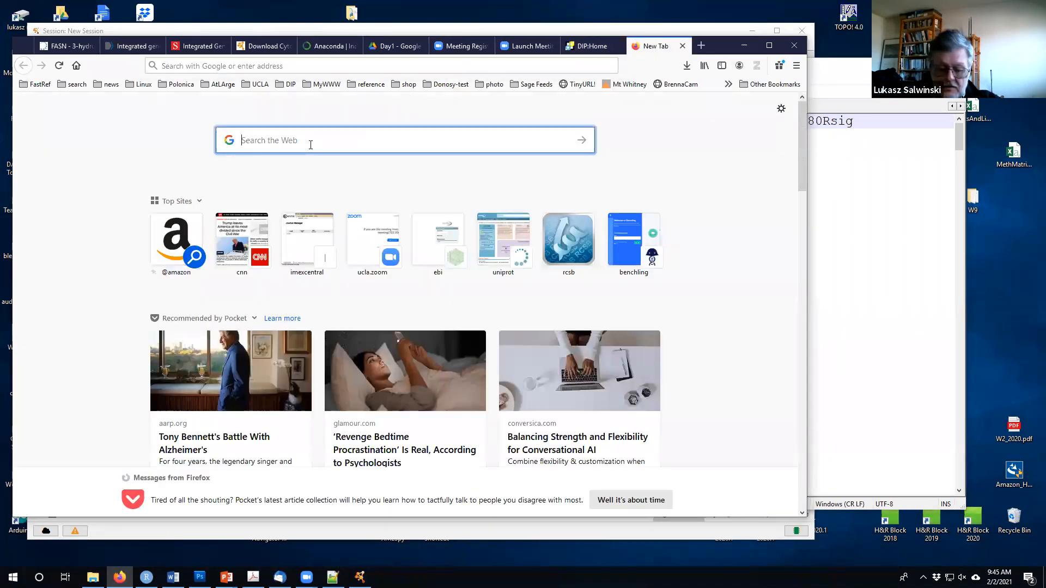
pyautogui.write('cutosca')
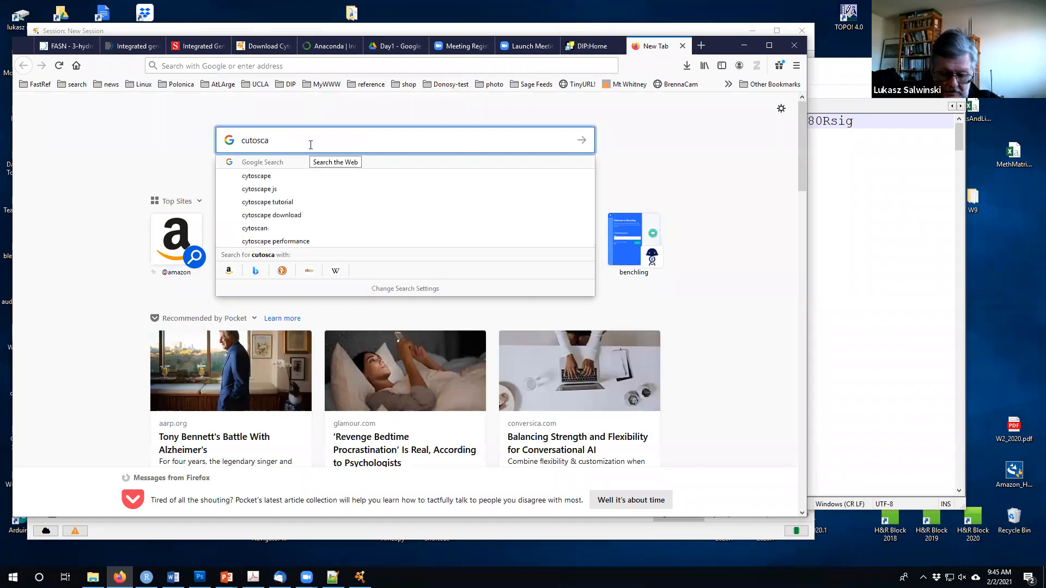
pyautogui.write('pe select')
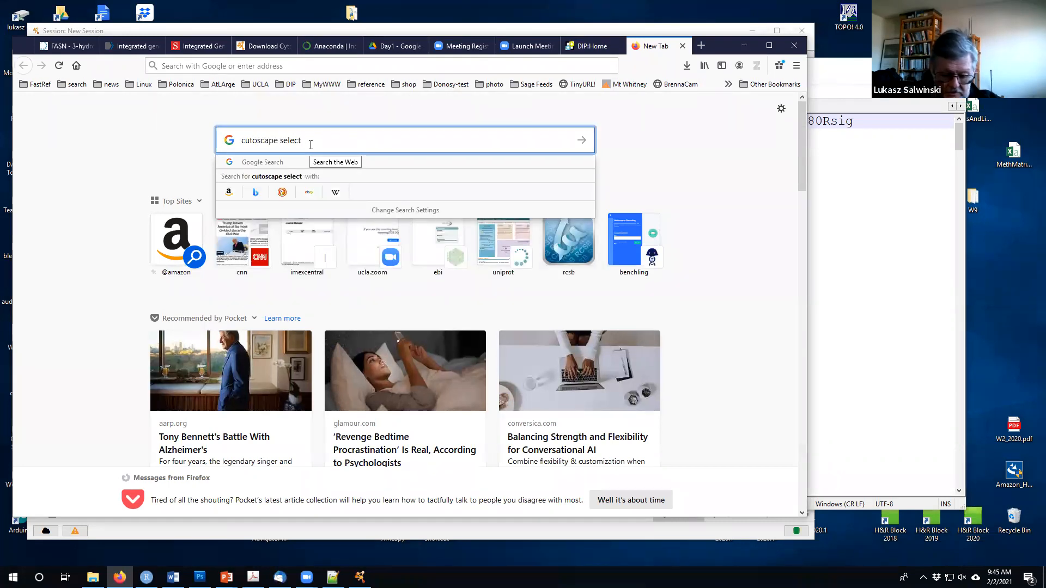
pyautogui.write('  region')
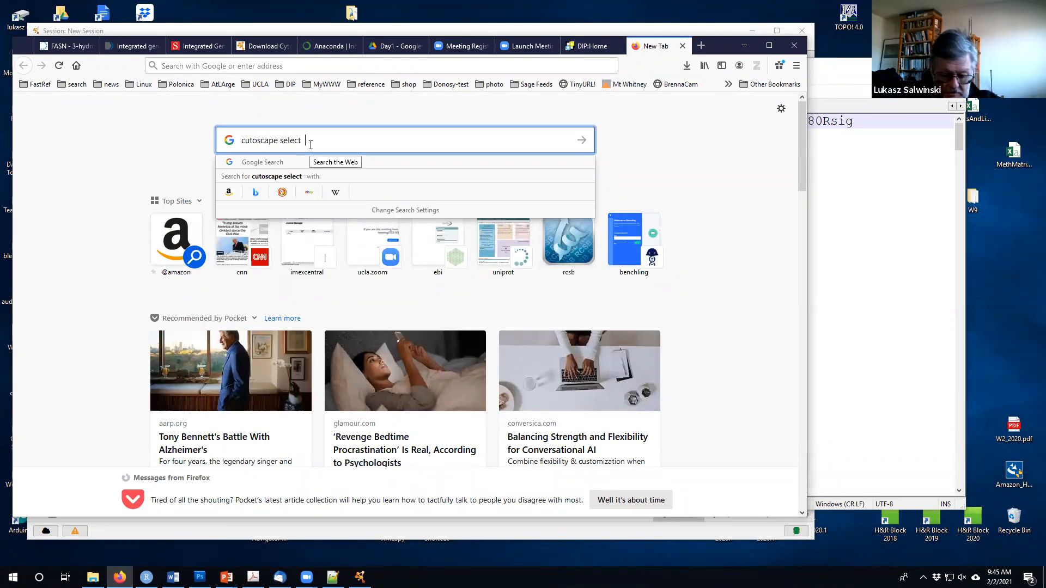
pyautogui.write(' mac')
pyautogui.press('Return')
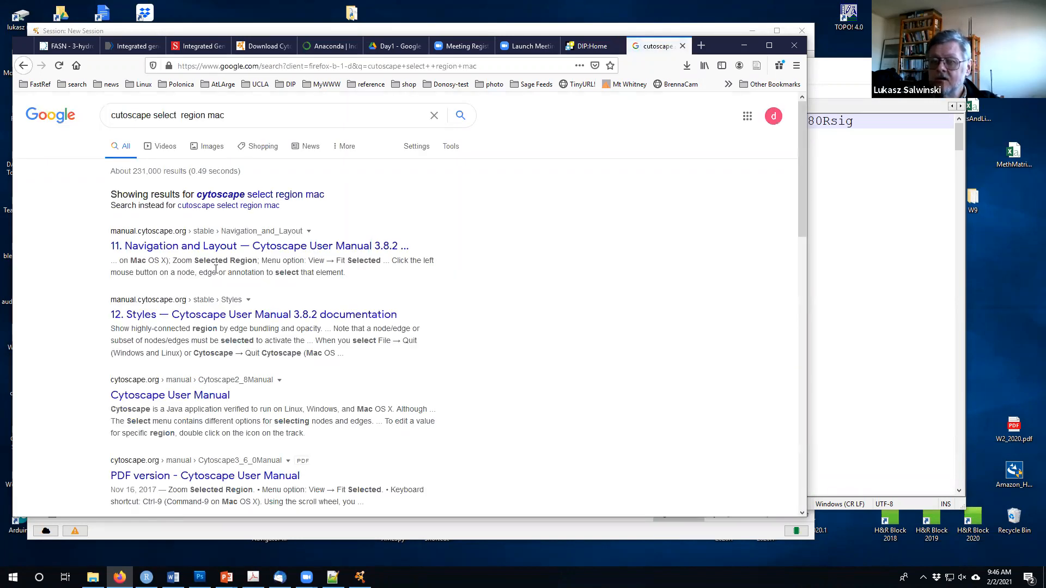
# Open the Cytoscape manual's Navigation and Layout page from the search results and read the zoom section for region selection help.
pyautogui.click(243, 250)
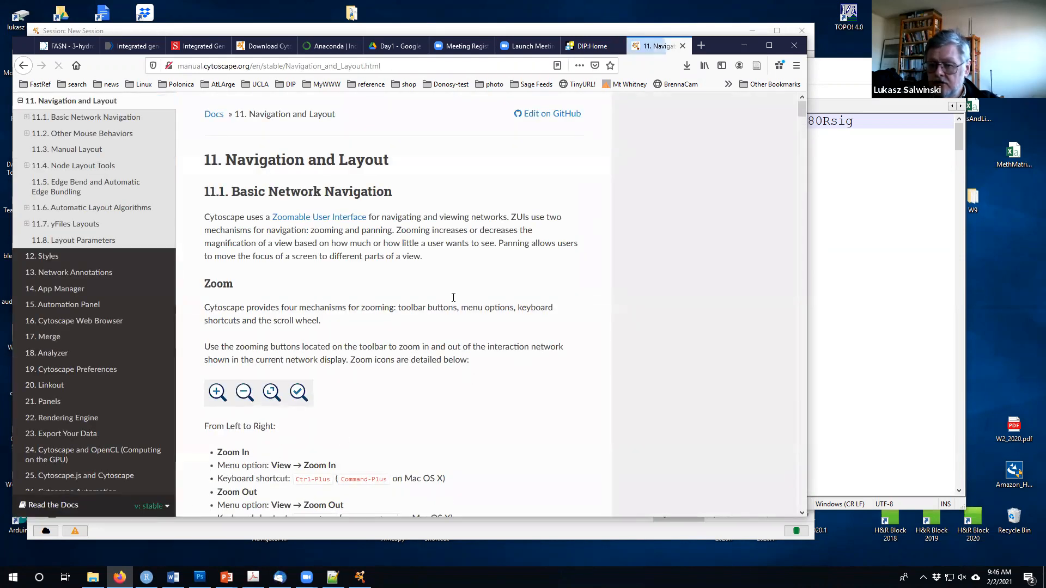
pyautogui.moveTo(802, 109); pyautogui.dragTo(804, 121)
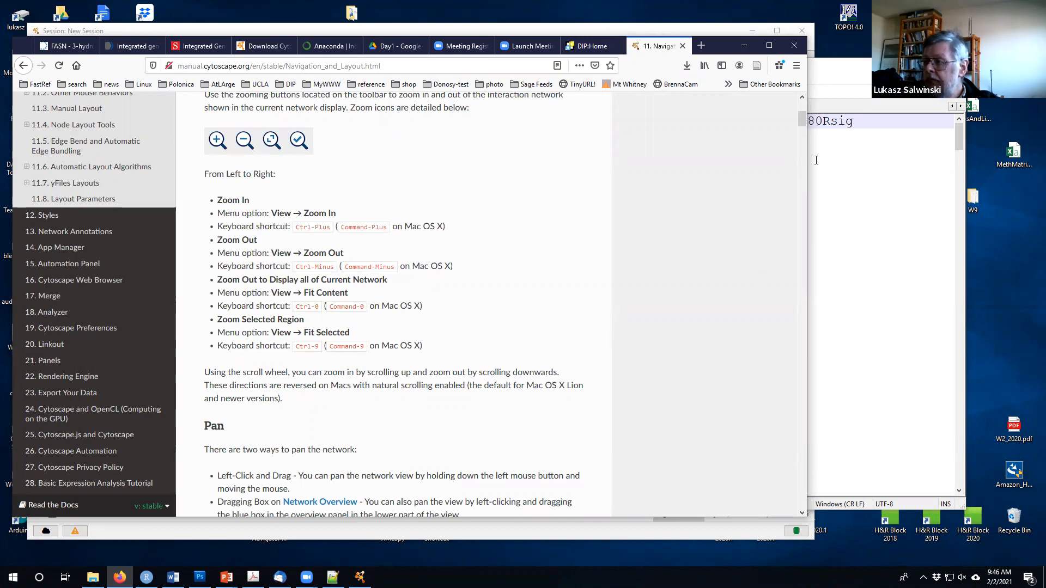
pyautogui.moveTo(799, 121); pyautogui.dragTo(797, 112)
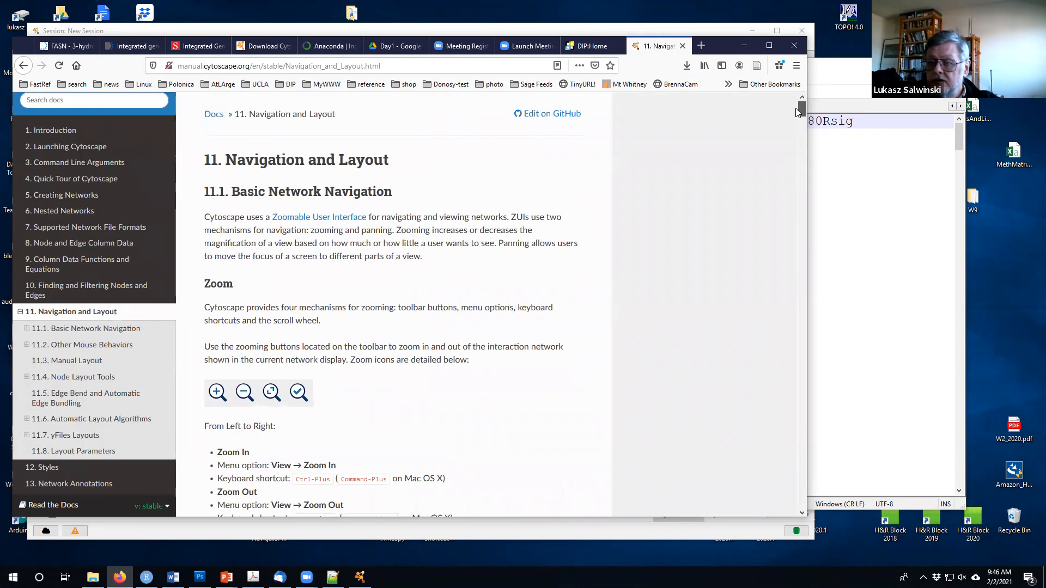
pyautogui.scroll(-1, 319, 280)
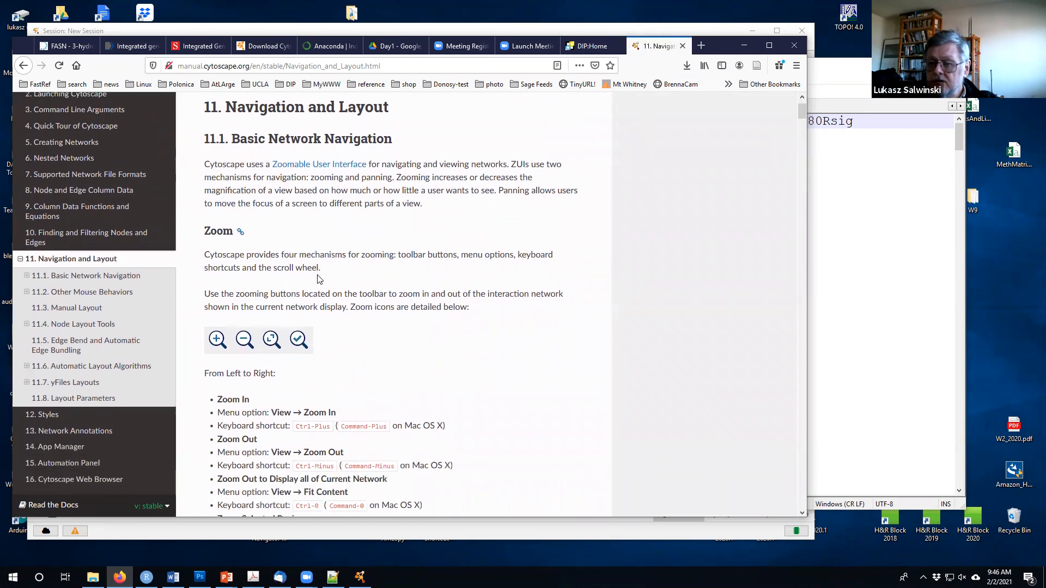
pyautogui.scroll(-3, 319, 279)
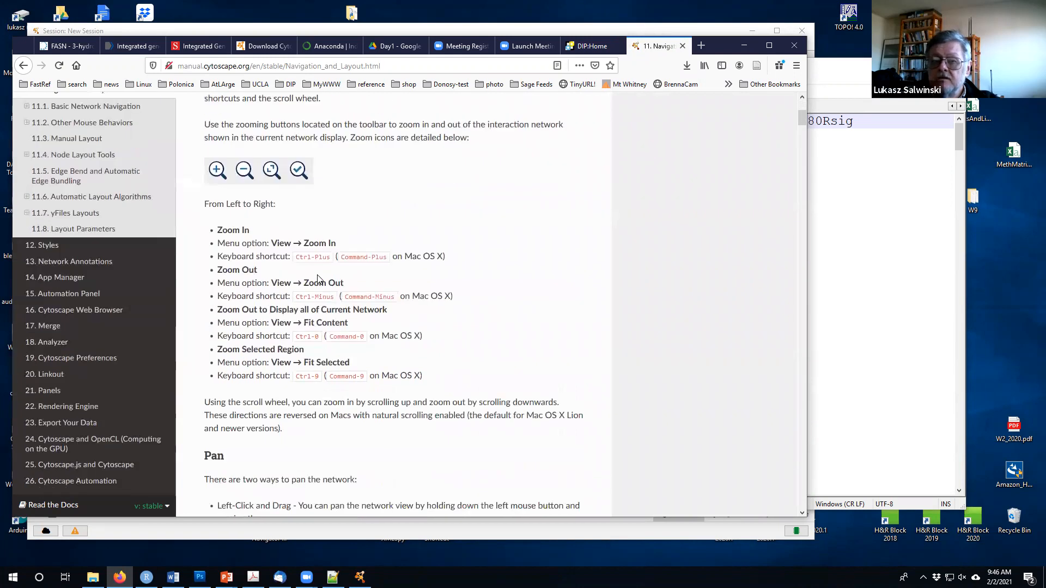
pyautogui.scroll(3, 319, 279)
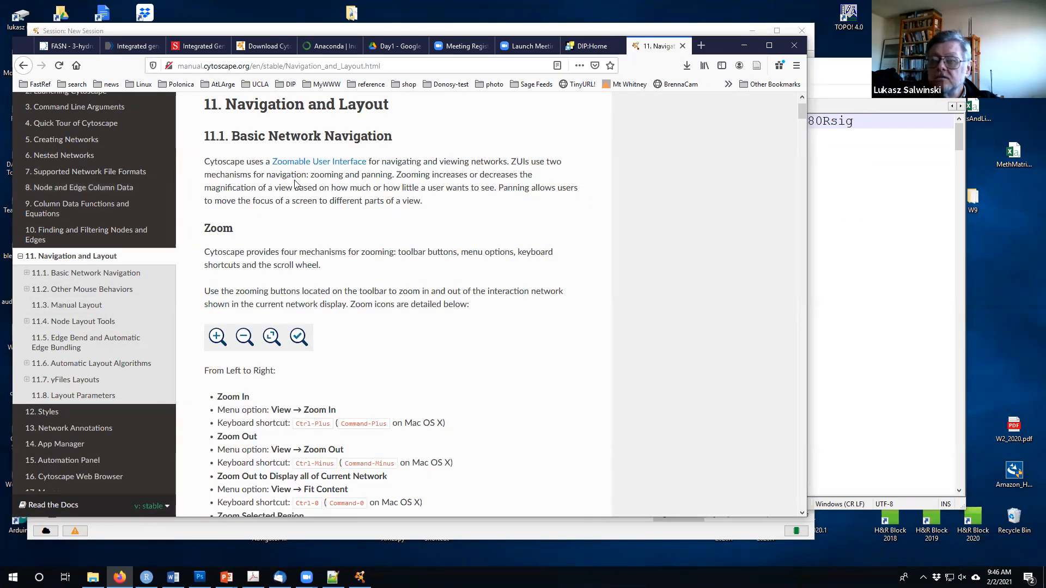
pyautogui.scroll(1, 295, 184)
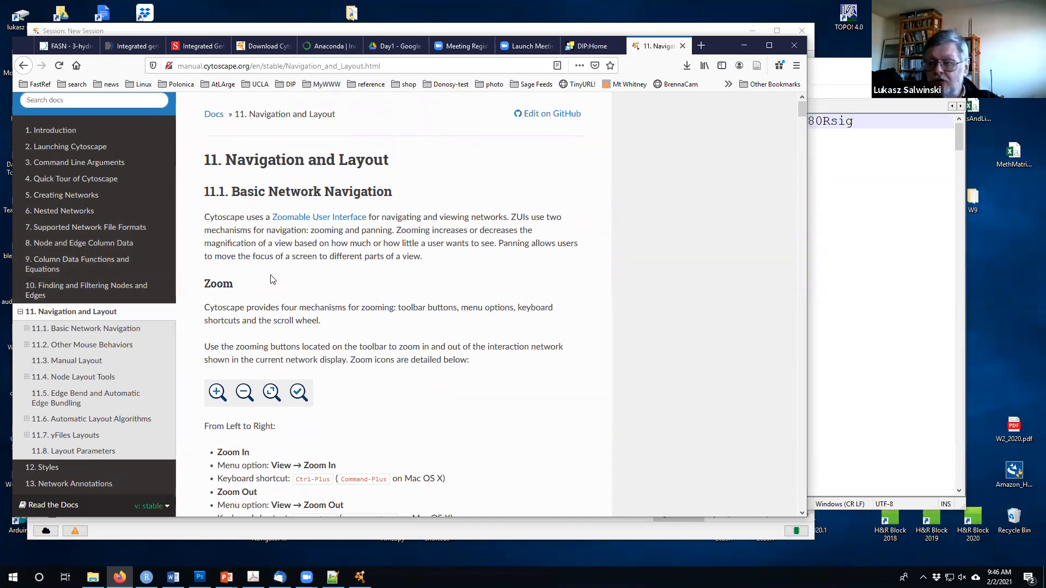
# Return to galFilteredNode_v1.txt in Notepad++ and highlight the header's data column names, then gal1RGexp alone, to examine the expression data.
pyautogui.click(744, 46)
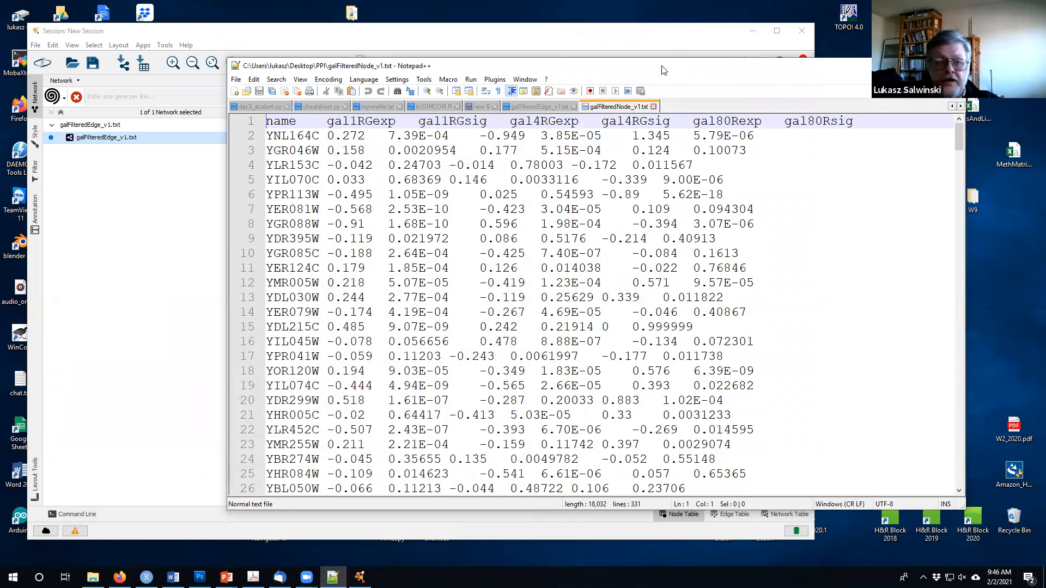
pyautogui.moveTo(663, 70); pyautogui.dragTo(641, 58)
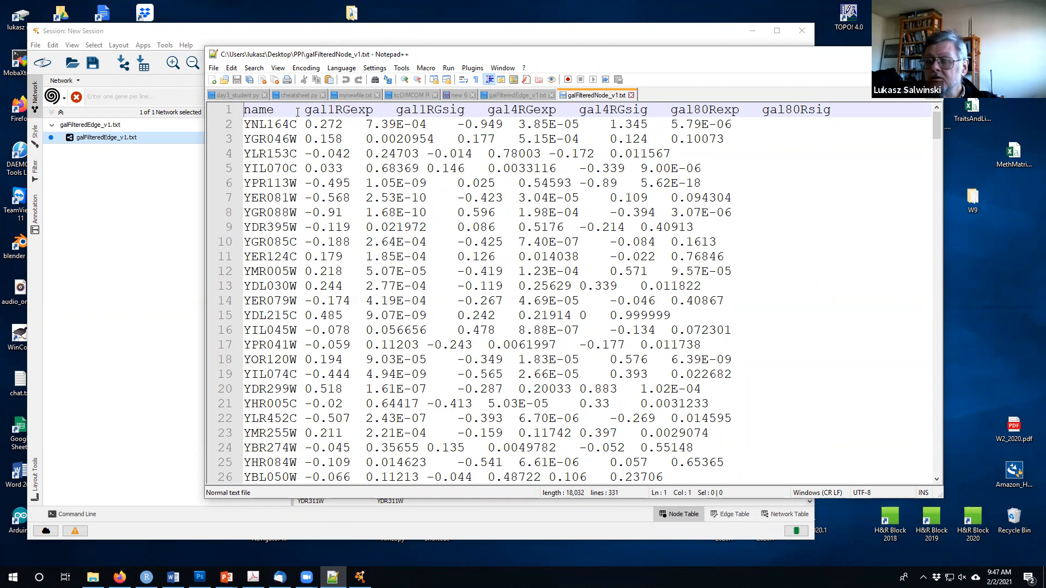
pyautogui.moveTo(297, 111); pyautogui.dragTo(792, 110)
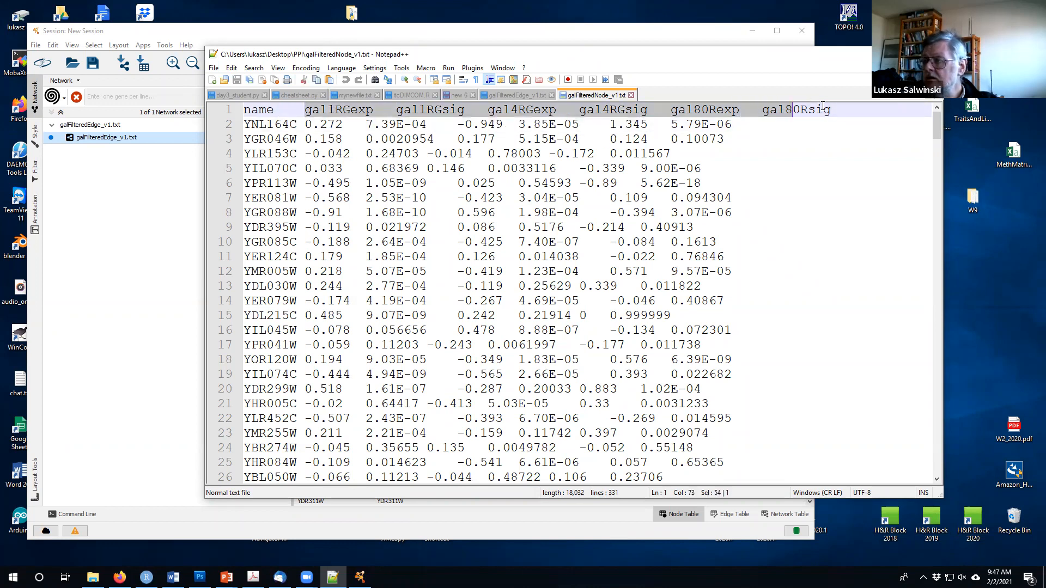
pyautogui.click(333, 124)
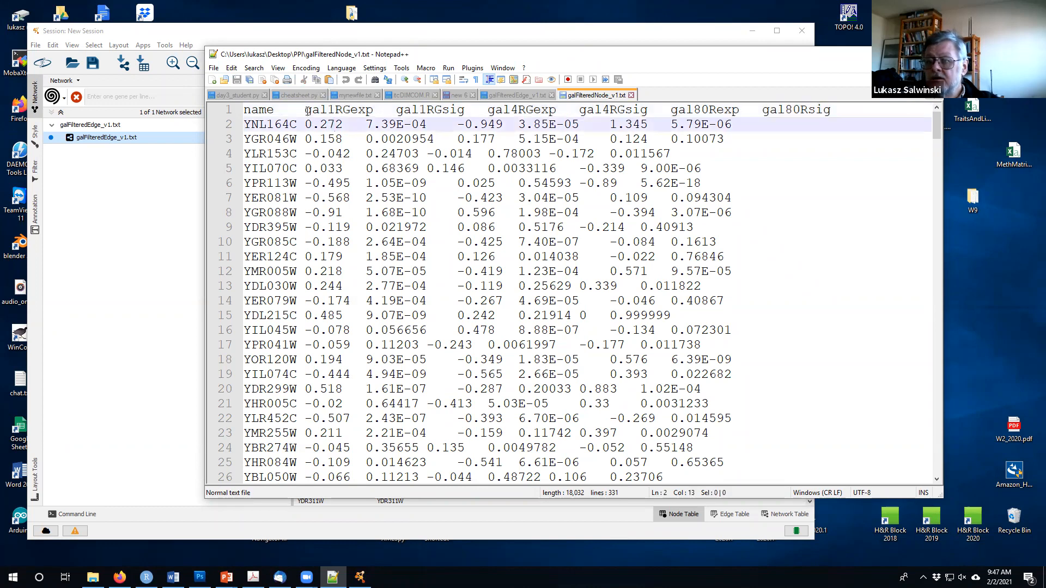
pyautogui.moveTo(305, 111); pyautogui.dragTo(370, 112)
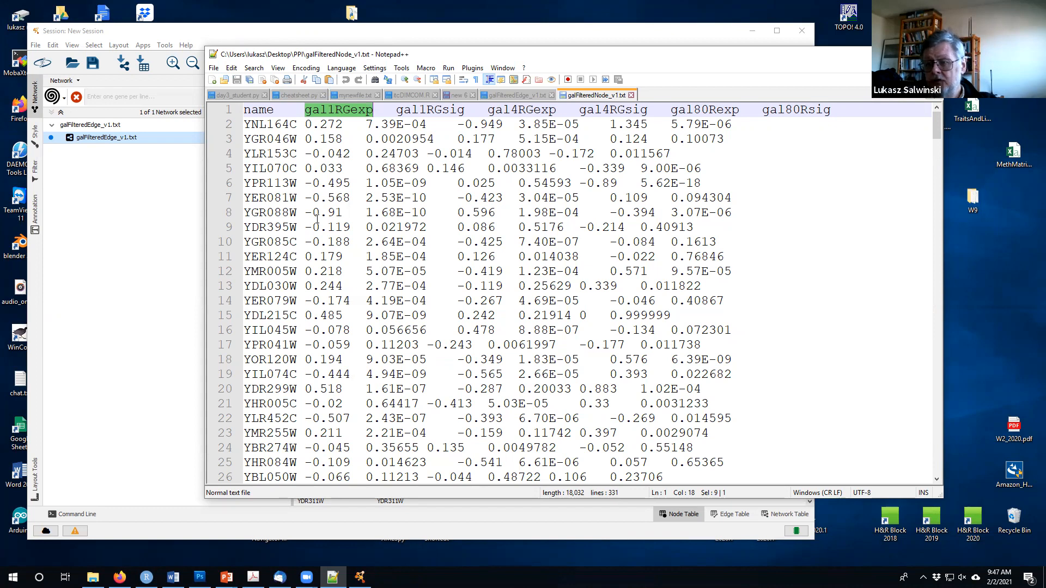
pyautogui.click(372, 171)
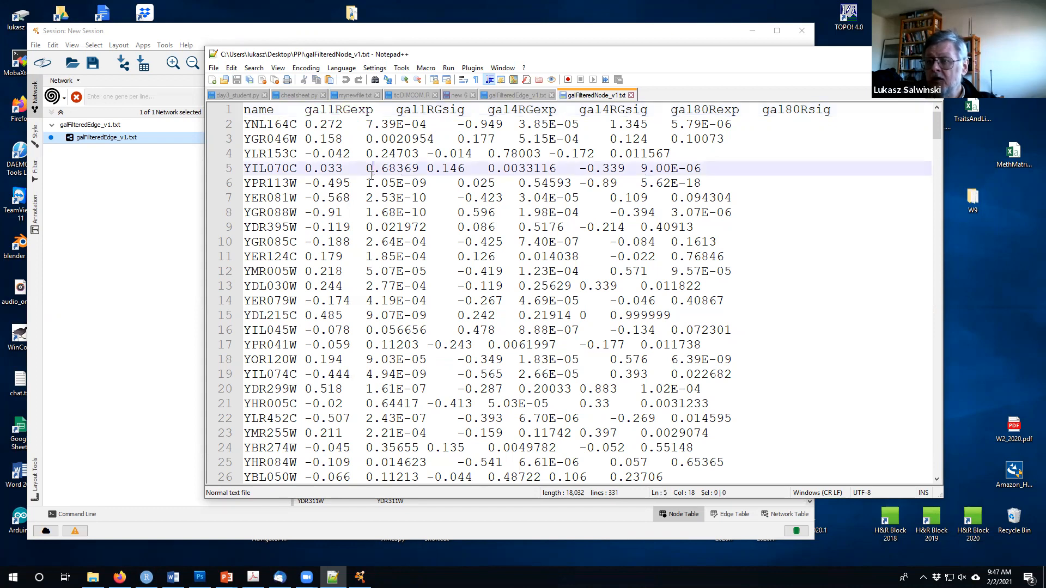
# Examine the gal1RGsig header and the gal1RGexp–gal1RGsig column pair by highlighting them, and move the text window aside.
pyautogui.doubleClick(399, 110)
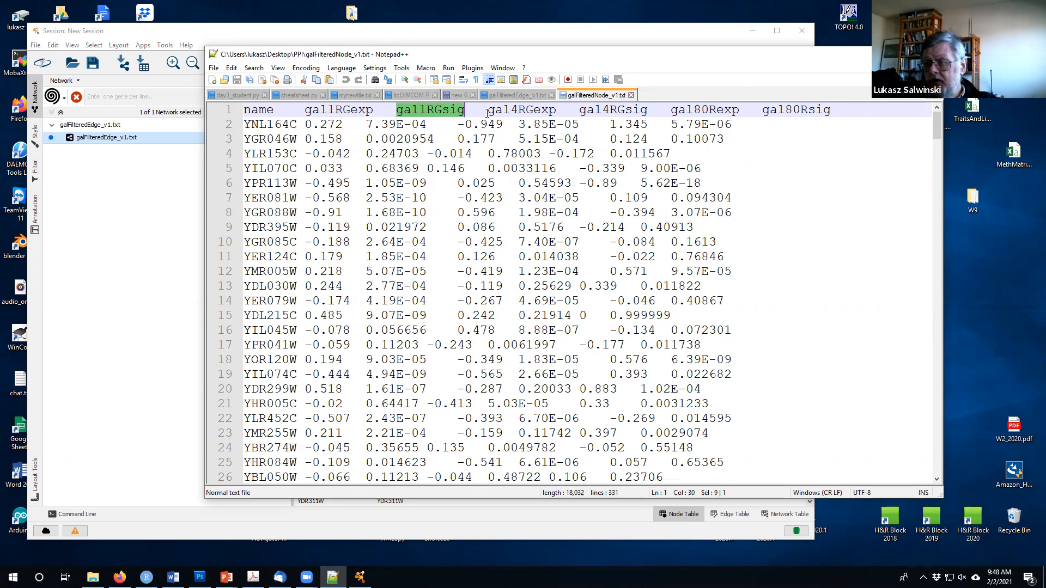
pyautogui.click(350, 134)
pyautogui.moveTo(306, 111); pyautogui.dragTo(465, 110)
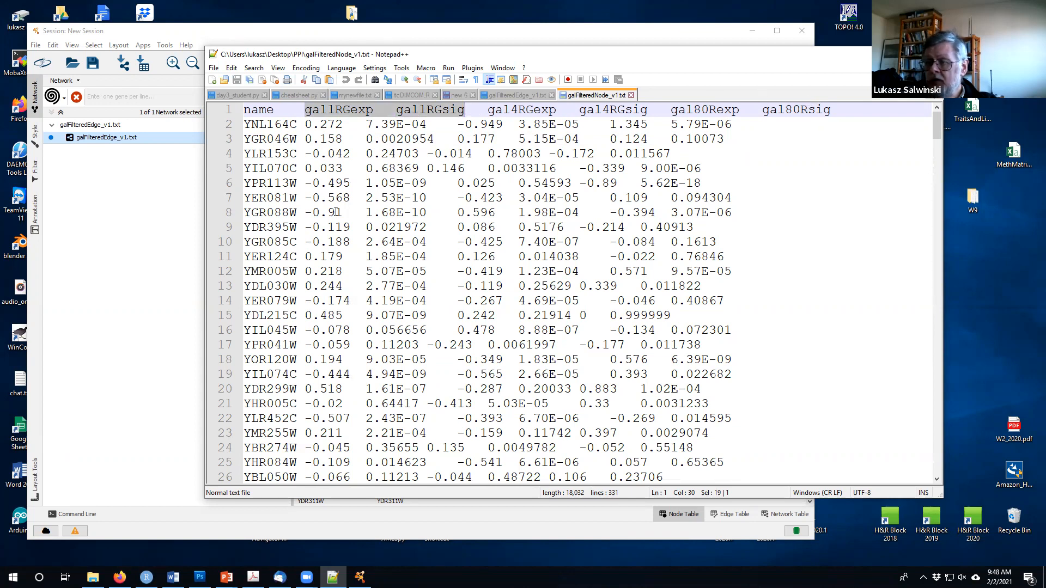
pyautogui.click(315, 197)
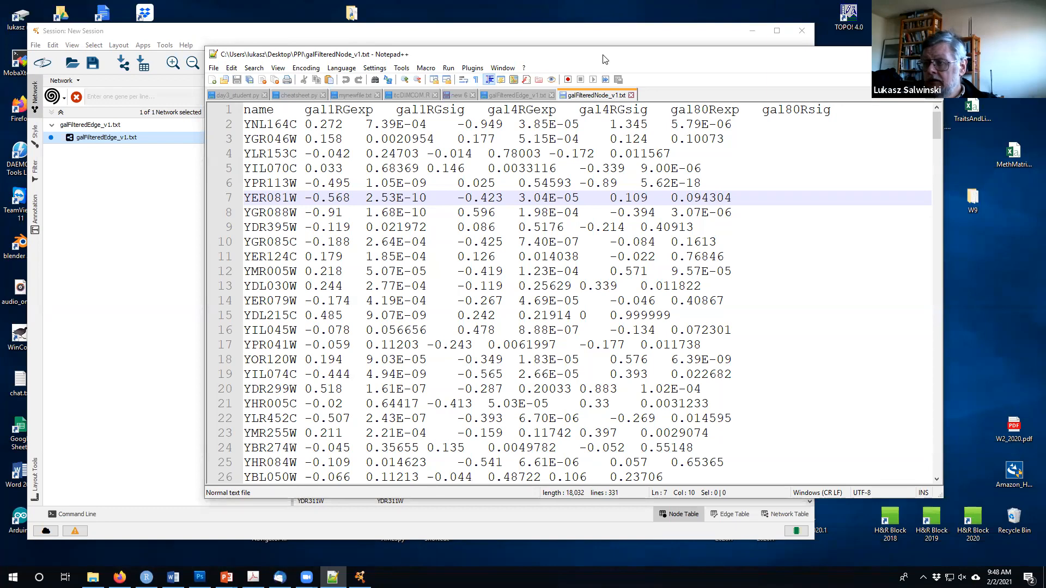
pyautogui.moveTo(603, 58); pyautogui.dragTo(665, 58)
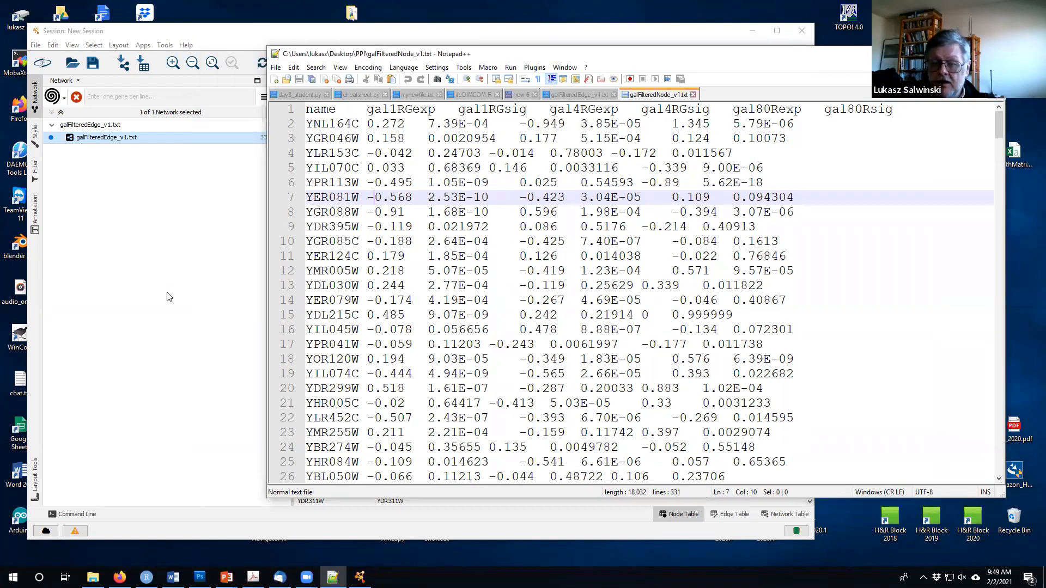
# Switch to Cytoscape, make galFilteredEdge_v1.txt the selected network, and fit the whole network in the view.
pyautogui.click(178, 36)
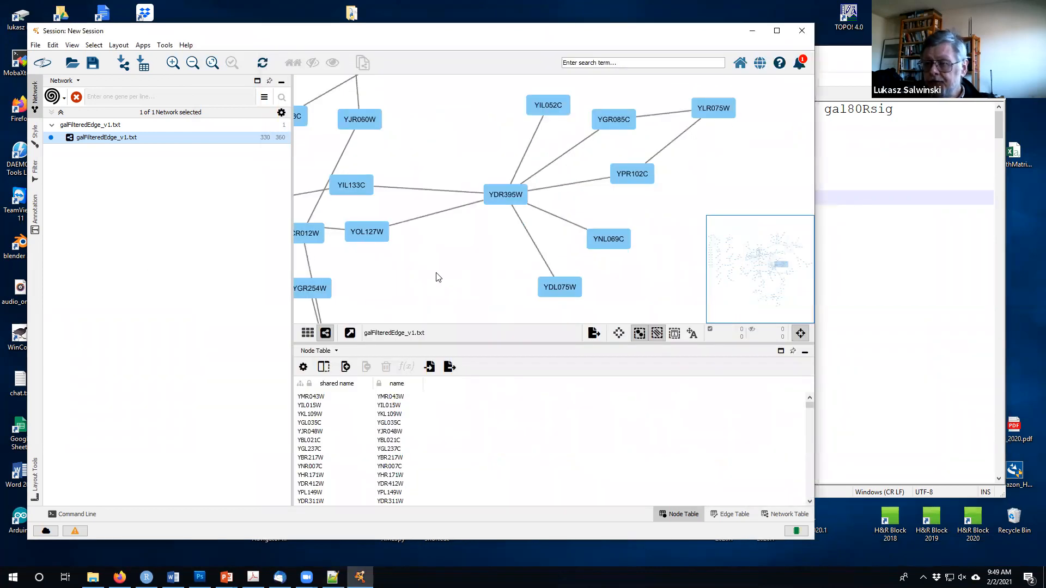
pyautogui.click(133, 194)
pyautogui.click(113, 138)
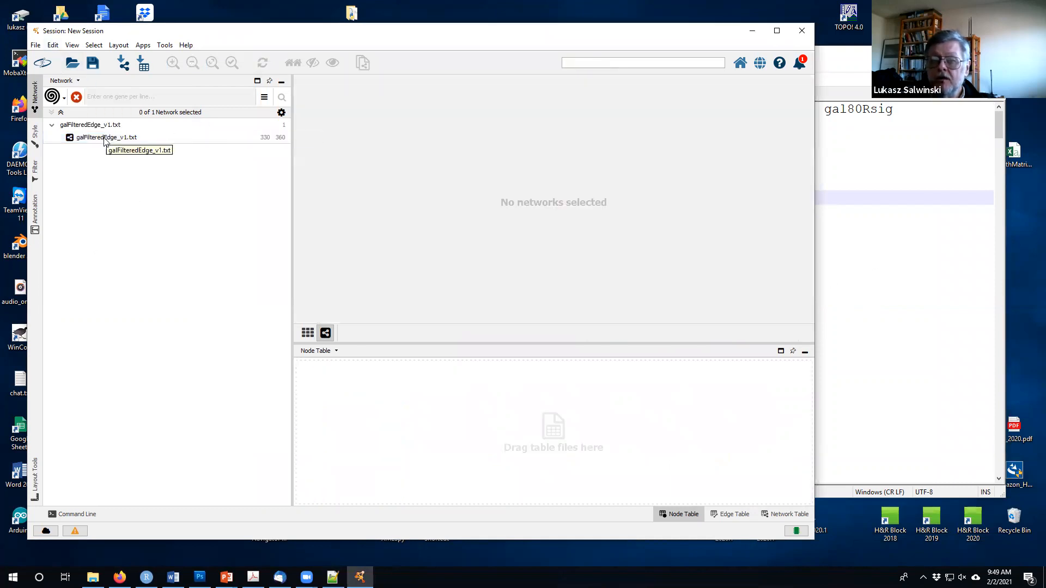
pyautogui.click(35, 46)
pyautogui.click(185, 132)
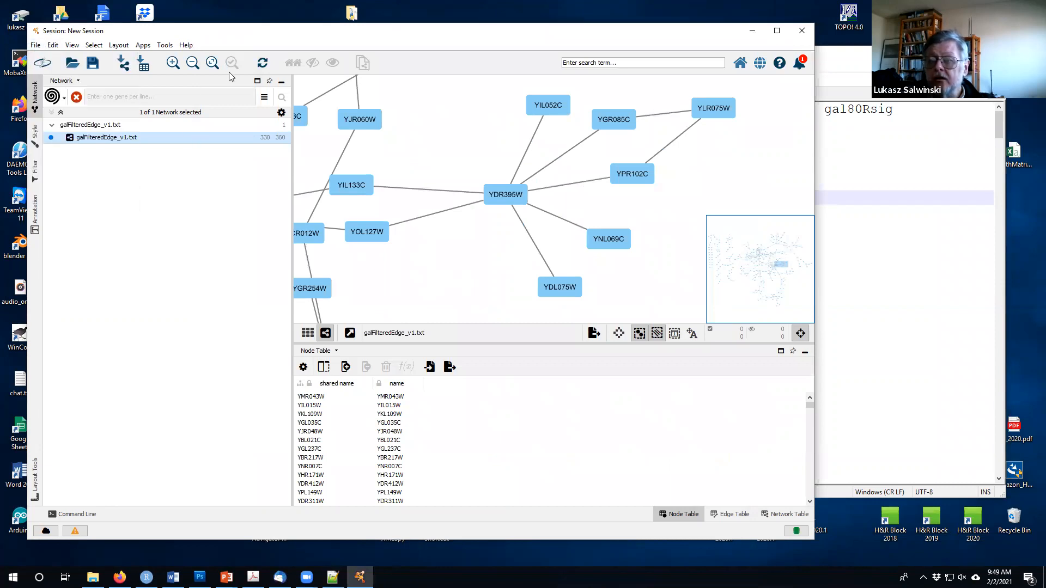
pyautogui.click(213, 63)
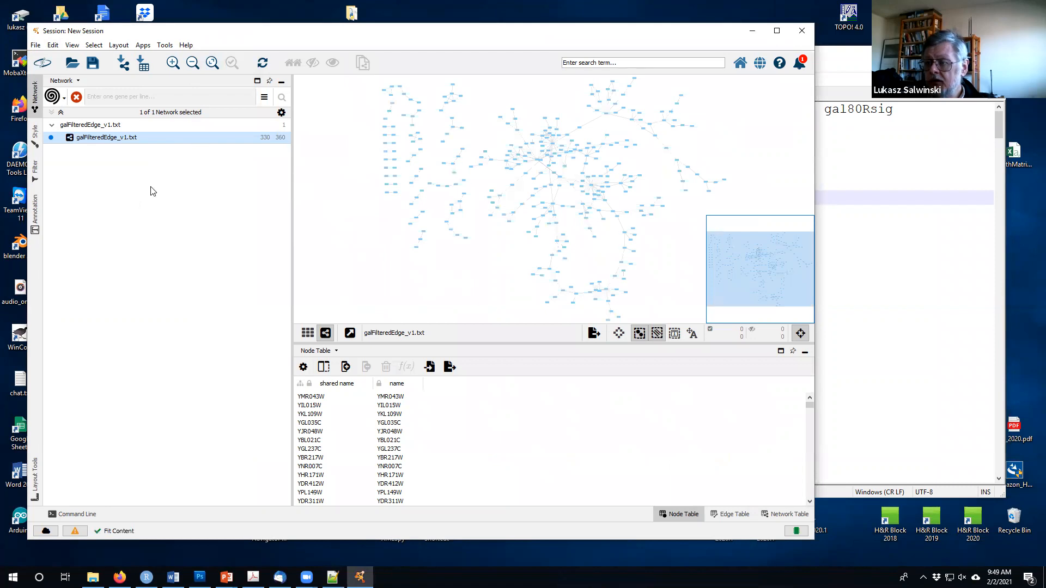
# Start importing a table from the file galFilteredNode_v1.txt in the PPI folder and reposition the column import dialog.
pyautogui.click(36, 47)
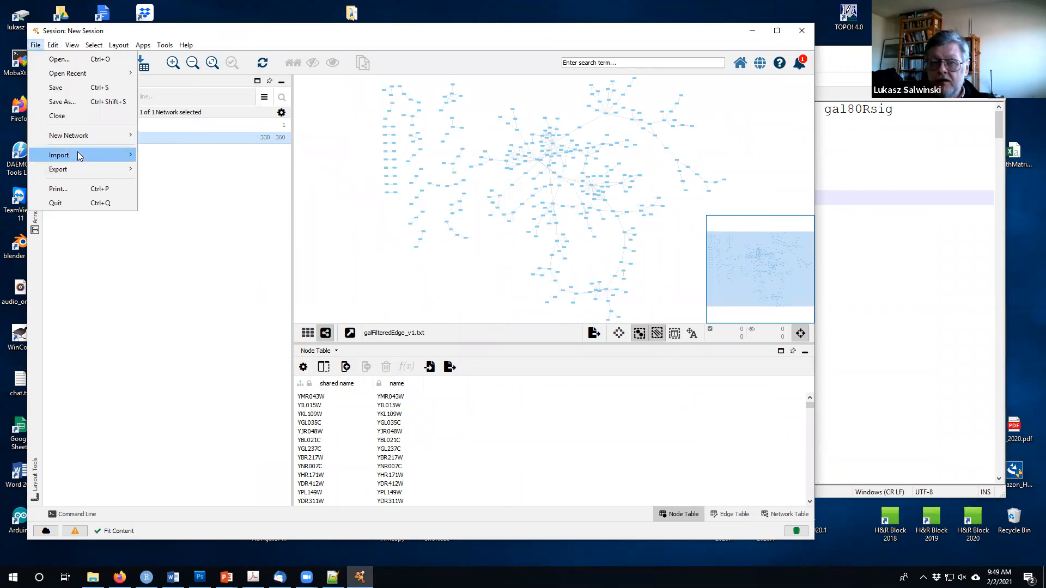
pyautogui.moveTo(76, 155)
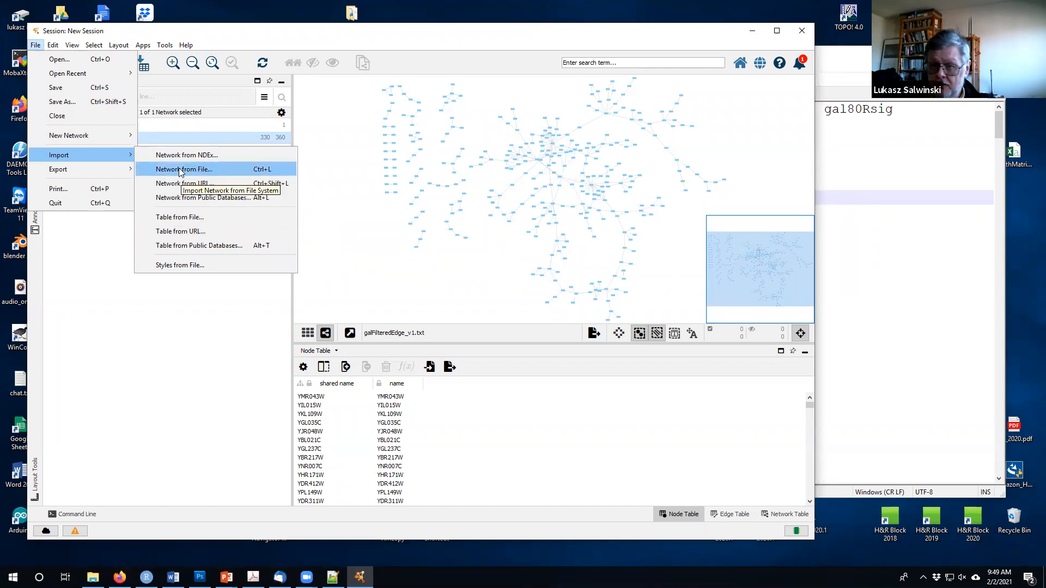
pyautogui.click(178, 218)
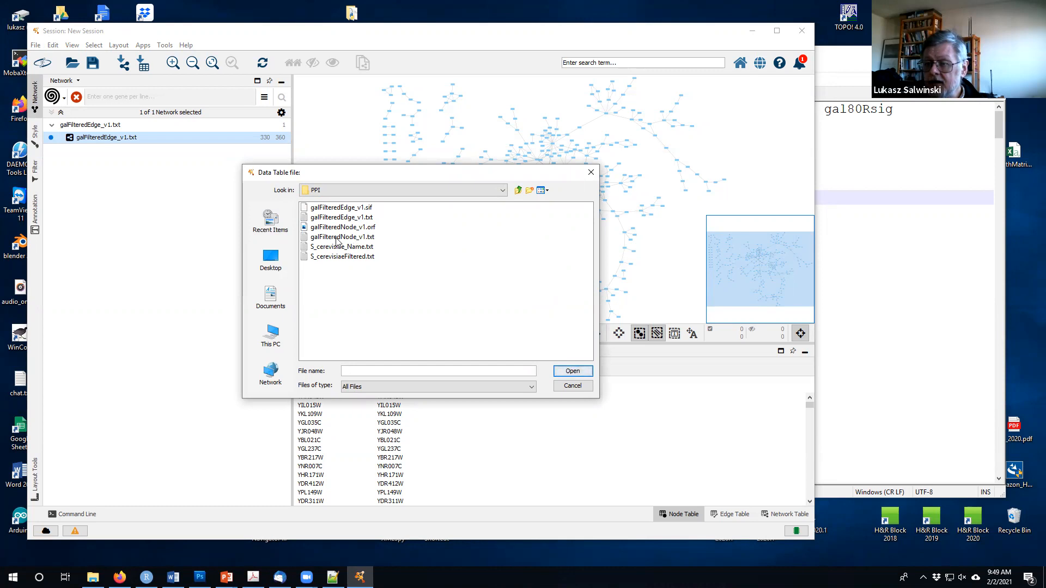
pyautogui.click(365, 238)
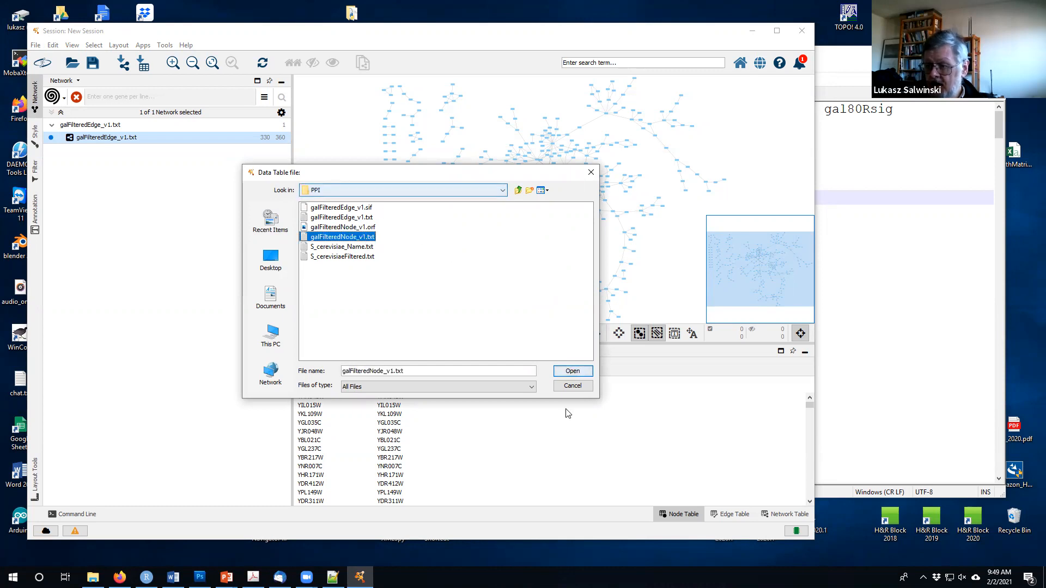
pyautogui.click(572, 371)
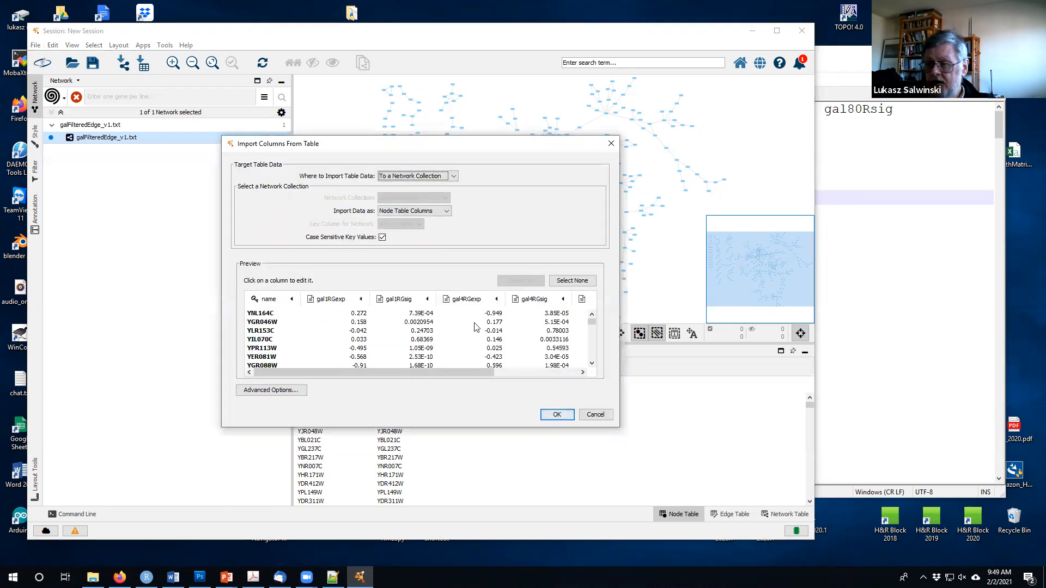
pyautogui.moveTo(399, 144); pyautogui.dragTo(405, 91)
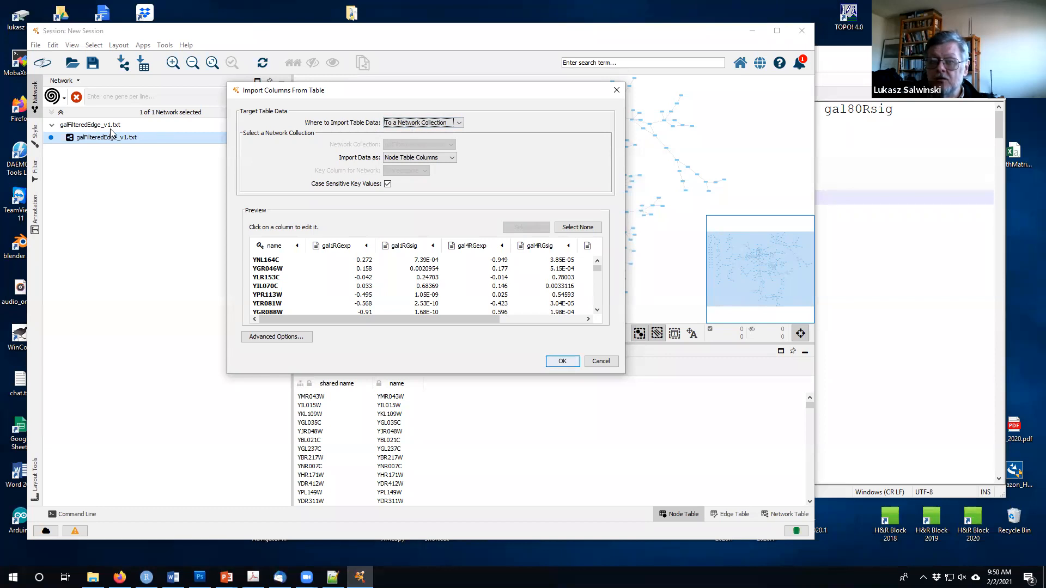
# Check the destination choices for the table data and set the name column's meaning to key.
pyautogui.click(456, 123)
pyautogui.click(456, 125)
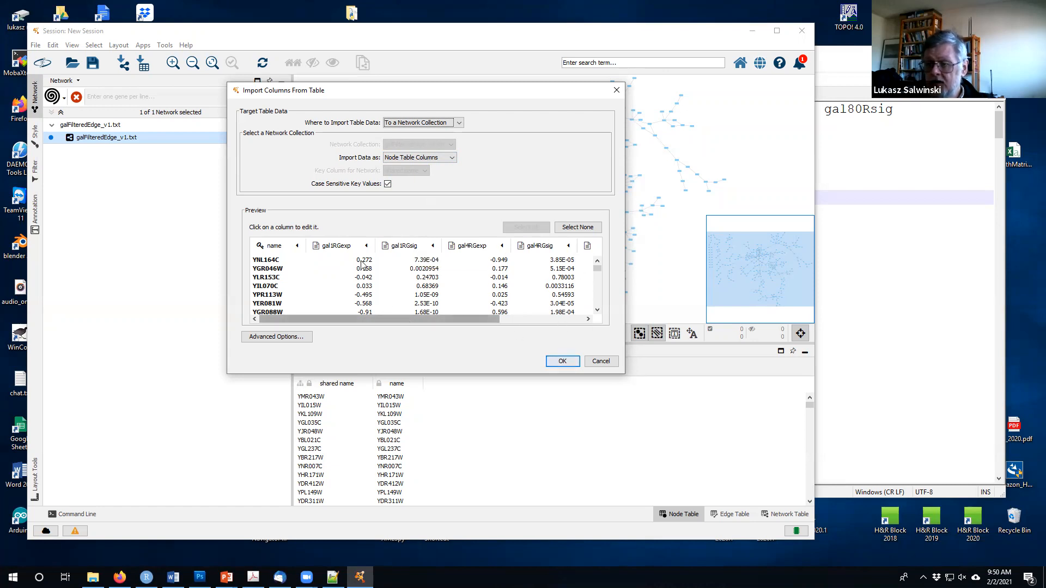
pyautogui.click(273, 246)
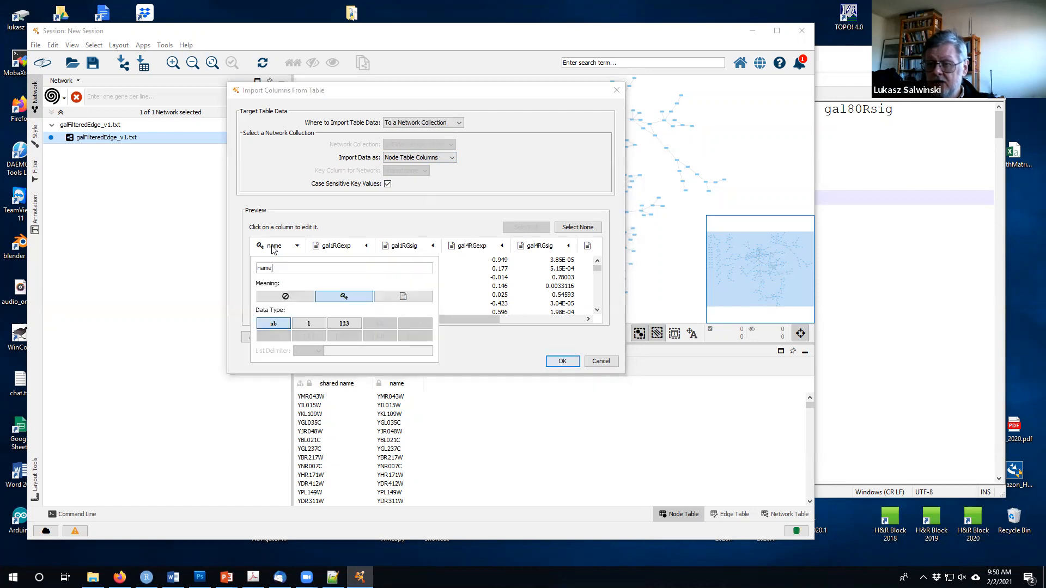
pyautogui.click(343, 297)
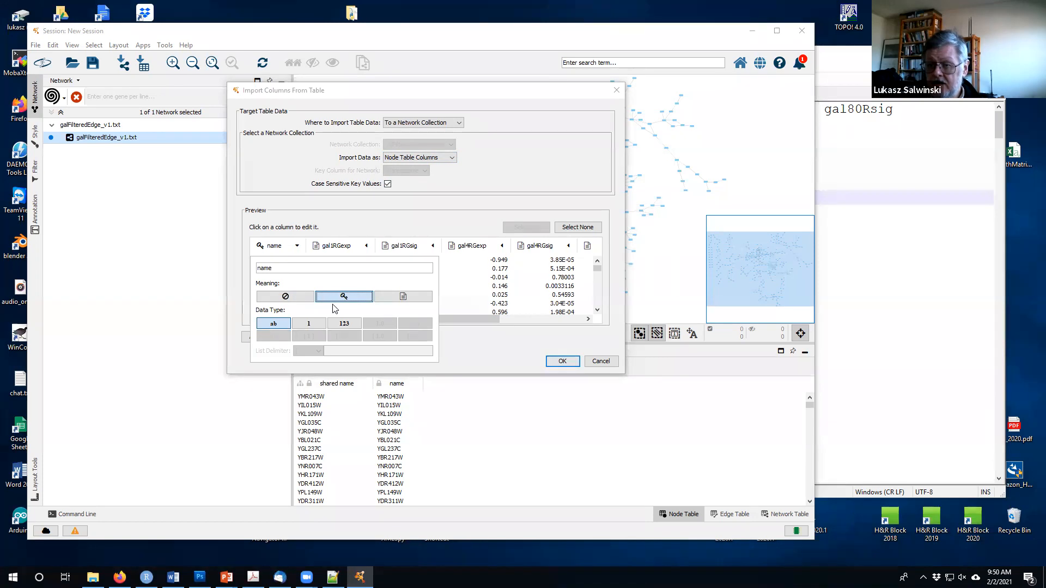
pyautogui.click(279, 252)
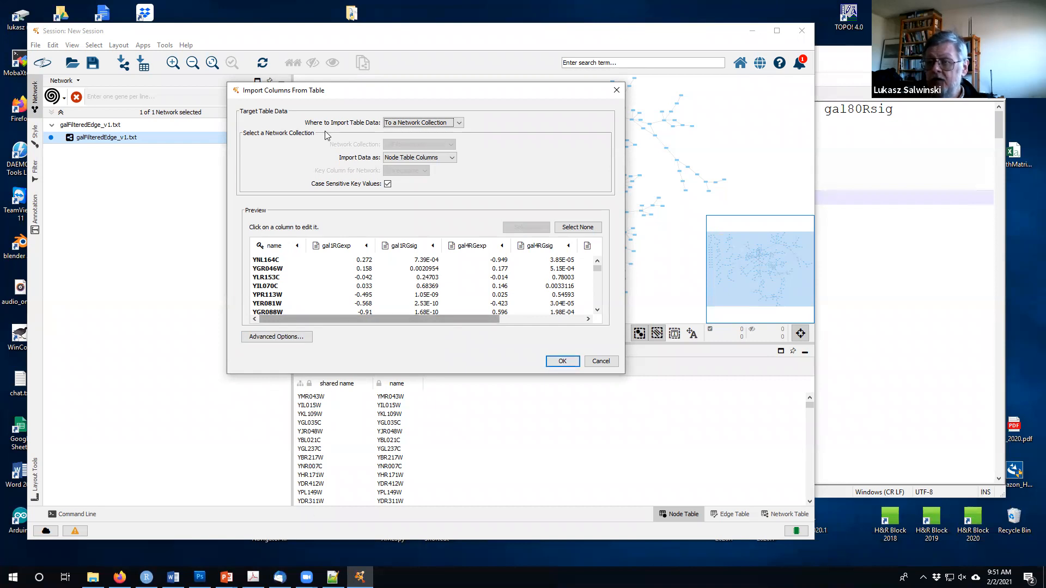
# Enlarge the import dialog to show every preview column and open the gal1RGexp column's settings to check its data type.
pyautogui.moveTo(343, 99); pyautogui.dragTo(724, 116)
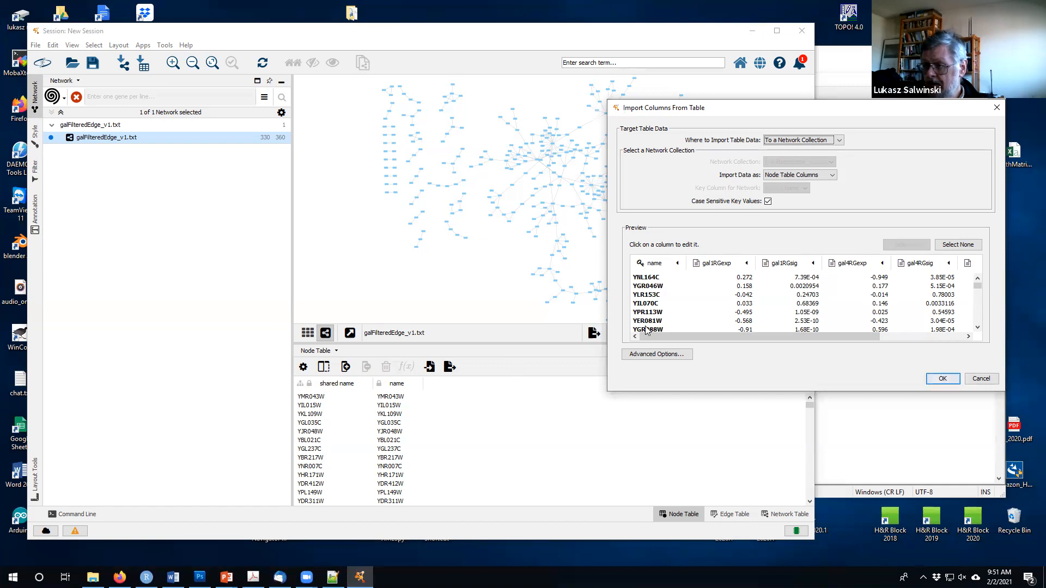
pyautogui.moveTo(713, 112); pyautogui.dragTo(441, 97)
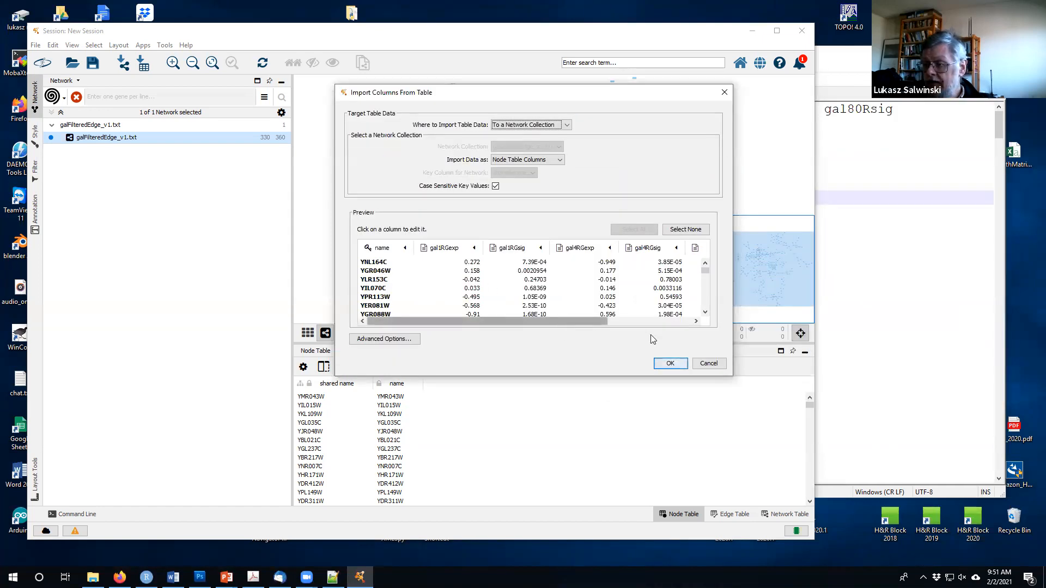
pyautogui.moveTo(732, 376); pyautogui.dragTo(924, 393)
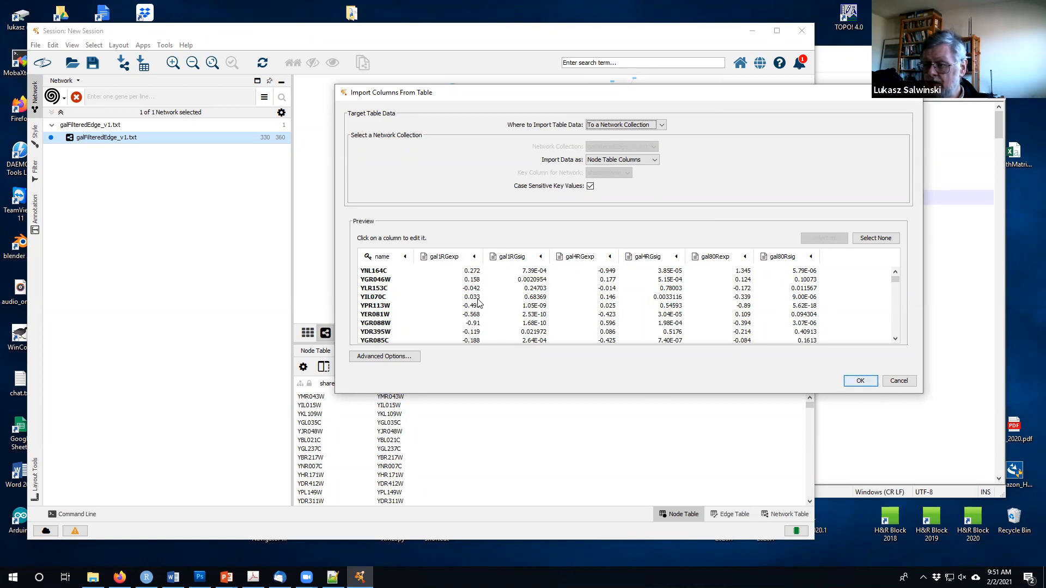
pyautogui.click(450, 261)
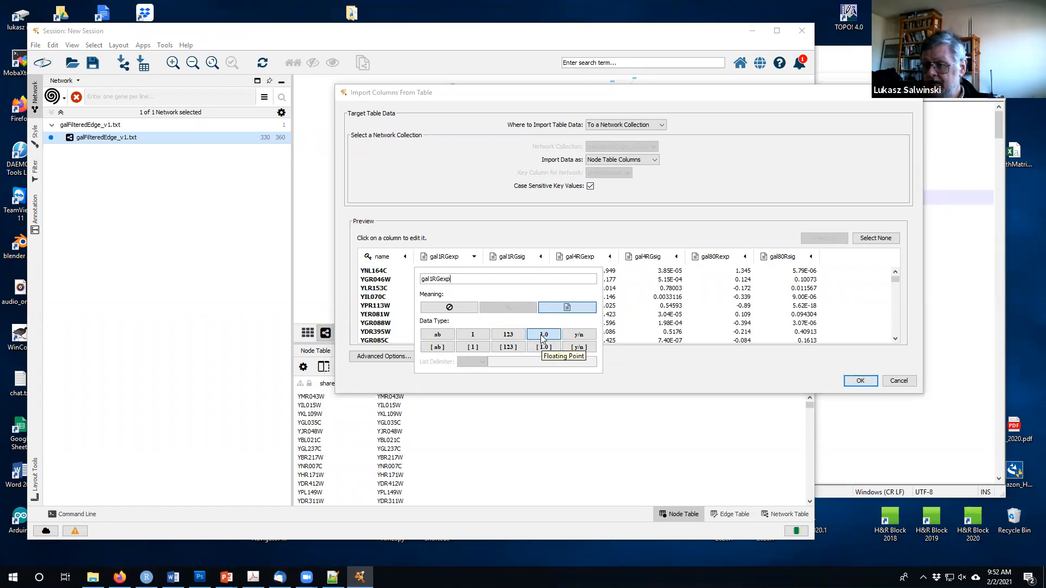
# Close the gal1RGexp column settings and try SPACE instead of TAB as the file's delimiter in the advanced import options.
pyautogui.click(450, 263)
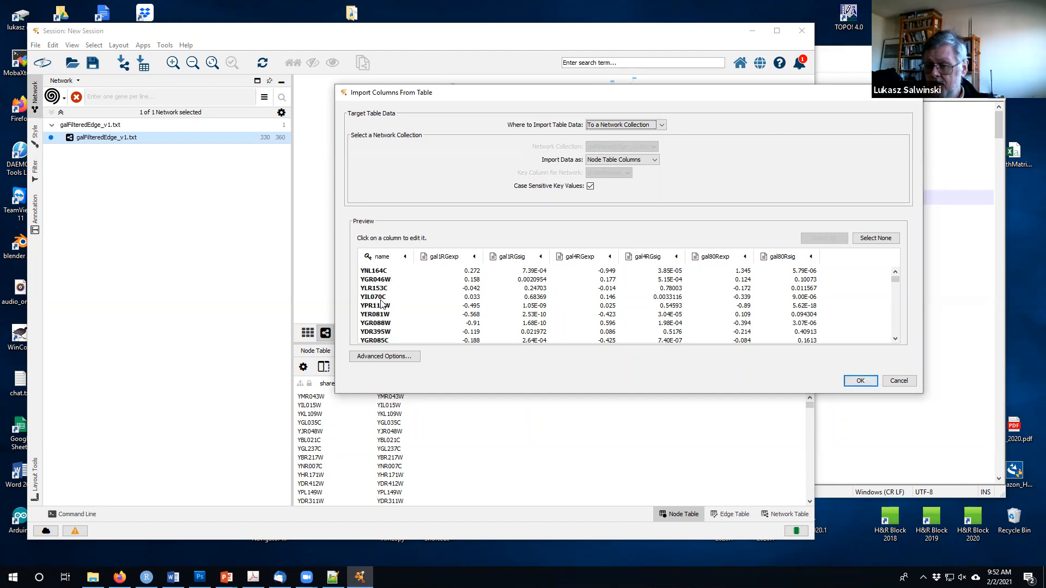
pyautogui.click(385, 357)
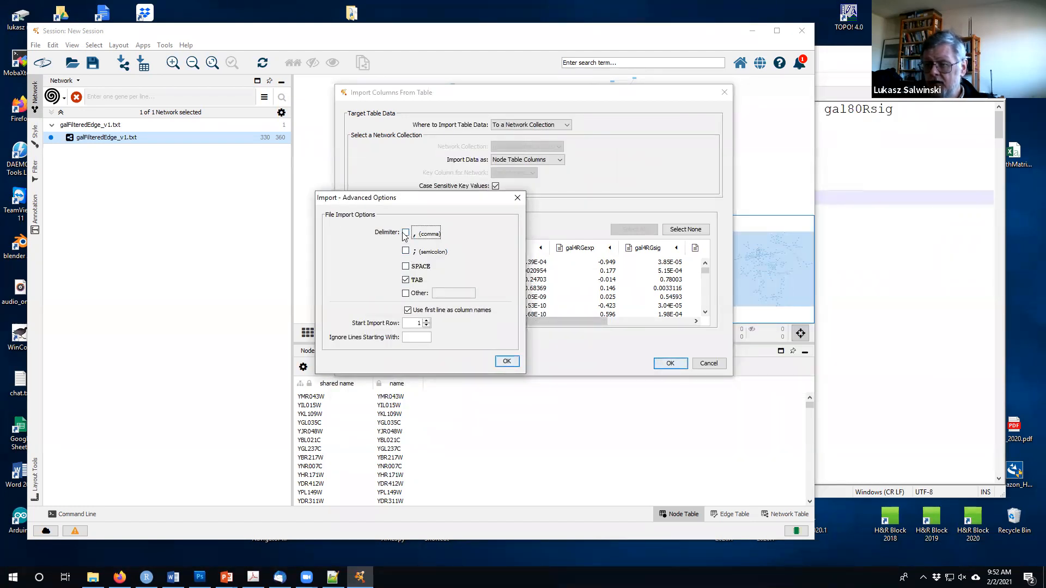
pyautogui.click(406, 279)
pyautogui.click(406, 279)
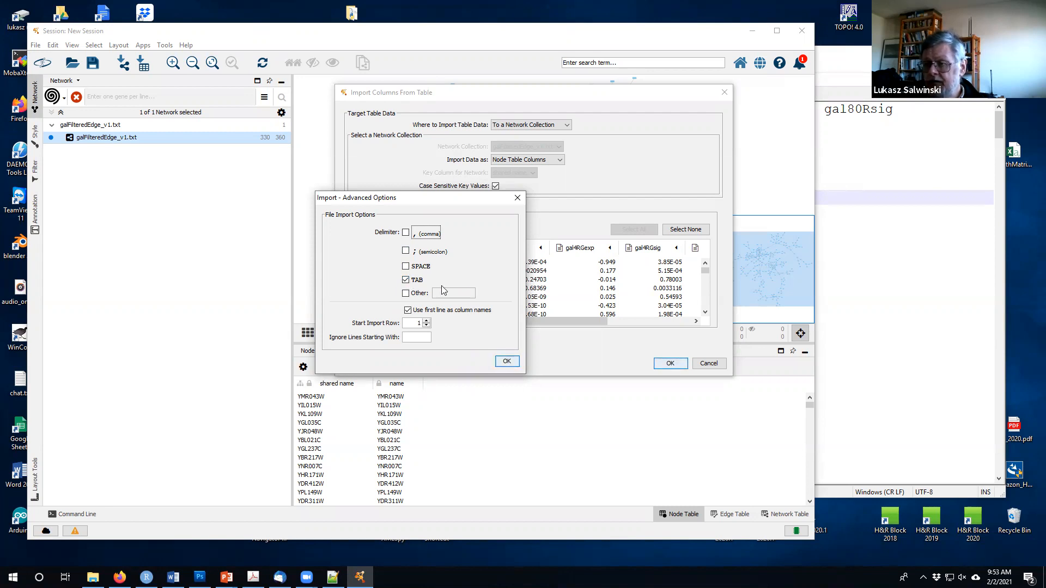
pyautogui.click(405, 266)
pyautogui.click(406, 279)
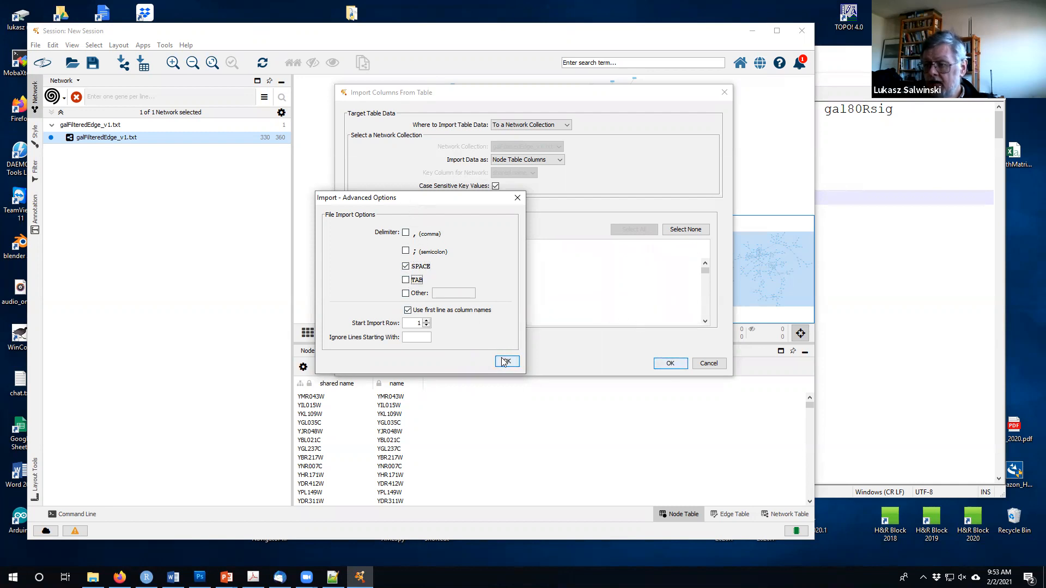
pyautogui.click(504, 362)
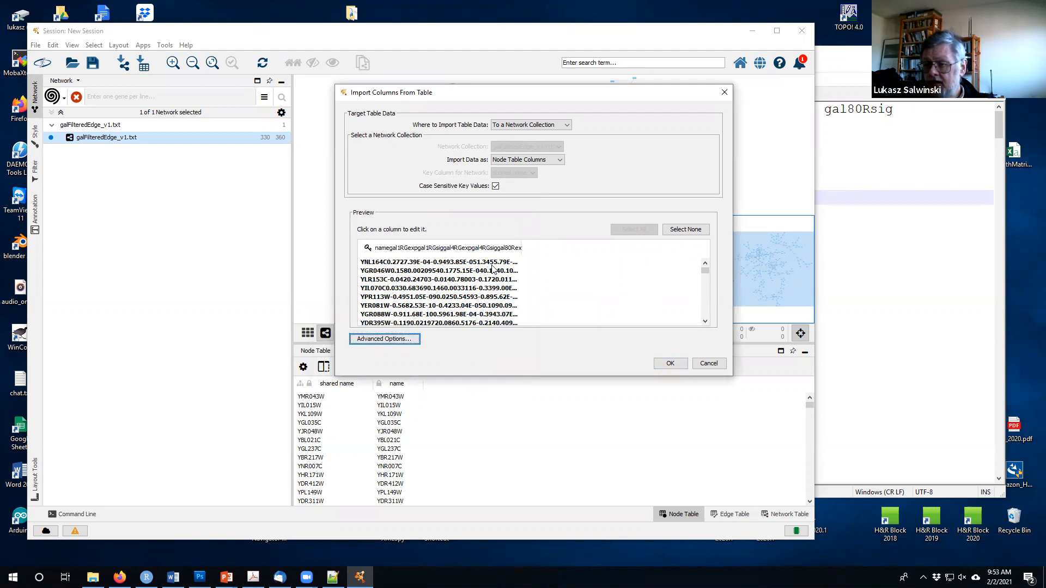
# Set TAB as the only delimiter and import the galFilteredNode_v1.txt data as node table columns.
pyautogui.click(397, 340)
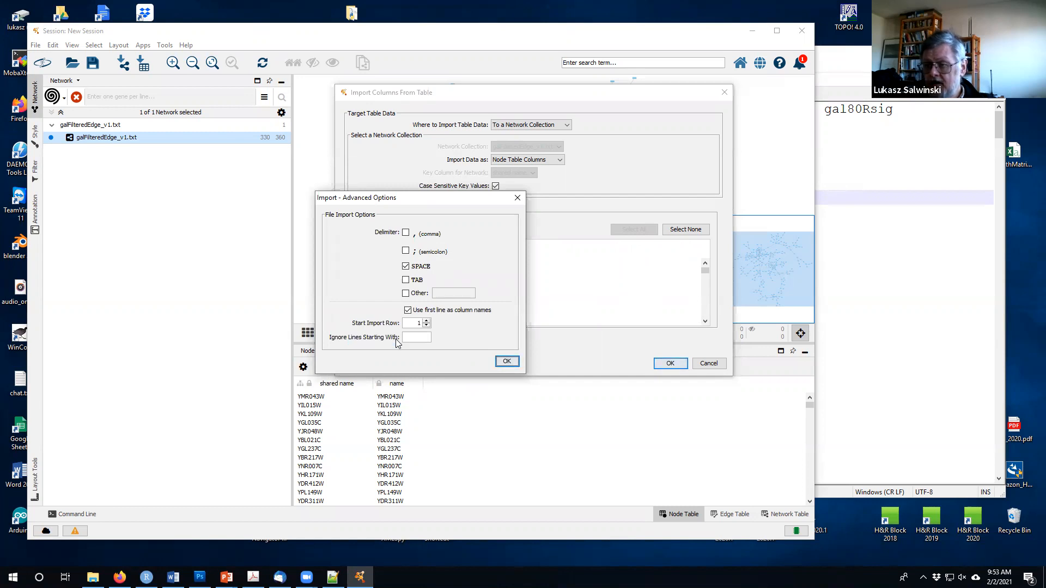
pyautogui.click(406, 280)
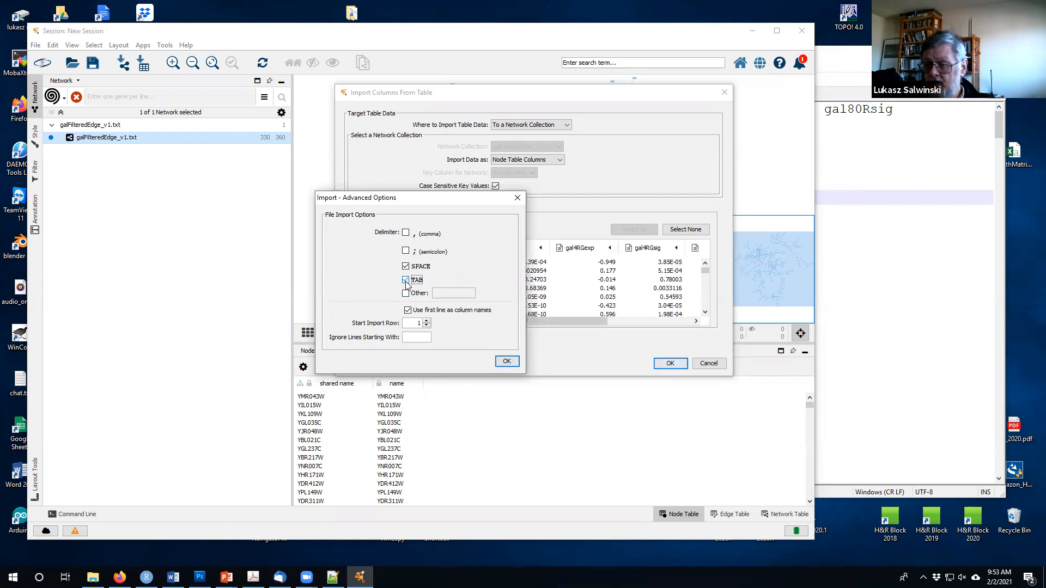
pyautogui.click(405, 266)
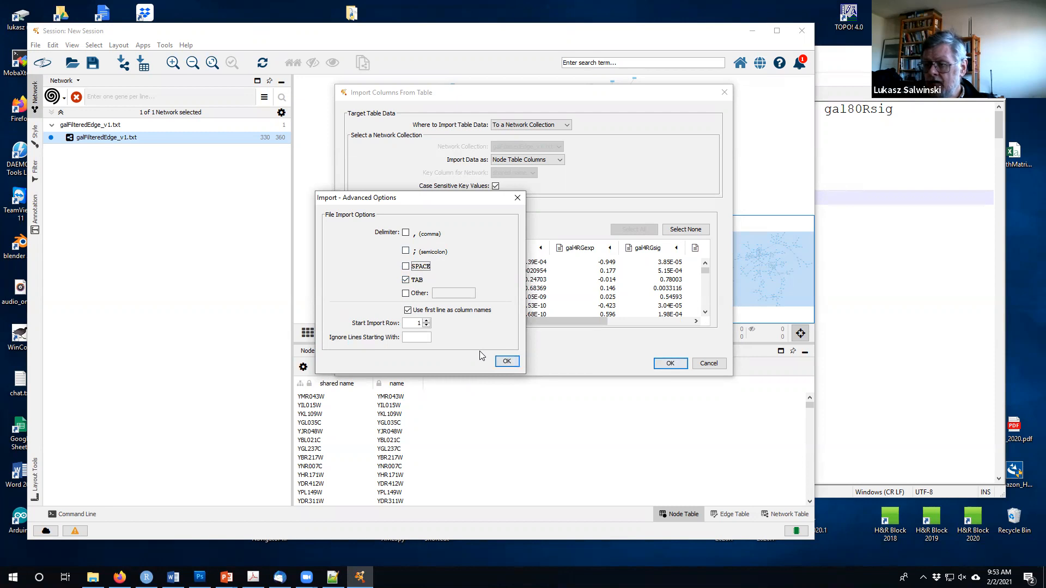
pyautogui.click(504, 362)
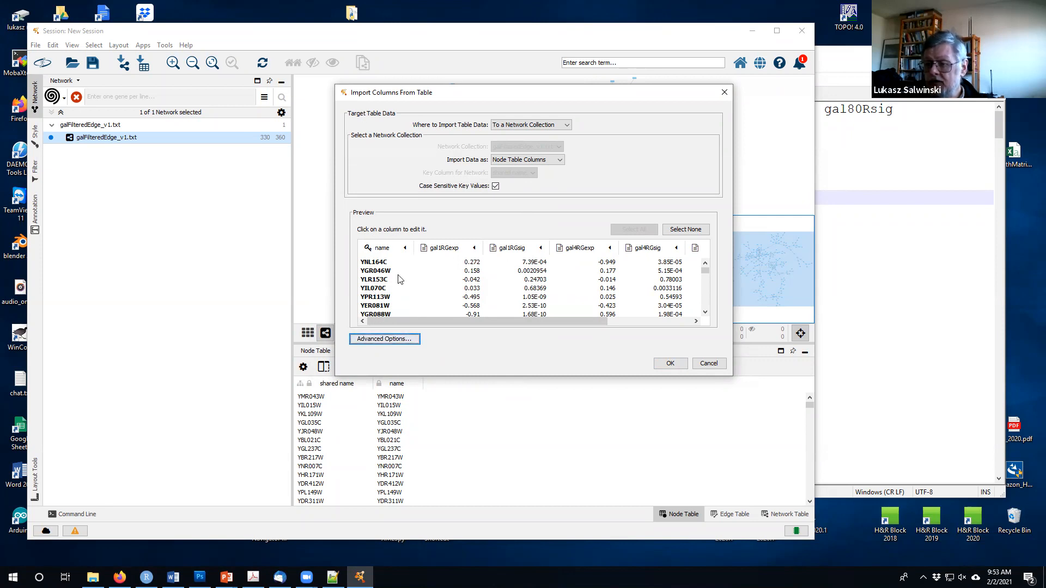
pyautogui.click(670, 363)
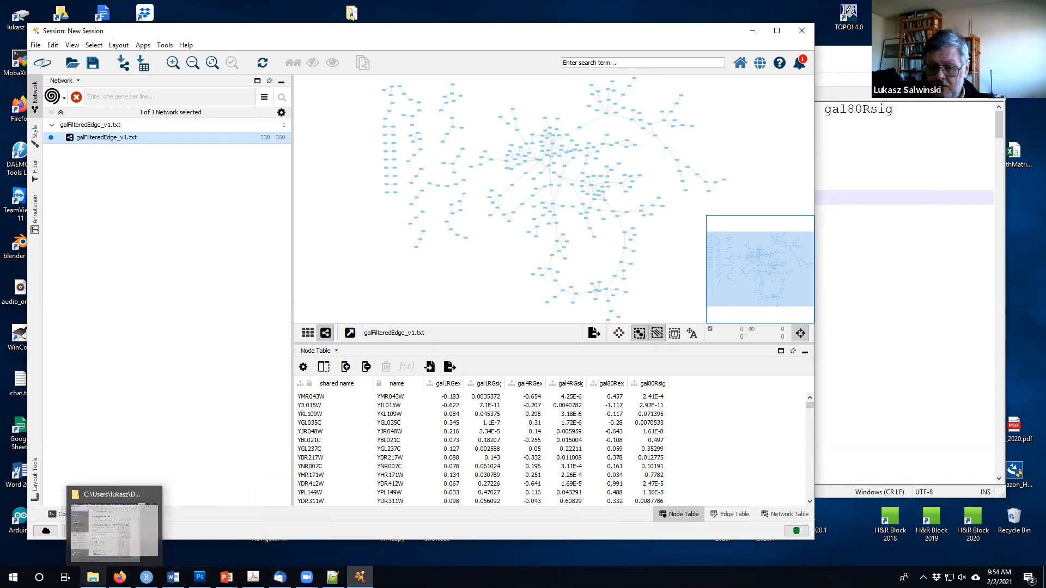
# Open S_cerevisiae_Name.txt from the PPI folder in Notepad++, examine its ORF and GENE columns, and minimize the editor.
pyautogui.click(93, 577)
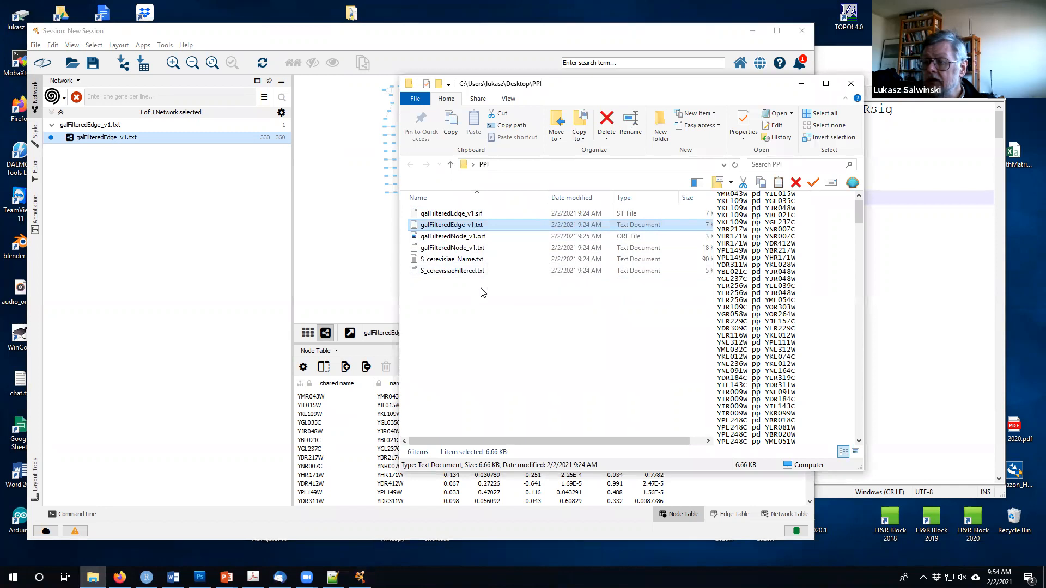
pyautogui.click(476, 264)
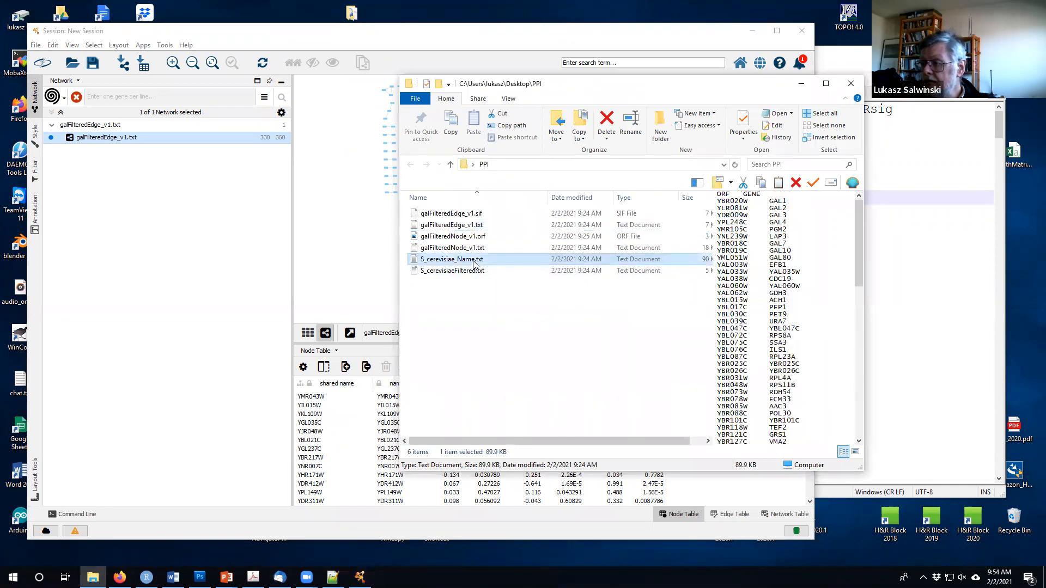
pyautogui.rightClick(442, 261)
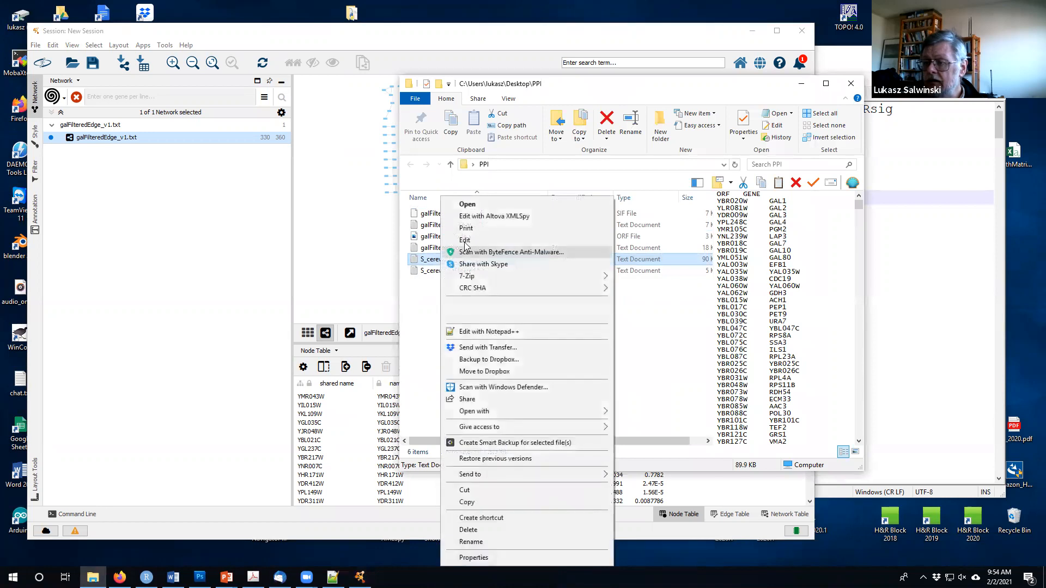
pyautogui.click(506, 333)
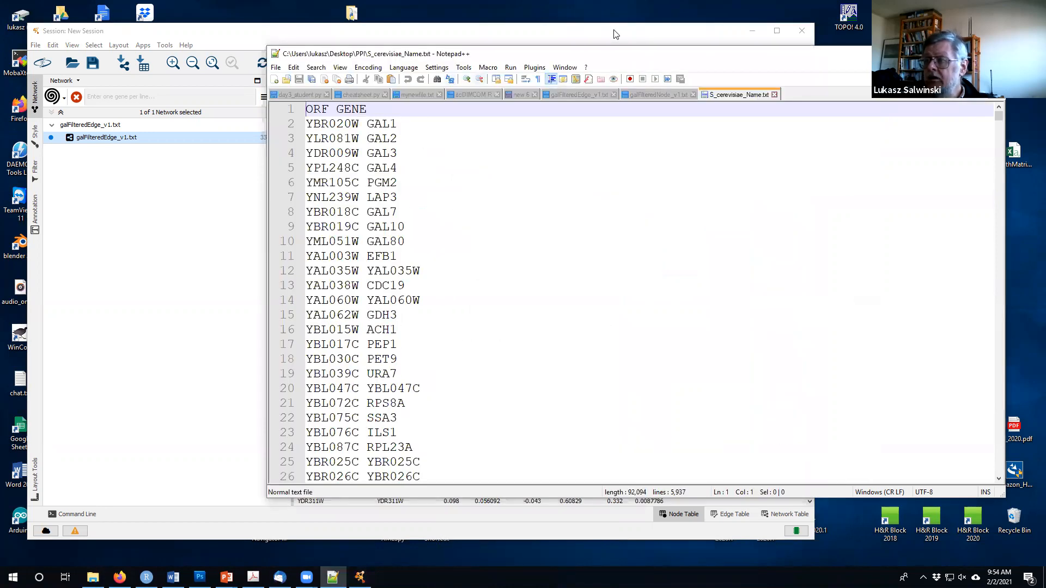
pyautogui.moveTo(582, 54); pyautogui.dragTo(533, 39)
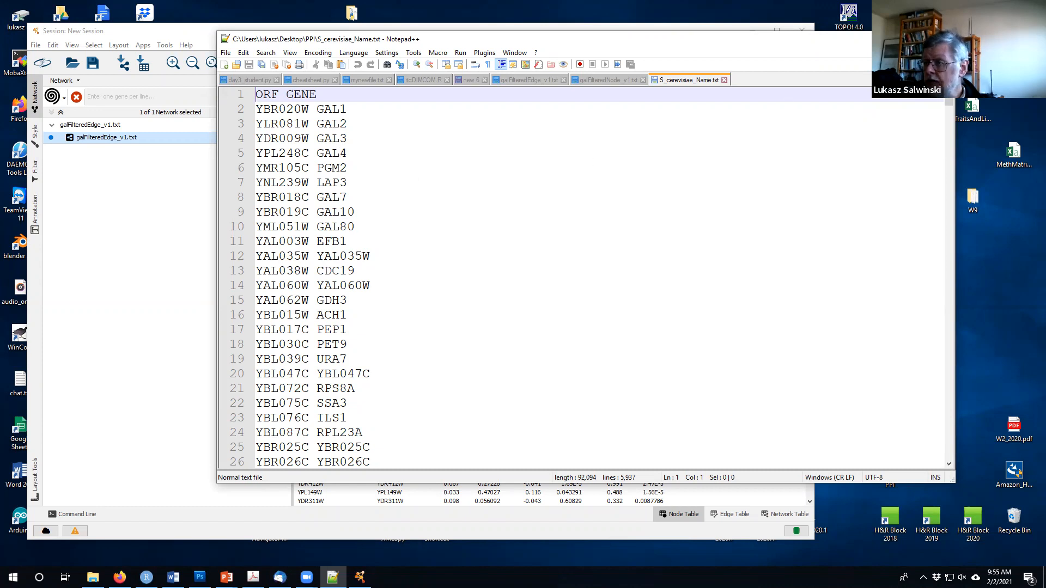
pyautogui.click(893, 38)
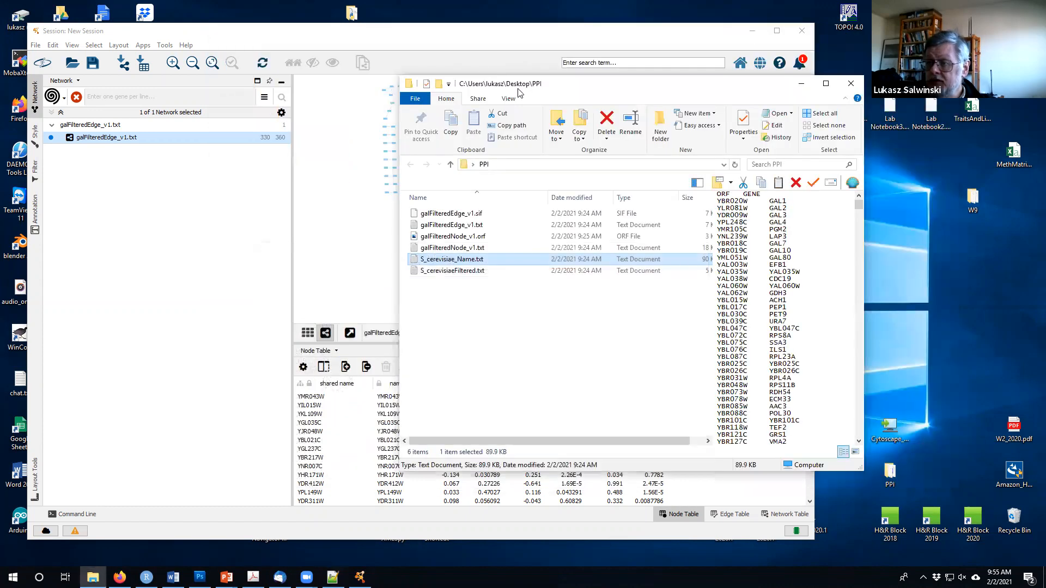
# Switch to Cytoscape, start importing a table from S_cerevisiae_Name.txt in the PPI folder, and reposition the column import dialog.
pyautogui.click(343, 33)
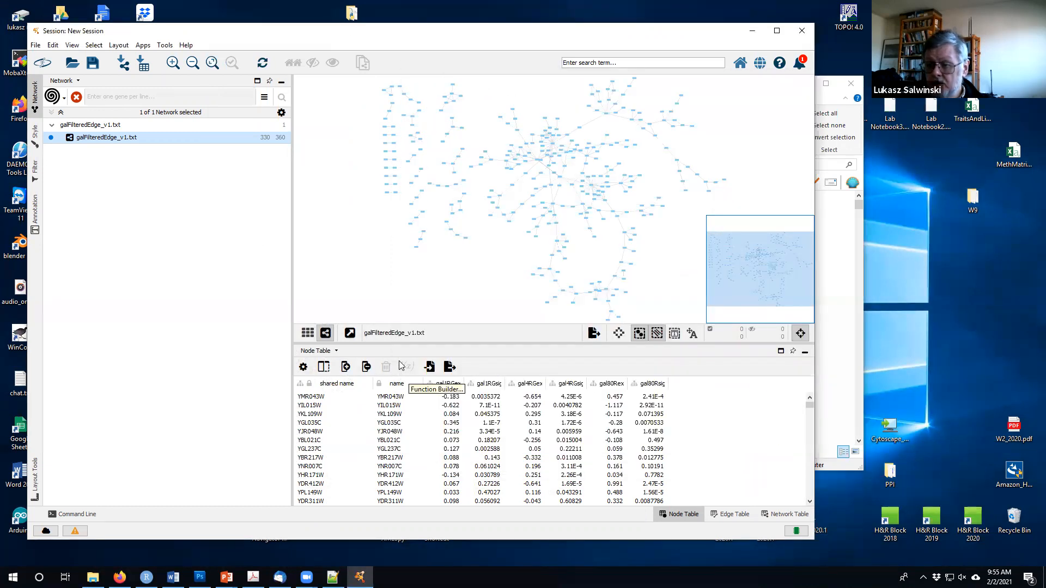
pyautogui.click(36, 46)
pyautogui.moveTo(76, 158)
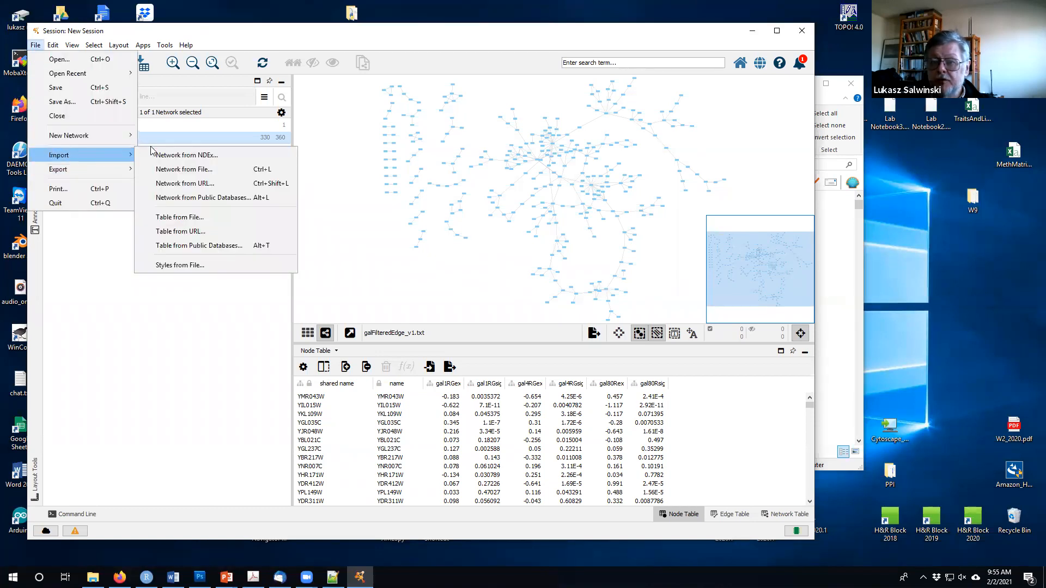
pyautogui.click(184, 219)
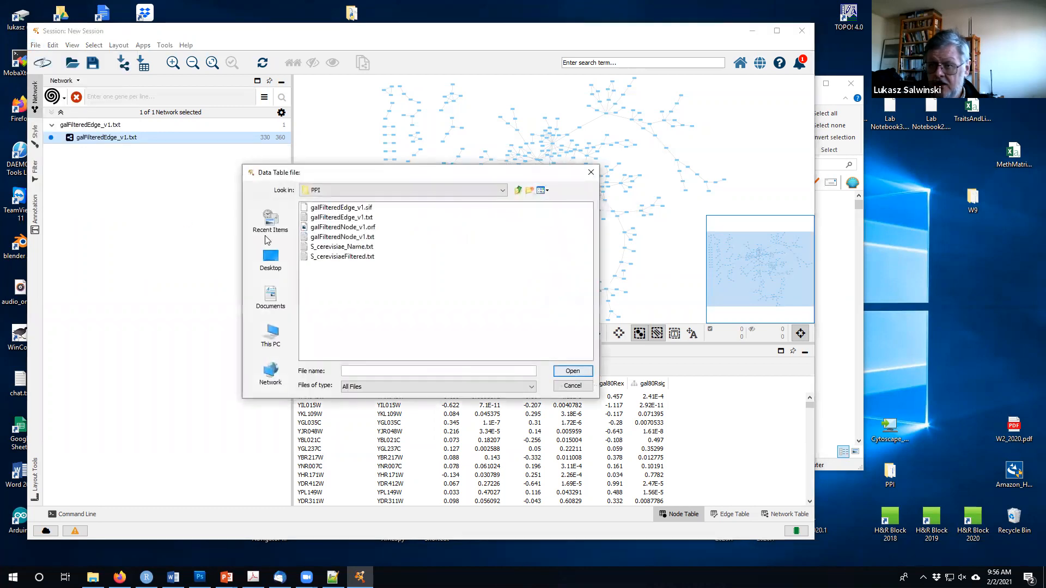
pyautogui.click(352, 250)
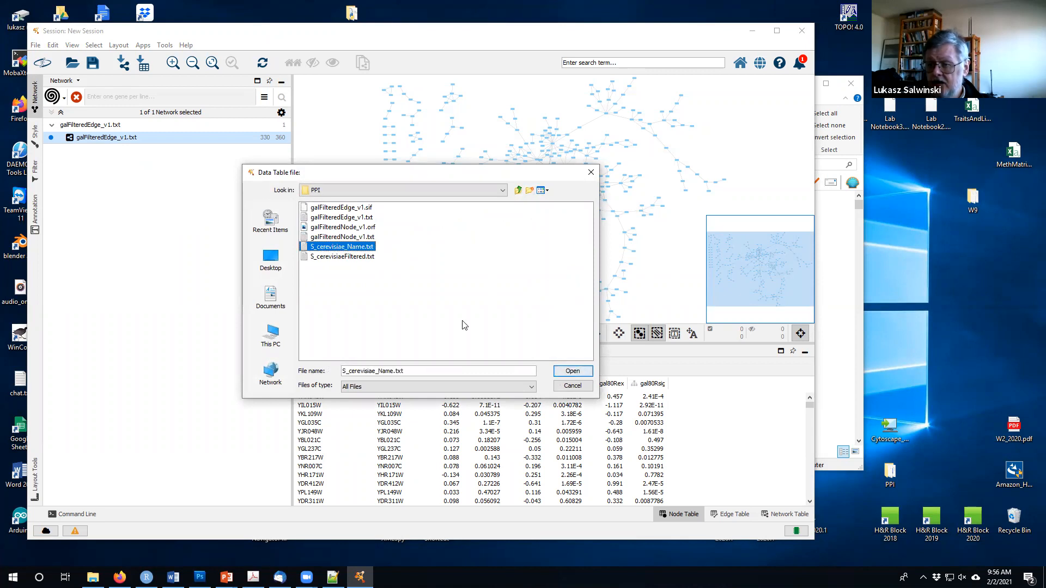
pyautogui.click(573, 373)
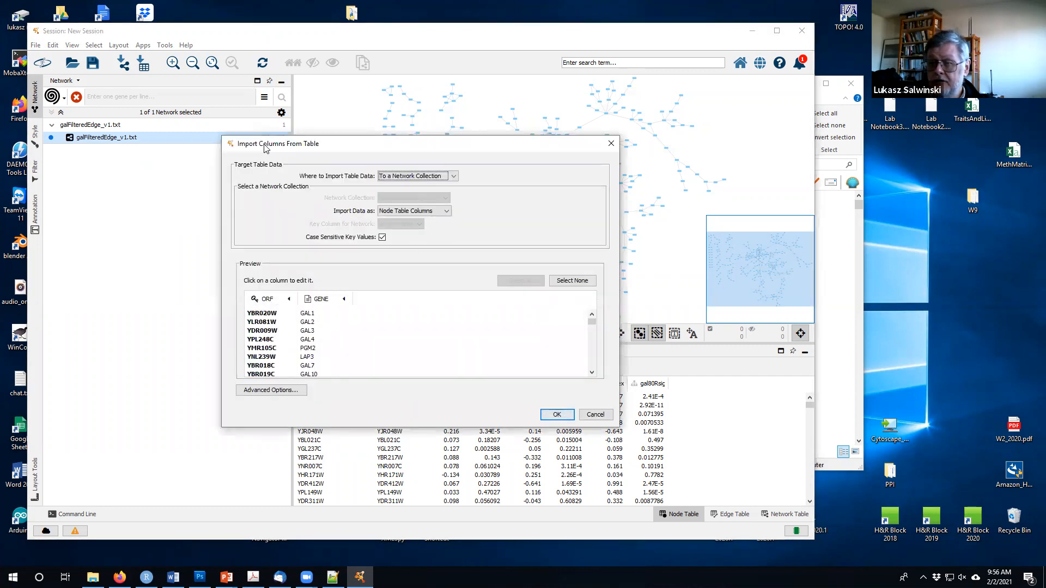
pyautogui.moveTo(266, 149); pyautogui.dragTo(226, 125)
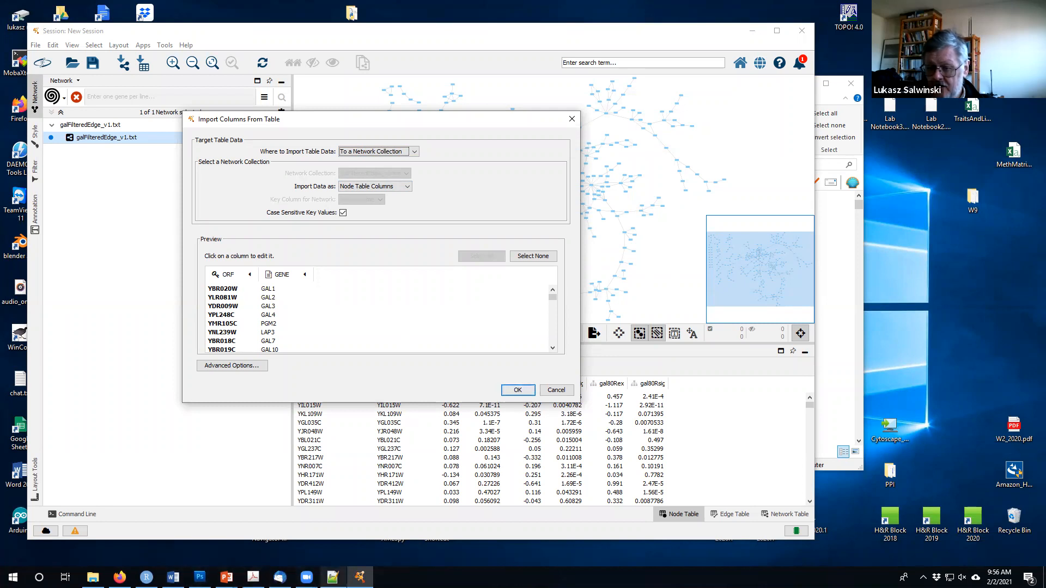
# Check the ORF GENE header line of S_cerevisiae_Name.txt in Notepad++ and return to the column import dialog.
pyautogui.moveTo(199, 577)
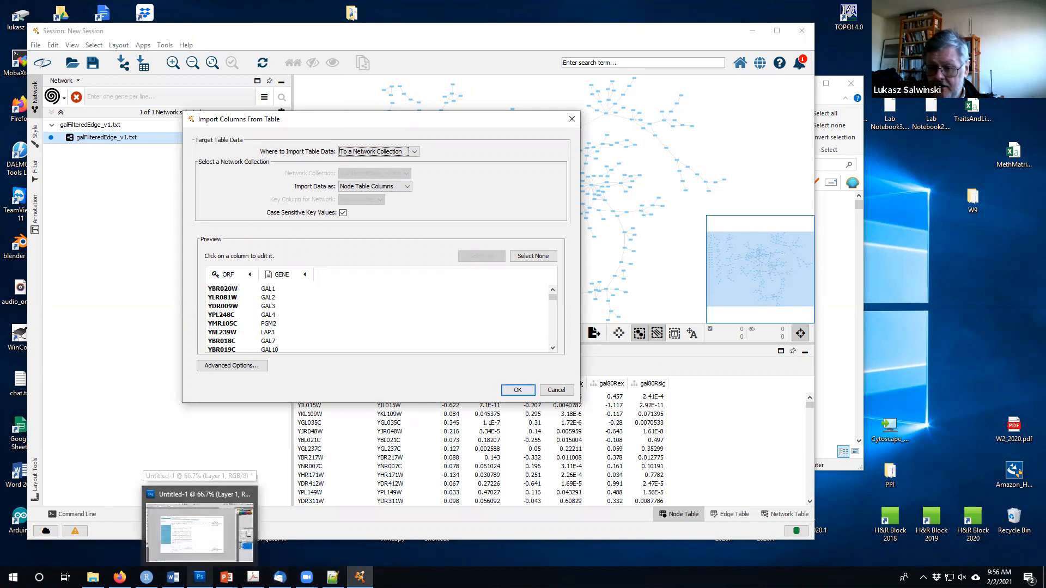
pyautogui.click(332, 577)
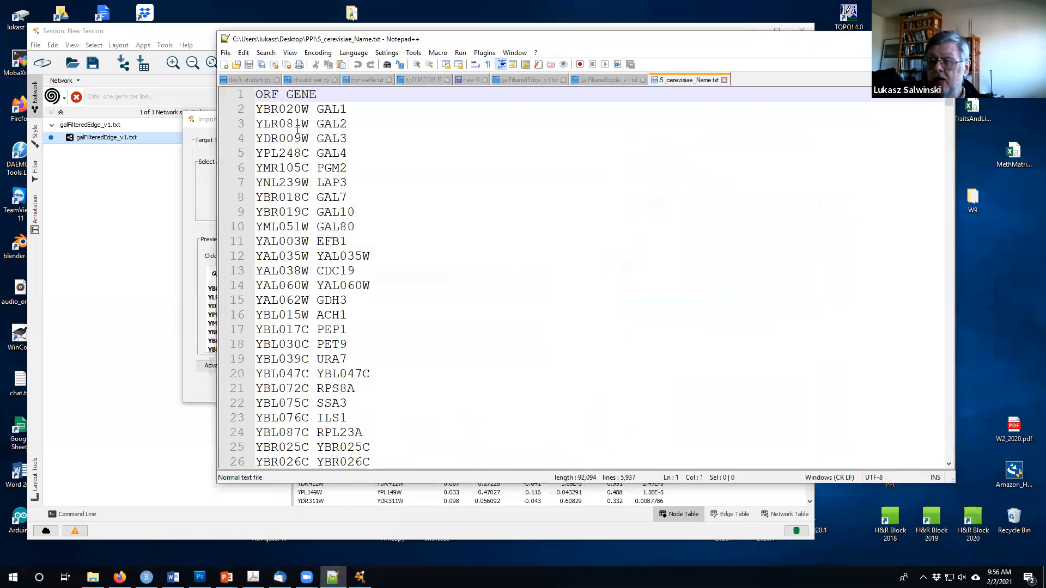
pyautogui.click(269, 95)
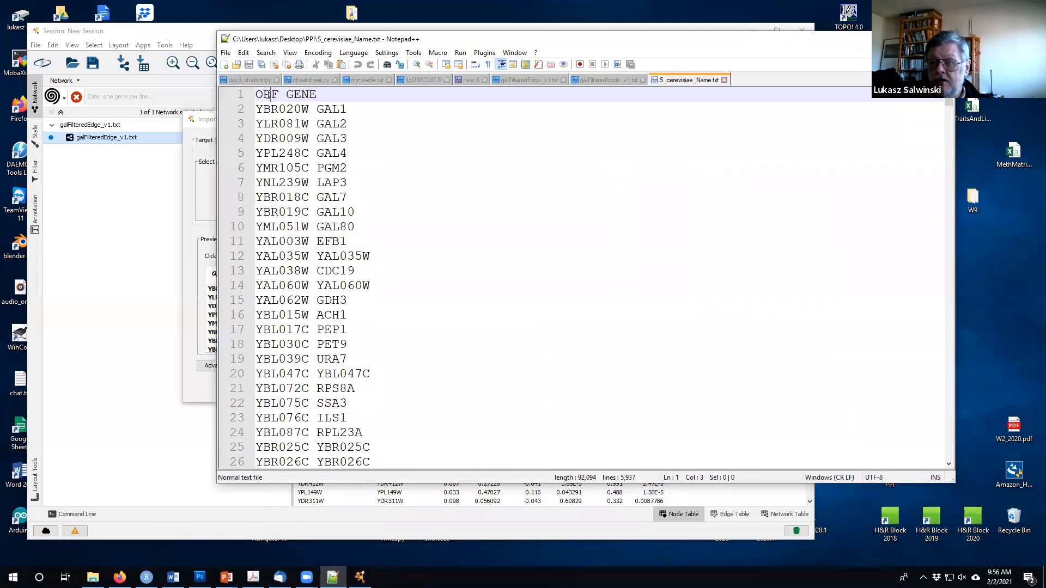
pyautogui.moveTo(257, 93); pyautogui.dragTo(321, 95)
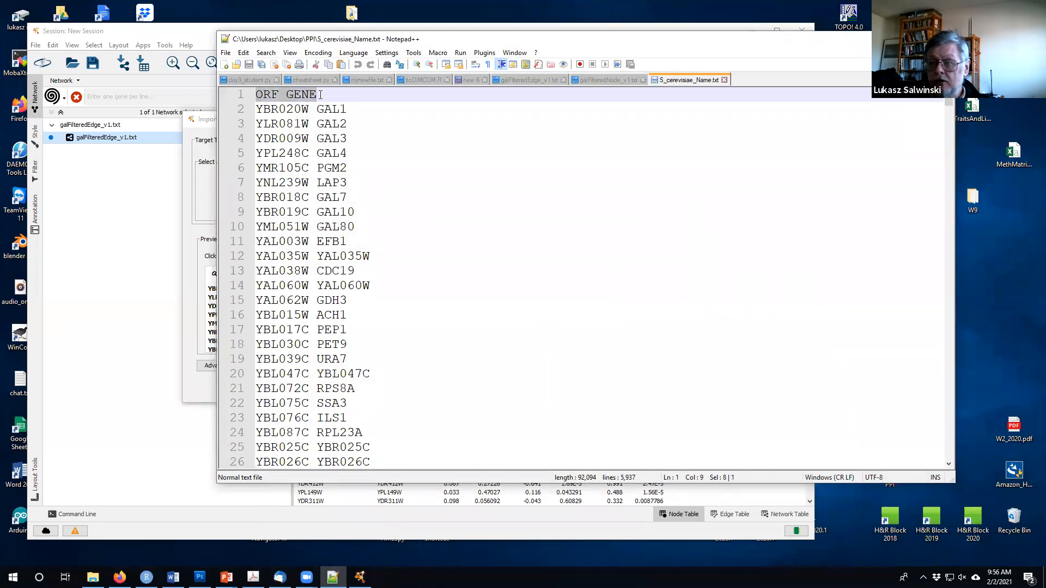
pyautogui.click(210, 118)
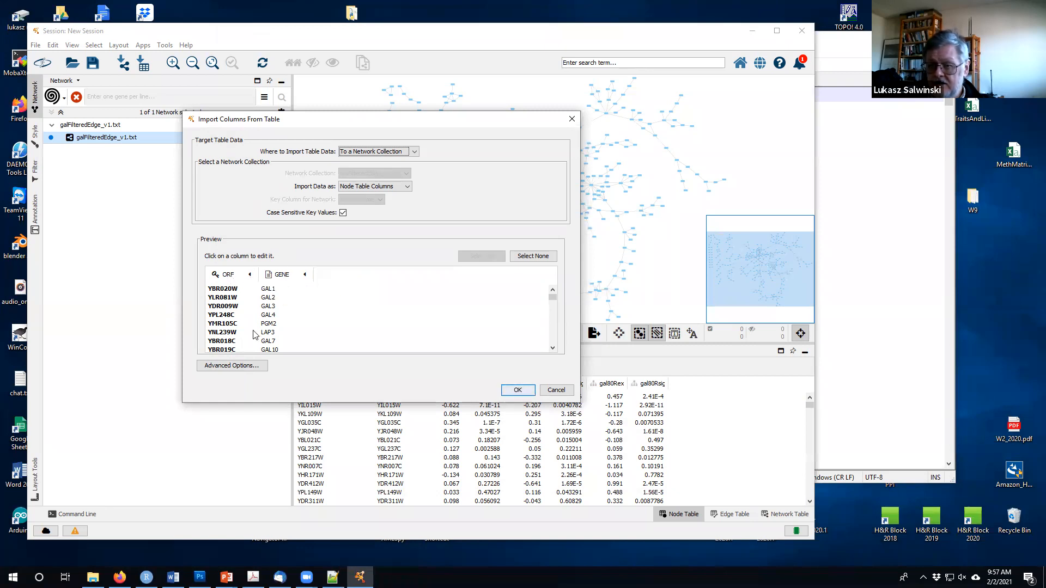
# Check the TAB delimiter and the GENE column's data type, and import the gene names as node table columns.
pyautogui.click(240, 366)
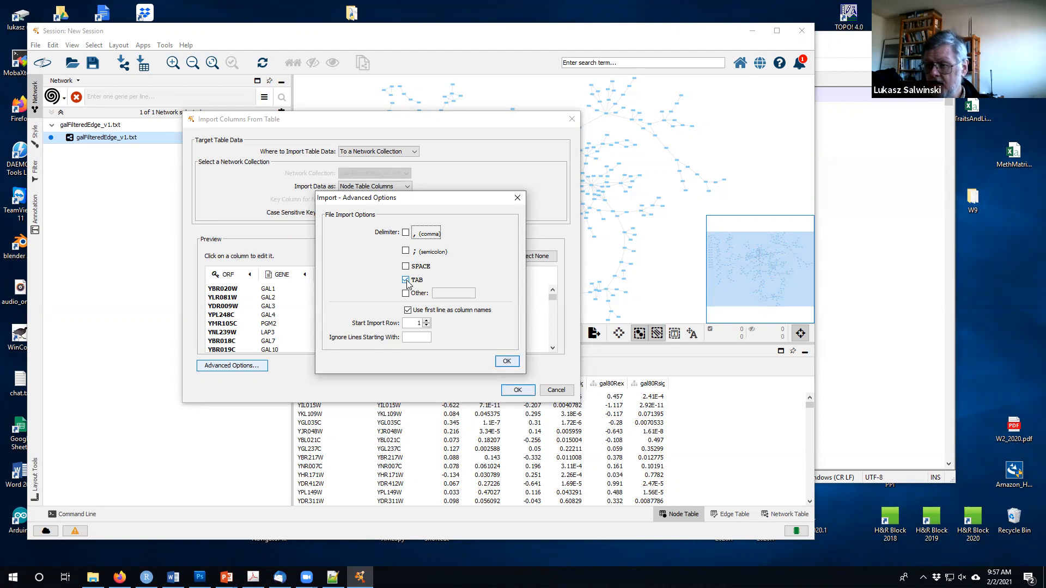
pyautogui.click(506, 362)
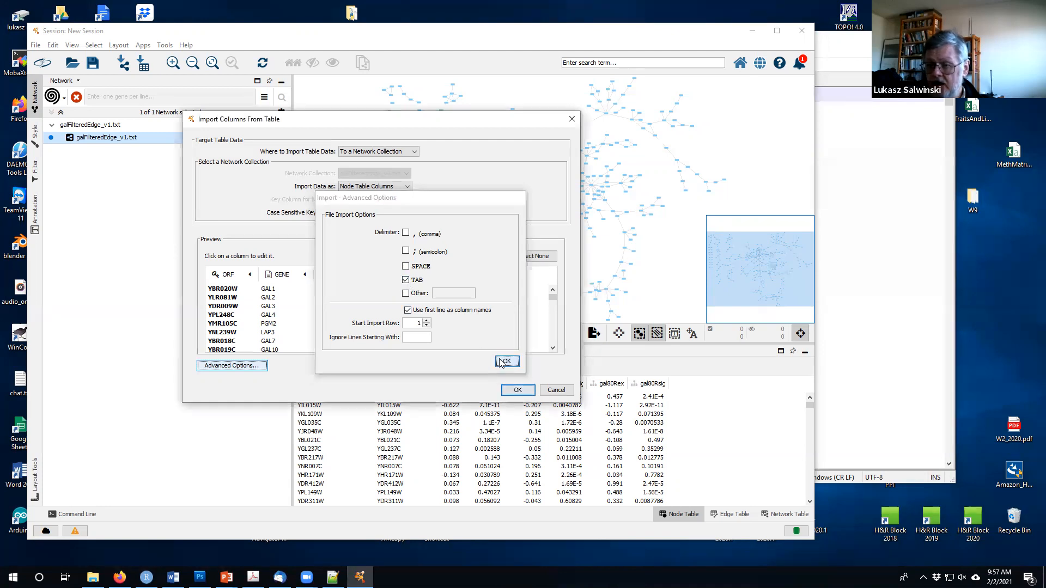
pyautogui.click(283, 279)
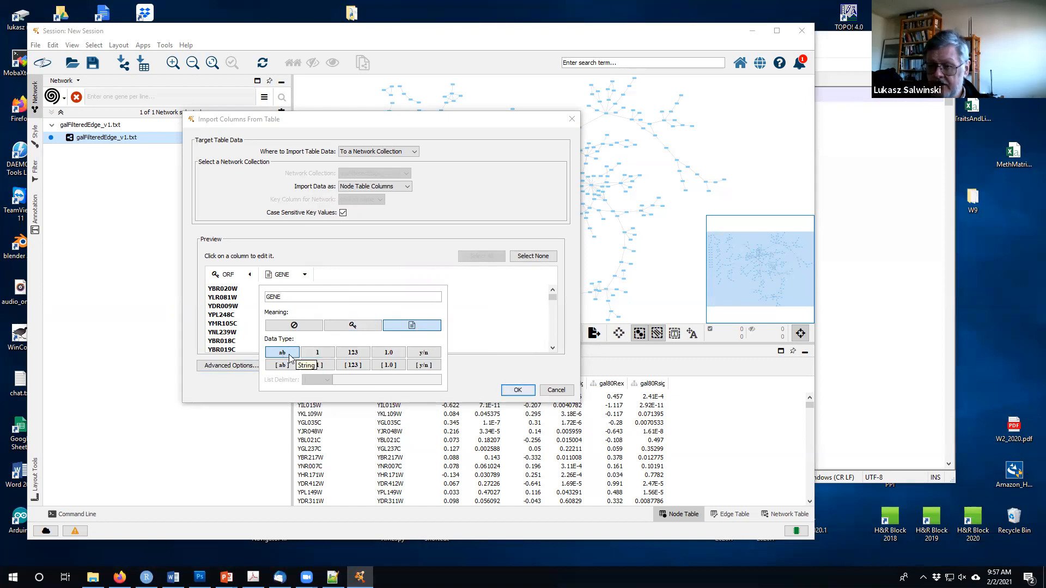
pyautogui.click(473, 384)
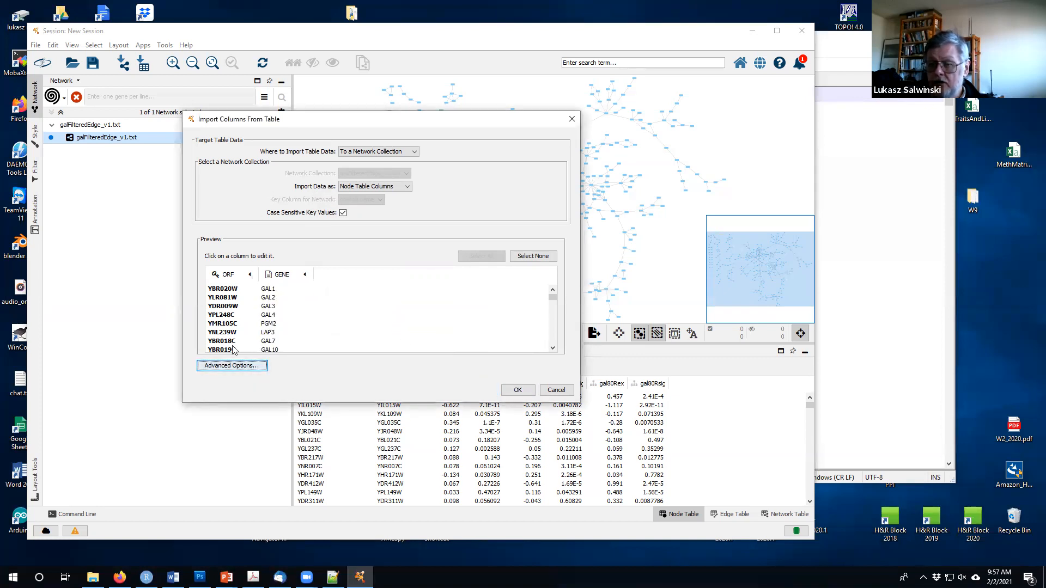
pyautogui.click(517, 390)
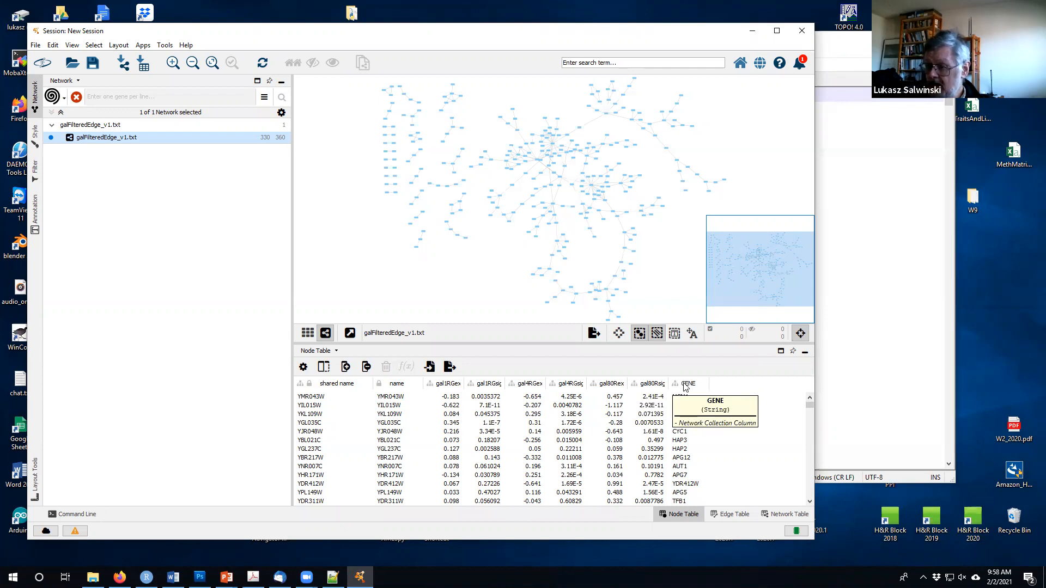
# Move the GENE column directly after the name column and sort the node table by shared name, ascending and descending.
pyautogui.moveTo(690, 387); pyautogui.dragTo(433, 418)
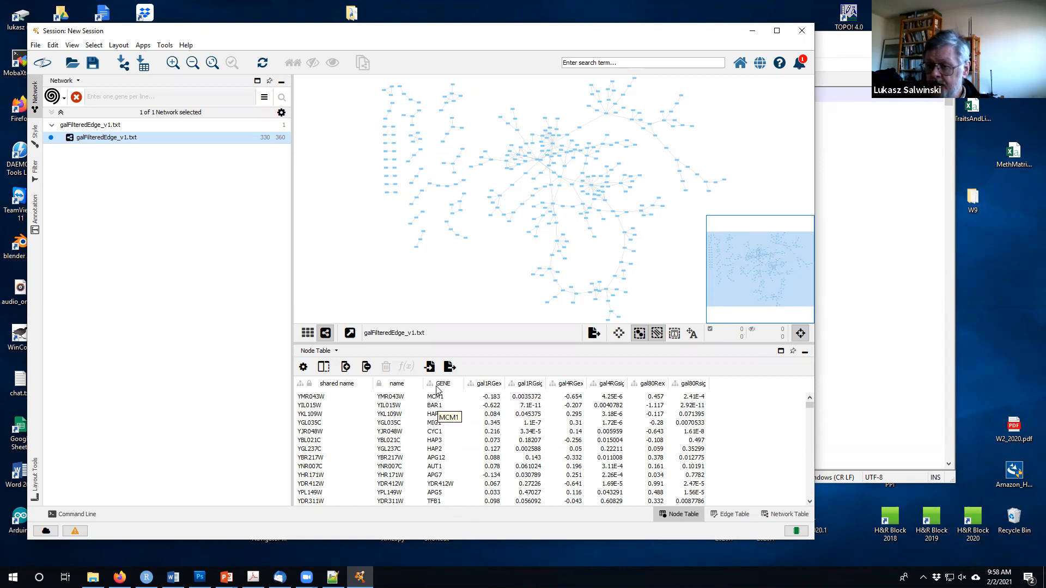
pyautogui.click(361, 386)
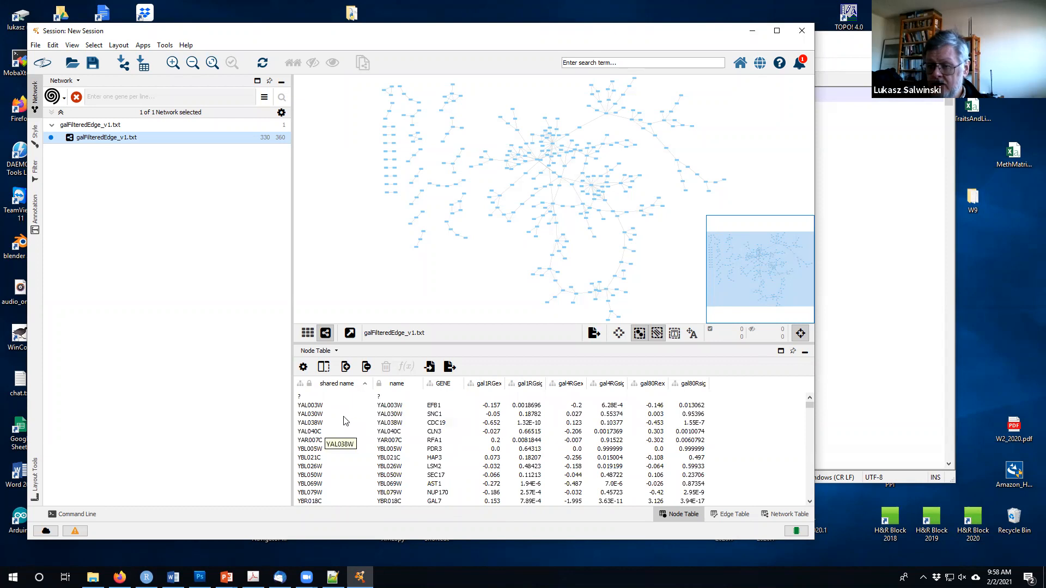
pyautogui.click(365, 388)
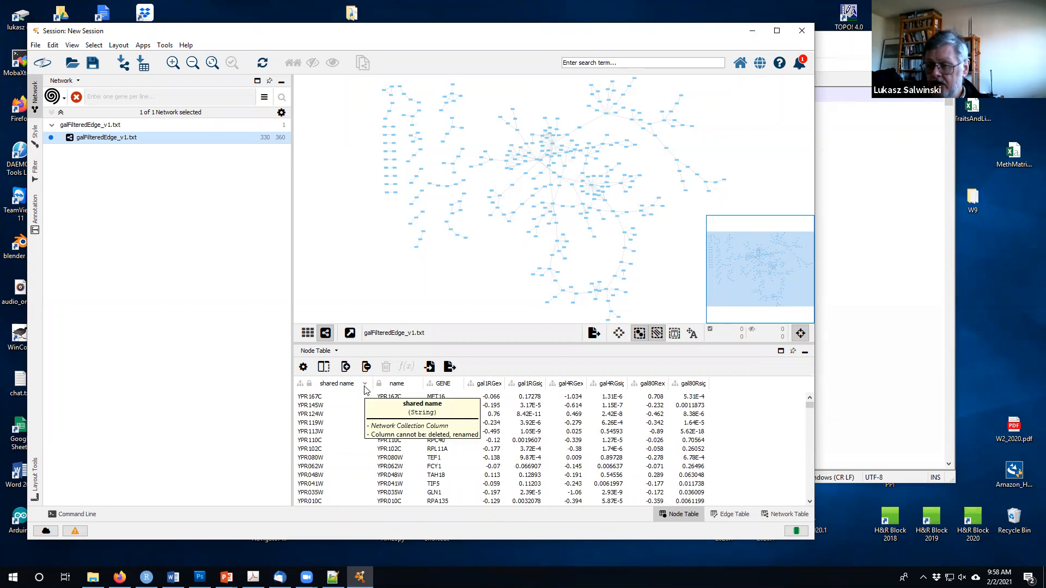
# Sort the node table by name in both directions, by GENE ascending, and finally by gal1RGexp ascending.
pyautogui.click(411, 386)
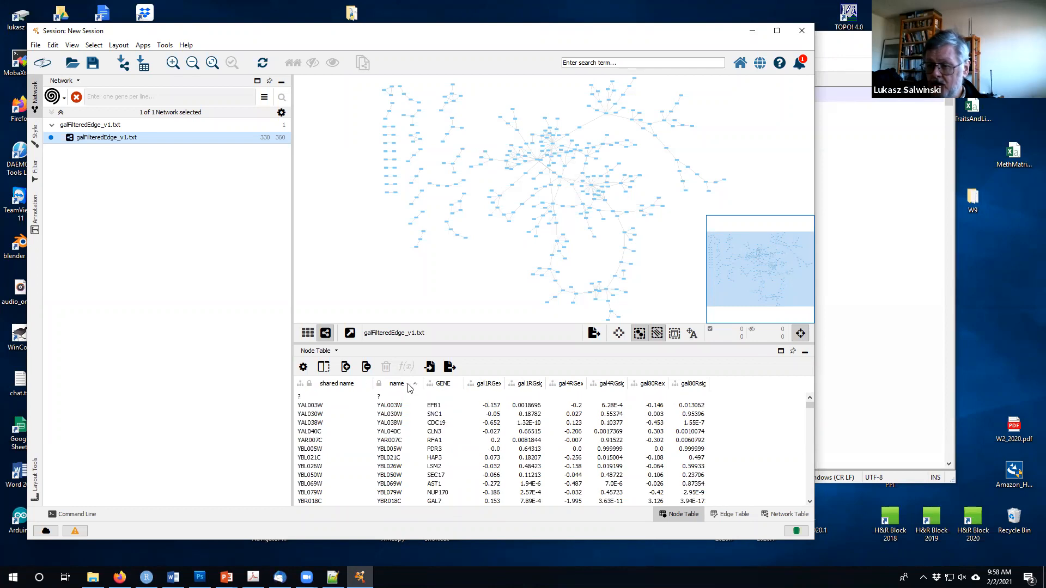
pyautogui.click(411, 386)
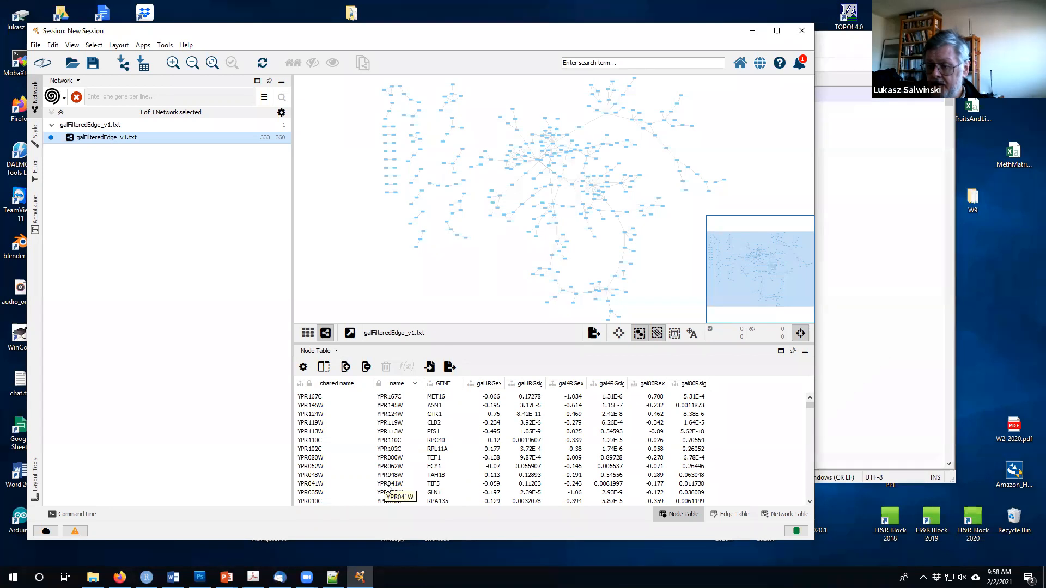
pyautogui.click(451, 386)
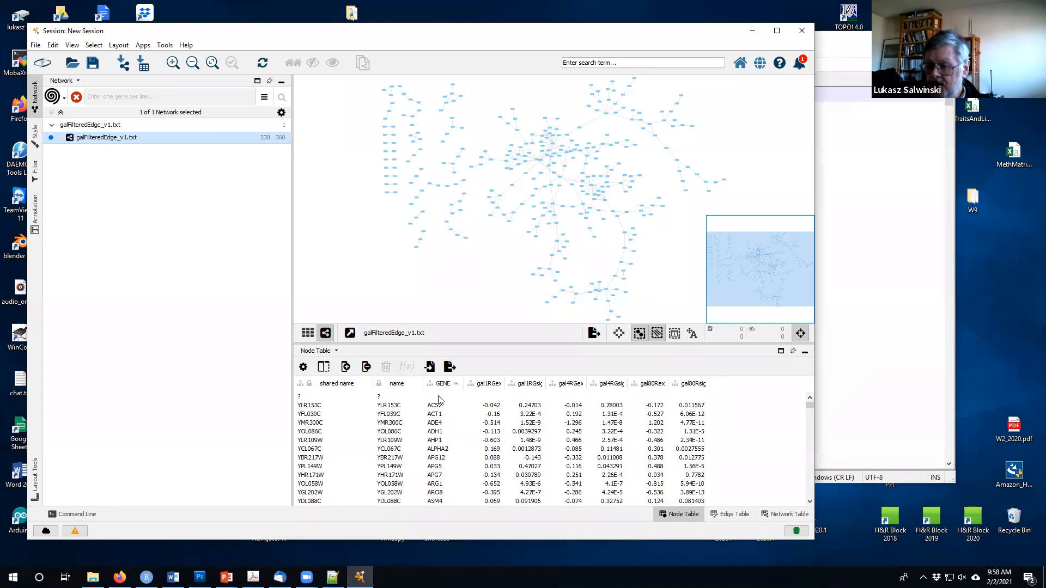
pyautogui.click(494, 384)
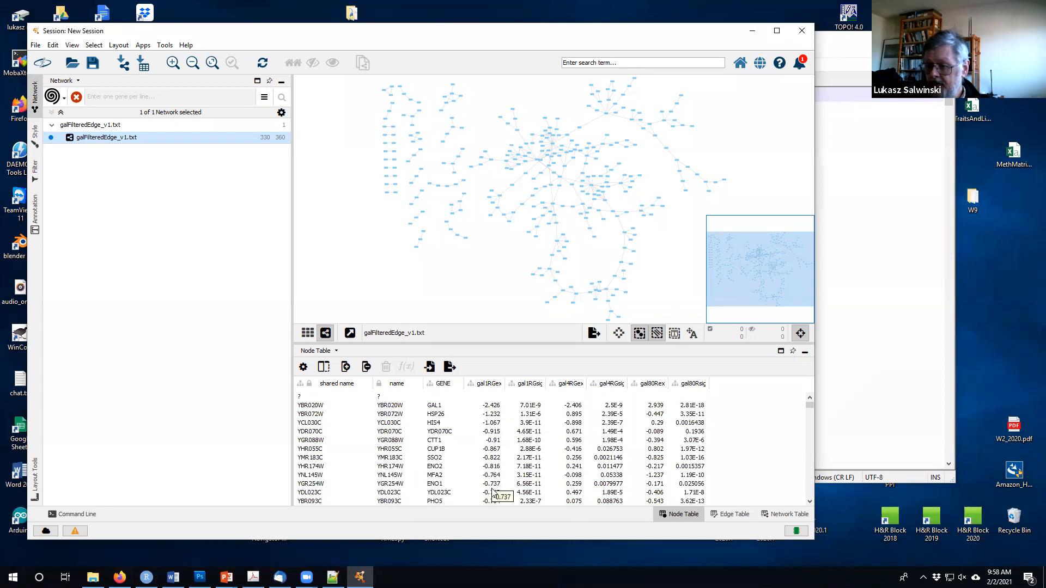
# Sort the node table by the gal1RGexp column and select the network node belonging to the "?" row.
pyautogui.click(495, 385)
pyautogui.click(493, 384)
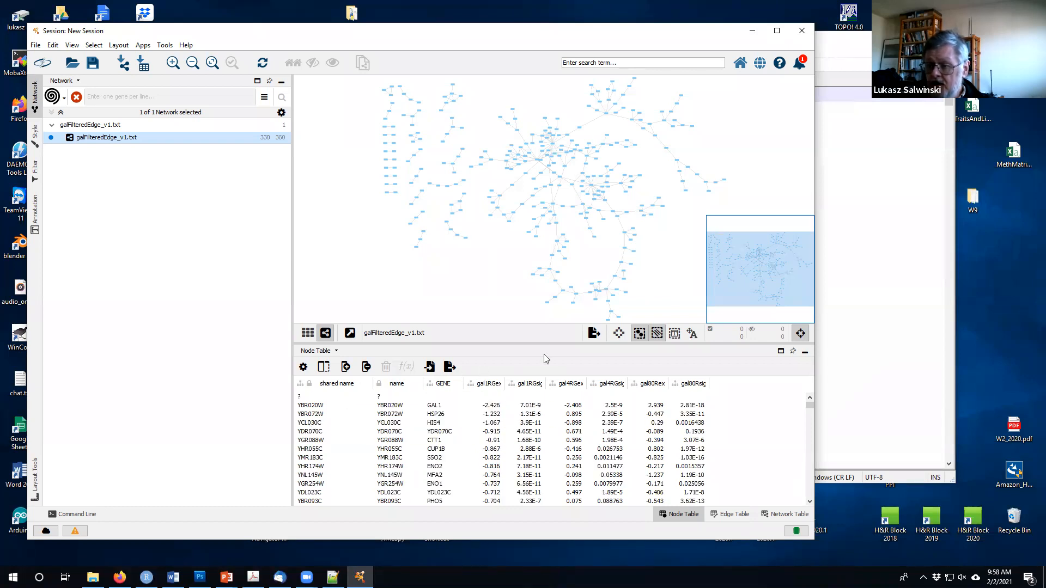
pyautogui.click(301, 397)
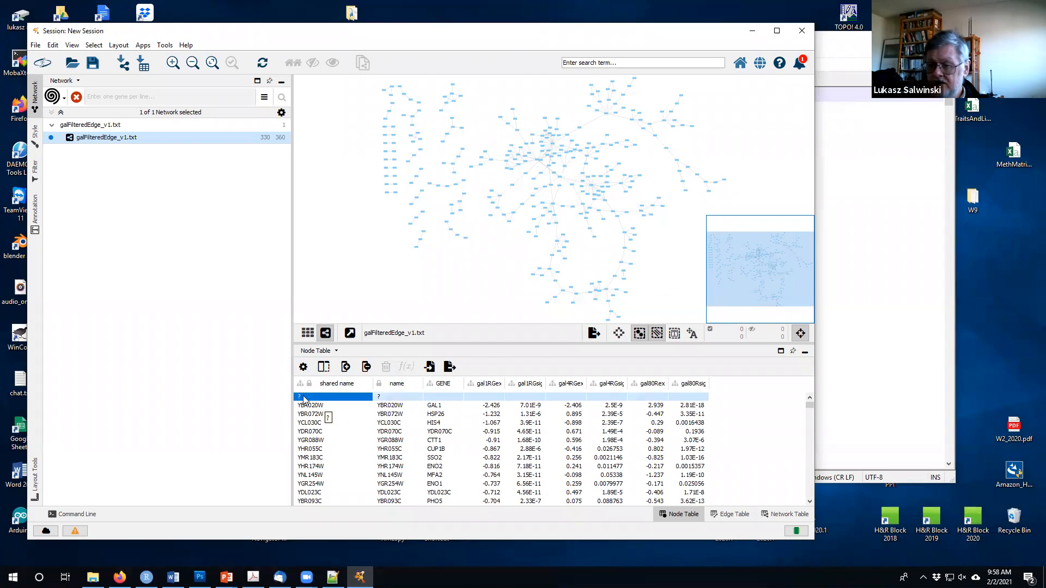
pyautogui.rightClick(354, 402)
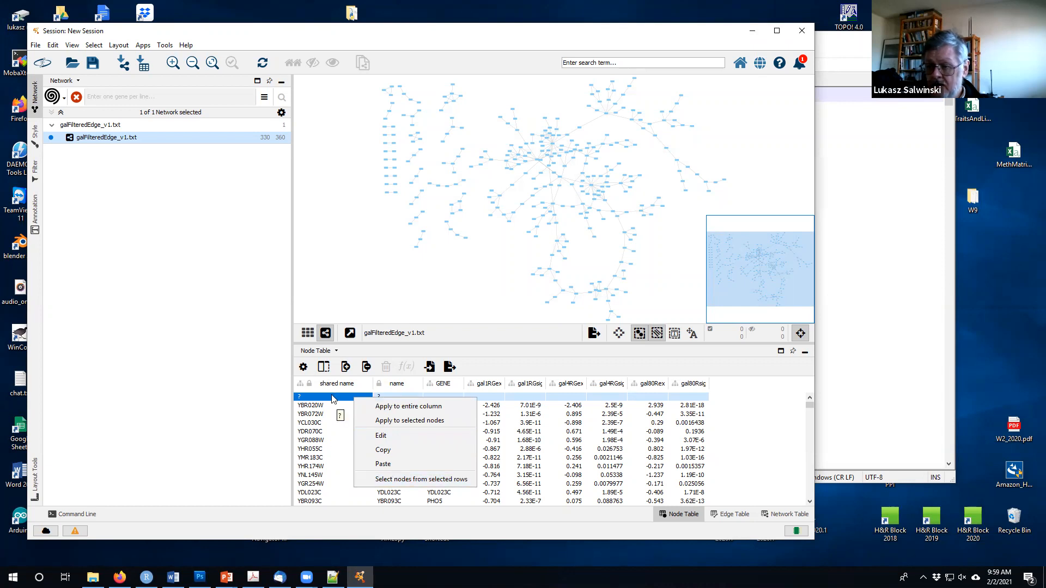
pyautogui.click(400, 479)
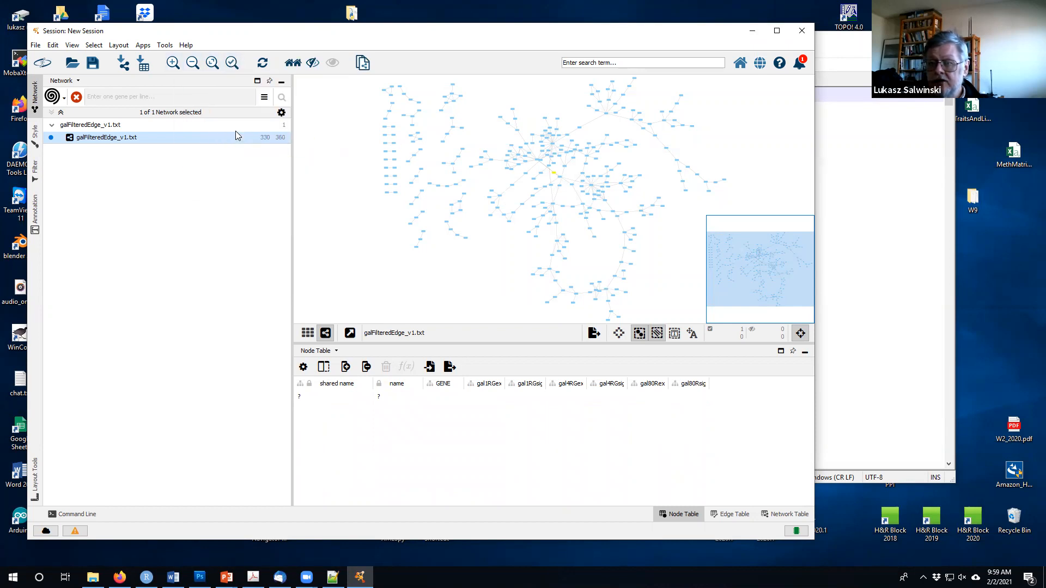
# Fit the network view to the selected "?" node, then shift the node slightly among its neighbouring nodes.
pyautogui.click(233, 64)
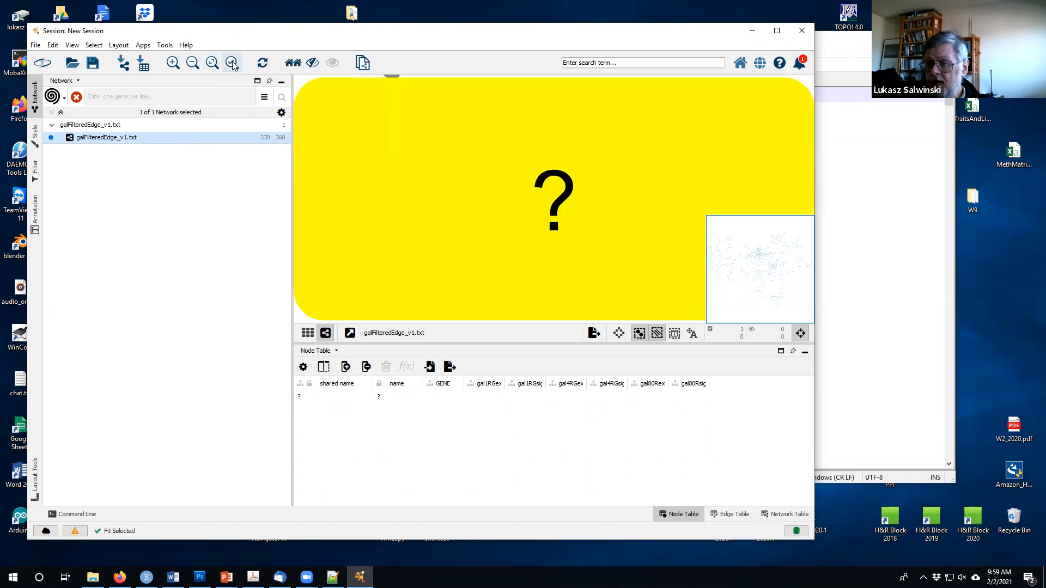
pyautogui.scroll(-6, 341, 93)
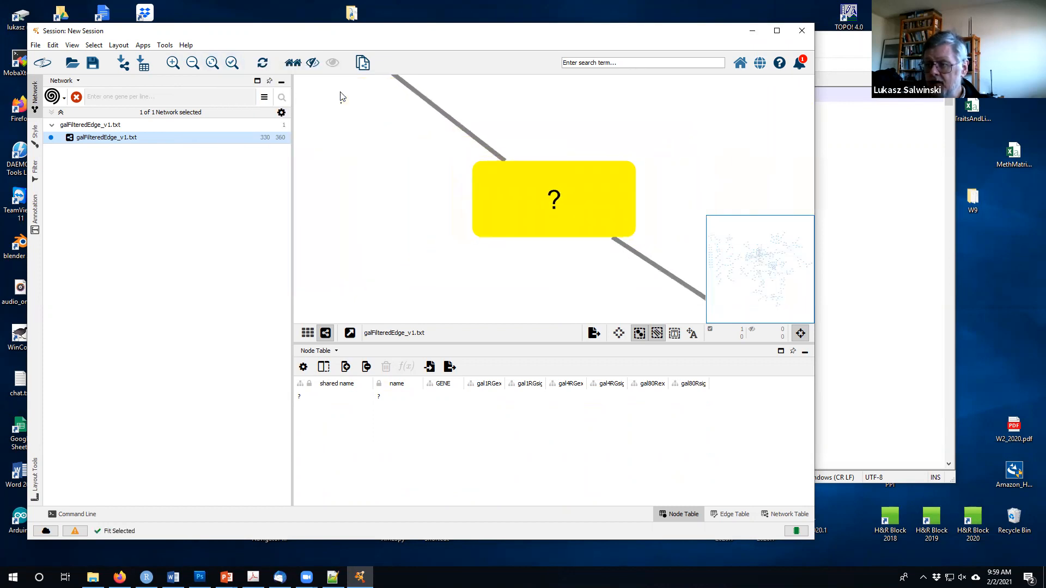
pyautogui.scroll(-2, 341, 95)
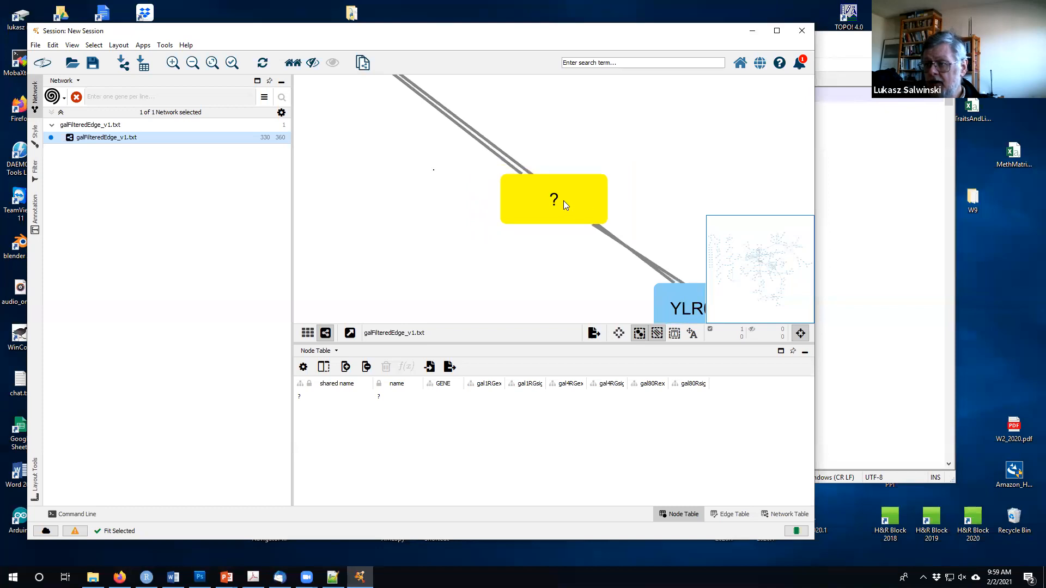
pyautogui.moveTo(518, 213); pyautogui.dragTo(455, 214)
pyautogui.scroll(-4, 432, 214)
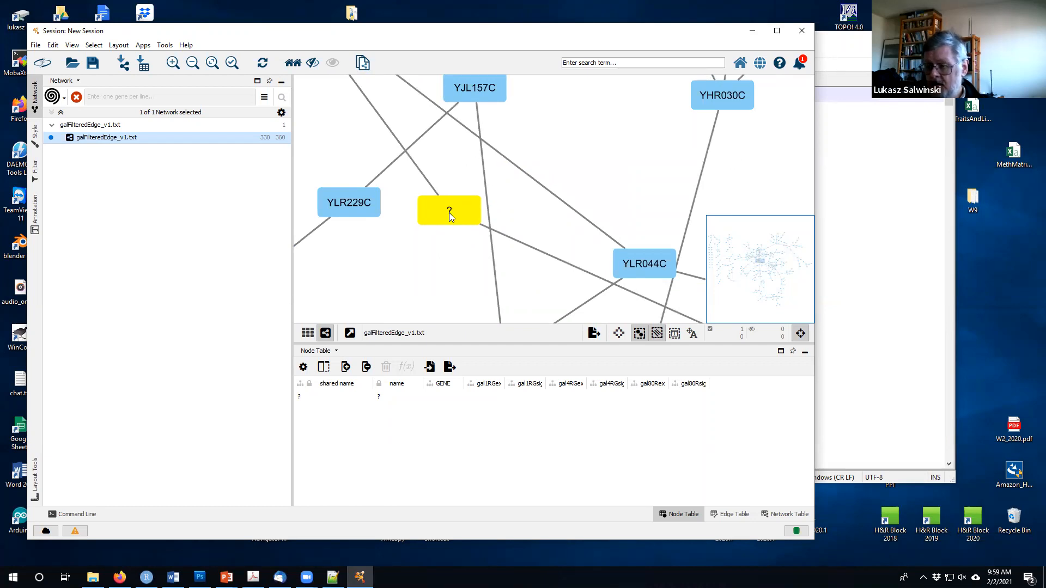
pyautogui.moveTo(450, 216)
pyautogui.mouseDown()
pyautogui.moveTo(401, 241)
pyautogui.moveTo(487, 178)
pyautogui.moveTo(451, 240)
pyautogui.moveTo(477, 211)
pyautogui.moveTo(434, 252)
pyautogui.moveTo(448, 188)
pyautogui.moveTo(450, 220)
pyautogui.mouseUp()
pyautogui.click(434, 256)
pyautogui.click(445, 203)
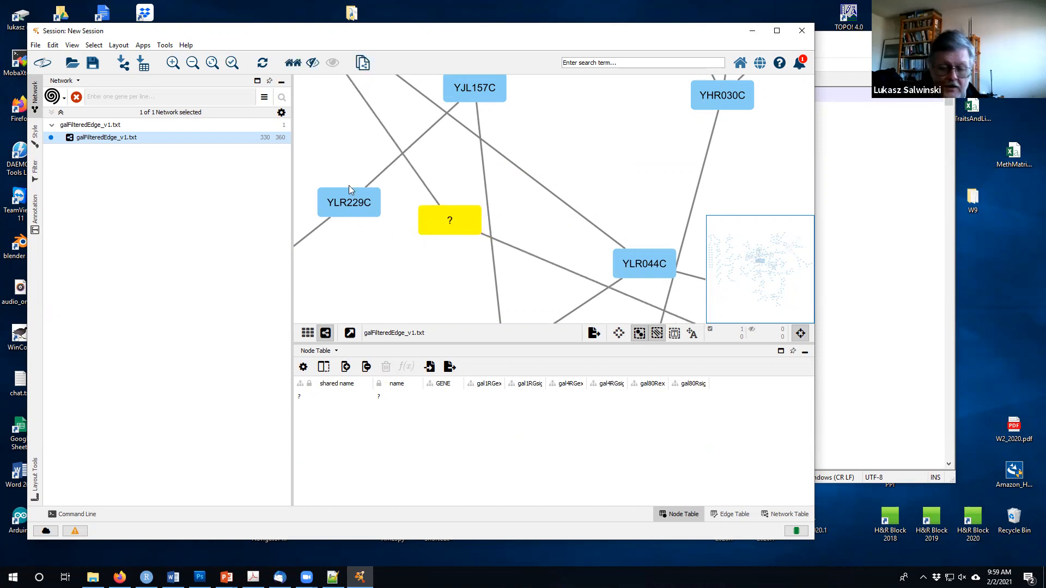
# Select the YLR229C and "?" nodes and the edges between them with one selection box.
pyautogui.click(315, 172)
pyautogui.moveTo(303, 164); pyautogui.dragTo(445, 222)
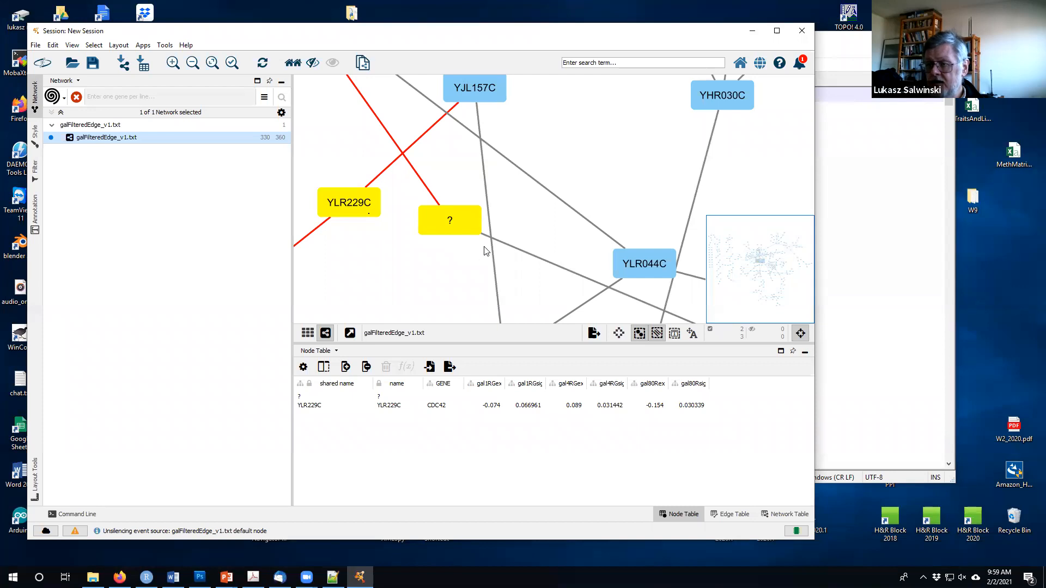
pyautogui.scroll(-5, 502, 255)
pyautogui.moveTo(506, 213); pyautogui.dragTo(475, 219)
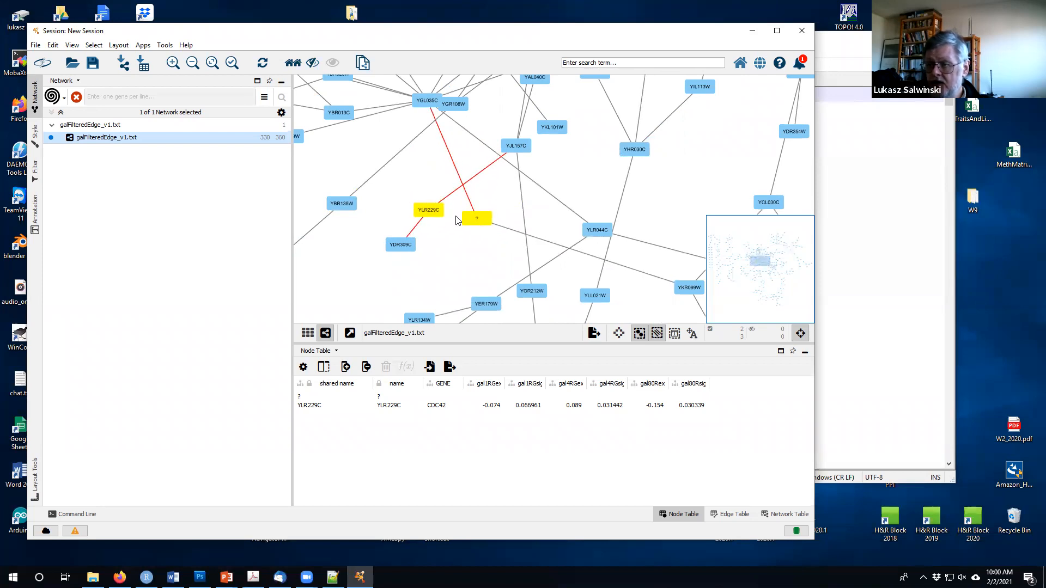
# Move the "?" node slightly downward, then box-select and shift it with YLR229C and YDR309C before clearing the selection.
pyautogui.click(449, 243)
pyautogui.click(476, 220)
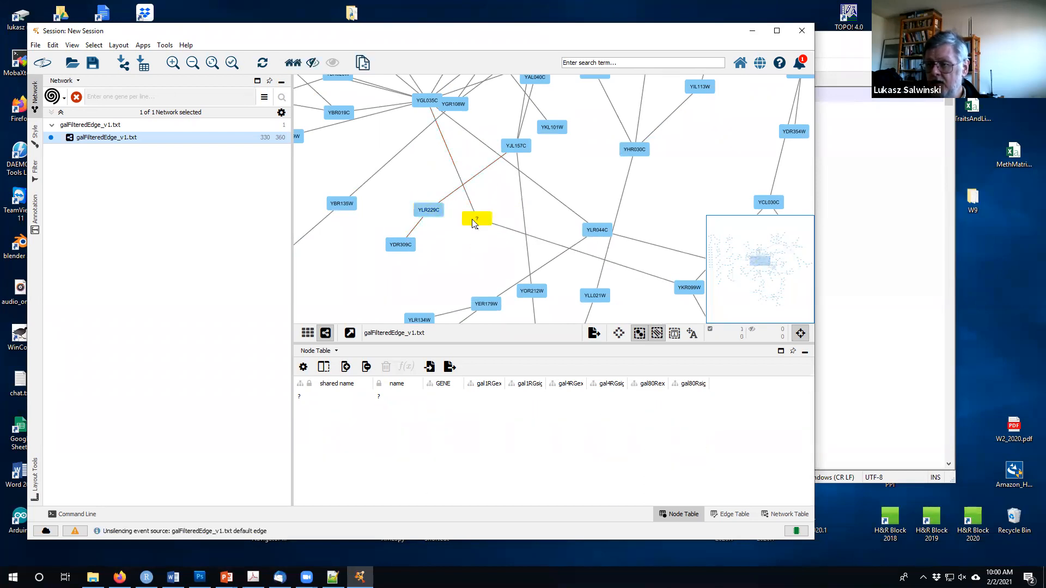
pyautogui.moveTo(477, 219)
pyautogui.mouseDown()
pyautogui.moveTo(488, 234)
pyautogui.moveTo(478, 236)
pyautogui.mouseUp()
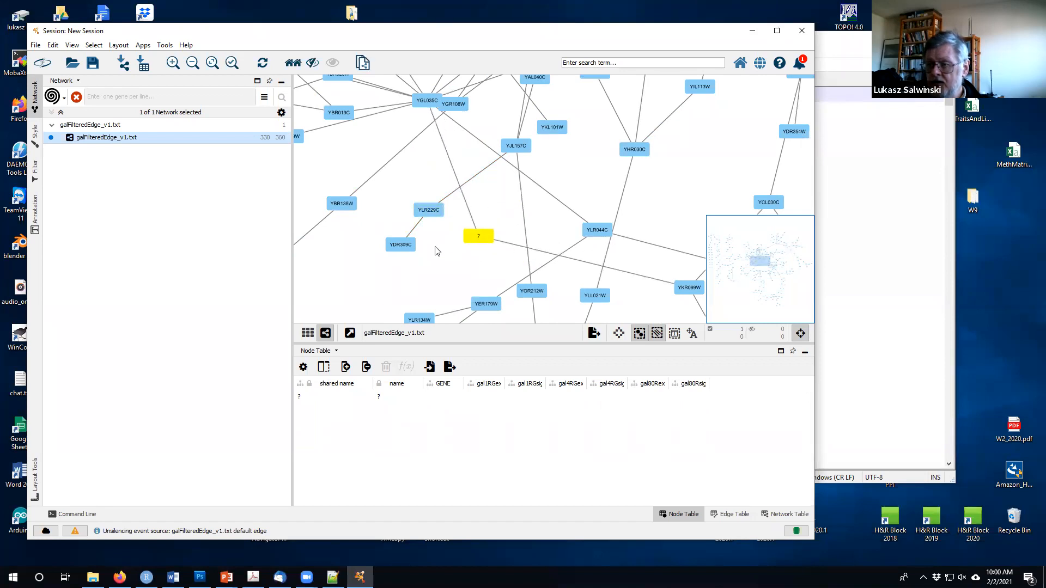
pyautogui.moveTo(414, 181); pyautogui.dragTo(464, 252)
pyautogui.click(436, 270)
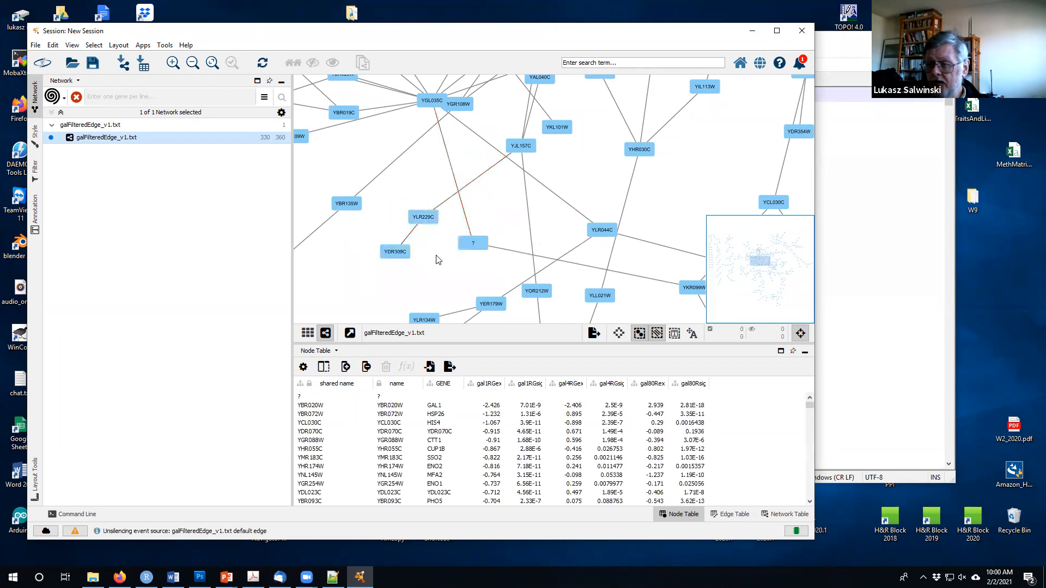
# Select the edge between YLR229C and YDR309C, then clear the selection.
pyautogui.click(411, 235)
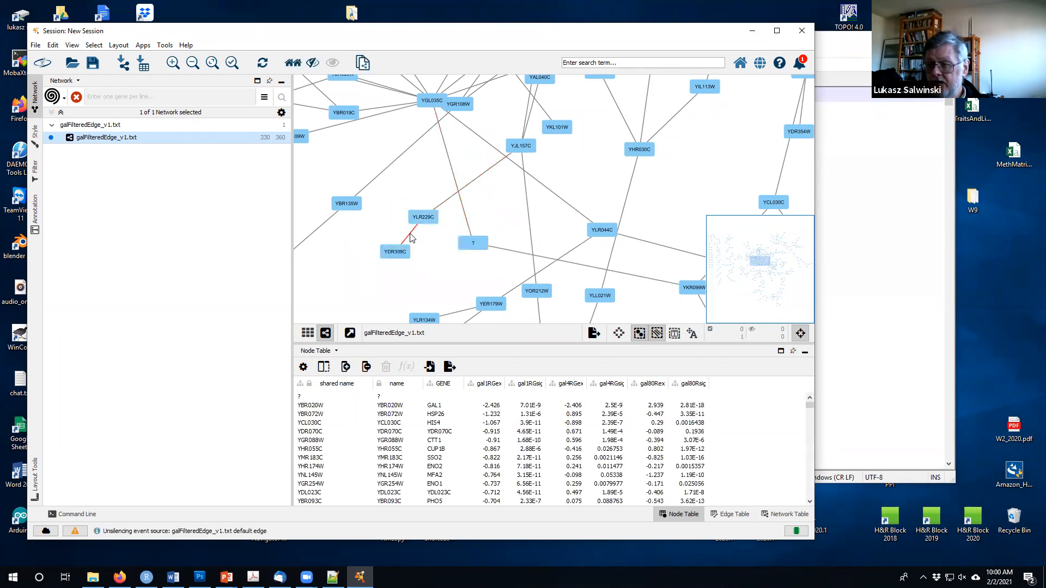
pyautogui.moveTo(409, 234)
pyautogui.mouseDown()
pyautogui.moveTo(428, 241)
pyautogui.moveTo(418, 238)
pyautogui.mouseUp()
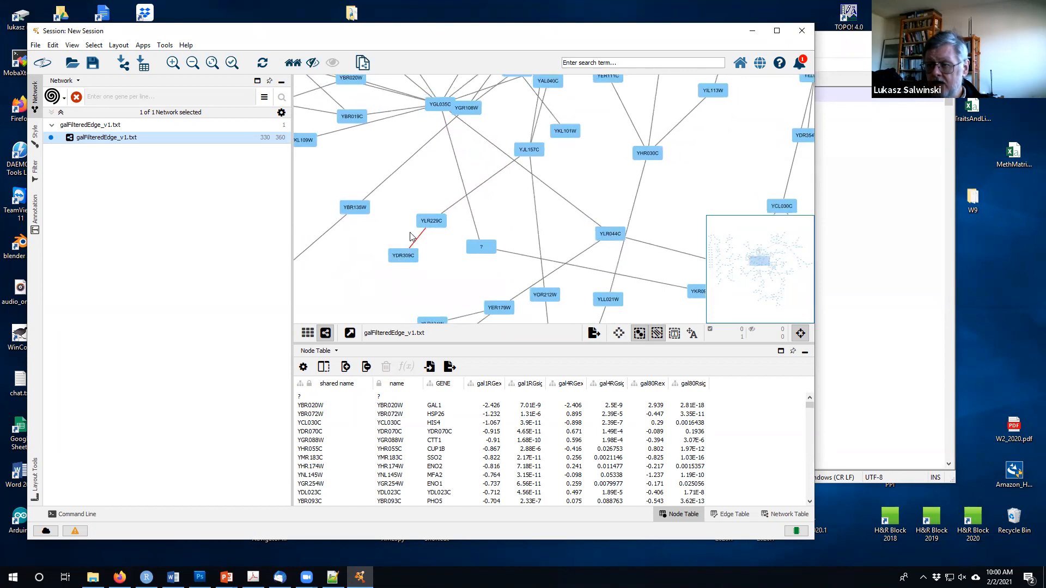
pyautogui.moveTo(418, 237); pyautogui.dragTo(418, 237)
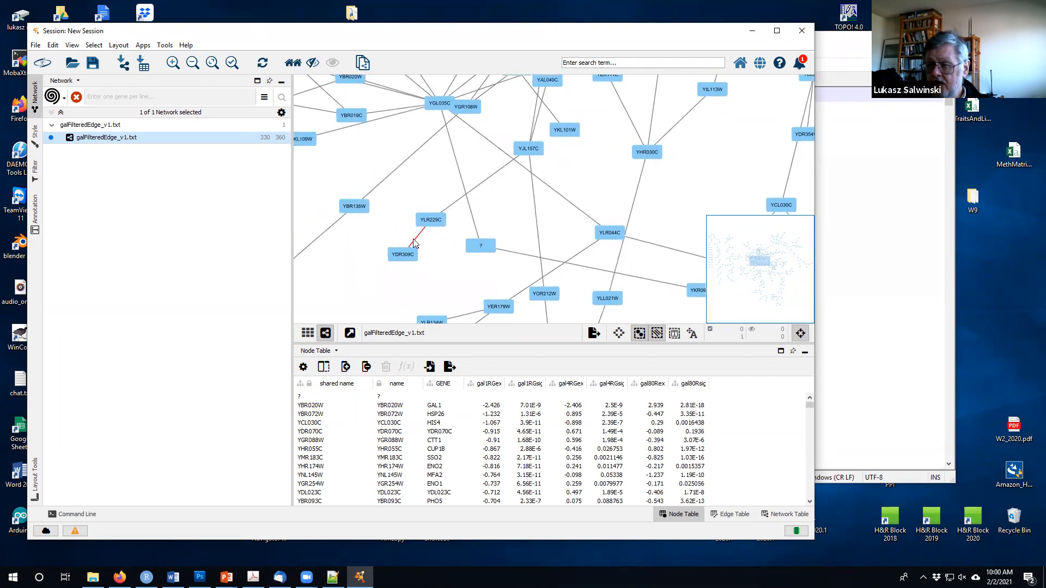
pyautogui.click(417, 243)
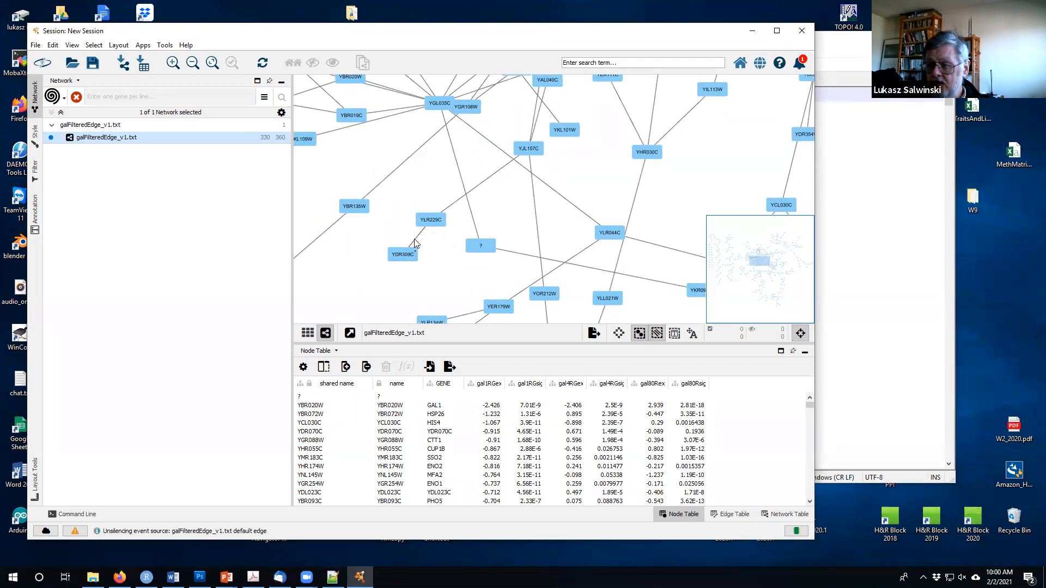
pyautogui.click(418, 240)
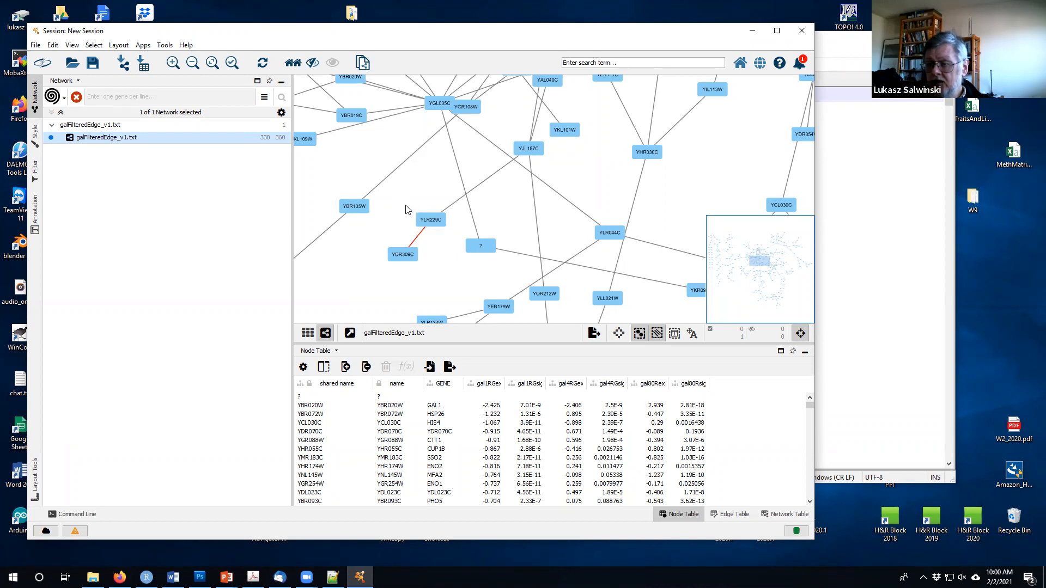
pyautogui.click(424, 245)
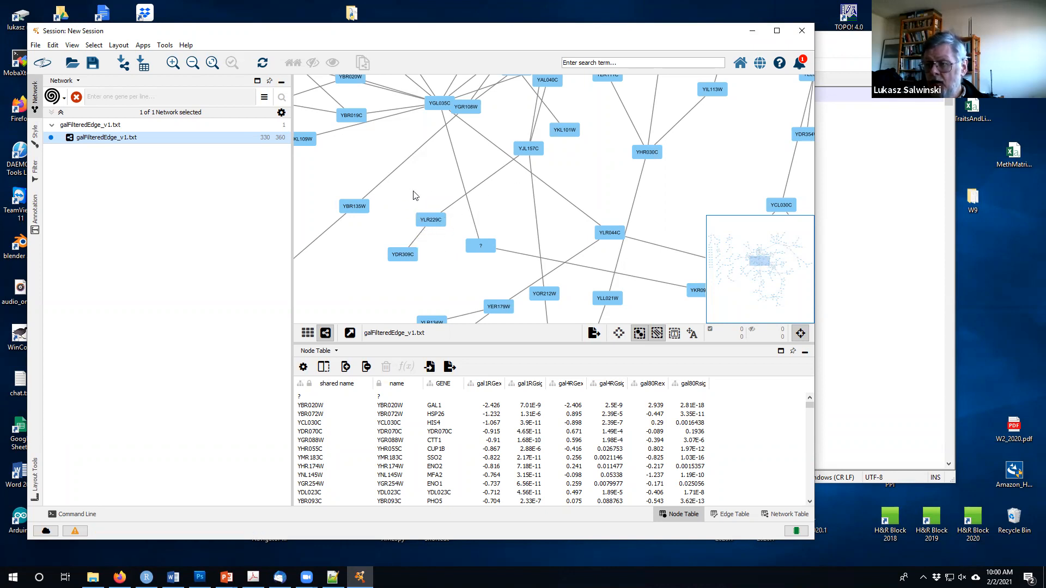
# Select the "?" node and delete it from the network together with its edges.
pyautogui.moveTo(481, 249)
pyautogui.mouseDown()
pyautogui.moveTo(491, 228)
pyautogui.moveTo(486, 237)
pyautogui.moveTo(476, 223)
pyautogui.moveTo(486, 236)
pyautogui.mouseUp()
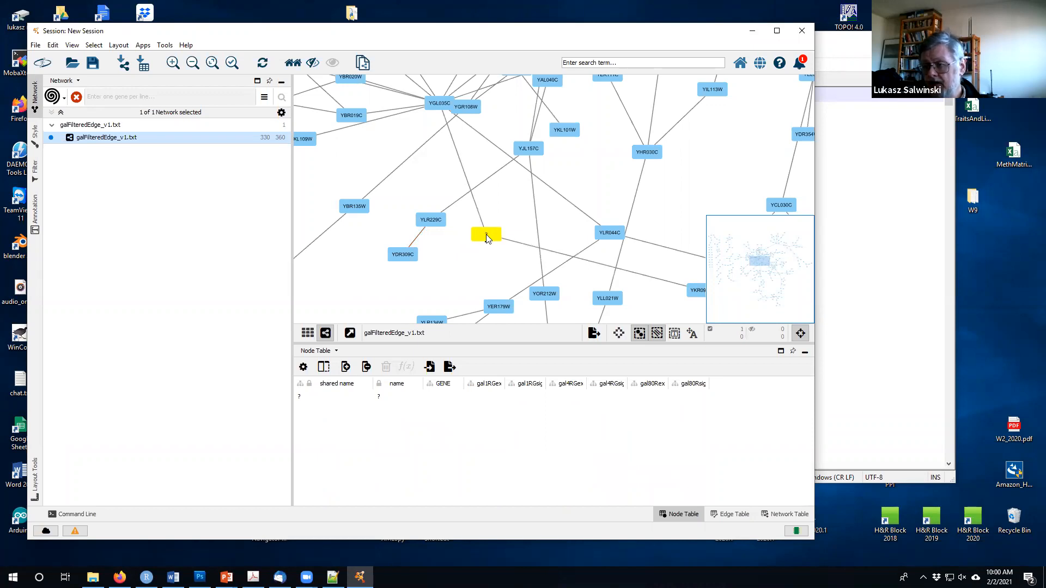
pyautogui.rightClick(486, 234)
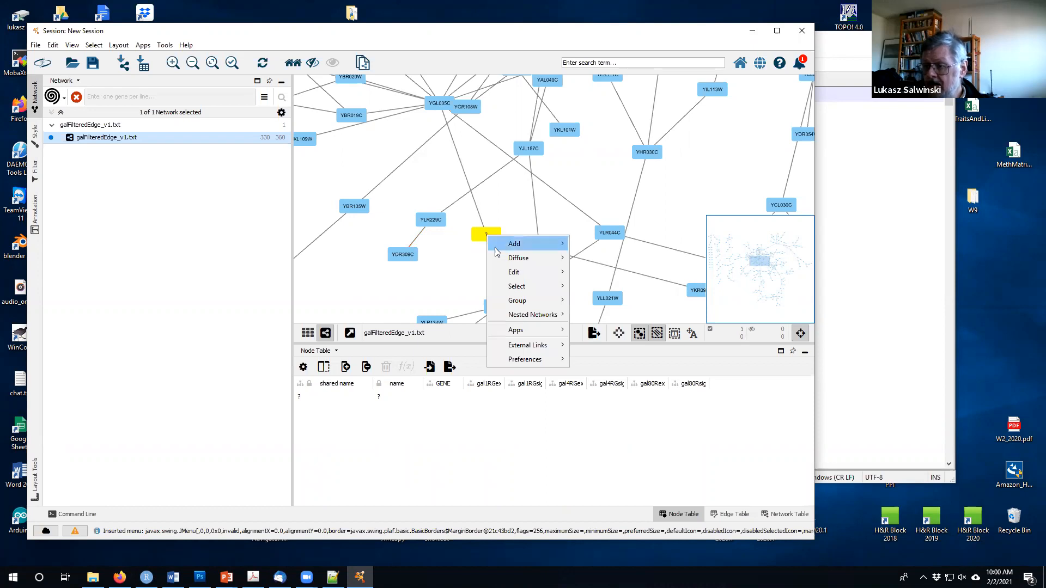
pyautogui.moveTo(494, 248)
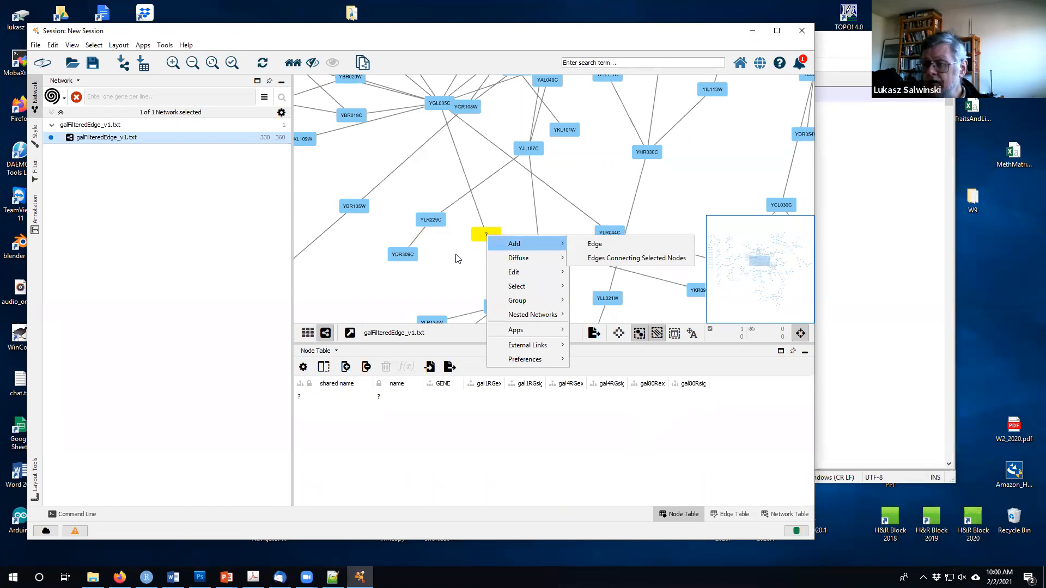
pyautogui.click(485, 237)
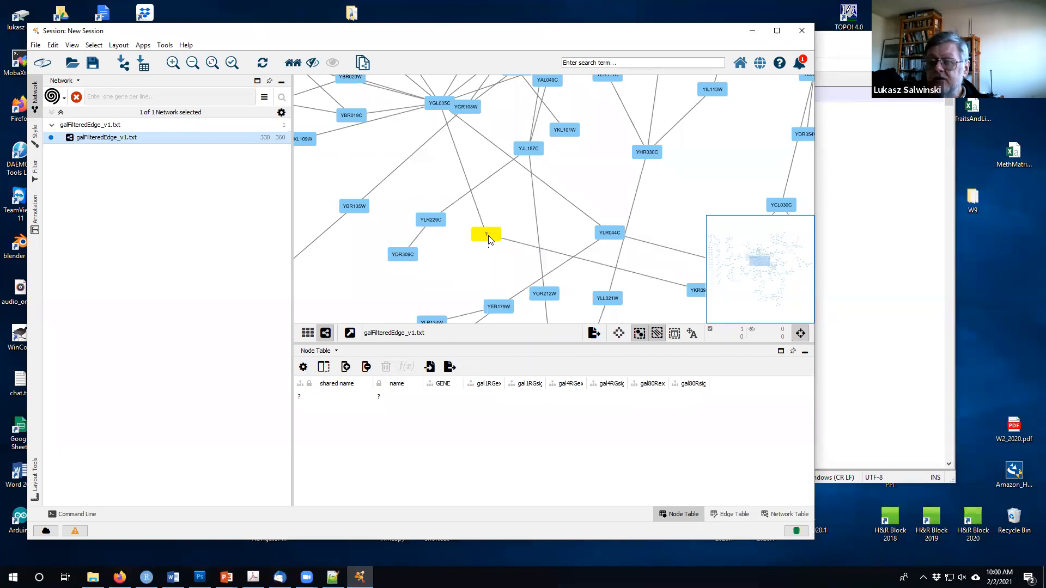
pyautogui.click(52, 46)
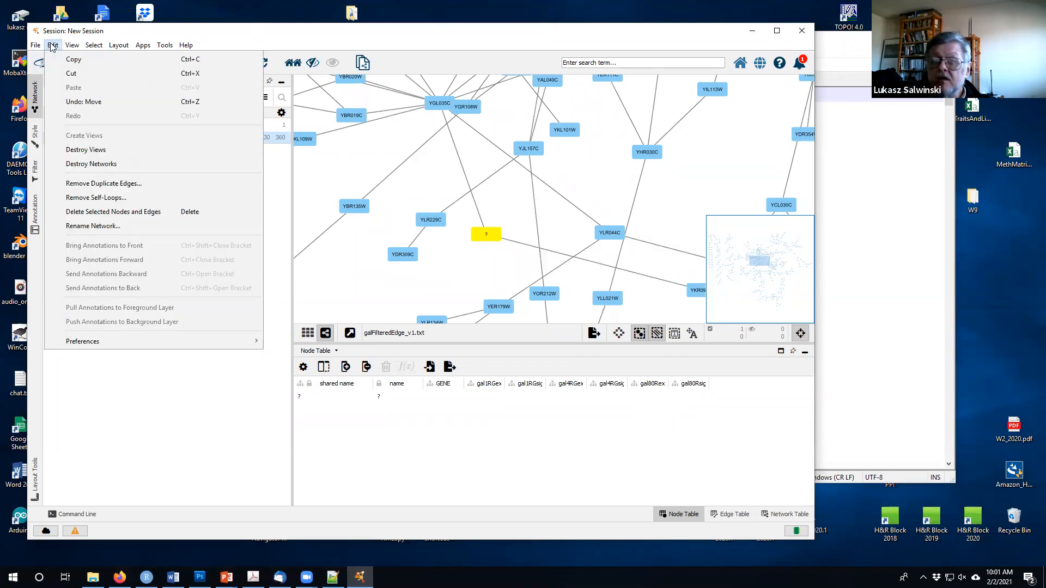
pyautogui.moveTo(90, 46)
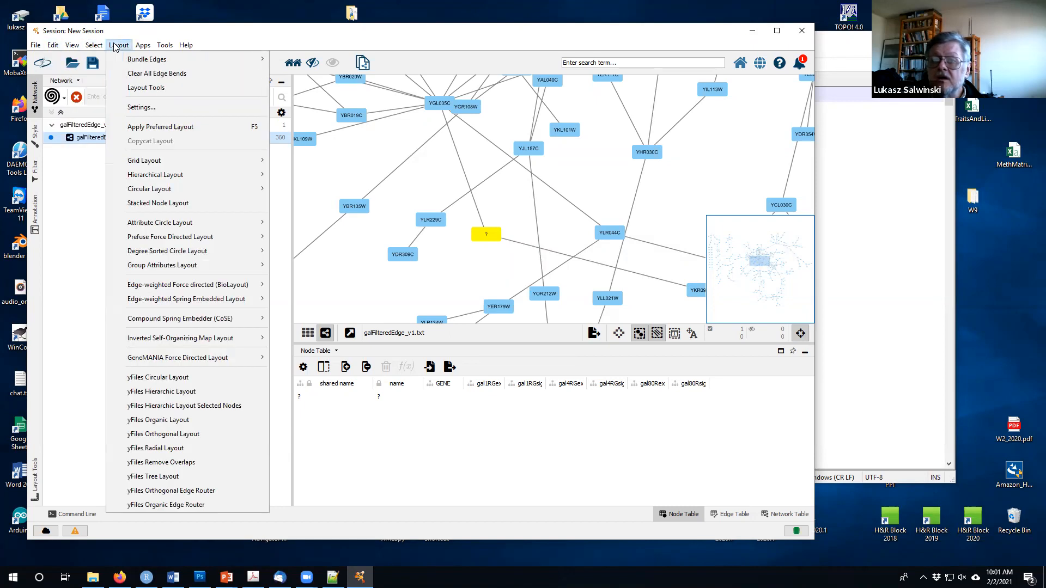
pyautogui.moveTo(38, 47)
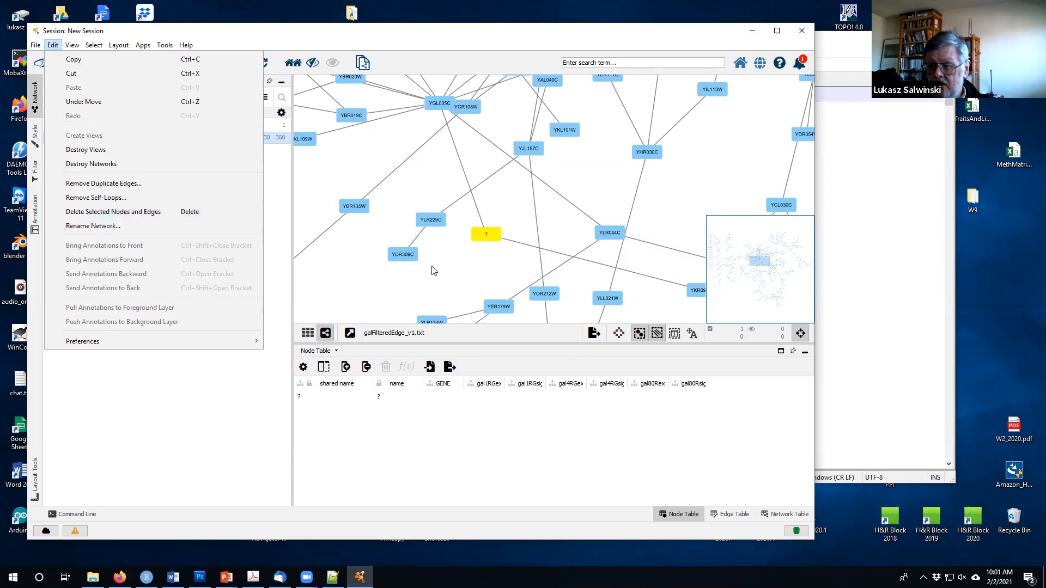
pyautogui.click(488, 252)
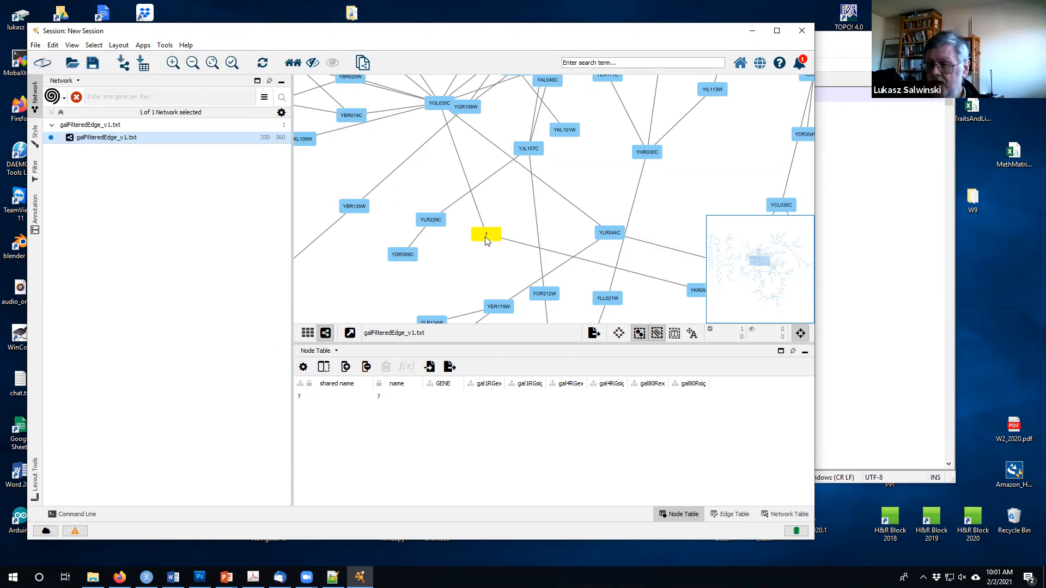
pyautogui.press('Delete')
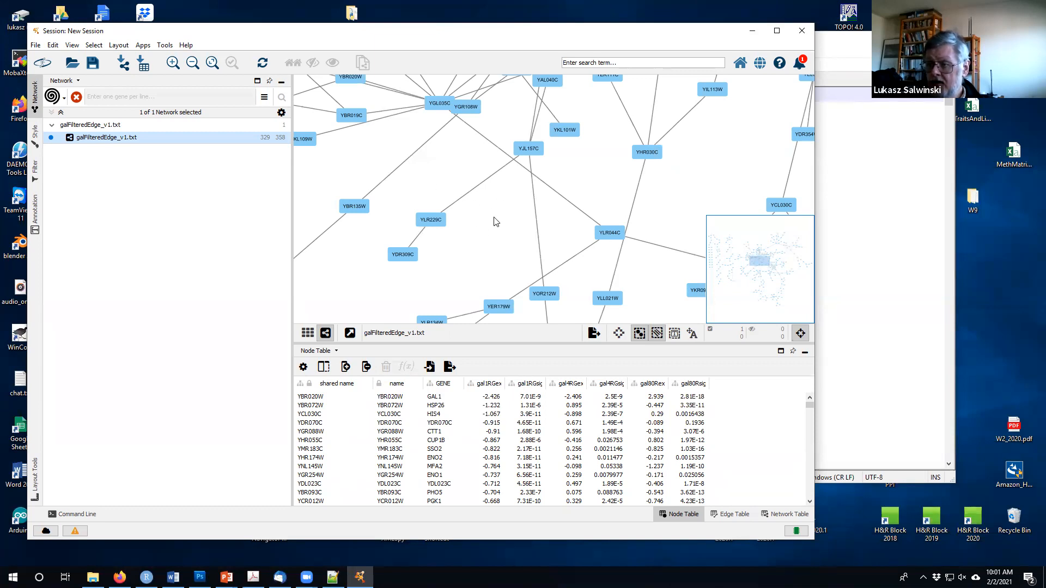
# Enlarge the application window to widen the network view and the node table.
pyautogui.moveTo(450, 173)
pyautogui.mouseDown()
pyautogui.moveTo(461, 203)
pyautogui.moveTo(433, 185)
pyautogui.moveTo(451, 181)
pyautogui.moveTo(450, 172)
pyautogui.mouseUp()
pyautogui.scroll(-2, 481, 206)
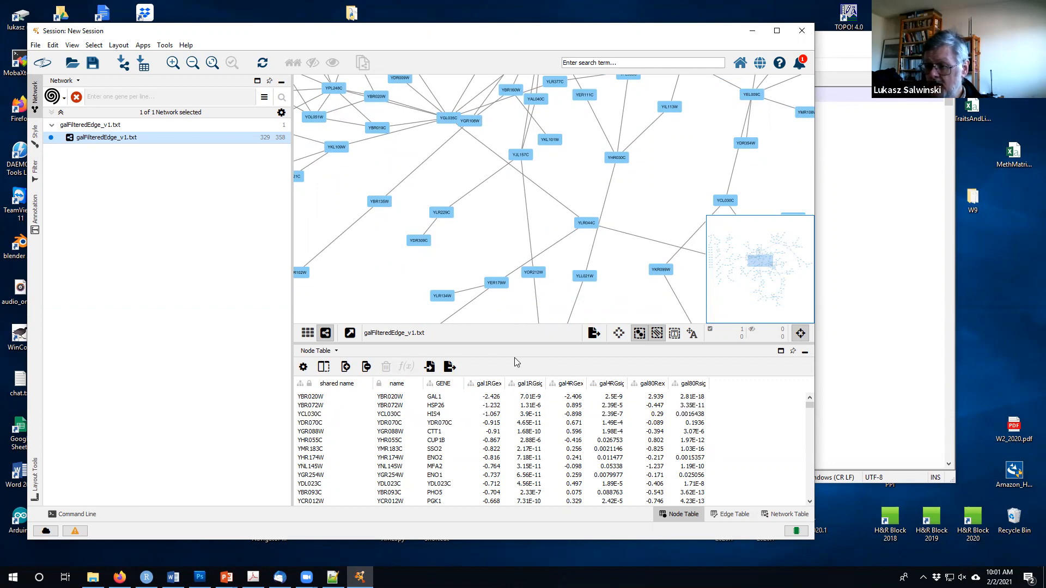
pyautogui.scroll(-1, 492, 217)
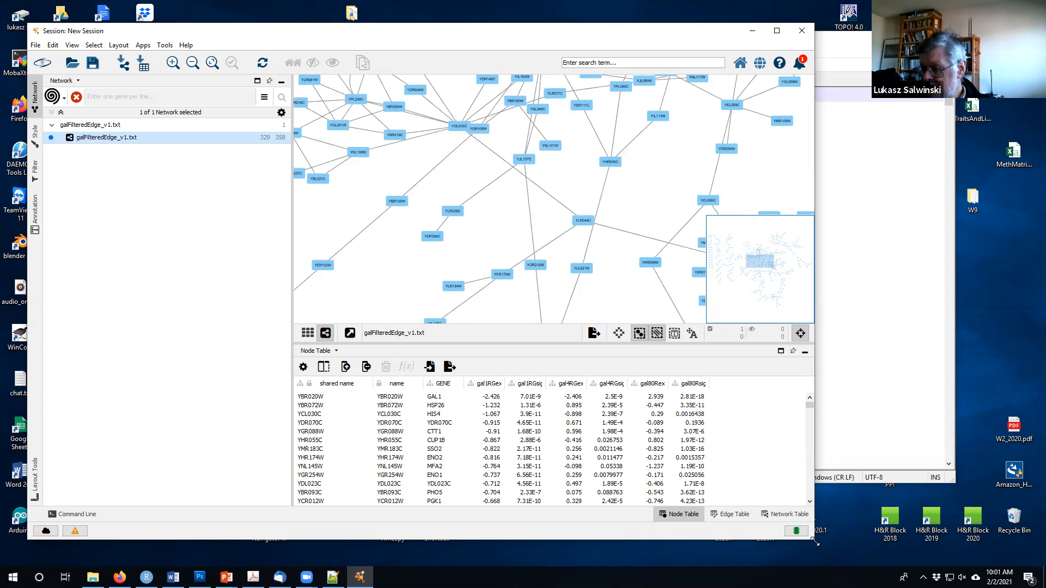
pyautogui.moveTo(816, 542); pyautogui.dragTo(1004, 552)
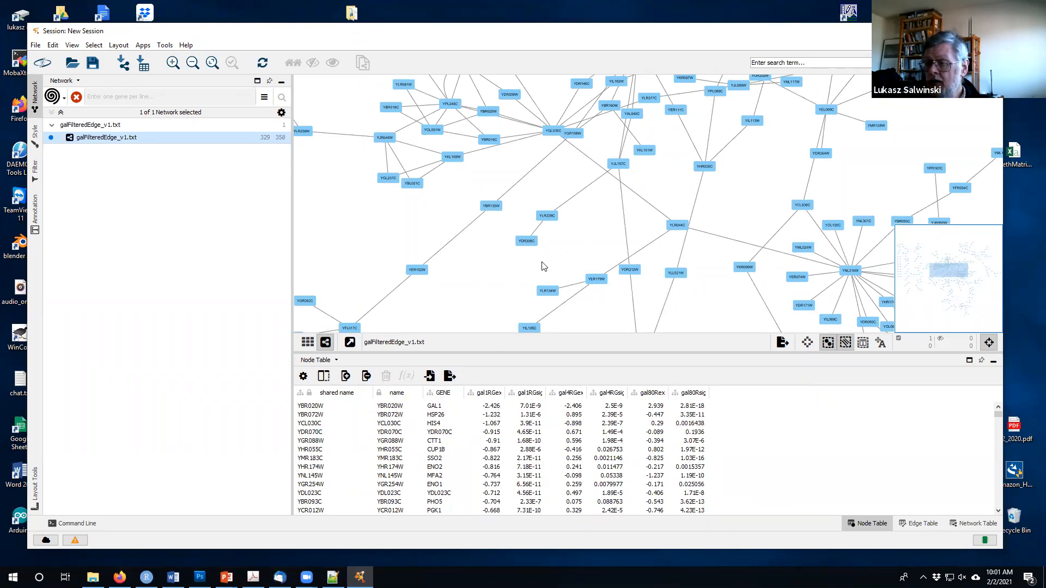
# Examine the network from the YGL035C area across to the highly connected hub beyond YLR044C.
pyautogui.moveTo(562, 177); pyautogui.dragTo(513, 203)
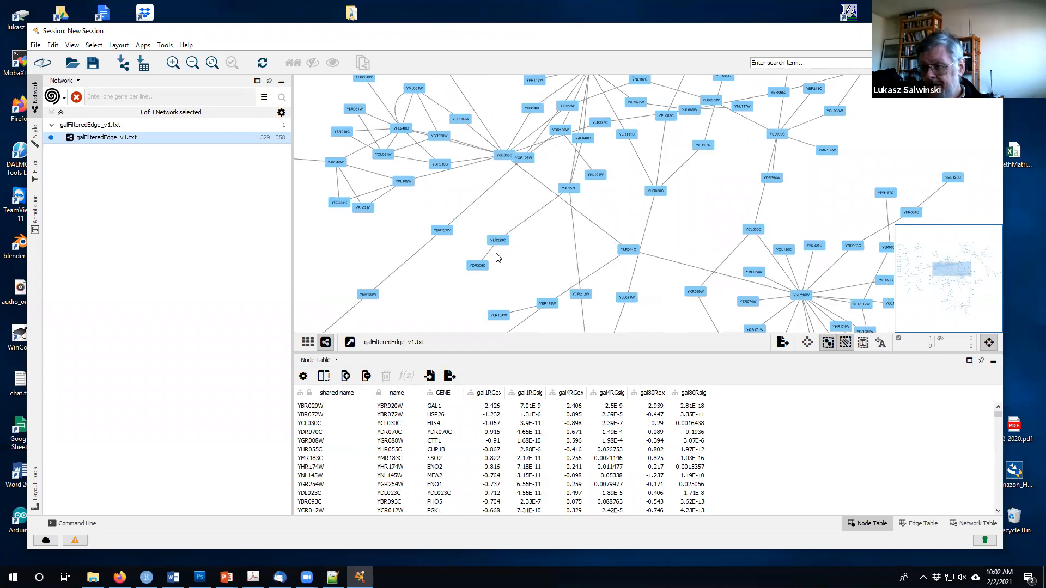
pyautogui.moveTo(507, 195); pyautogui.dragTo(504, 180)
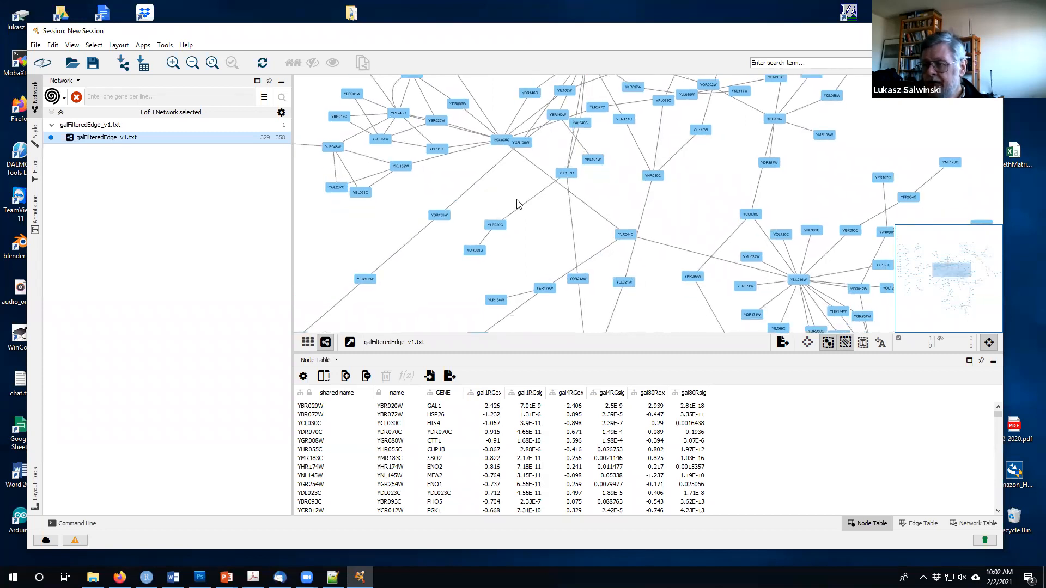
pyautogui.scroll(1, 646, 207)
pyautogui.moveTo(619, 201); pyautogui.dragTo(445, 158)
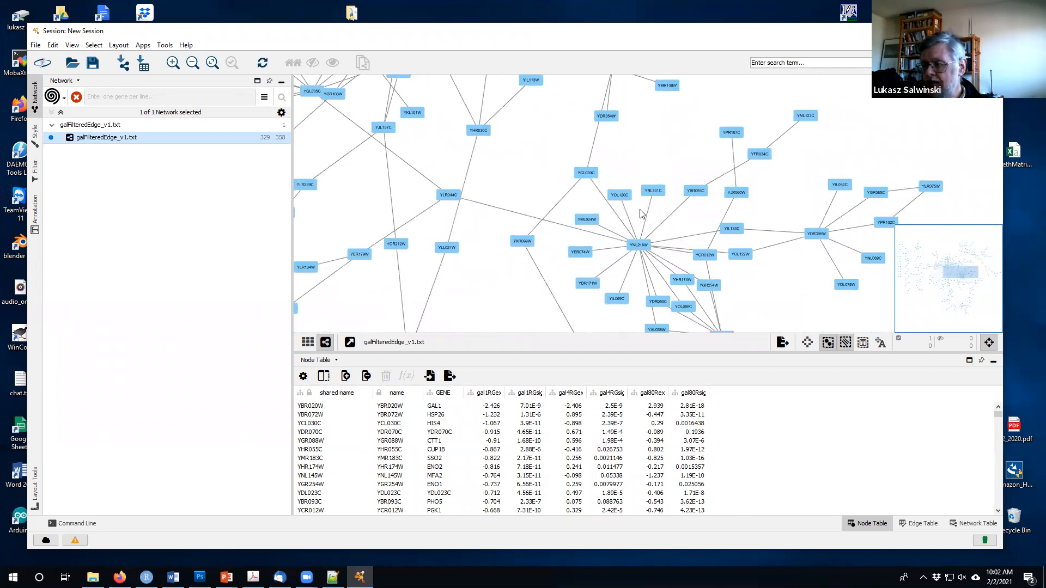
# Open the style settings for the network around the YNL216W hub and view the list of available styles.
pyautogui.scroll(3, 642, 214)
pyautogui.moveTo(657, 262); pyautogui.dragTo(605, 208)
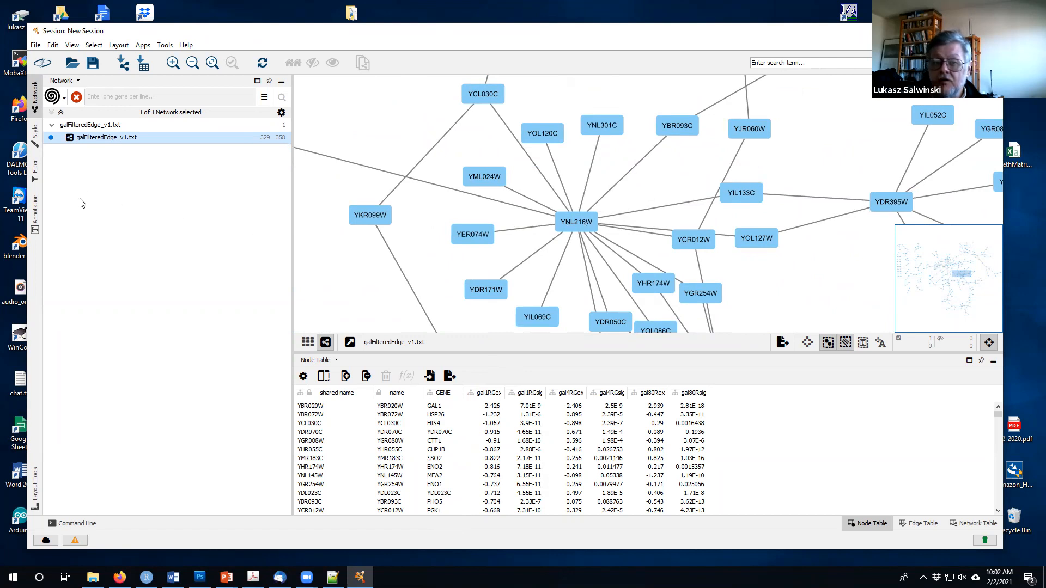
pyautogui.click(35, 135)
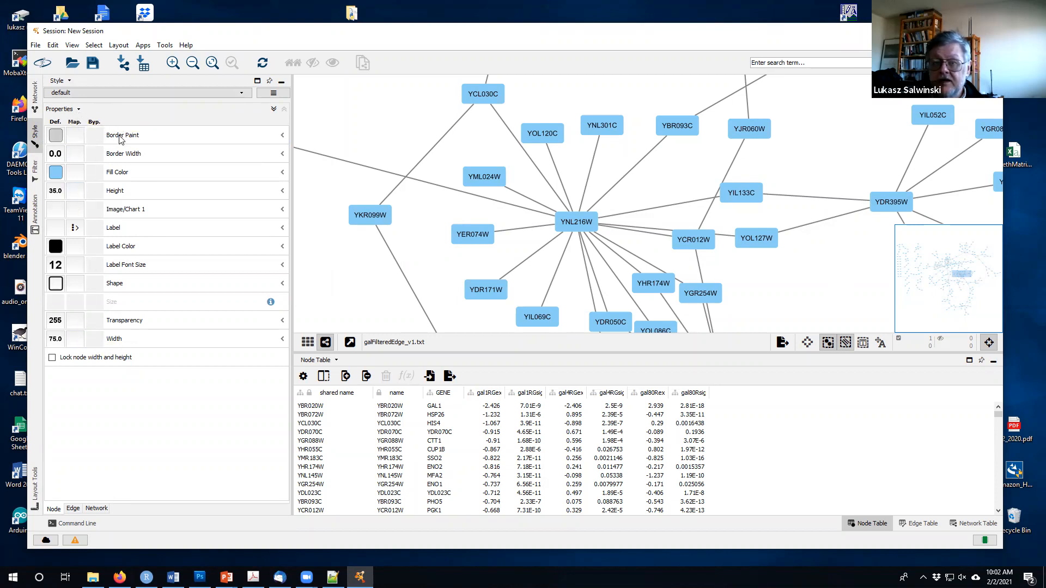
pyautogui.click(242, 96)
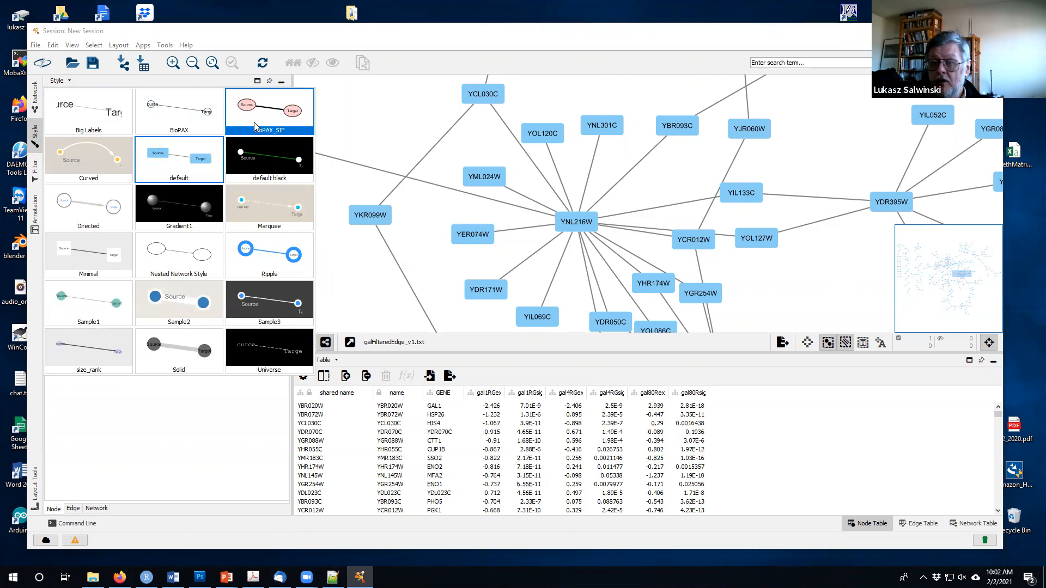
pyautogui.click(158, 82)
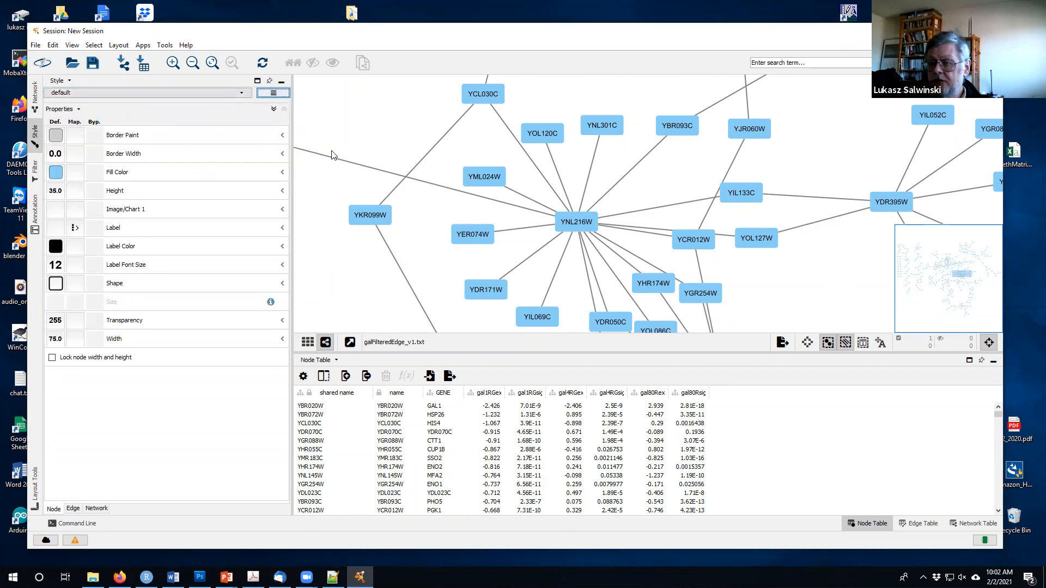
# Try the default black and Sample1 styles on the network, then reapply the default style.
pyautogui.click(243, 96)
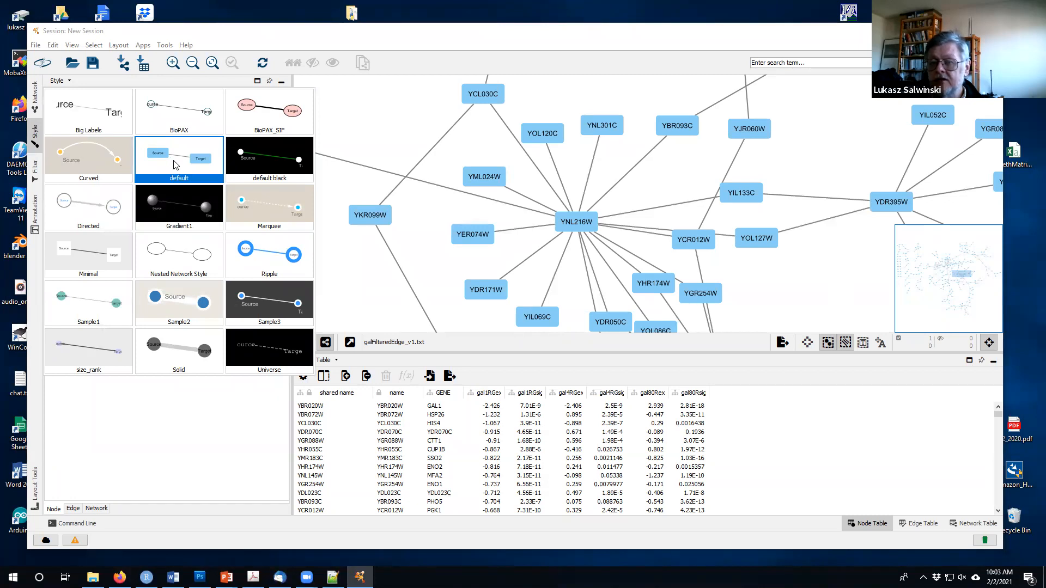
pyautogui.click(257, 155)
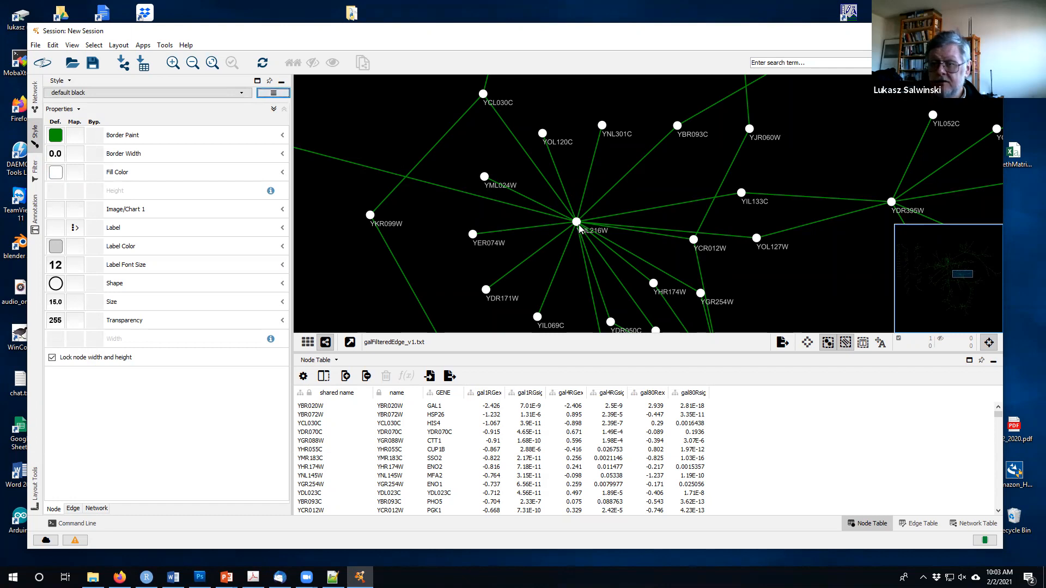
pyautogui.click(242, 94)
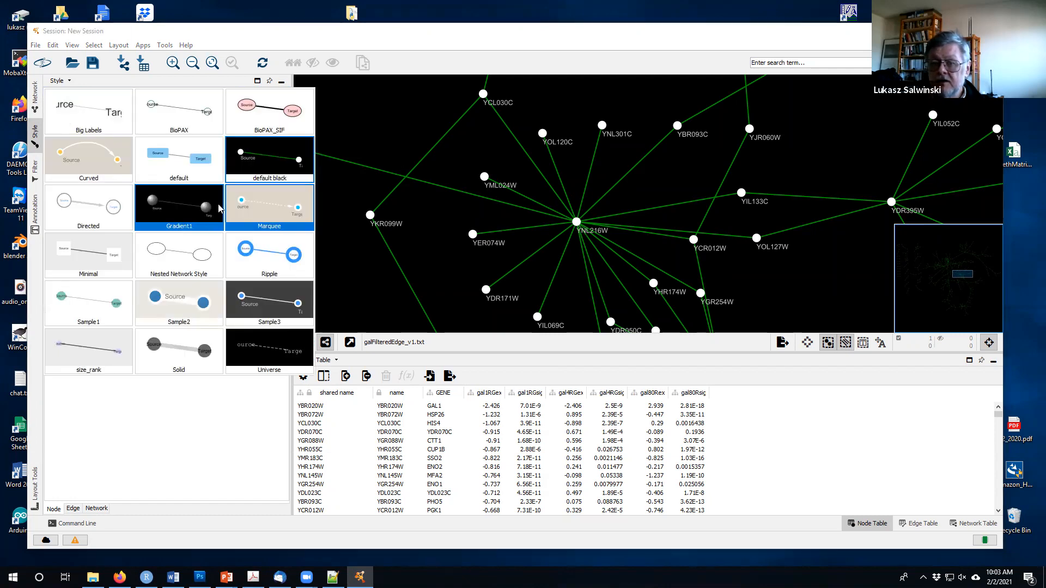
pyautogui.click(103, 306)
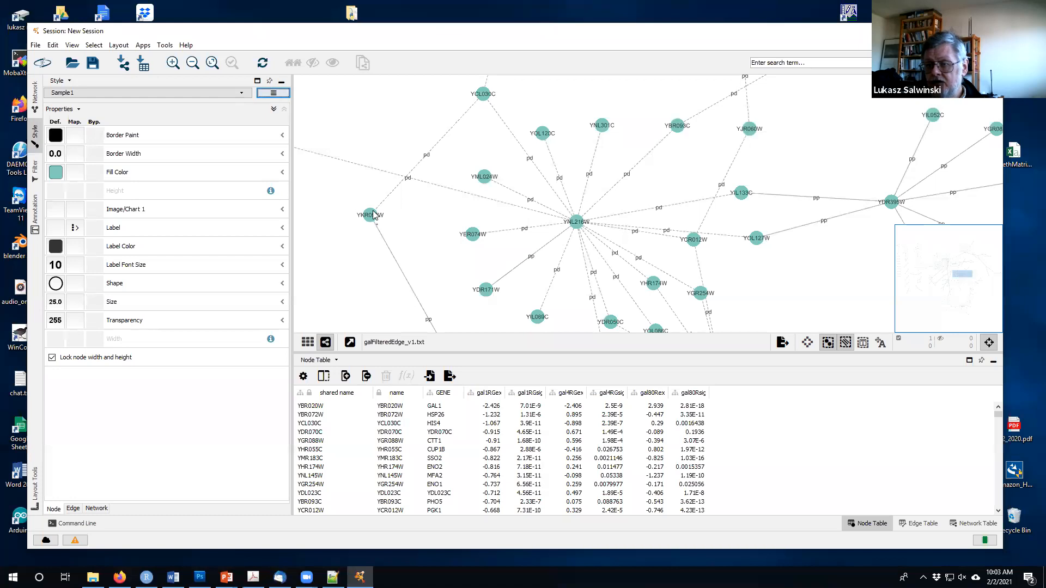
pyautogui.click(242, 93)
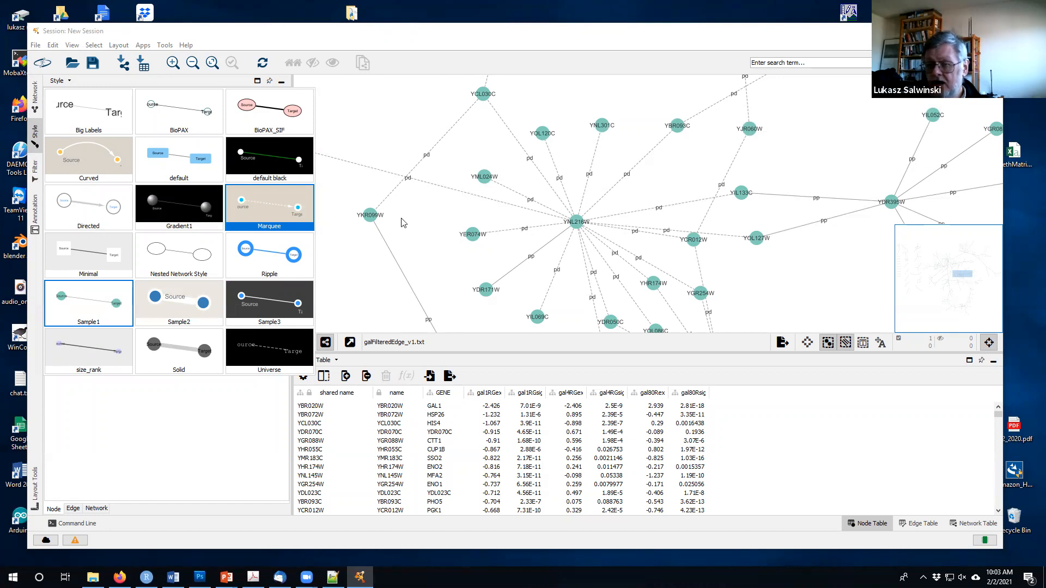
pyautogui.click(179, 160)
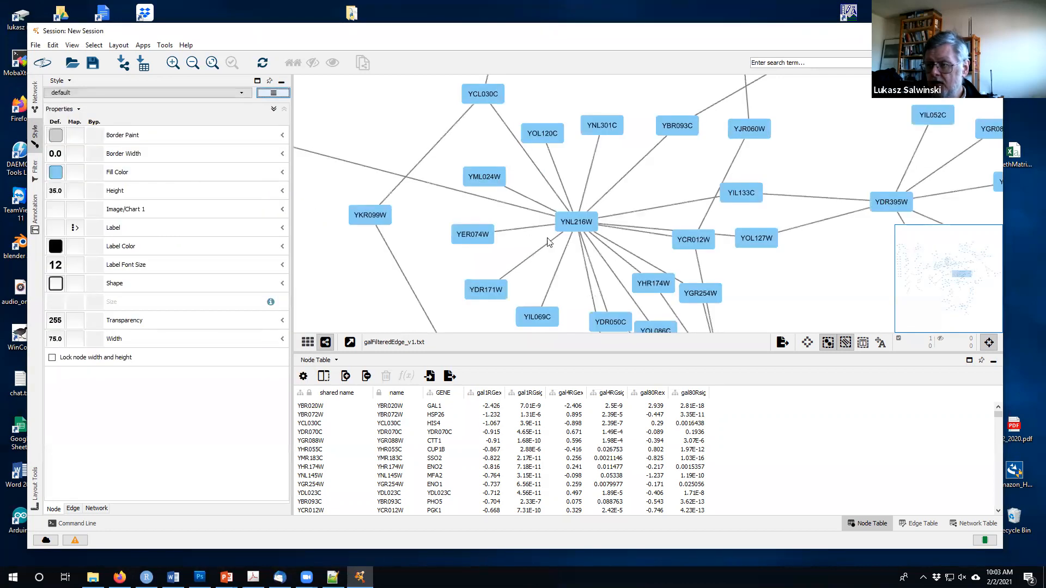
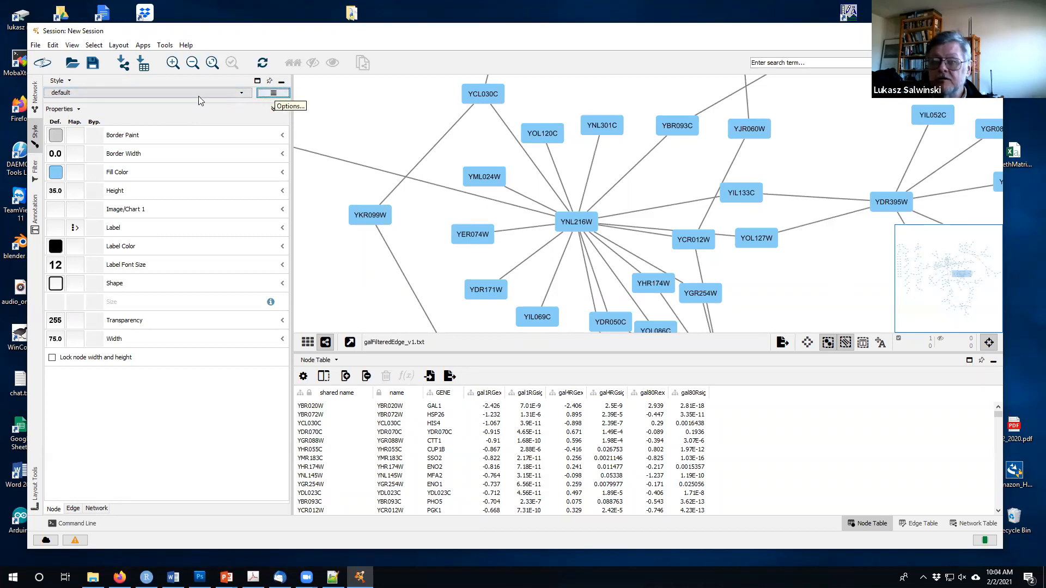
# Copy the default style under the name MyStyle and select it as the network's style.
pyautogui.click(268, 95)
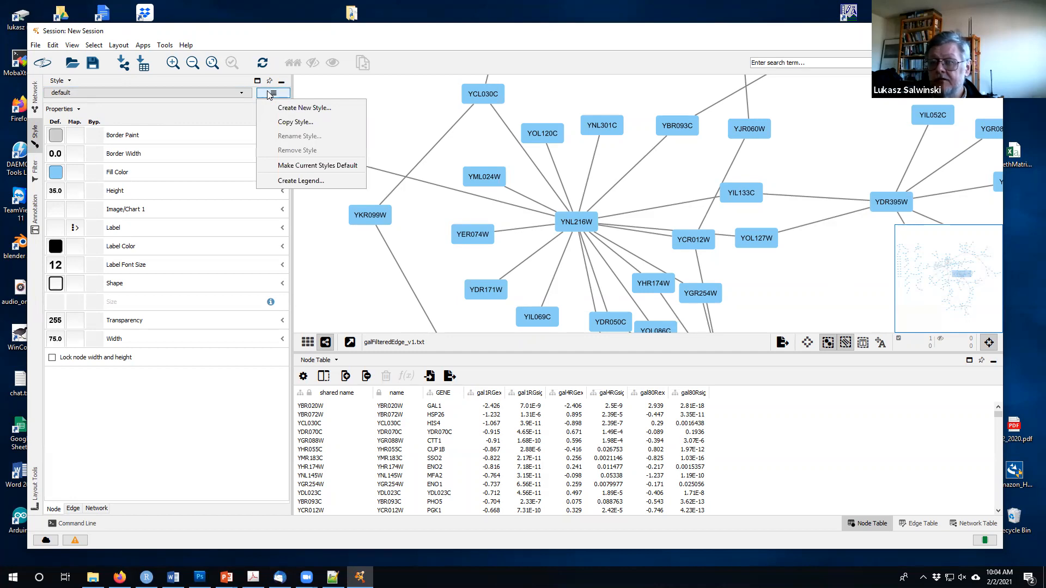
pyautogui.click(298, 122)
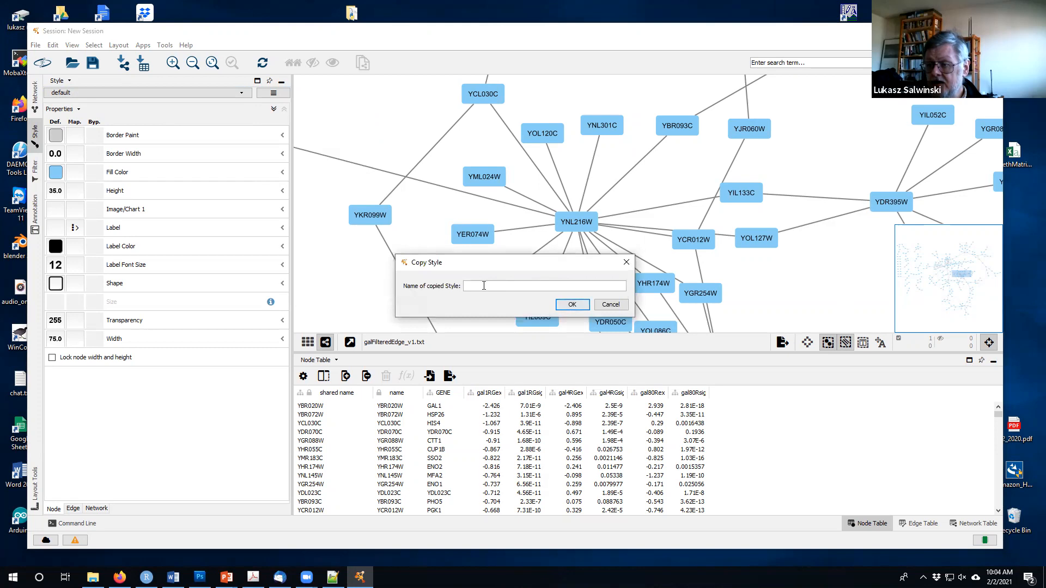
pyautogui.write('MyStyle')
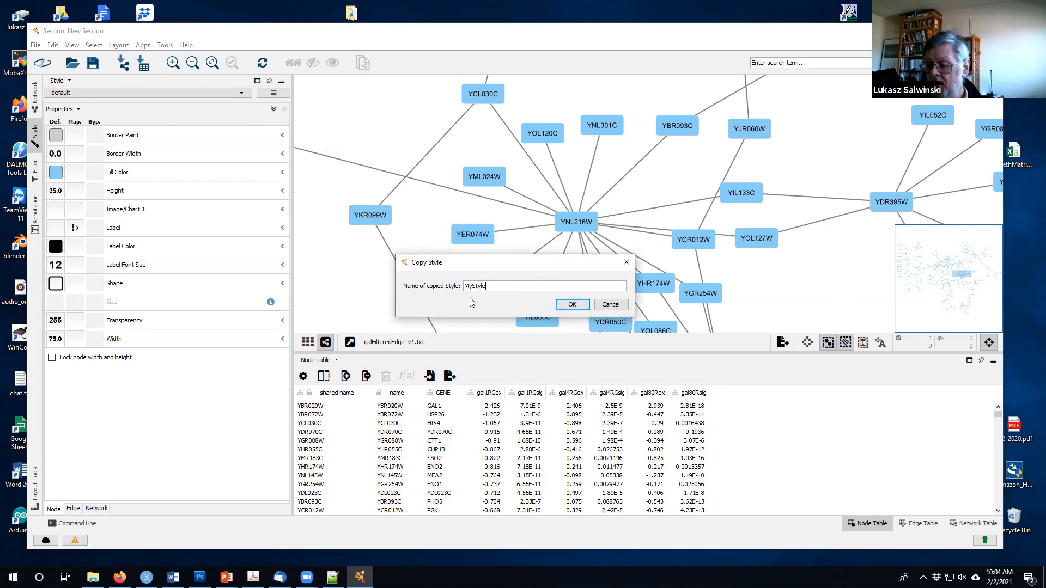
pyautogui.click(564, 307)
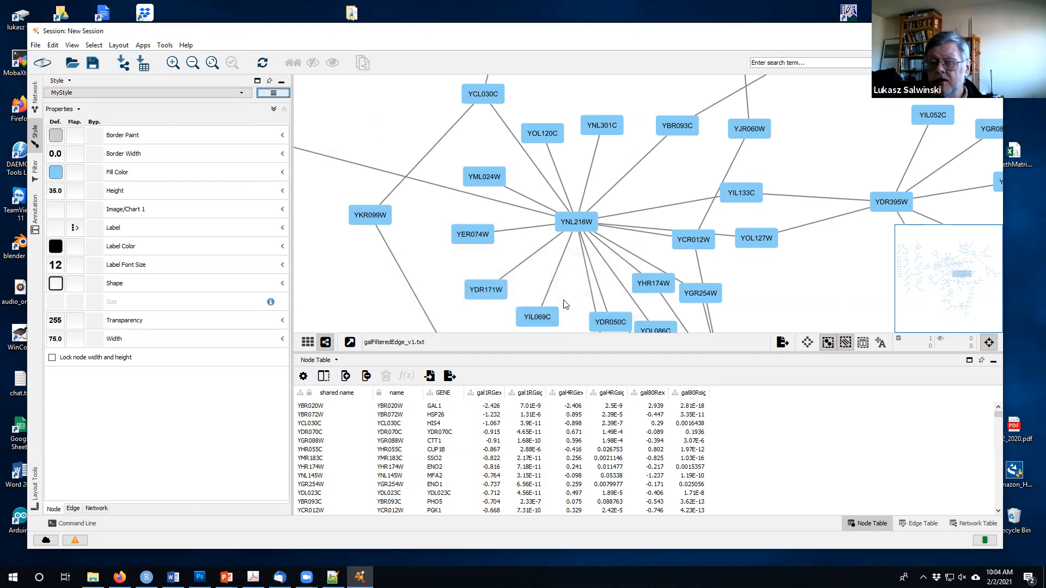
pyautogui.click(243, 92)
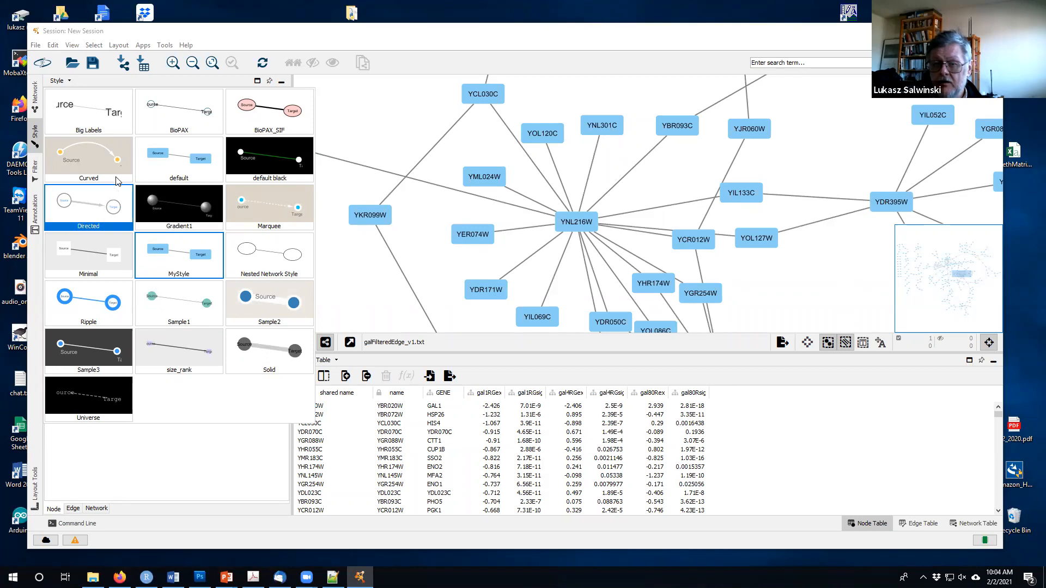
pyautogui.click(176, 252)
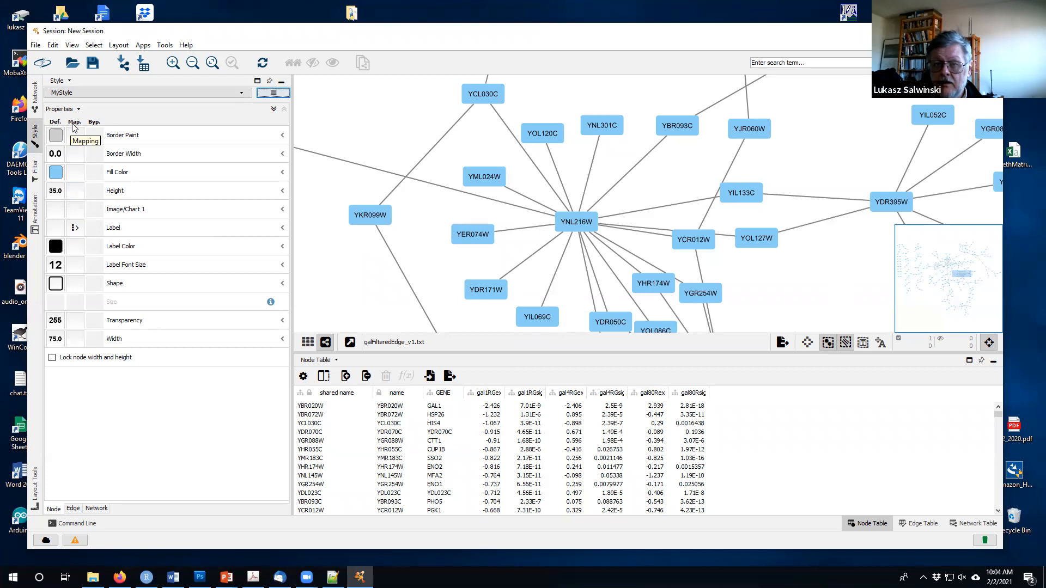
# Change the node label mapping in MyStyle to use the GENE column.
pyautogui.click(74, 228)
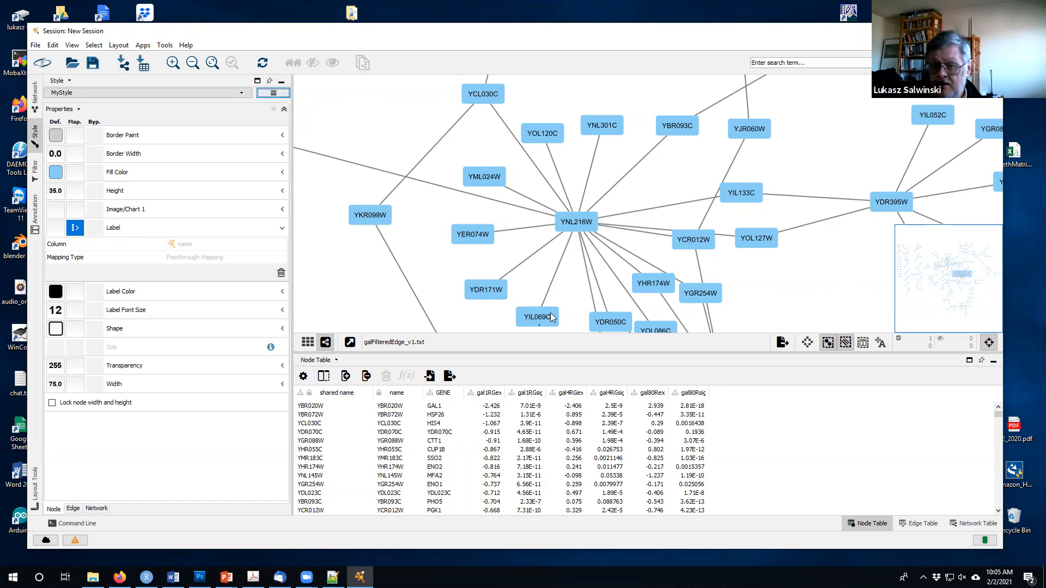
pyautogui.click(180, 249)
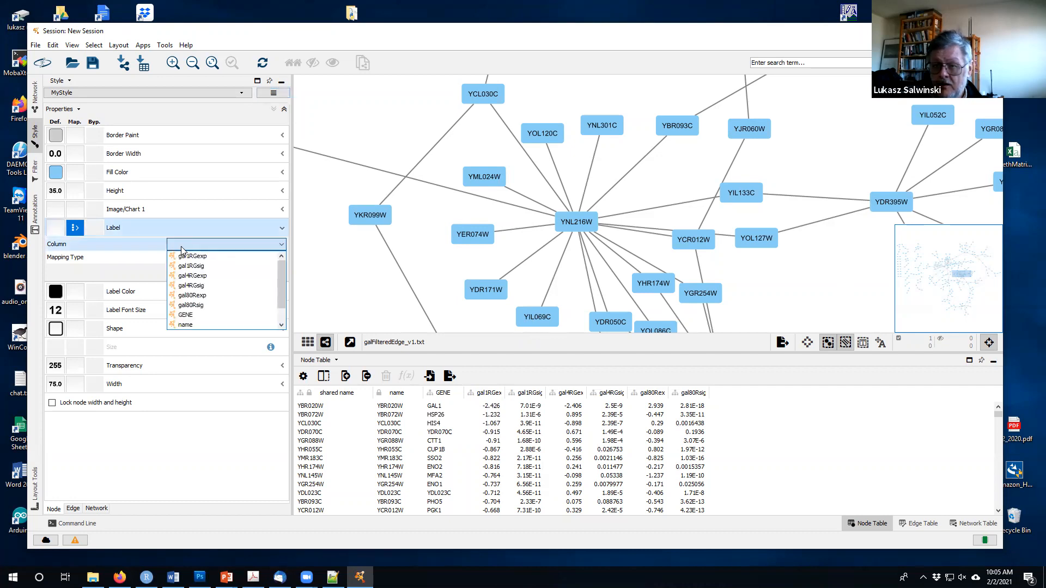
pyautogui.click(188, 316)
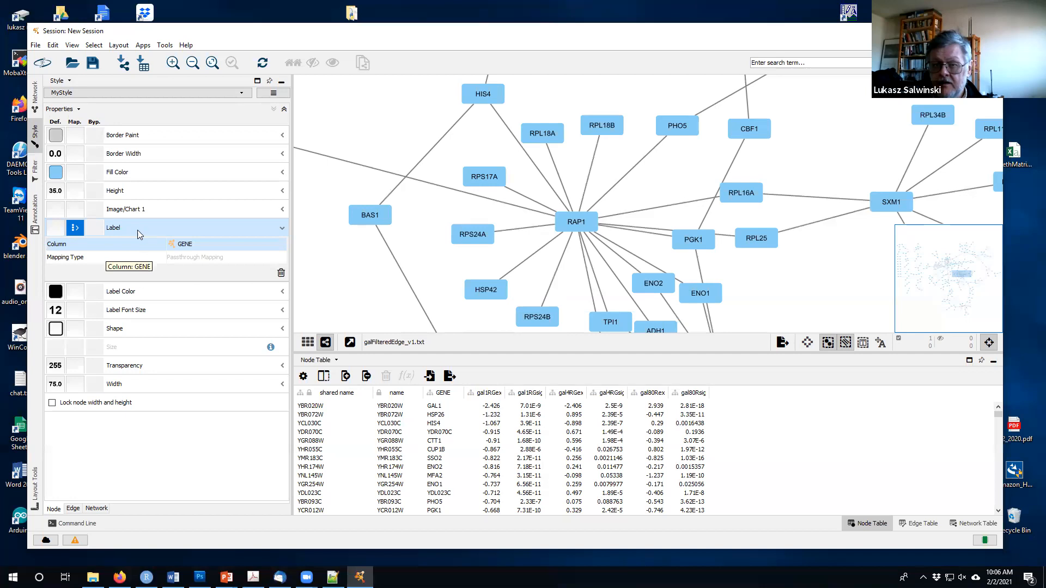
pyautogui.click(282, 228)
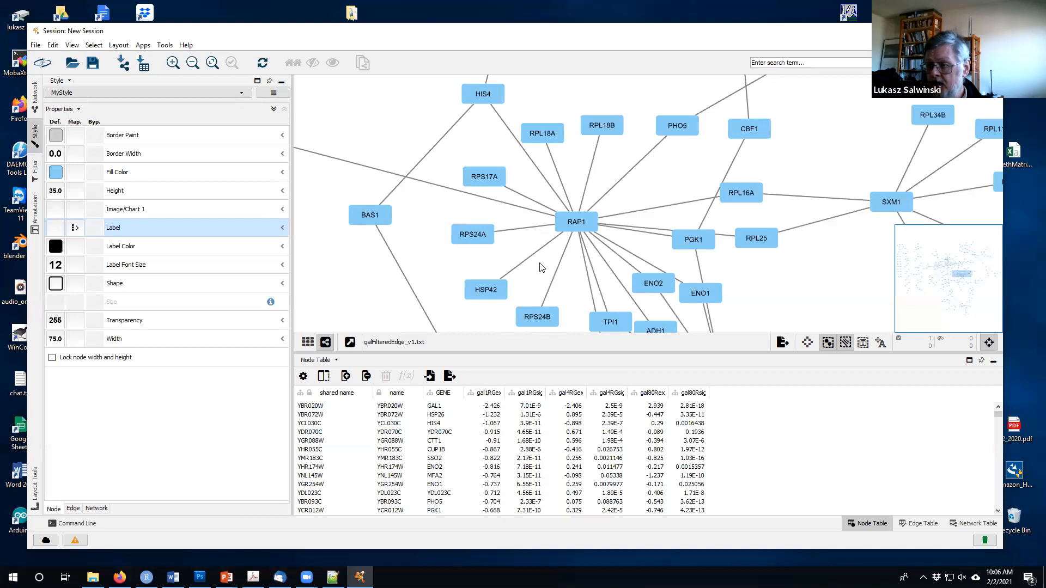
pyautogui.moveTo(629, 194); pyautogui.dragTo(599, 134)
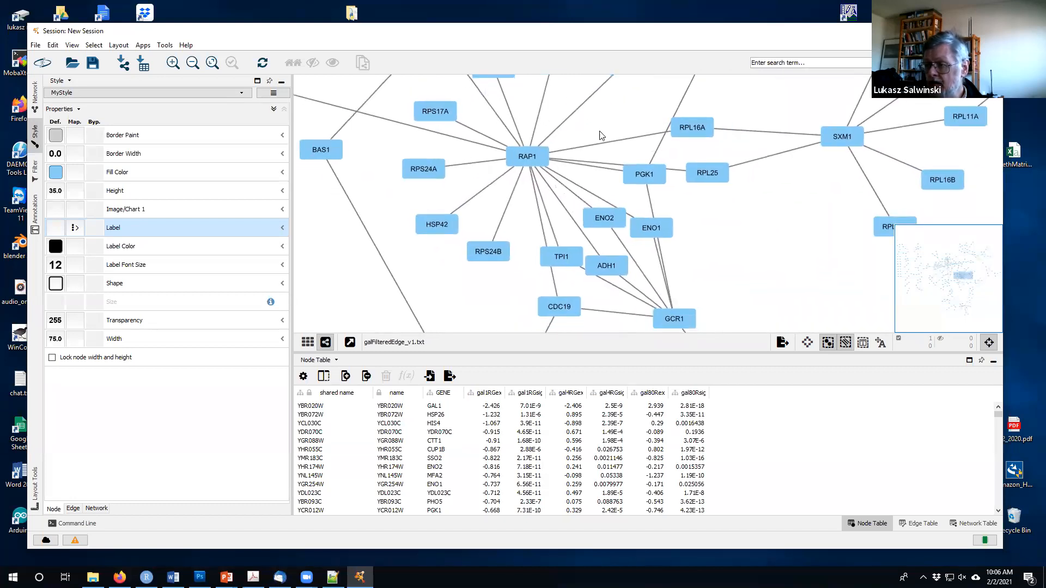
pyautogui.scroll(-2, 540, 198)
pyautogui.moveTo(472, 199); pyautogui.dragTo(452, 220)
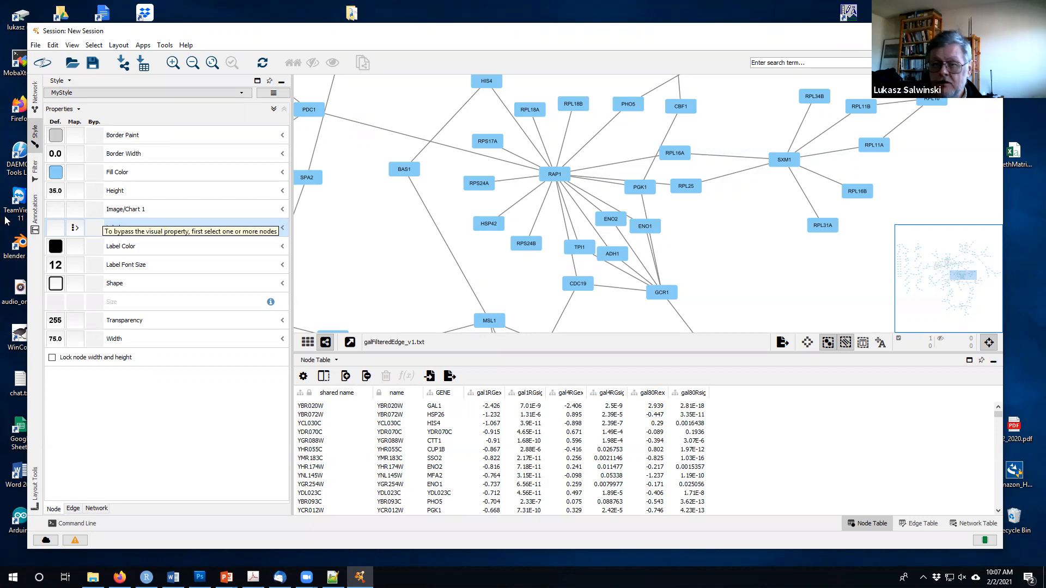
# Set the default node fill color of MyStyle to dark green.
pyautogui.click(125, 177)
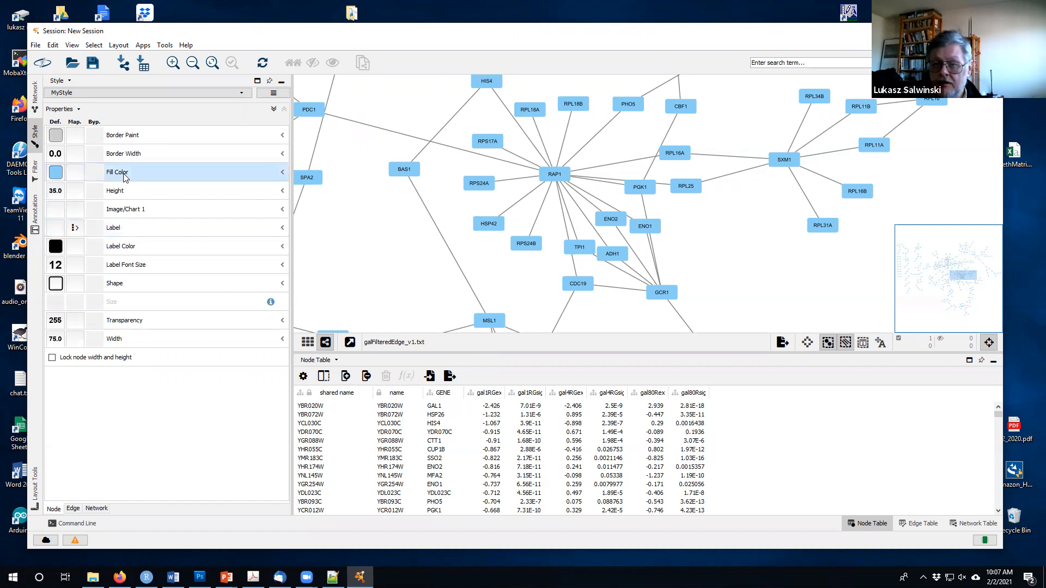
pyautogui.click(57, 174)
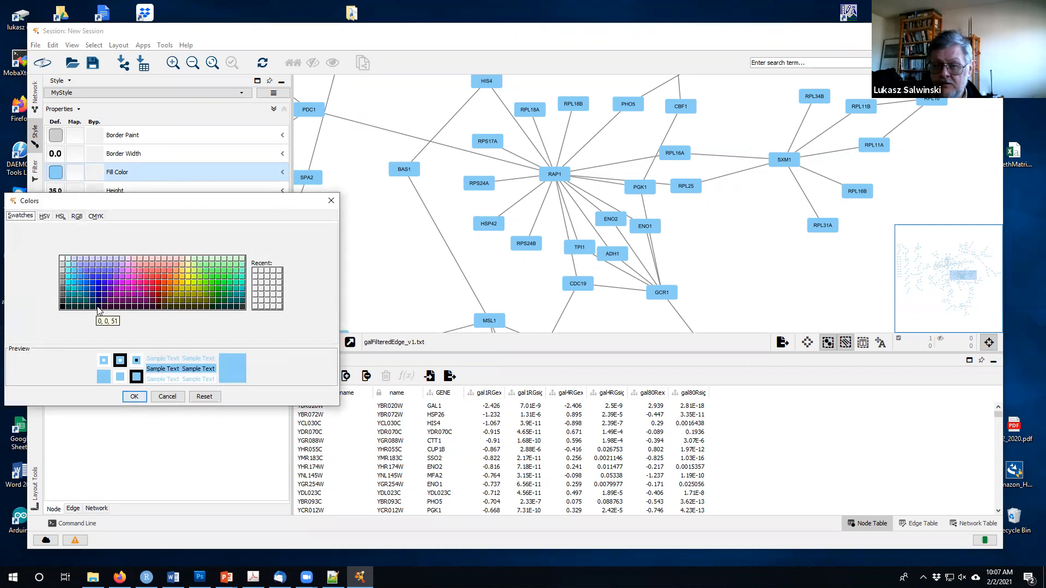
pyautogui.click(219, 296)
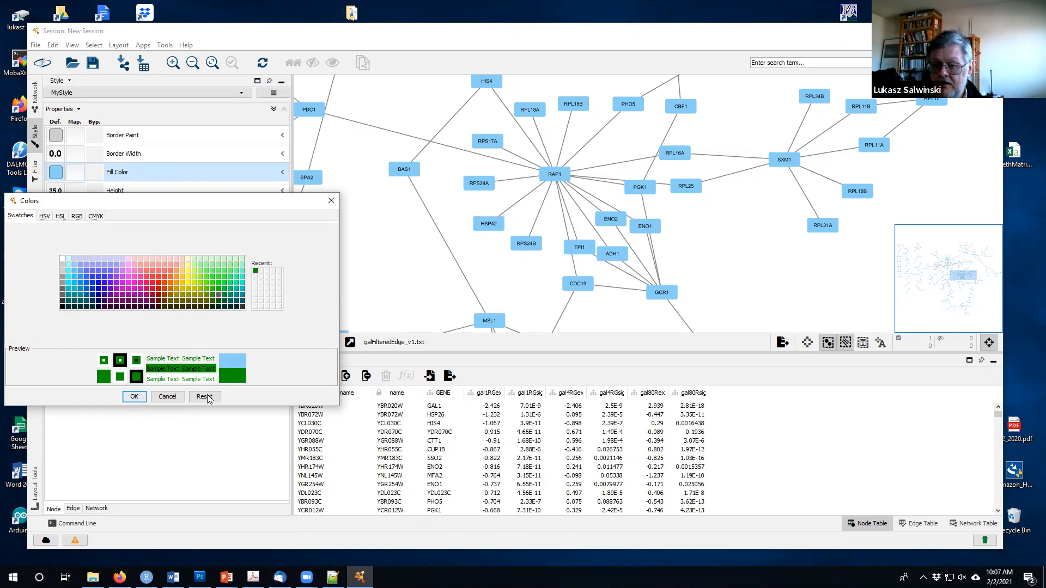
pyautogui.click(136, 397)
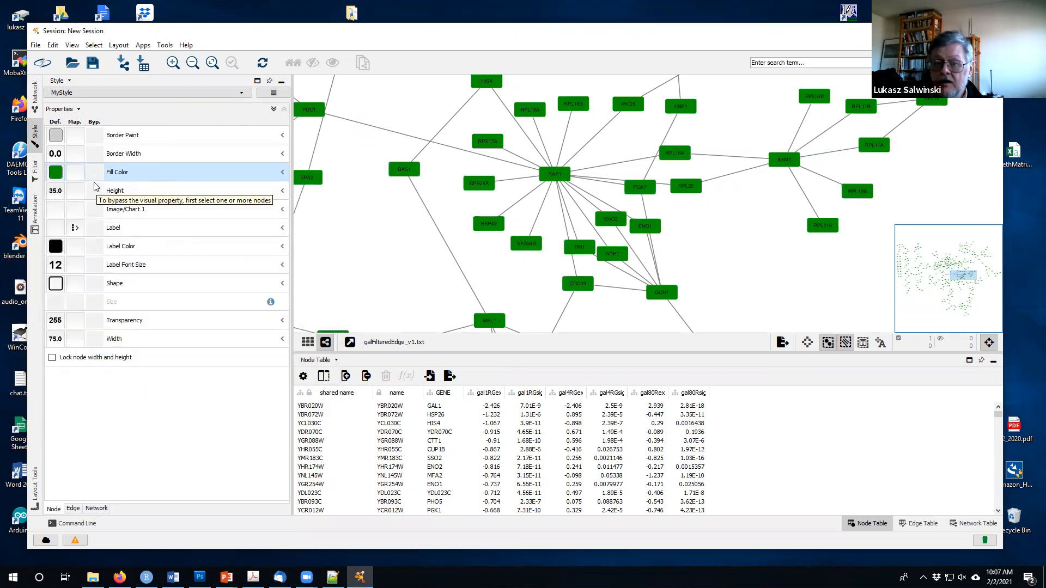
# Set the default node fill color of MyStyle to bright cyan.
pyautogui.click(57, 176)
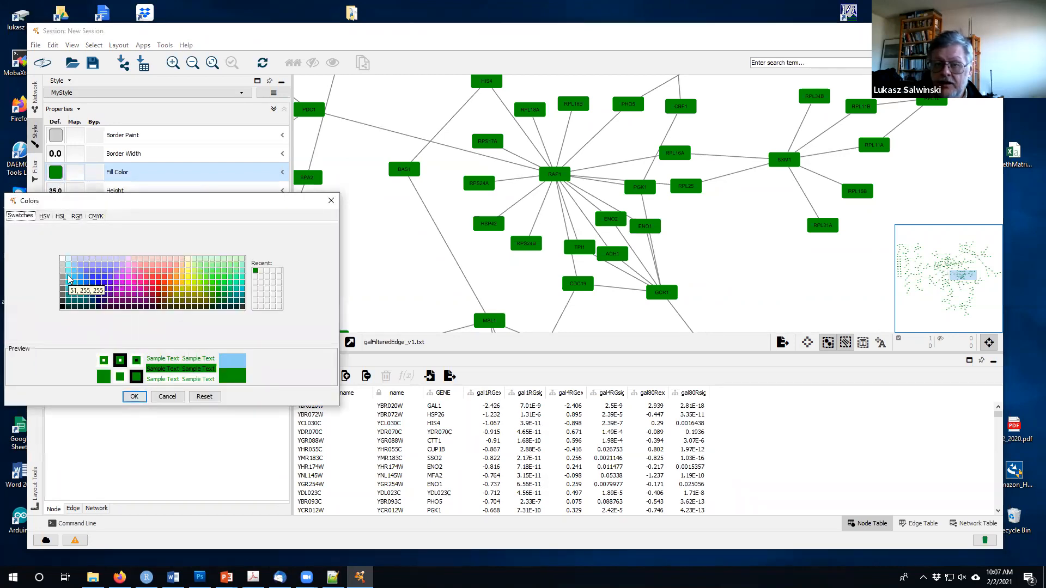
pyautogui.click(68, 277)
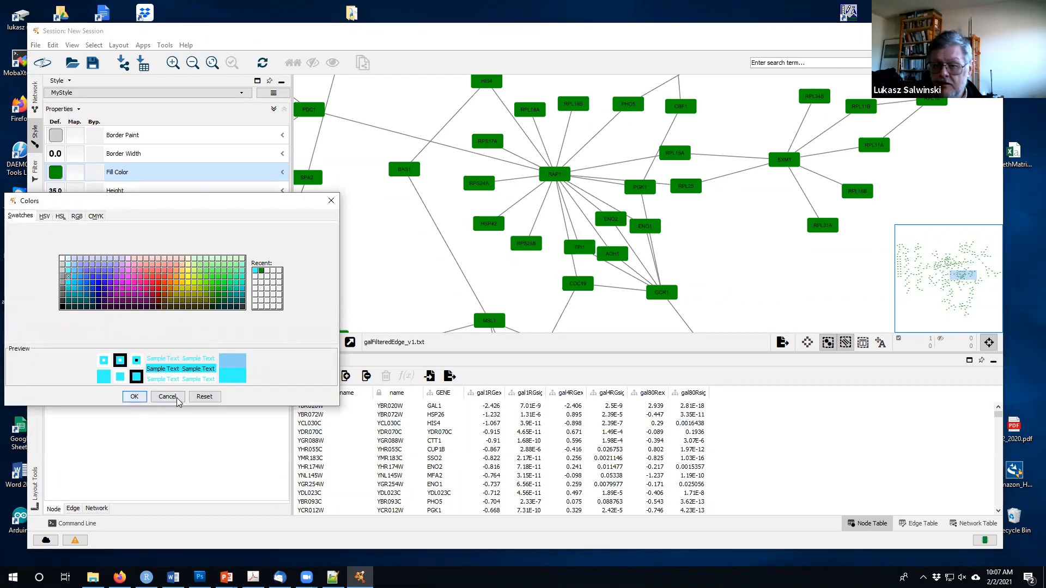
pyautogui.click(134, 397)
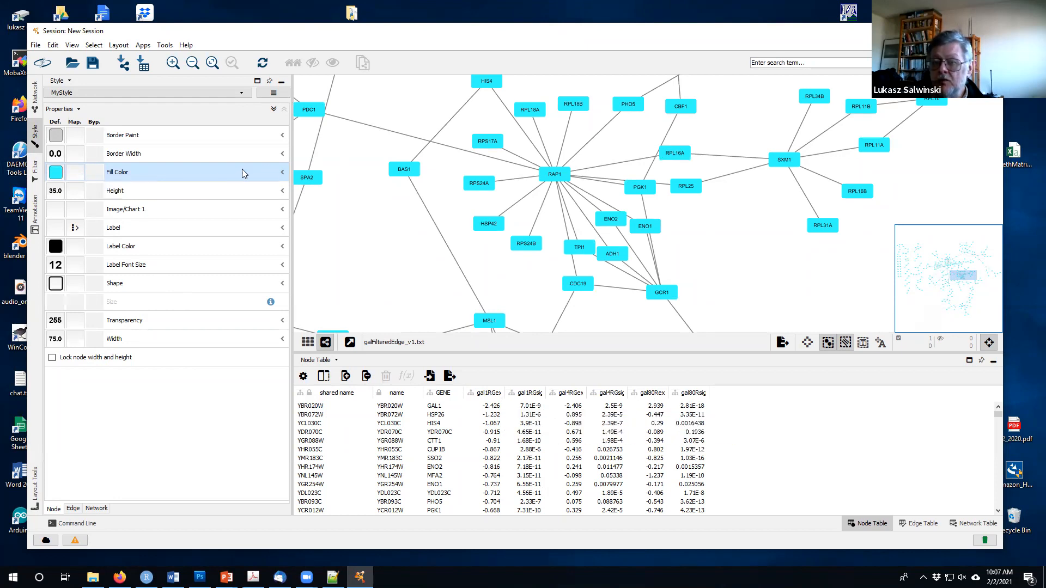
# Map the node fill color to the gal80Rexp column using a continuous mapping.
pyautogui.click(76, 174)
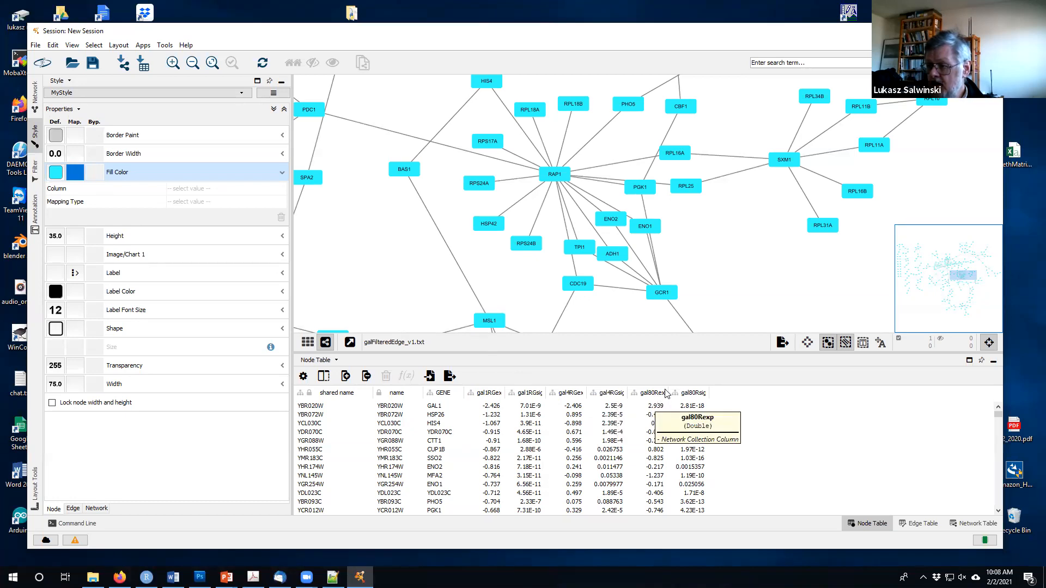
pyautogui.moveTo(670, 393); pyautogui.dragTo(701, 393)
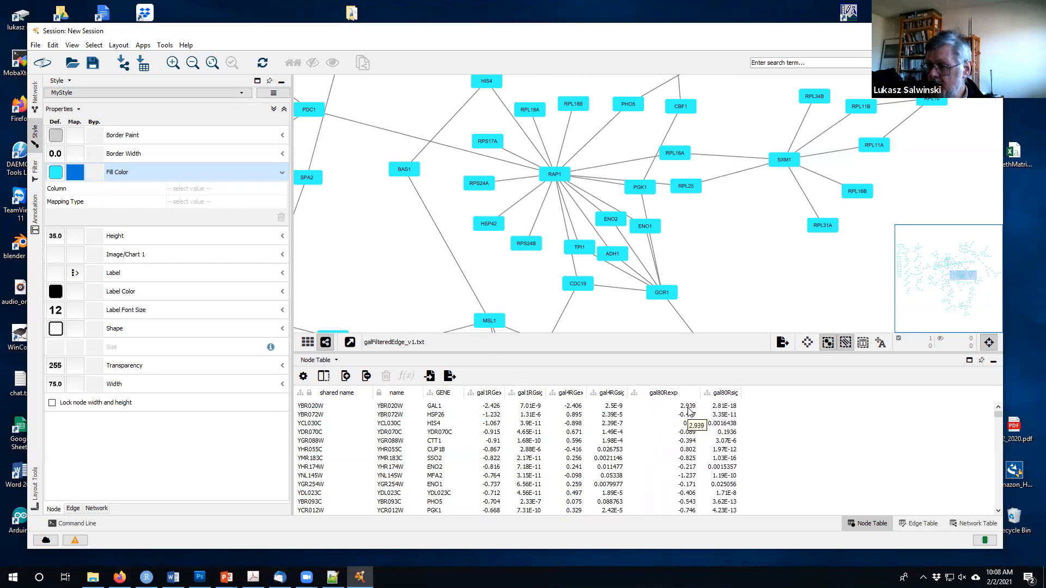
pyautogui.click(195, 188)
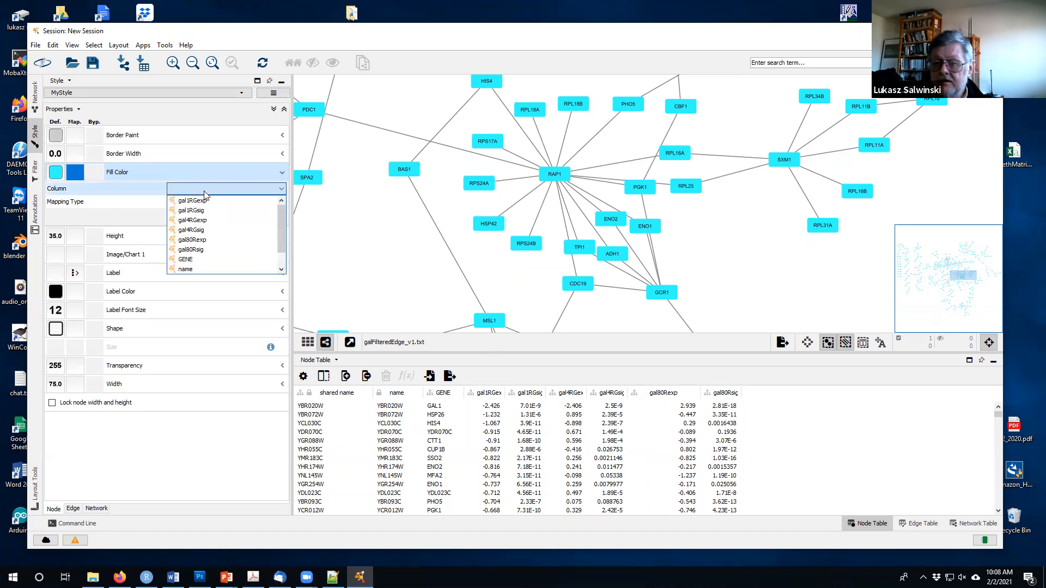
pyautogui.click(197, 241)
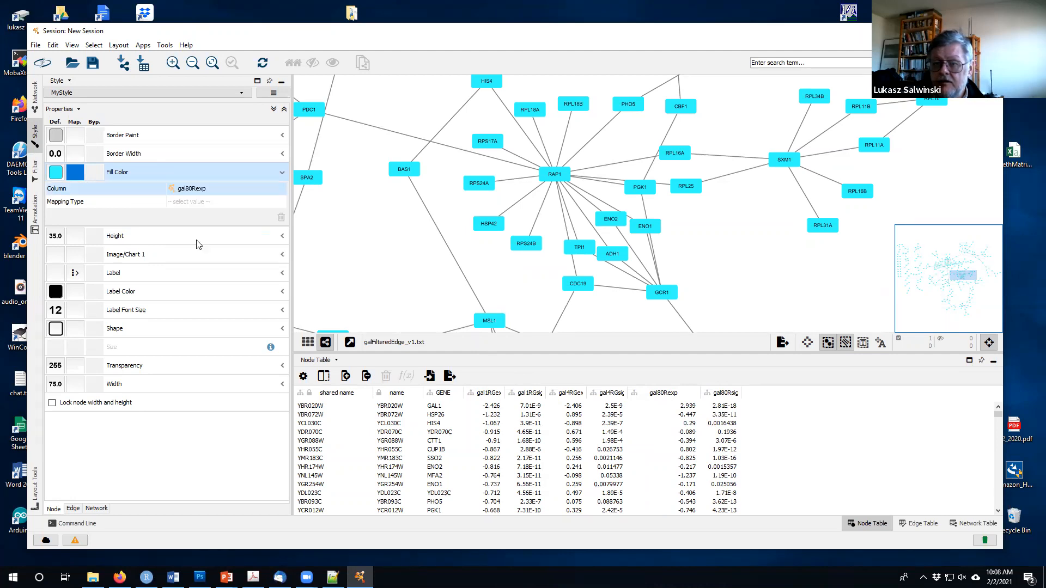
pyautogui.click(181, 206)
pyautogui.click(207, 203)
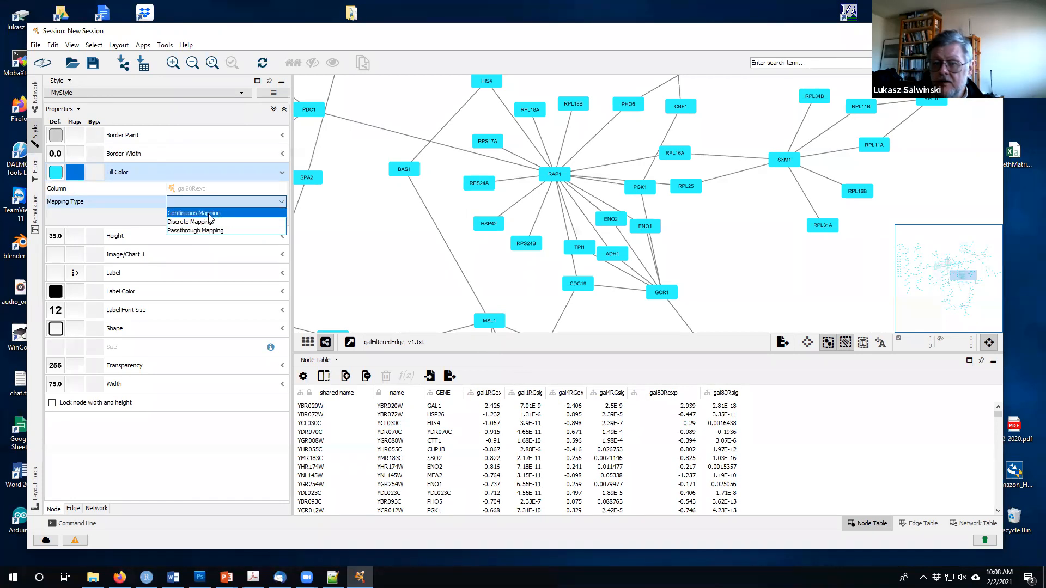
pyautogui.click(209, 213)
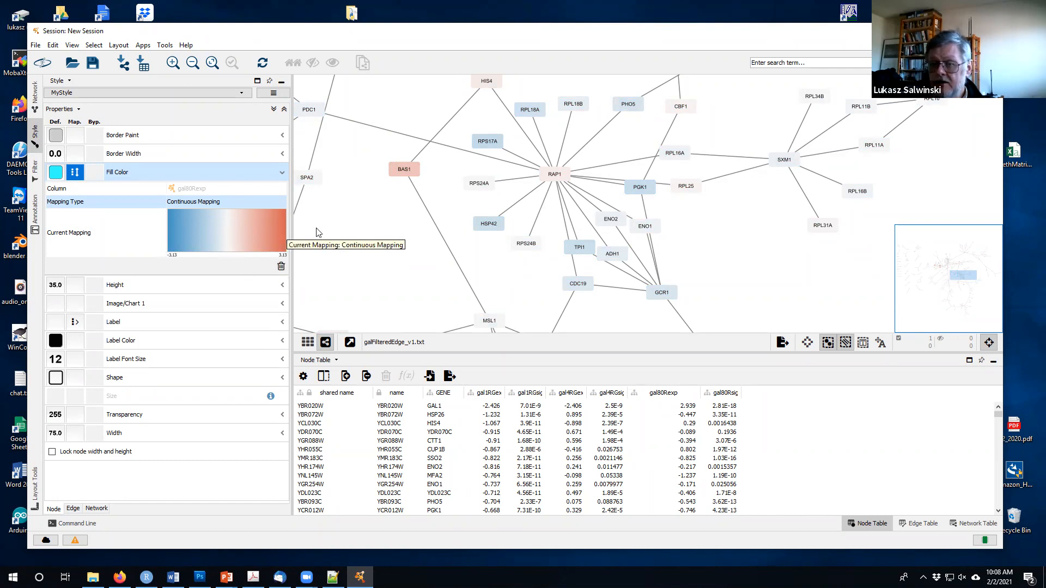
# Examine how the expression-based fill colors are distributed across the nodes of the whole network.
pyautogui.scroll(-8, 490, 213)
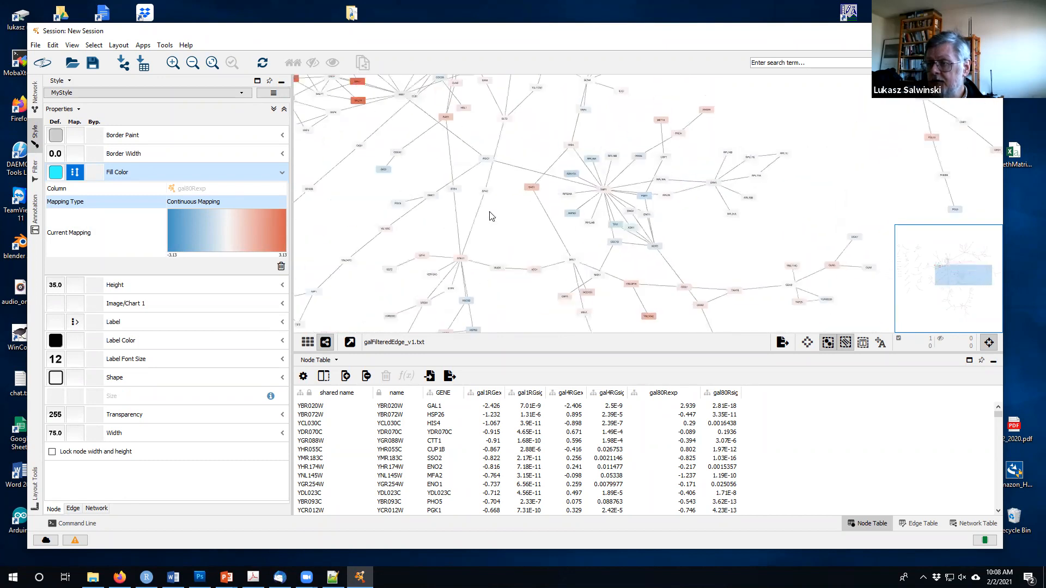
pyautogui.moveTo(547, 179); pyautogui.dragTo(519, 214)
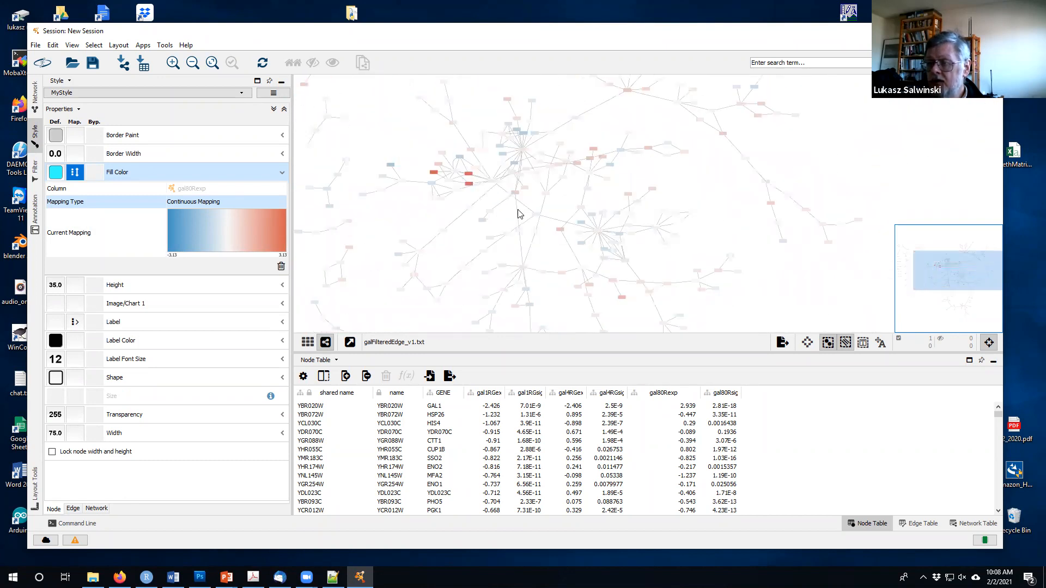
pyautogui.scroll(-4, 518, 214)
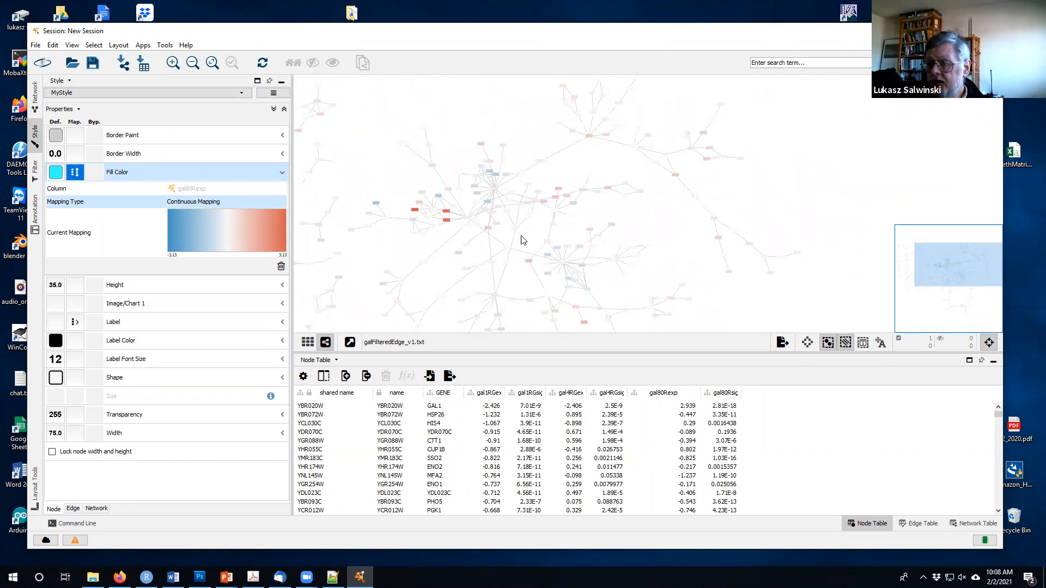
pyautogui.scroll(-1, 521, 240)
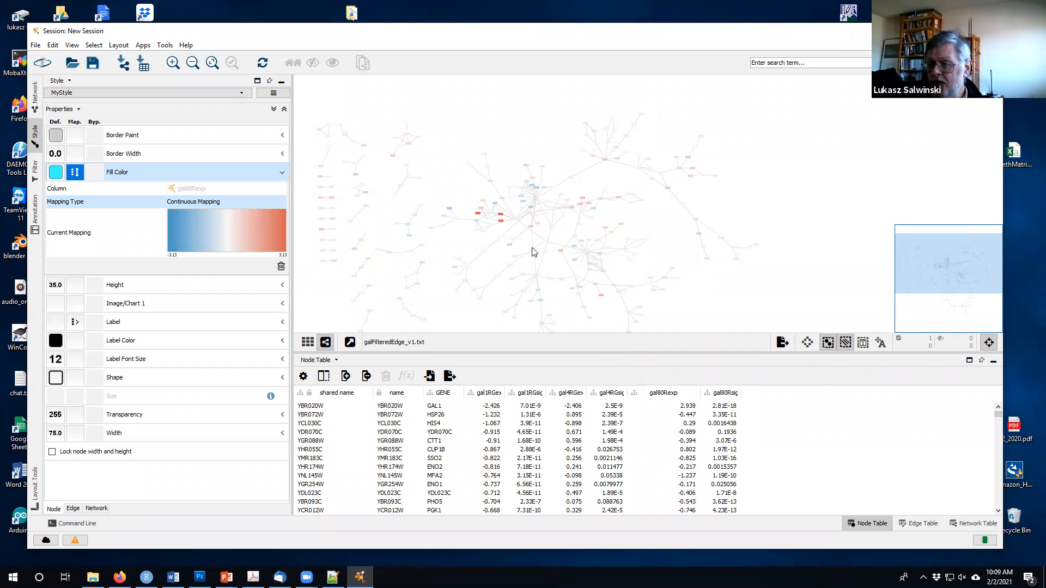
pyautogui.scroll(2, 533, 252)
pyautogui.scroll(2, 533, 252)
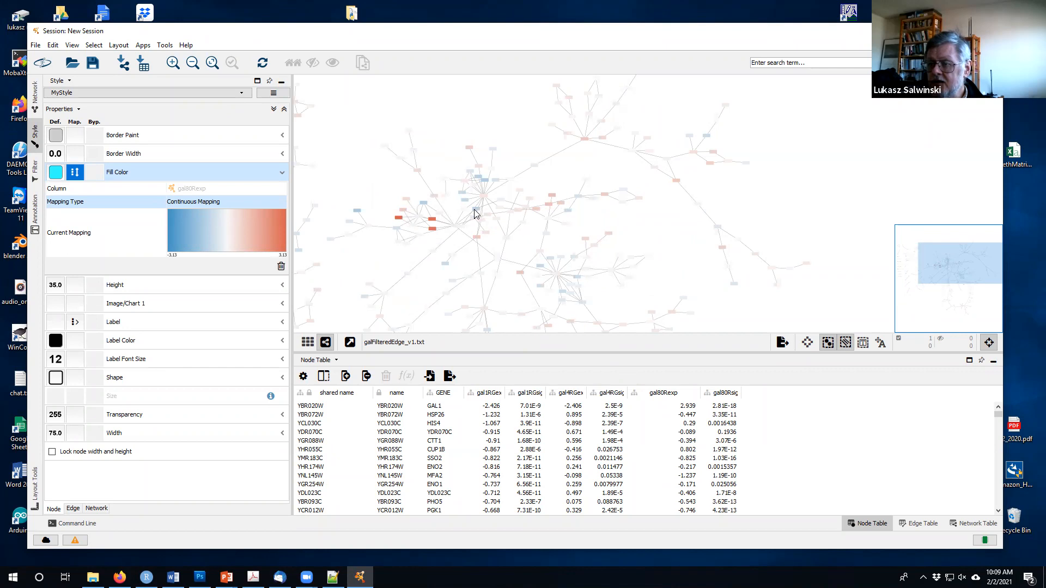
pyautogui.click(624, 192)
pyautogui.moveTo(622, 197); pyautogui.dragTo(531, 230)
pyautogui.scroll(-3, 587, 228)
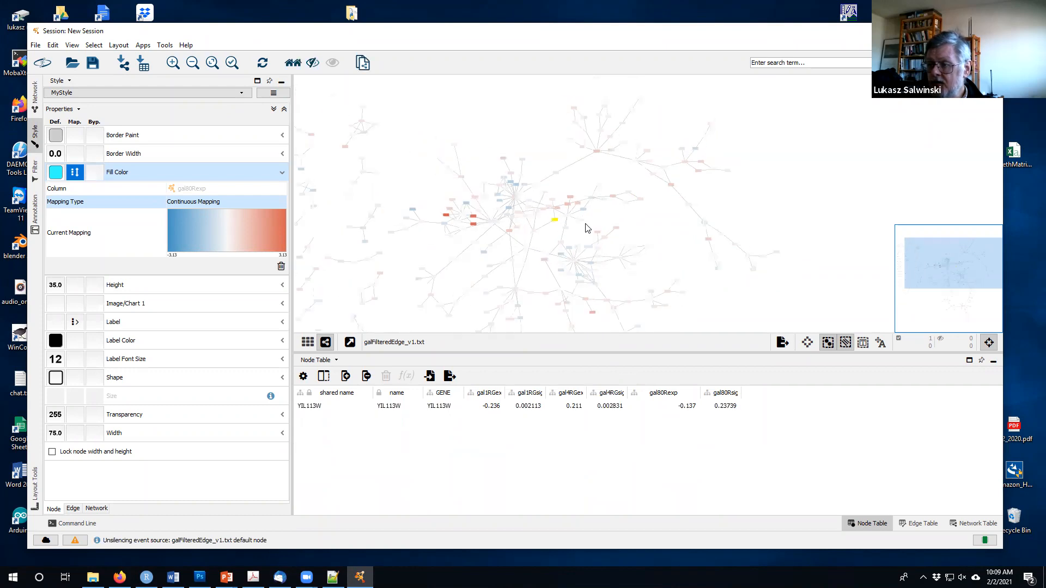
pyautogui.moveTo(634, 226); pyautogui.dragTo(681, 194)
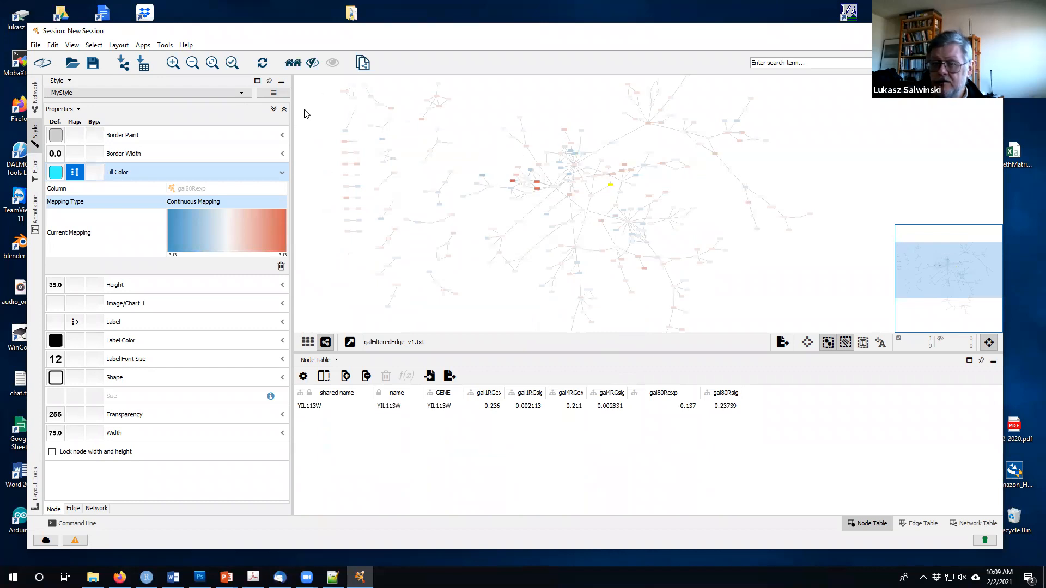
# Open the continuous mapping editor for the node fill color and enlarge it.
pyautogui.click(227, 235)
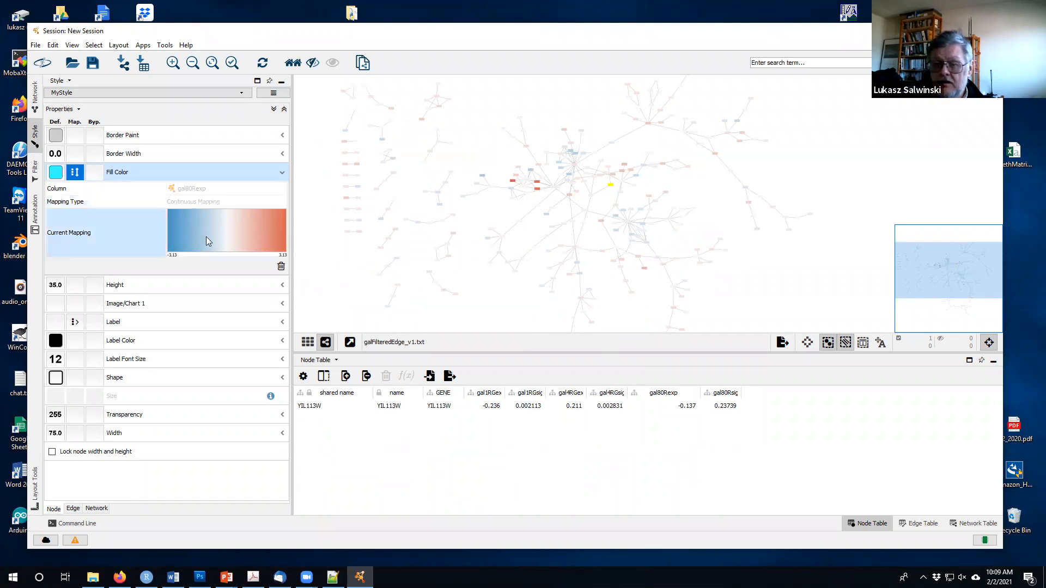
pyautogui.doubleClick(224, 240)
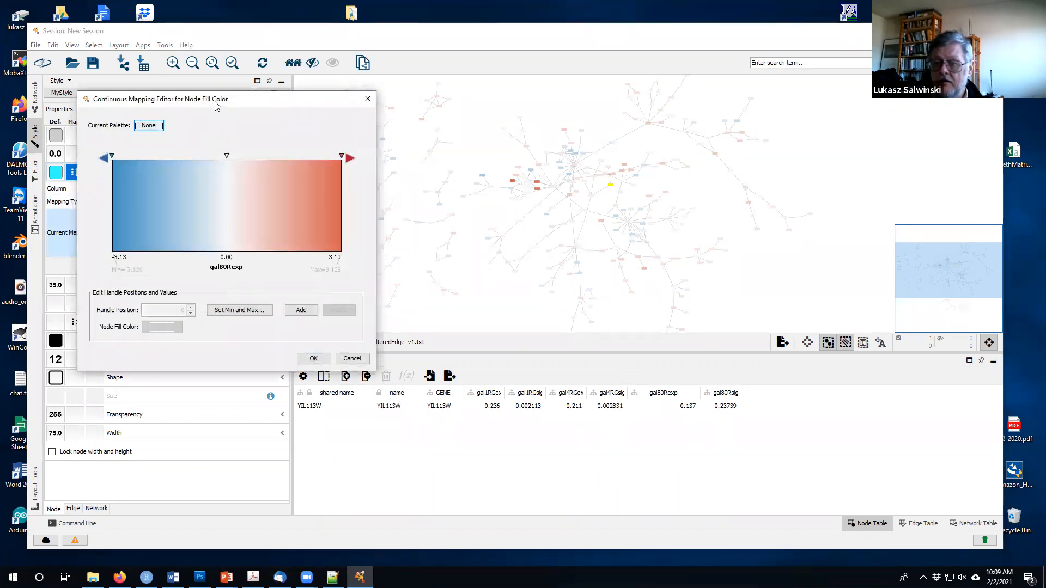
pyautogui.moveTo(216, 103); pyautogui.dragTo(452, 106)
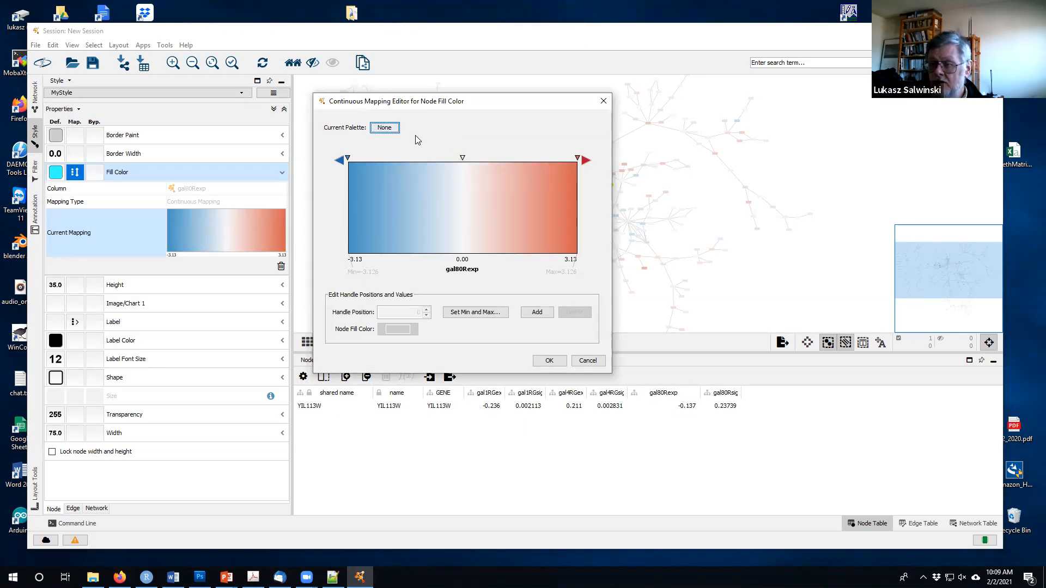
pyautogui.moveTo(427, 105); pyautogui.dragTo(448, 87)
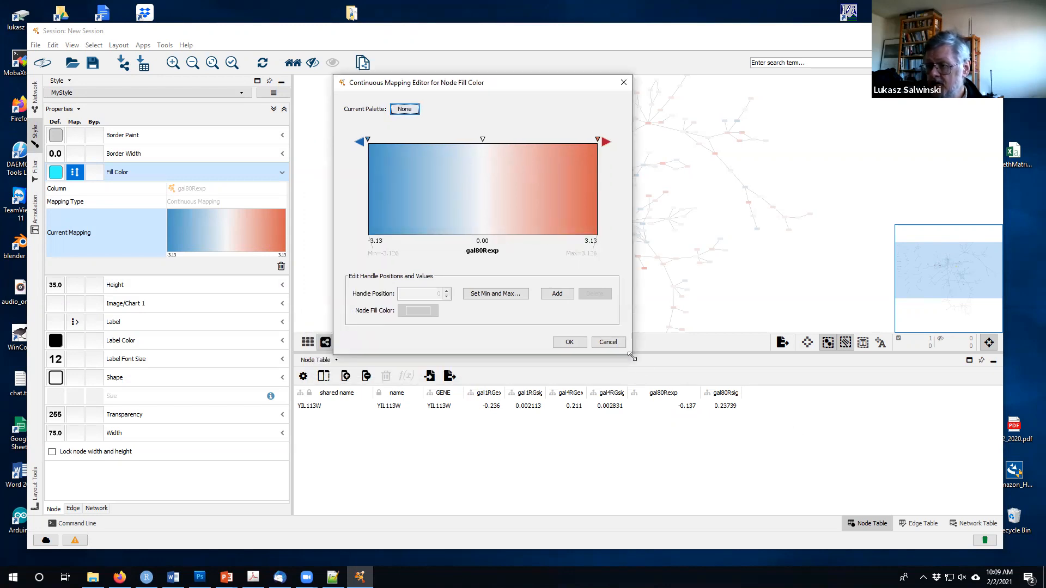
pyautogui.moveTo(847, 459); pyautogui.dragTo(848, 458)
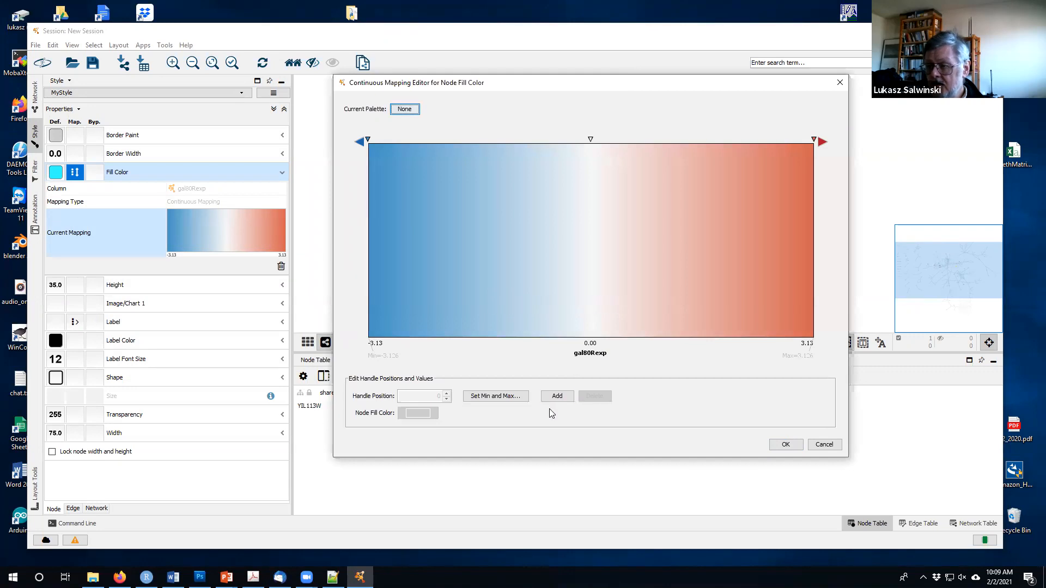
# Set the color of the gradient's minimum handle at -3.13 to dark teal.
pyautogui.doubleClick(368, 141)
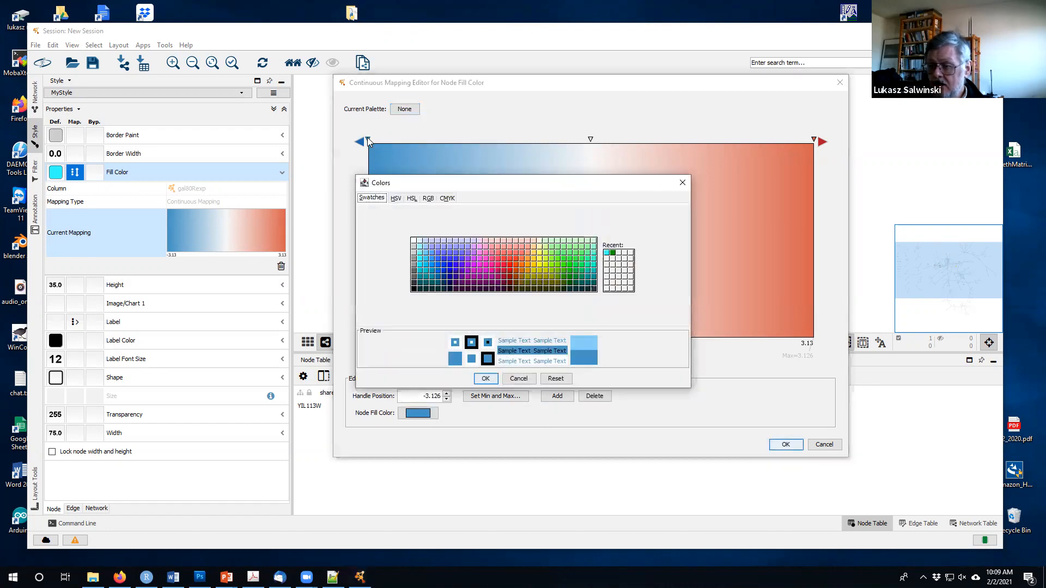
pyautogui.moveTo(469, 184); pyautogui.dragTo(590, 182)
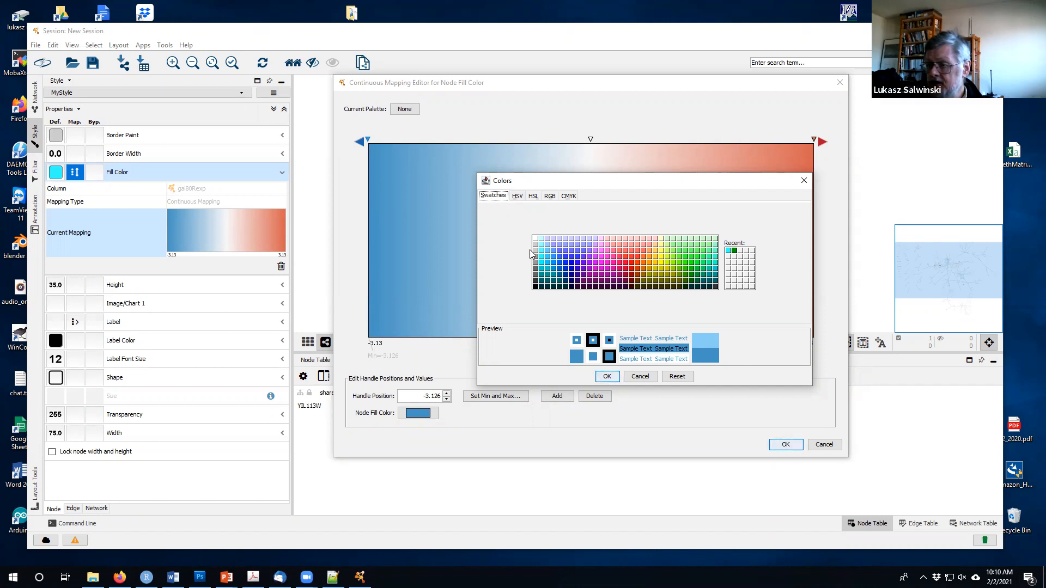
pyautogui.click(542, 279)
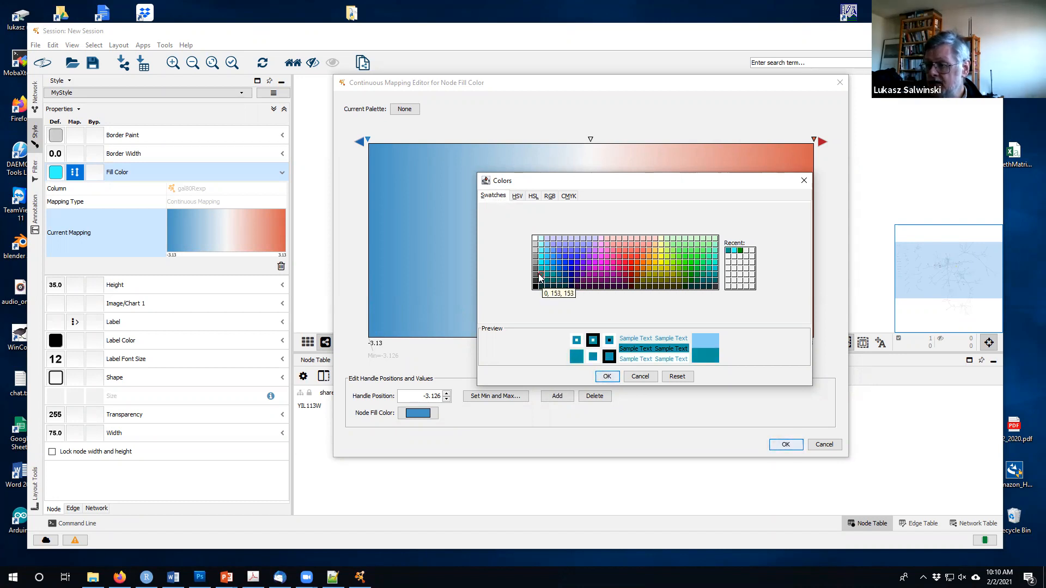
pyautogui.click(601, 375)
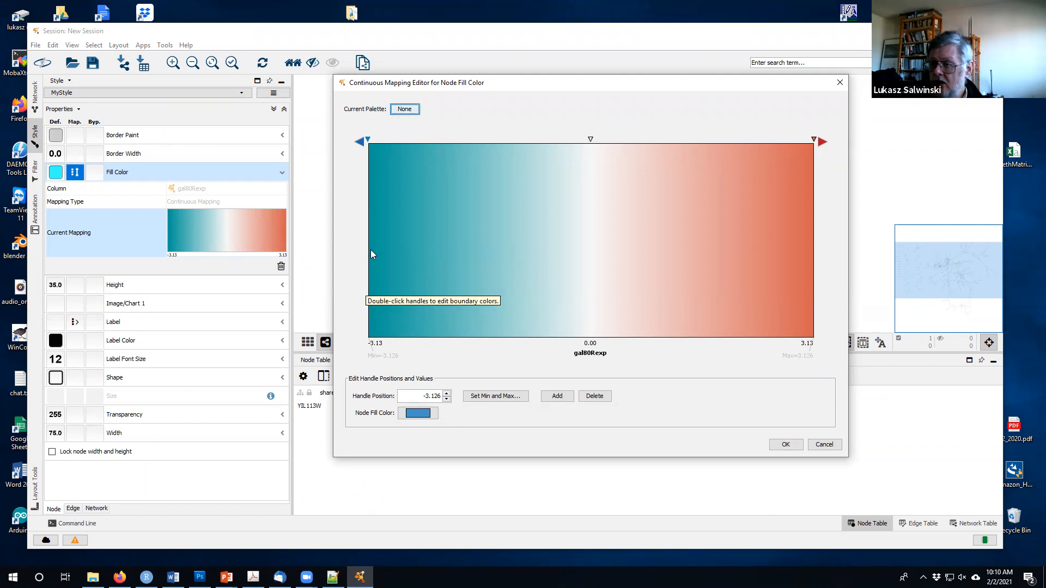
# Set the color of the gradient's maximum handle at 3.13 to purple.
pyautogui.click(813, 140)
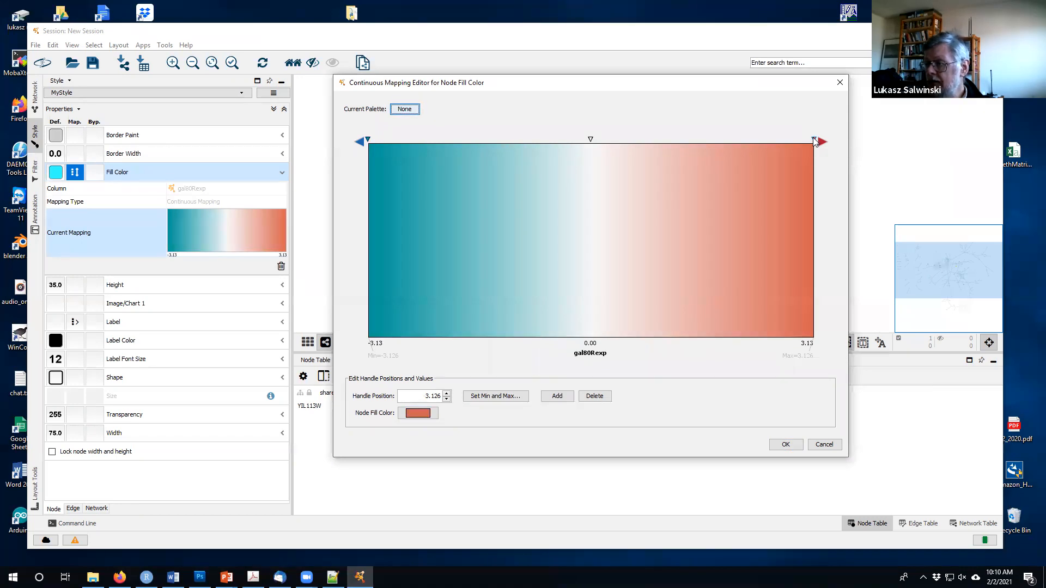
pyautogui.doubleClick(815, 141)
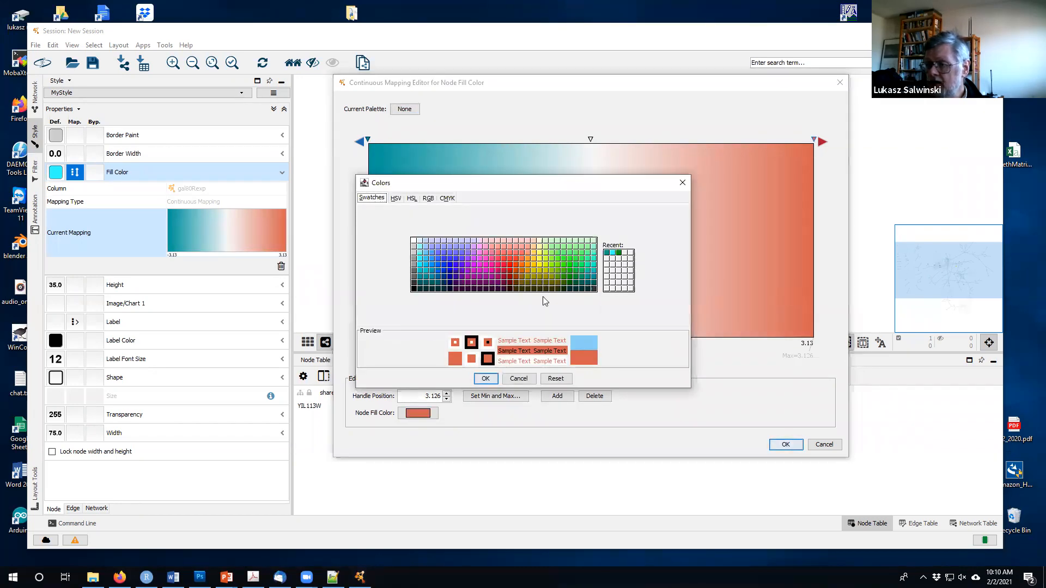
pyautogui.click(486, 278)
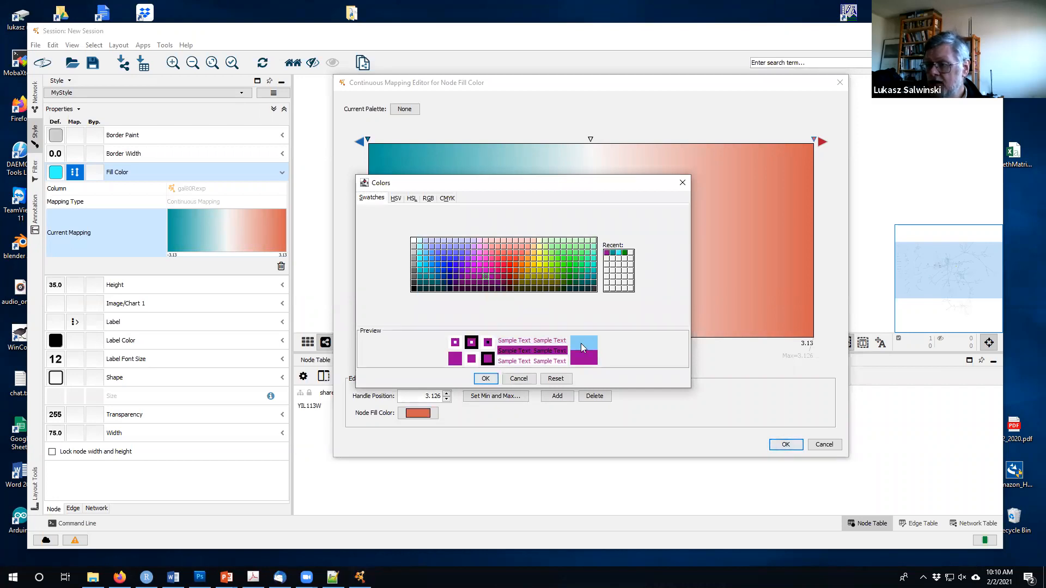
pyautogui.click(486, 378)
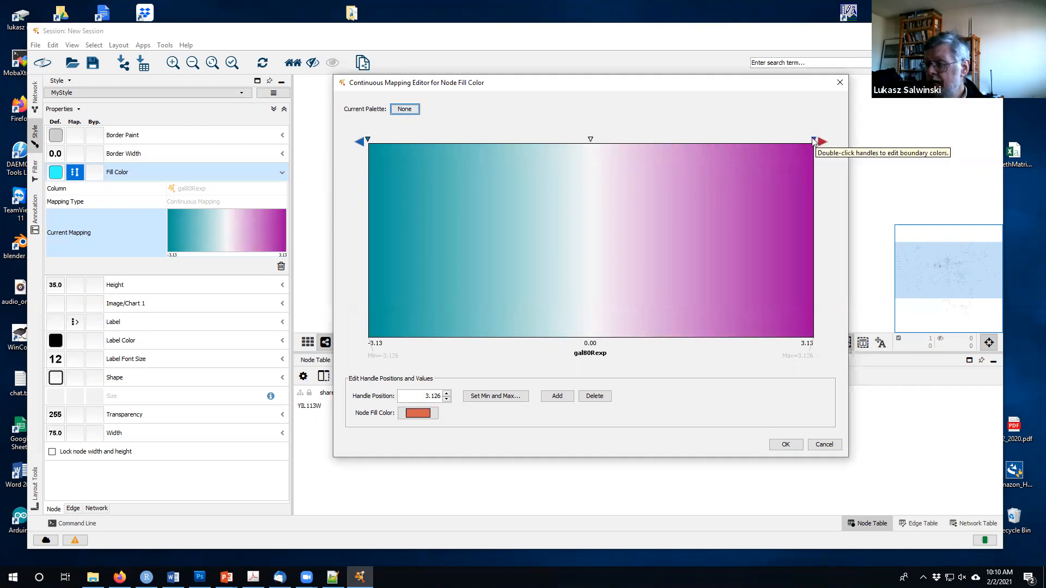
# Set the gradient's middle handle to light gray, then shift it slightly below zero and back to about 0.
pyautogui.click(591, 140)
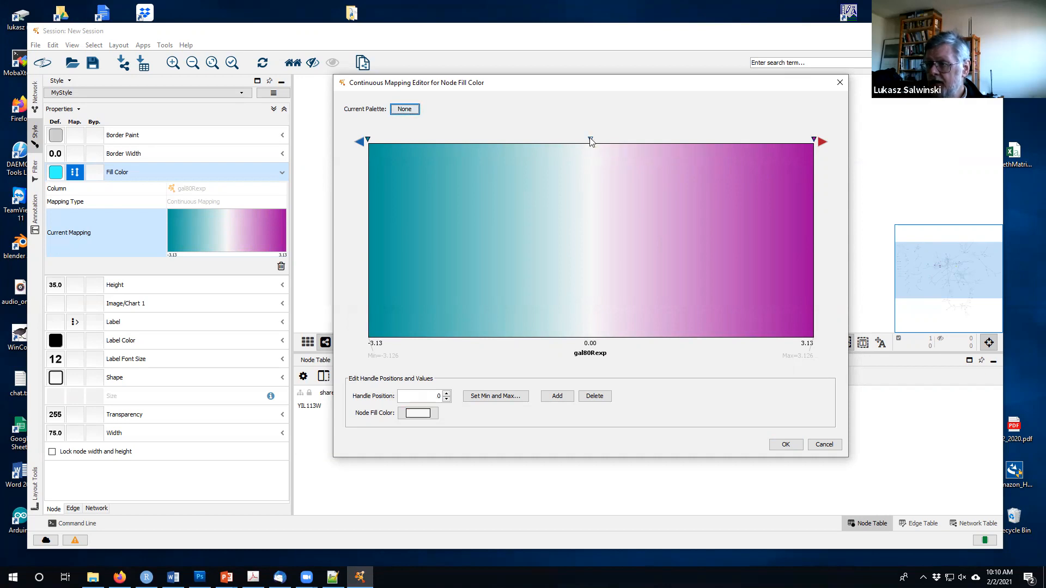
pyautogui.doubleClick(590, 140)
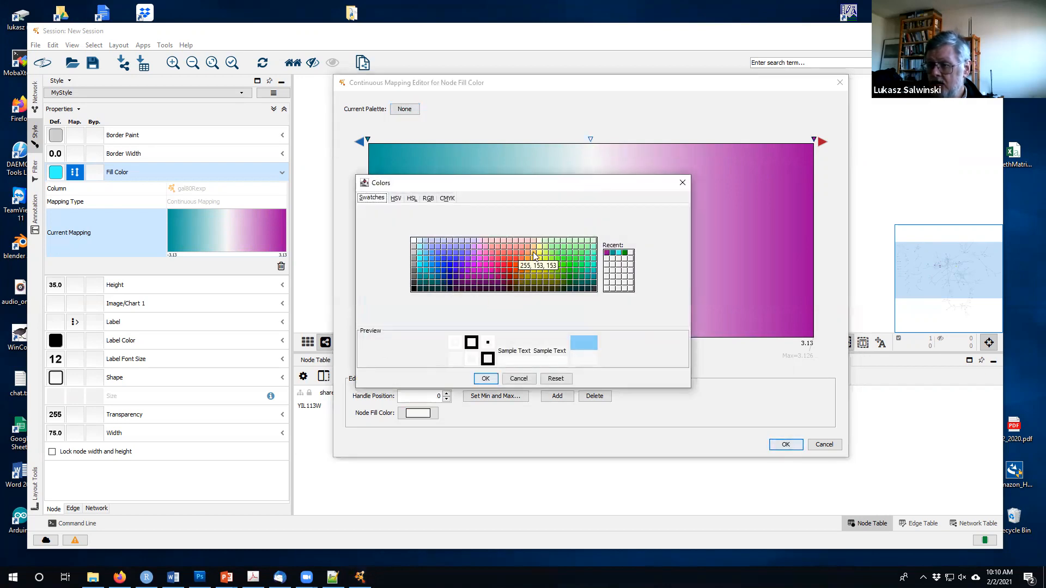
pyautogui.click(413, 247)
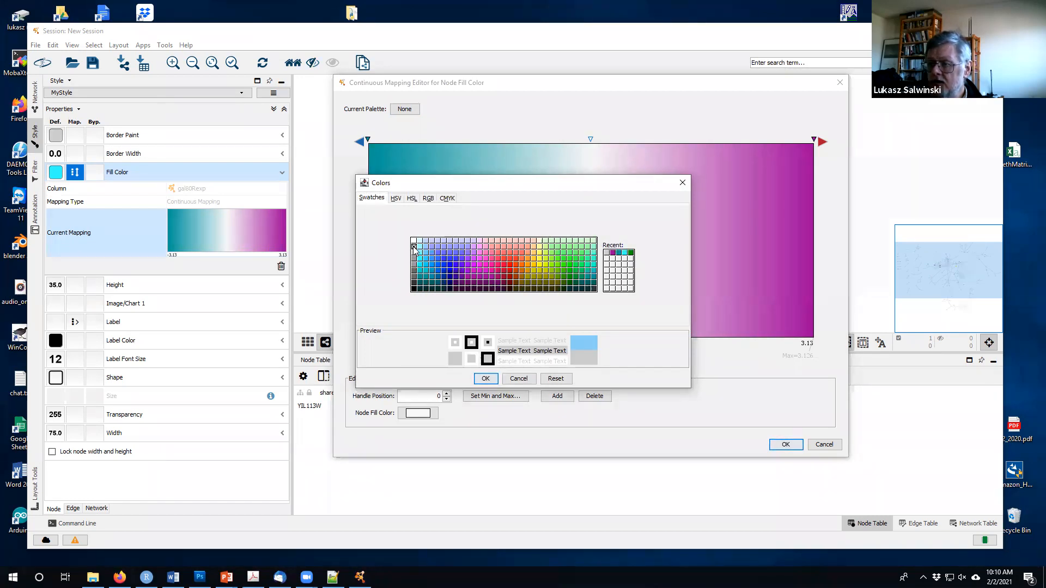
pyautogui.click(485, 379)
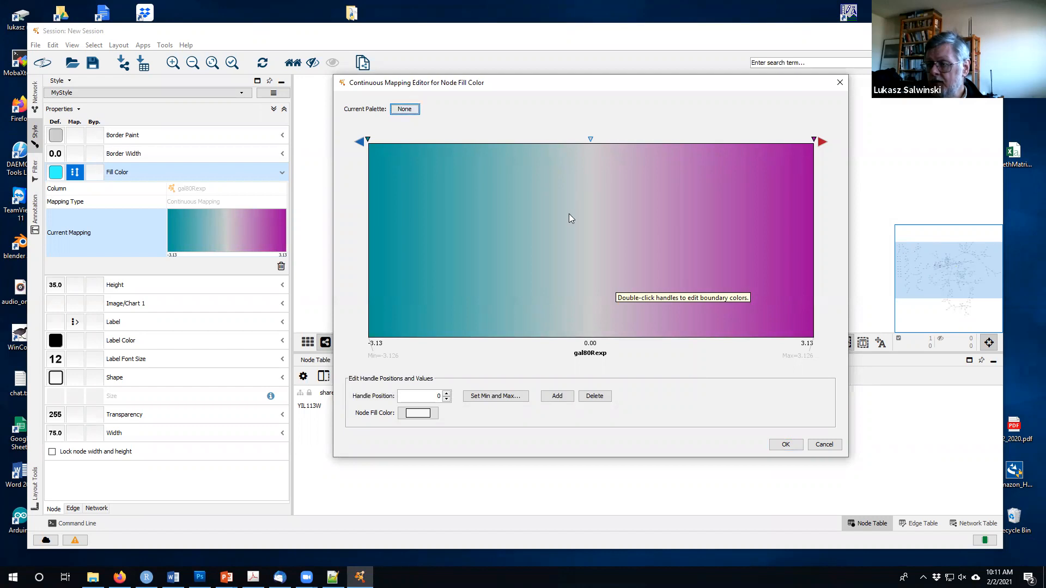
pyautogui.moveTo(590, 139)
pyautogui.mouseDown()
pyautogui.moveTo(557, 139)
pyautogui.moveTo(645, 139)
pyautogui.moveTo(578, 143)
pyautogui.mouseUp()
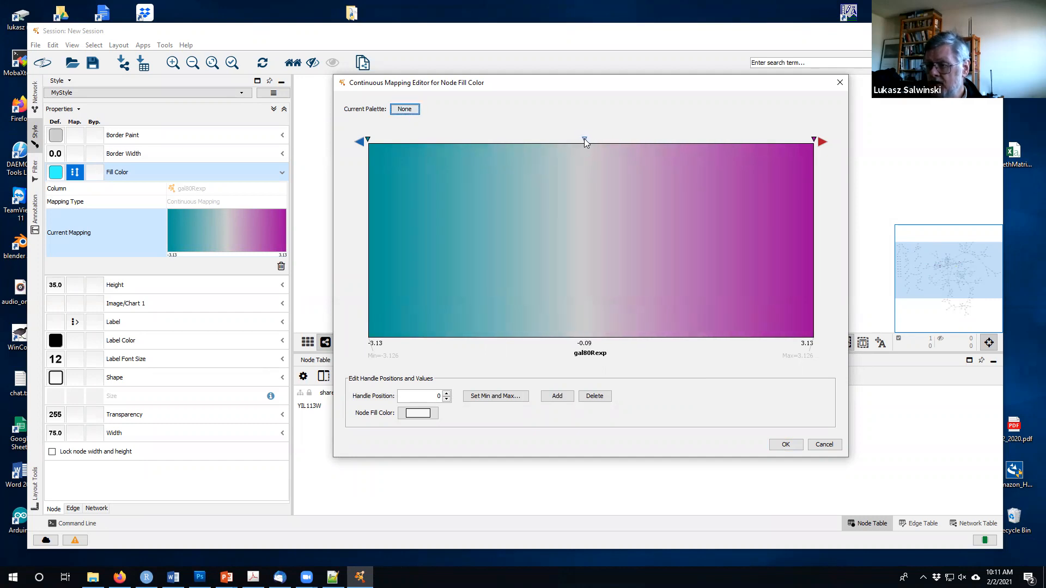
pyautogui.moveTo(590, 142); pyautogui.dragTo(593, 142)
# Delete the gradient's middle handle and add a new white one, positioned at about 0.00.
pyautogui.click(591, 139)
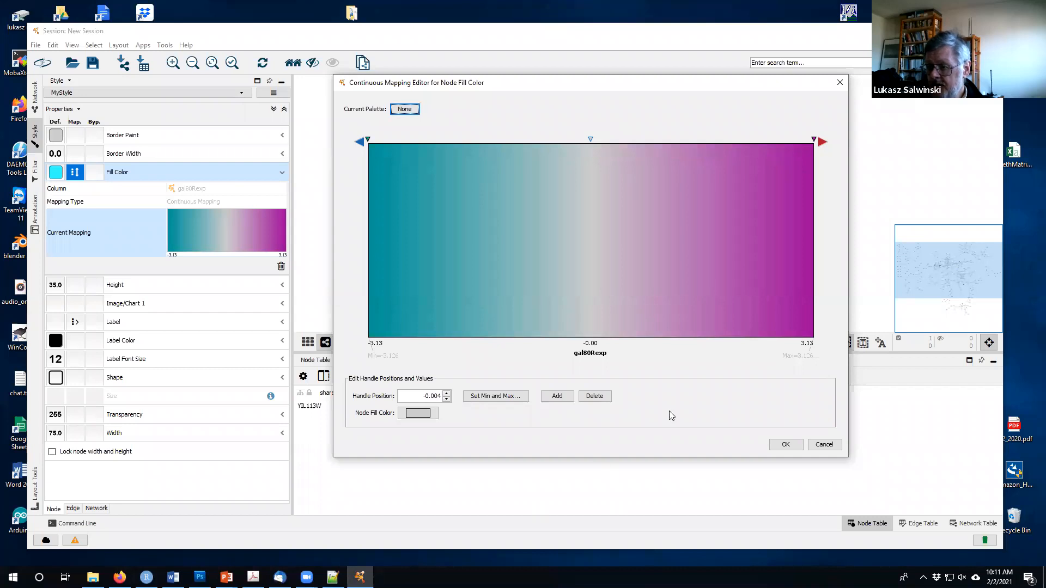
pyautogui.click(592, 397)
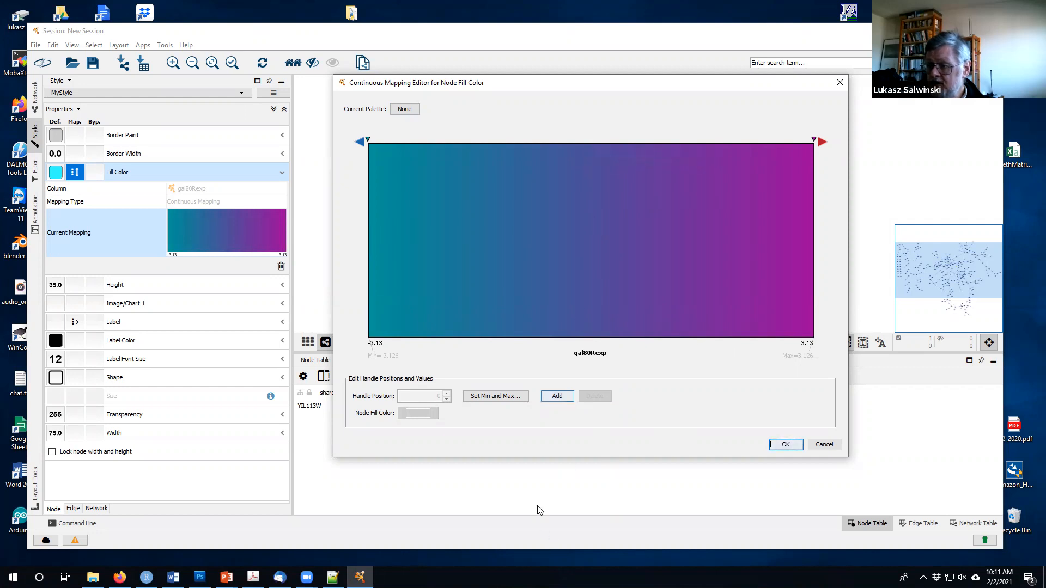
pyautogui.click(556, 397)
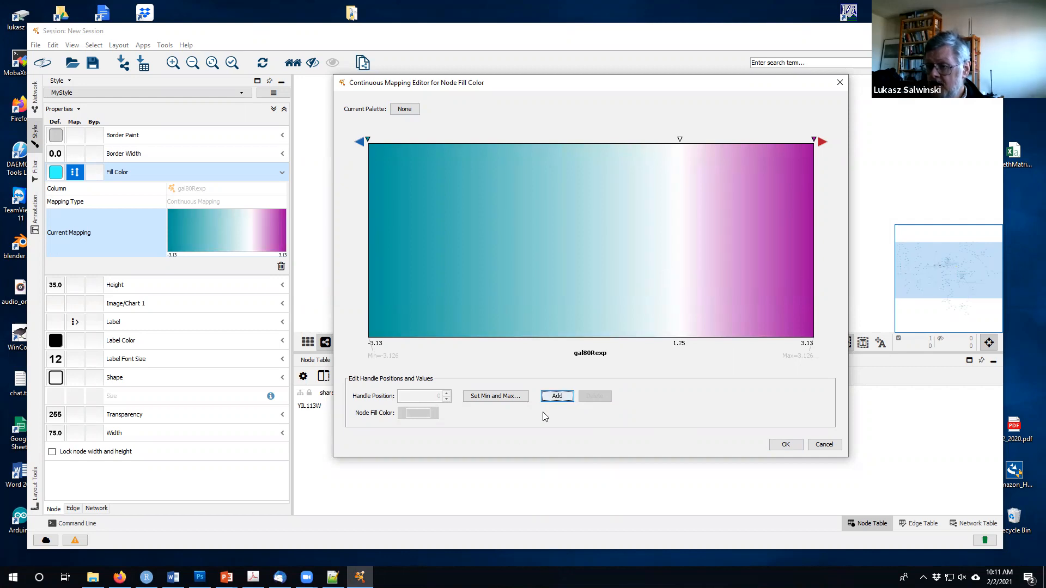
pyautogui.moveTo(680, 140); pyautogui.dragTo(592, 146)
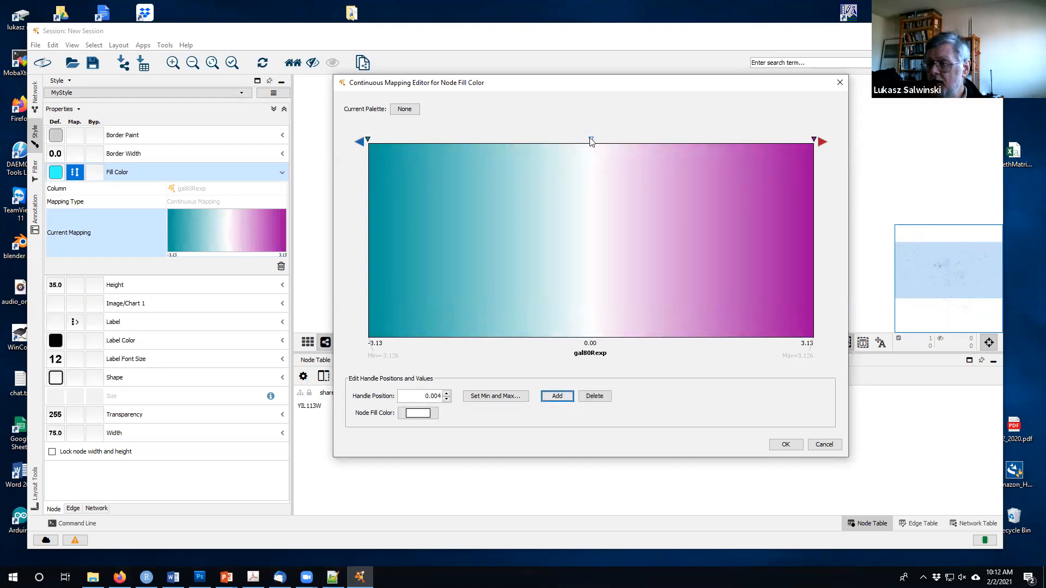
# Recolor the gradient's middle handle at about 0.00 to light gray and apply the node fill color mapping.
pyautogui.doubleClick(591, 141)
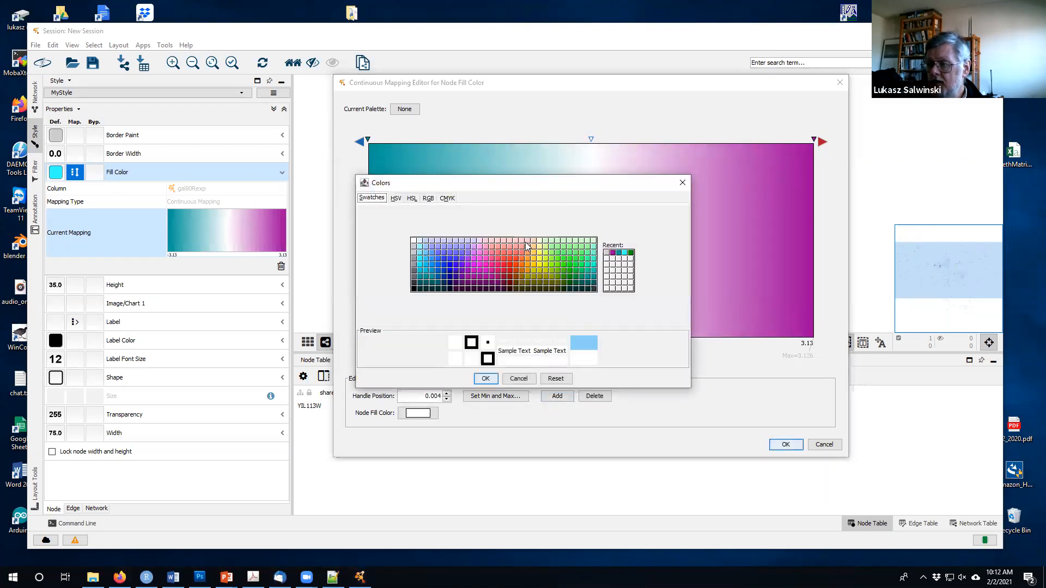
pyautogui.click(414, 253)
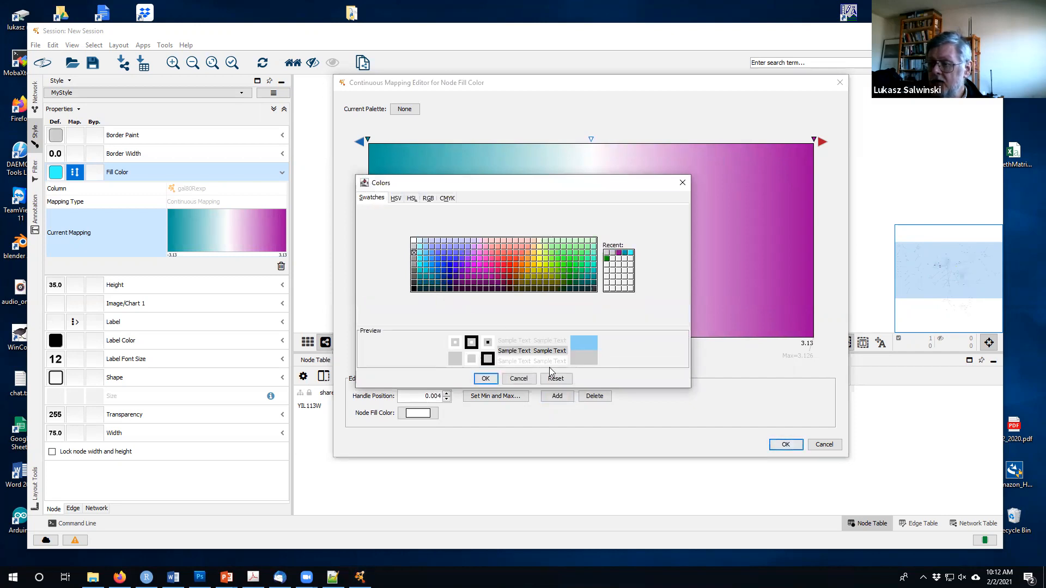
pyautogui.click(486, 379)
pyautogui.click(786, 446)
# Clear the node selection and examine the fill colors of the nodes around MCM1 and MIG1.
pyautogui.scroll(5, 597, 169)
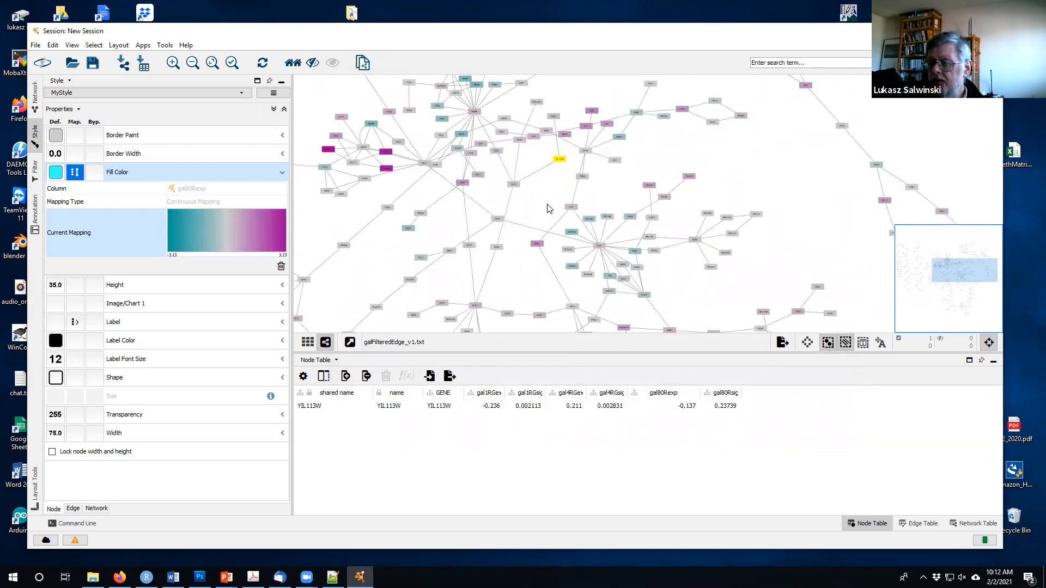
pyautogui.click(546, 205)
pyautogui.moveTo(491, 186); pyautogui.dragTo(570, 245)
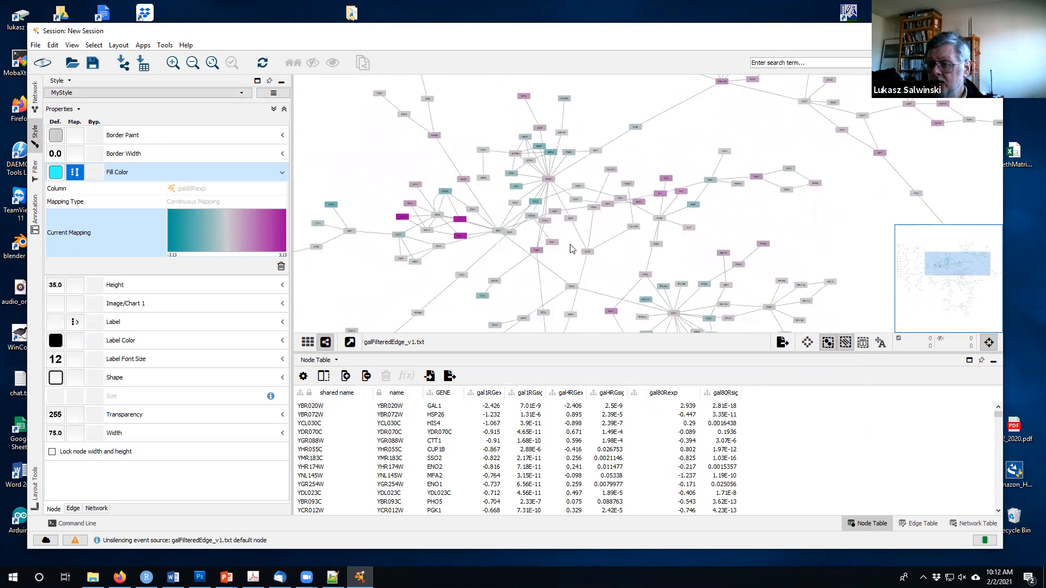
pyautogui.scroll(2, 570, 248)
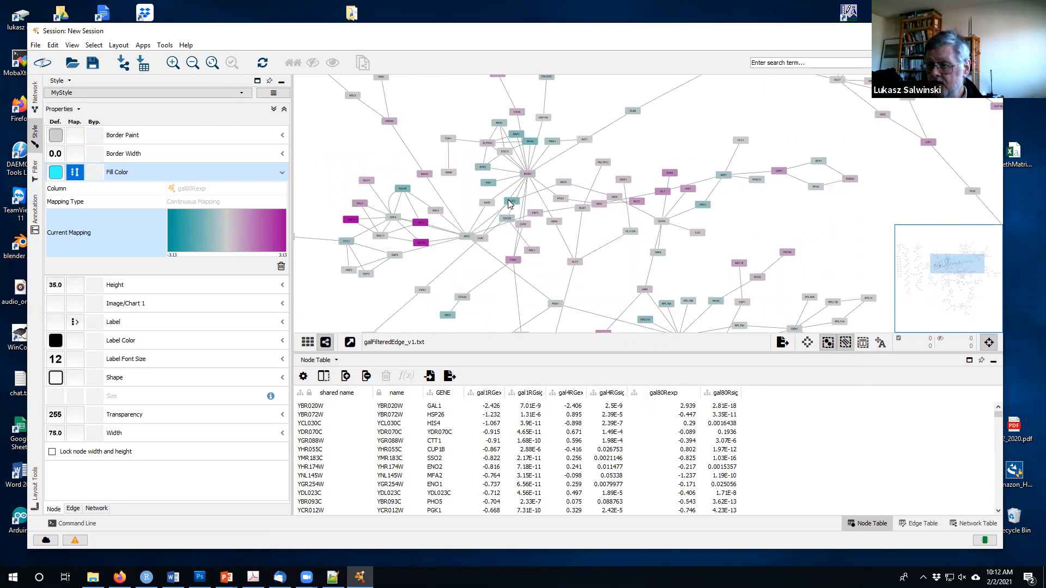
pyautogui.moveTo(445, 204); pyautogui.dragTo(480, 206)
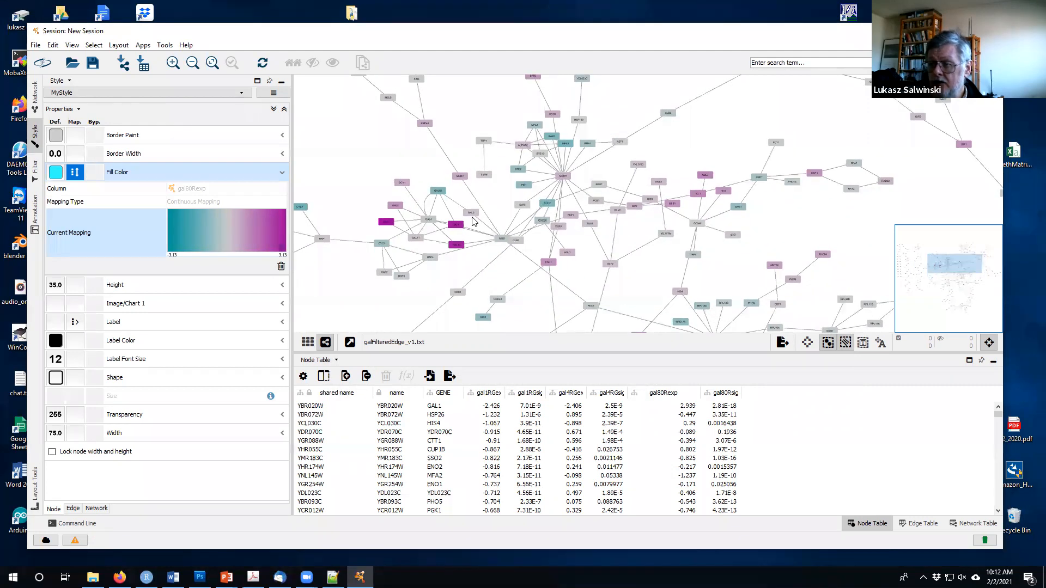
pyautogui.scroll(5, 472, 220)
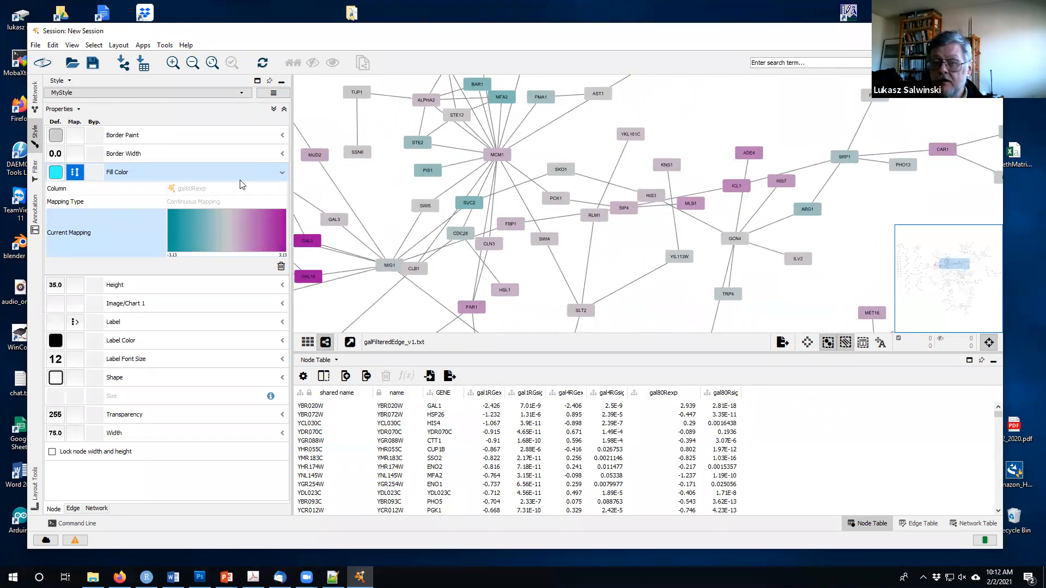
# Collapse the Fill Color settings and set the default node Border Paint to black.
pyautogui.click(282, 172)
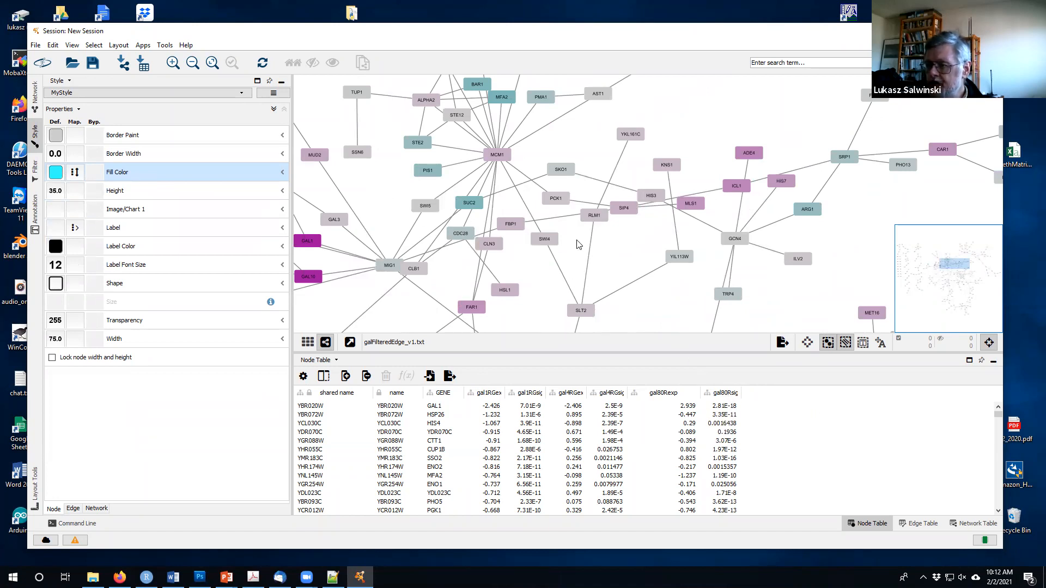
pyautogui.moveTo(541, 163); pyautogui.dragTo(602, 197)
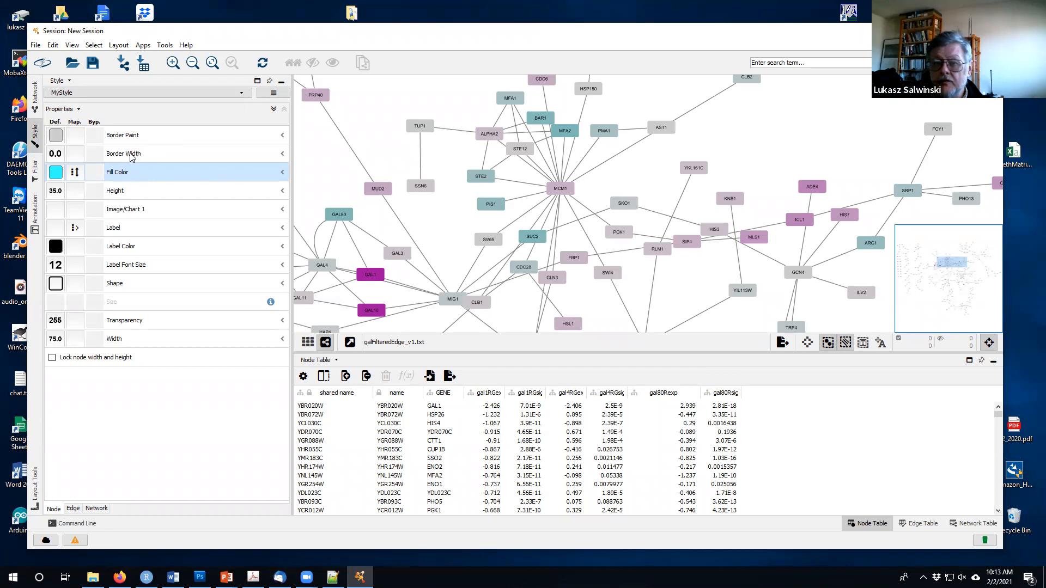
pyautogui.click(56, 136)
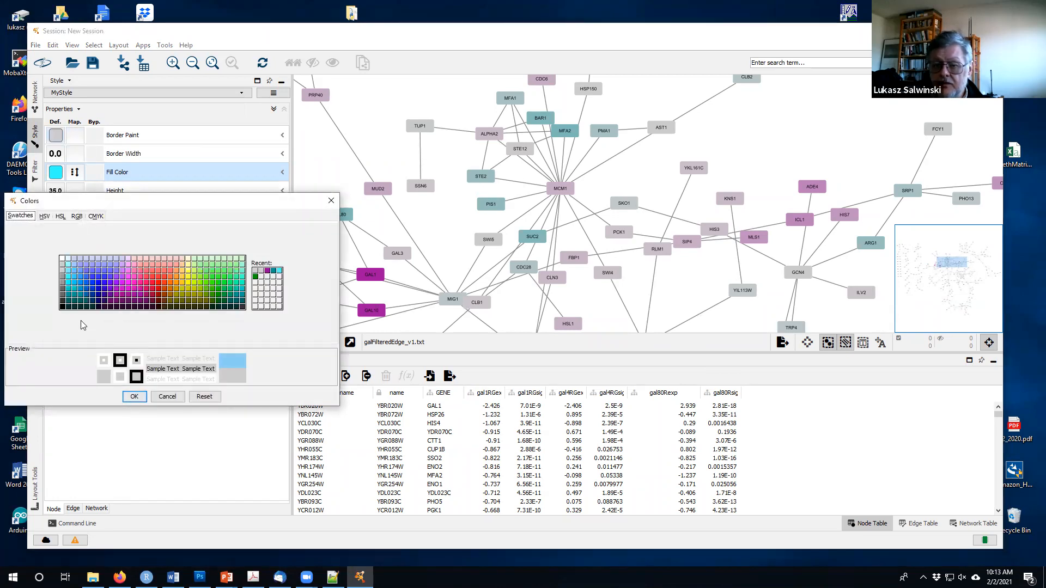
pyautogui.click(62, 308)
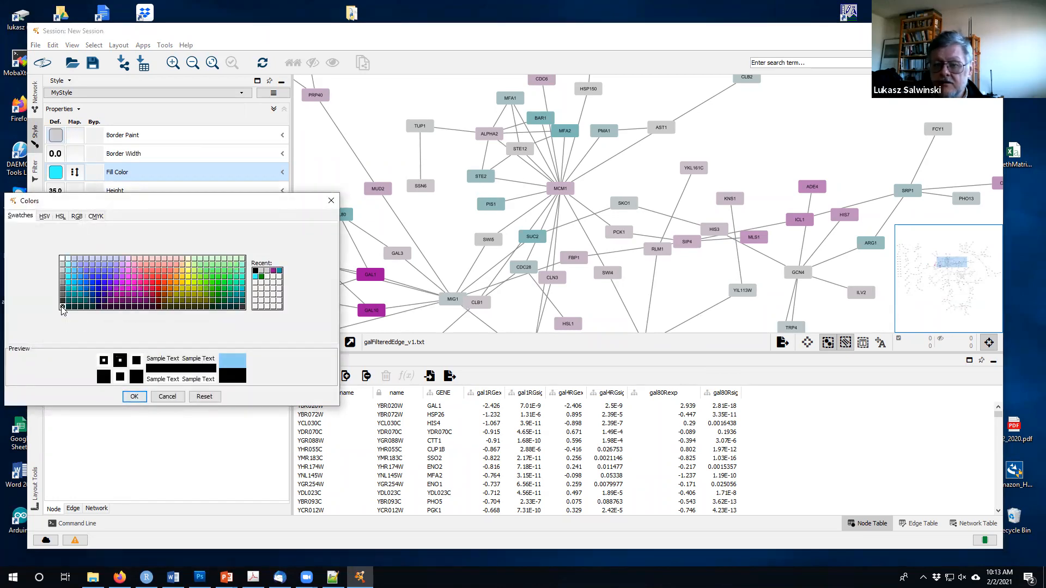
pyautogui.click(134, 396)
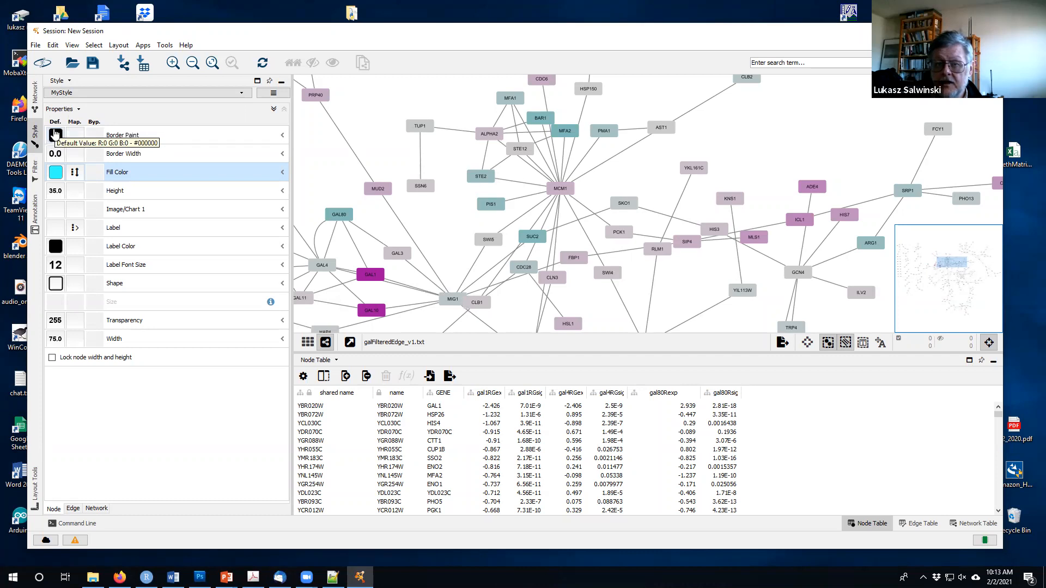
# Map node Border Width to the gal80Rsig column using Continuous Mapping.
pyautogui.click(75, 159)
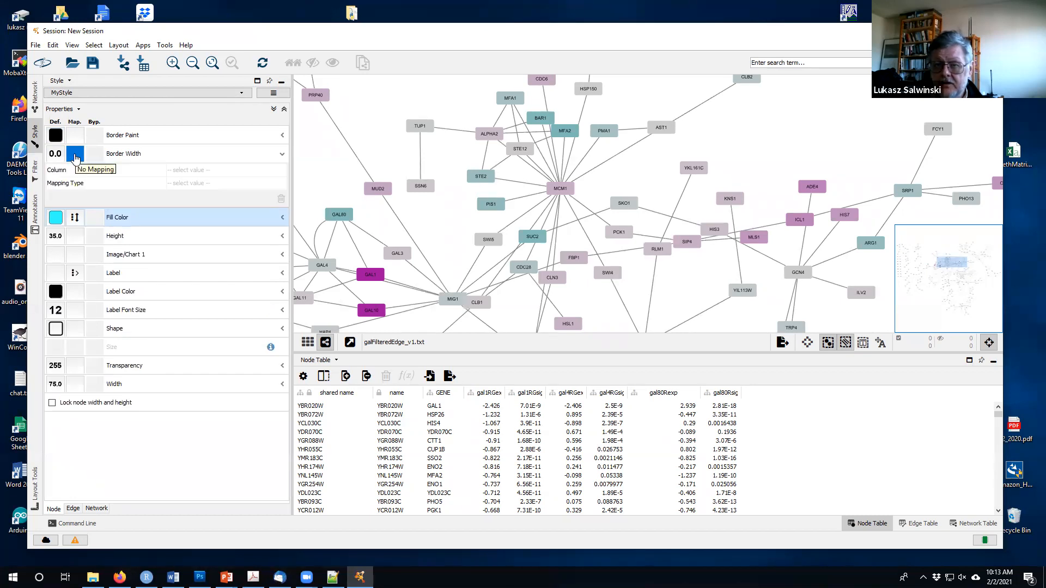
pyautogui.click(193, 171)
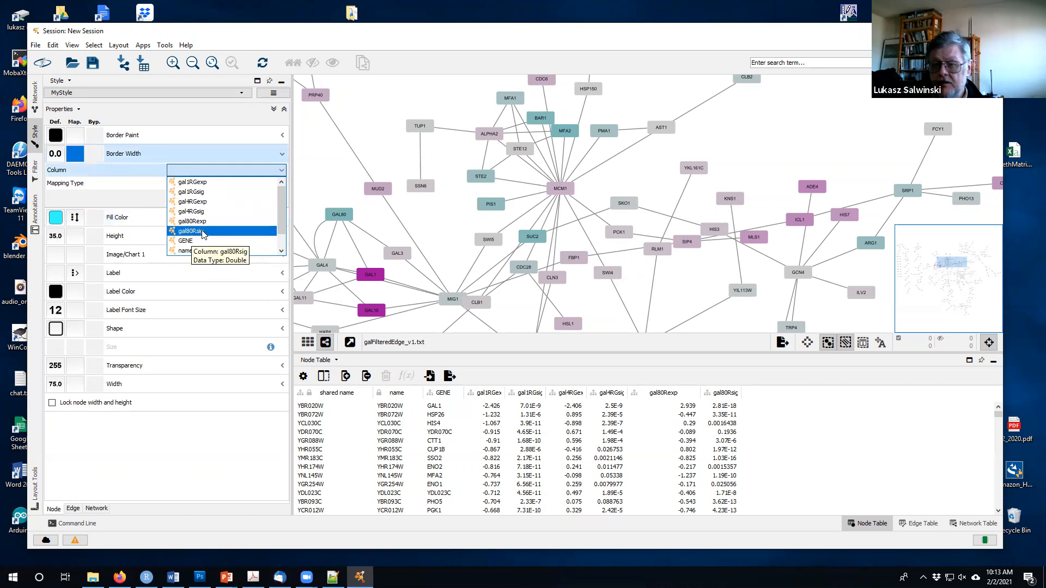
pyautogui.click(202, 233)
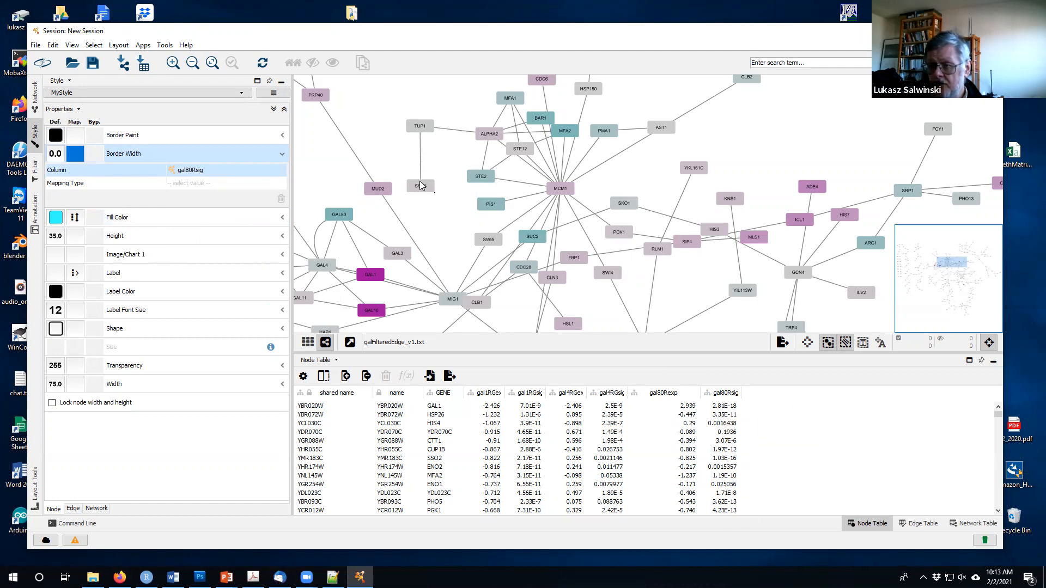
pyautogui.click(181, 183)
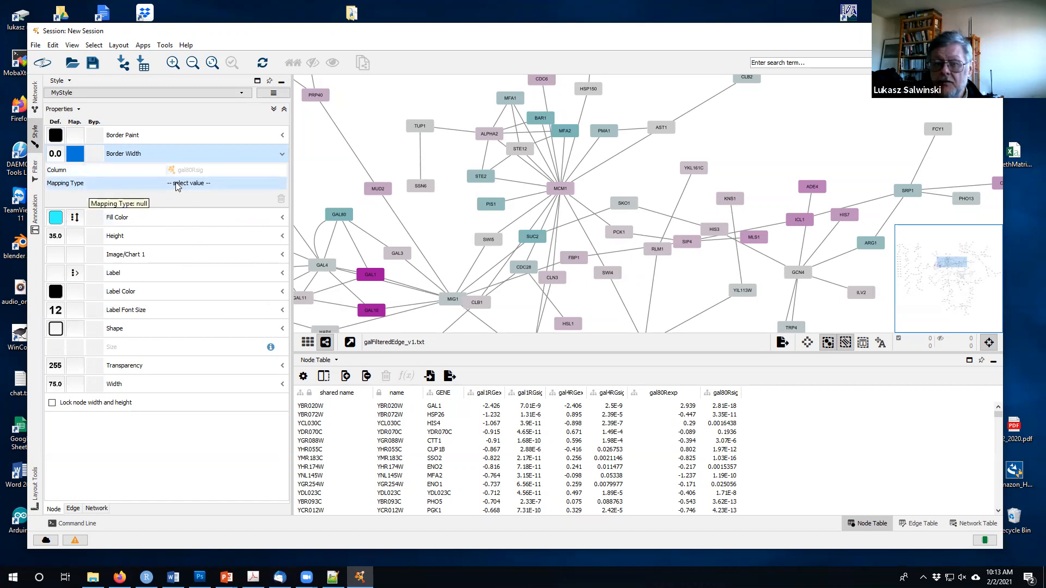
pyautogui.click(177, 184)
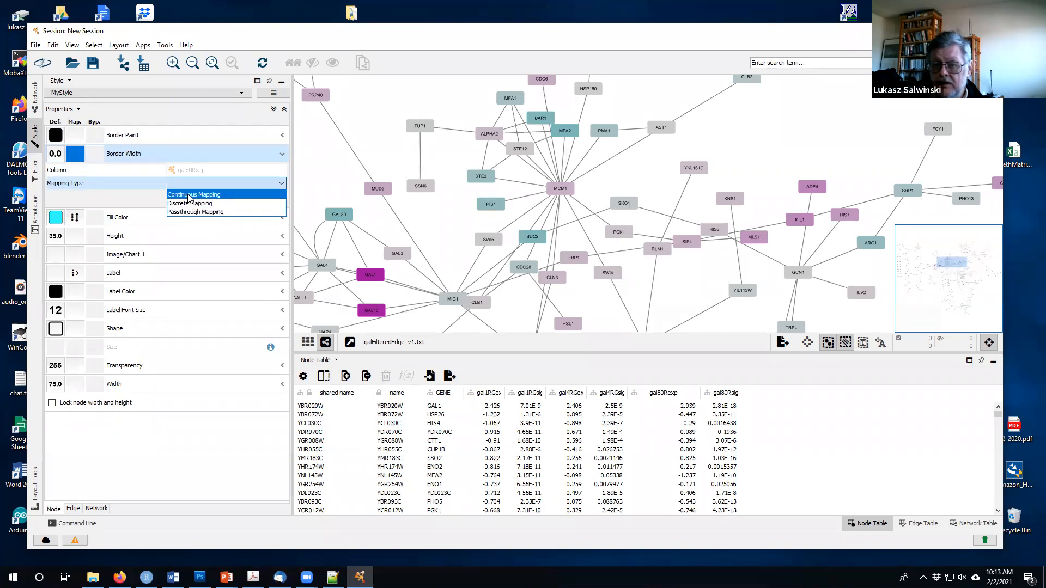
pyautogui.click(189, 195)
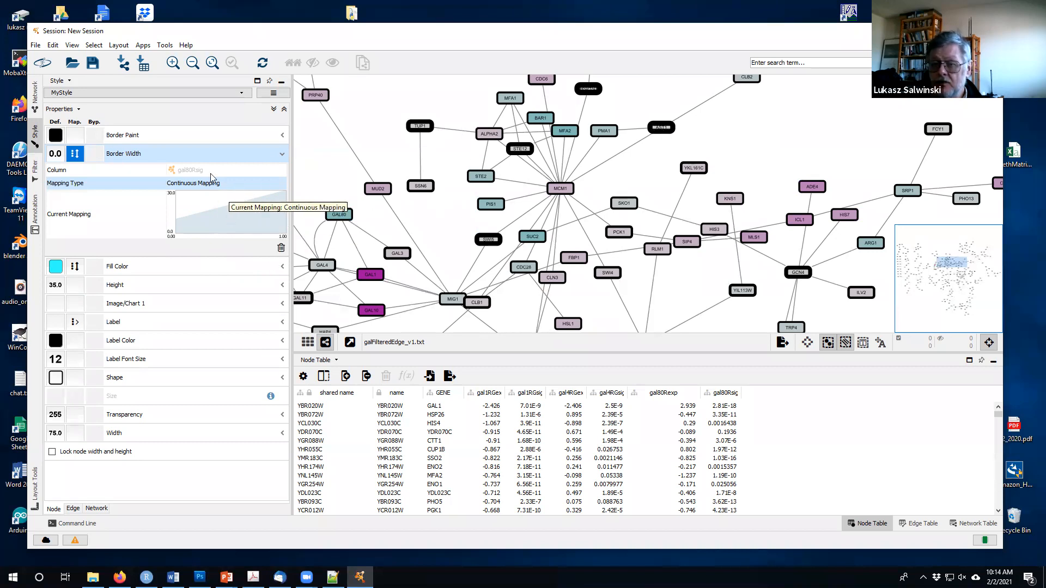
# Edit the border width mapping, lowering the width at gal80Rsig 1 to about 15.2 and at 0 to about 2.5.
pyautogui.click(221, 221)
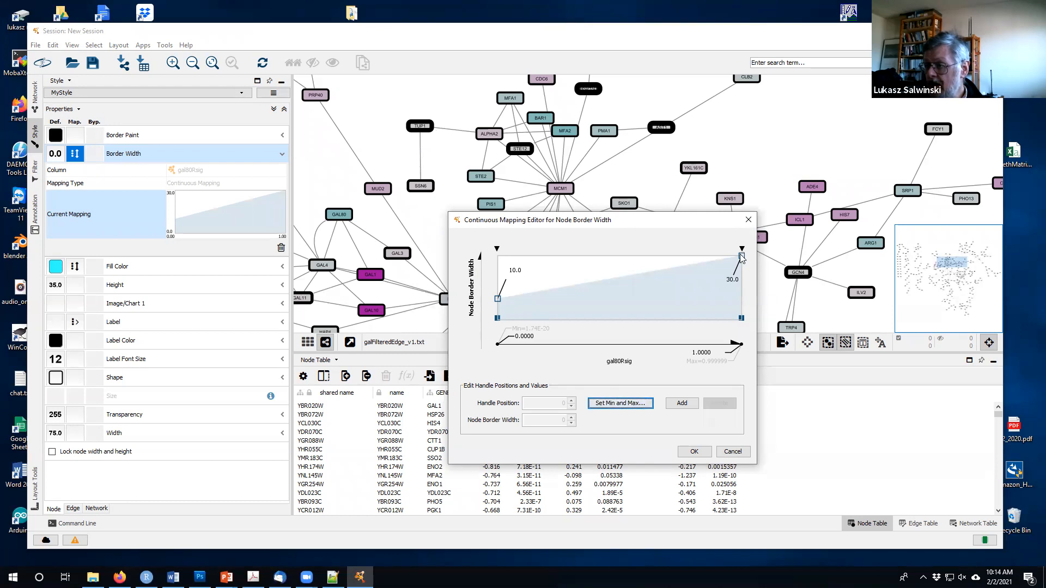
pyautogui.moveTo(741, 257)
pyautogui.mouseDown()
pyautogui.moveTo(746, 280)
pyautogui.moveTo(743, 261)
pyautogui.mouseUp()
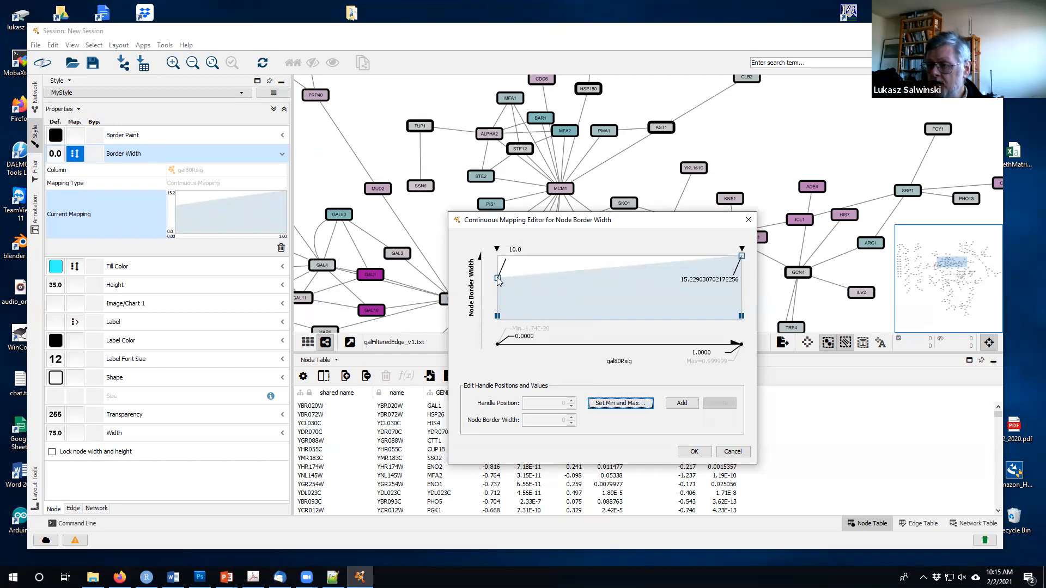
pyautogui.moveTo(497, 279); pyautogui.dragTo(494, 306)
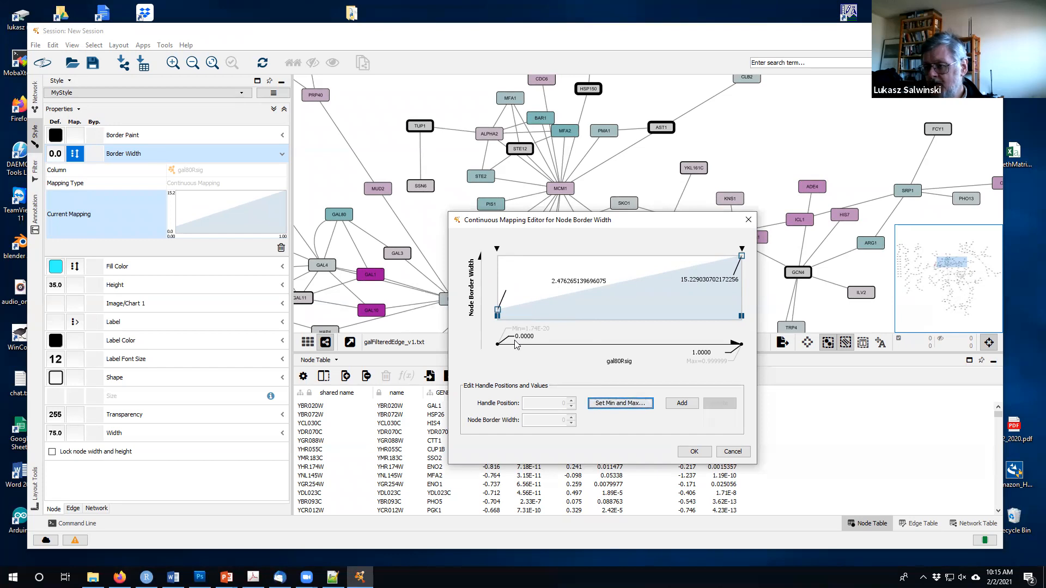
pyautogui.moveTo(654, 225); pyautogui.dragTo(415, 183)
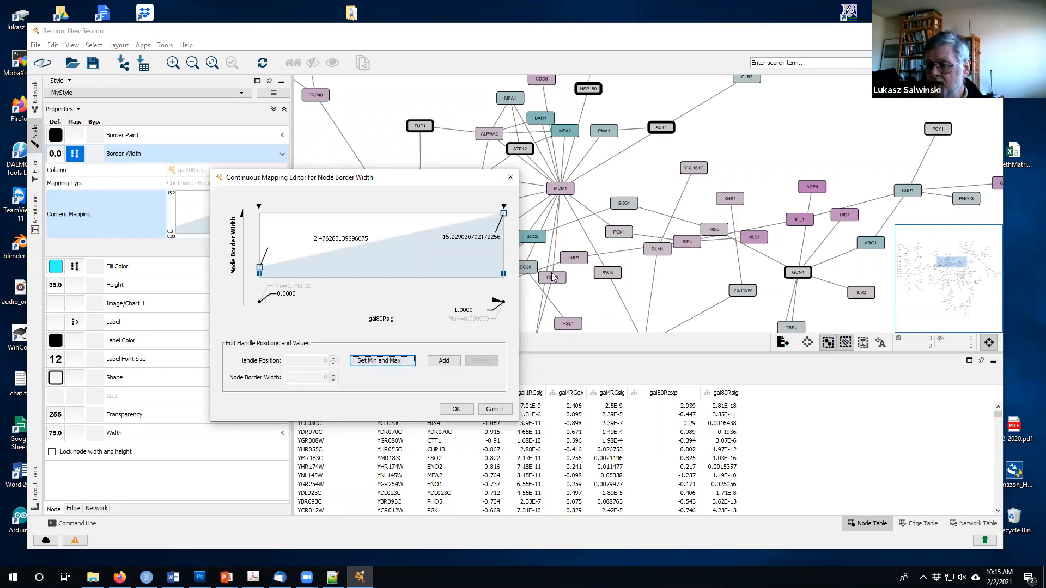
# Invert the border width mapping to about 14.9 at gal80Rsig 0 and about 2.9 at 1, and apply it.
pyautogui.moveTo(261, 269); pyautogui.dragTo(264, 209)
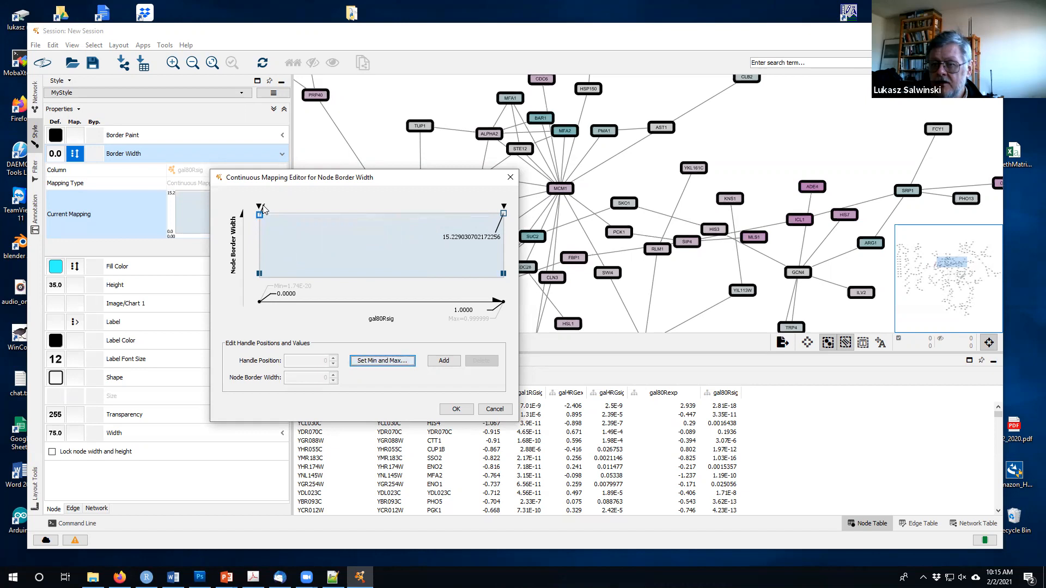
pyautogui.moveTo(504, 214); pyautogui.dragTo(505, 262)
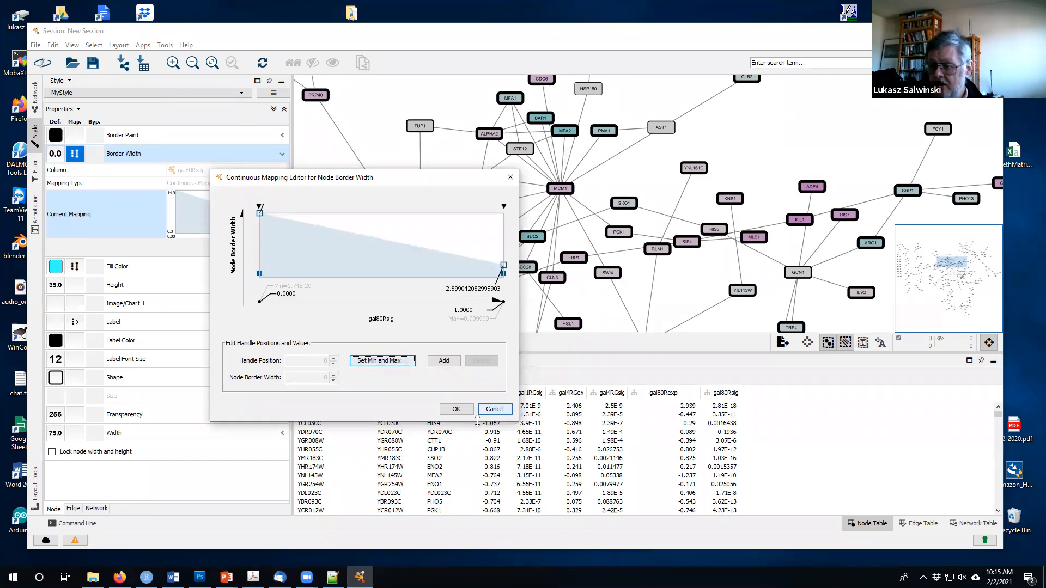
pyautogui.click(457, 410)
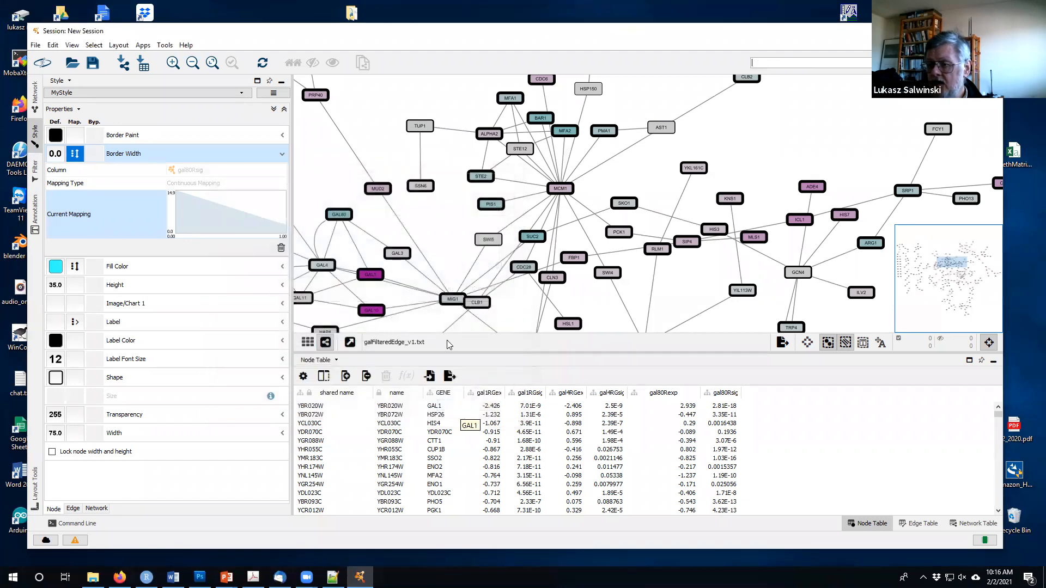
pyautogui.moveTo(443, 260); pyautogui.dragTo(504, 198)
pyautogui.scroll(-5, 504, 198)
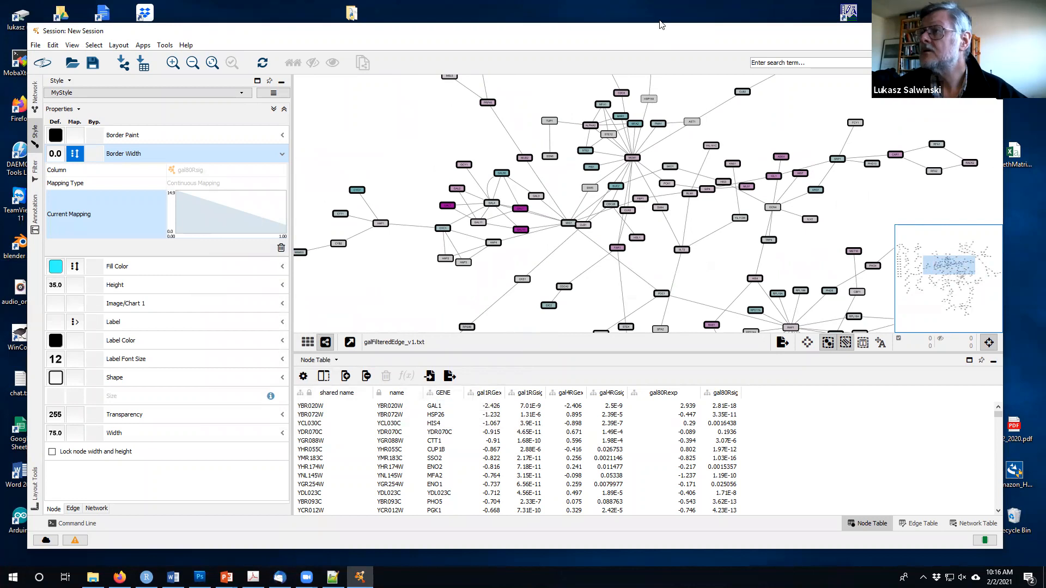
# Switch to Firefox, show the Day1 folder in Google Drive, and select its web address.
pyautogui.click(1030, 263)
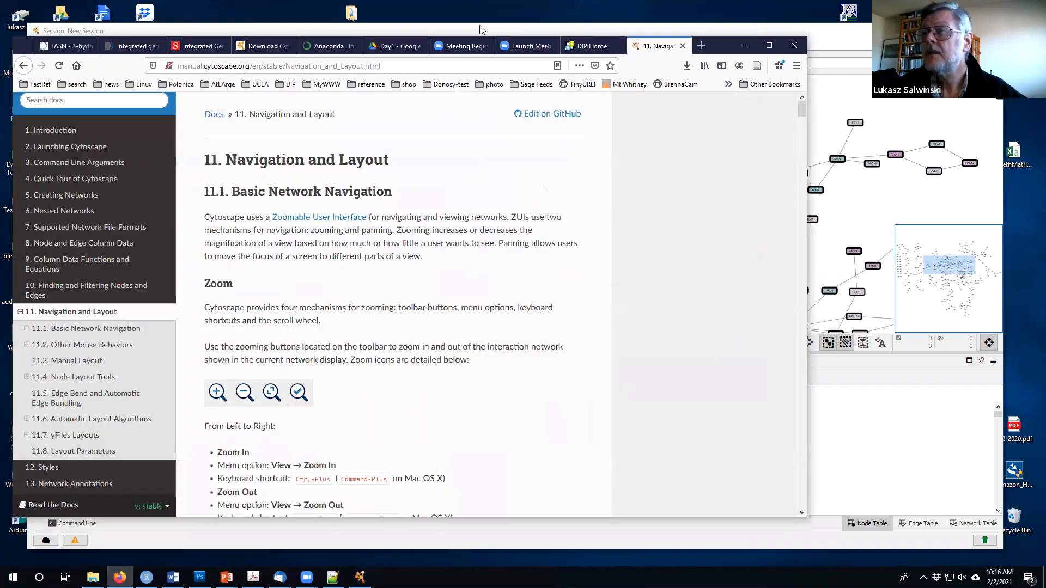
pyautogui.click(400, 47)
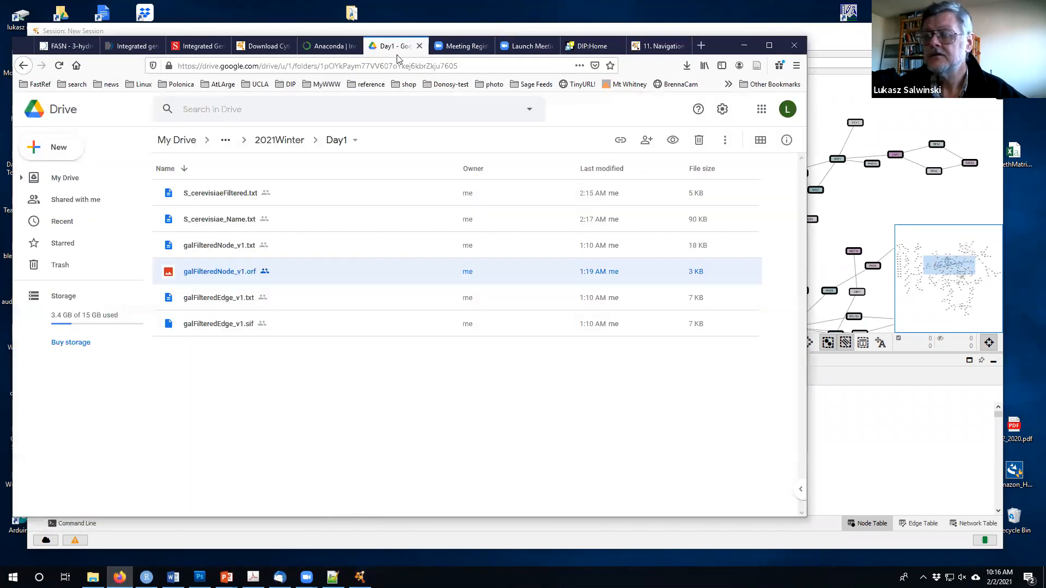
pyautogui.click(463, 66)
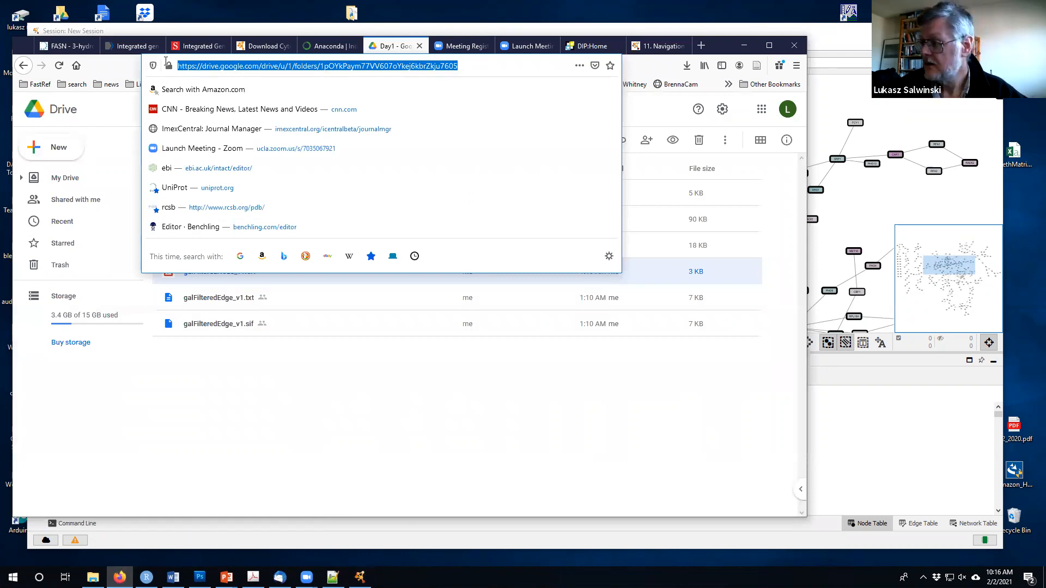
pyautogui.hotkey('alt', 'Tab')
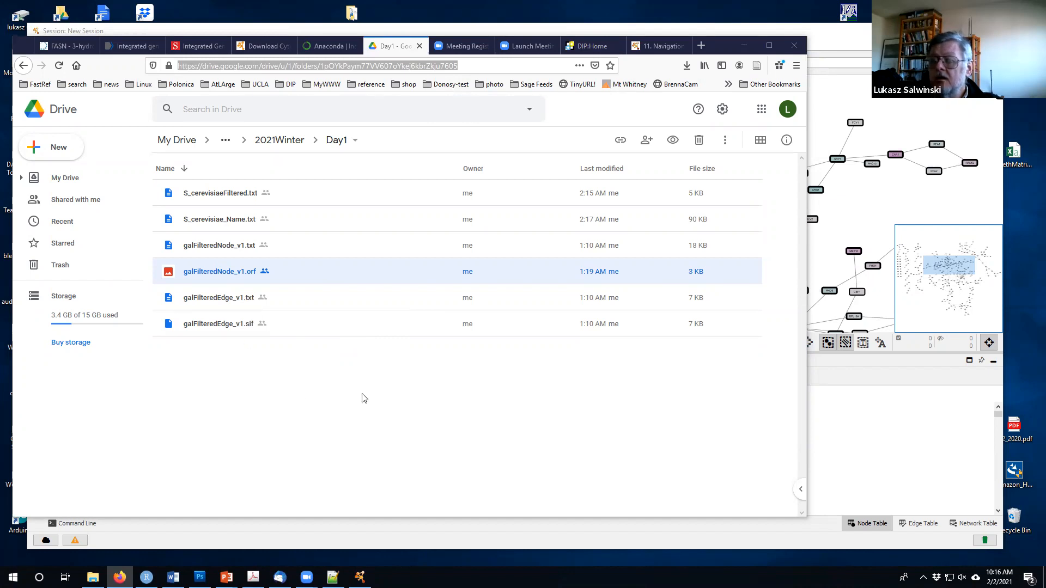
pyautogui.click(744, 45)
# Return to Cytoscape and examine the border widths of the nodes around MCM1, MIG1 and GAL4.
pyautogui.moveTo(541, 30); pyautogui.dragTo(505, 39)
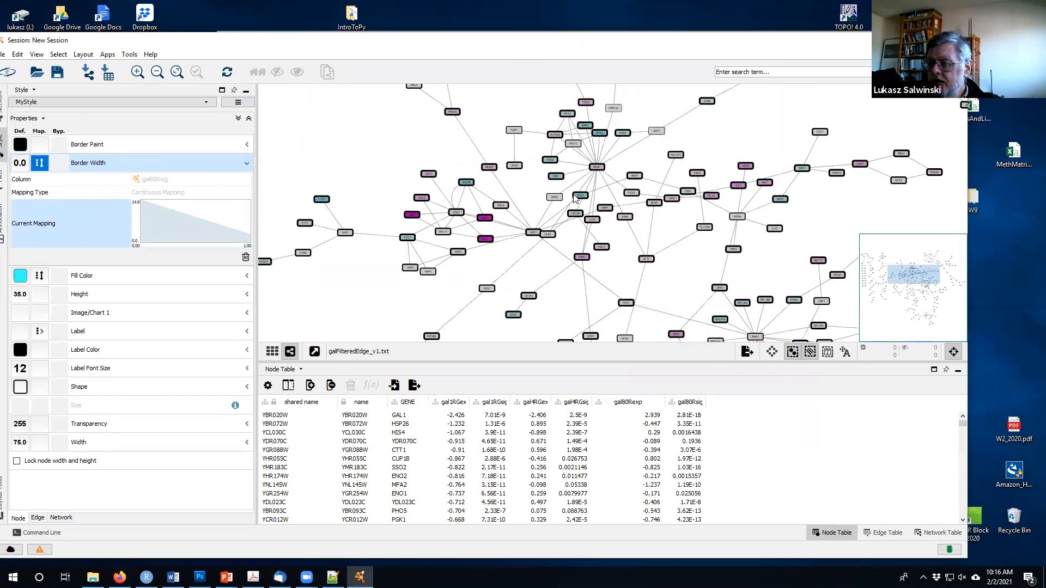
pyautogui.scroll(1, 574, 195)
pyautogui.scroll(1, 574, 195)
pyautogui.moveTo(537, 203); pyautogui.dragTo(498, 215)
pyautogui.scroll(4, 437, 259)
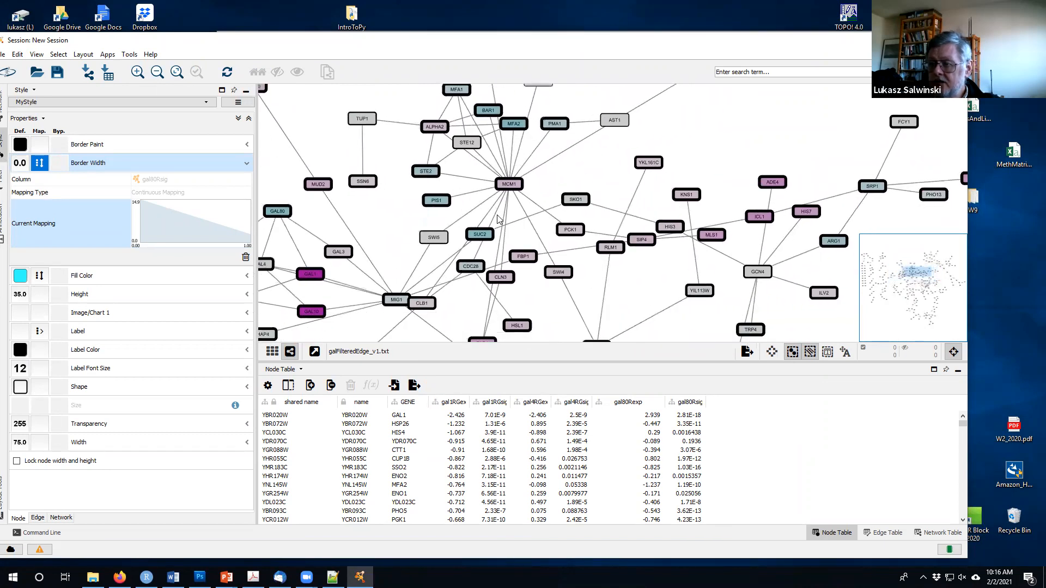
pyautogui.scroll(1, 497, 214)
pyautogui.click(475, 241)
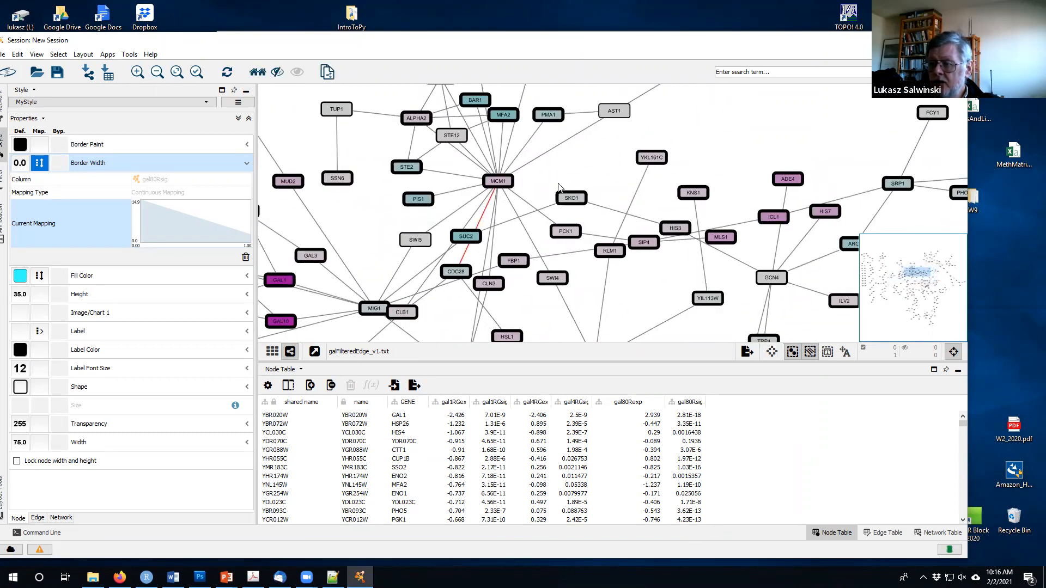
pyautogui.click(469, 211)
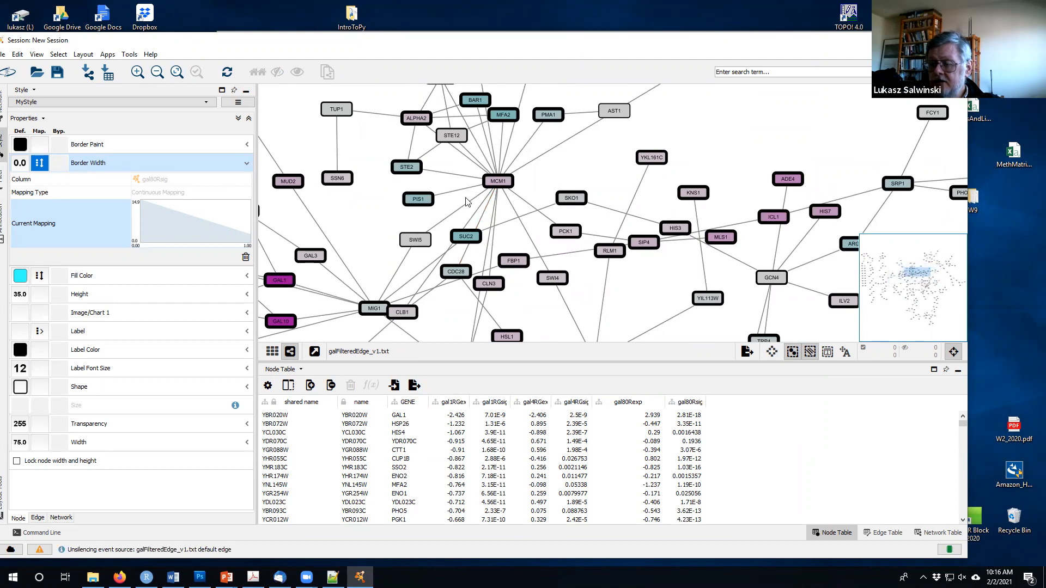
pyautogui.moveTo(364, 252); pyautogui.dragTo(484, 199)
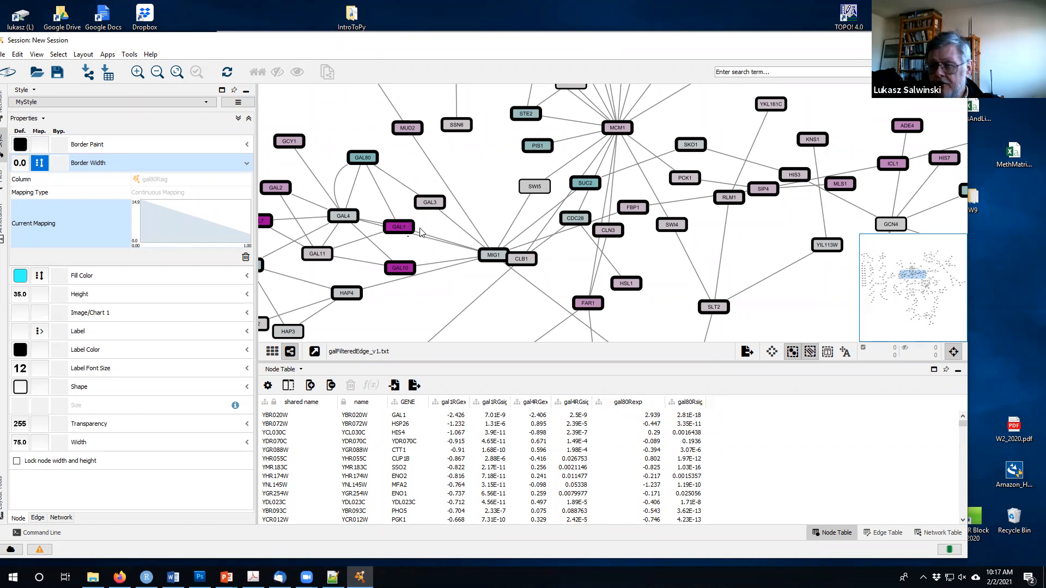
# Examine the fill colors and border widths of the GAL nodes around GAL4, GAL80 and GAL1.
pyautogui.moveTo(499, 266); pyautogui.dragTo(500, 267)
pyautogui.scroll(3, 500, 266)
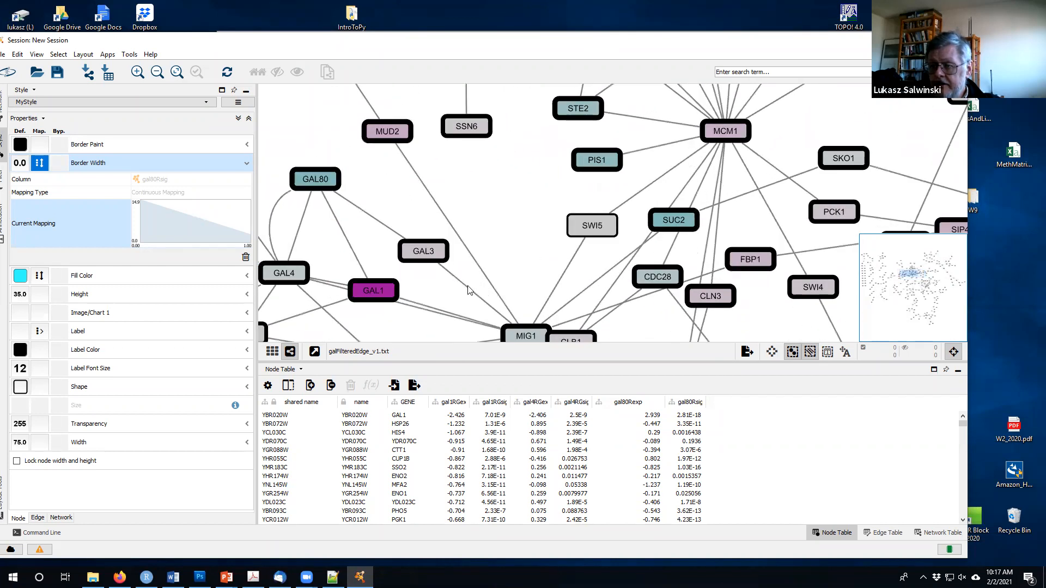
pyautogui.scroll(2, 475, 238)
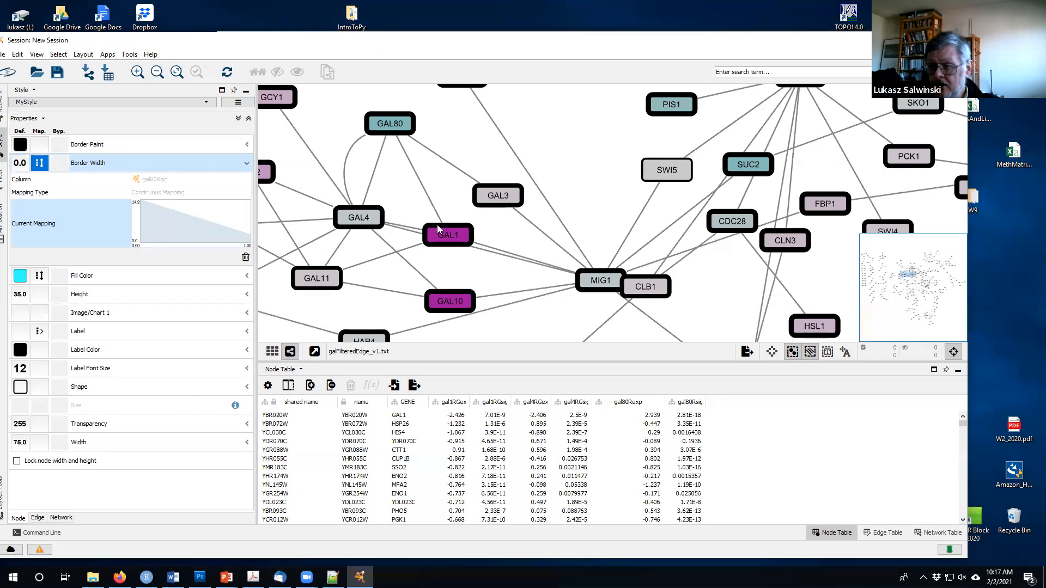
pyautogui.moveTo(409, 213); pyautogui.dragTo(456, 217)
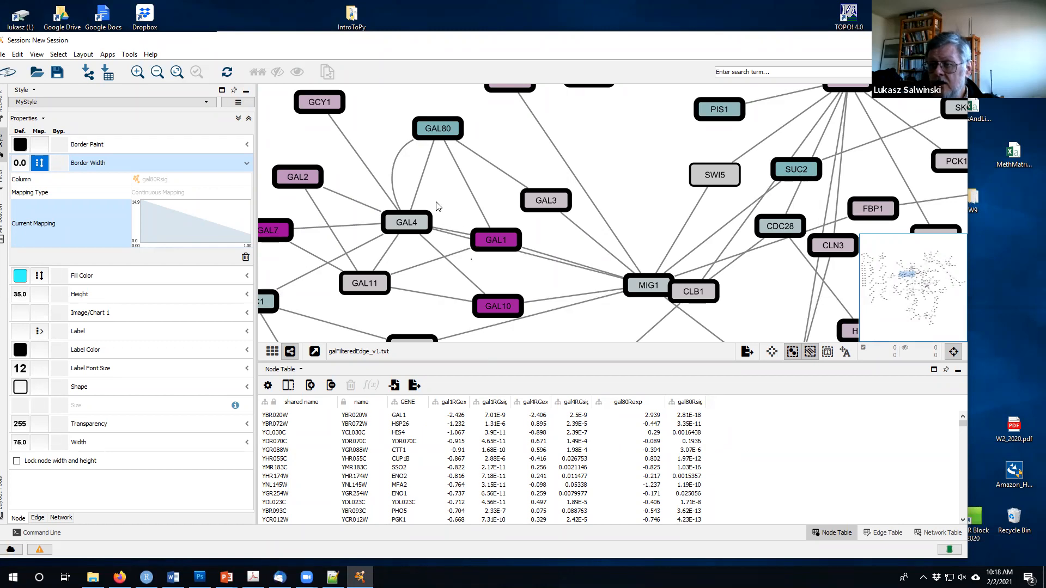
pyautogui.moveTo(465, 222); pyautogui.dragTo(488, 232)
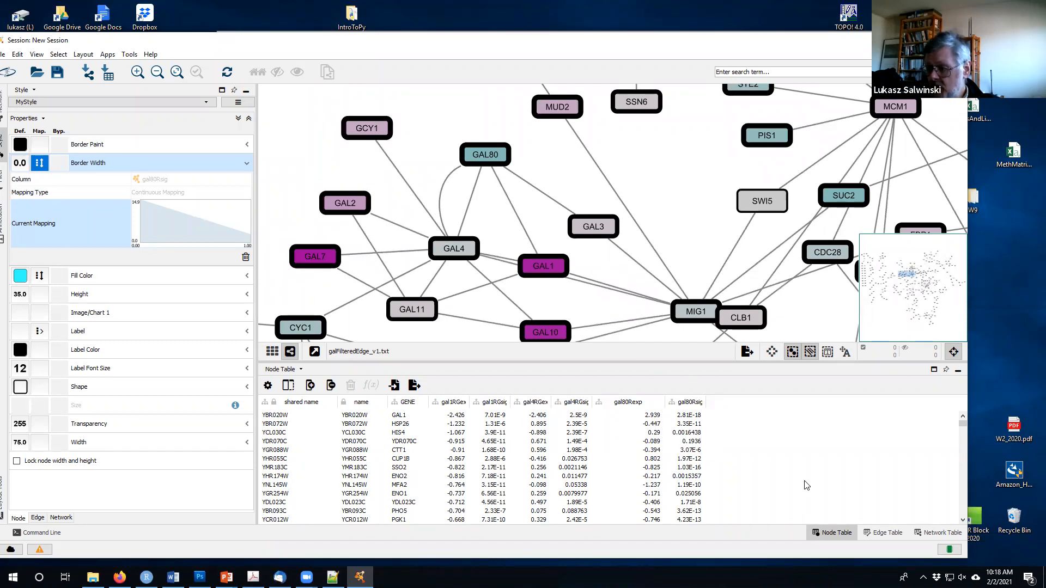
# Show the edge table and the edge properties of MyStyle, collapsing the node Border Width settings.
pyautogui.click(881, 534)
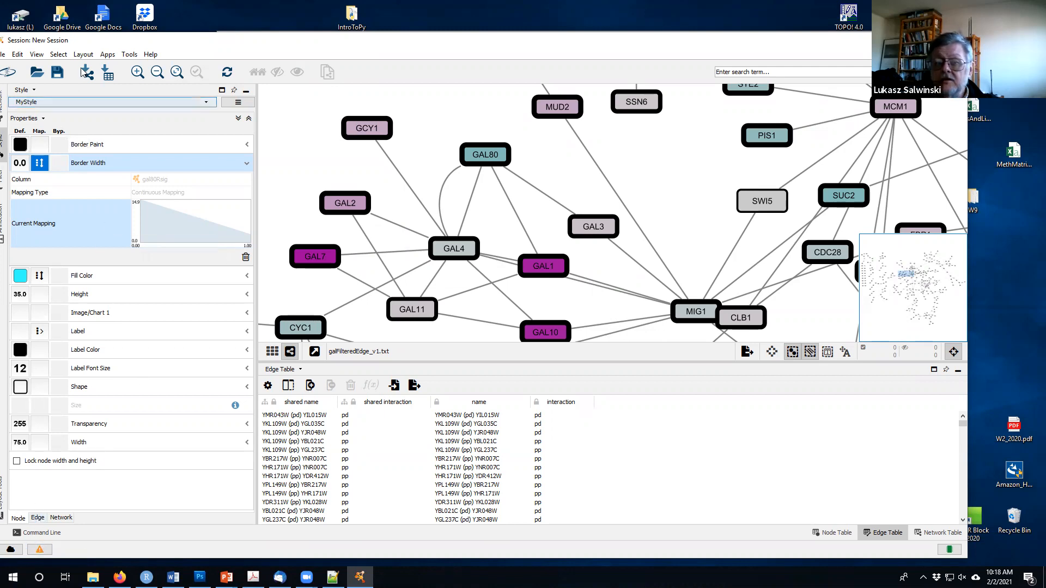
pyautogui.click(160, 17)
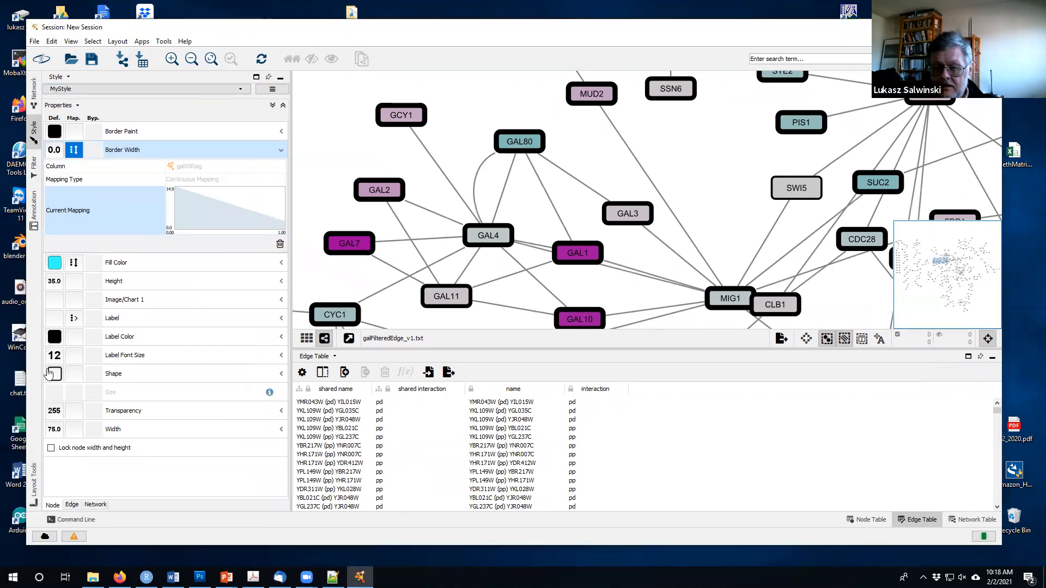
pyautogui.moveTo(213, 43); pyautogui.dragTo(247, 31)
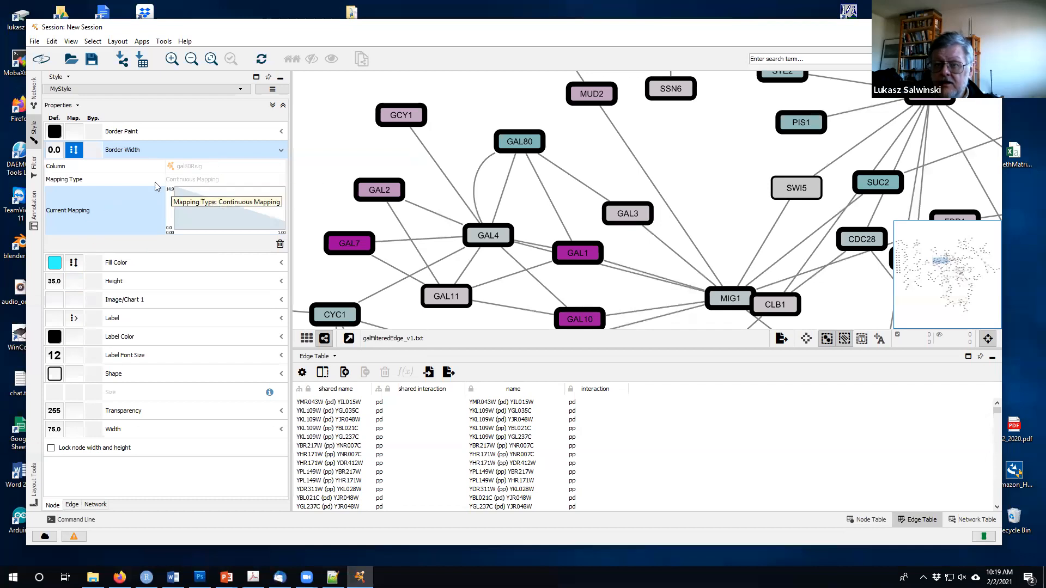
pyautogui.click(282, 151)
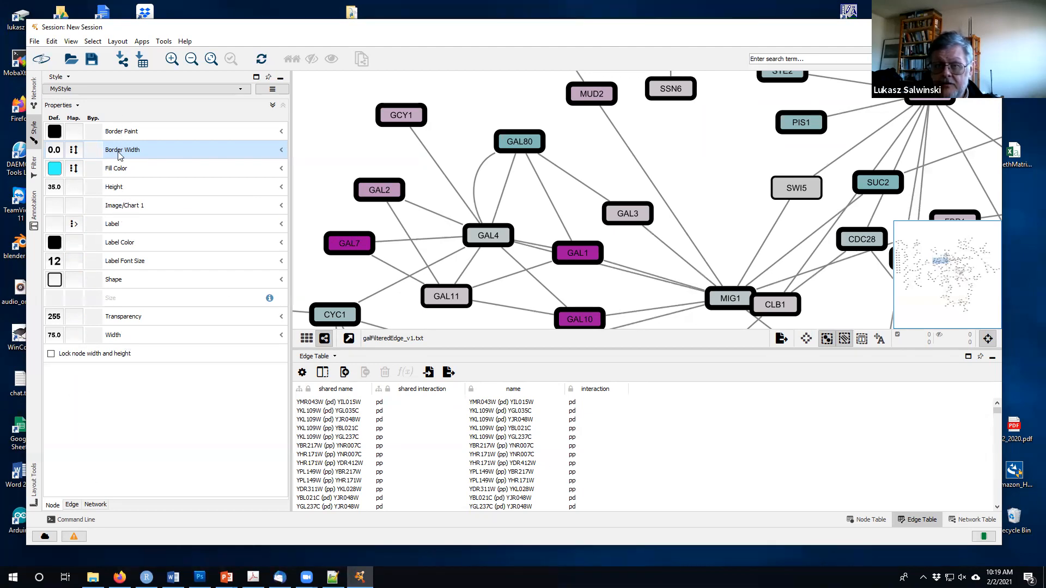
pyautogui.click(72, 504)
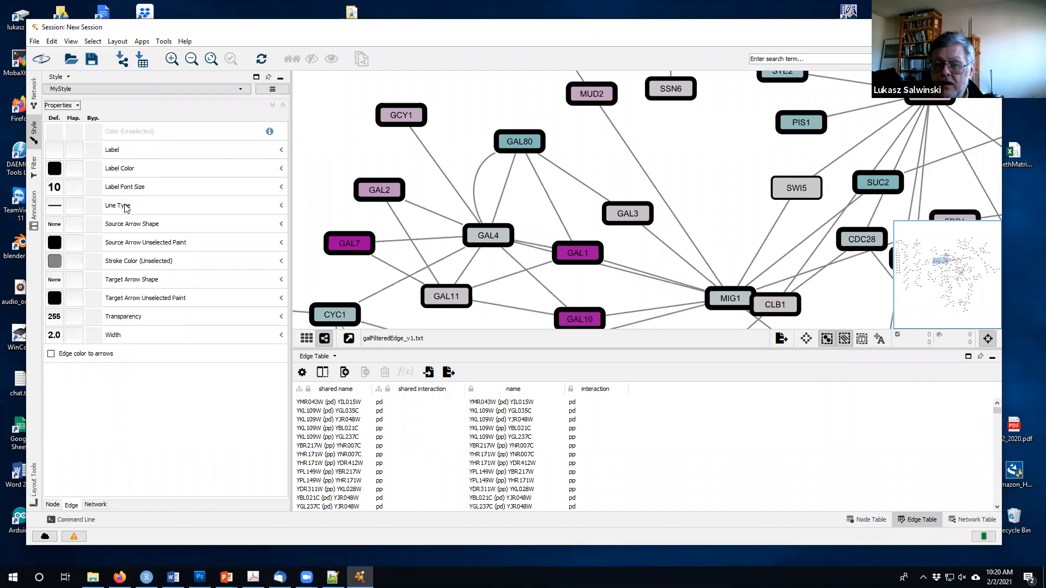
# Try orange-red as the default unselected stroke color of the edges.
pyautogui.click(128, 265)
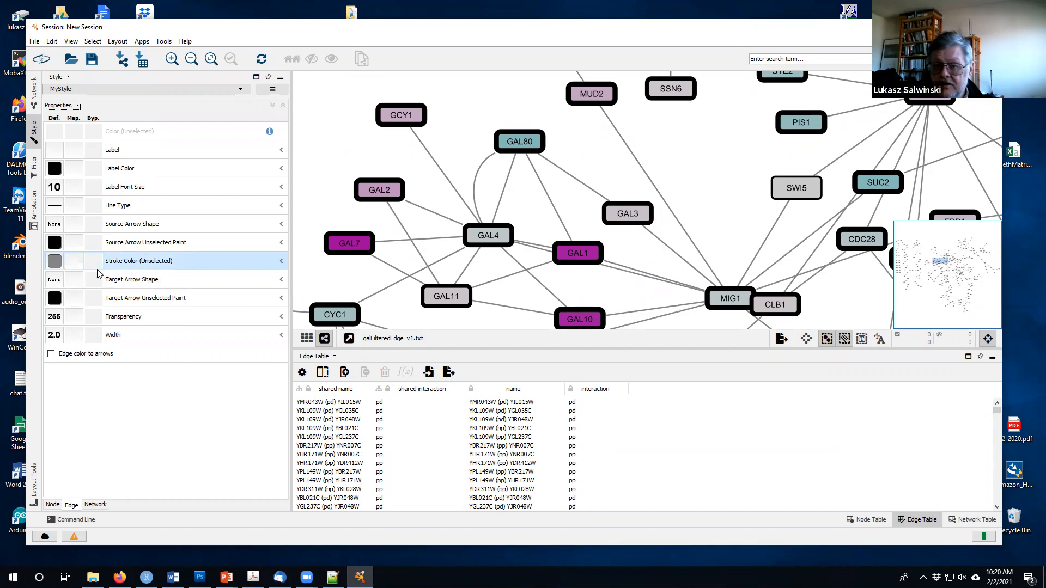
pyautogui.click(54, 263)
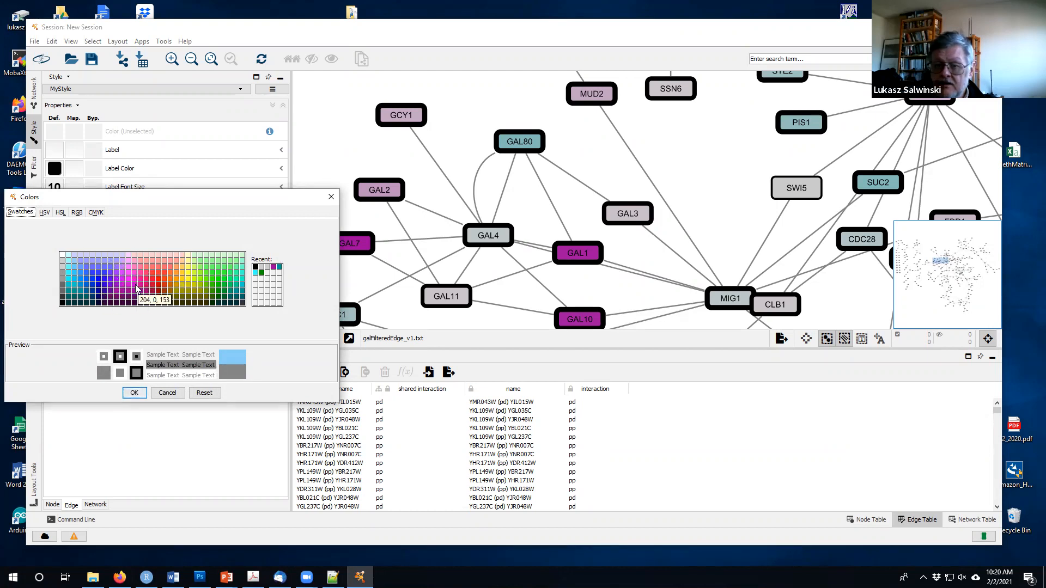
pyautogui.click(164, 279)
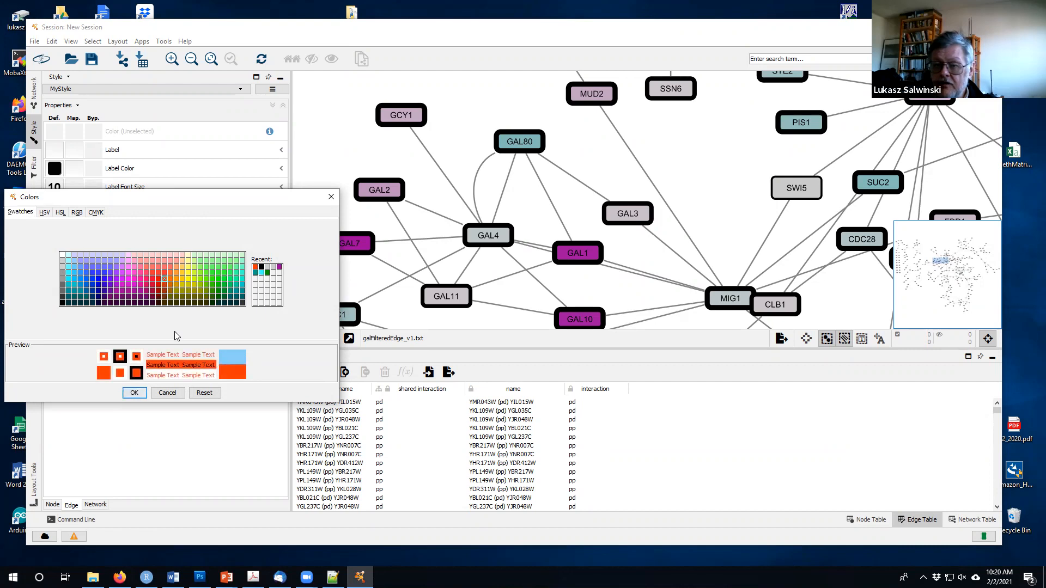
pyautogui.click(137, 393)
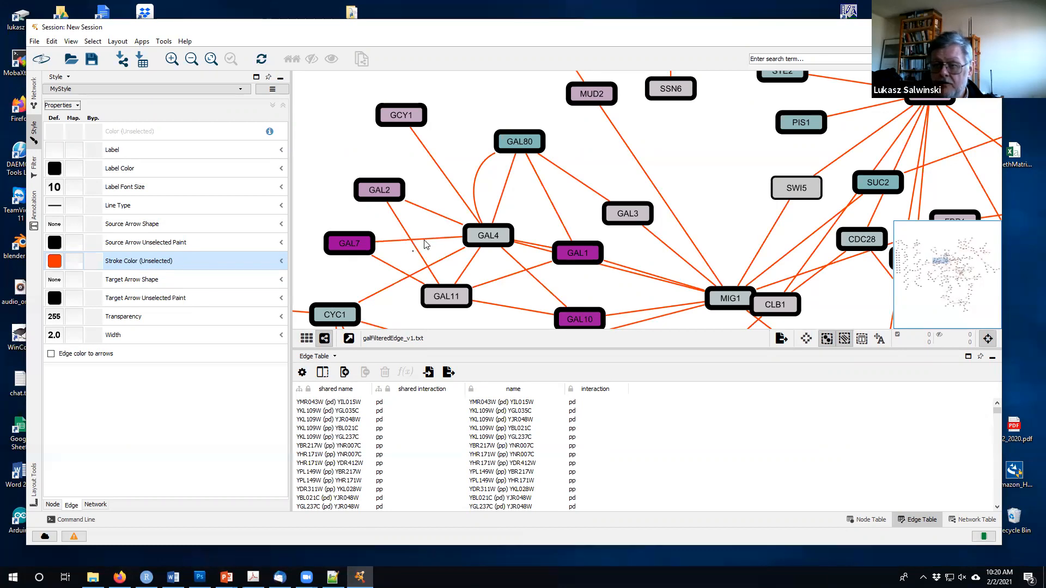
# Set the default unselected stroke color of the edges to dark gray.
pyautogui.click(56, 263)
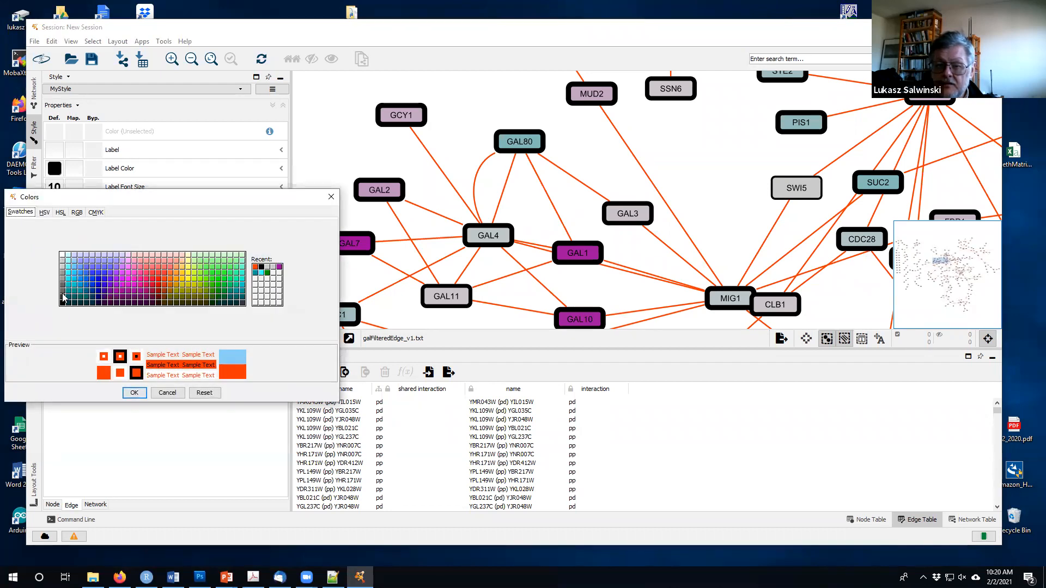
pyautogui.click(62, 298)
pyautogui.click(132, 393)
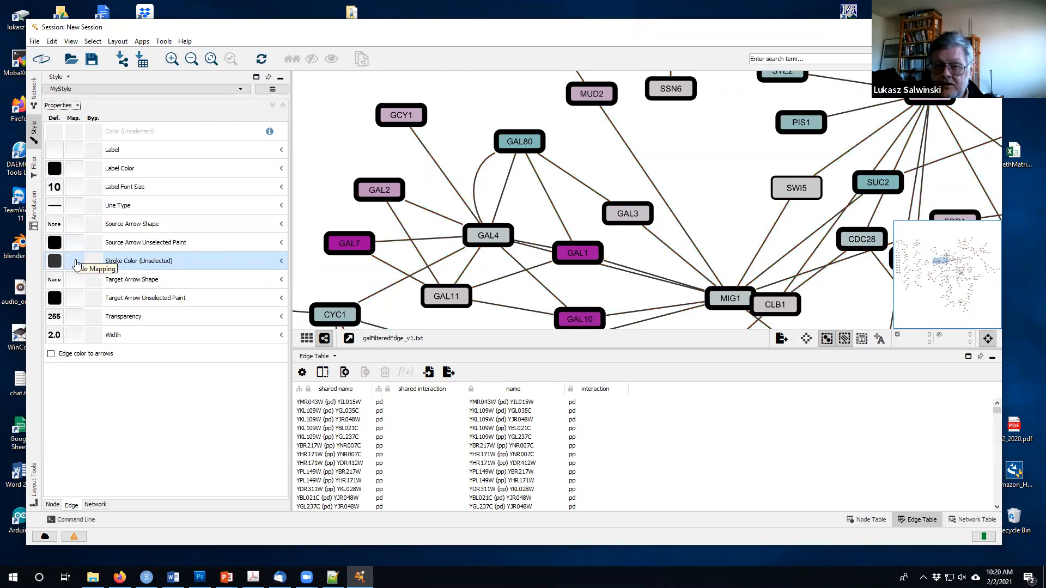
# Map the unselected edge stroke color to the interaction column with a Discrete Mapping.
pyautogui.click(75, 261)
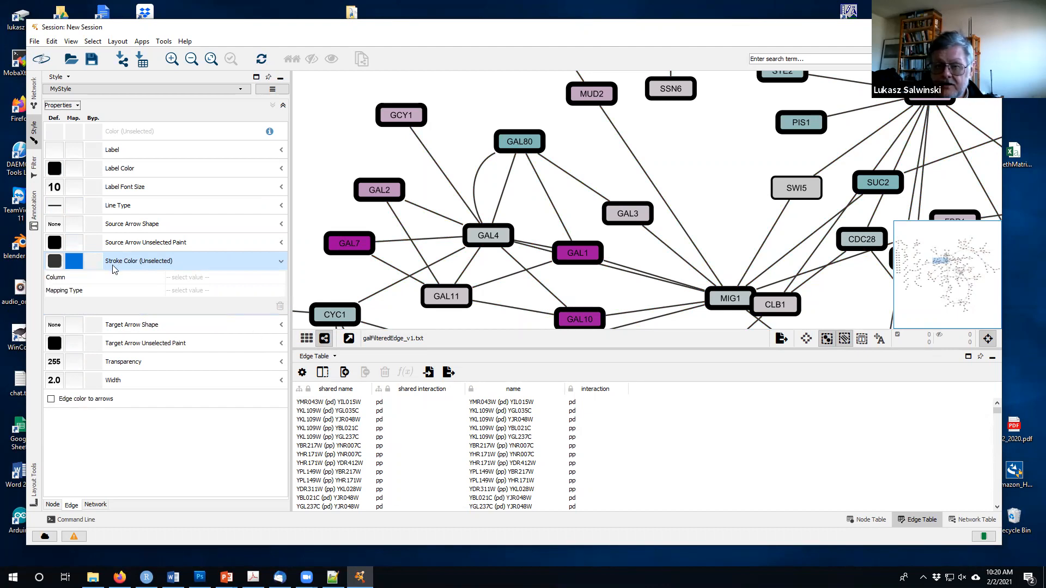
pyautogui.click(188, 278)
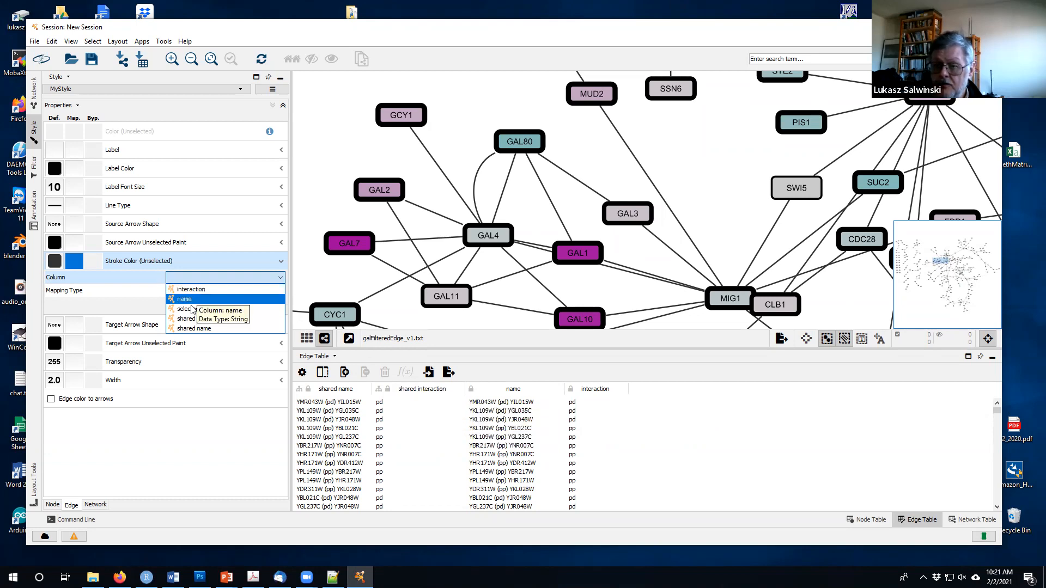
pyautogui.click(190, 290)
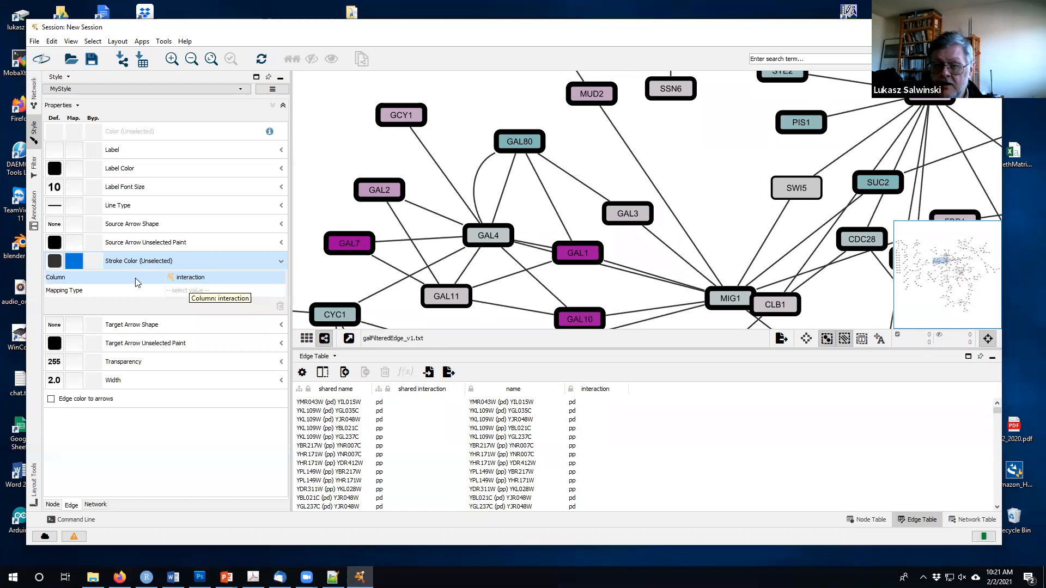
pyautogui.click(198, 293)
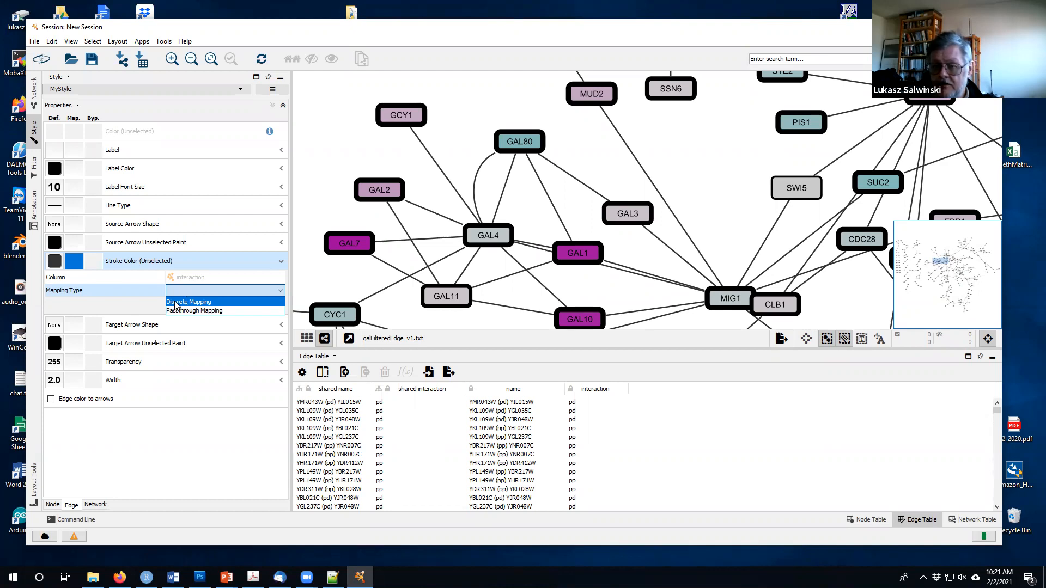
pyautogui.click(175, 303)
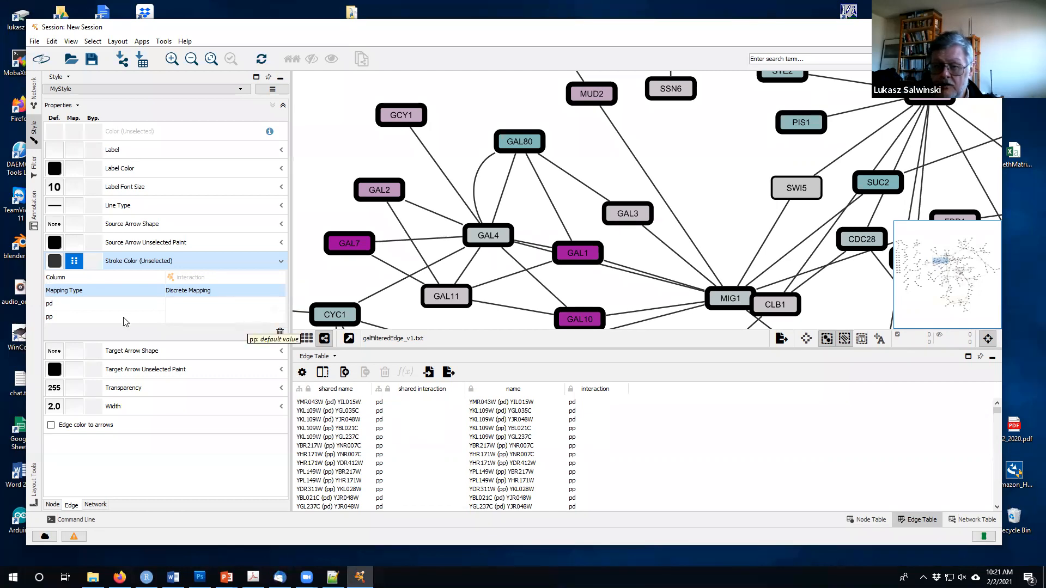
# Assign green #00CC33 as the stroke color of pp edges.
pyautogui.click(187, 317)
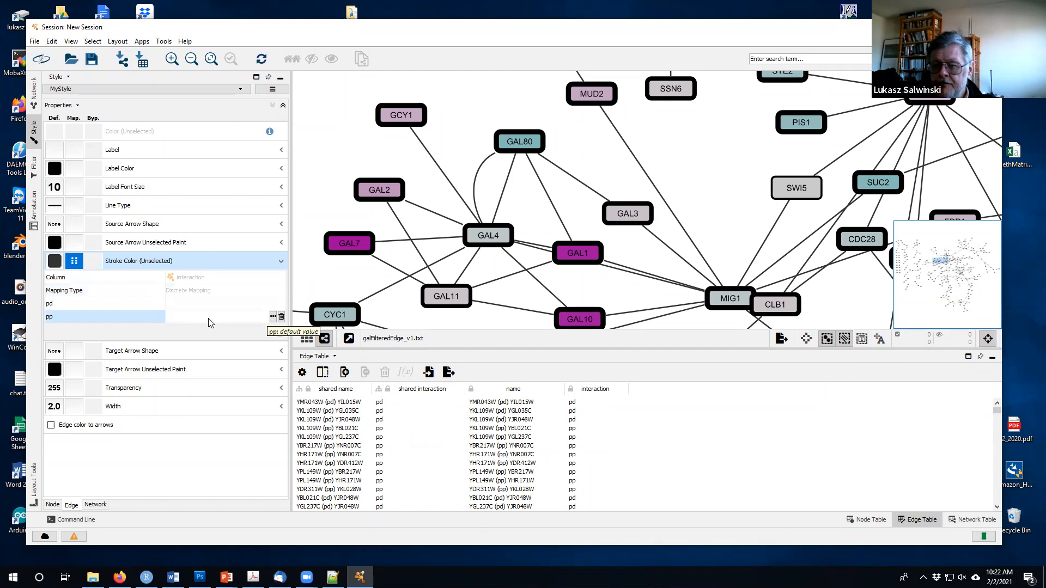
pyautogui.click(273, 317)
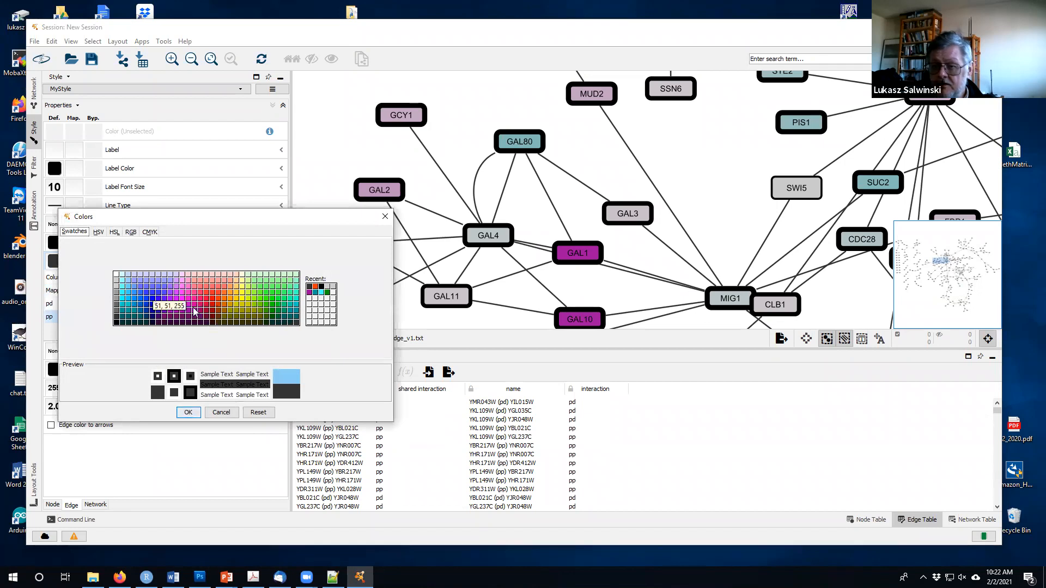
pyautogui.click(279, 309)
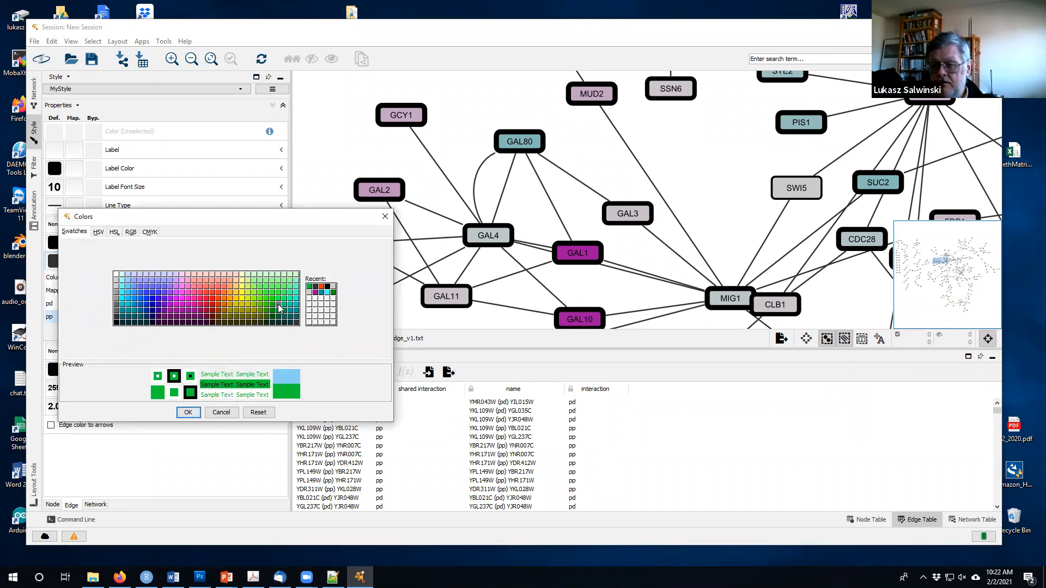
pyautogui.click(189, 414)
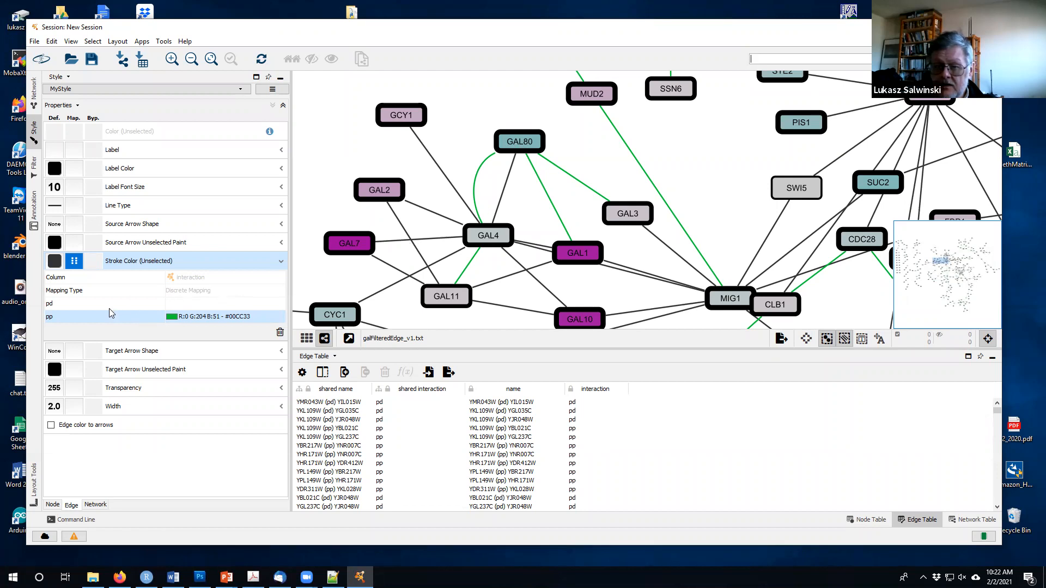
# Assign orange #FF9900 as the stroke color of pd edges.
pyautogui.click(180, 307)
pyautogui.click(180, 305)
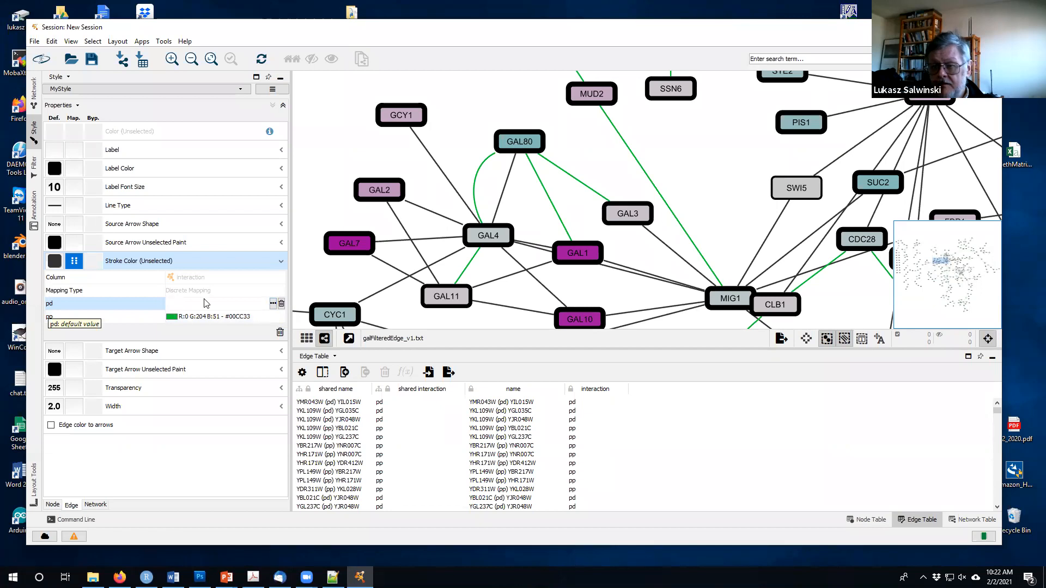
pyautogui.click(273, 304)
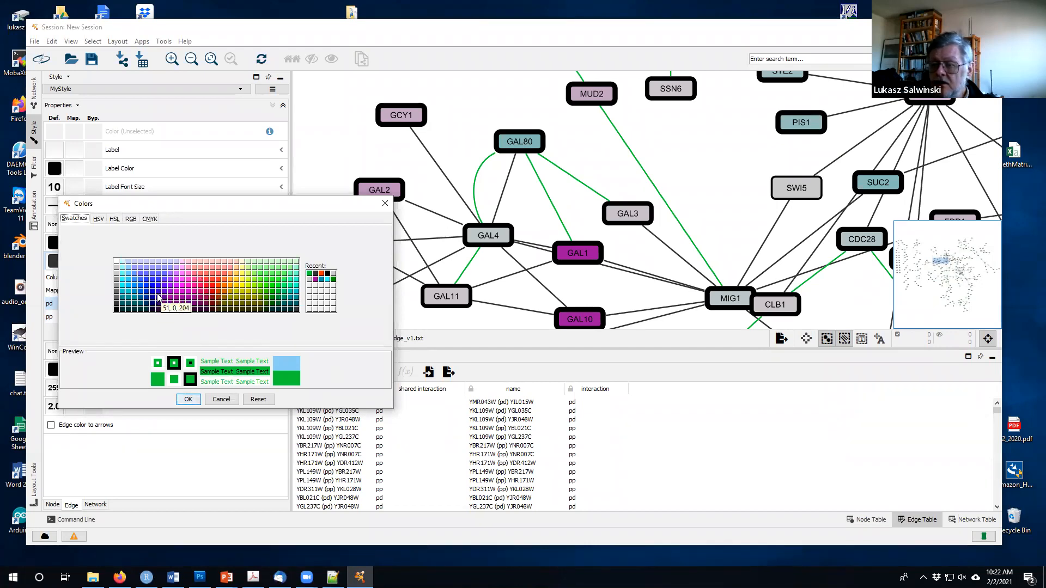
pyautogui.click(229, 286)
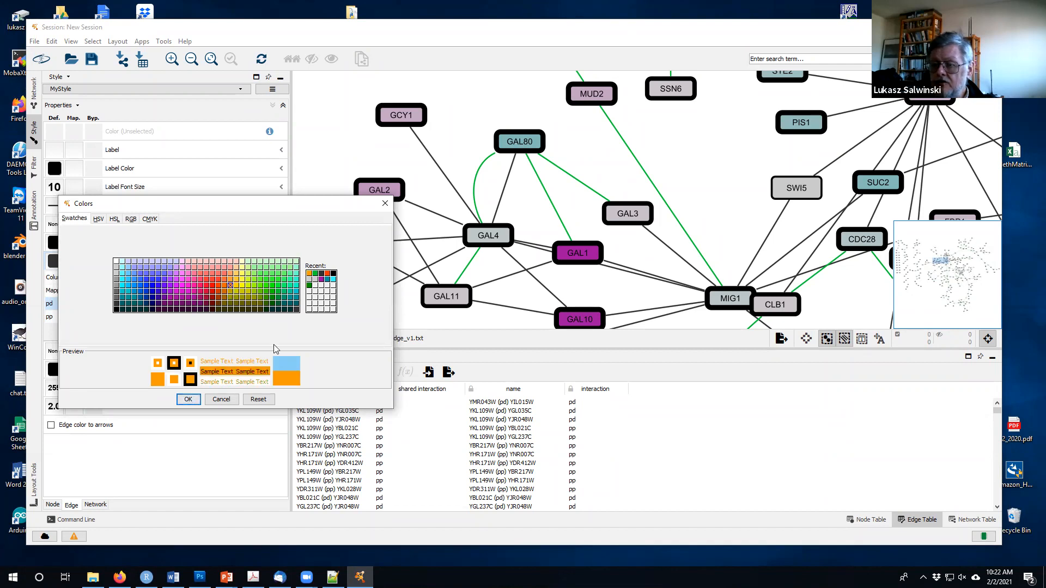
pyautogui.click(187, 400)
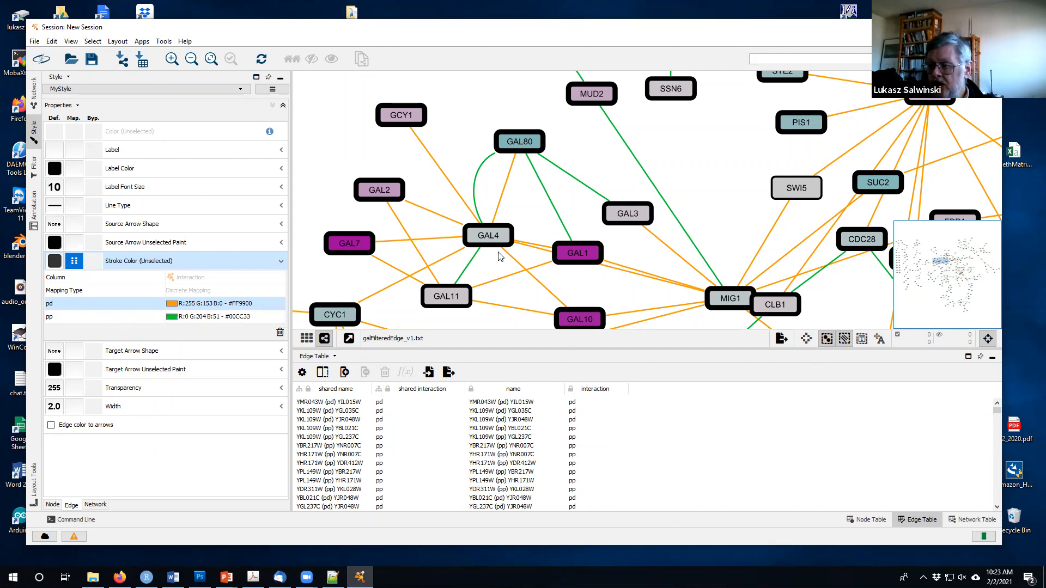
# Examine the pp and pd edge colors across the network and around GAL80, GAL4 and MIG1.
pyautogui.scroll(-9, 661, 187)
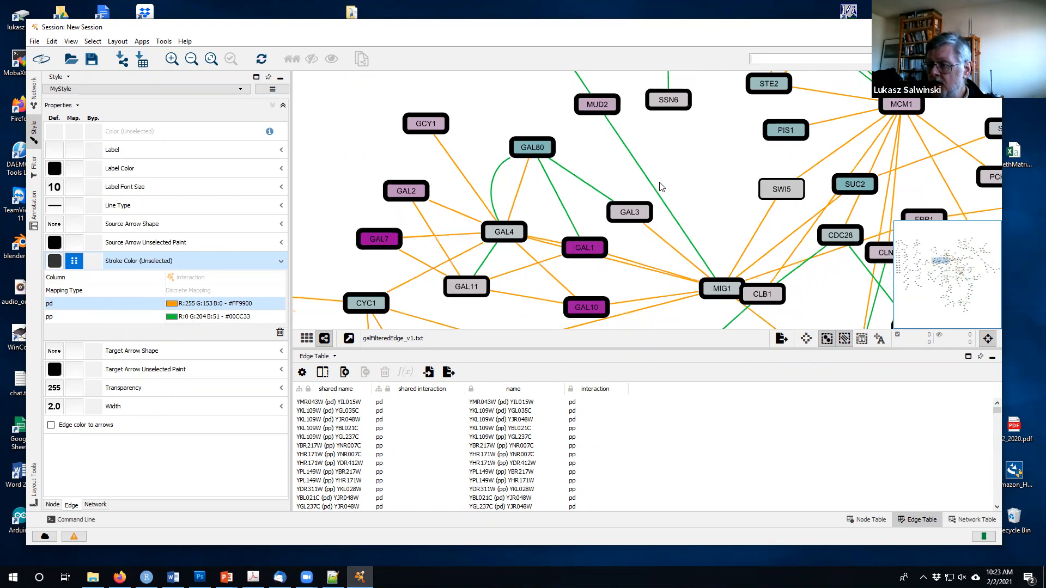
pyautogui.moveTo(638, 219); pyautogui.dragTo(382, 149)
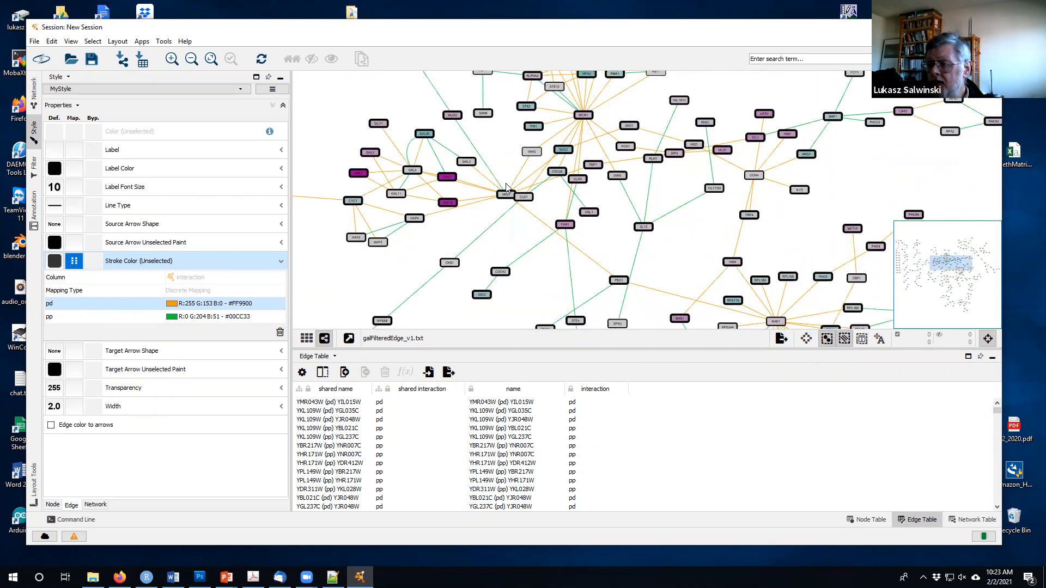
pyautogui.scroll(-2, 657, 223)
pyautogui.moveTo(650, 272)
pyautogui.mouseDown()
pyautogui.moveTo(558, 282)
pyautogui.moveTo(663, 236)
pyautogui.moveTo(643, 281)
pyautogui.mouseUp()
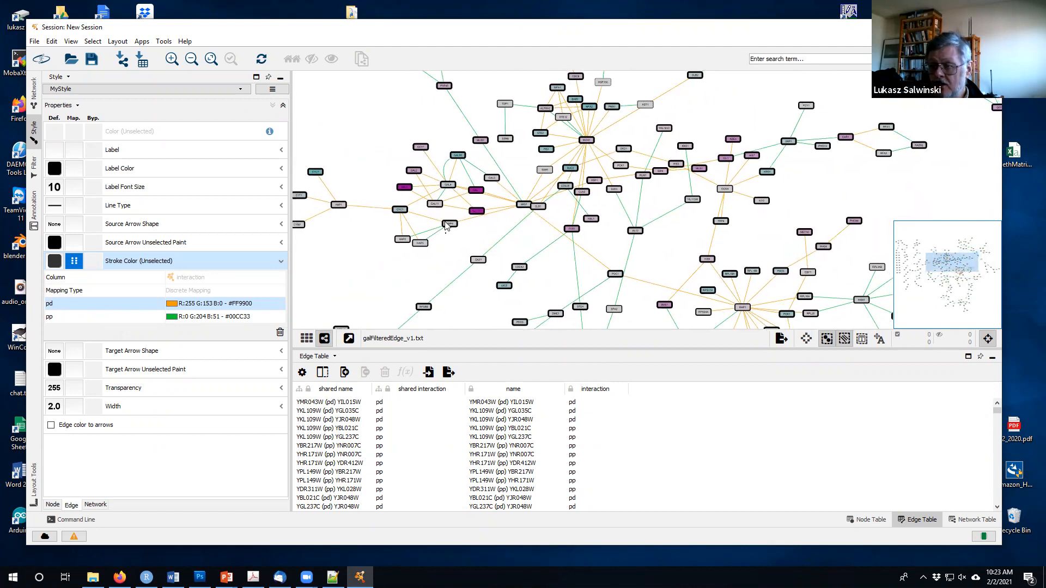
pyautogui.scroll(5, 446, 218)
pyautogui.moveTo(347, 191); pyautogui.dragTo(439, 218)
pyautogui.scroll(3, 439, 218)
pyautogui.scroll(3, 440, 218)
pyautogui.moveTo(437, 178); pyautogui.dragTo(580, 227)
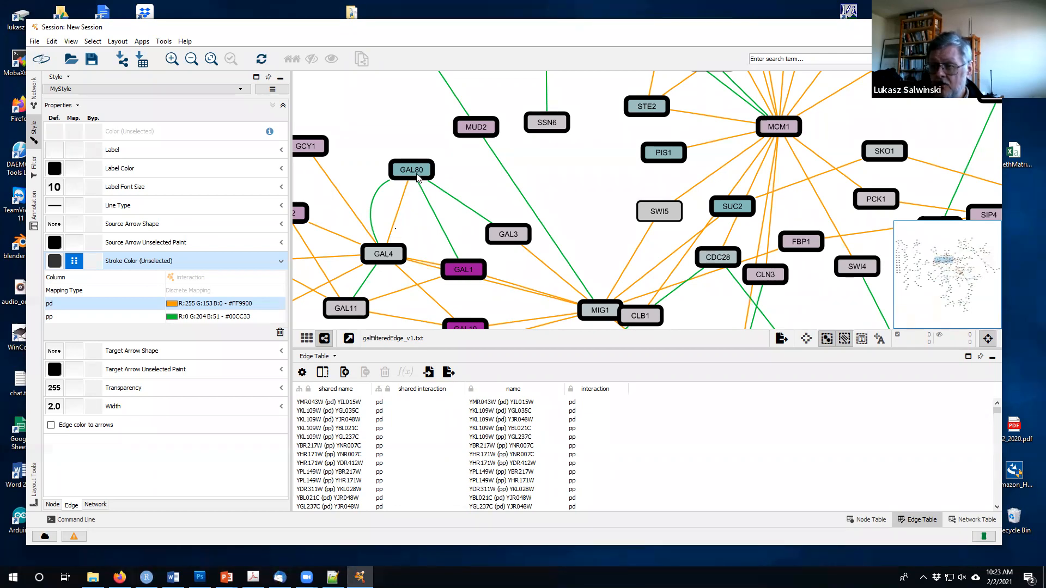
# Map the edge target arrow shape to the interaction column with a Discrete Mapping.
pyautogui.click(280, 264)
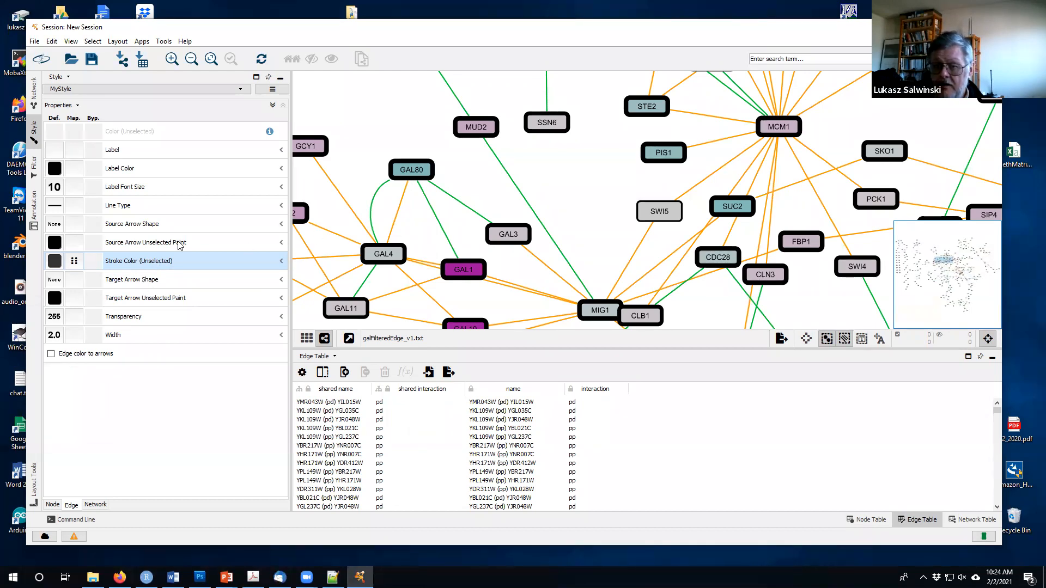
pyautogui.click(123, 286)
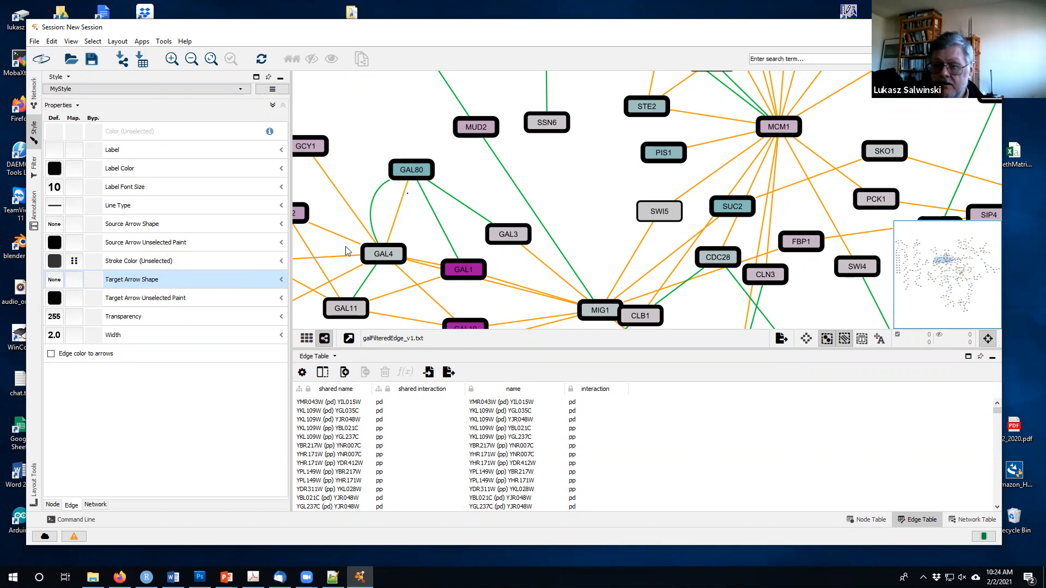
pyautogui.click(76, 282)
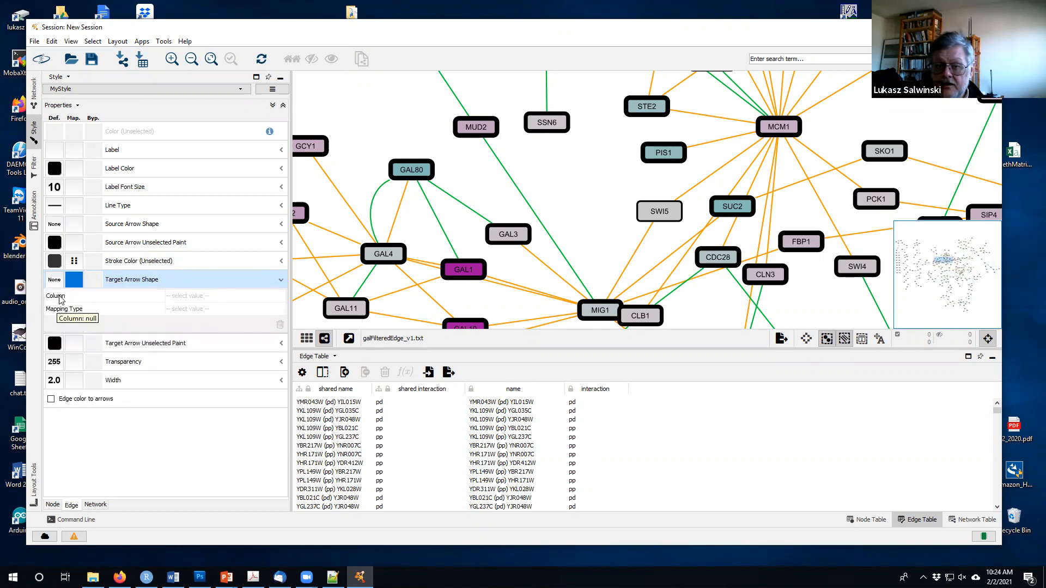
pyautogui.click(173, 296)
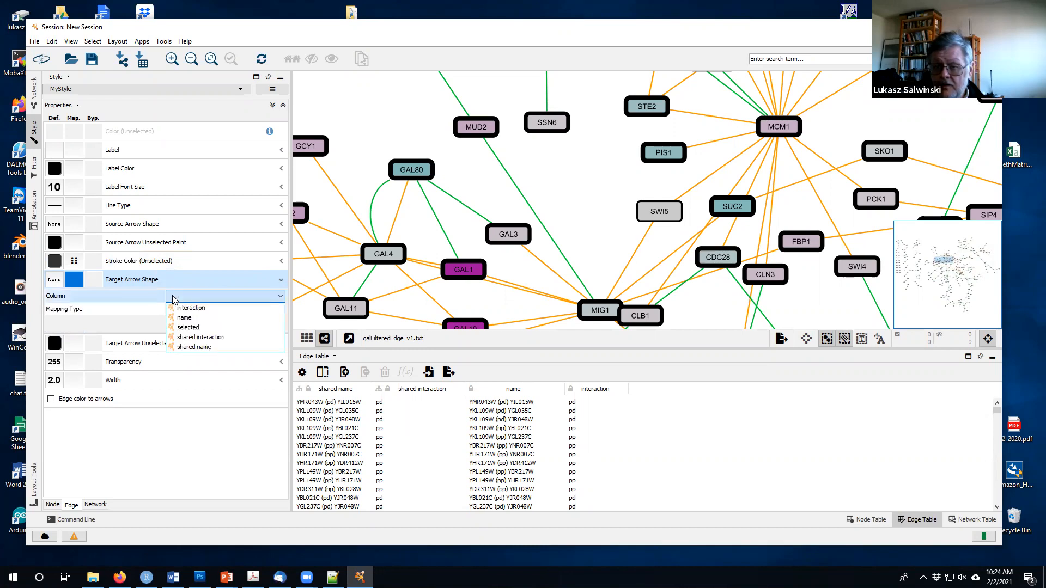
pyautogui.click(199, 309)
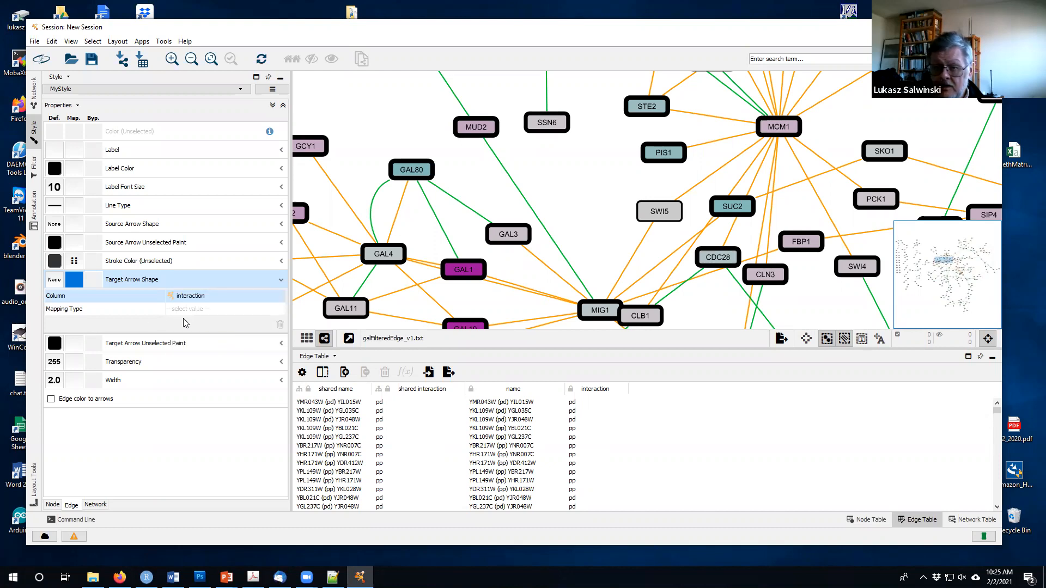
pyautogui.click(191, 314)
pyautogui.click(191, 314)
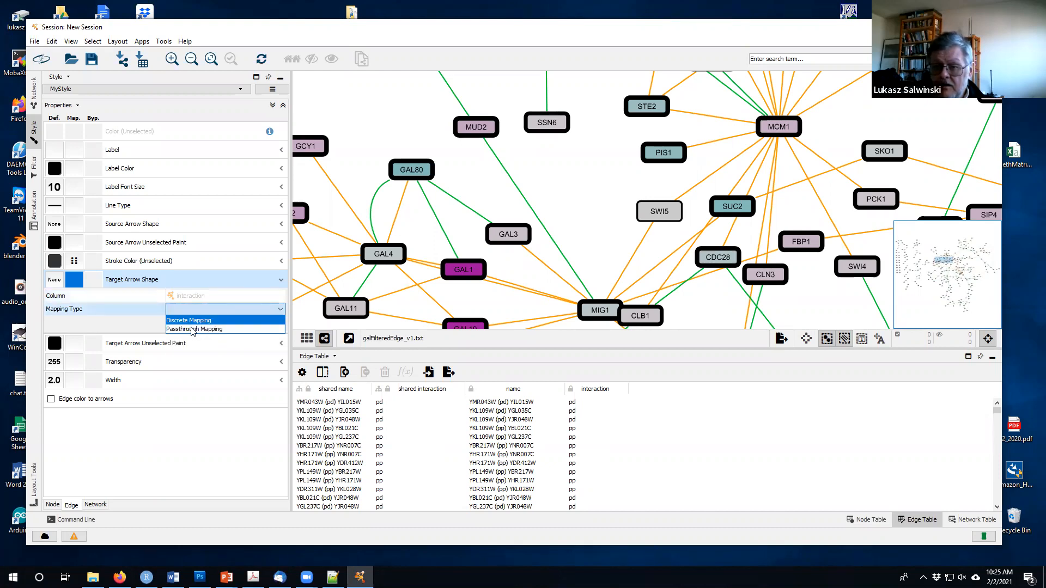
pyautogui.click(191, 321)
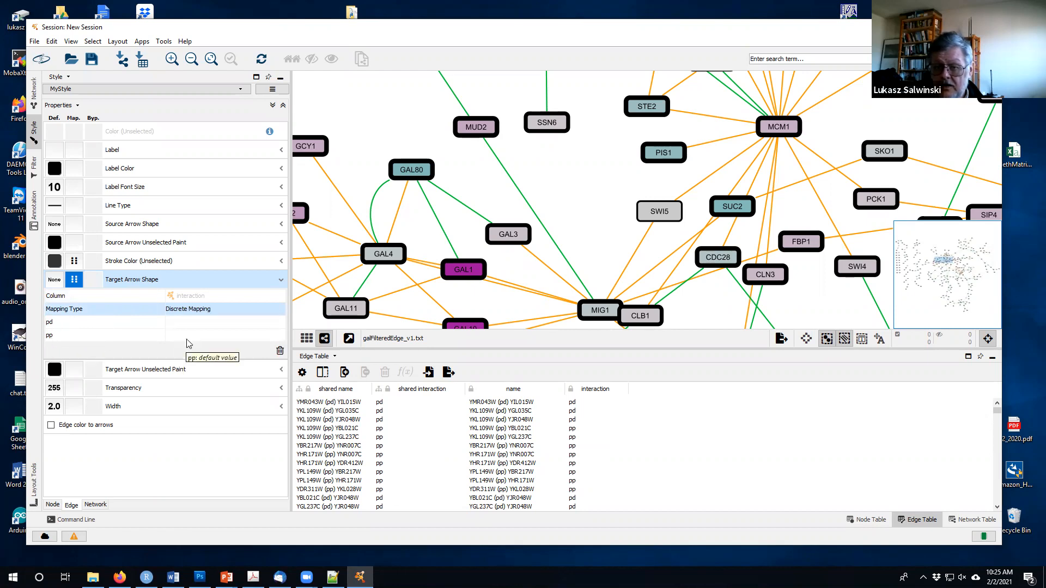
# Assign the Delta target arrow shape to pd edges and inspect the arrows around GAL4, MIG1 and MCM1.
pyautogui.click(197, 326)
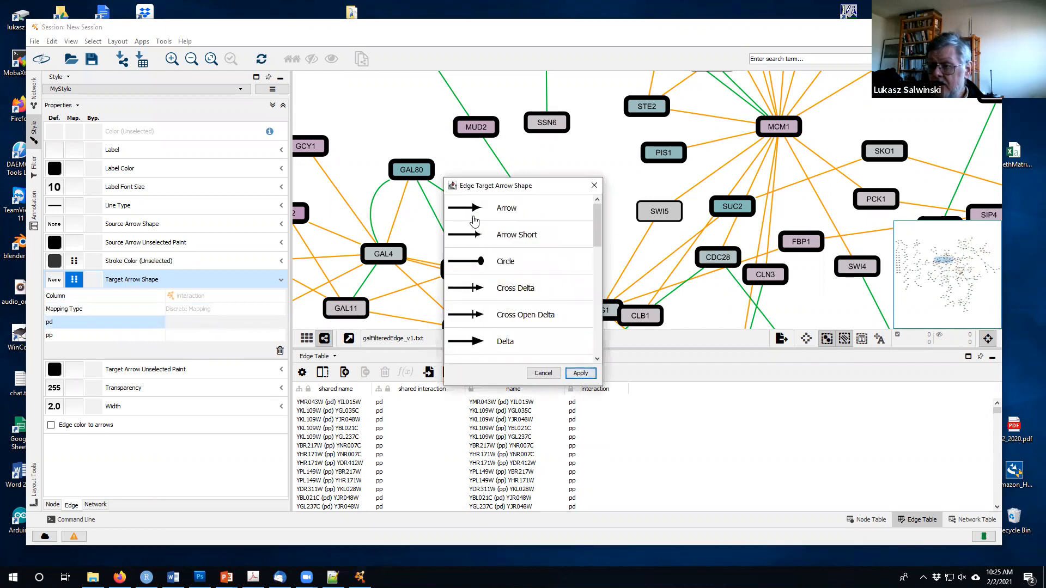
pyautogui.click(473, 342)
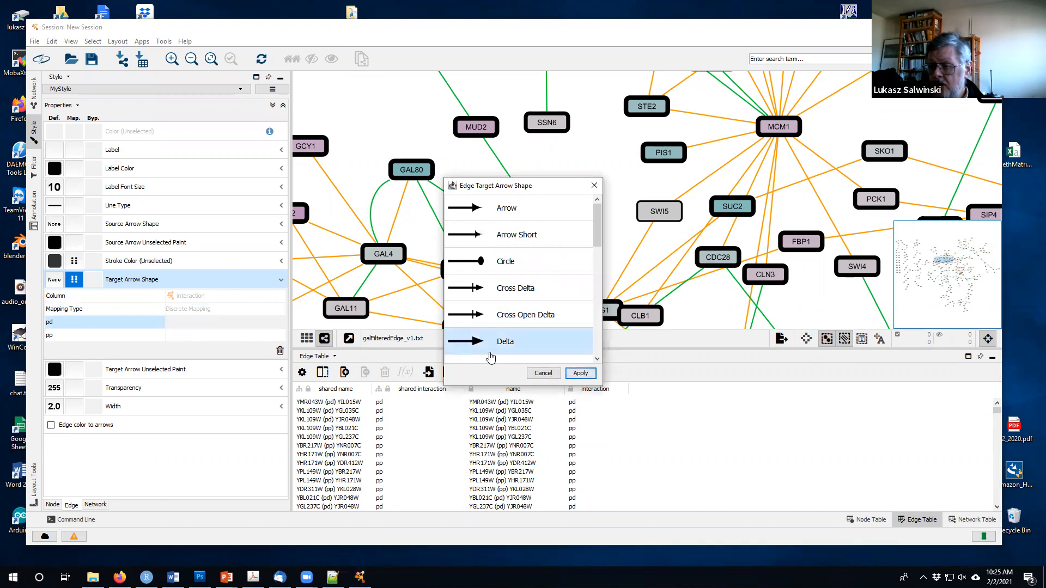
pyautogui.click(581, 374)
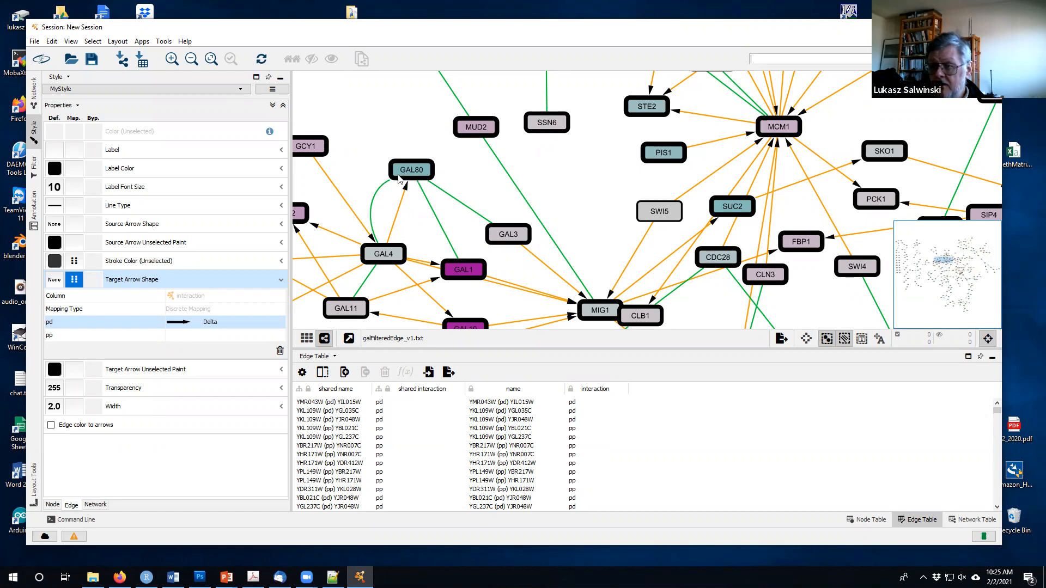
pyautogui.moveTo(380, 146); pyautogui.dragTo(461, 124)
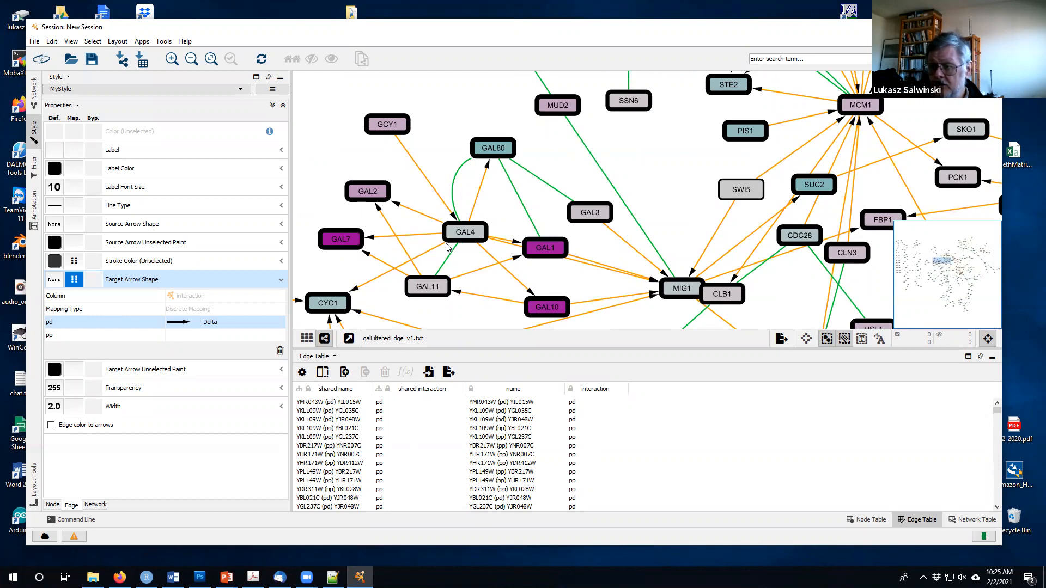
pyautogui.scroll(-4, 491, 223)
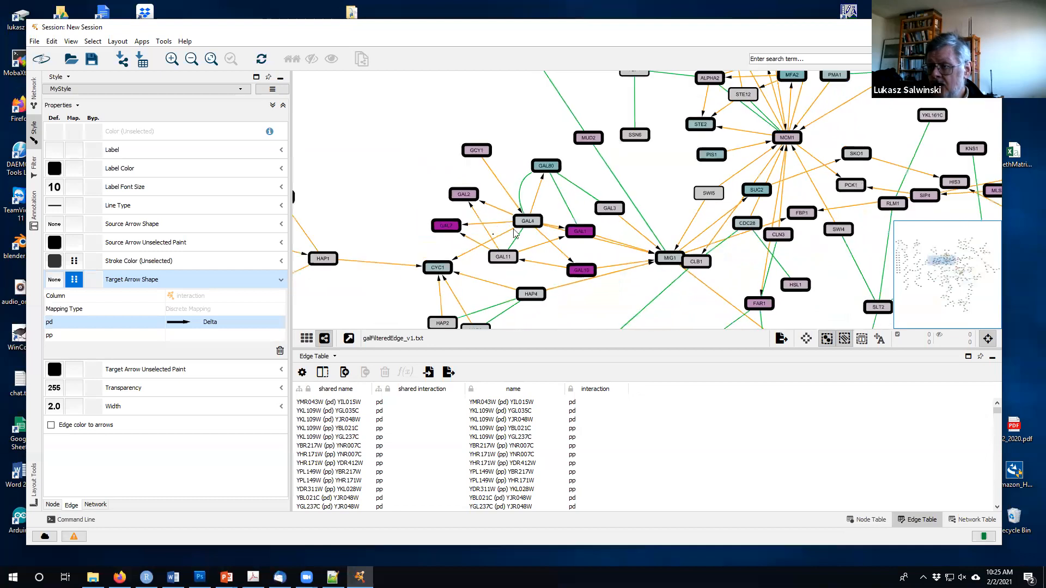
pyautogui.moveTo(553, 215); pyautogui.dragTo(401, 201)
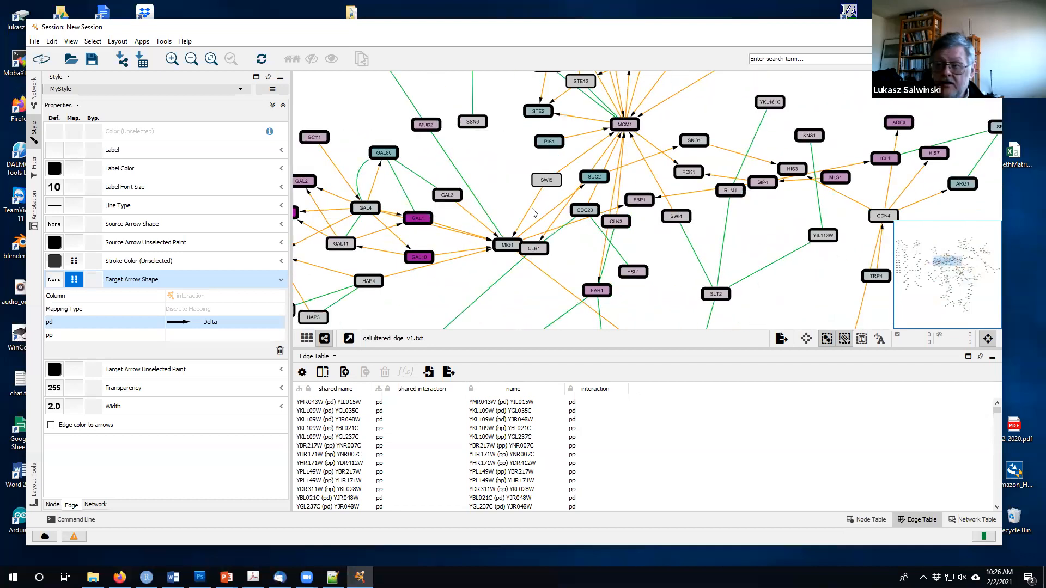
pyautogui.moveTo(568, 146); pyautogui.dragTo(468, 249)
pyautogui.moveTo(696, 283); pyautogui.dragTo(619, 250)
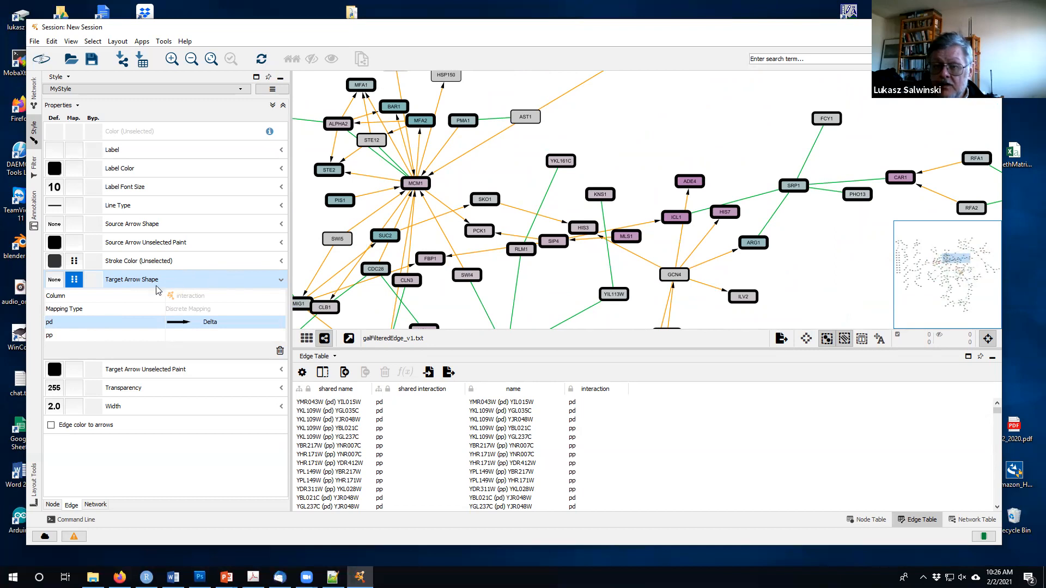
# Change the target arrow shape of pd edges to Arrow.
pyautogui.click(281, 281)
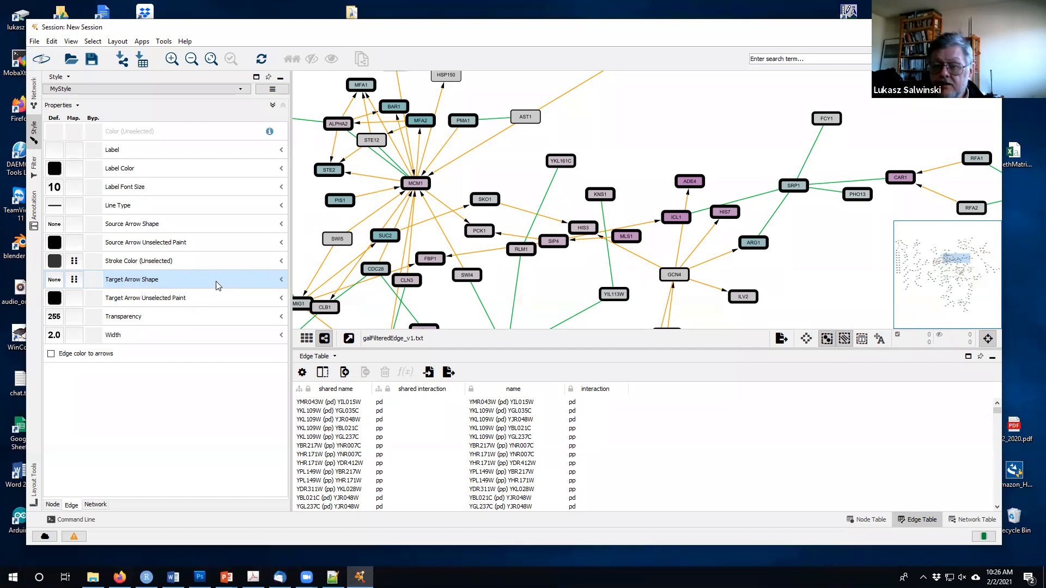
pyautogui.click(280, 284)
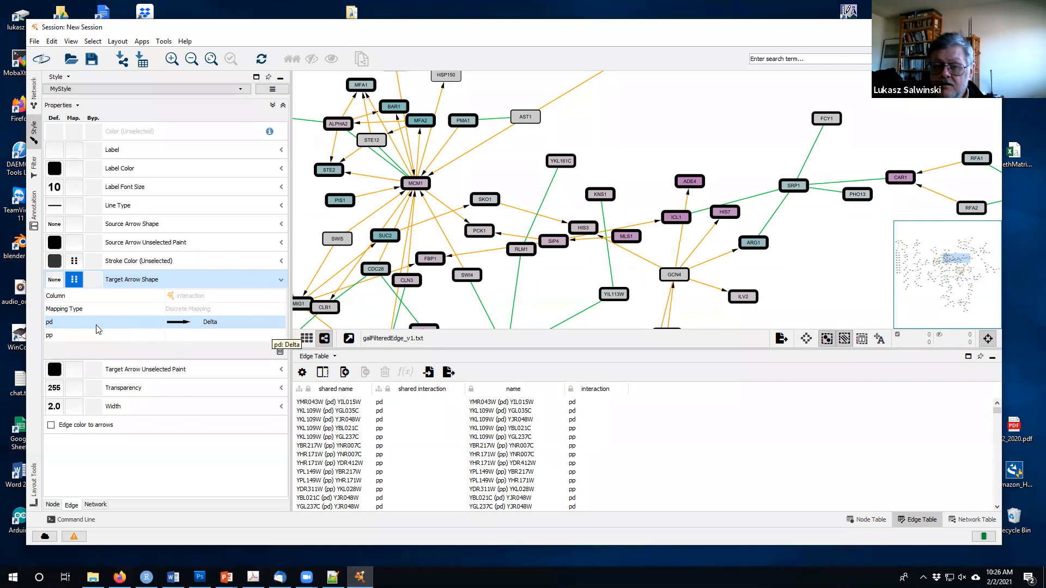
pyautogui.click(250, 325)
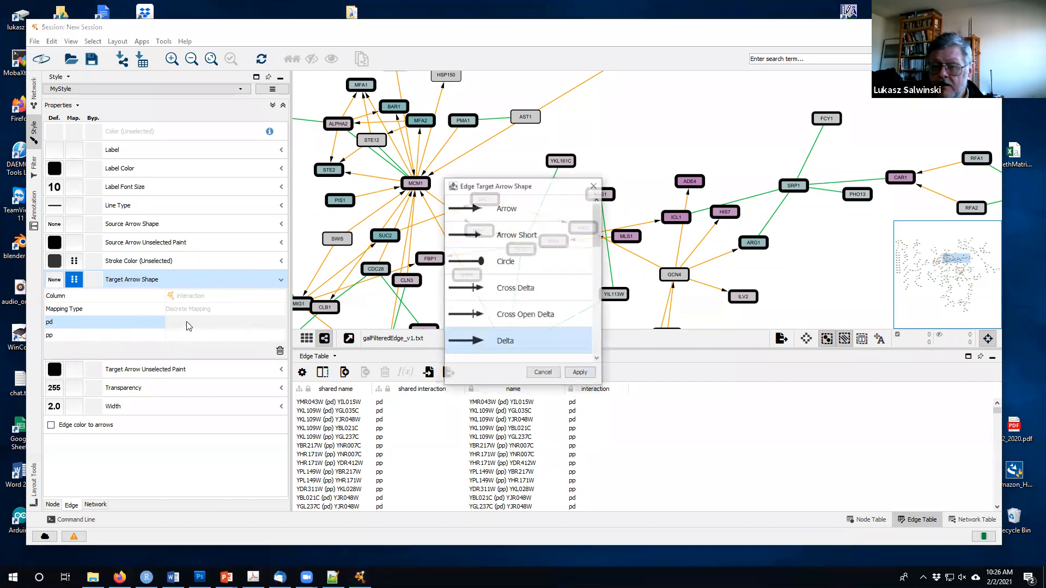
pyautogui.click(498, 209)
pyautogui.click(580, 374)
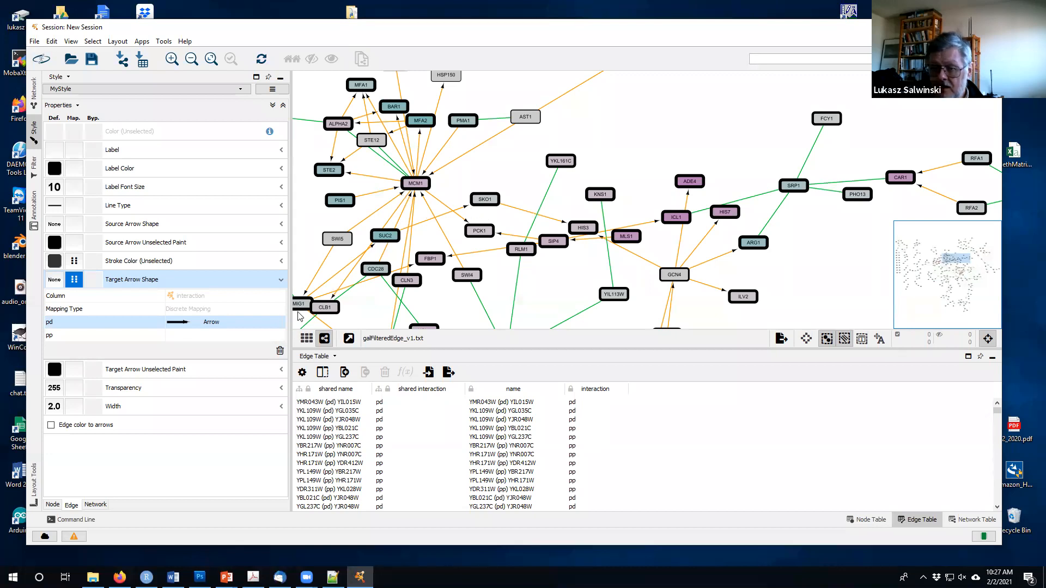
pyautogui.click(280, 280)
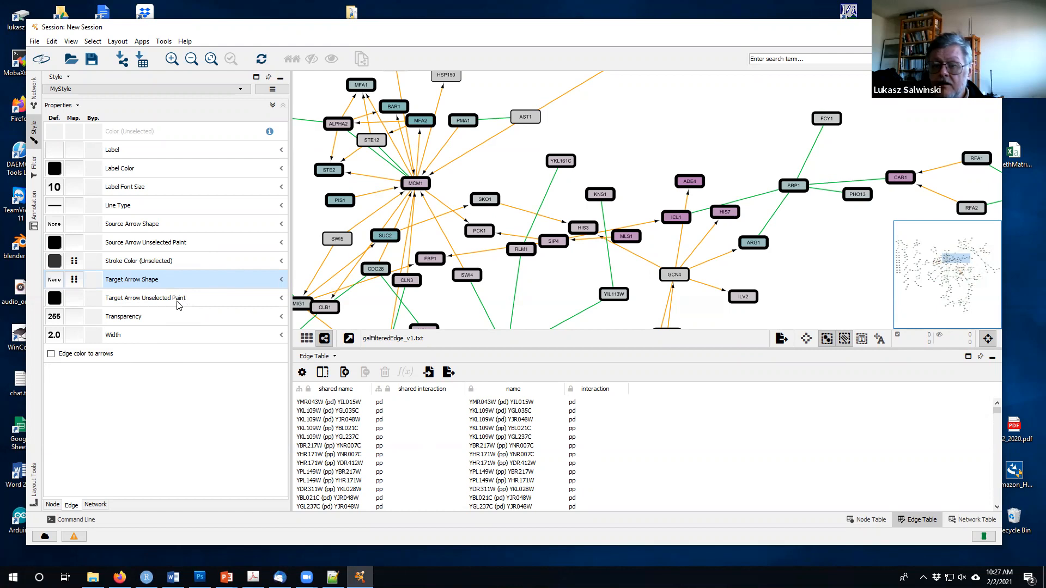
# Map the unselected target arrow paint to the interaction column with a Discrete Mapping.
pyautogui.click(144, 299)
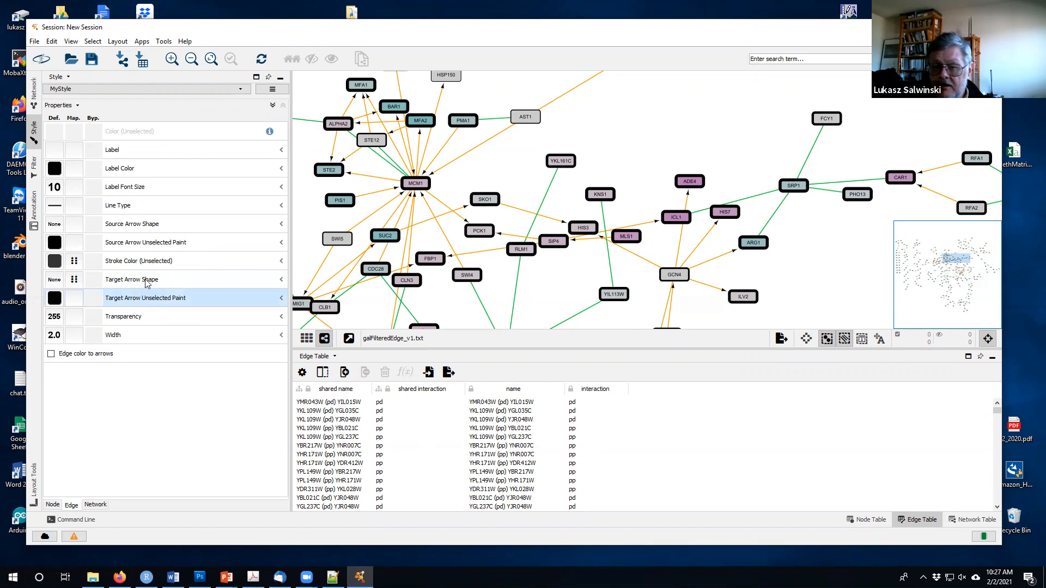
pyautogui.click(74, 299)
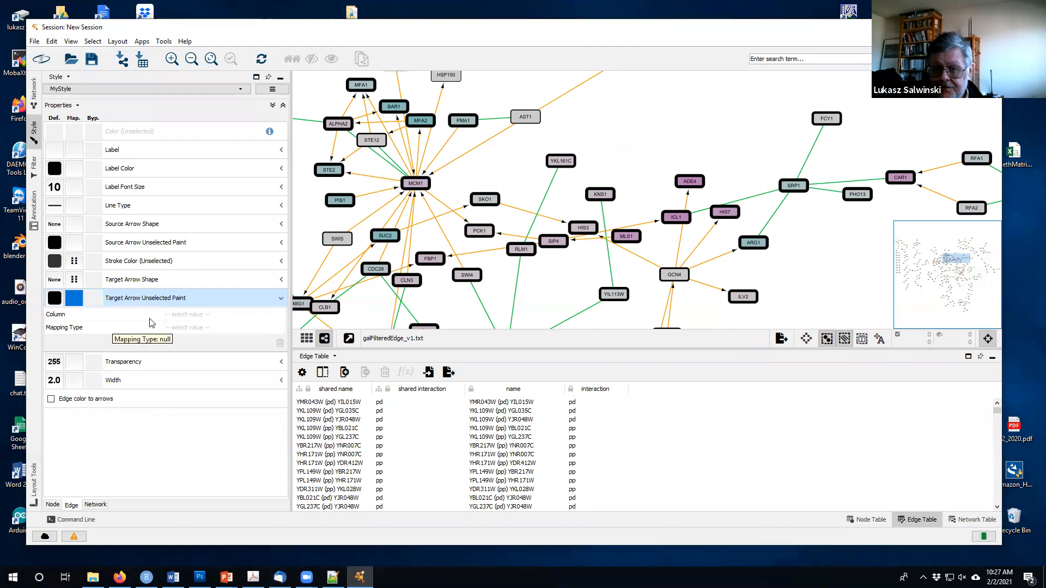
pyautogui.click(183, 316)
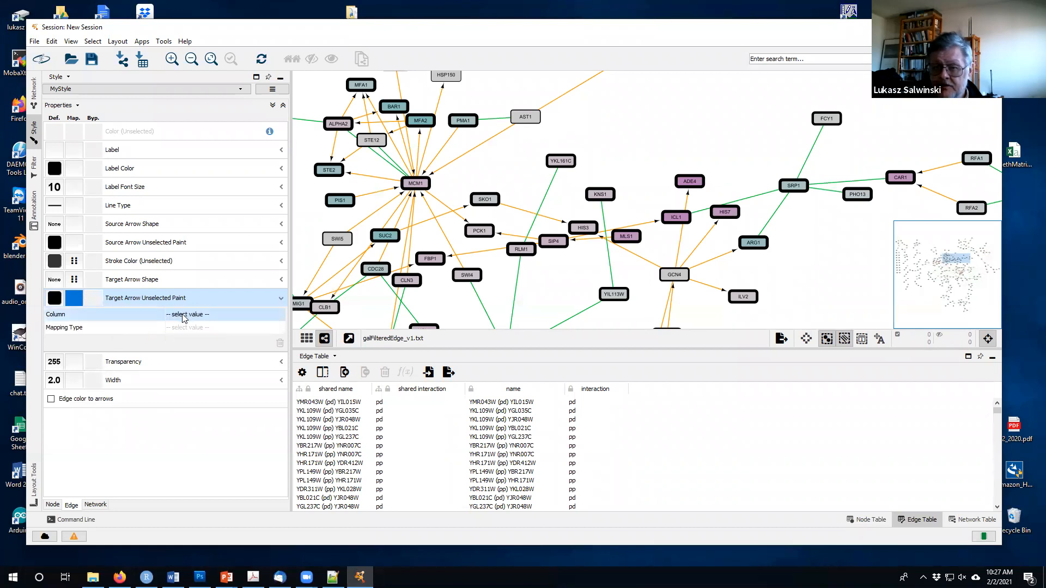
pyautogui.click(184, 317)
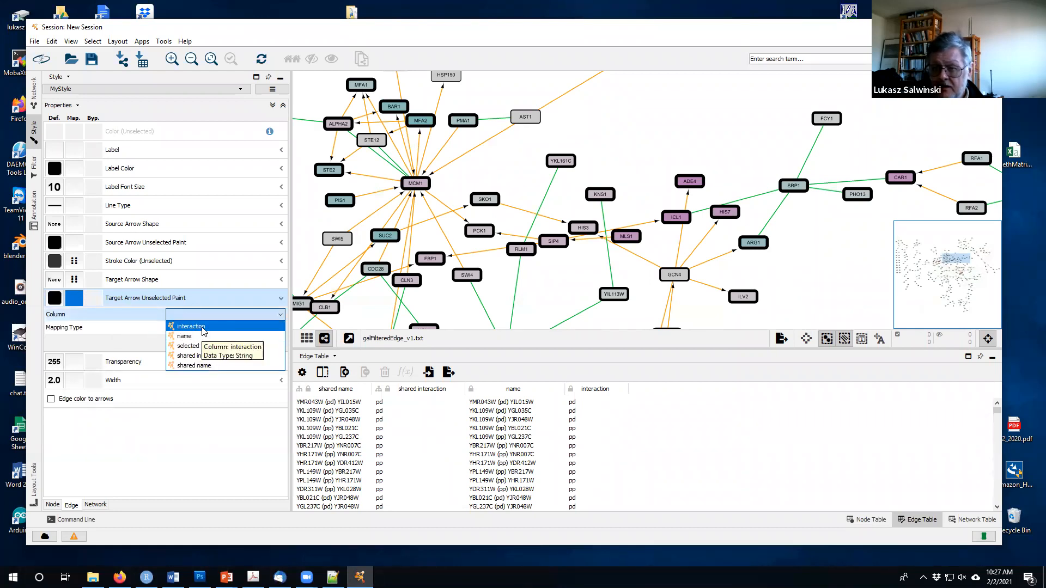
pyautogui.click(190, 326)
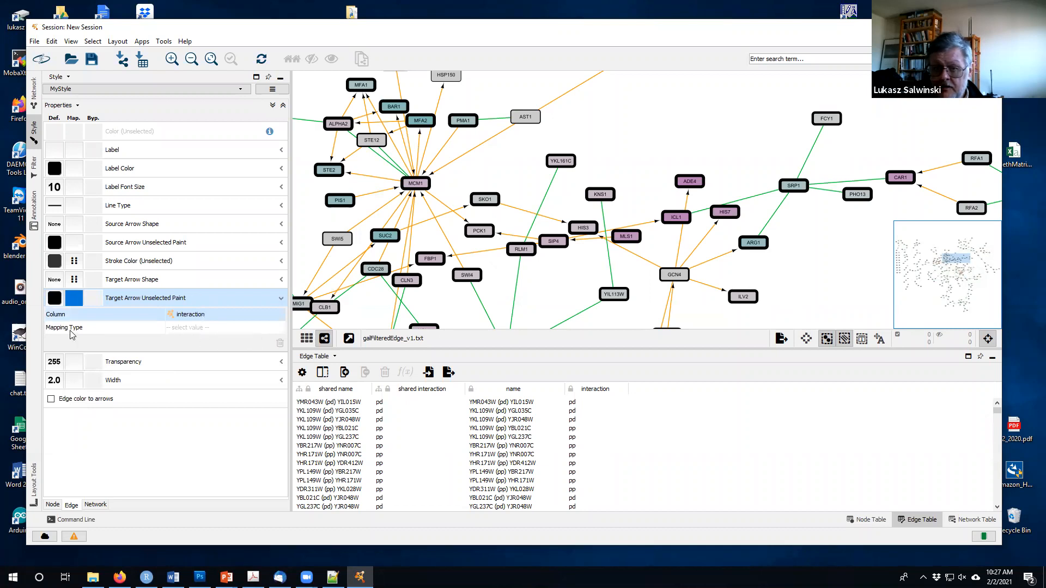
pyautogui.click(185, 330)
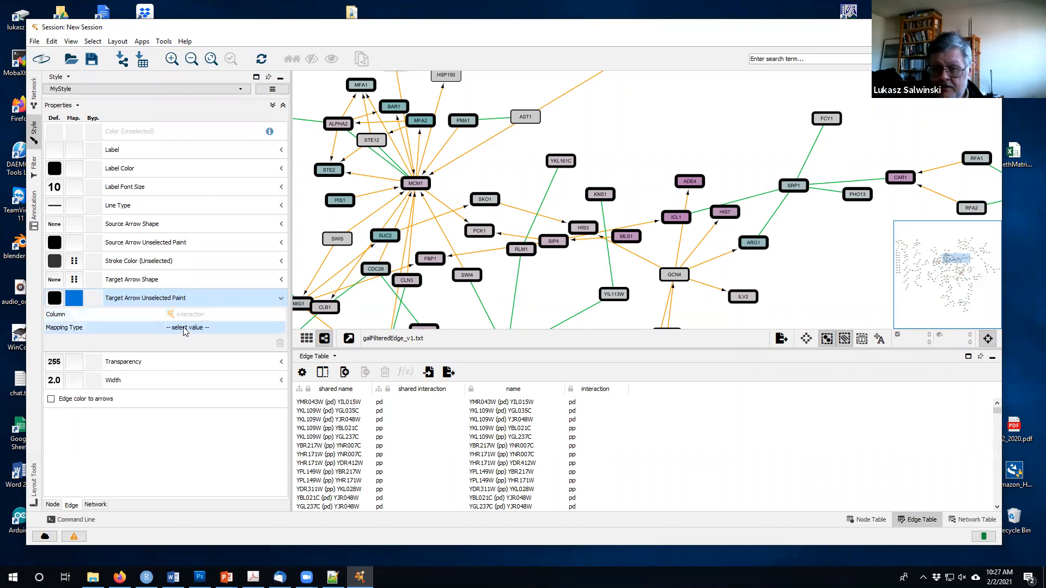
pyautogui.click(185, 330)
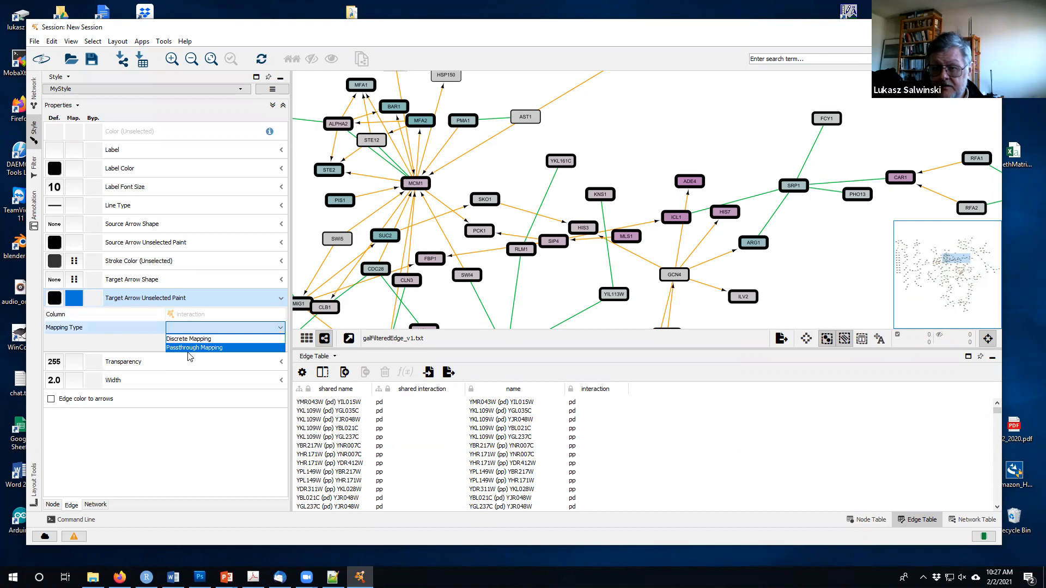
pyautogui.click(188, 339)
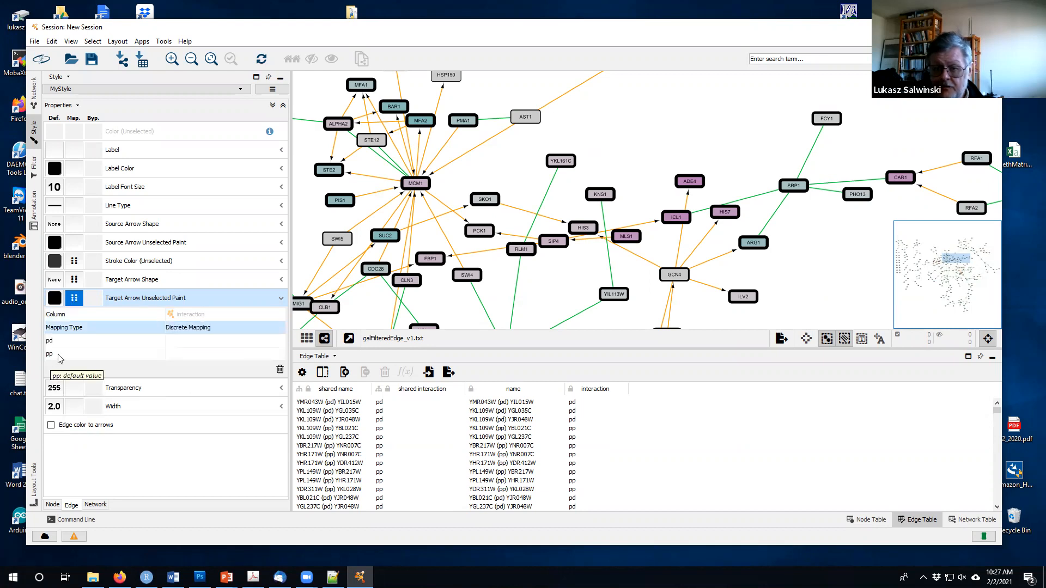
# Assign orange #FF9900 as the target arrow paint of pd edges.
pyautogui.click(170, 344)
pyautogui.click(196, 342)
pyautogui.click(272, 342)
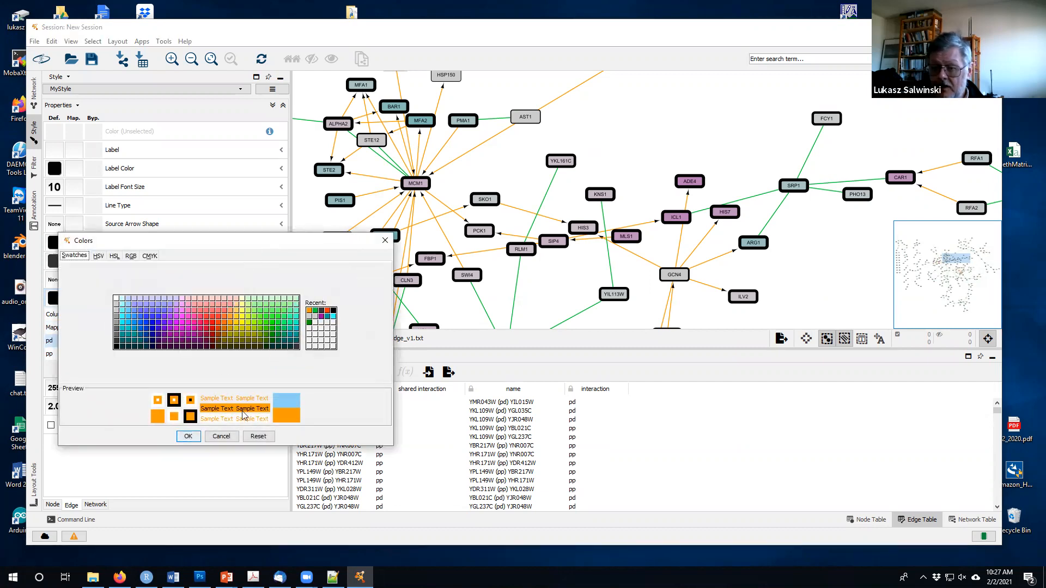
pyautogui.click(231, 326)
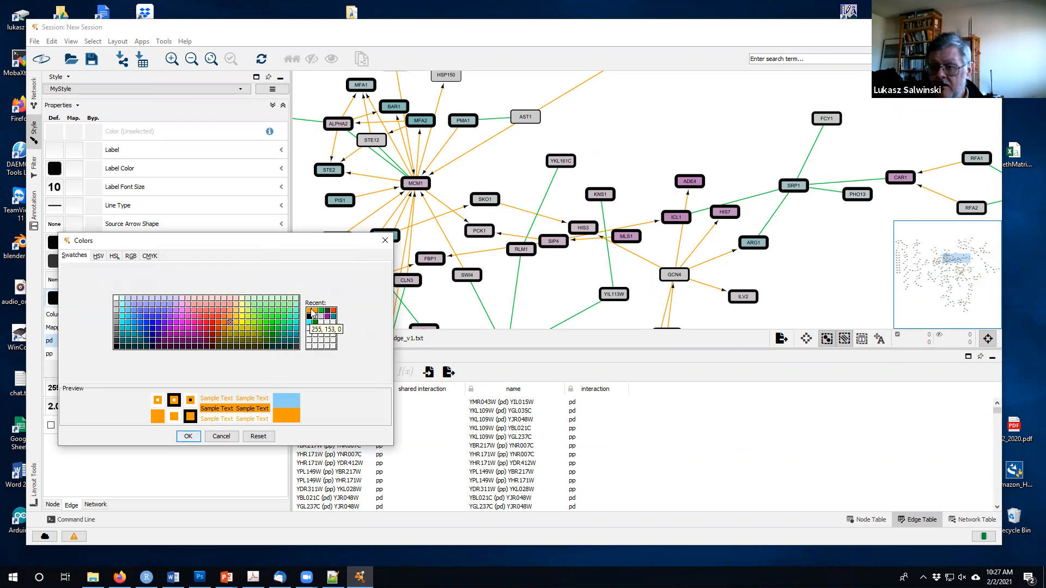
pyautogui.click(188, 436)
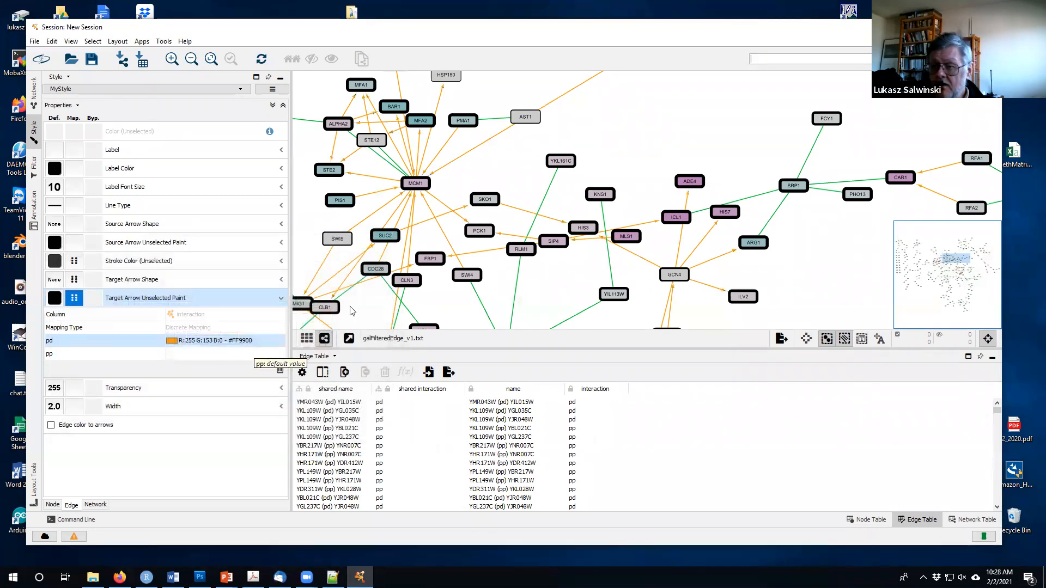
# Inspect the arrows around MCM1, select the SKO1 node and show its data in the Node Table.
pyautogui.scroll(3, 451, 262)
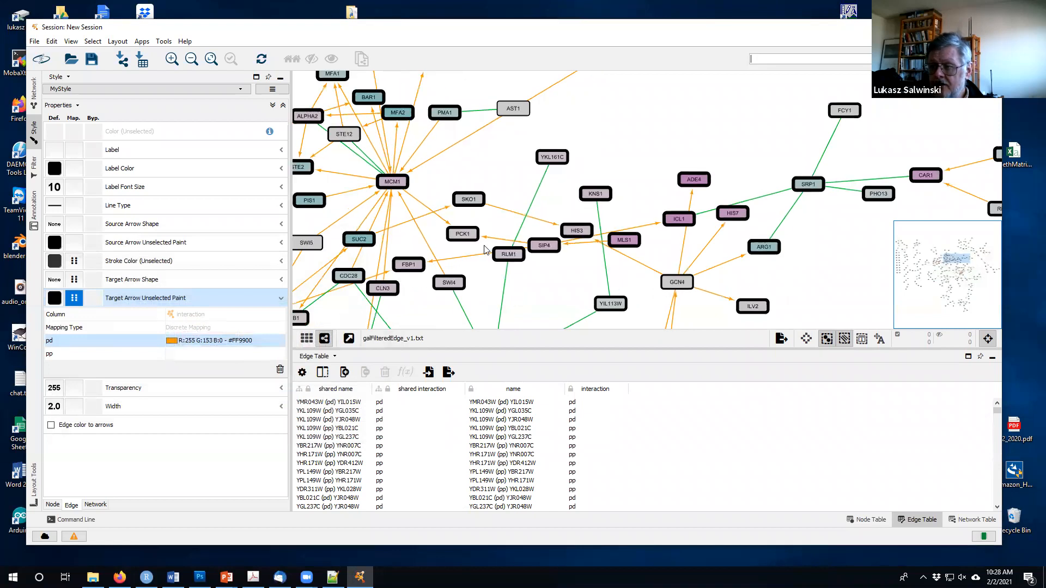
pyautogui.scroll(2, 466, 233)
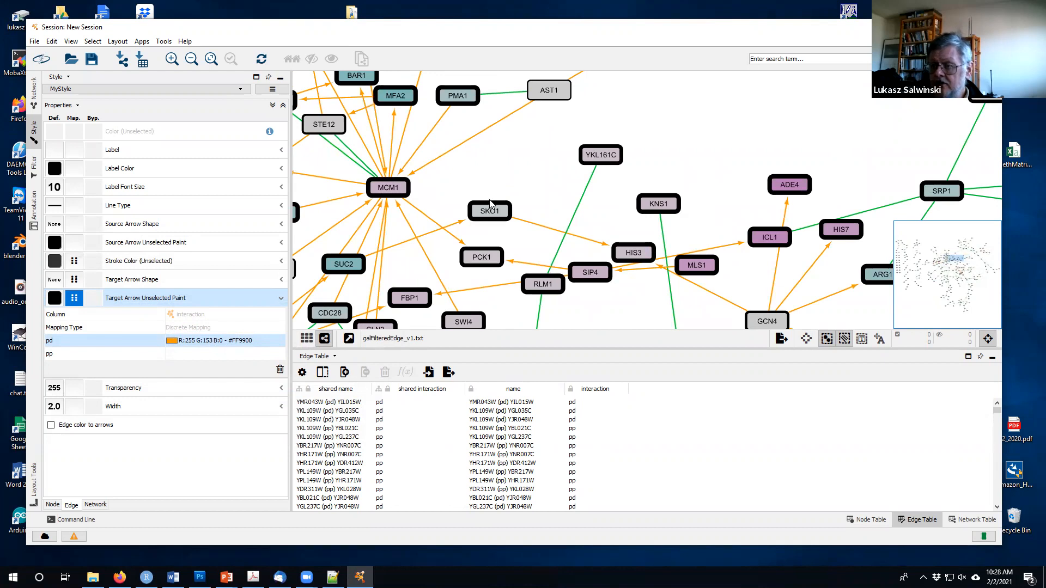
pyautogui.scroll(-1, 490, 203)
pyautogui.moveTo(489, 204)
pyautogui.mouseDown()
pyautogui.moveTo(514, 193)
pyautogui.moveTo(495, 188)
pyautogui.mouseUp()
pyautogui.scroll(-1, 553, 184)
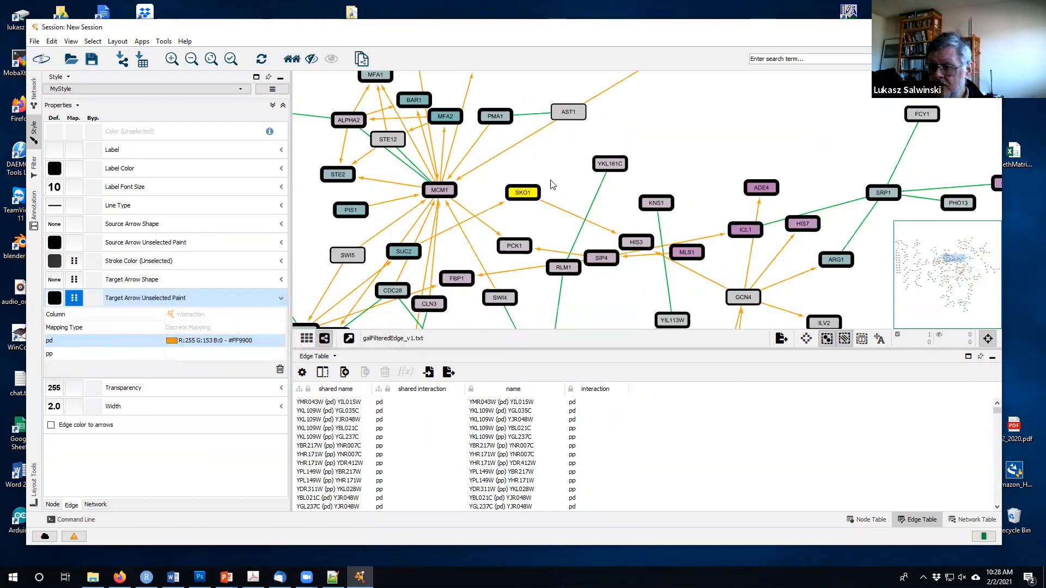
pyautogui.scroll(-3, 547, 208)
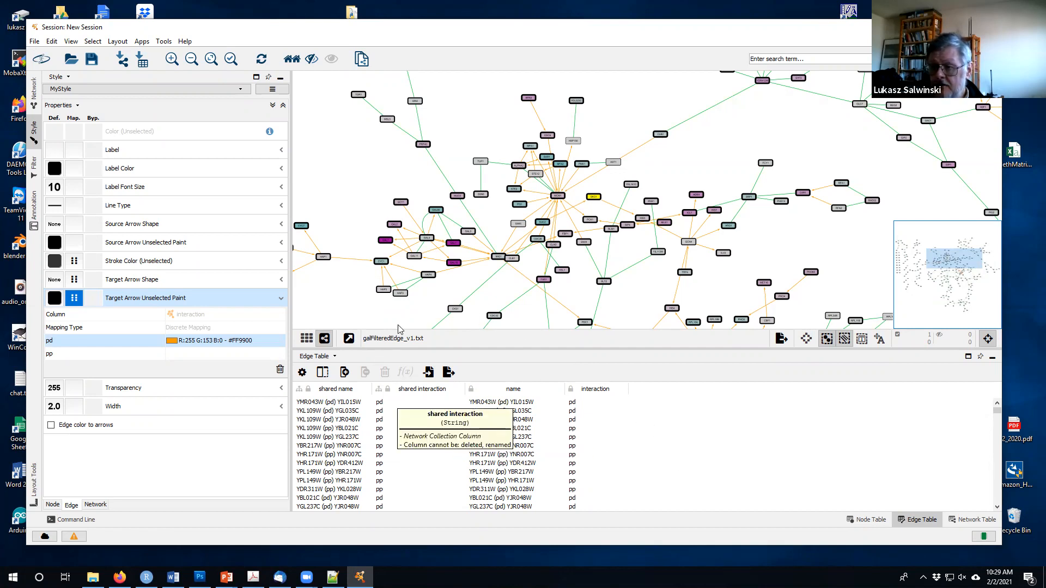
pyautogui.click(859, 520)
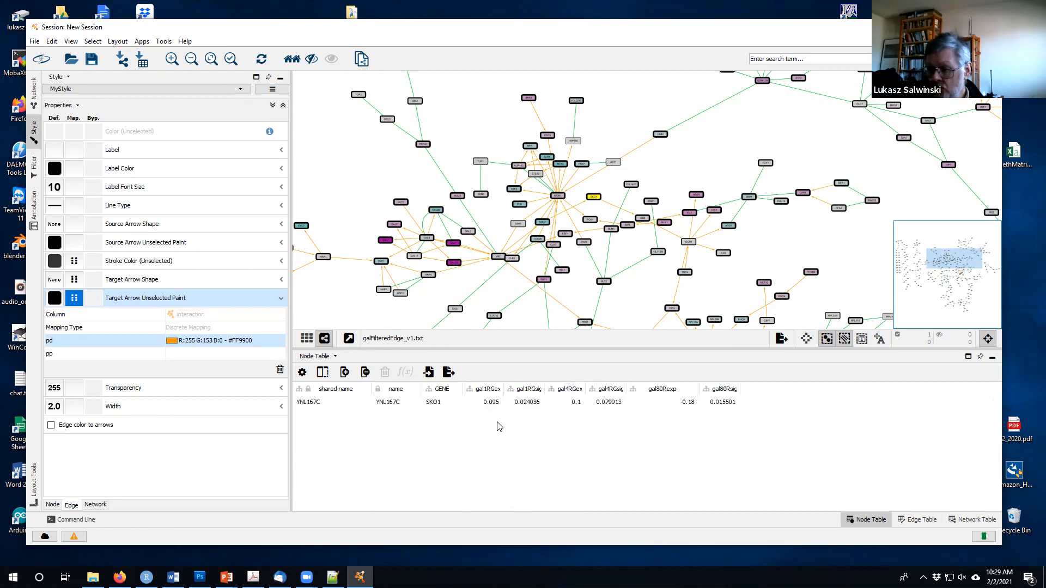
# Clear the node selection so the Node Table lists all nodes of the network.
pyautogui.click(412, 320)
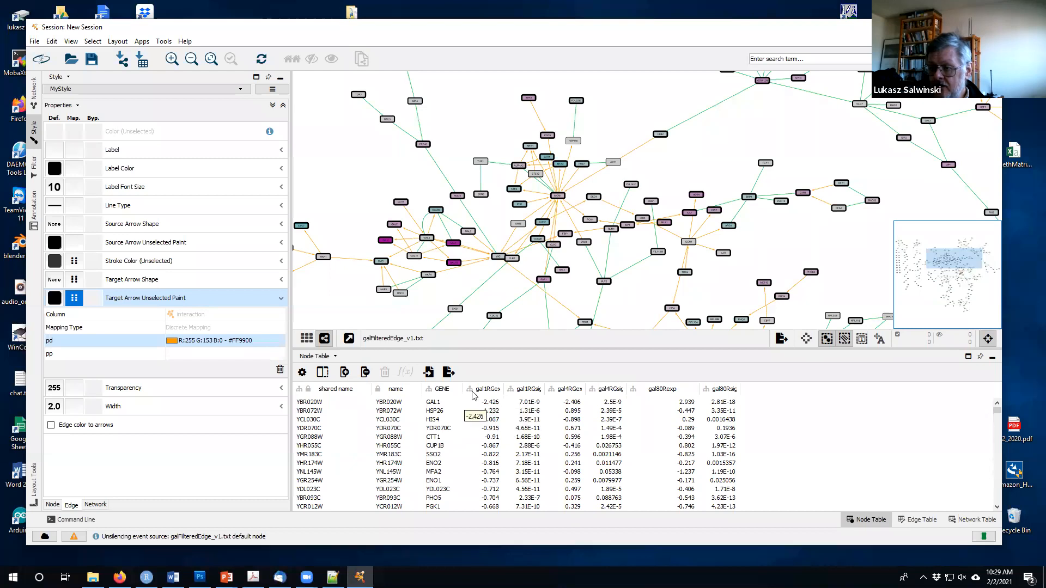
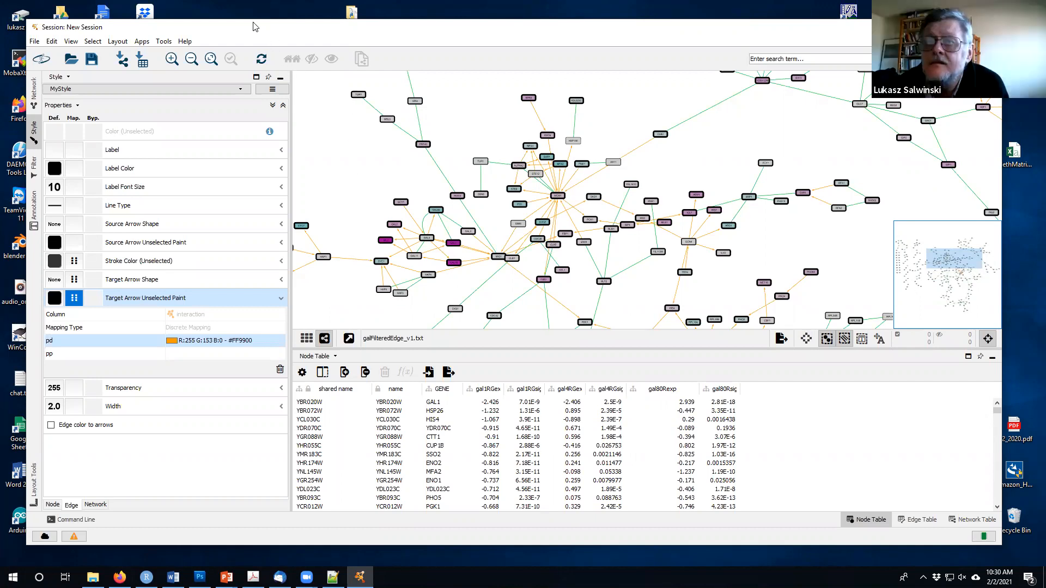
pyautogui.moveTo(255, 27); pyautogui.dragTo(241, 23)
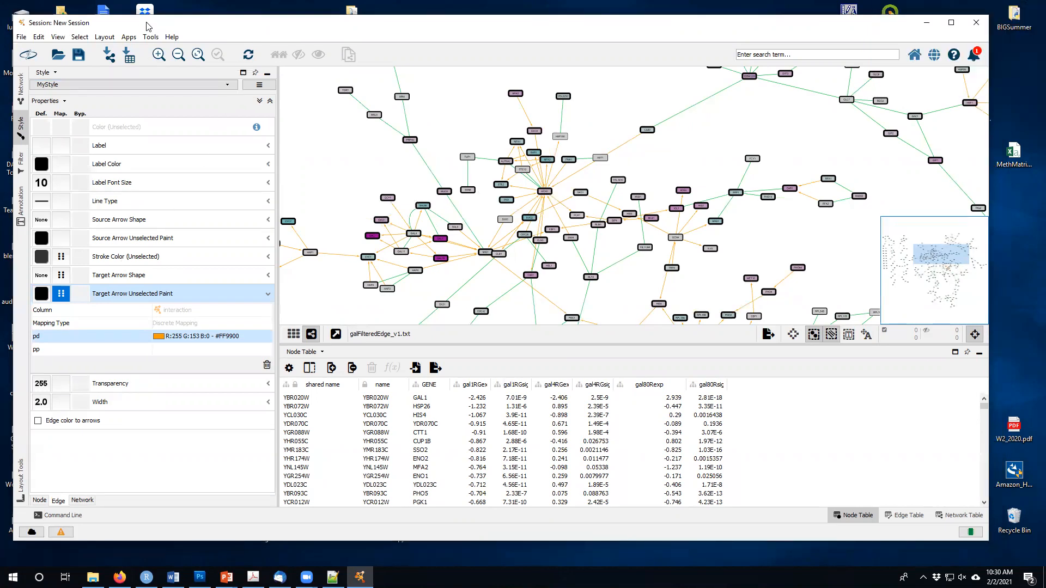
pyautogui.moveTo(154, 25); pyautogui.dragTo(157, 23)
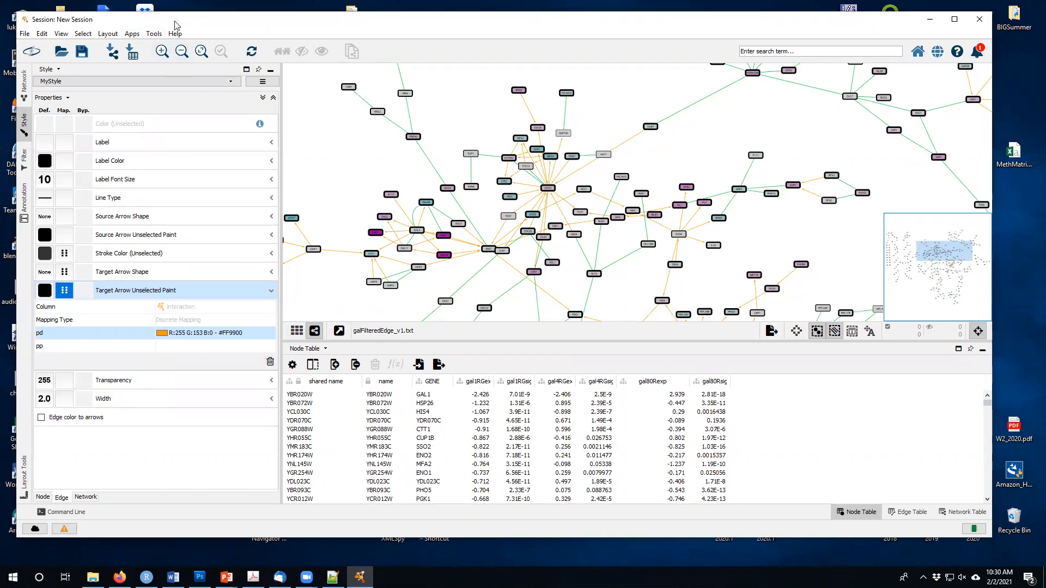
pyautogui.moveTo(174, 21); pyautogui.dragTo(180, 18)
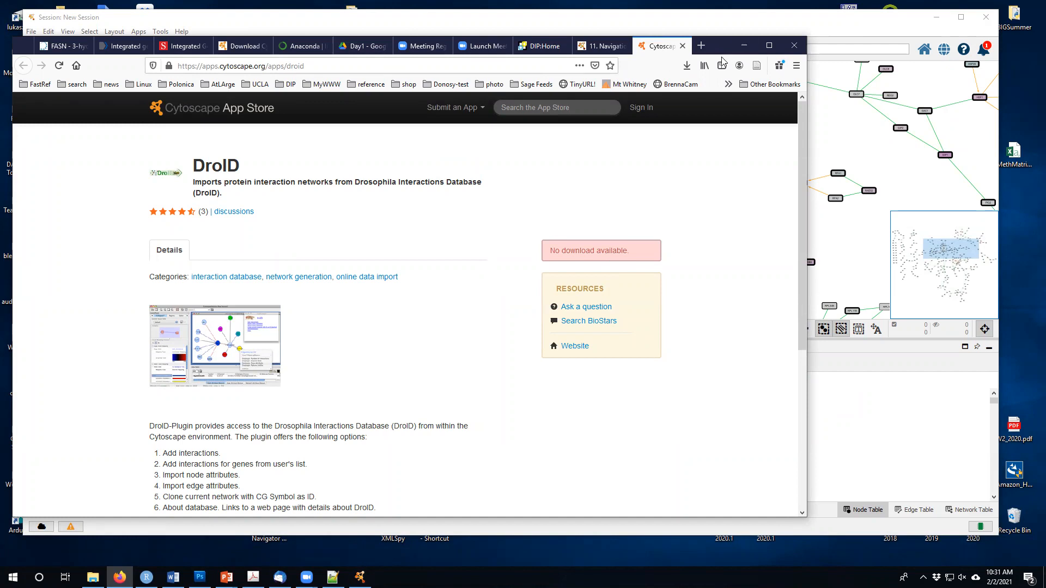
# Switch from the browser to Cytoscape, open the App Manager and look for DroID among all installable apps.
pyautogui.moveTo(722, 47); pyautogui.dragTo(754, 413)
pyautogui.click(234, 20)
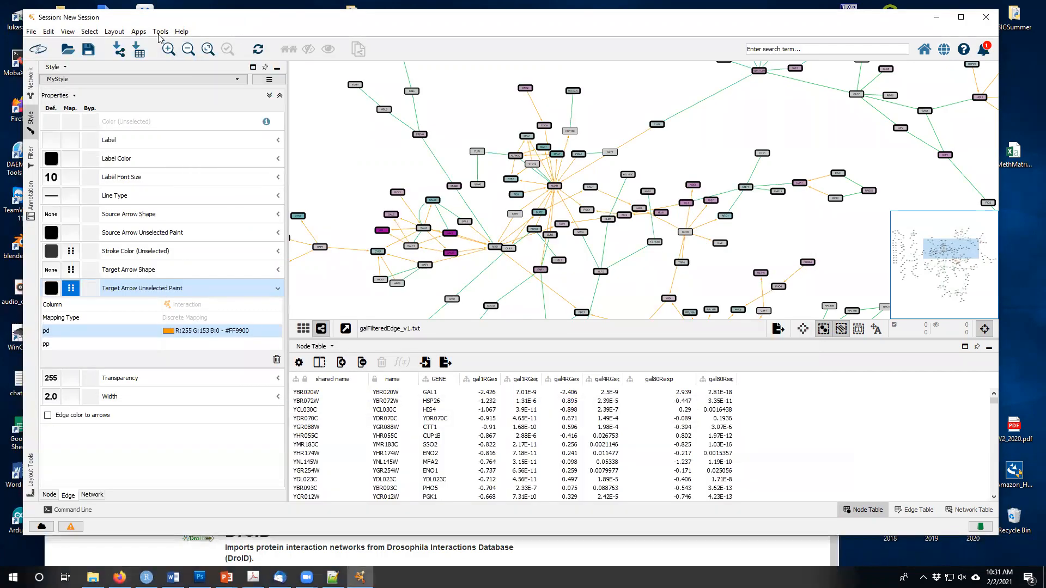
pyautogui.click(138, 31)
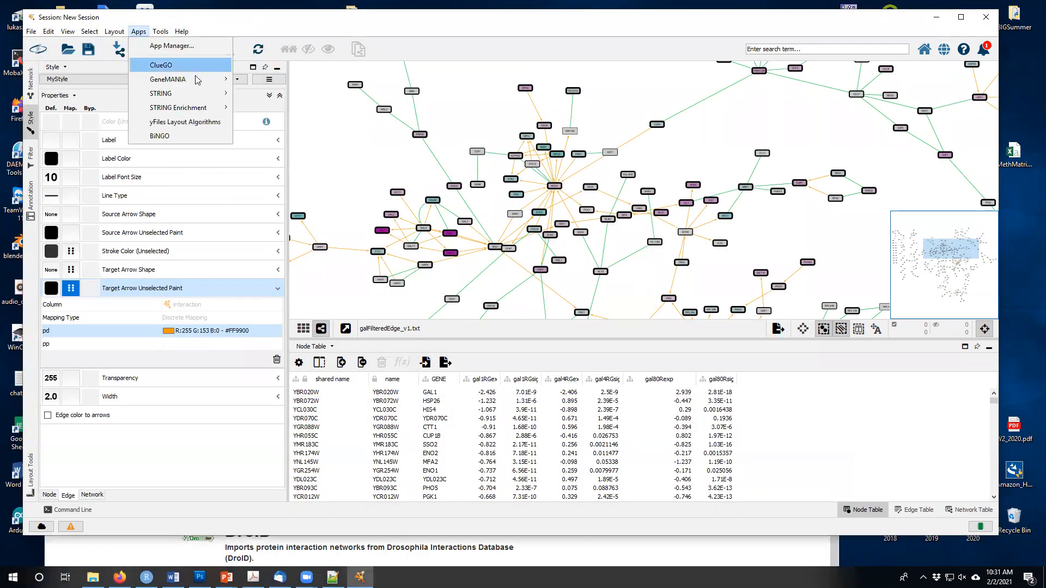
pyautogui.click(181, 47)
pyautogui.moveTo(552, 214); pyautogui.dragTo(556, 270)
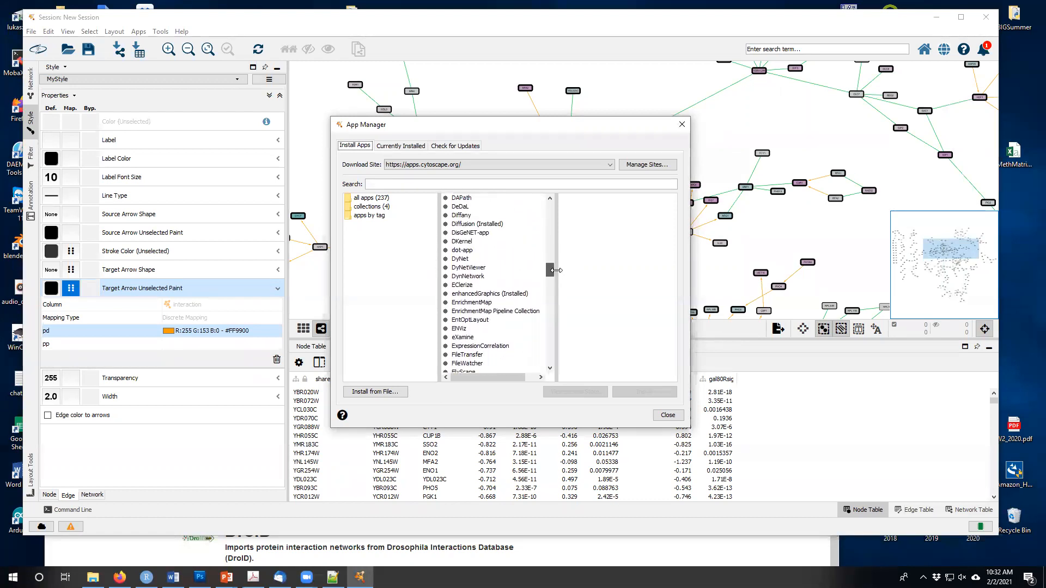
pyautogui.click(545, 553)
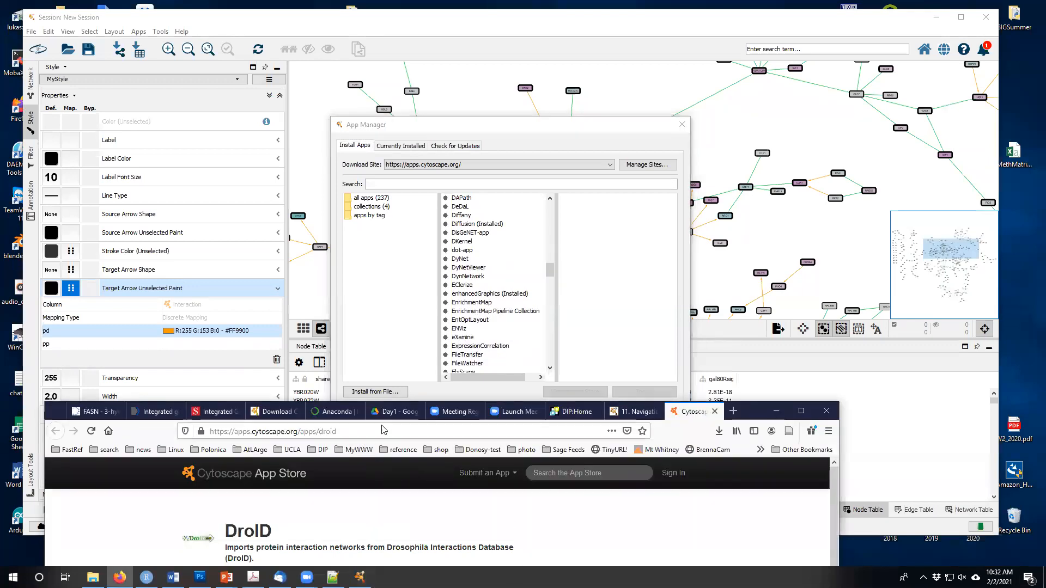
pyautogui.click(479, 164)
pyautogui.moveTo(474, 124); pyautogui.dragTo(459, 81)
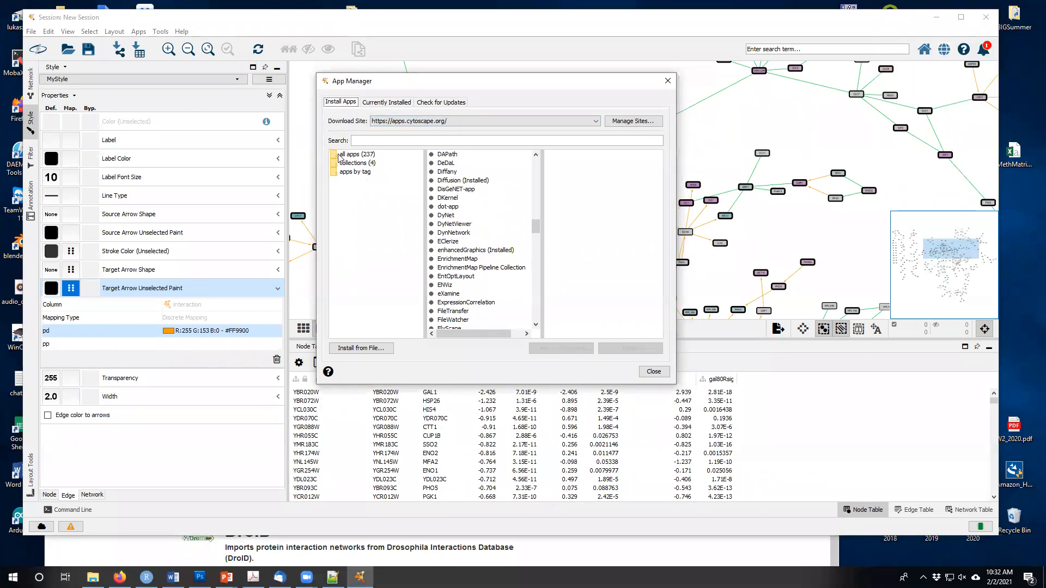
pyautogui.click(358, 155)
# Switch to the browser and examine the DroID page in the Cytoscape App Store, including its BioStars discussions.
pyautogui.click(438, 549)
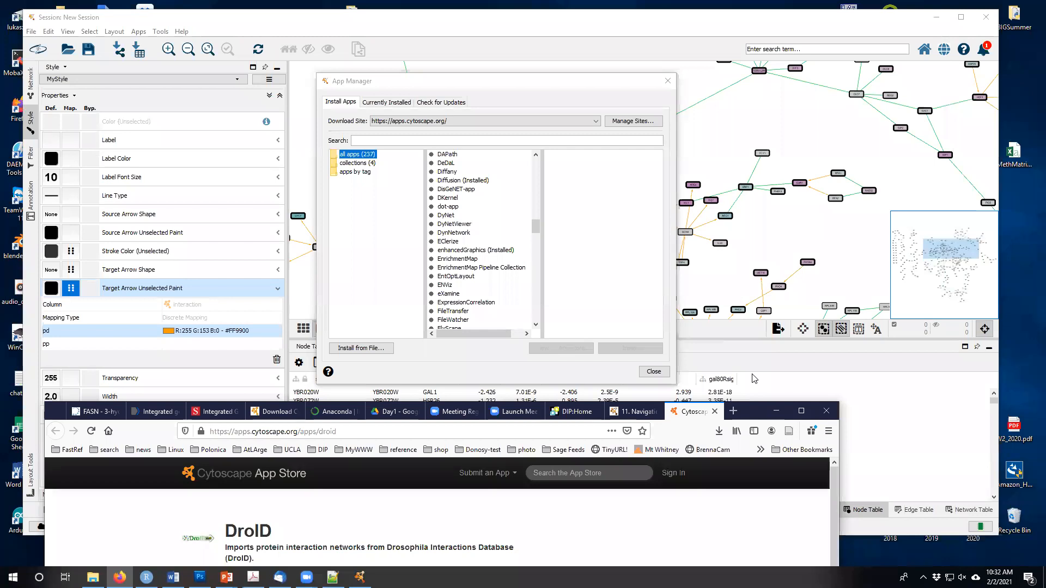
pyautogui.moveTo(754, 412); pyautogui.dragTo(733, 72)
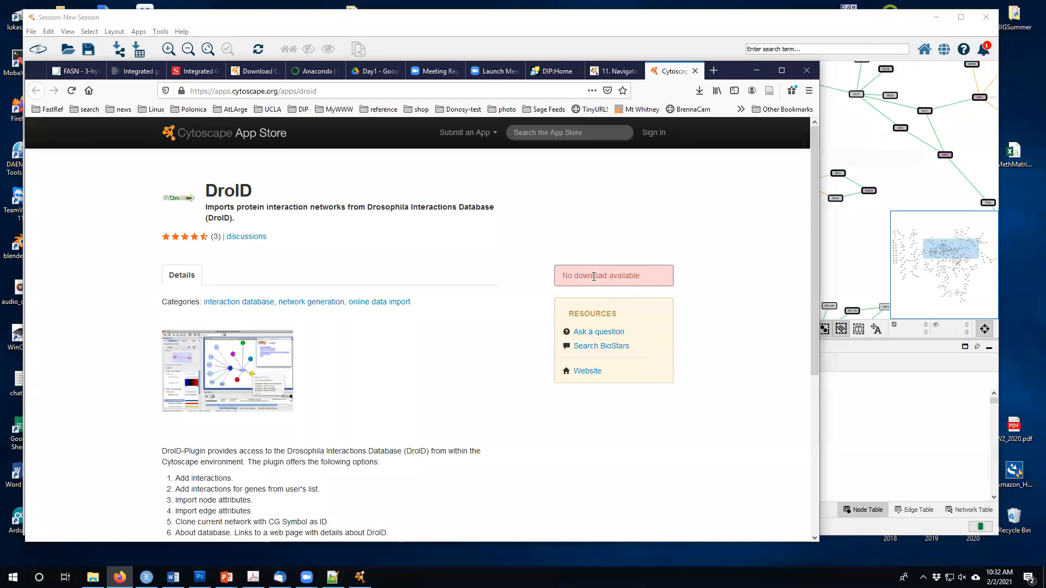
pyautogui.moveTo(813, 162)
pyautogui.mouseDown()
pyautogui.moveTo(804, 275)
pyautogui.moveTo(811, 171)
pyautogui.mouseUp()
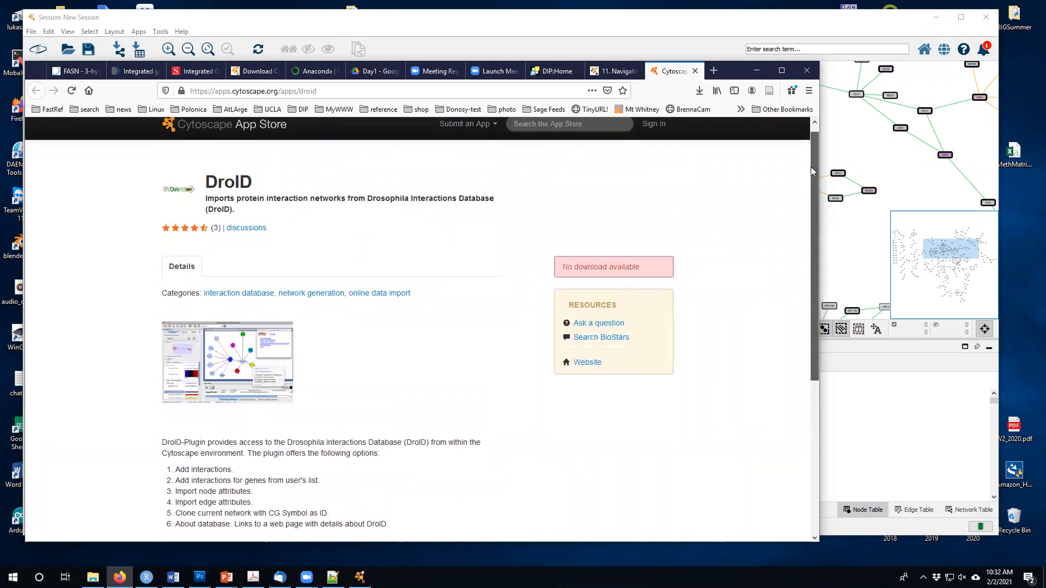
pyautogui.click(258, 230)
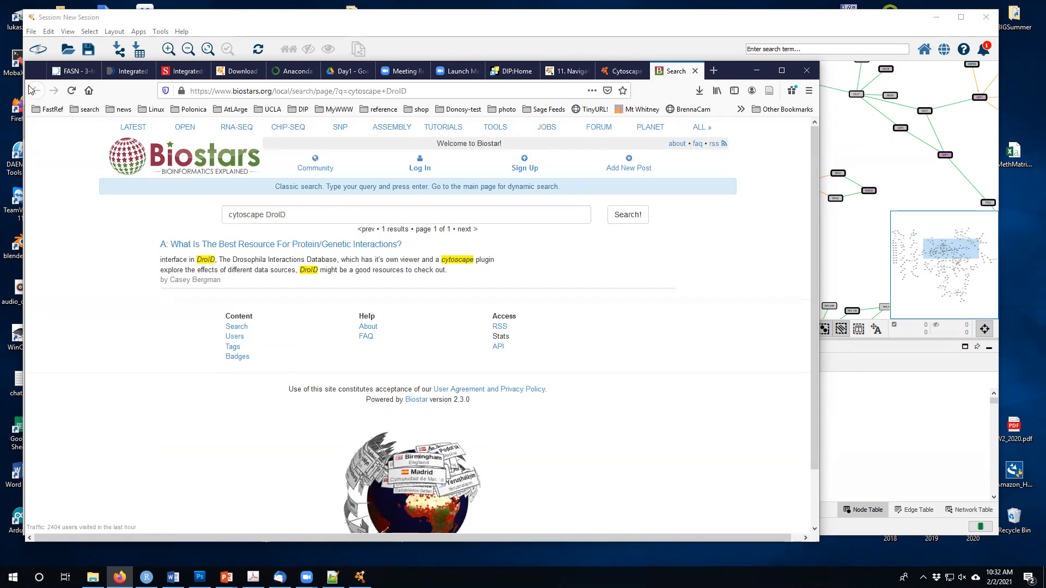
pyautogui.click(695, 71)
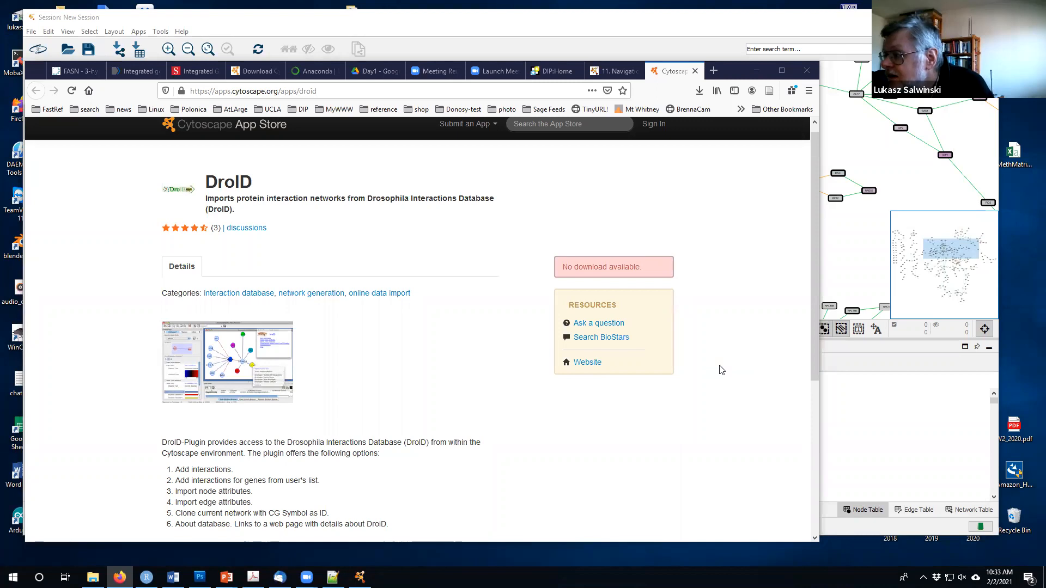
# Check the plugin information on DroID's website, switch back to Cytoscape and close the App Manager.
pyautogui.click(587, 363)
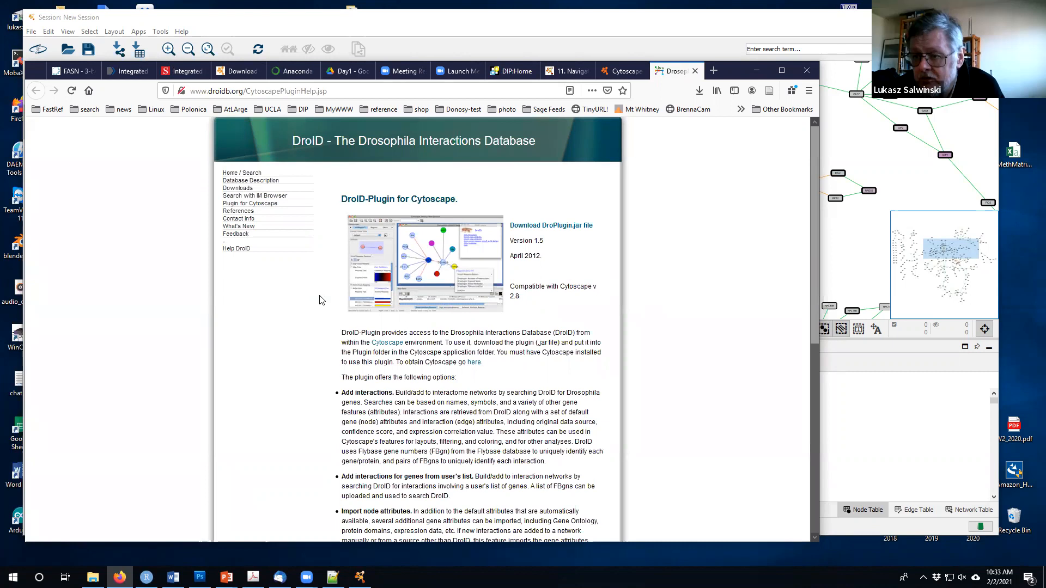
pyautogui.click(230, 22)
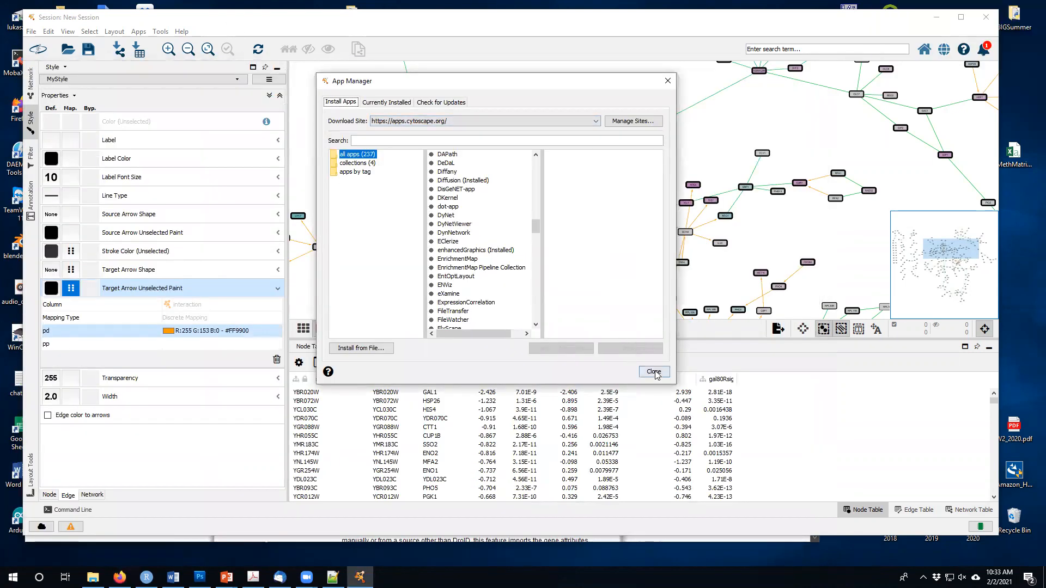
pyautogui.click(654, 373)
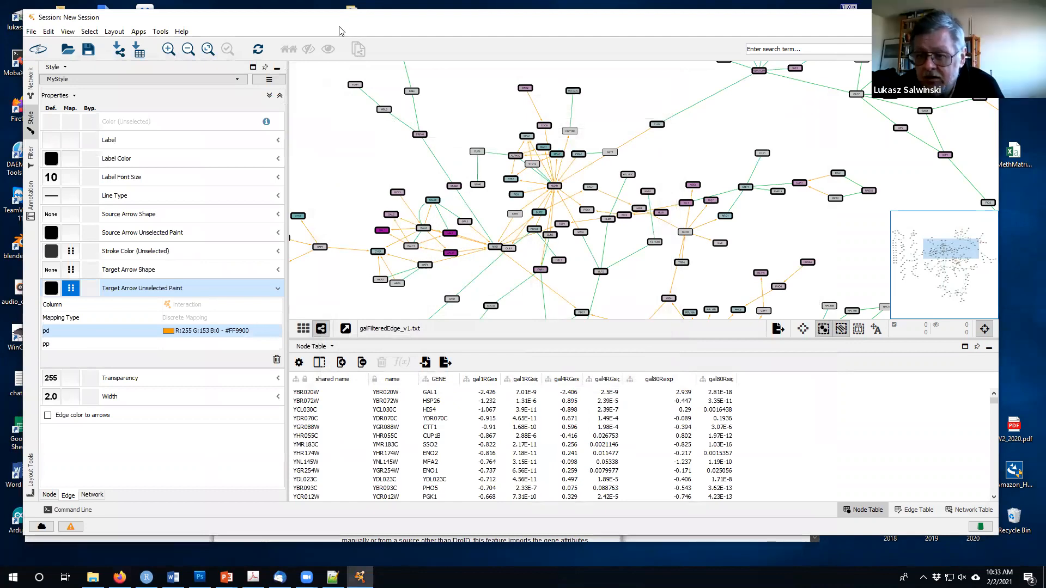
# Reopen the App Manager, browse the list of all installable apps down to the names starting with S, and close it.
pyautogui.moveTo(339, 24); pyautogui.dragTo(326, 44)
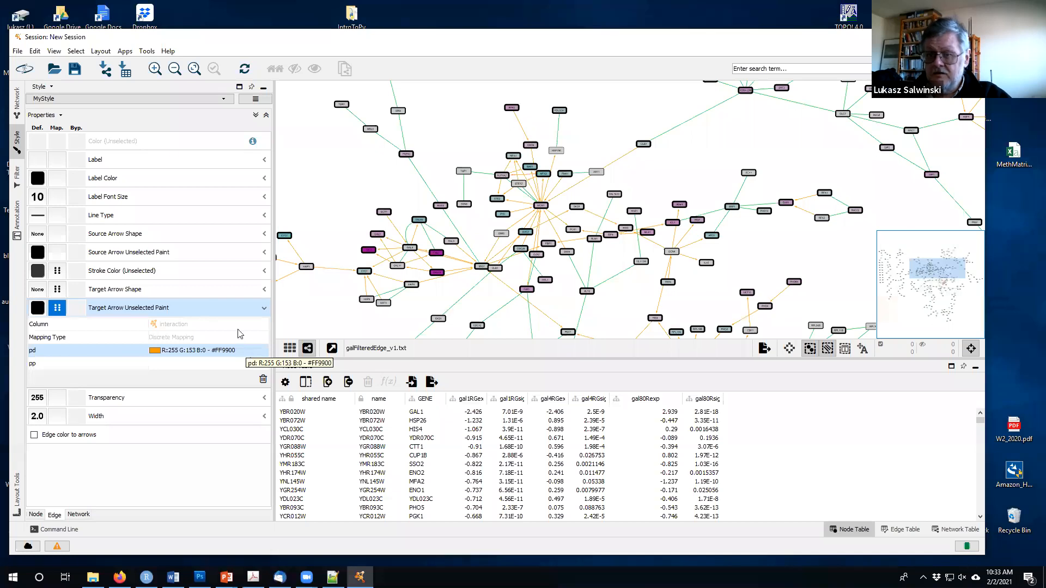
pyautogui.click(126, 52)
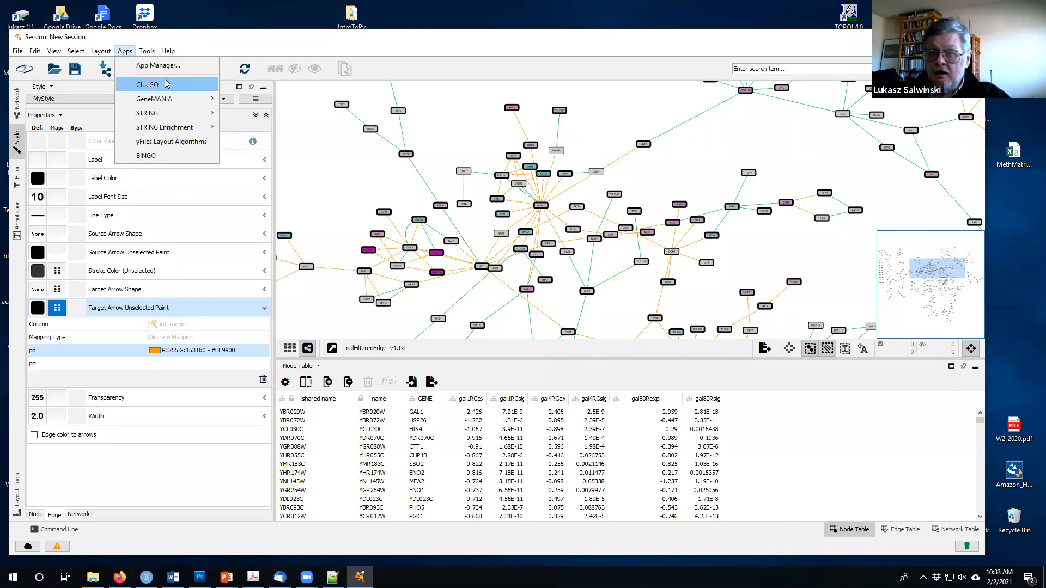
pyautogui.click(153, 66)
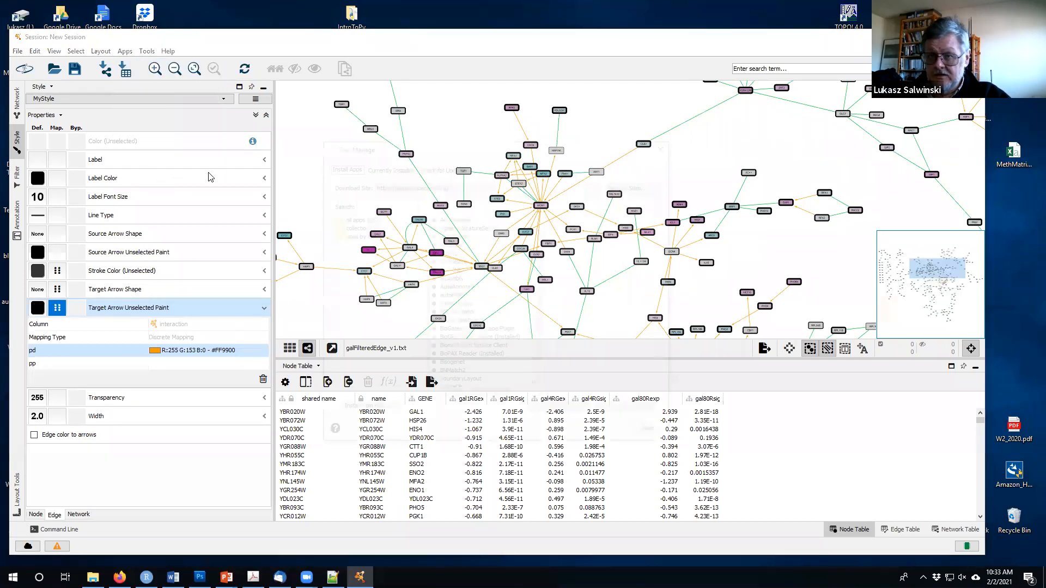
pyautogui.moveTo(383, 145); pyautogui.dragTo(359, 137)
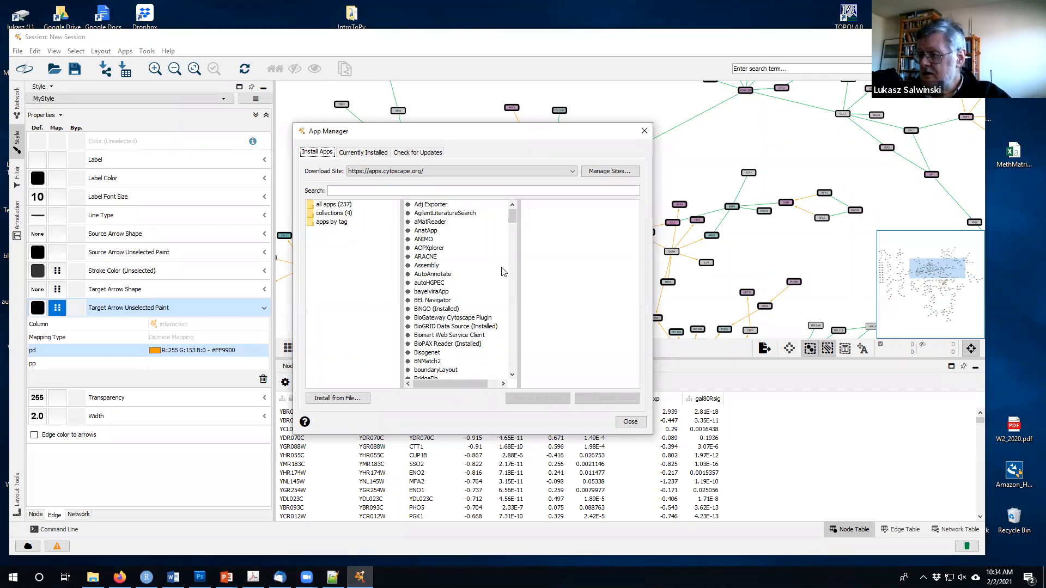
pyautogui.click(830, 326)
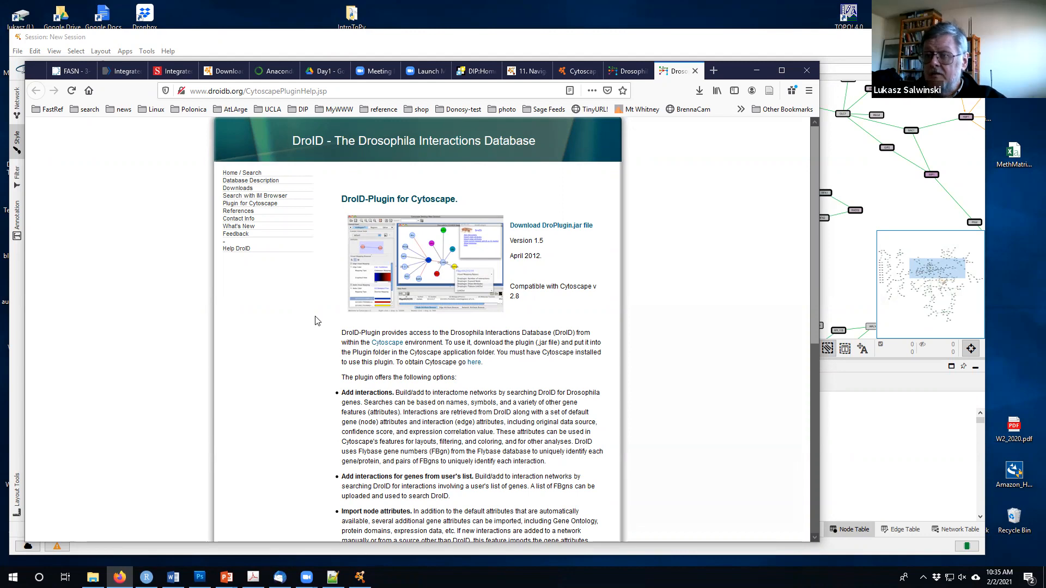
pyautogui.click(158, 39)
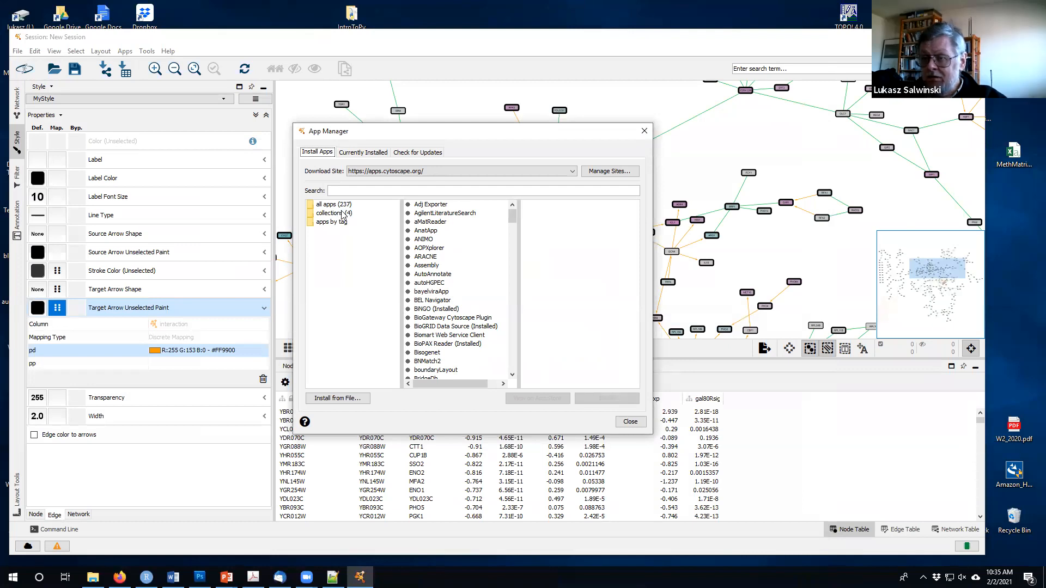
pyautogui.click(328, 205)
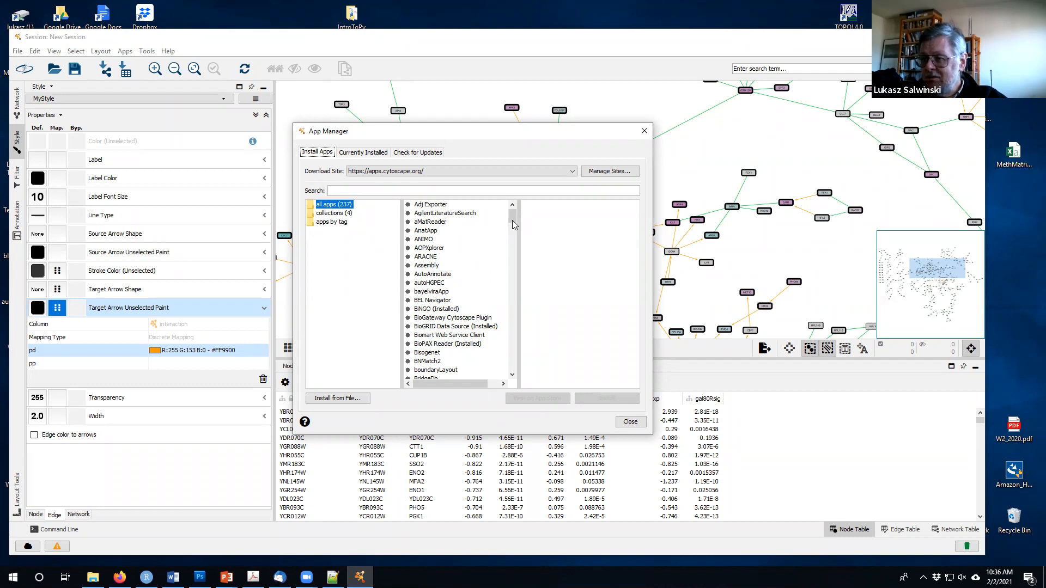
pyautogui.moveTo(512, 235); pyautogui.dragTo(512, 357)
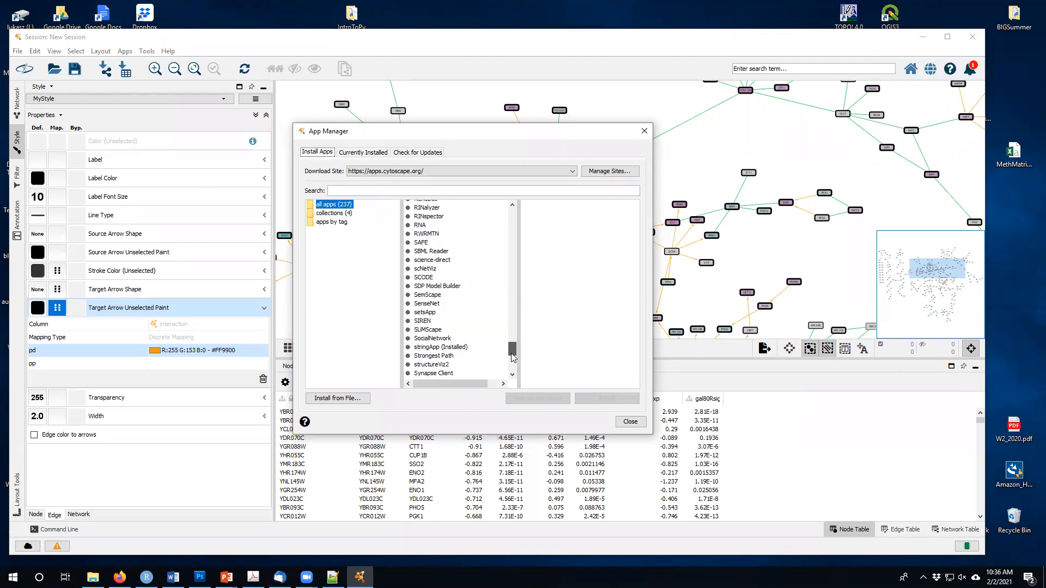
pyautogui.click(631, 422)
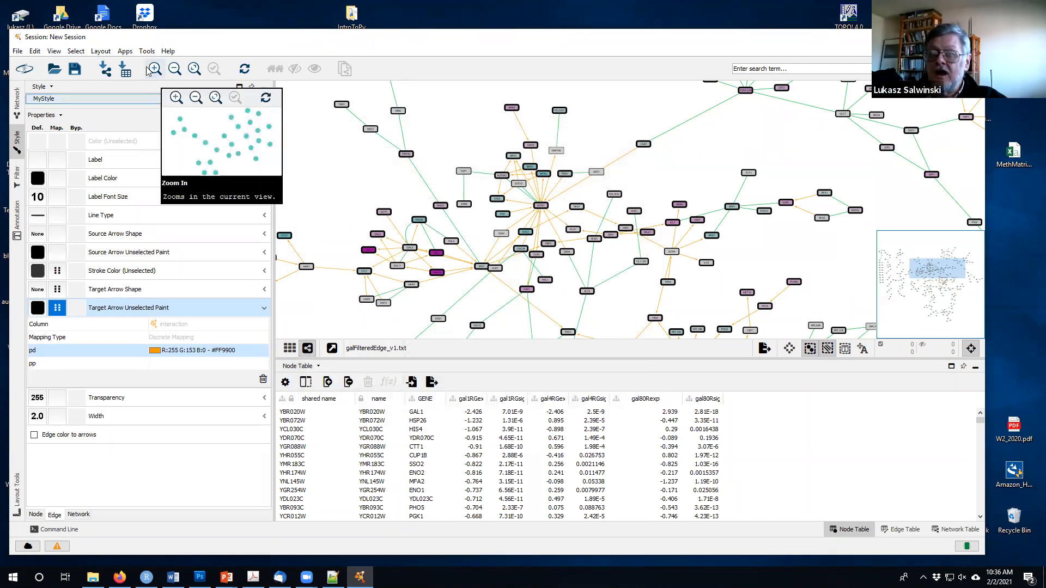
# View the installed apps' entries and the App Manager's app categories once more, and close the manager.
pyautogui.click(125, 50)
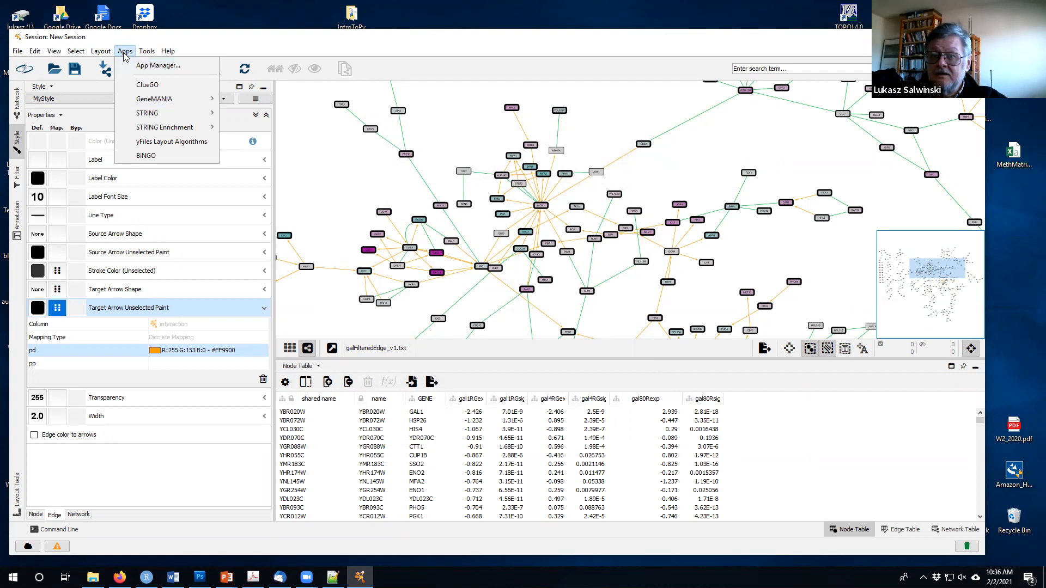
pyautogui.click(140, 66)
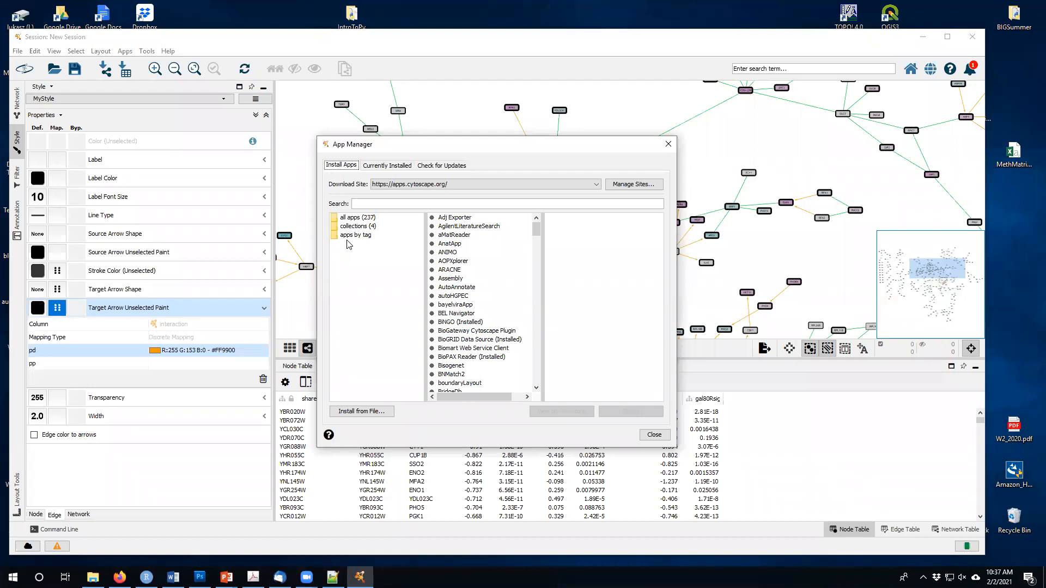
pyautogui.click(655, 436)
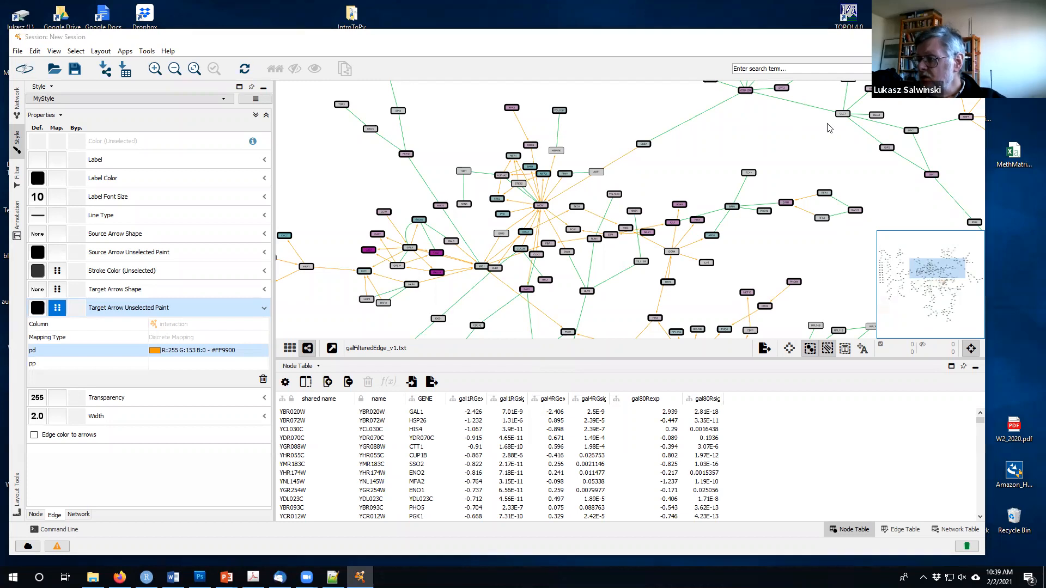
# Zoom out the galFilteredEdge_v1.txt network and shift it downward to view its overall layout.
pyautogui.moveTo(284, 38); pyautogui.dragTo(292, 28)
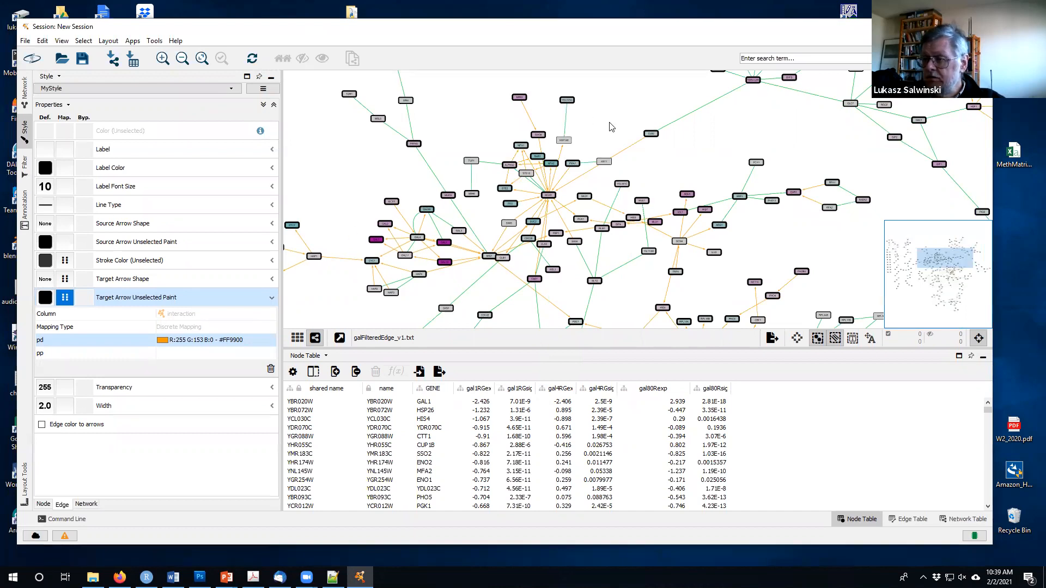
pyautogui.scroll(-2, 559, 166)
pyautogui.scroll(-3, 542, 173)
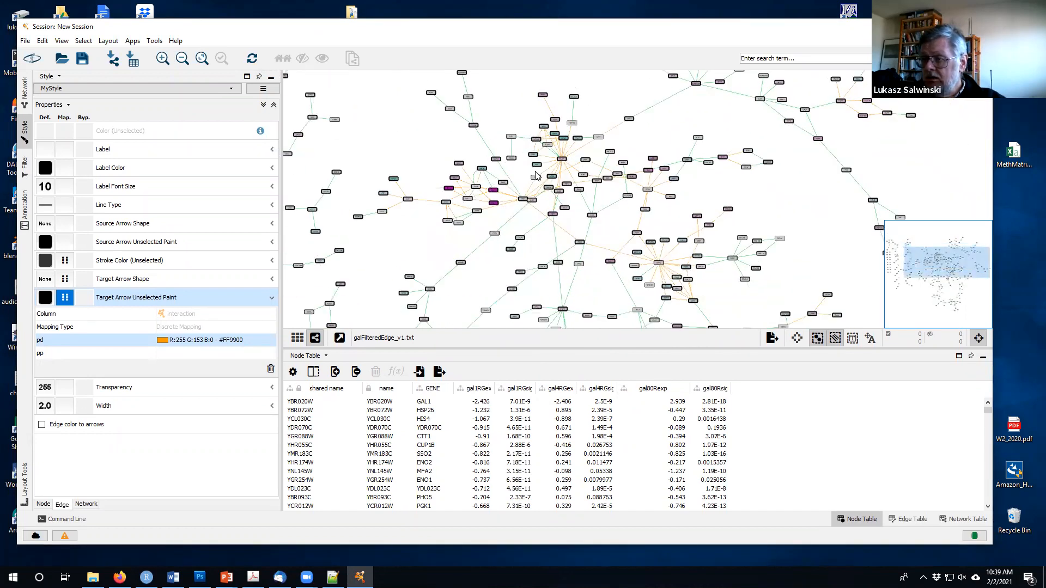
pyautogui.scroll(-1, 536, 176)
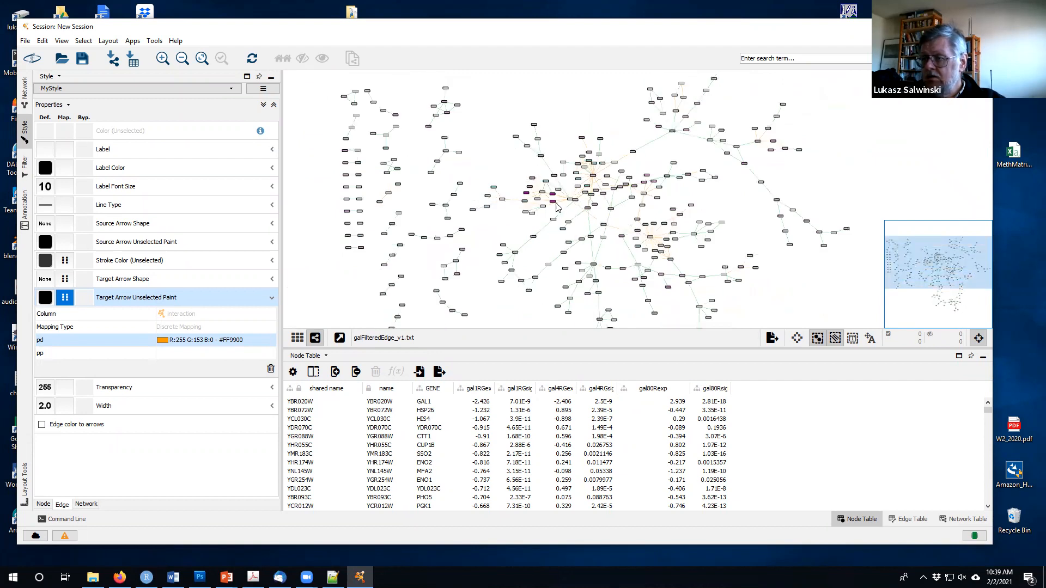
pyautogui.scroll(-2, 520, 191)
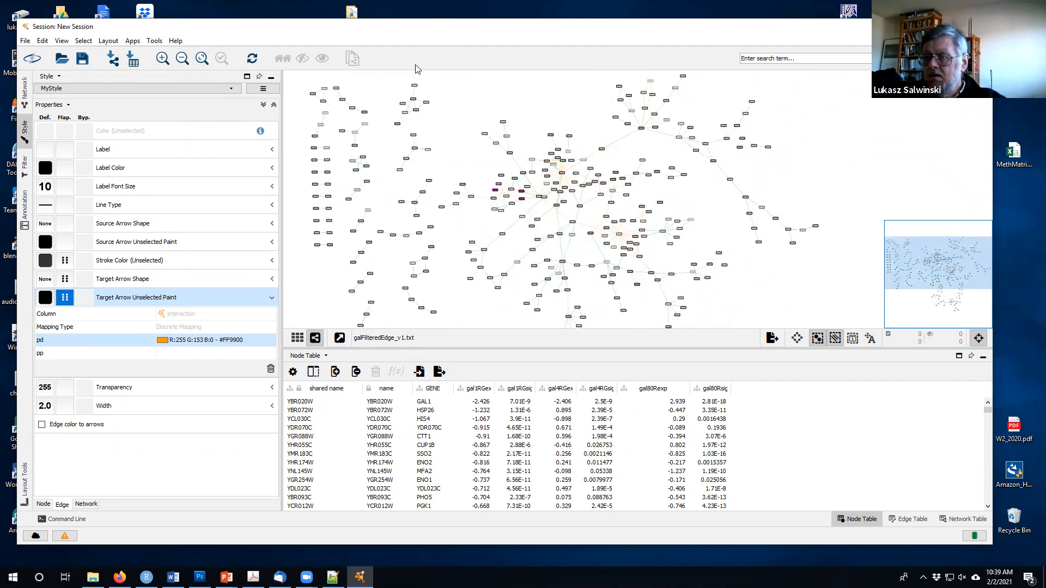
pyautogui.moveTo(382, 31); pyautogui.dragTo(376, 34)
pyautogui.moveTo(477, 163); pyautogui.dragTo(478, 189)
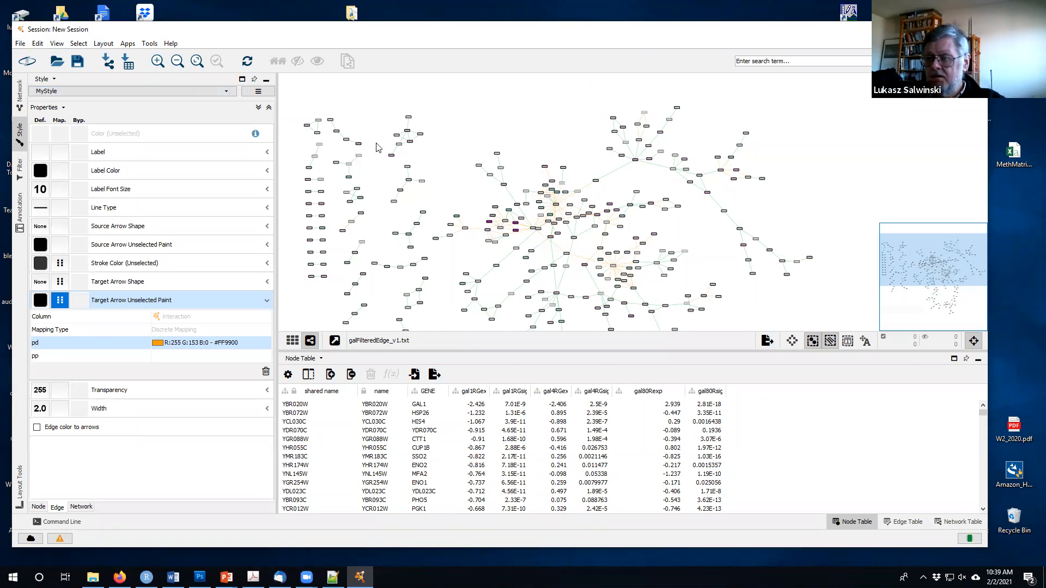
# Save the current session as MyNet1 in the PPI folder as a Cytoscape 3 session file.
pyautogui.moveTo(143, 34); pyautogui.dragTo(161, 33)
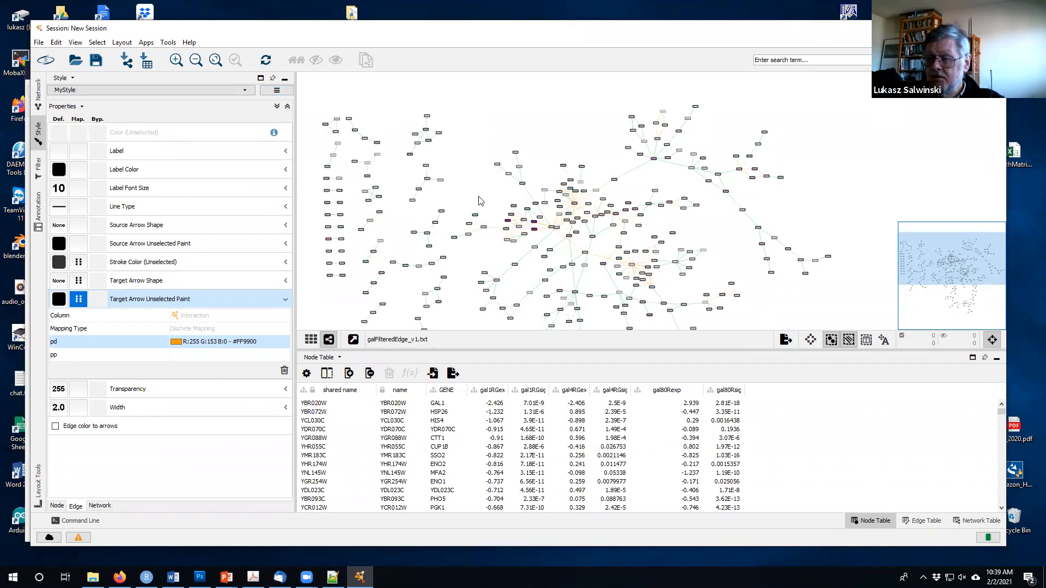
pyautogui.click(39, 43)
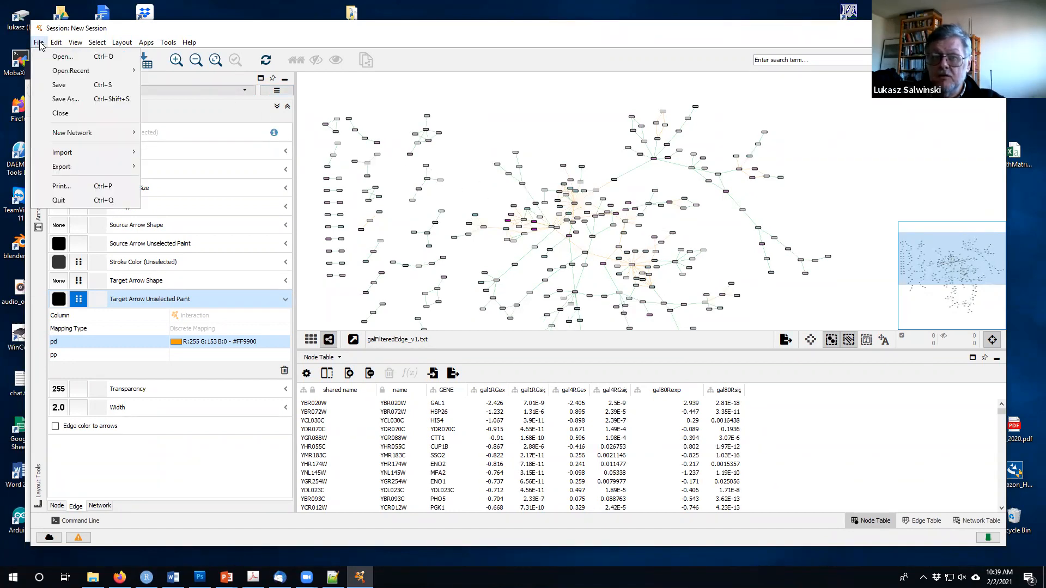
pyautogui.click(66, 102)
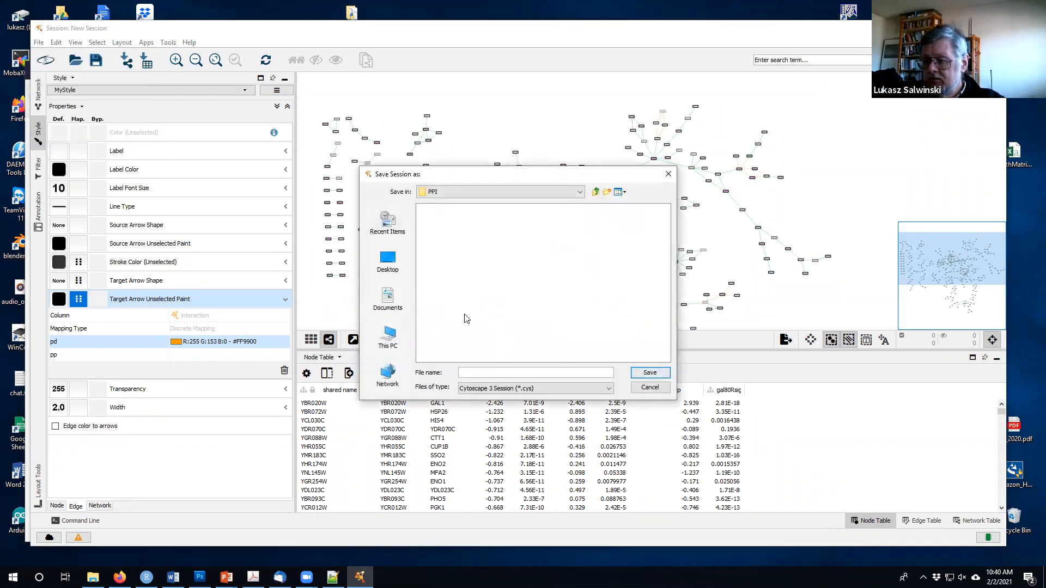
pyautogui.click(477, 372)
pyautogui.write('MyNet1')
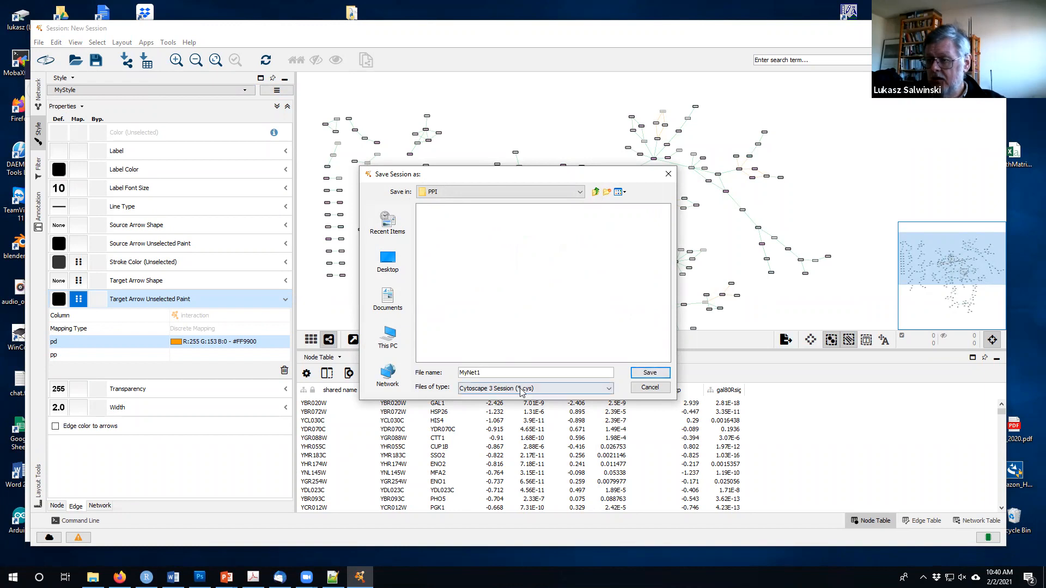
pyautogui.click(642, 372)
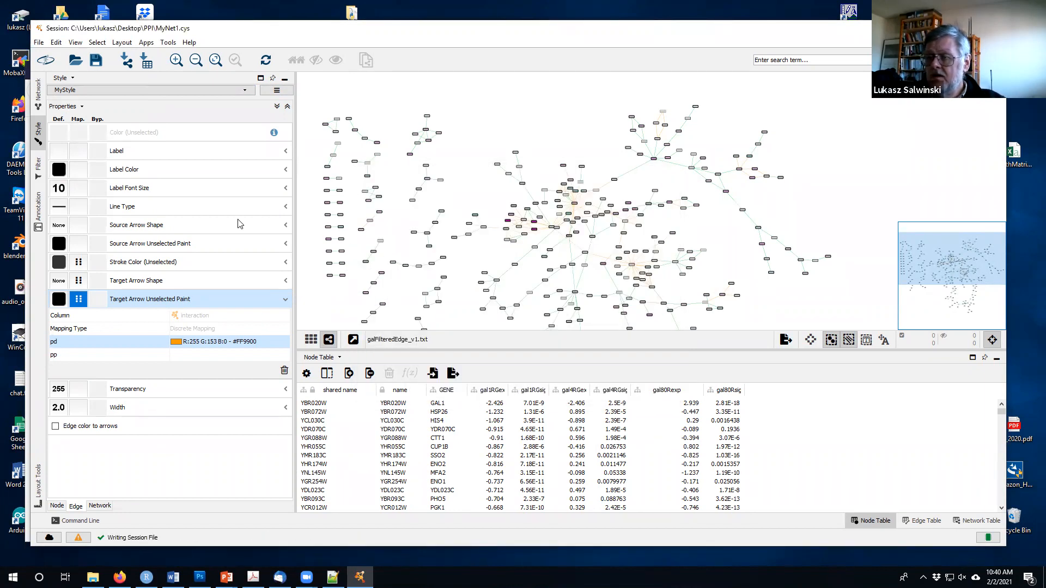
# Quit Cytoscape without saving the session again.
pyautogui.click(39, 43)
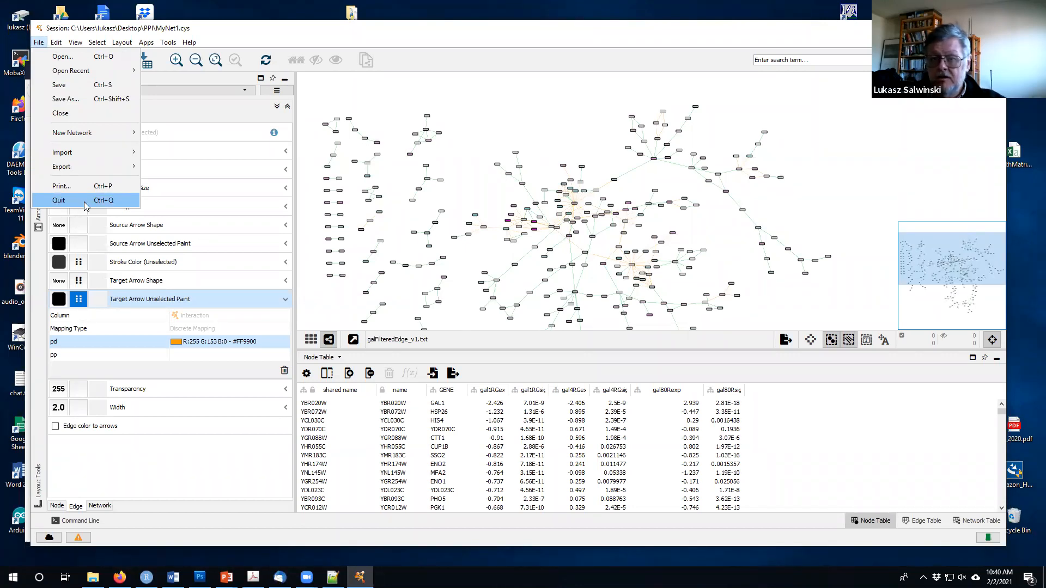
pyautogui.click(86, 205)
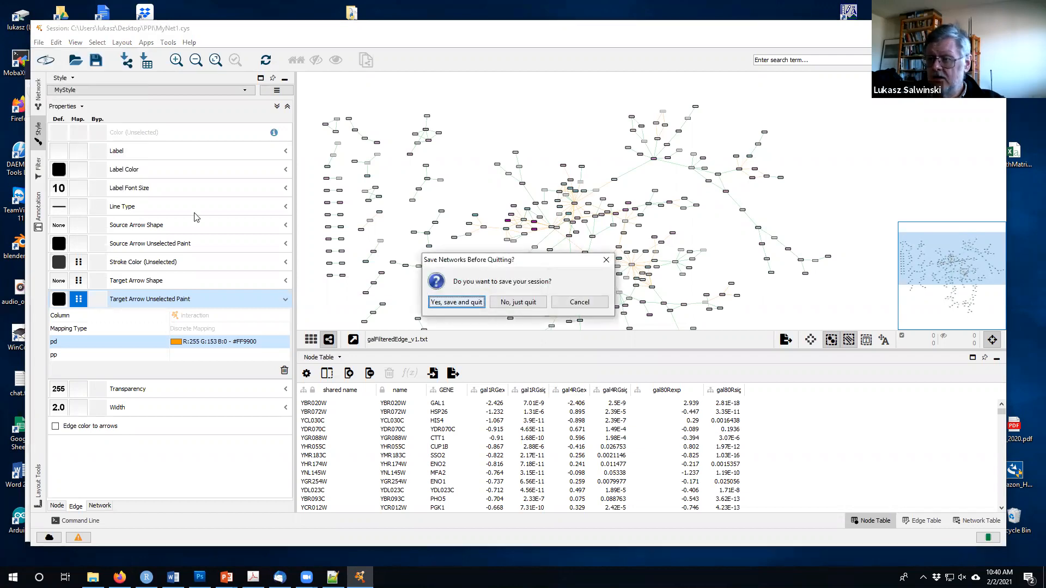
pyautogui.click(528, 304)
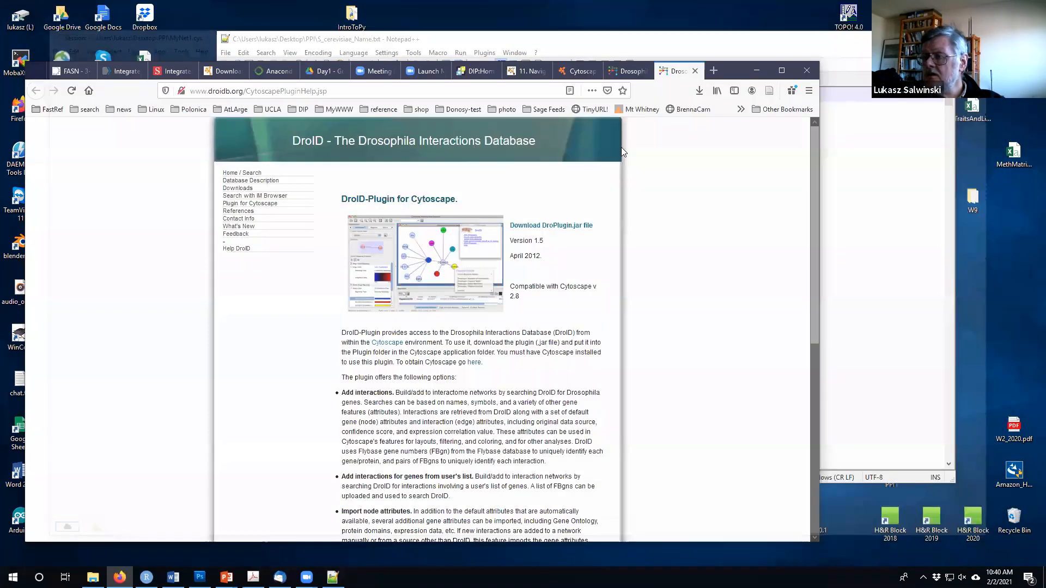
# Minimize the browser and the Notepad++ window, and launch Cytoscape 3.8.2 from the desktop.
pyautogui.click(756, 74)
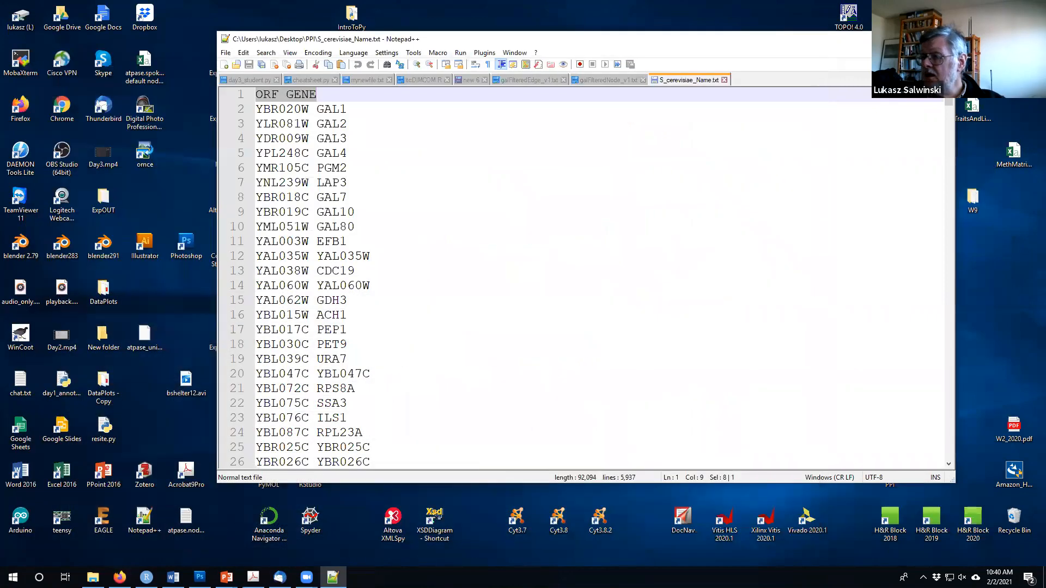
pyautogui.click(892, 39)
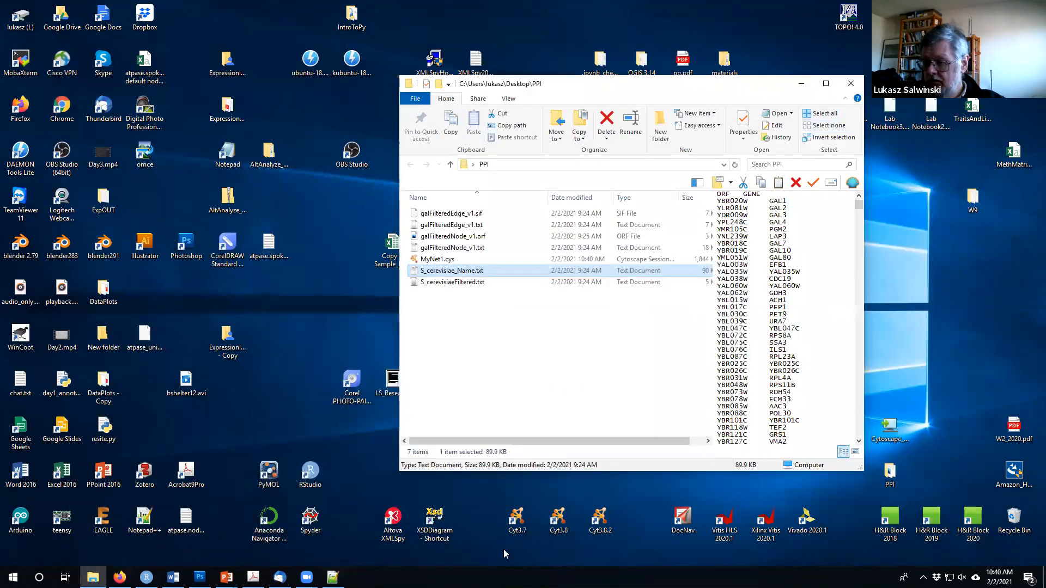
pyautogui.click(599, 520)
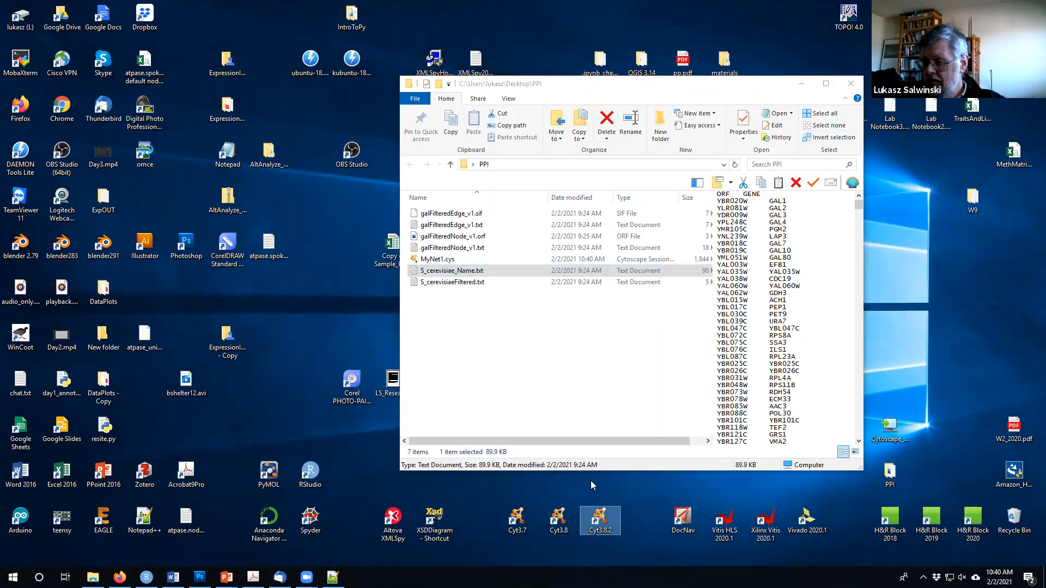
pyautogui.rightClick(597, 508)
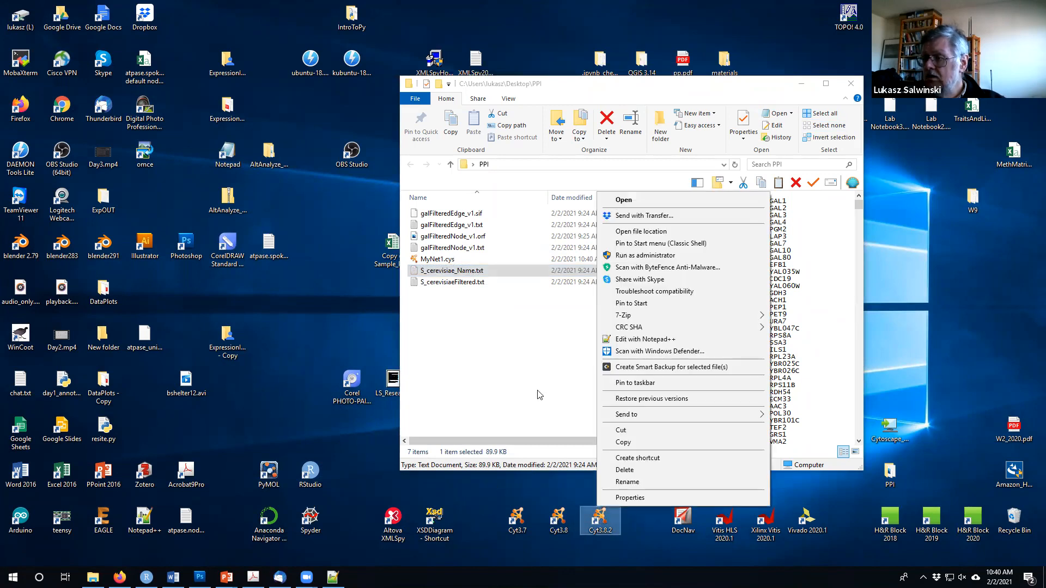
pyautogui.click(623, 201)
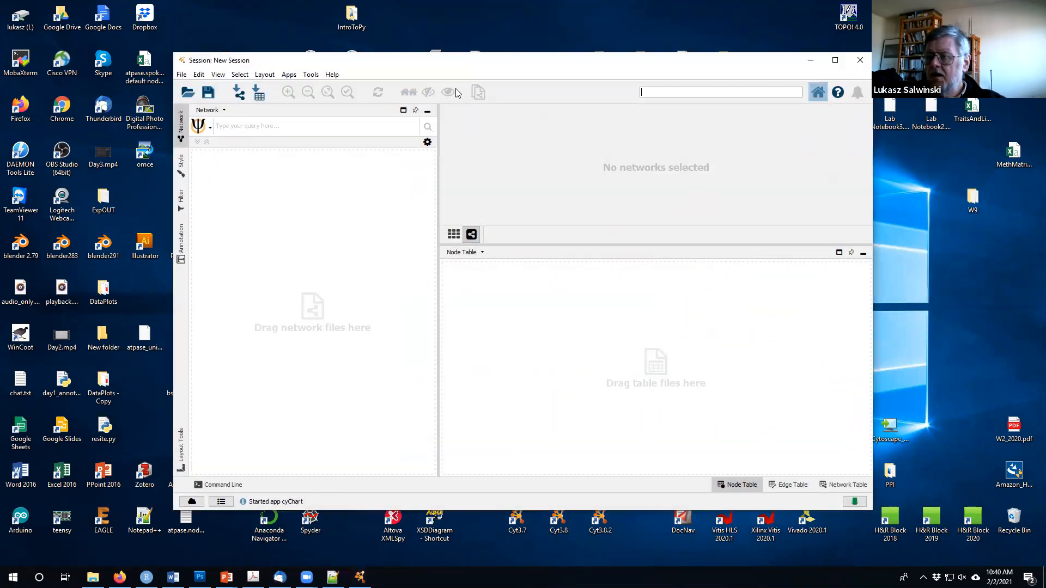
# Check the recent sessions and open the saved session file MyNet1.cys from the PPI folder.
pyautogui.click(181, 75)
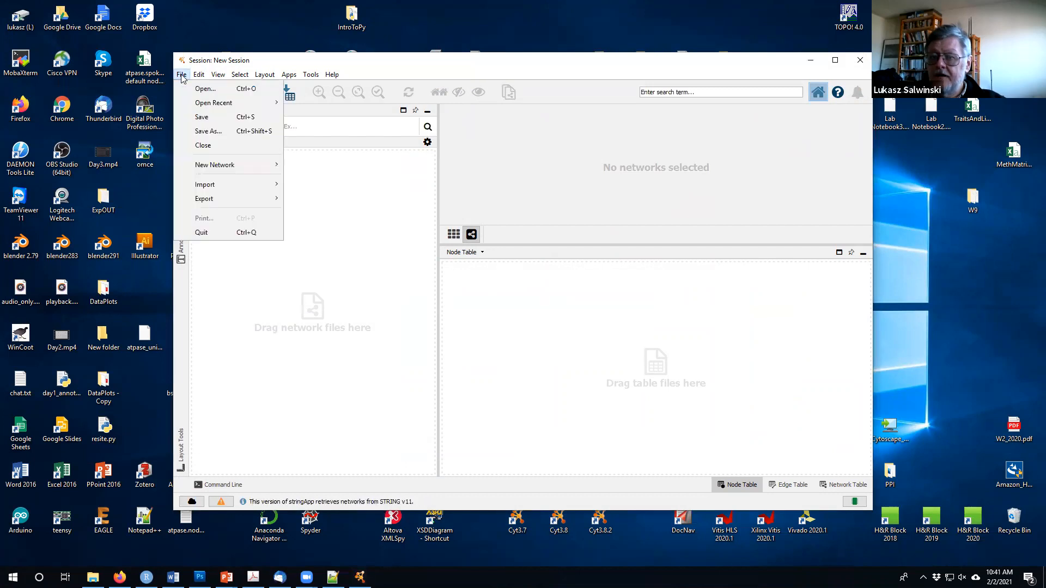
pyautogui.moveTo(212, 105)
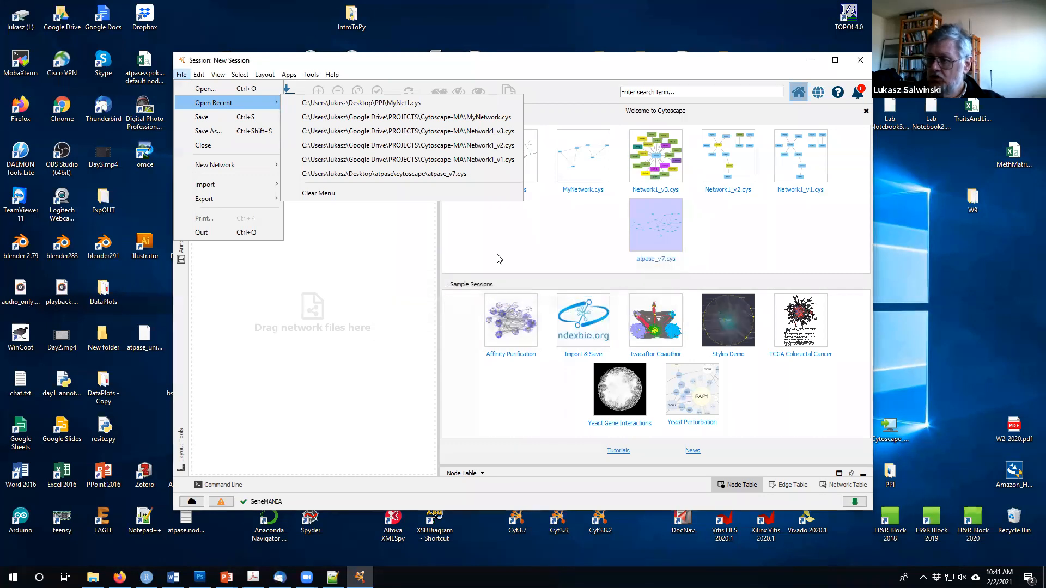
pyautogui.click(182, 74)
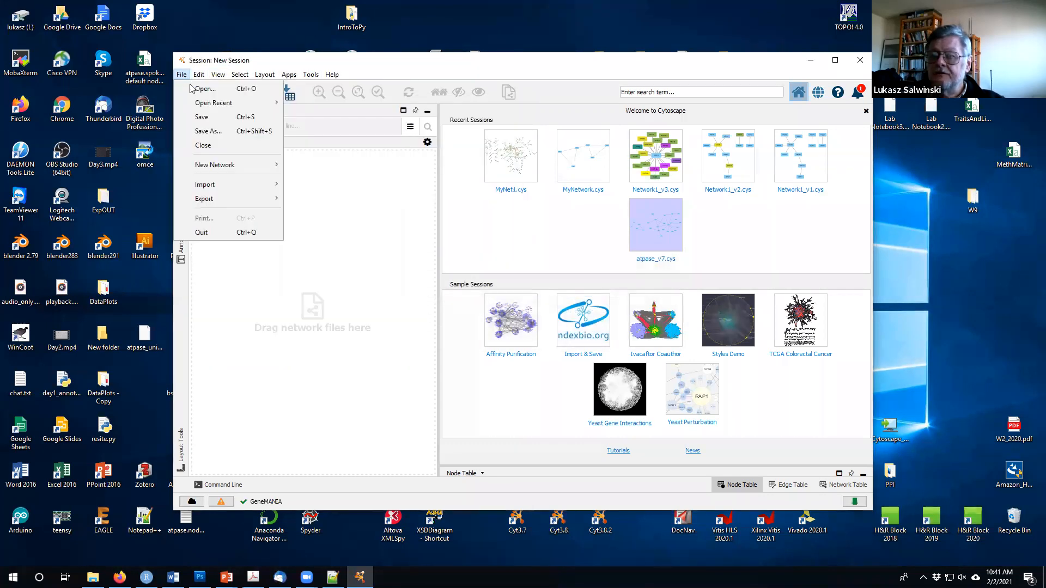
pyautogui.moveTo(208, 105)
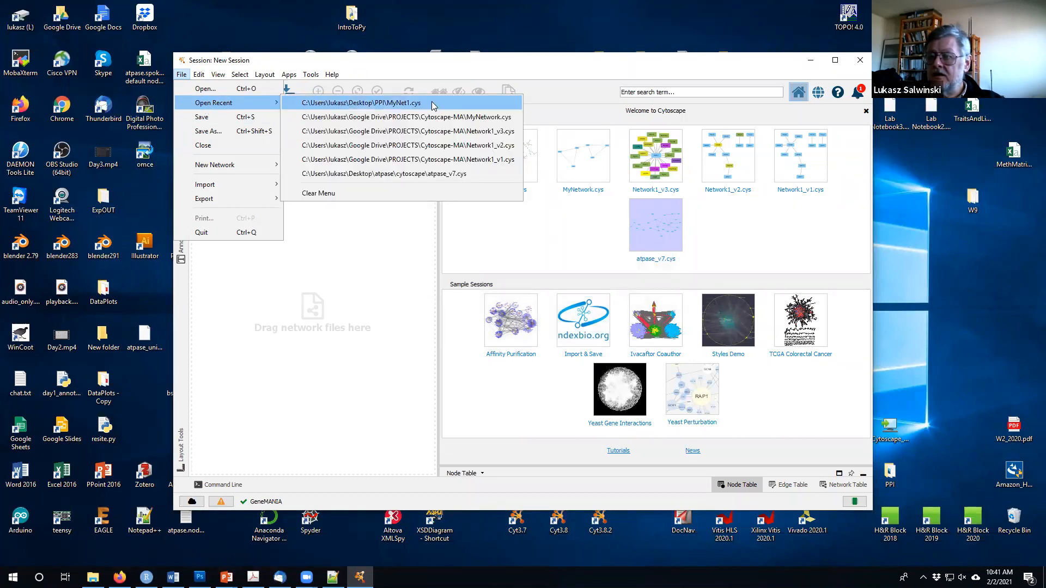
pyautogui.click(199, 91)
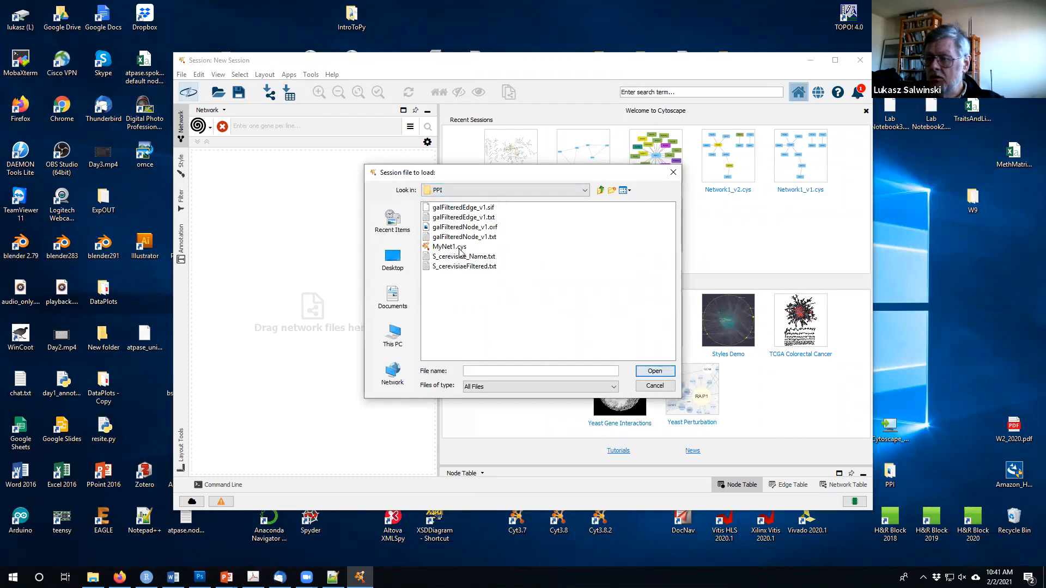
pyautogui.click(461, 248)
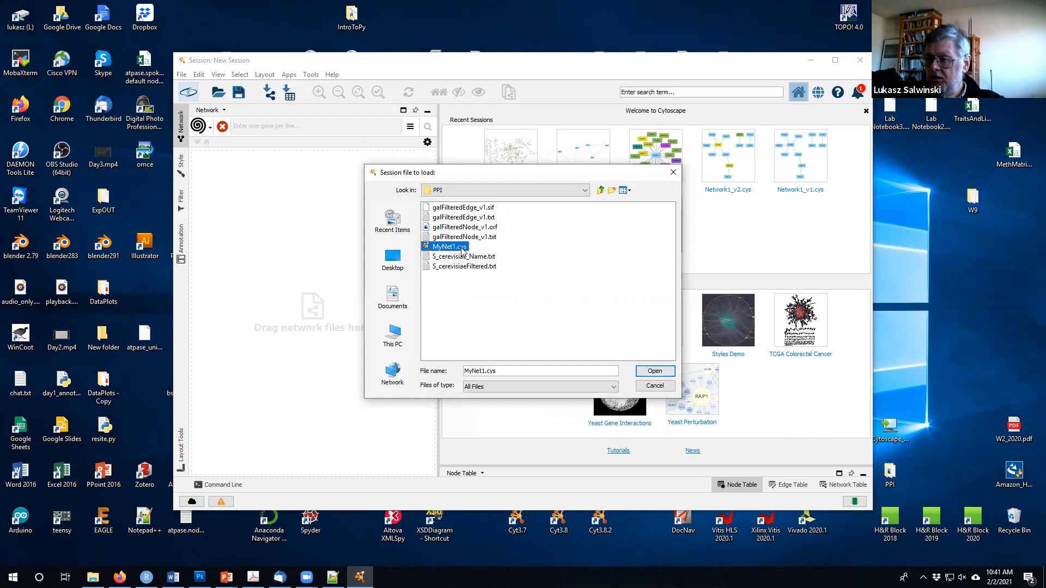
pyautogui.click(656, 372)
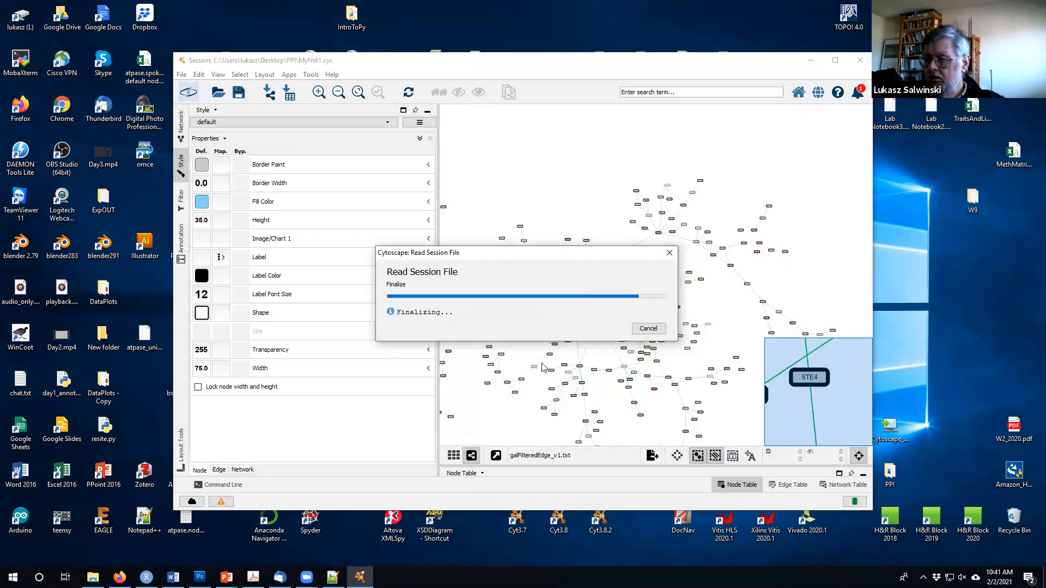
# Reposition and widen the Cytoscape window, and expand the collapsed Node Table below the galFilteredEdge_v1.txt network.
pyautogui.moveTo(497, 60); pyautogui.dragTo(423, 36)
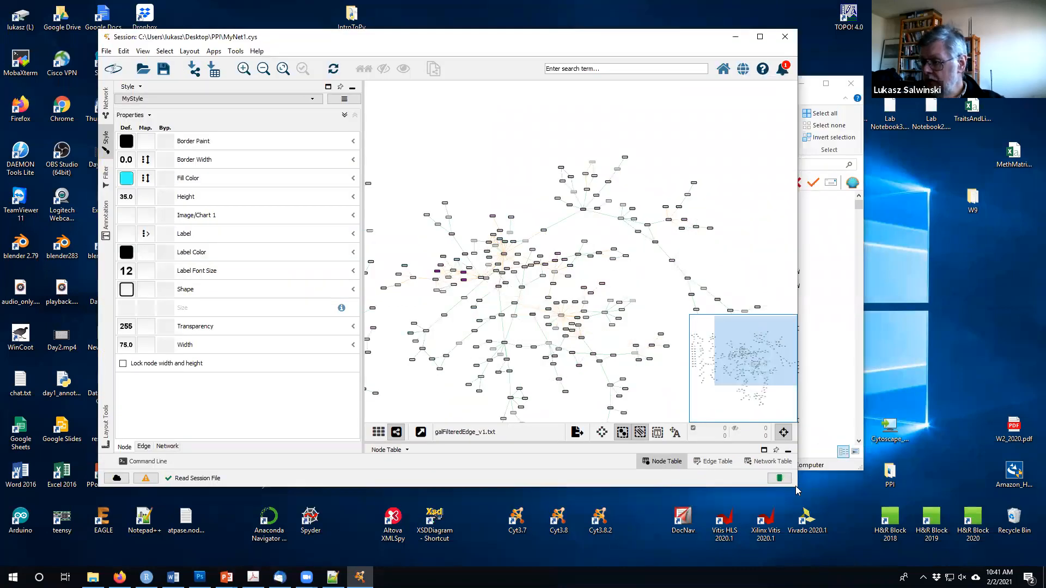
pyautogui.moveTo(797, 486); pyautogui.dragTo(852, 485)
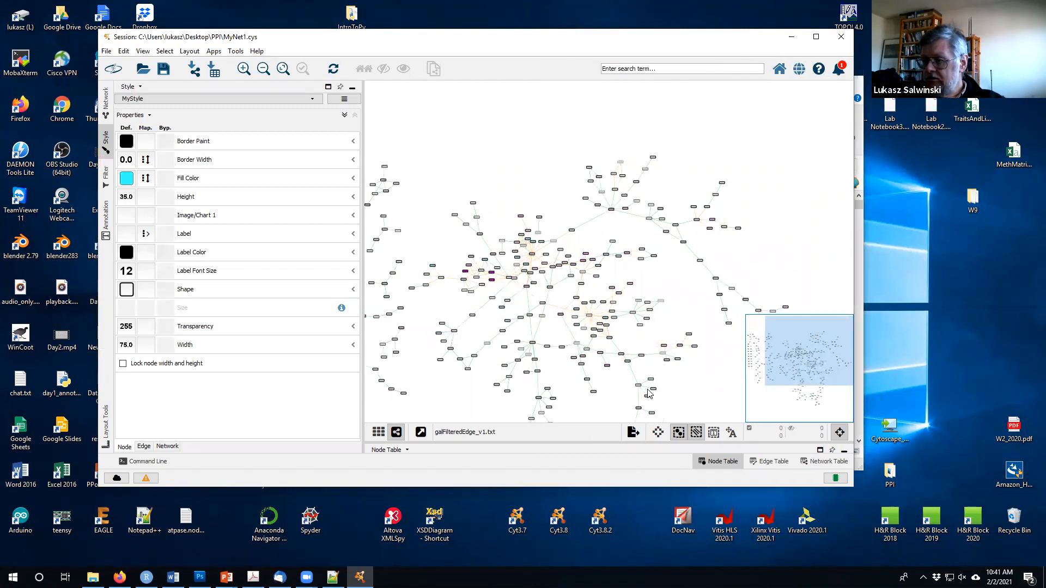
pyautogui.moveTo(528, 271); pyautogui.dragTo(556, 255)
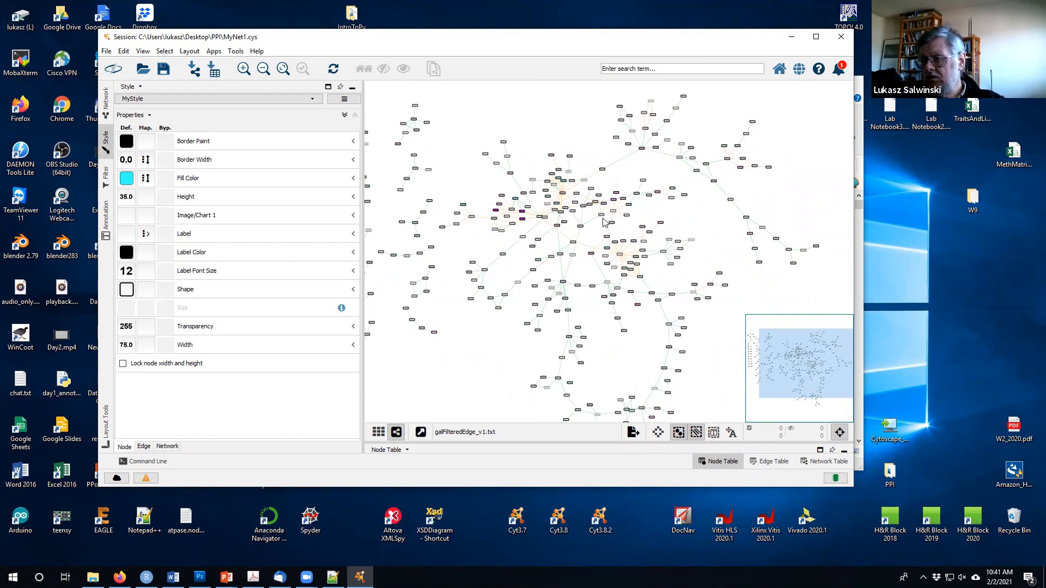
pyautogui.moveTo(533, 443); pyautogui.dragTo(539, 348)
pyautogui.moveTo(633, 449)
pyautogui.mouseDown()
pyautogui.moveTo(700, 448)
pyautogui.moveTo(612, 445)
pyautogui.mouseUp()
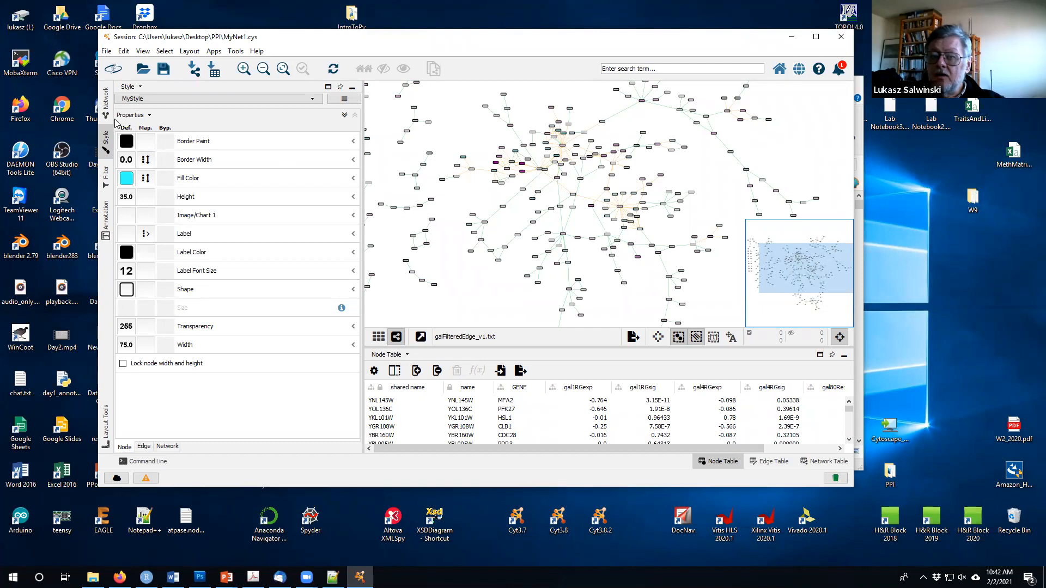
# Show the session's network list and enlarge the Cytoscape window so the whole galFilteredEdge_v1.txt network fits in view.
pyautogui.click(105, 100)
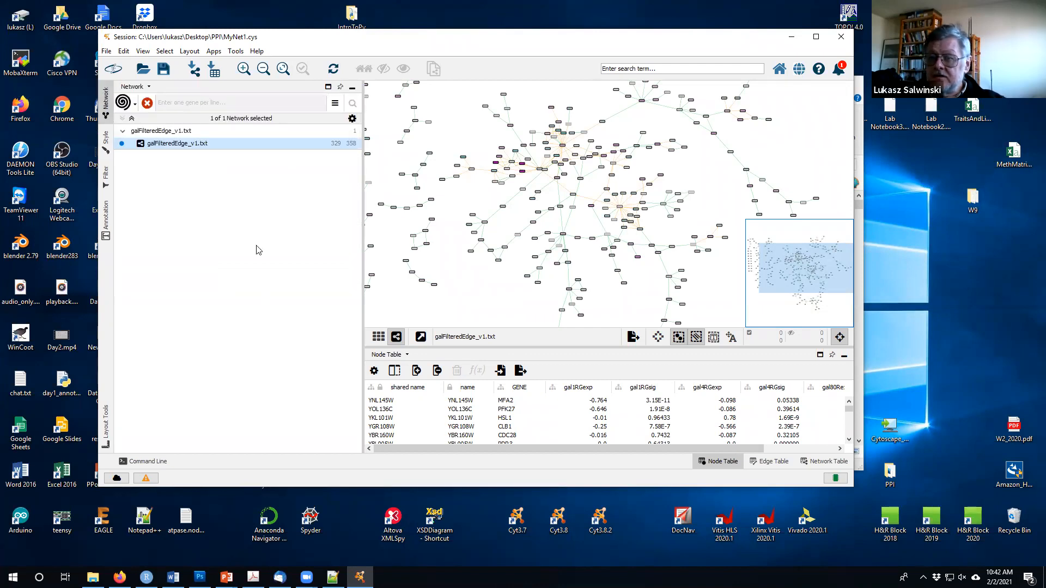
pyautogui.moveTo(577, 37); pyautogui.dragTo(524, 33)
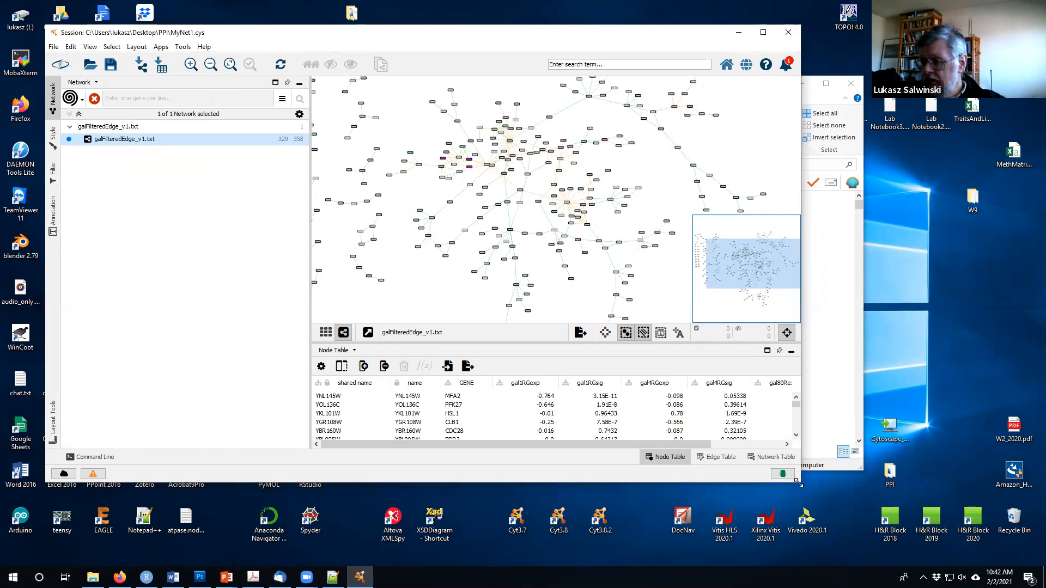
pyautogui.moveTo(798, 482); pyautogui.dragTo(869, 530)
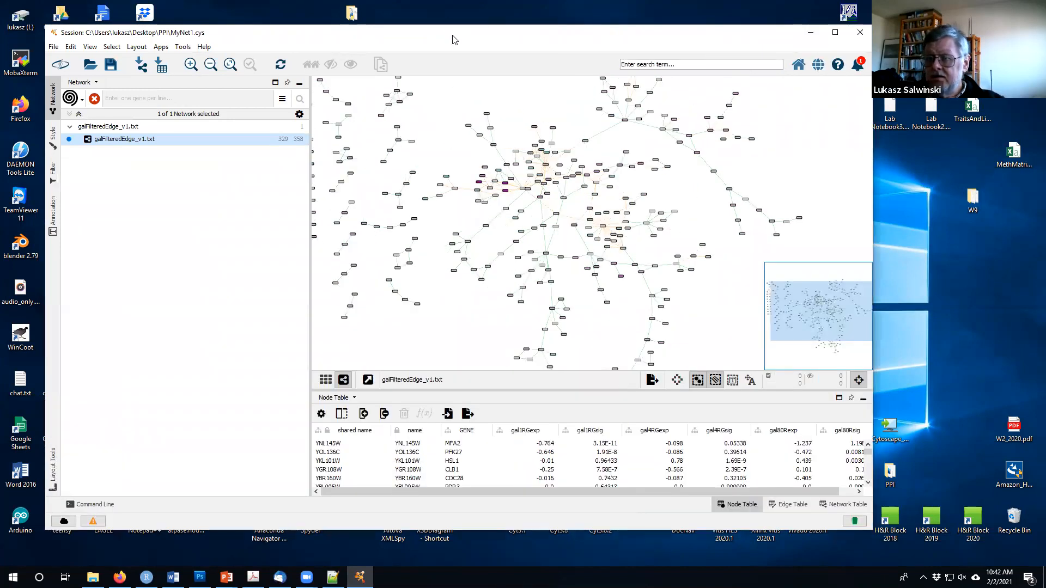
pyautogui.moveTo(452, 39); pyautogui.dragTo(461, 49)
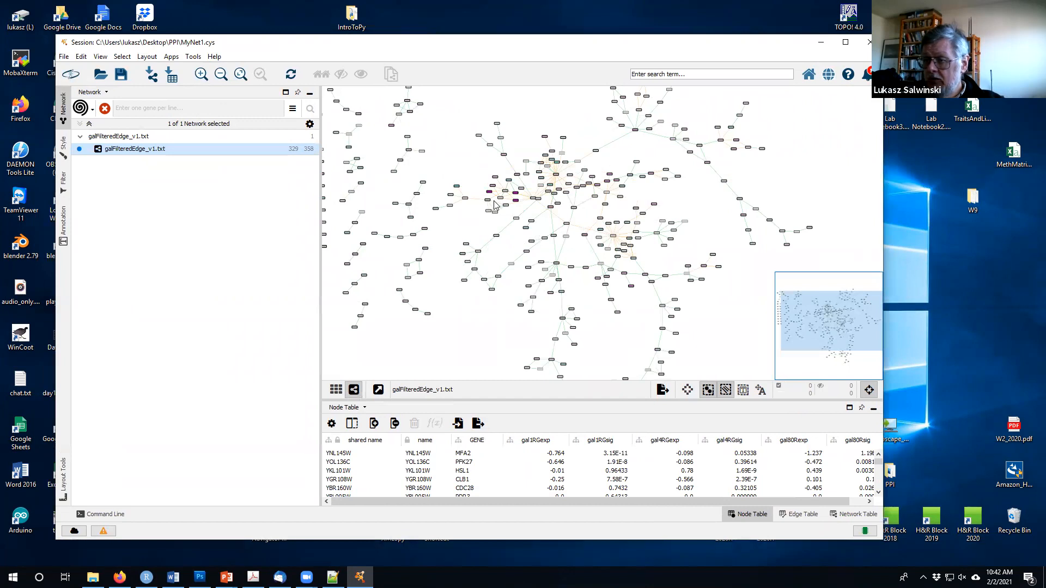
pyautogui.scroll(-4, 531, 187)
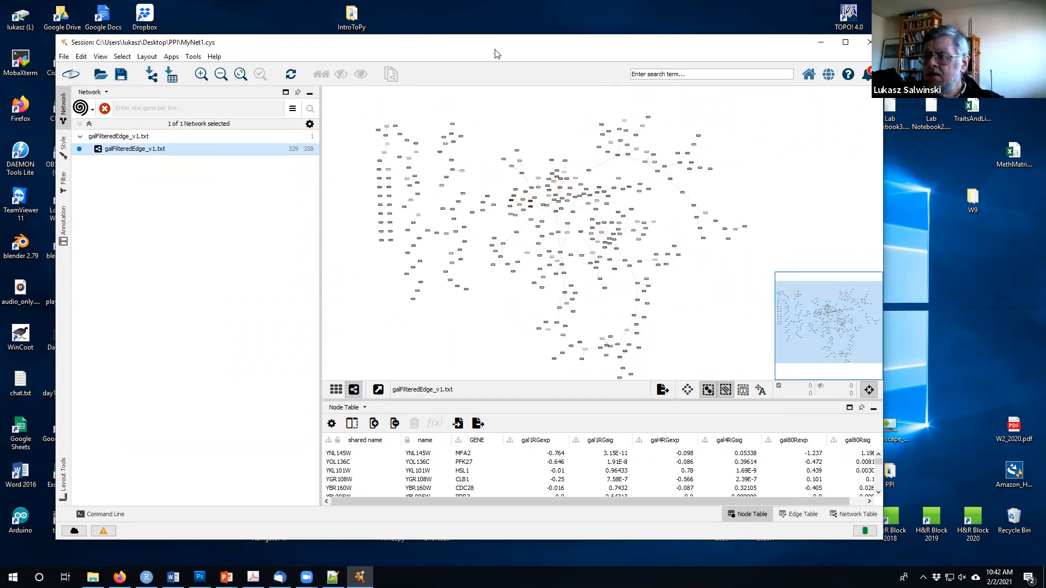
pyautogui.moveTo(490, 44); pyautogui.dragTo(484, 38)
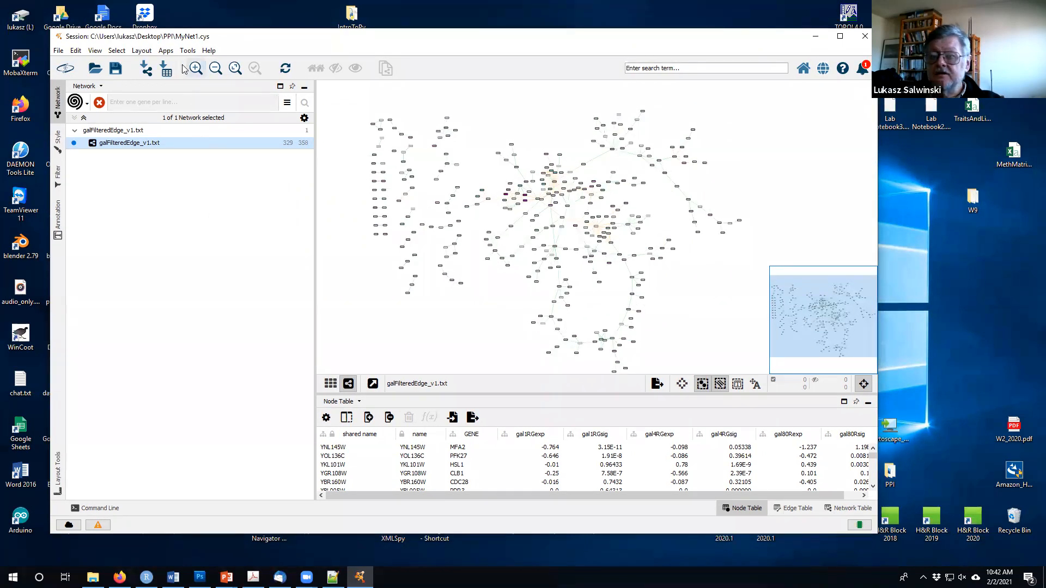
# Open the BiNGO app's settings and place its window so that part of the network stays uncovered.
pyautogui.click(166, 51)
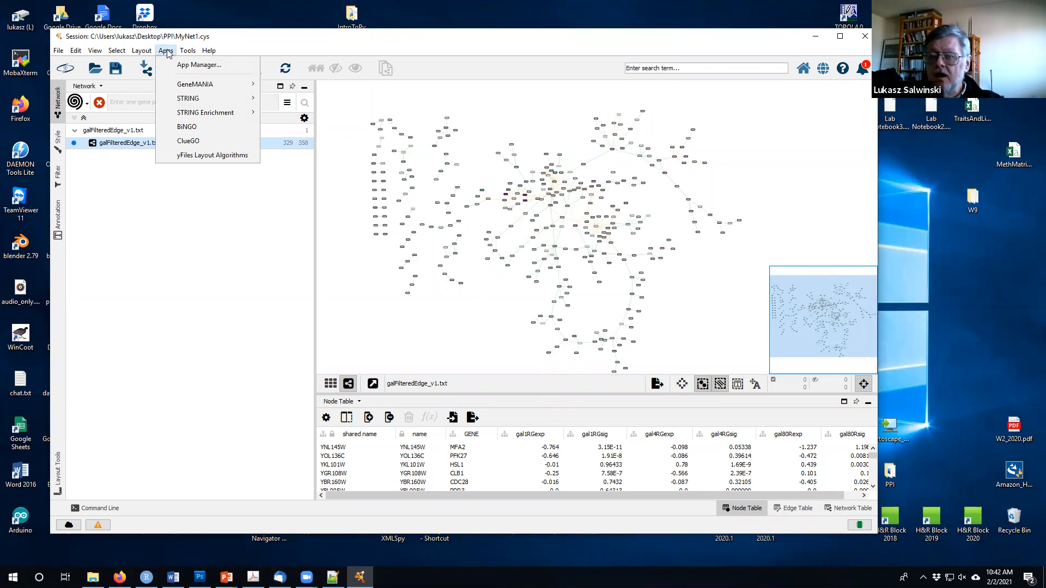
pyautogui.click(192, 128)
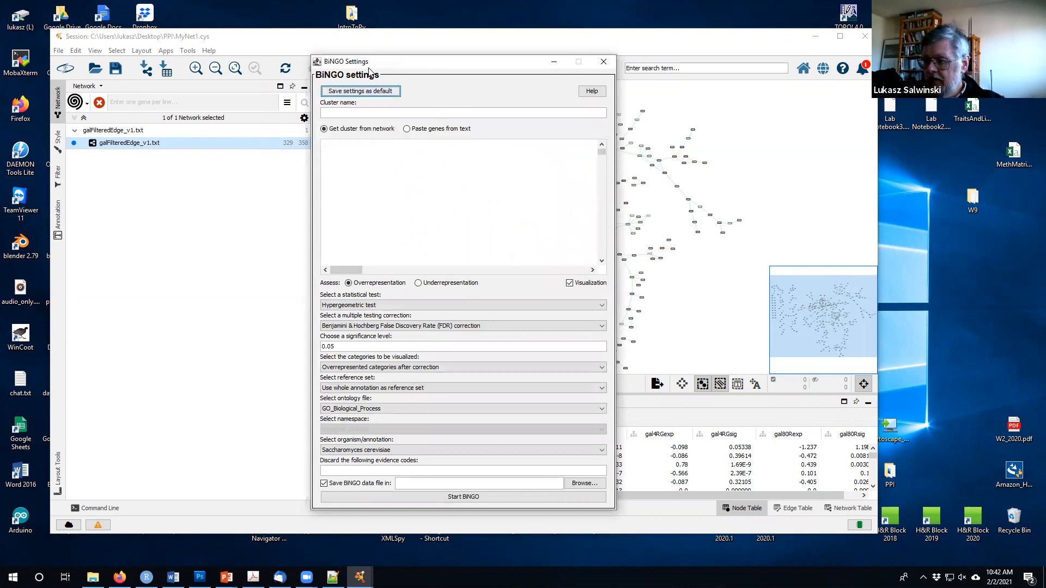
pyautogui.moveTo(369, 70); pyautogui.dragTo(571, 105)
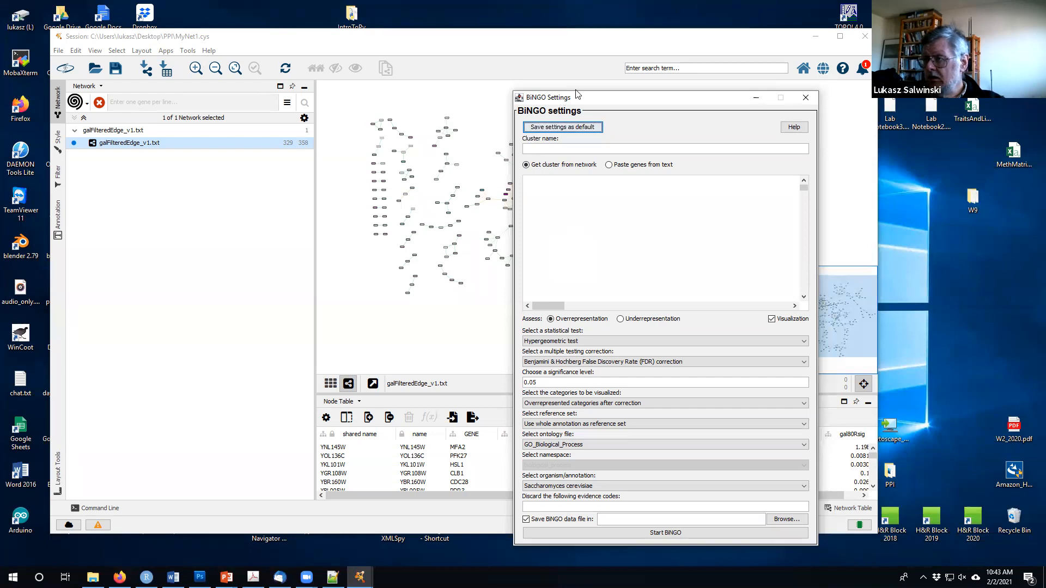
pyautogui.moveTo(577, 94); pyautogui.dragTo(670, 36)
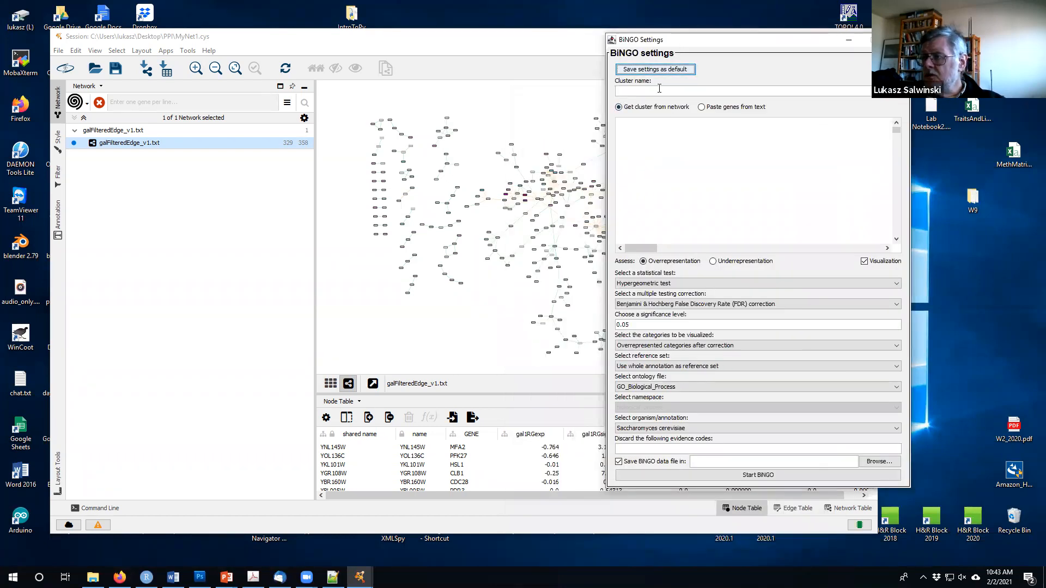
pyautogui.moveTo(671, 43); pyautogui.dragTo(683, 61)
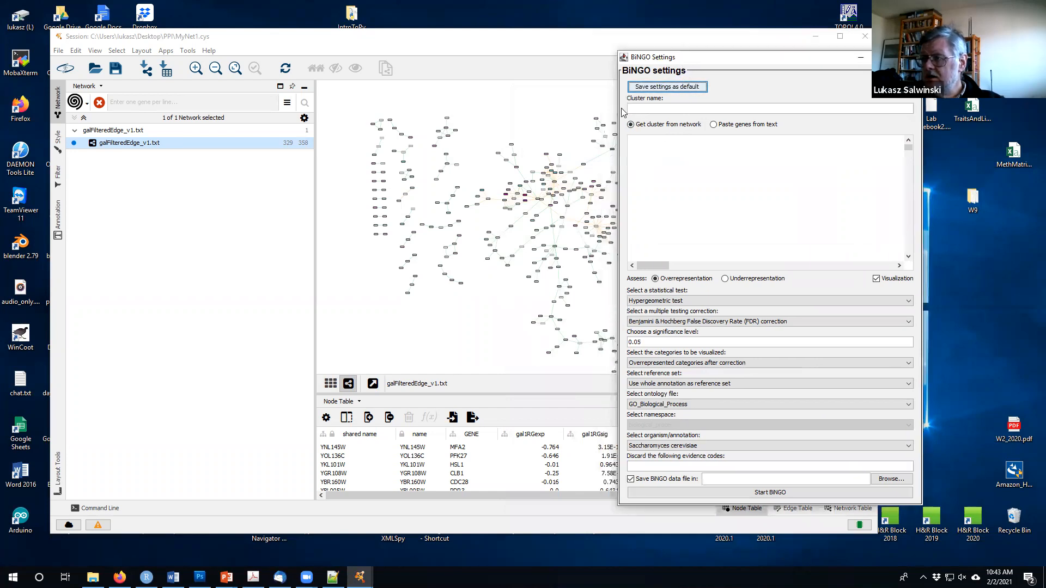
# Name the BiNGO cluster MyBingo1 and select all nodes and edges of the galFilteredEdge_v1.txt network.
pyautogui.click(634, 110)
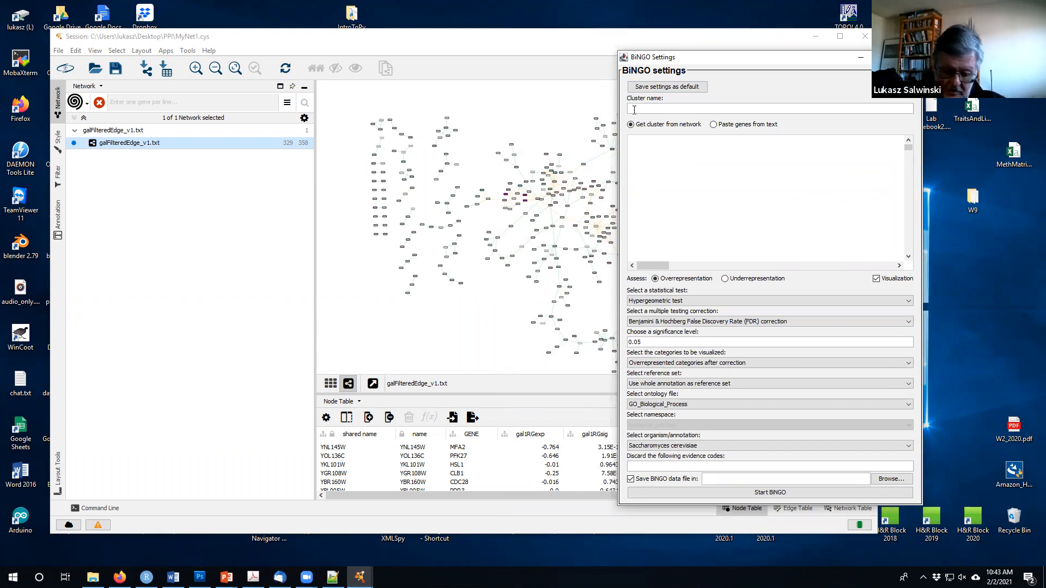
pyautogui.write('MyBingo1')
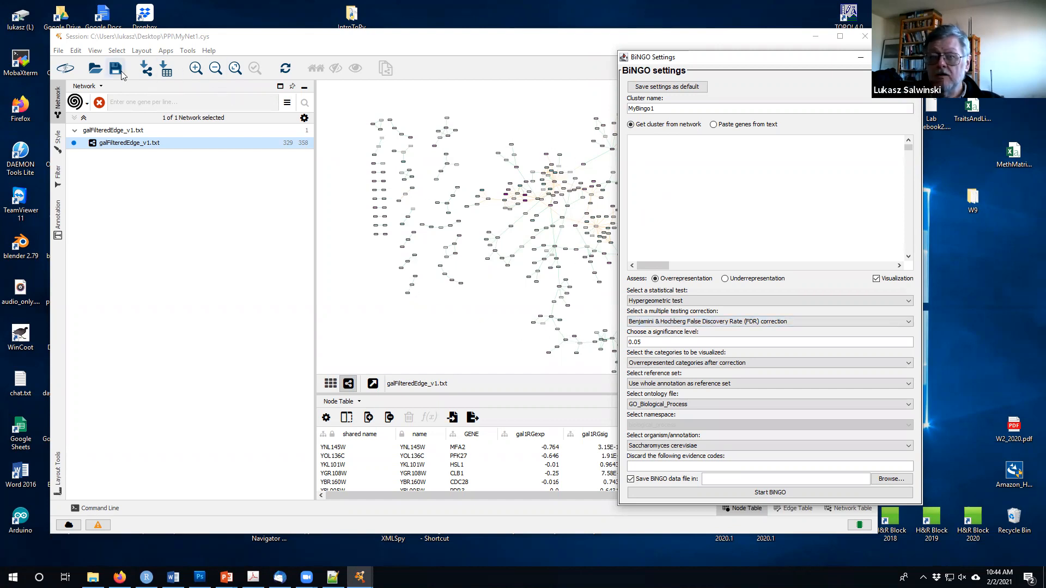
pyautogui.click(76, 51)
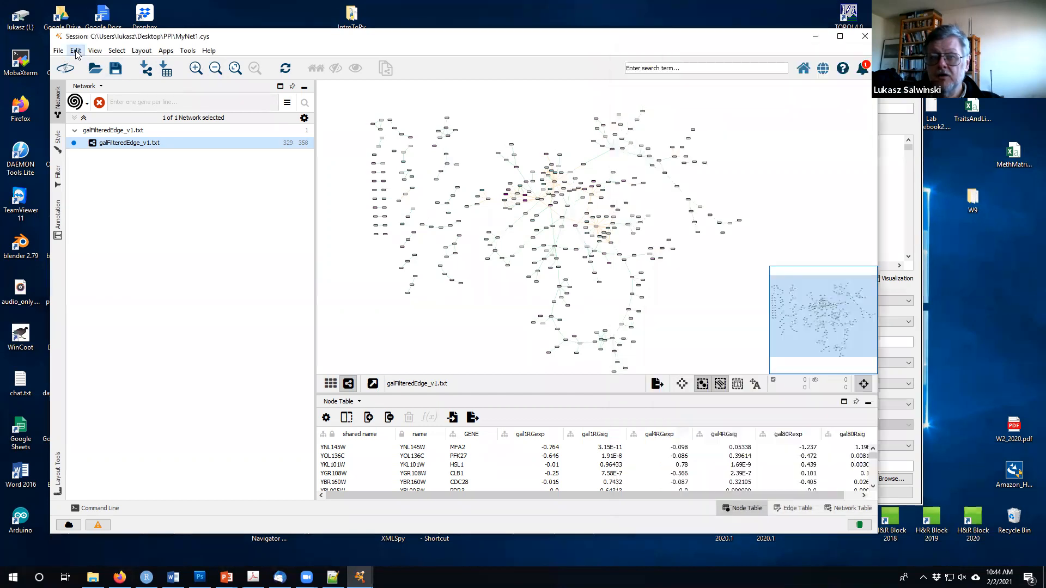
pyautogui.moveTo(112, 52)
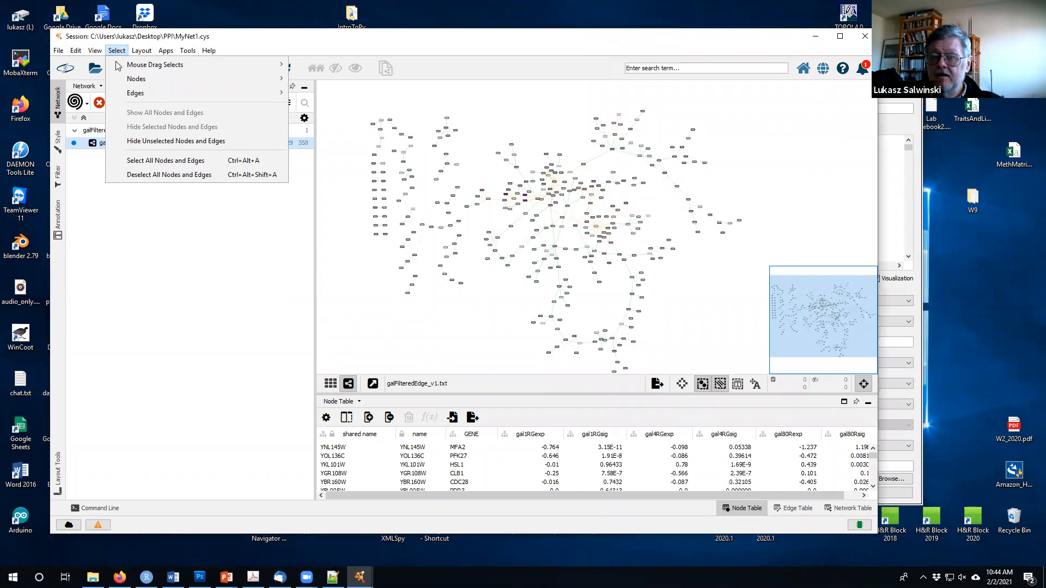
pyautogui.click(171, 161)
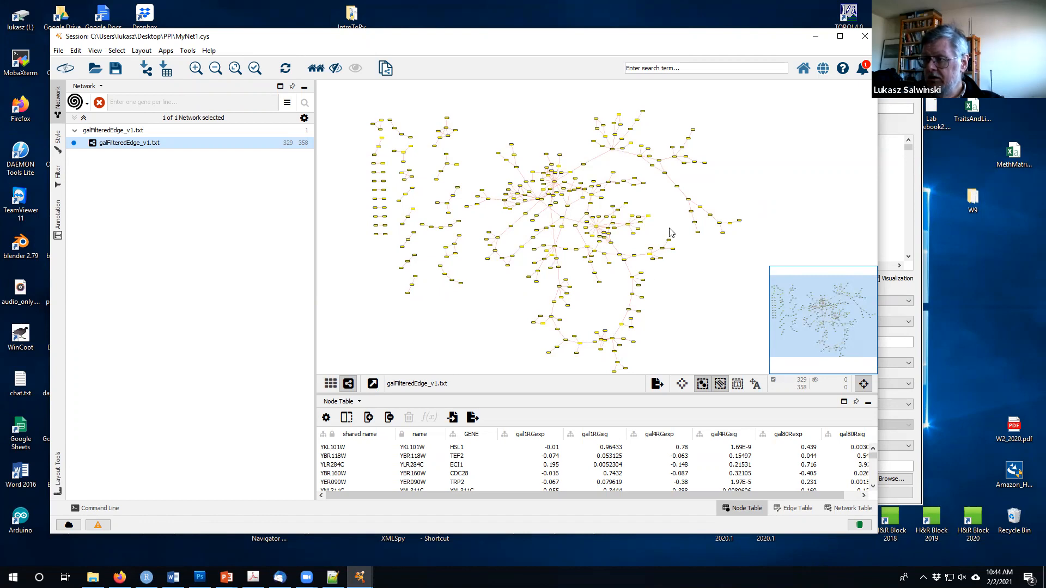
# Return to the BiNGO settings, move their window to uncover most of the network, and set the significance level to 0.01.
pyautogui.click(921, 180)
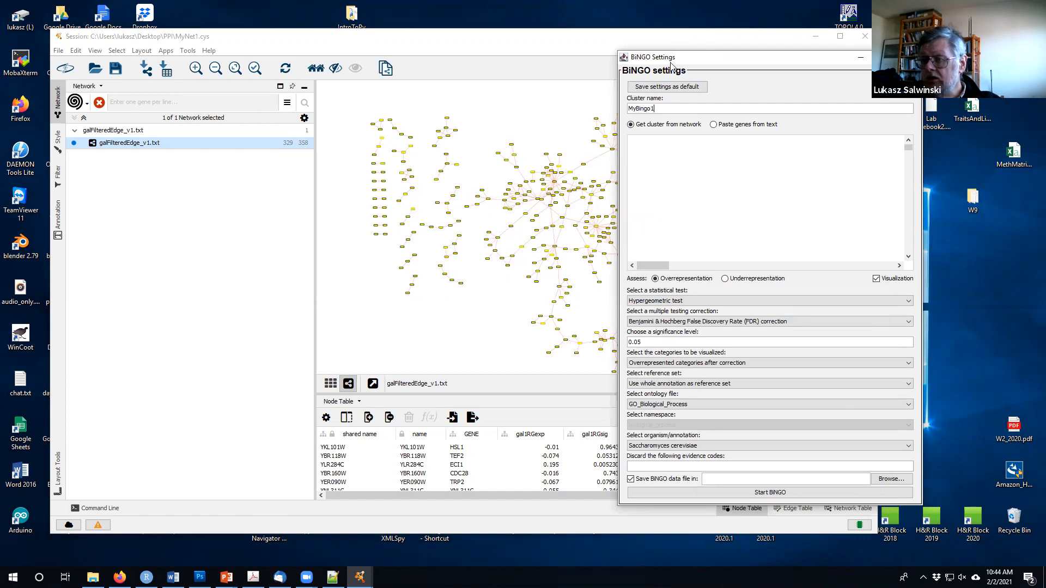
pyautogui.moveTo(671, 63); pyautogui.dragTo(164, 88)
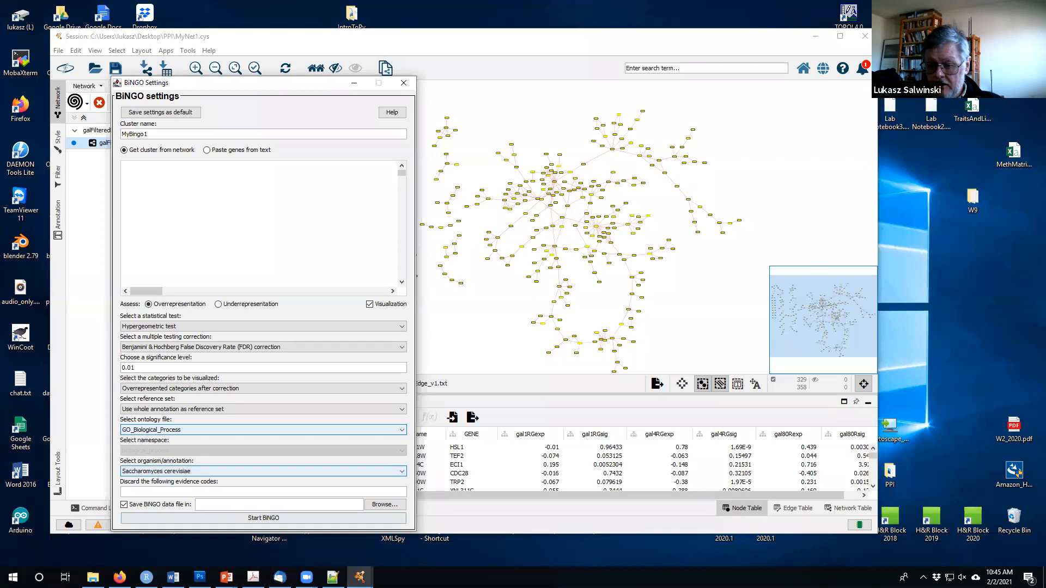
# Shift the Cytoscape window aside and switch to the Firefox browser.
pyautogui.click(120, 577)
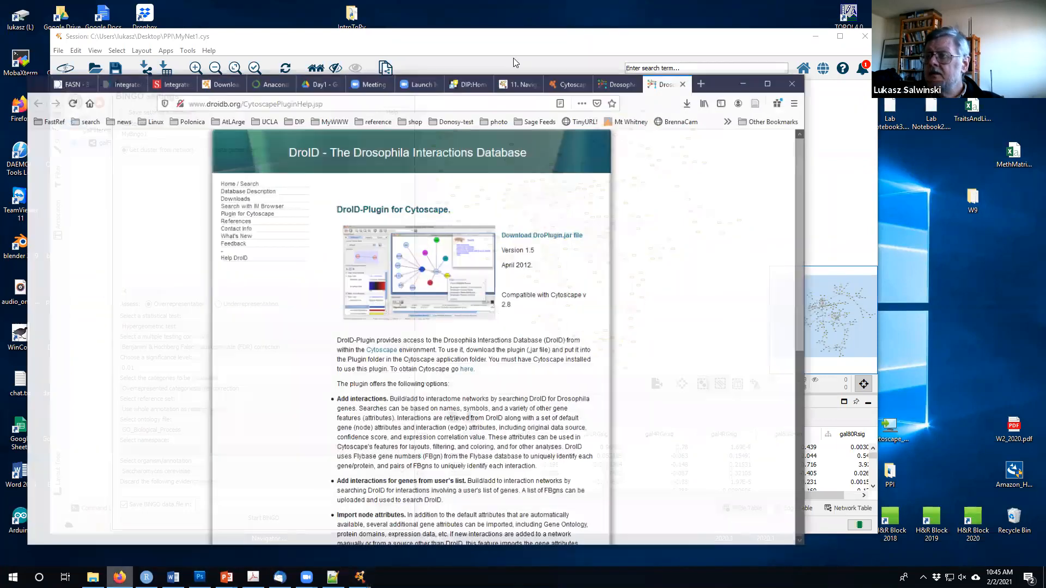
pyautogui.click(578, 35)
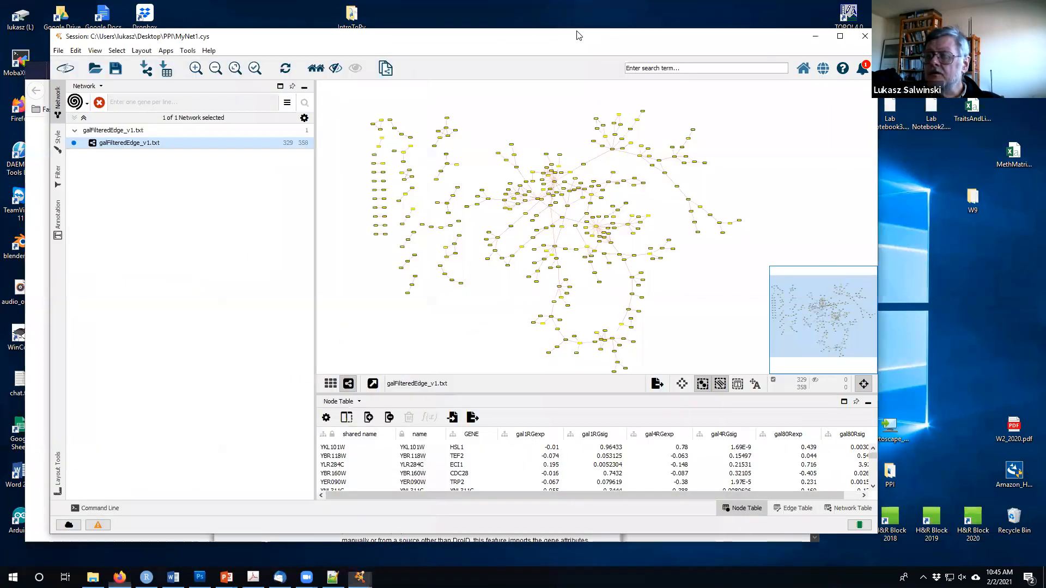
pyautogui.moveTo(578, 35); pyautogui.dragTo(658, 34)
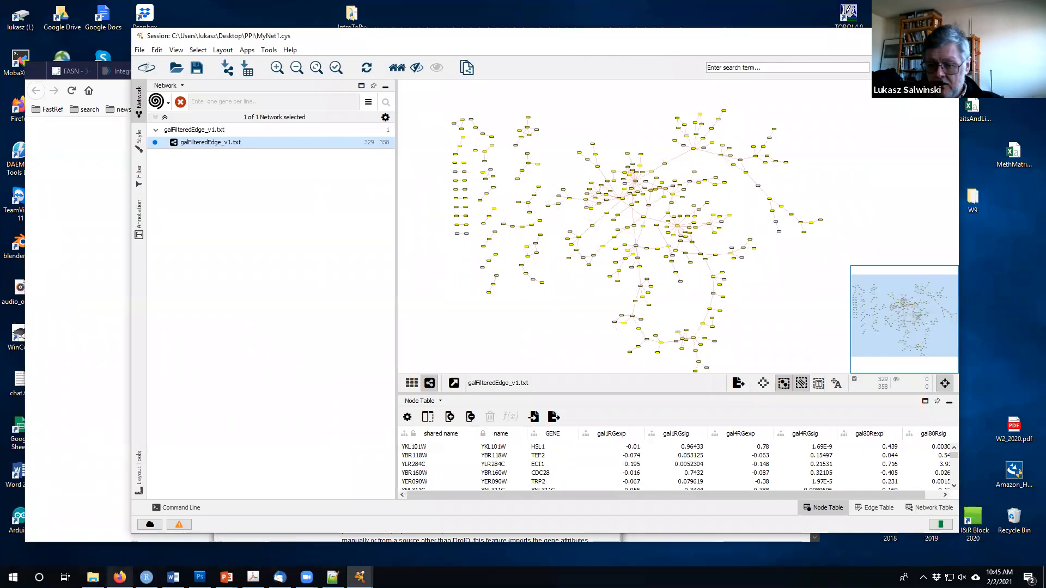
pyautogui.click(119, 577)
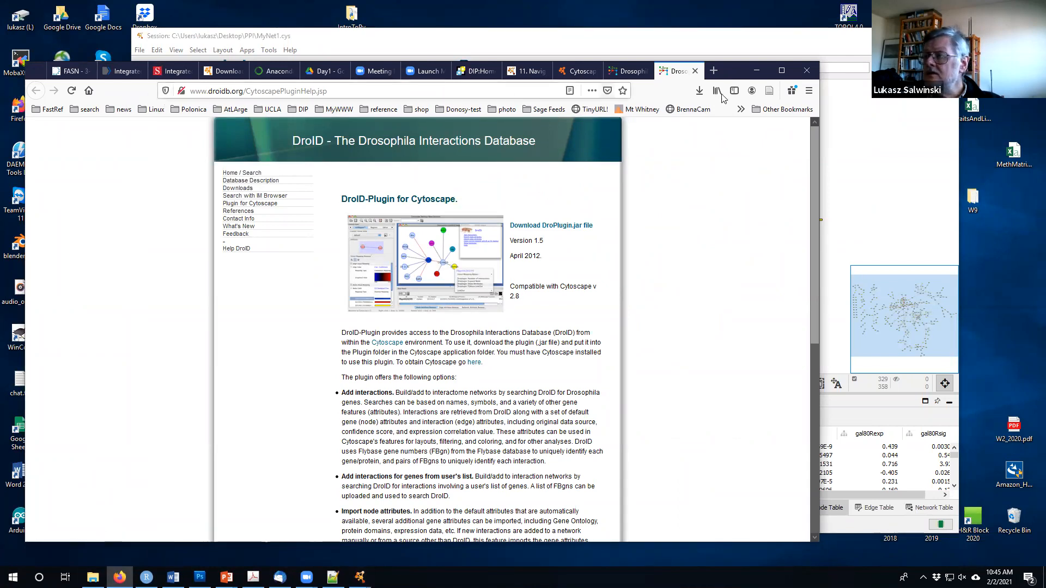
pyautogui.click(72, 75)
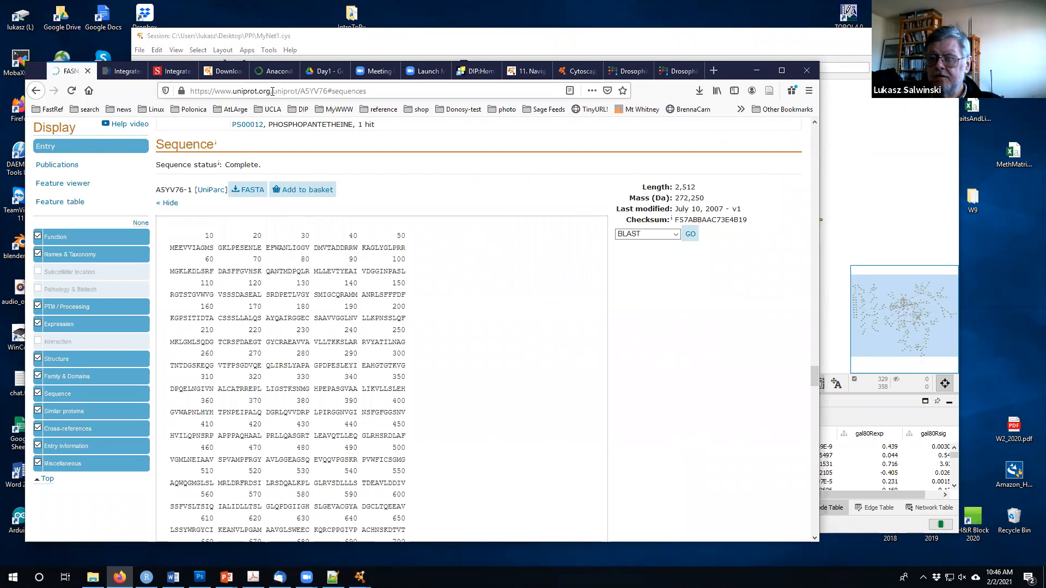
pyautogui.moveTo(269, 92); pyautogui.dragTo(381, 95)
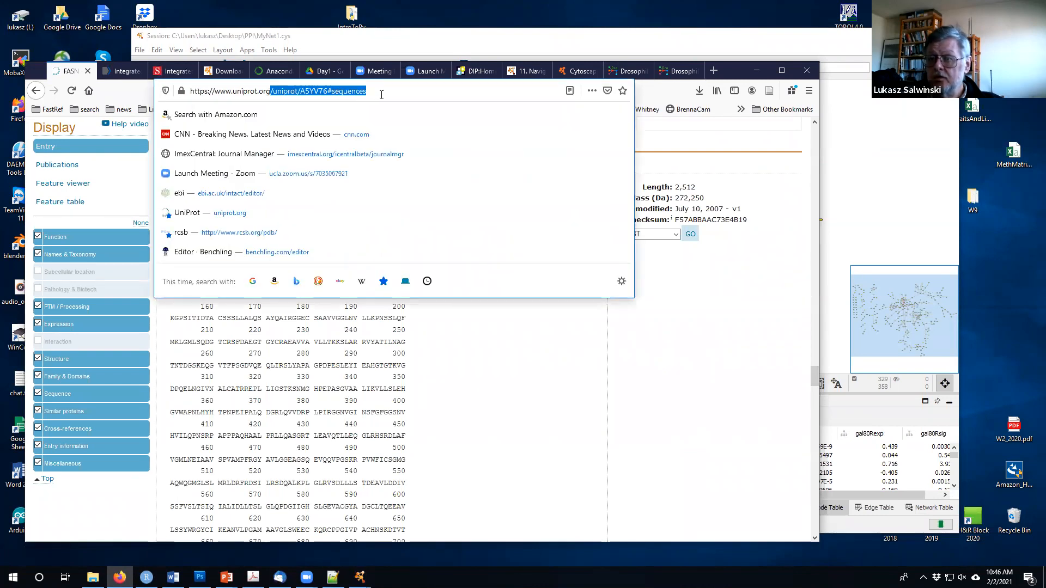
pyautogui.press('BackSpace')
pyautogui.moveTo(256, 91); pyautogui.dragTo(156, 75)
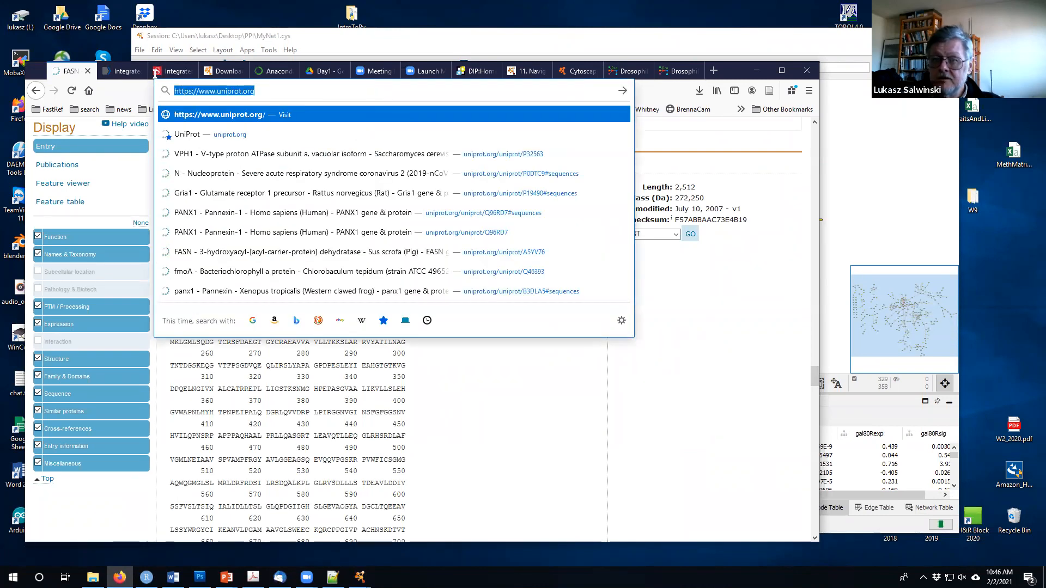
pyautogui.click(969, 521)
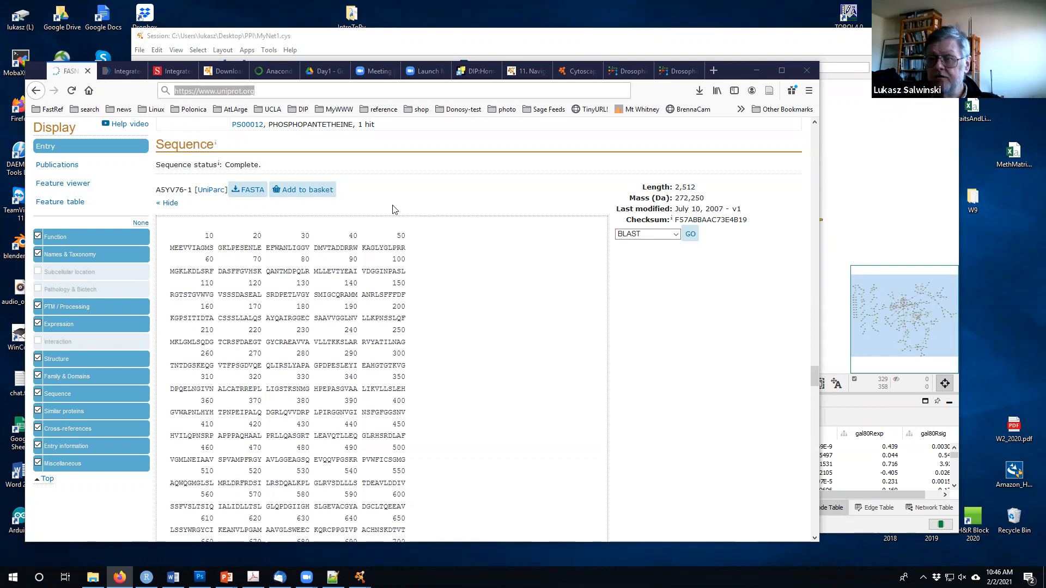
pyautogui.moveTo(738, 74); pyautogui.dragTo(826, 66)
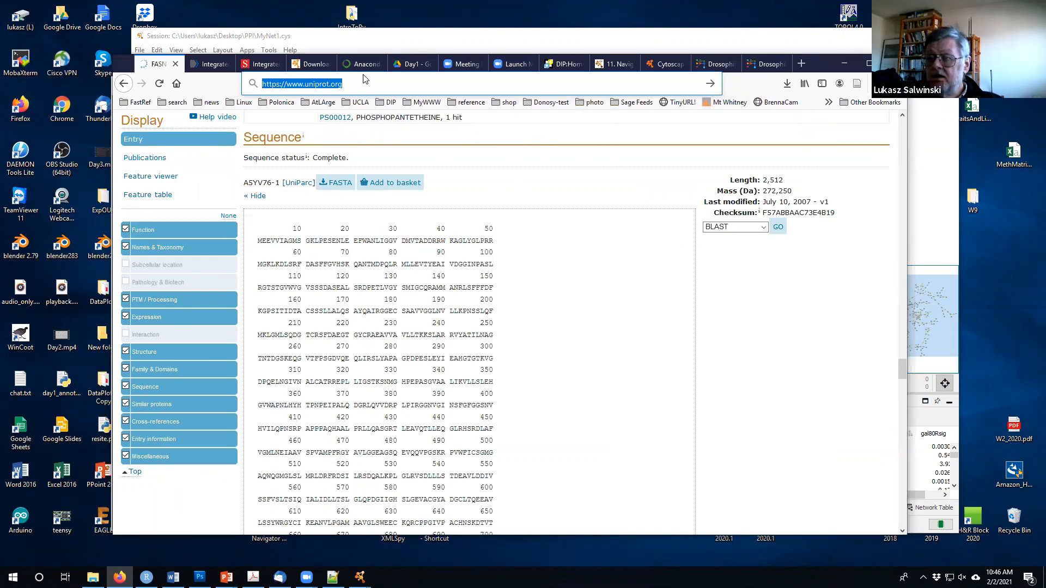
pyautogui.click(312, 158)
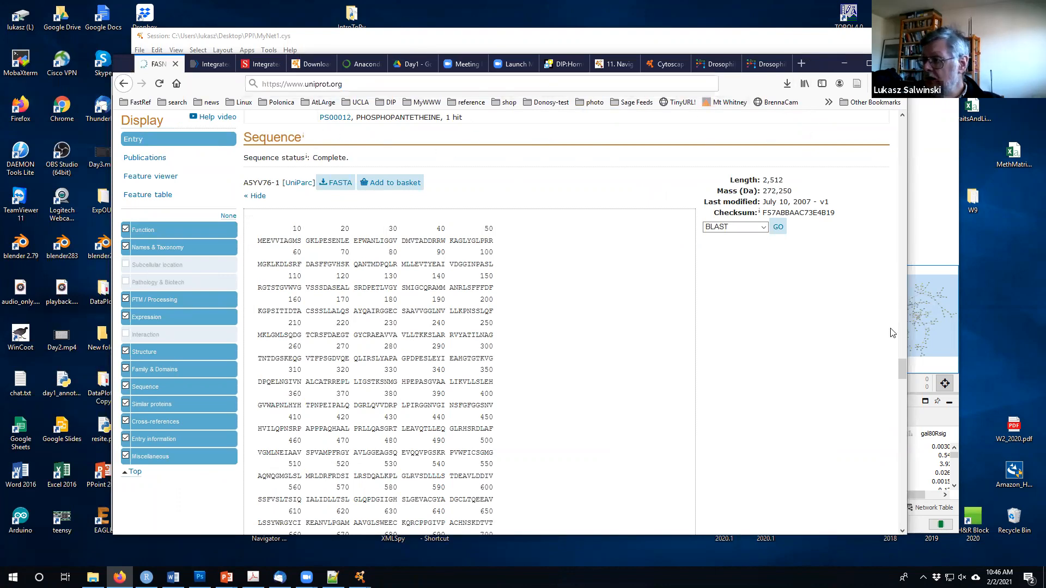
# Search UniProtKB for "gal80 yeast".
pyautogui.moveTo(902, 366); pyautogui.dragTo(902, 121)
pyautogui.click(335, 130)
pyautogui.write('gal80')
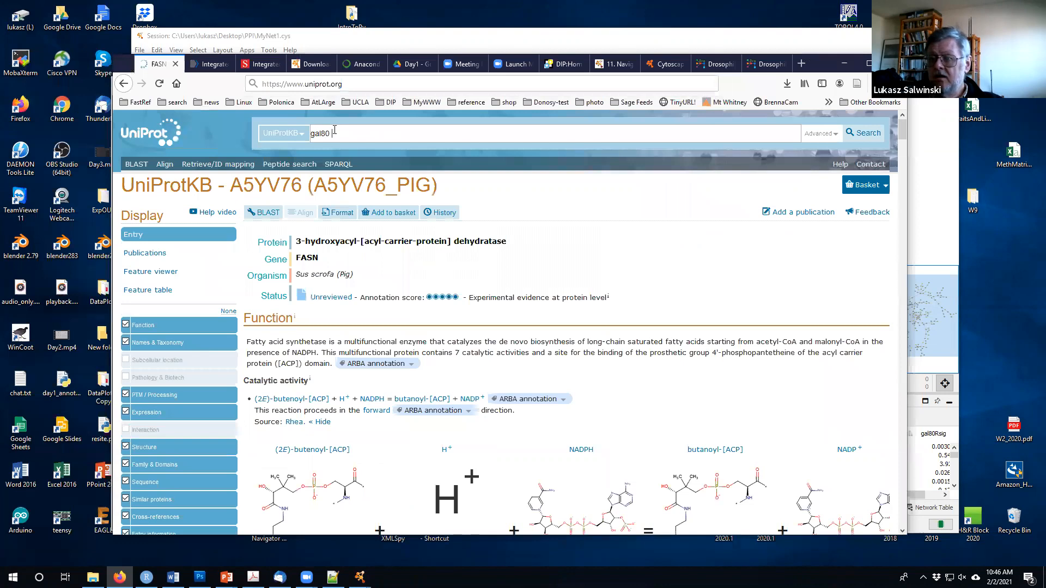
pyautogui.write(' yeast')
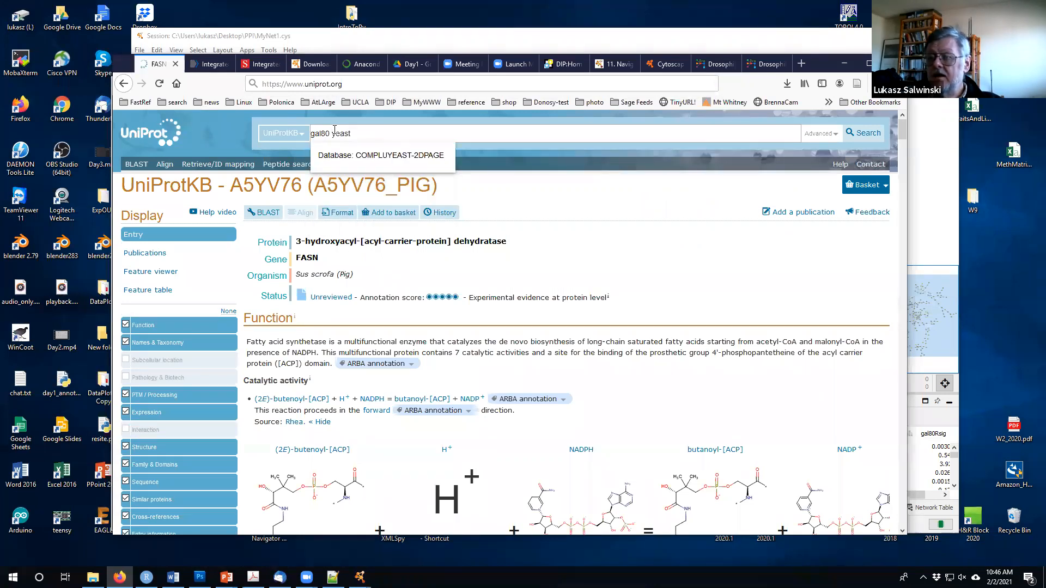
pyautogui.press('Return')
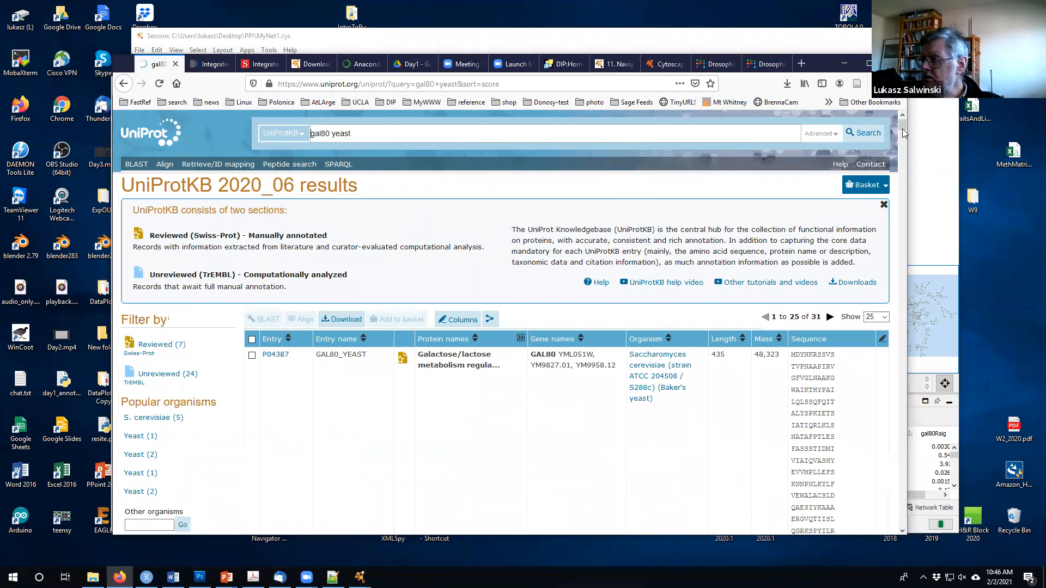
# Open the UniProt entry P04387 (GAL80_YEAST) and examine its GO molecular function and biological process annotations.
pyautogui.scroll(-1, 902, 130)
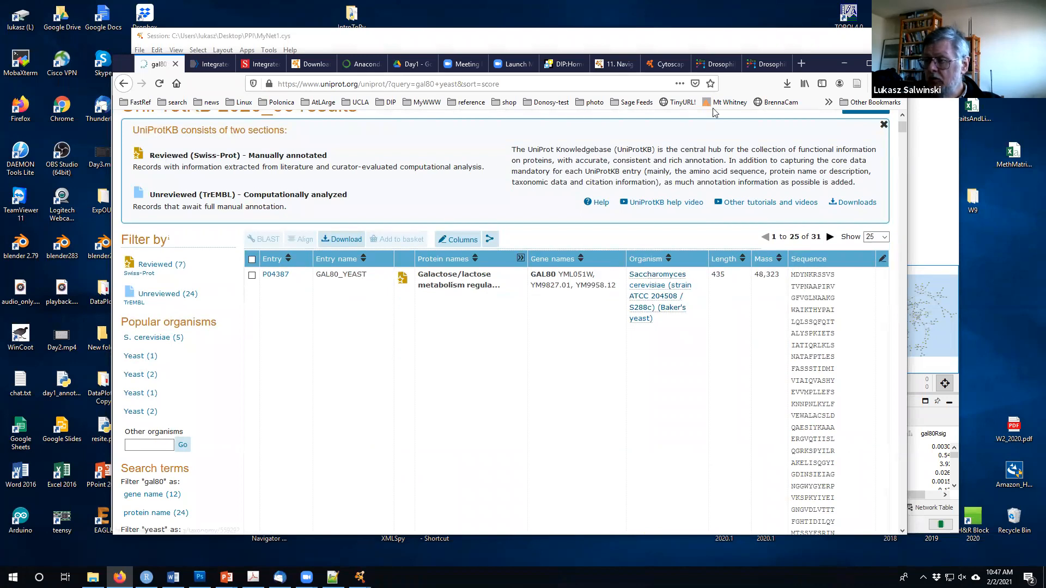
pyautogui.click(815, 39)
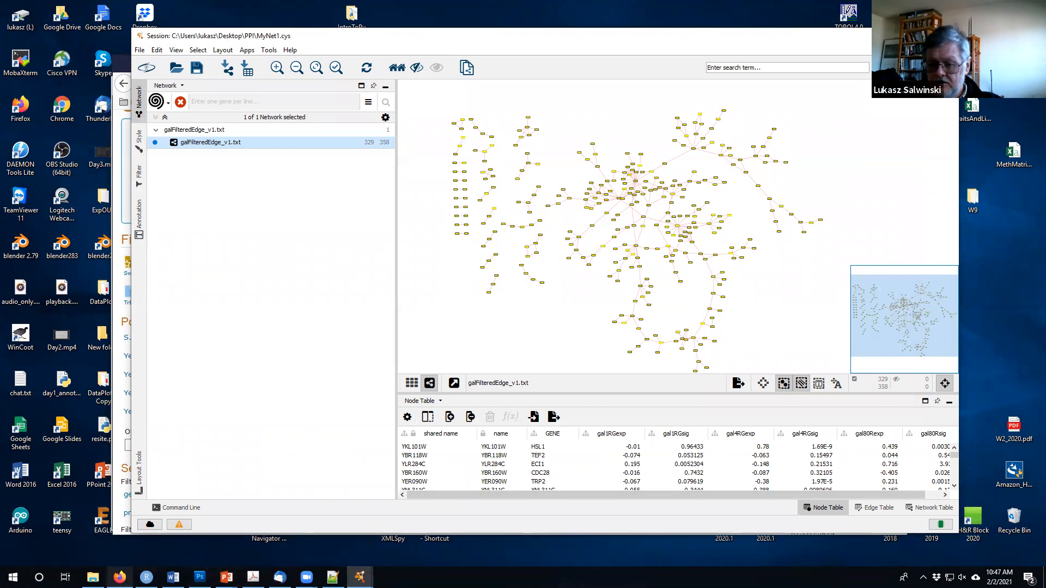
pyautogui.click(119, 577)
pyautogui.click(279, 277)
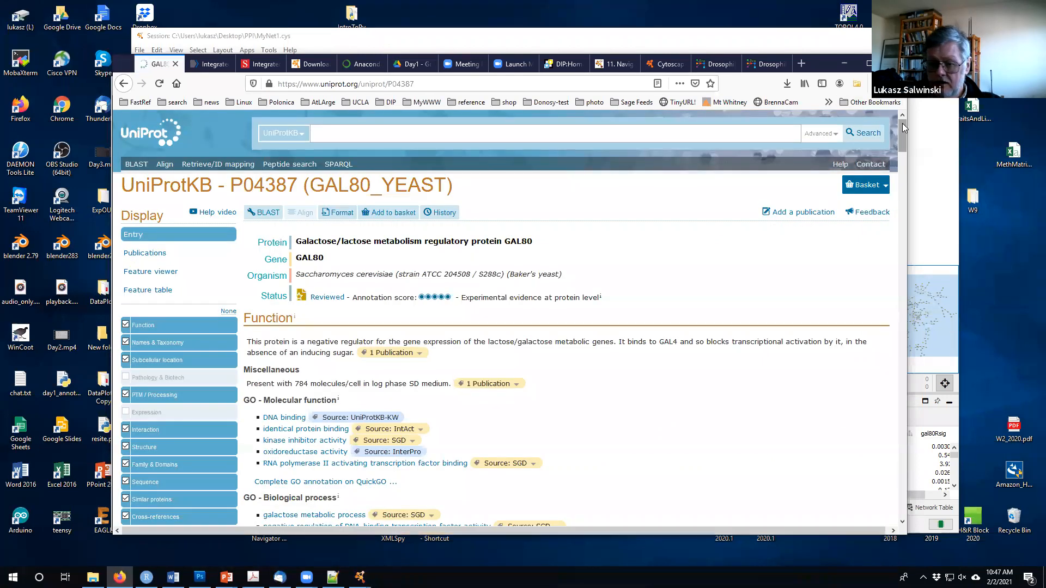
pyautogui.moveTo(902, 123); pyautogui.dragTo(902, 143)
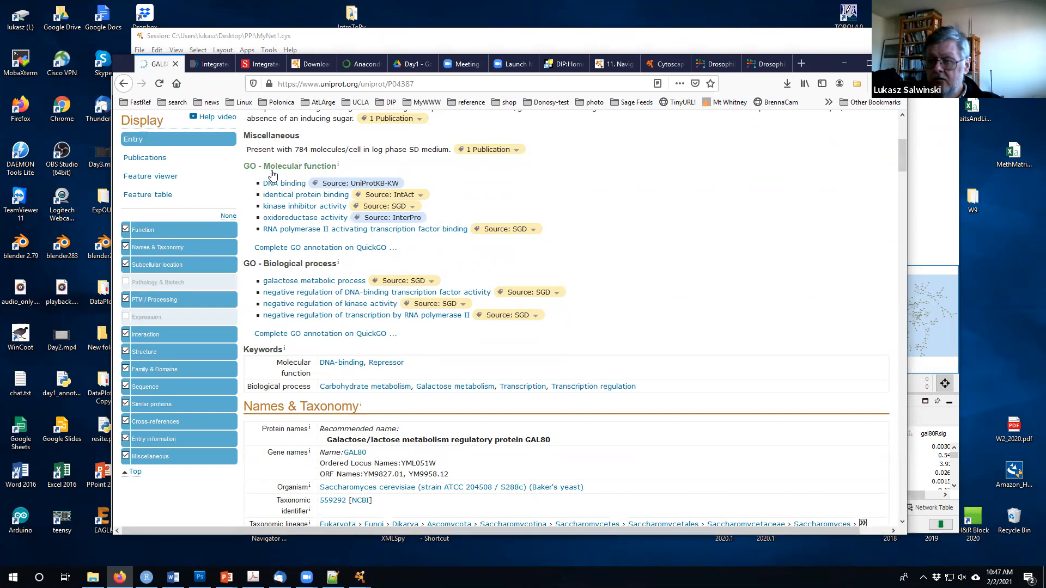
pyautogui.scroll(4, 413, 306)
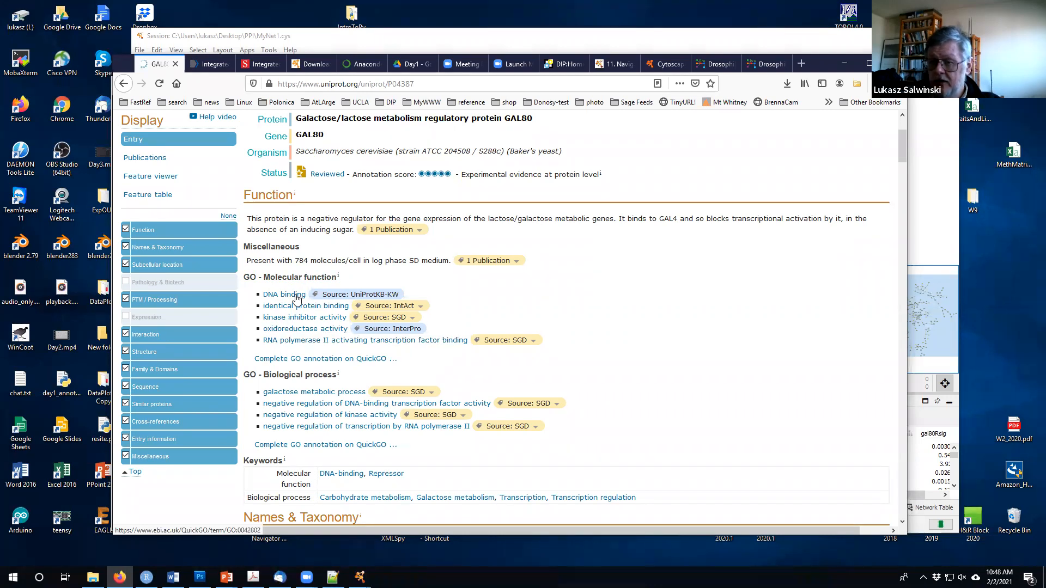
pyautogui.scroll(-2, 288, 298)
pyautogui.scroll(-2, 289, 299)
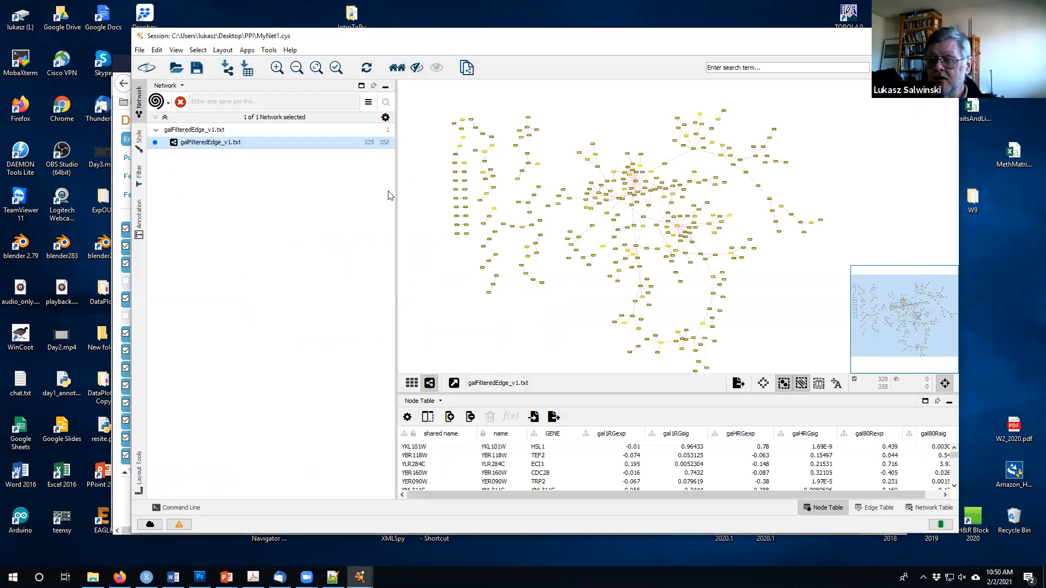
# Switch back to Cytoscape's BiNGO settings and move their window so the whole selected network stays uncovered.
pyautogui.click(336, 36)
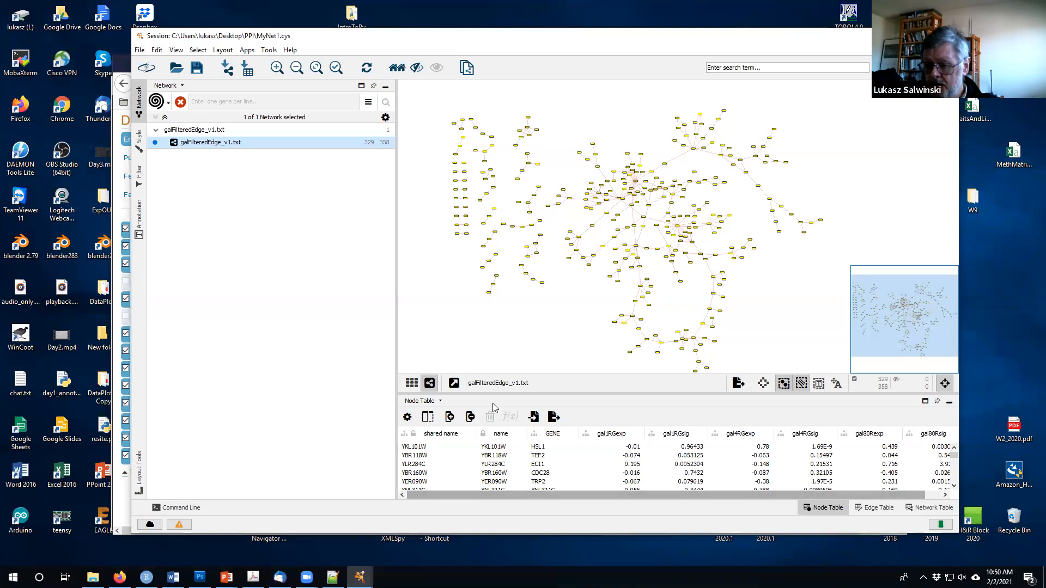
pyautogui.moveTo(364, 571)
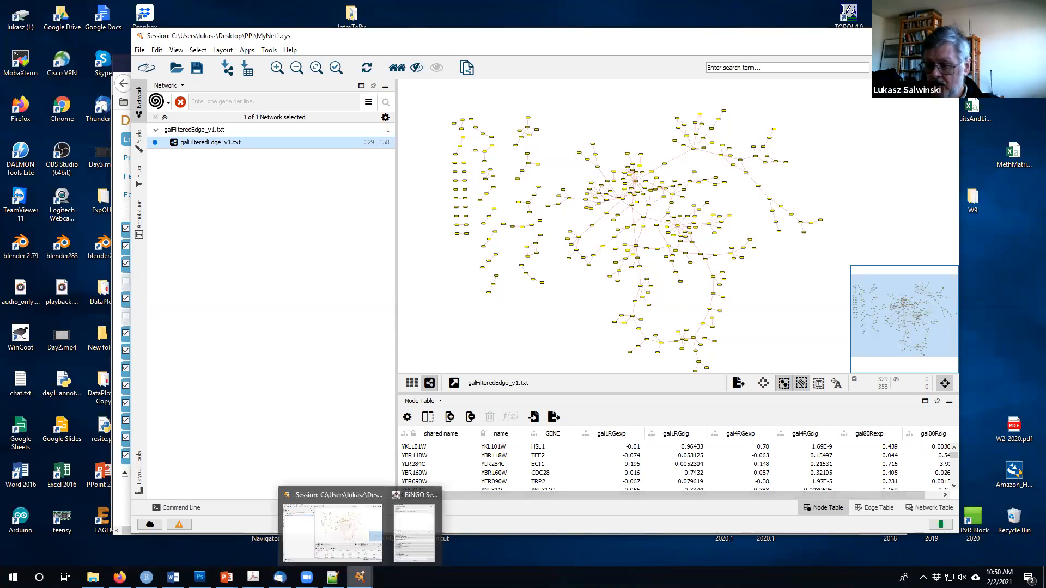
pyautogui.click(408, 538)
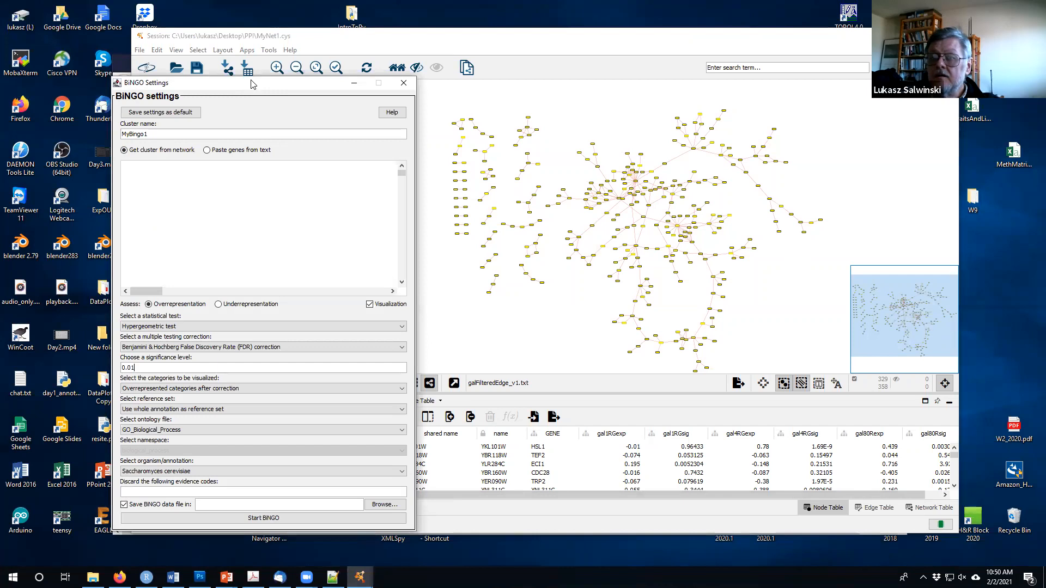
pyautogui.moveTo(251, 84); pyautogui.dragTo(227, 40)
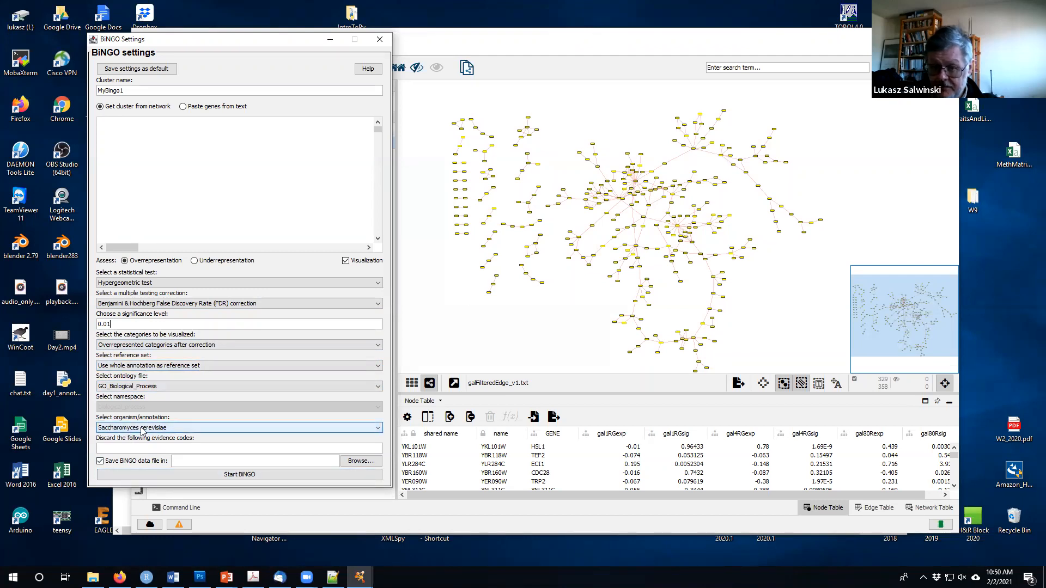
# Turn off saving the BiNGO data file and run the BiNGO analysis on the selected network.
pyautogui.click(224, 476)
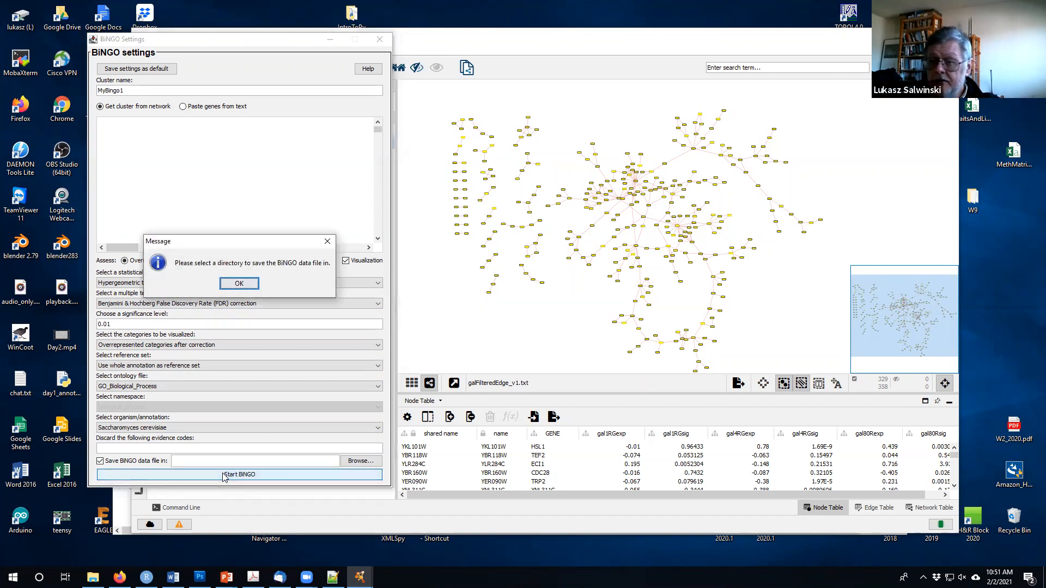
pyautogui.click(238, 284)
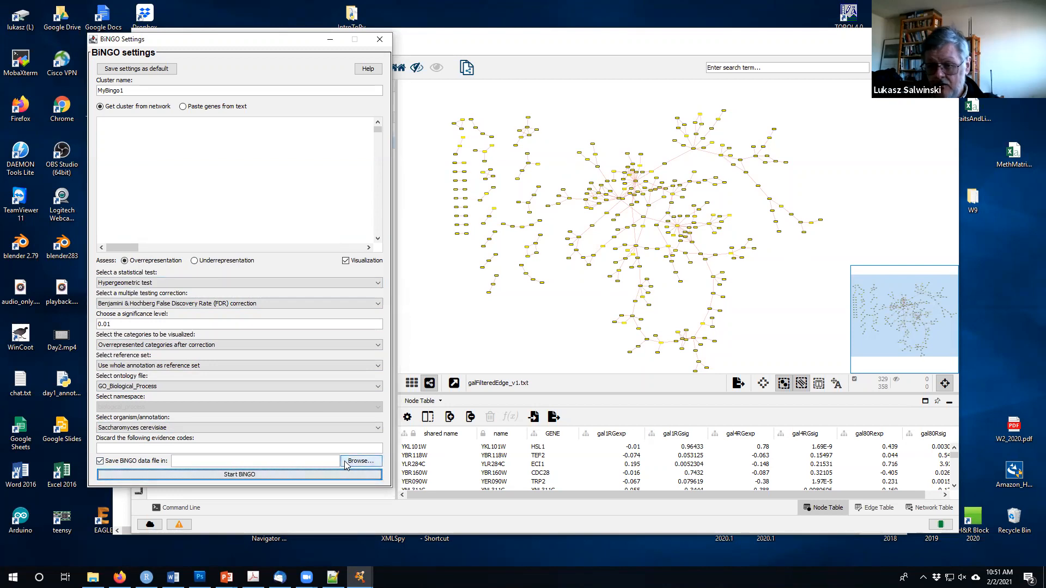
pyautogui.click(100, 461)
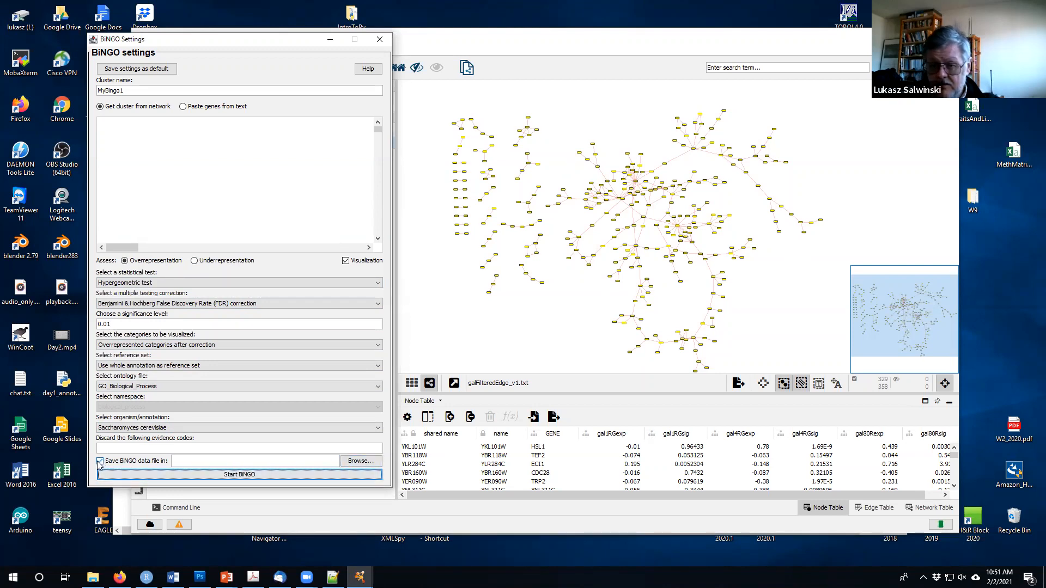
pyautogui.click(100, 462)
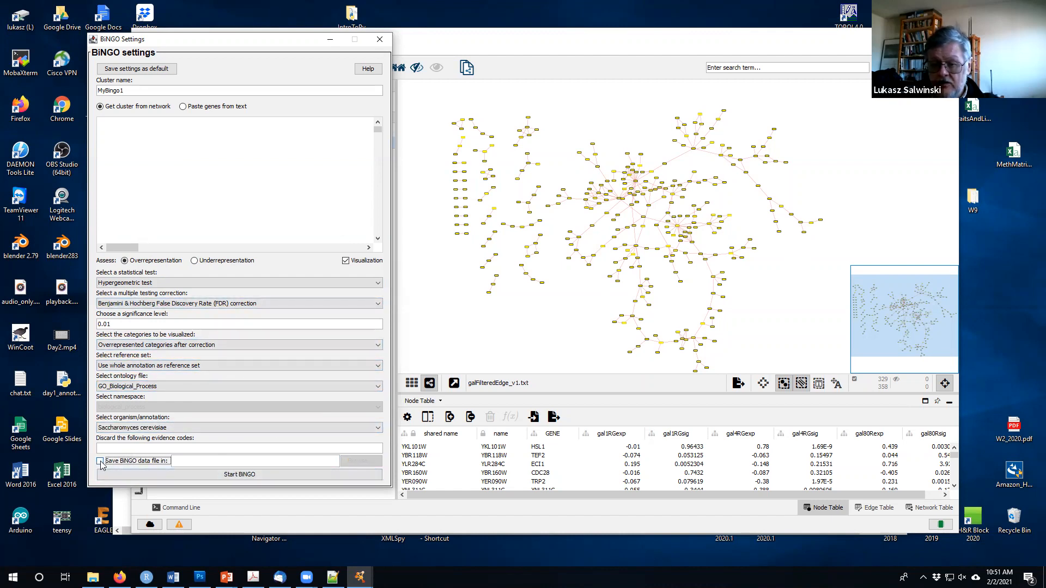
pyautogui.click(241, 475)
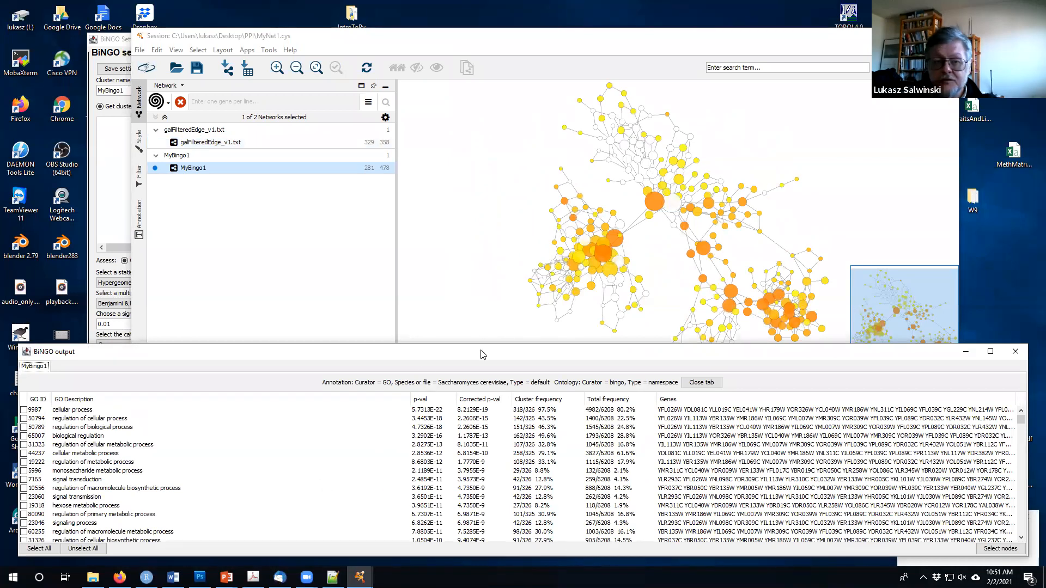
# Move the BiNGO output window clear of the network view and compare the galFilteredEdge_v1.txt network with MyBingo1.
pyautogui.moveTo(509, 352); pyautogui.dragTo(12, 254)
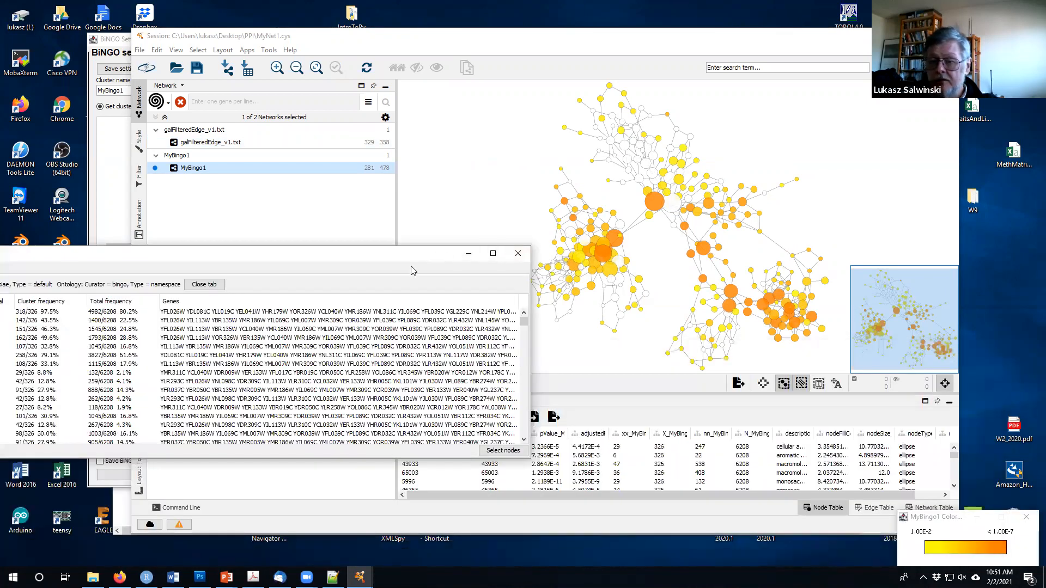
pyautogui.moveTo(413, 271); pyautogui.dragTo(1, 355)
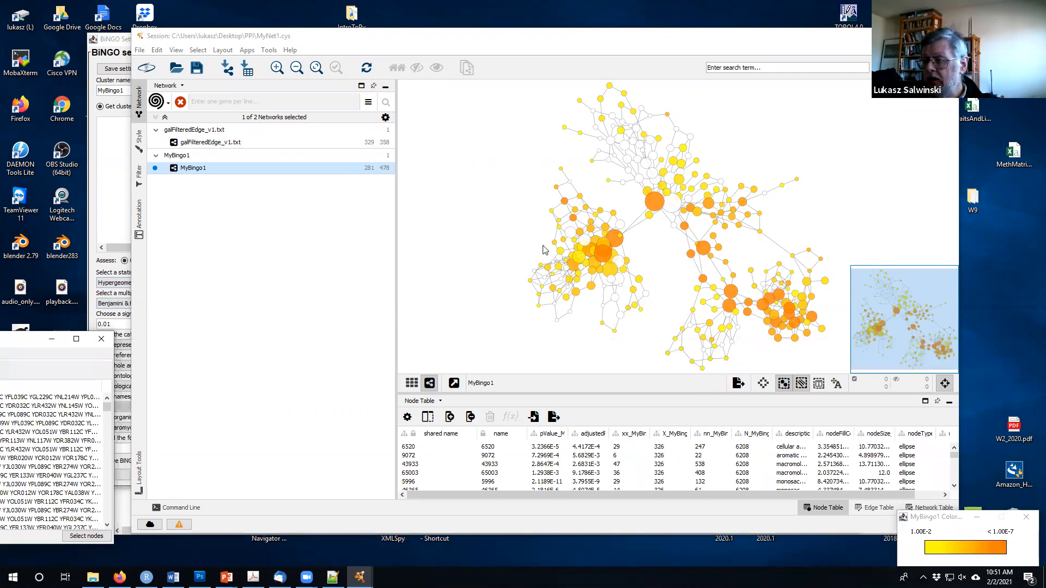
pyautogui.click(200, 131)
pyautogui.click(209, 143)
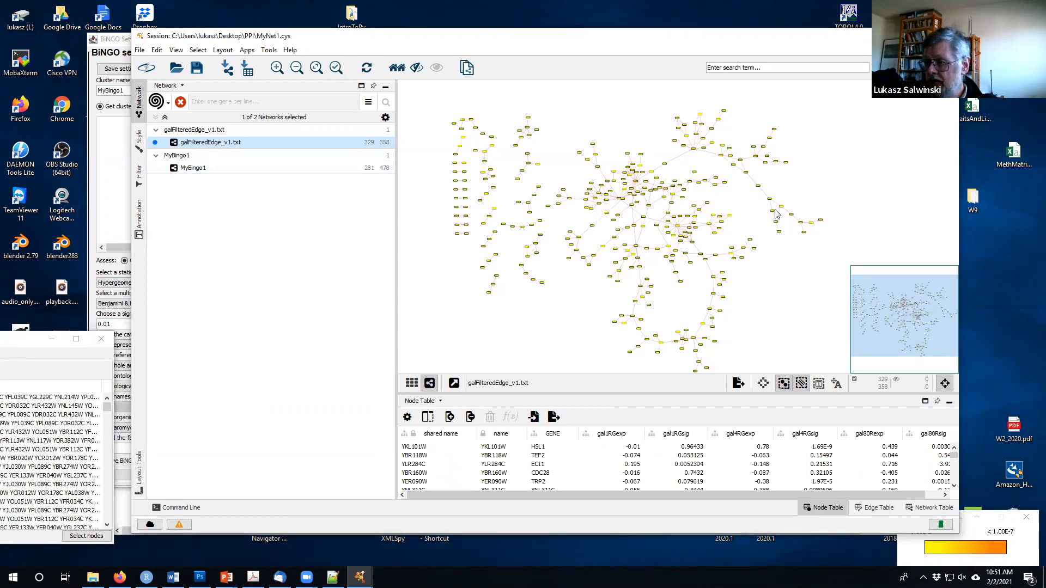
pyautogui.click(184, 156)
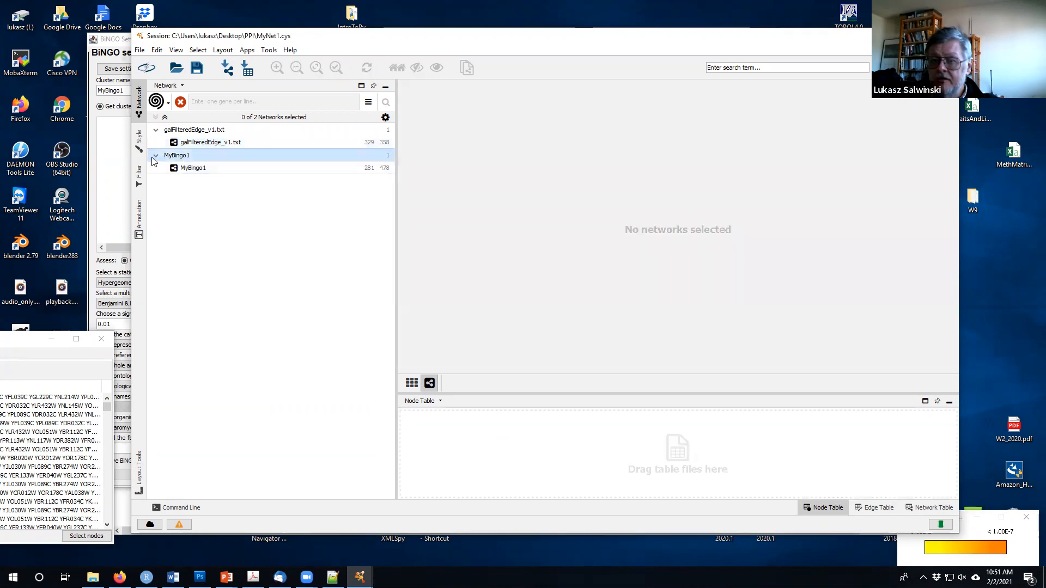
pyautogui.click(189, 169)
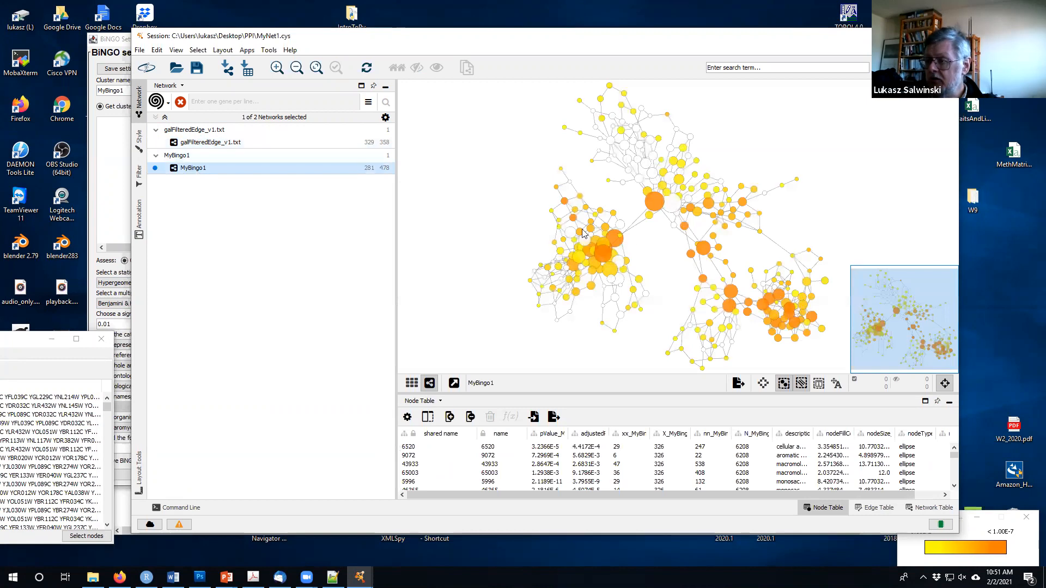
# Go back to the galFilteredEdge_v1.txt network and examine its styled nodes and edges at close range.
pyautogui.moveTo(553, 212); pyautogui.dragTo(569, 228)
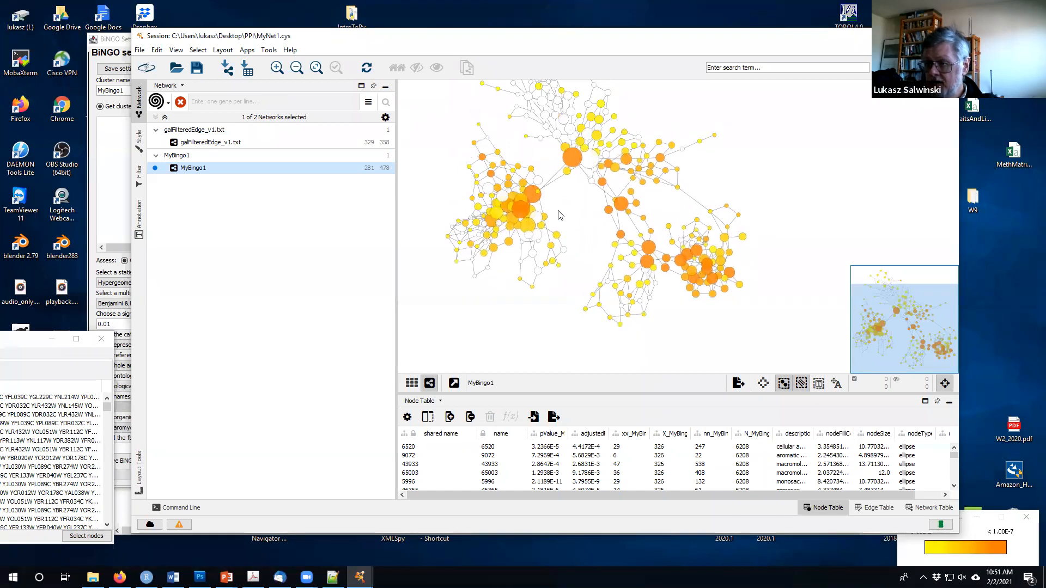
pyautogui.click(201, 143)
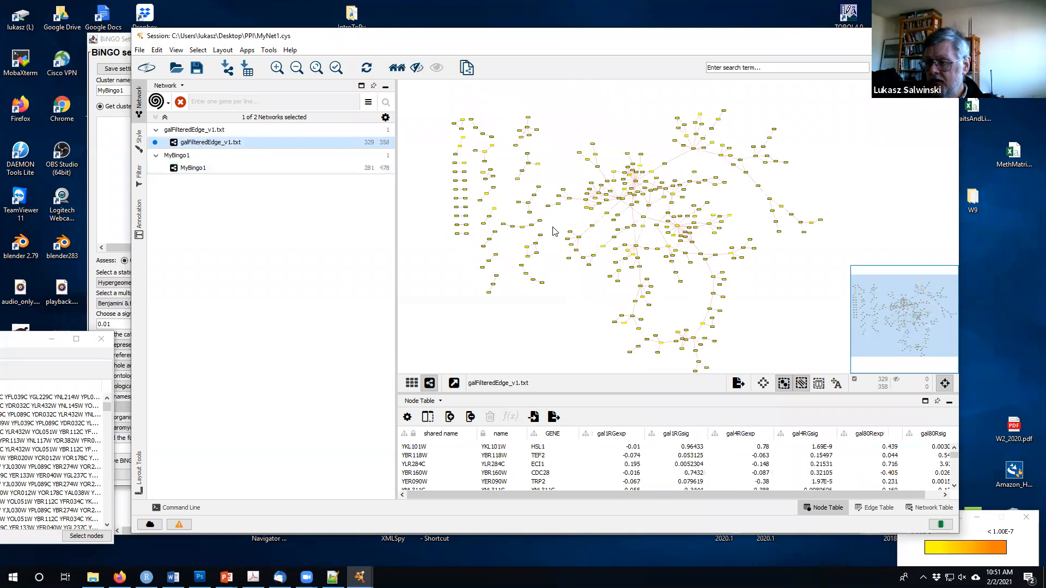
pyautogui.scroll(5, 552, 231)
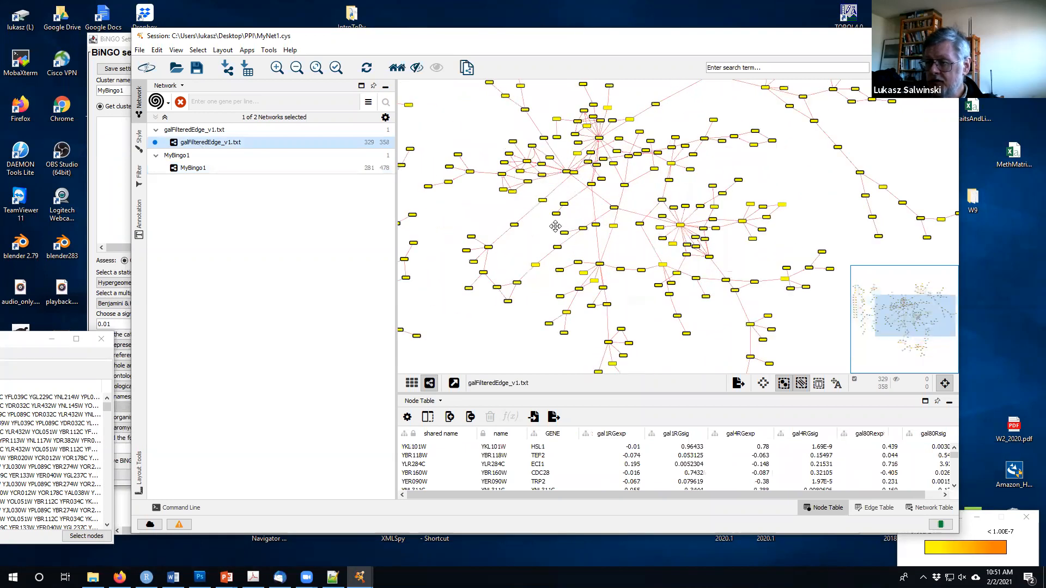
pyautogui.click(555, 226)
pyautogui.scroll(3, 555, 226)
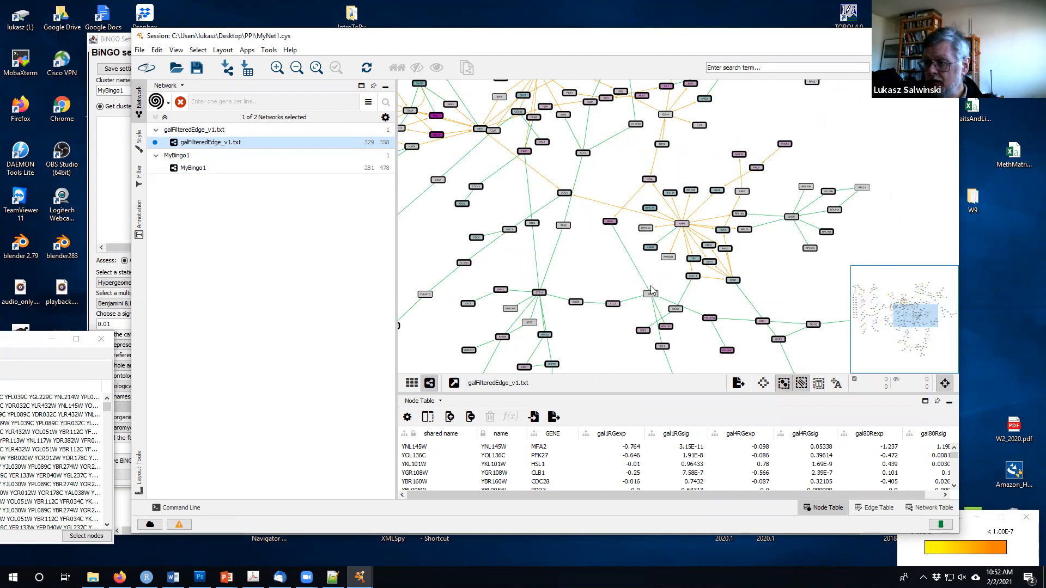
# Return to the MyBingo1 network and examine the GO terms around response to stimulus, out to response to copper ion.
pyautogui.click(197, 170)
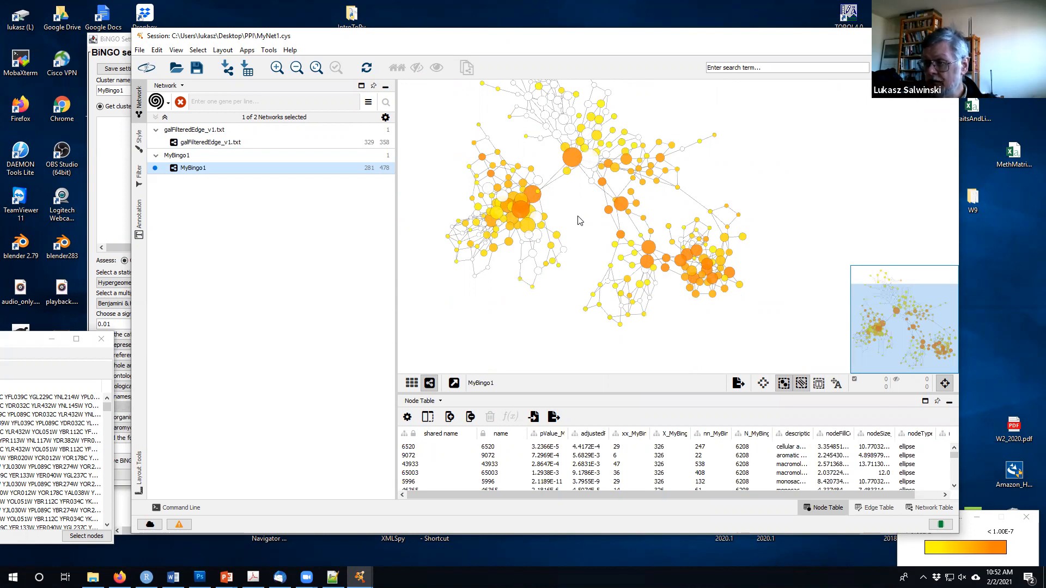
pyautogui.scroll(1, 580, 220)
pyautogui.moveTo(568, 221); pyautogui.dragTo(559, 272)
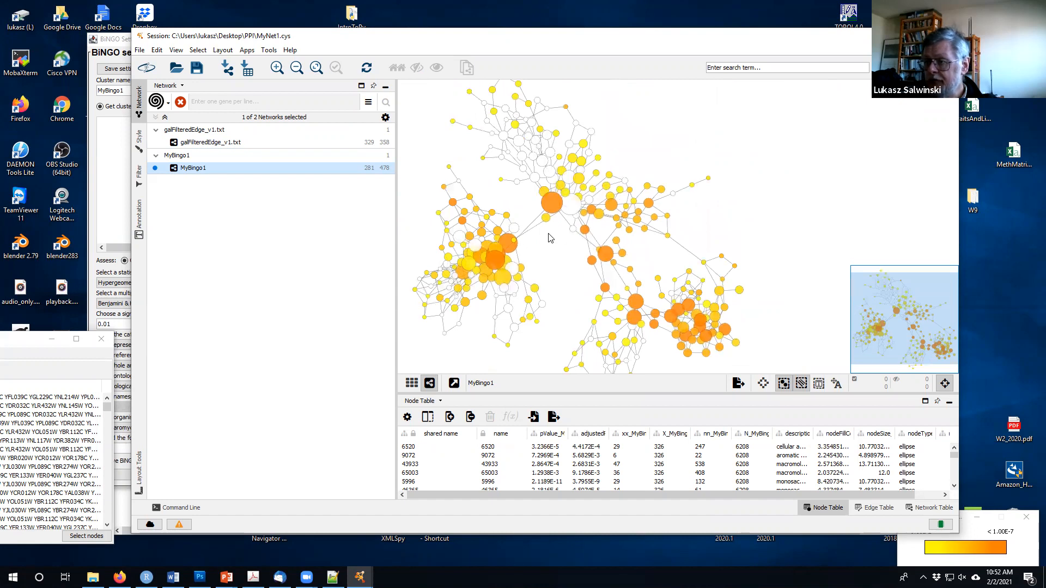
pyautogui.scroll(5, 550, 238)
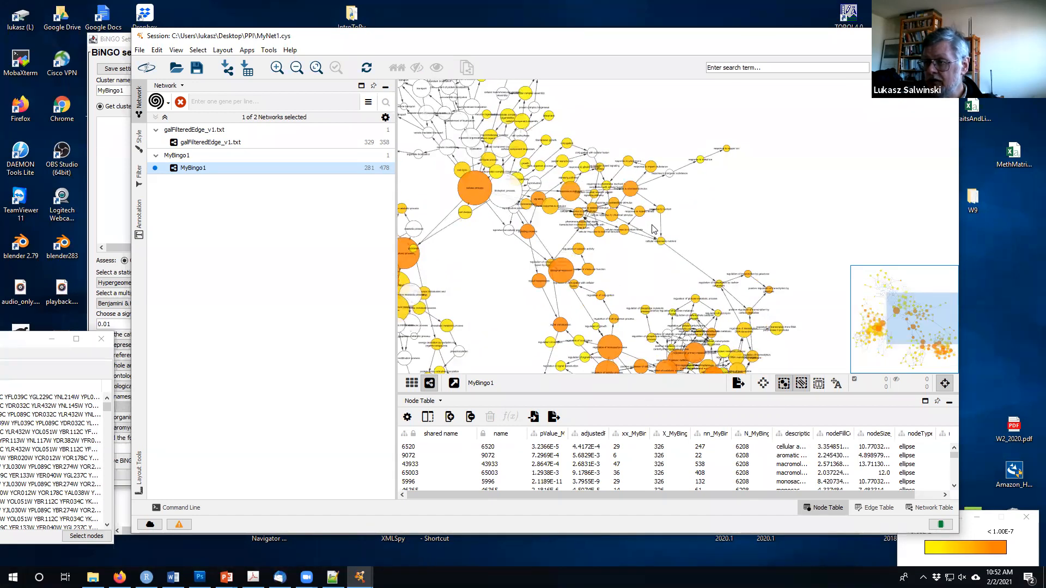
pyautogui.scroll(6, 653, 229)
pyautogui.moveTo(674, 218); pyautogui.dragTo(749, 186)
pyautogui.moveTo(585, 196); pyautogui.dragTo(700, 236)
pyautogui.scroll(-4, 698, 235)
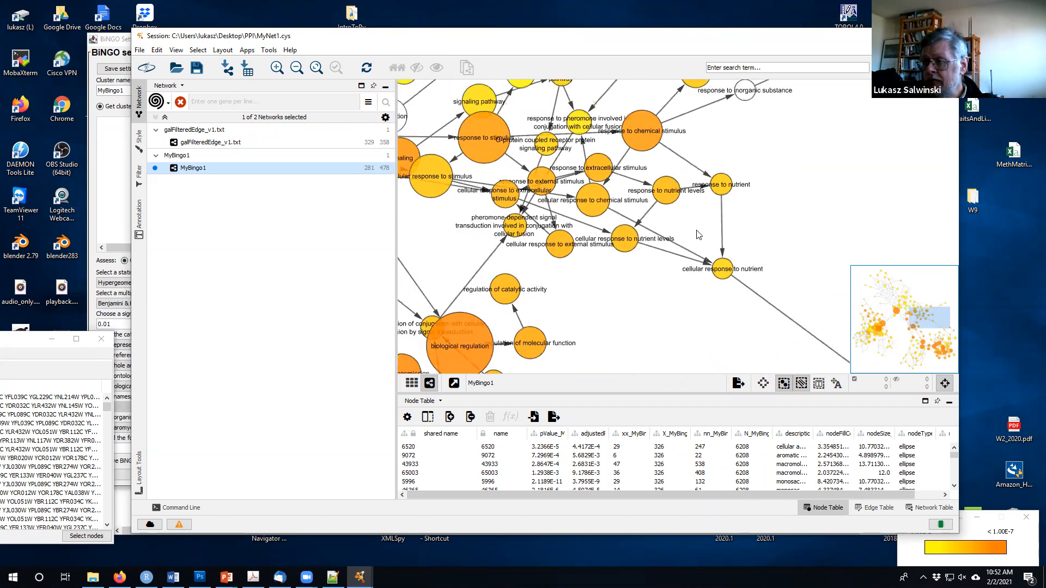
pyautogui.scroll(-1, 697, 230)
pyautogui.moveTo(697, 316); pyautogui.dragTo(686, 108)
pyautogui.moveTo(671, 229); pyautogui.dragTo(632, 238)
pyautogui.moveTo(560, 276); pyautogui.dragTo(635, 380)
pyautogui.moveTo(757, 146); pyautogui.dragTo(575, 276)
pyautogui.moveTo(674, 259); pyautogui.dragTo(616, 317)
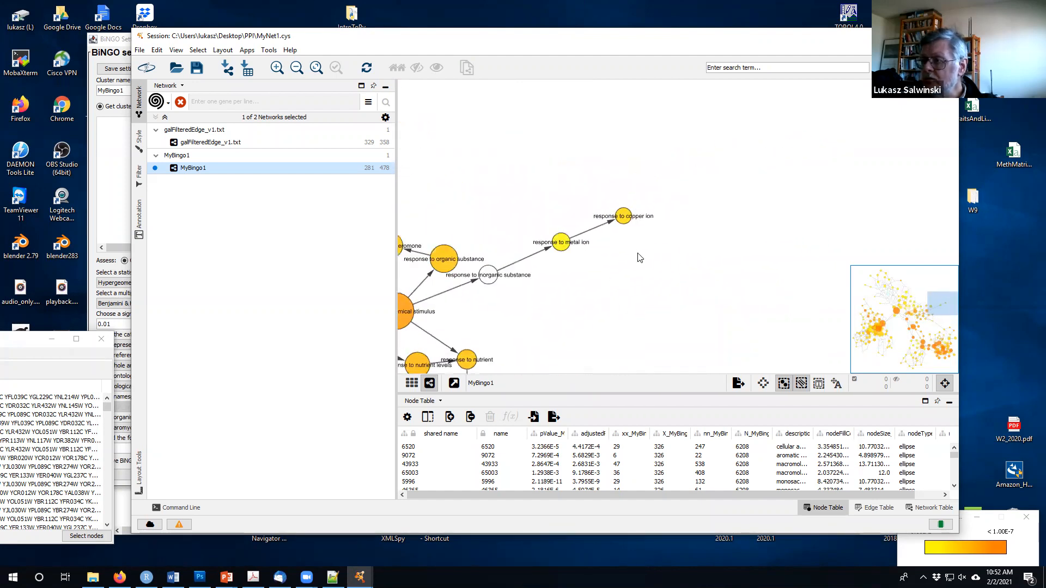
# Spread apart the MyBingo1 nodes from response to stimulus and response to chemical stimulus through inorganic substance and metal ion to copper ion.
pyautogui.moveTo(622, 215); pyautogui.dragTo(856, 142)
pyautogui.moveTo(559, 238); pyautogui.dragTo(726, 187)
pyautogui.moveTo(488, 275); pyautogui.dragTo(609, 232)
pyautogui.moveTo(529, 334); pyautogui.dragTo(706, 287)
pyautogui.moveTo(570, 271); pyautogui.dragTo(687, 254)
pyautogui.moveTo(620, 214); pyautogui.dragTo(634, 156)
pyautogui.moveTo(644, 314); pyautogui.dragTo(770, 357)
pyautogui.moveTo(590, 322); pyautogui.dragTo(634, 350)
pyautogui.moveTo(538, 303); pyautogui.dragTo(590, 345)
pyautogui.moveTo(432, 277); pyautogui.dragTo(611, 249)
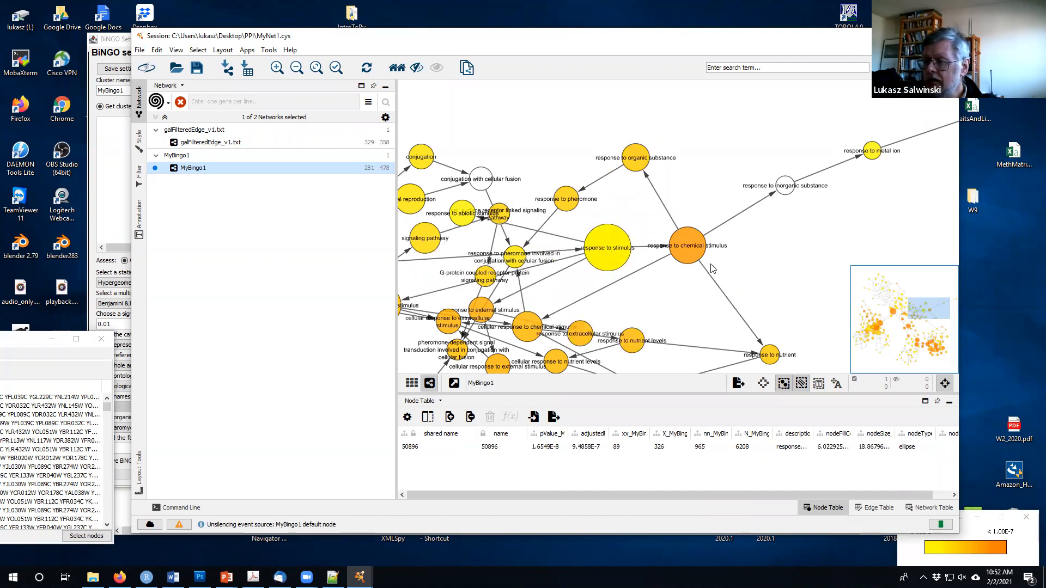
# Pull the biological_process node out of its cluster and place it just above the response to stimulus node.
pyautogui.moveTo(762, 268); pyautogui.dragTo(852, 227)
pyautogui.moveTo(496, 247); pyautogui.dragTo(624, 231)
pyautogui.moveTo(473, 243); pyautogui.dragTo(514, 119)
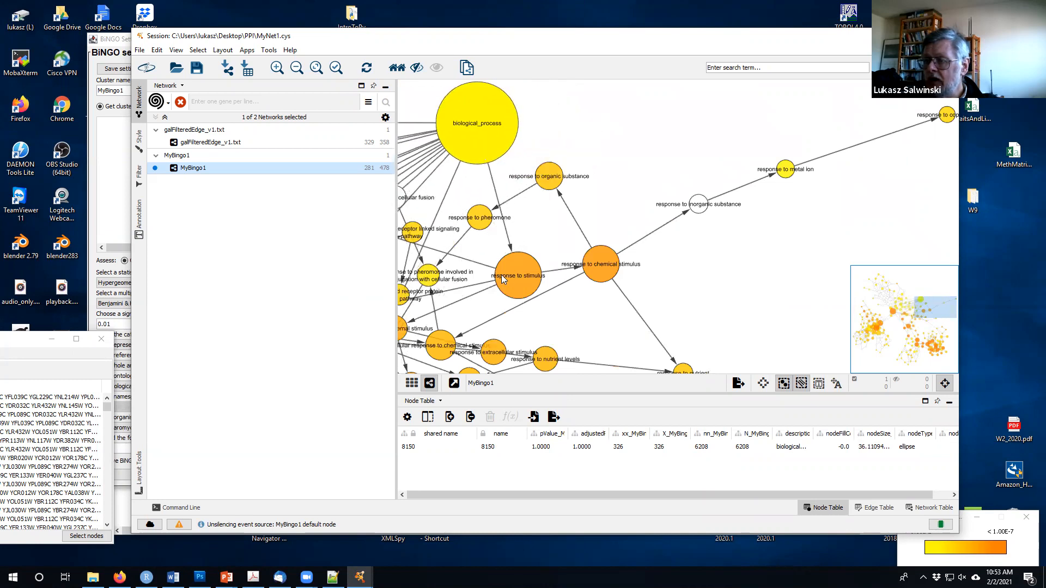
# Line up the response to stimulus, chemical stimulus, inorganic substance and metal ion nodes in a row beyond biological_process.
pyautogui.click(526, 259)
pyautogui.moveTo(526, 259); pyautogui.dragTo(635, 138)
pyautogui.moveTo(600, 265); pyautogui.dragTo(751, 115)
pyautogui.moveTo(699, 204); pyautogui.dragTo(743, 182)
pyautogui.moveTo(739, 131); pyautogui.dragTo(718, 151)
pyautogui.moveTo(747, 184); pyautogui.dragTo(839, 141)
pyautogui.moveTo(784, 168); pyautogui.dragTo(815, 126)
pyautogui.moveTo(753, 111); pyautogui.dragTo(746, 203)
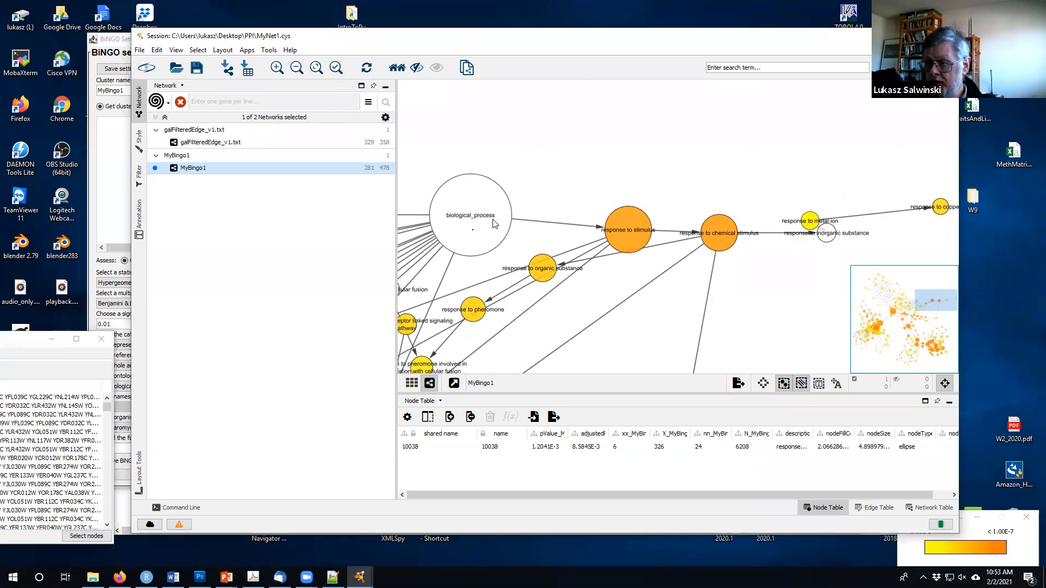
# Reposition the response to stimulus and response to chemical stimulus nodes so they form a clear chain from biological_process.
pyautogui.moveTo(603, 179); pyautogui.dragTo(568, 135)
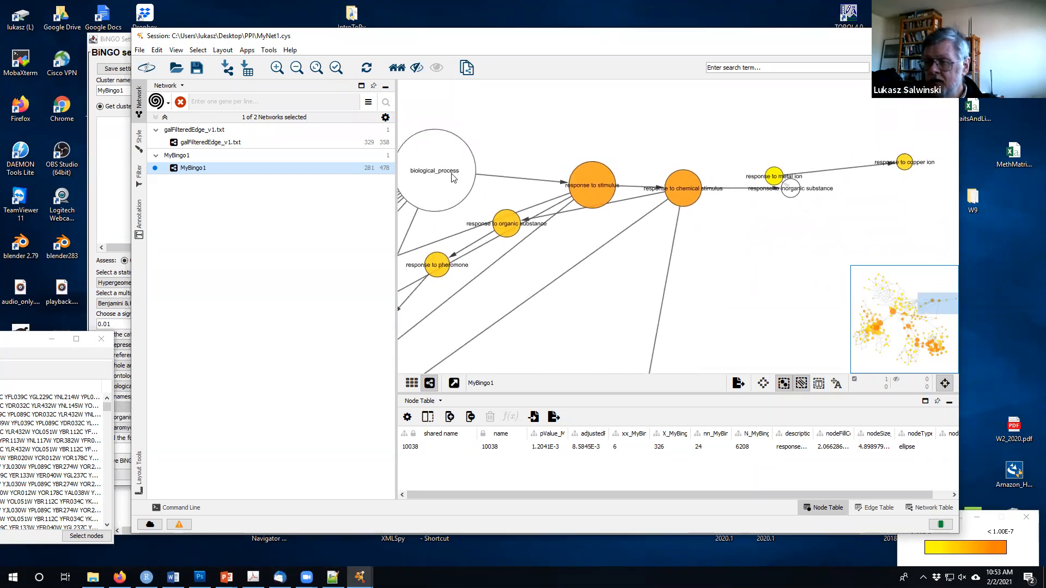
pyautogui.moveTo(584, 180)
pyautogui.mouseDown()
pyautogui.moveTo(575, 141)
pyautogui.moveTo(573, 177)
pyautogui.mouseUp()
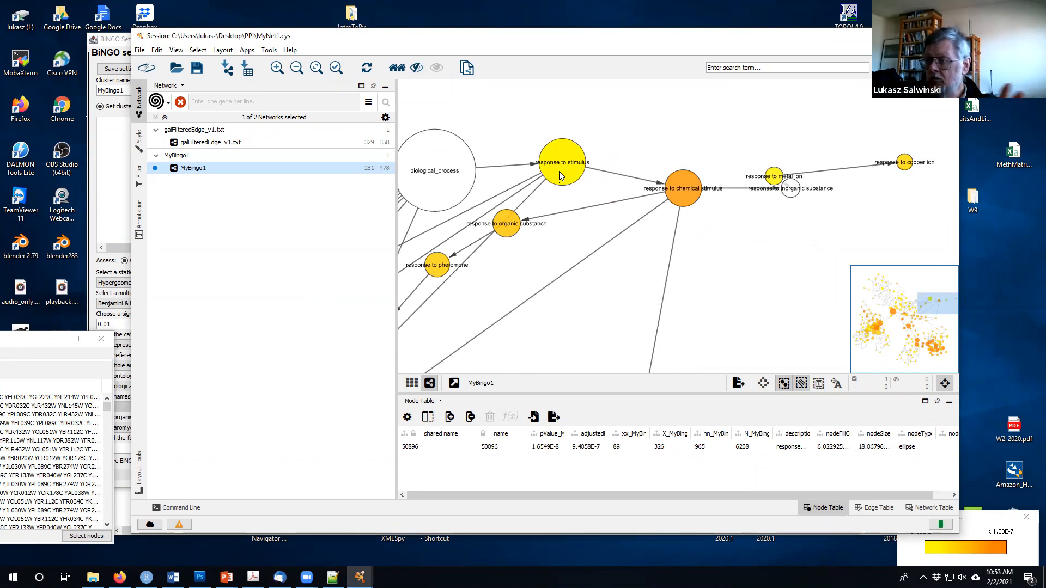
pyautogui.moveTo(560, 172); pyautogui.dragTo(560, 174)
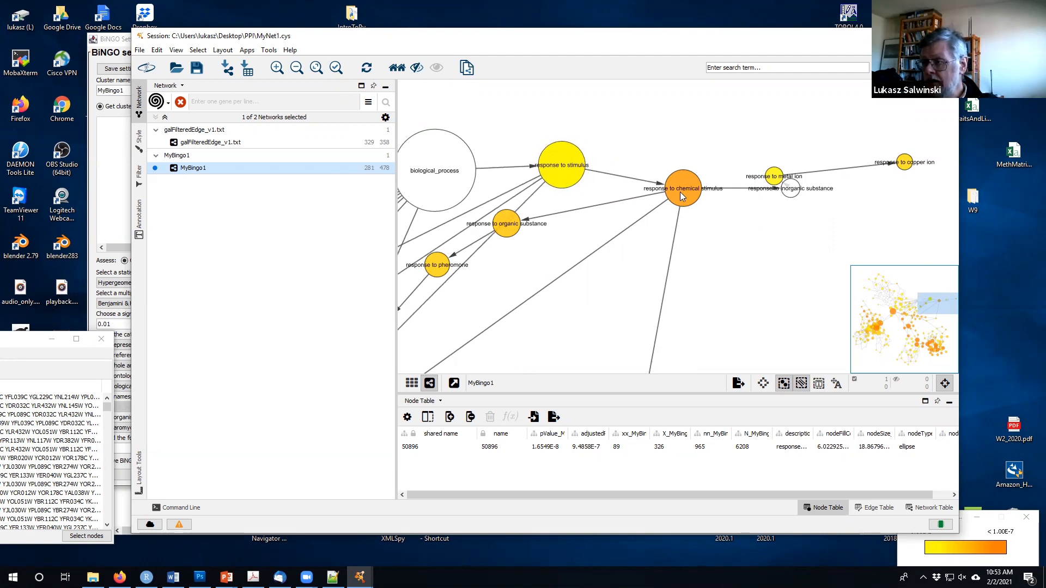
pyautogui.moveTo(683, 193); pyautogui.dragTo(674, 151)
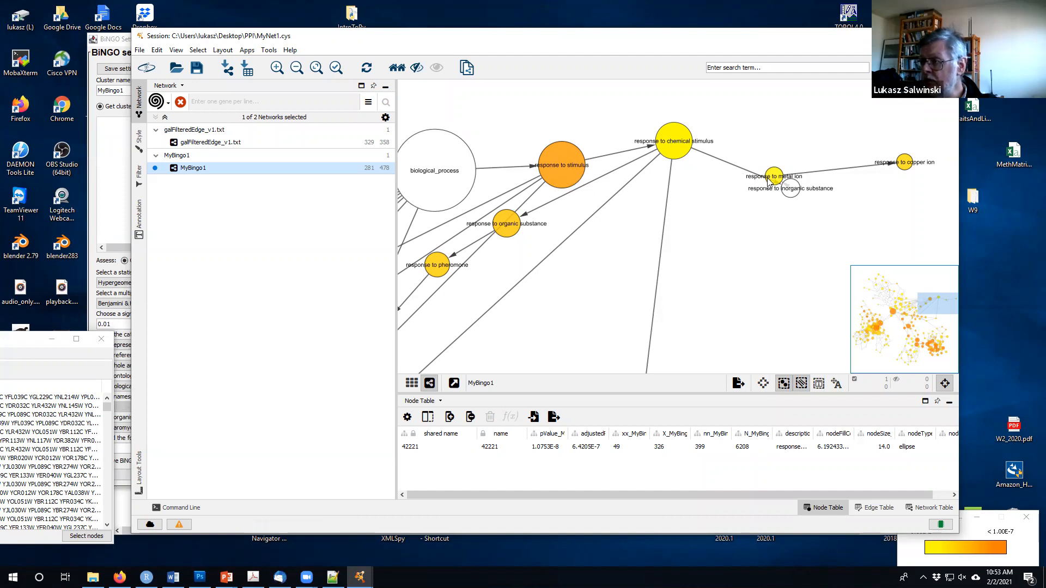
# Separate the overlapping inorganic substance and metal ion nodes and arrange them in order before response to copper ion.
pyautogui.moveTo(772, 176); pyautogui.dragTo(828, 144)
pyautogui.moveTo(795, 190); pyautogui.dragTo(765, 106)
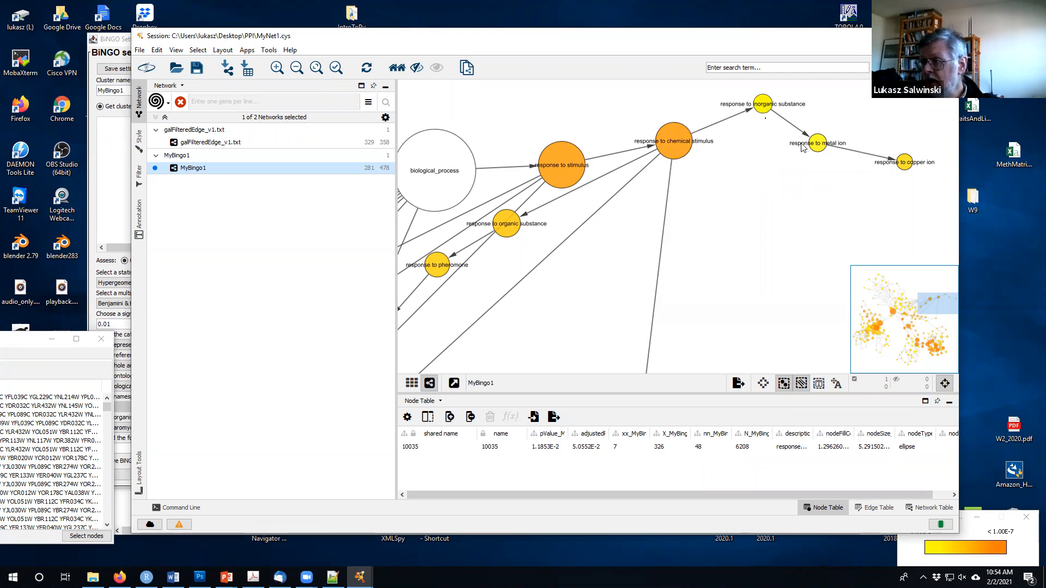
pyautogui.moveTo(816, 150); pyautogui.dragTo(828, 140)
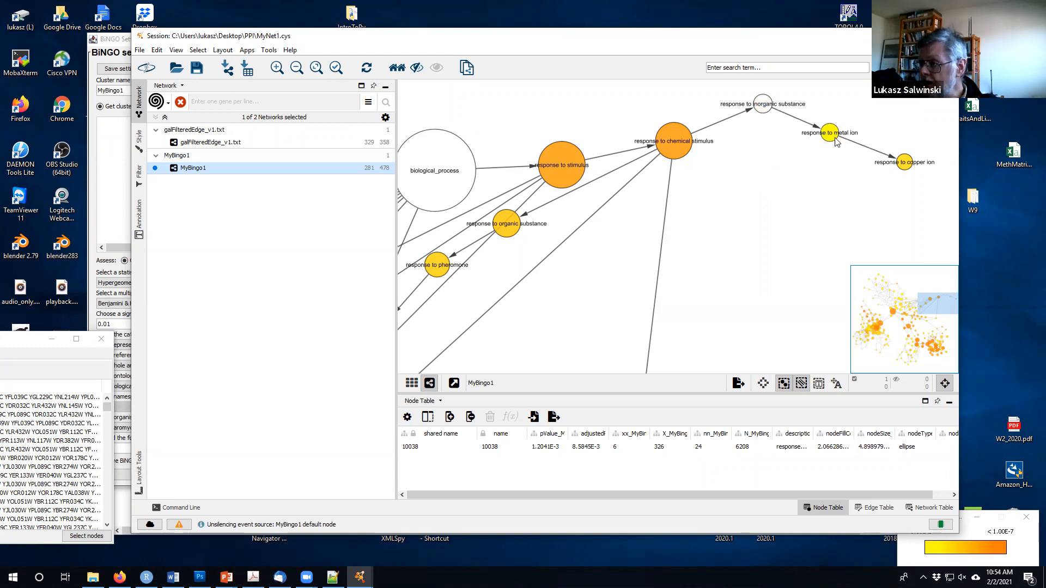
pyautogui.moveTo(906, 165); pyautogui.dragTo(902, 175)
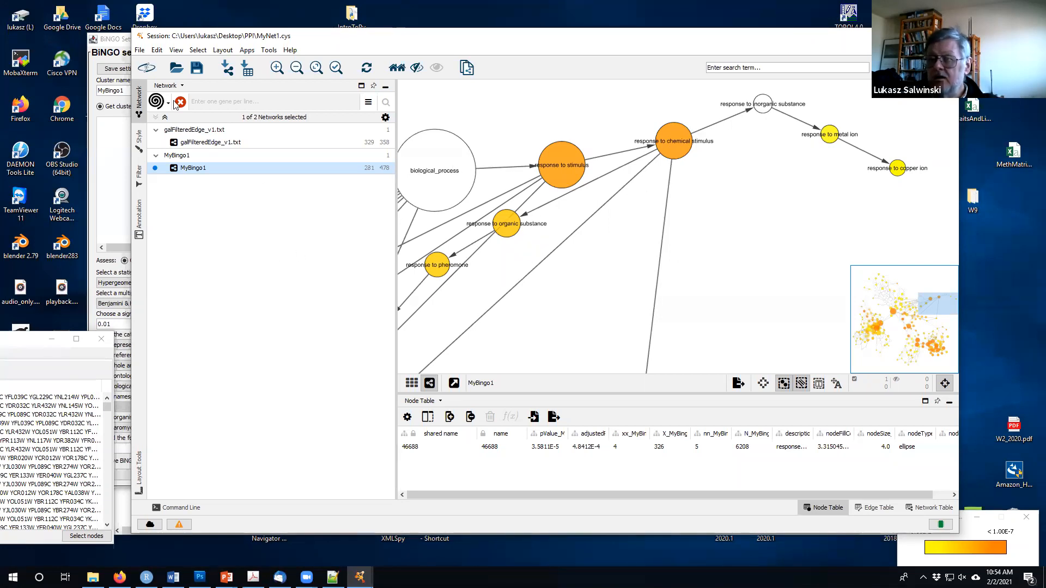
# Bring the BiNGO output window back fully on screen, narrow it and make it taller so more GO terms are listed.
pyautogui.click(316, 67)
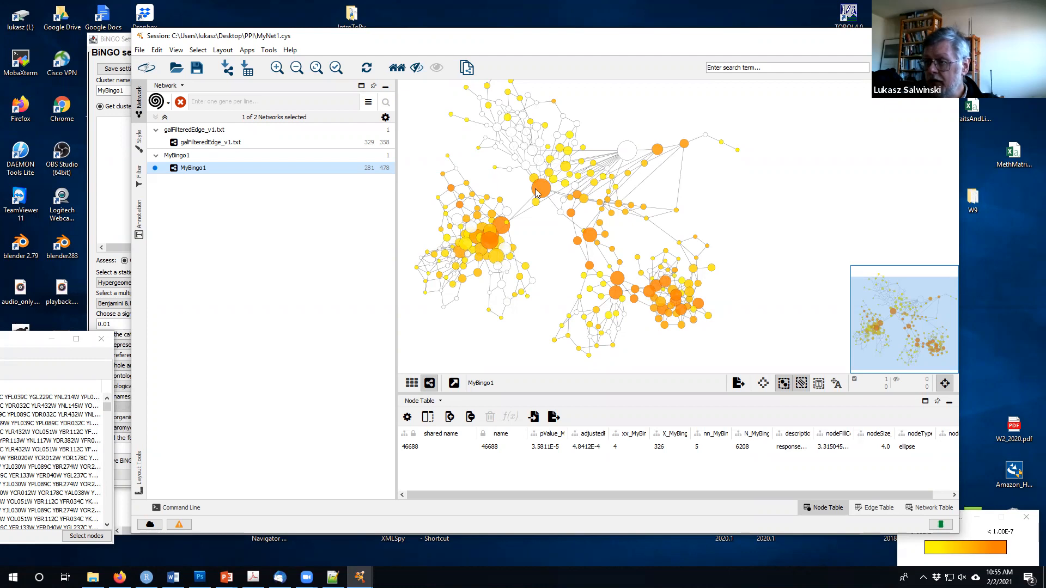
pyautogui.moveTo(502, 185); pyautogui.dragTo(571, 180)
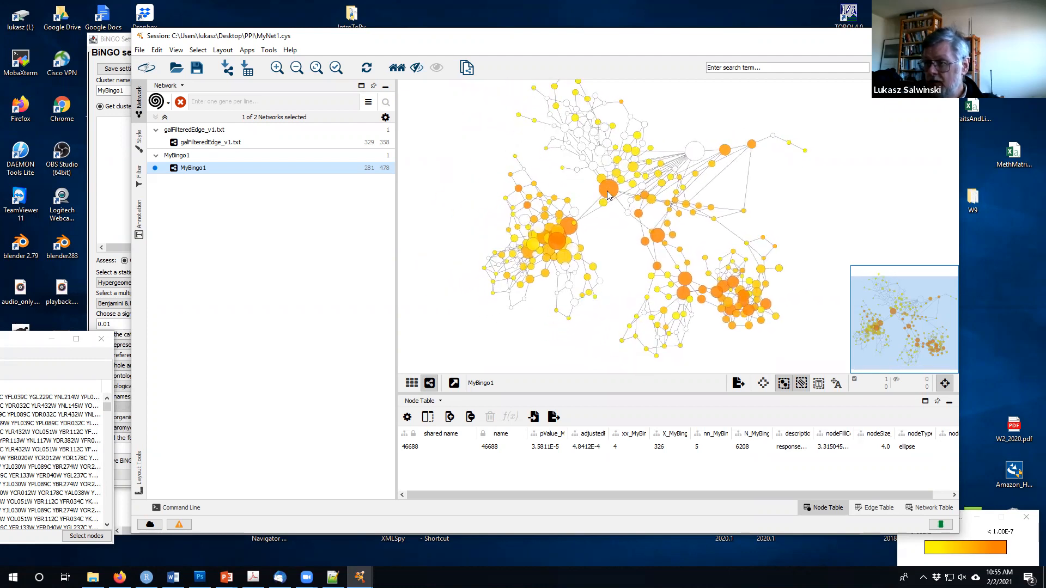
pyautogui.click(50, 341)
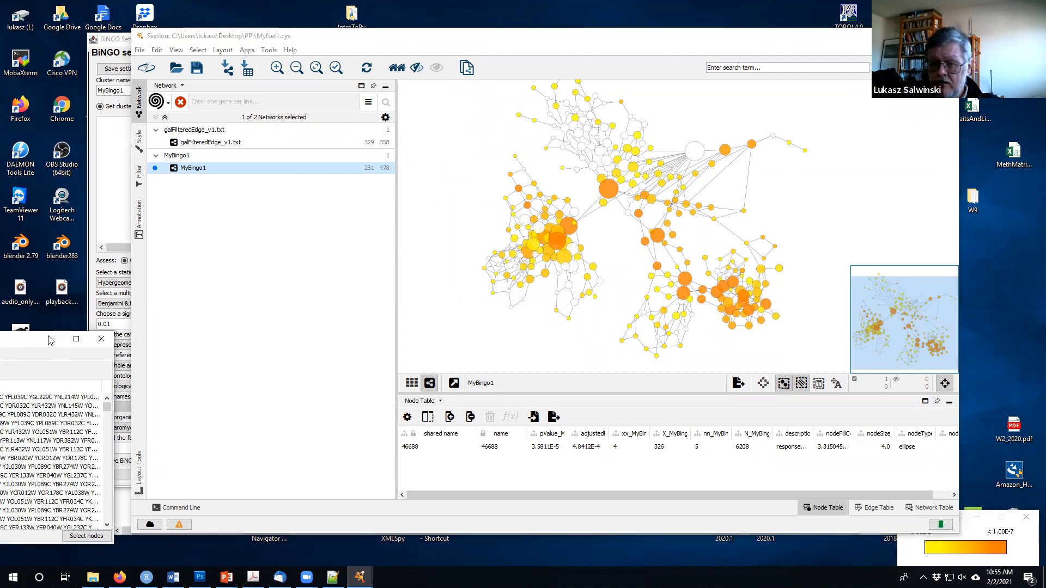
pyautogui.moveTo(50, 340); pyautogui.dragTo(959, 144)
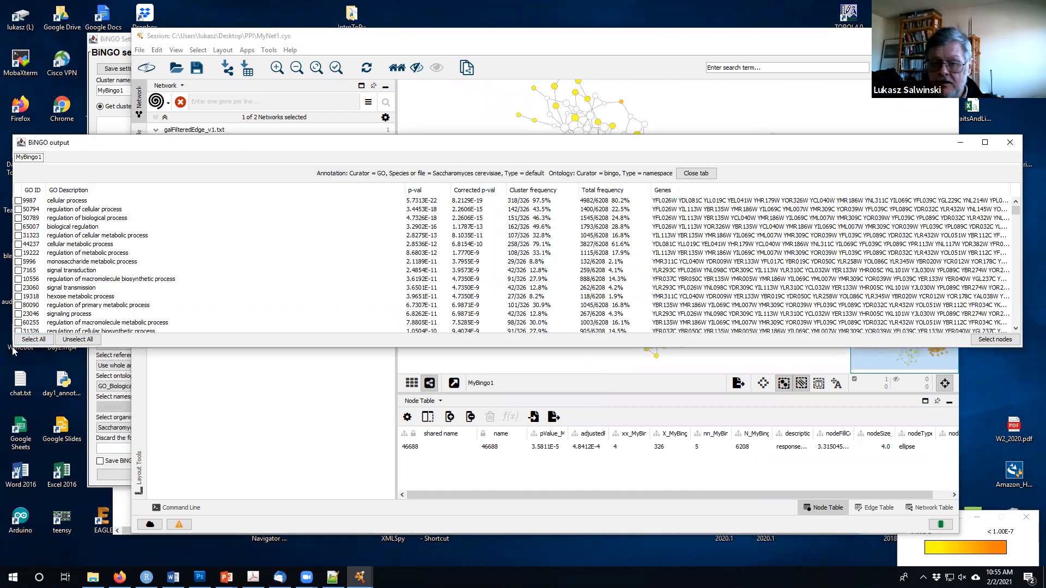
pyautogui.moveTo(11, 344); pyautogui.dragTo(138, 343)
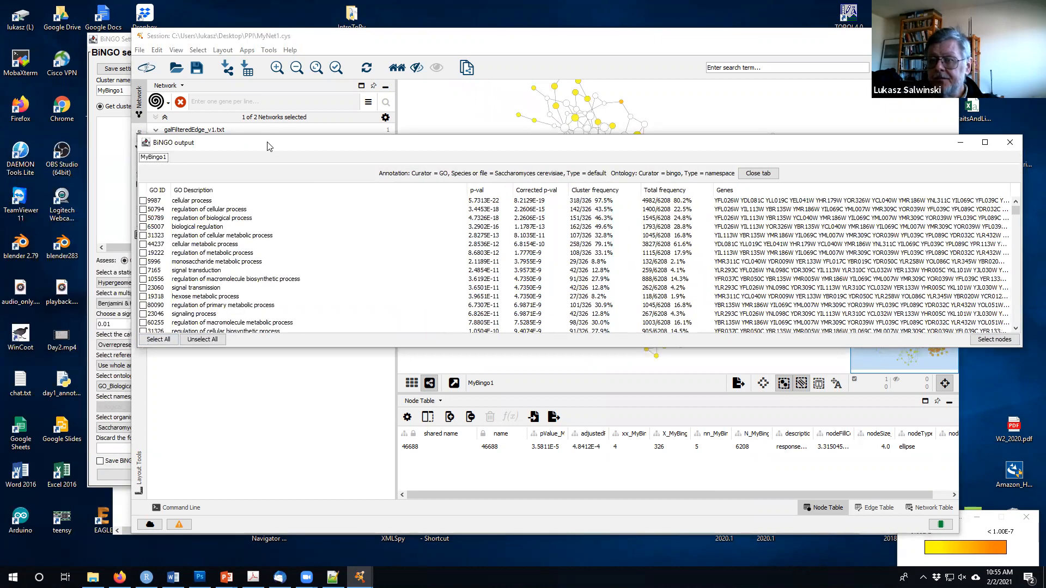
pyautogui.moveTo(269, 144); pyautogui.dragTo(219, 110)
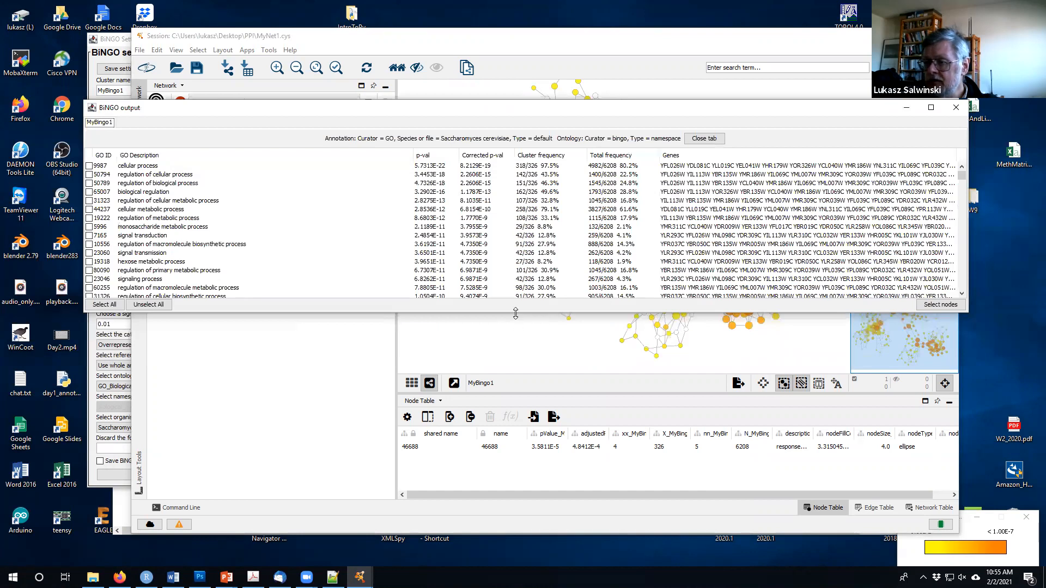
pyautogui.moveTo(516, 310); pyautogui.dragTo(498, 376)
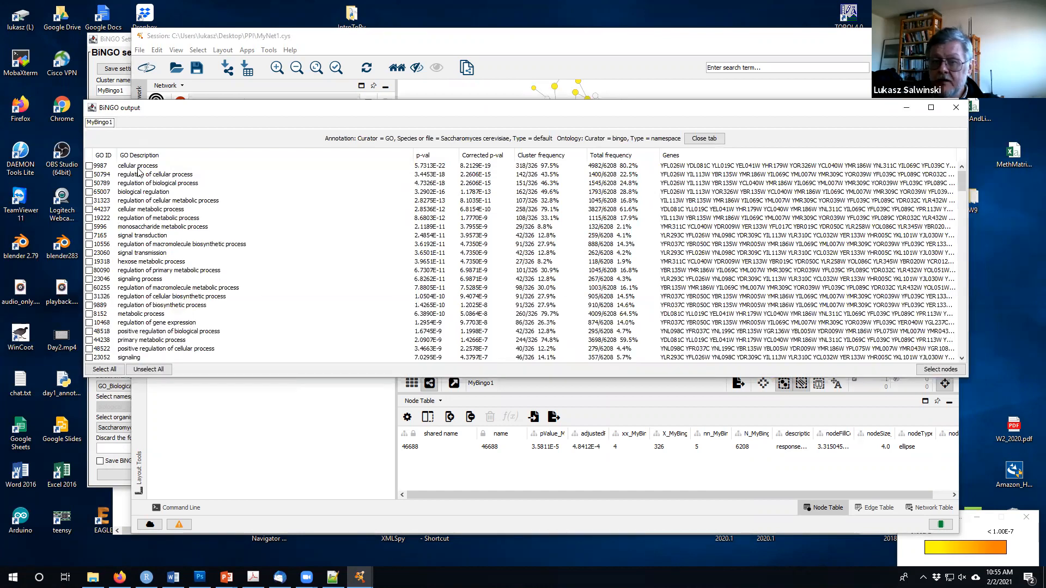
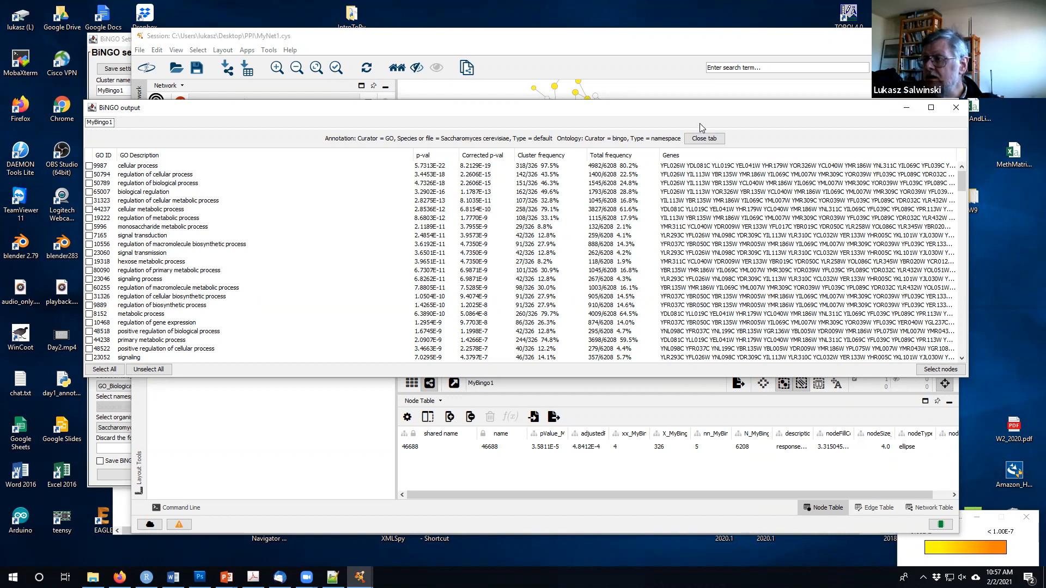
# Move the BiNGO output window aside to uncover the network behind it.
pyautogui.moveTo(676, 108); pyautogui.dragTo(531, 123)
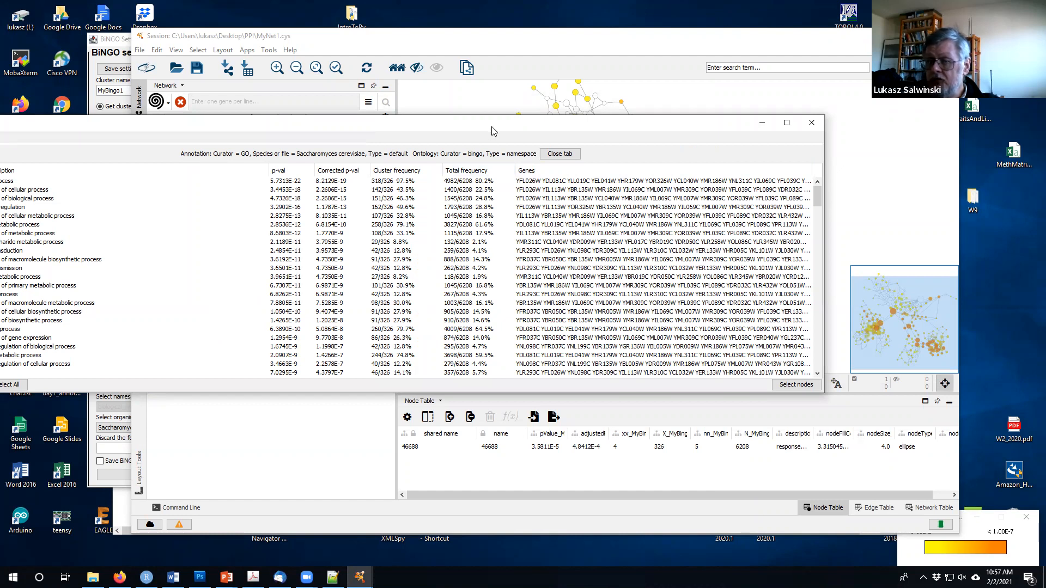
# Tick regulation of cellular process (GO ID 50794) in the BiNGO output, select its nodes, and display the galFilteredEdge_v1.txt network.
pyautogui.moveTo(344, 131); pyautogui.dragTo(492, 127)
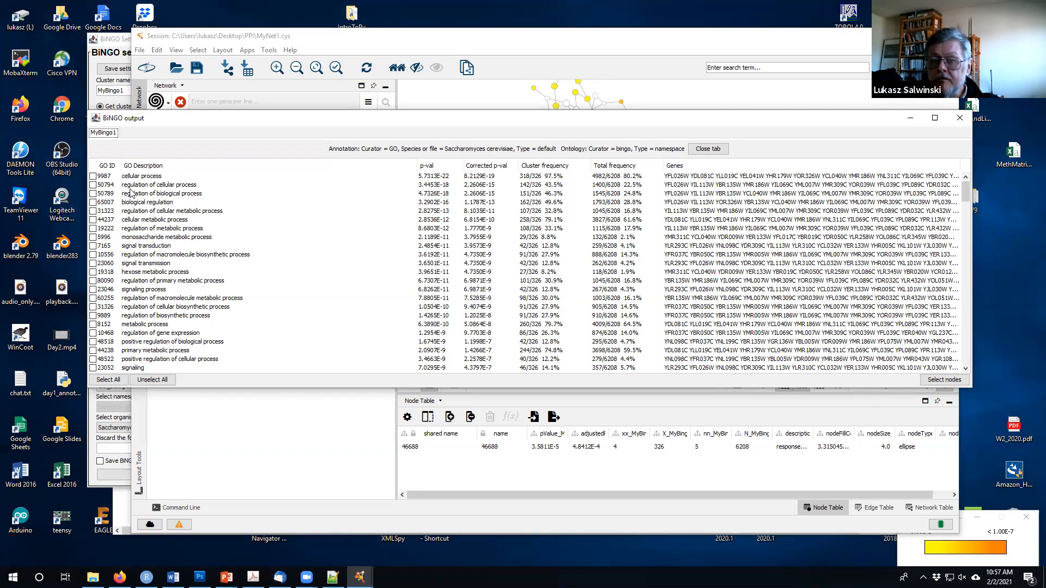
pyautogui.click(93, 184)
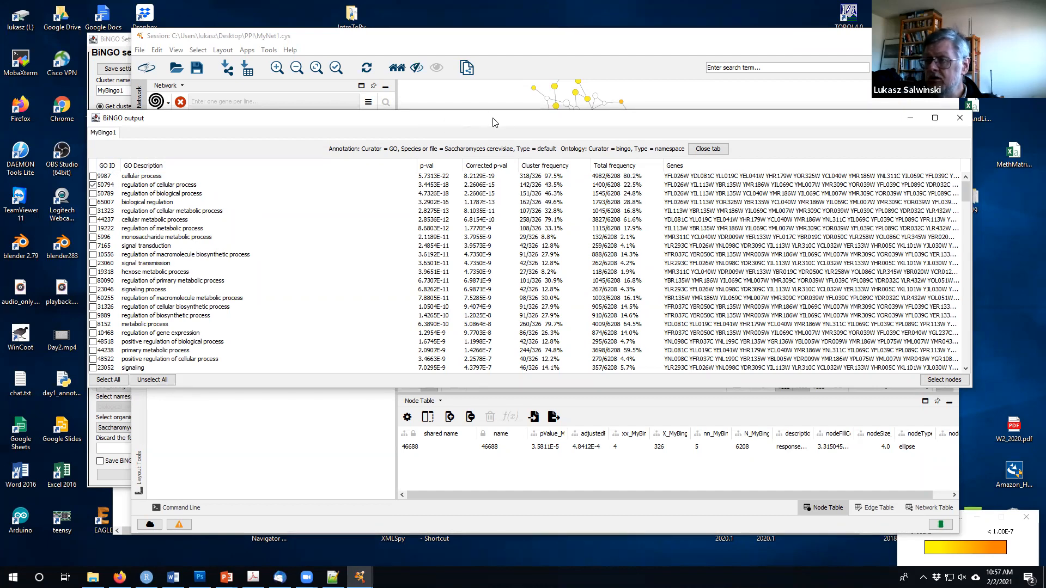
pyautogui.moveTo(708, 119); pyautogui.dragTo(610, 195)
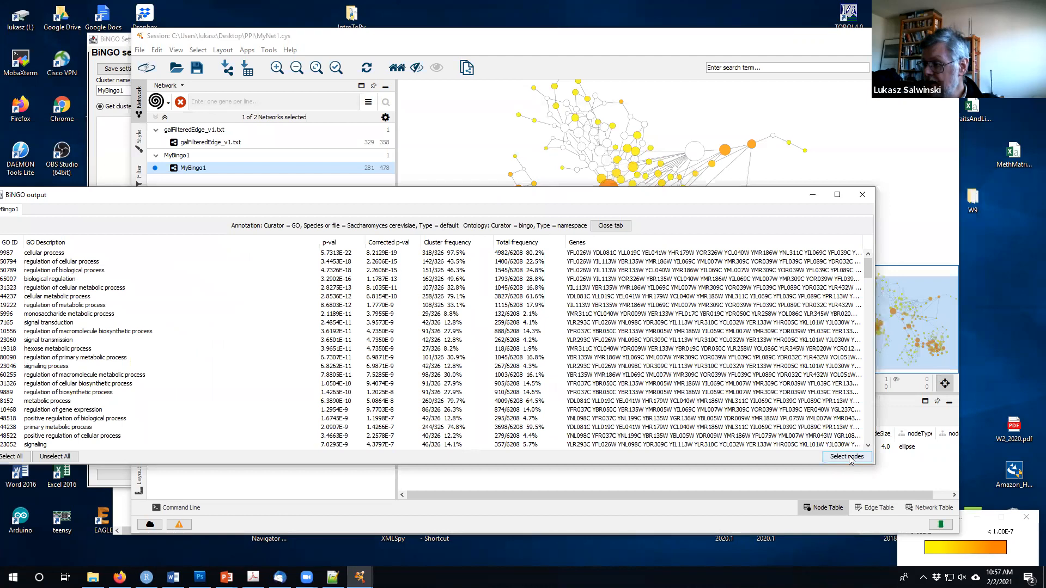
pyautogui.click(849, 458)
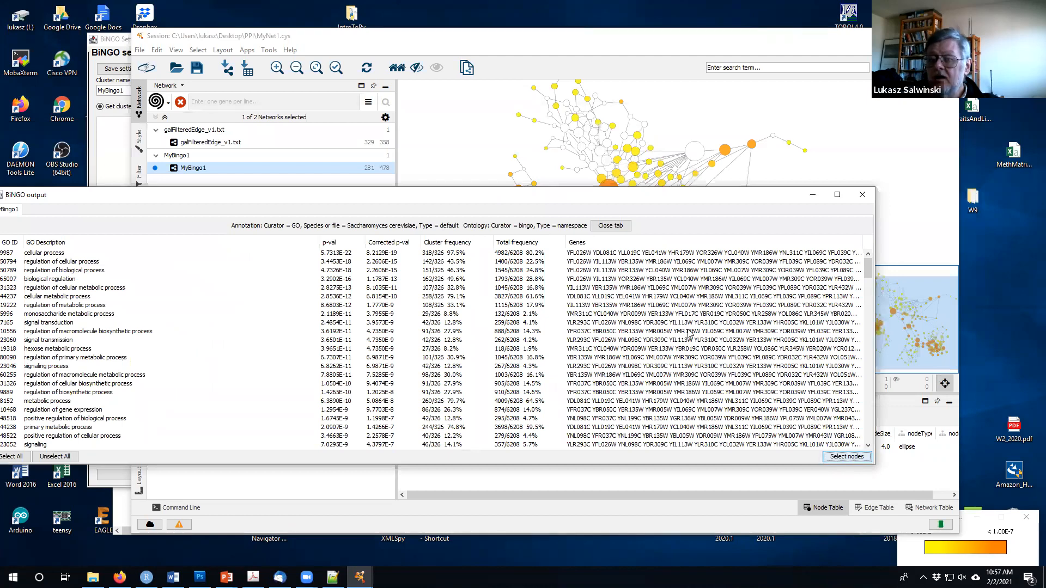
pyautogui.click(225, 147)
pyautogui.click(225, 145)
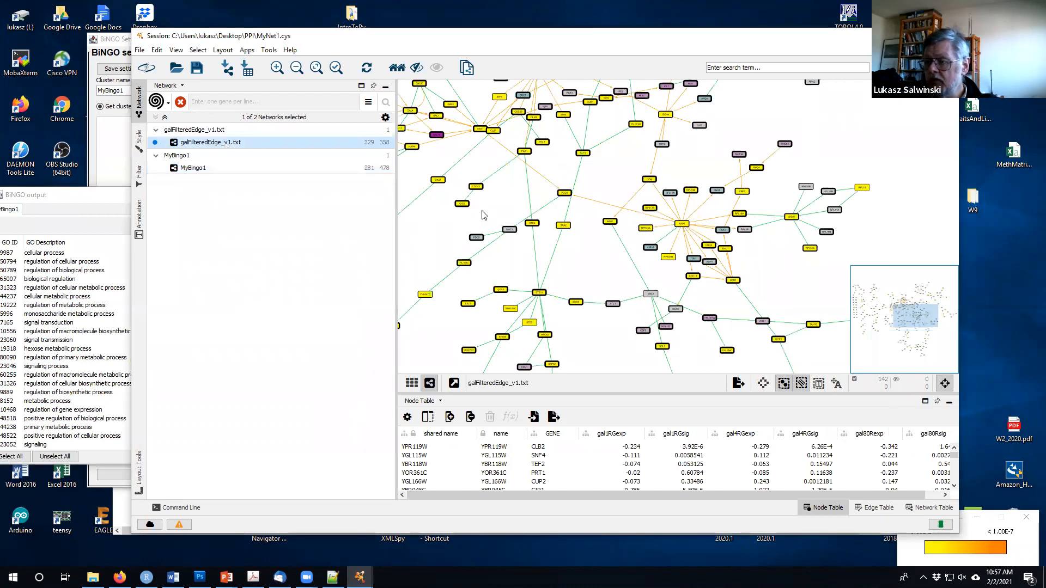
# Clear the node selection, reselect the nodes for regulation of cellular process from the BiNGO output, and move that window clear of the network.
pyautogui.click(484, 243)
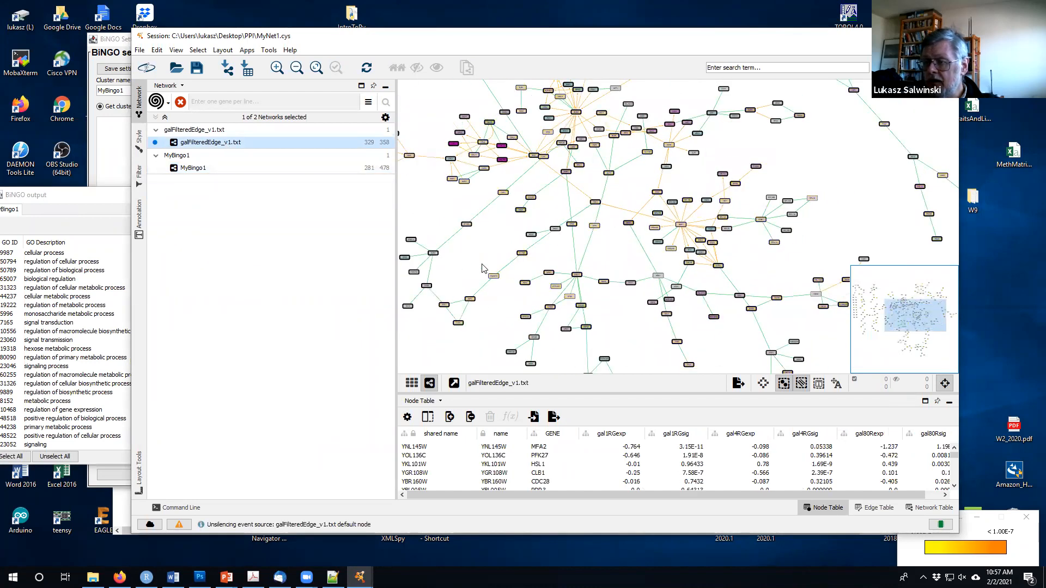
pyautogui.click(51, 198)
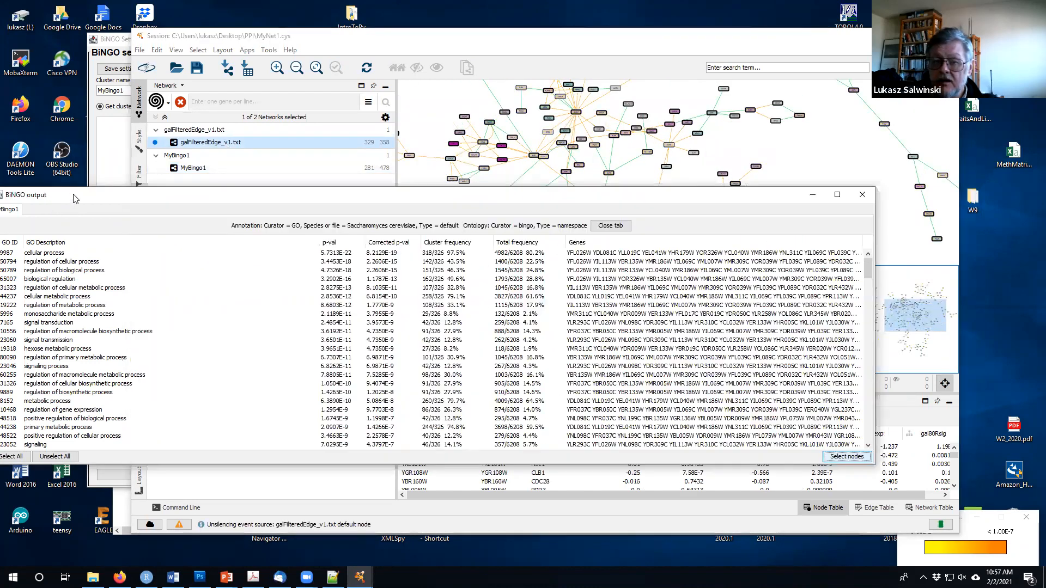
pyautogui.moveTo(97, 191); pyautogui.dragTo(141, 179)
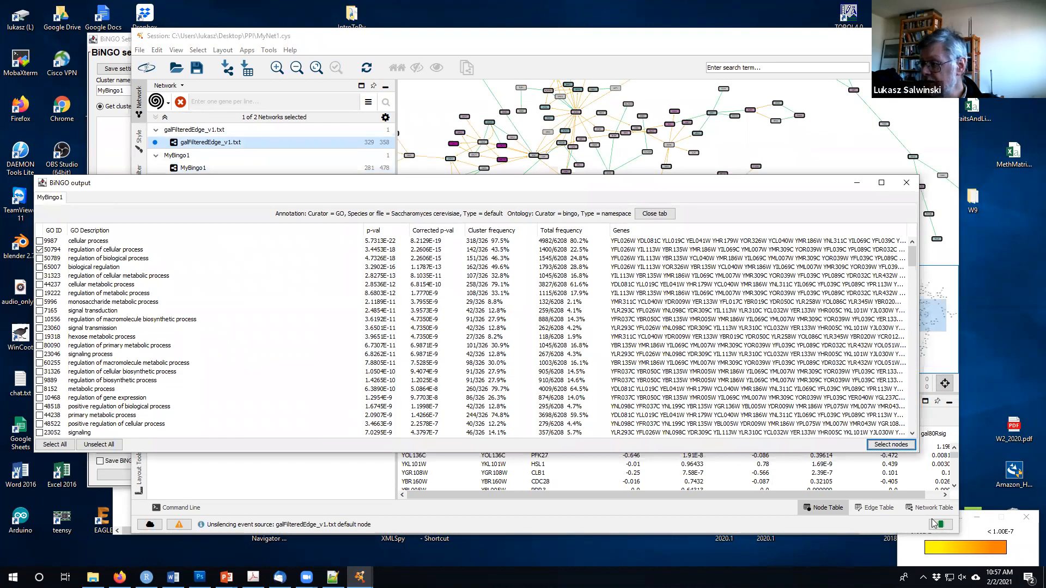
pyautogui.click(889, 445)
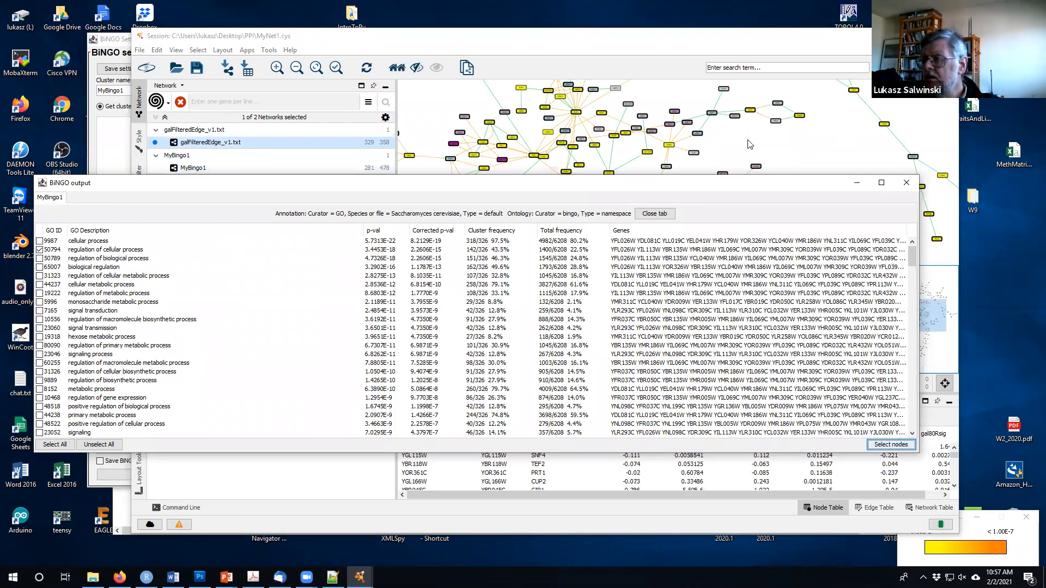
pyautogui.moveTo(698, 193); pyautogui.dragTo(703, 337)
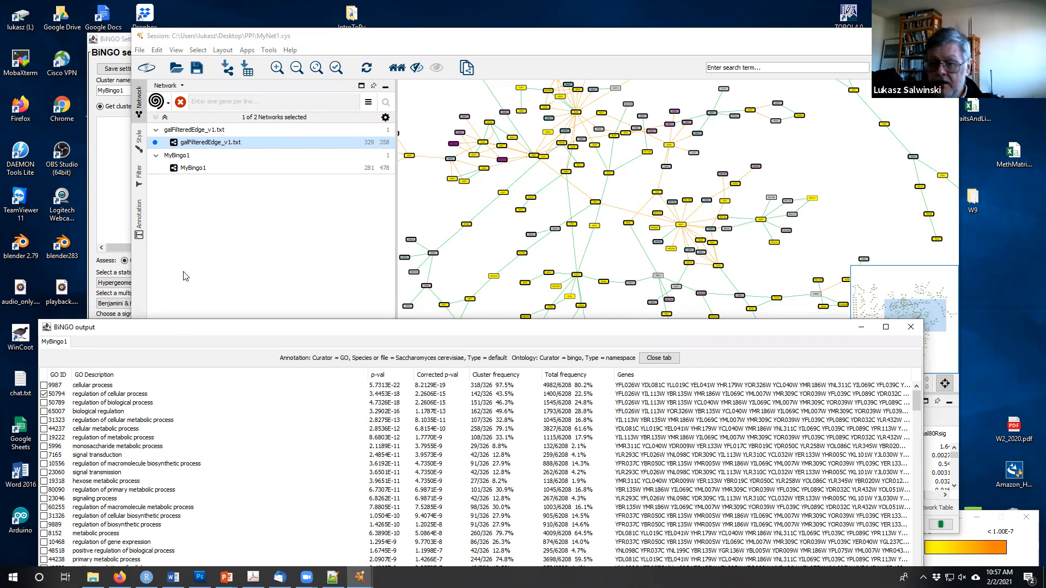
pyautogui.moveTo(191, 327); pyautogui.dragTo(193, 161)
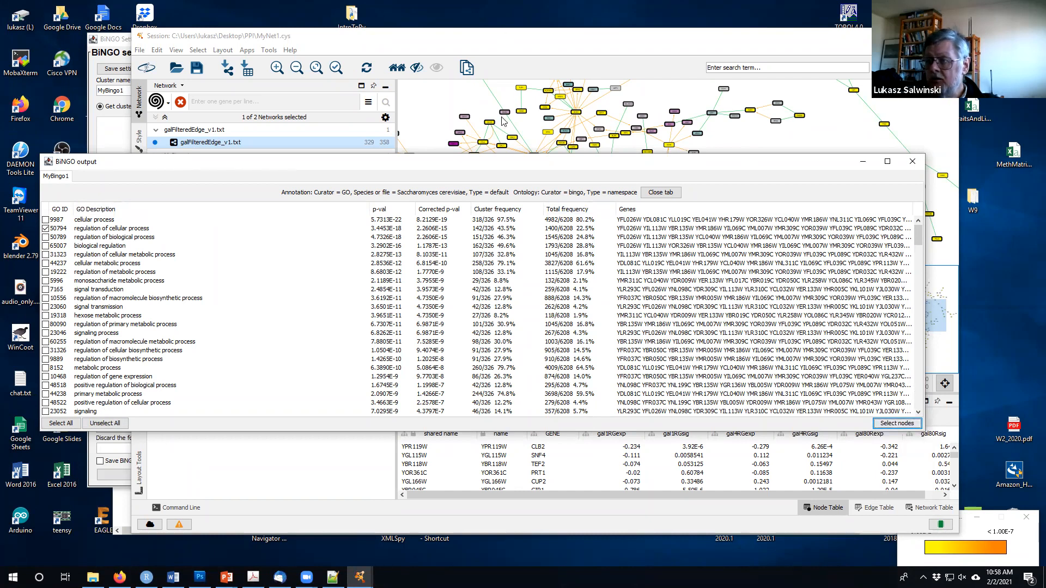
pyautogui.moveTo(486, 169); pyautogui.dragTo(486, 171)
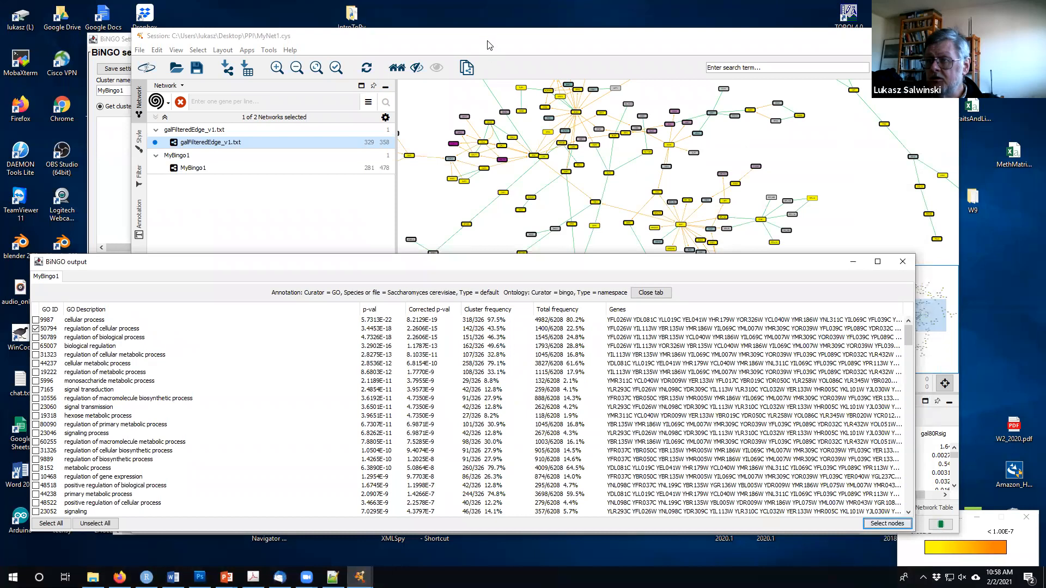
# Bring the network window to the front, deselect all nodes and reposition the window.
pyautogui.click(489, 41)
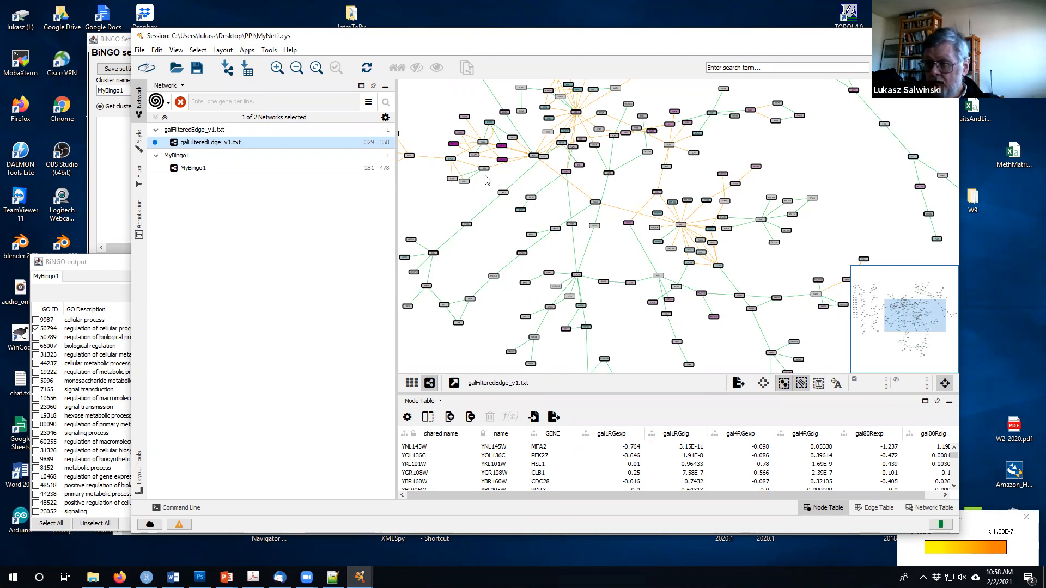
pyautogui.moveTo(486, 31); pyautogui.dragTo(514, 20)
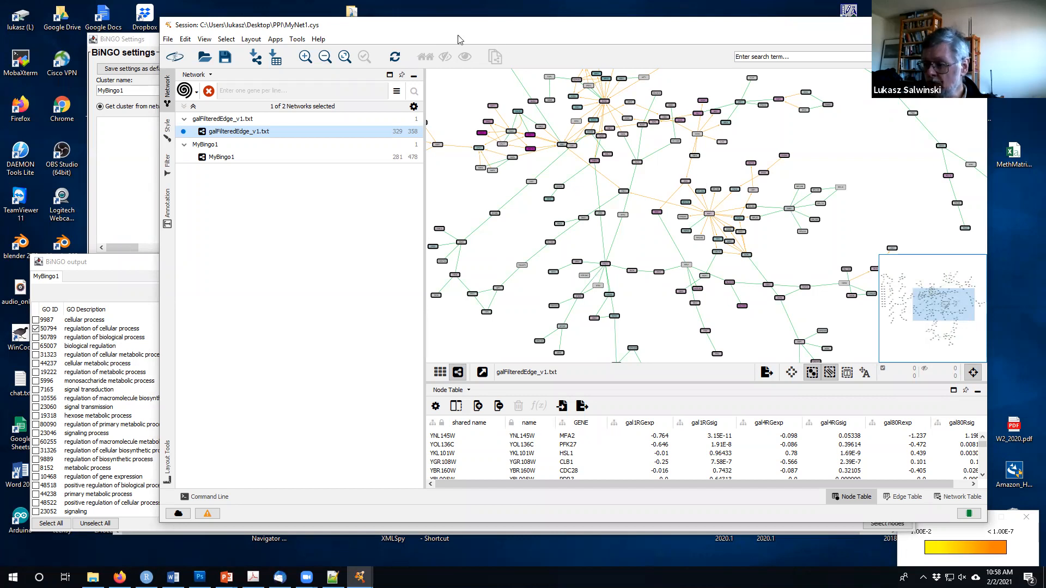
pyautogui.moveTo(504, 32); pyautogui.dragTo(458, 35)
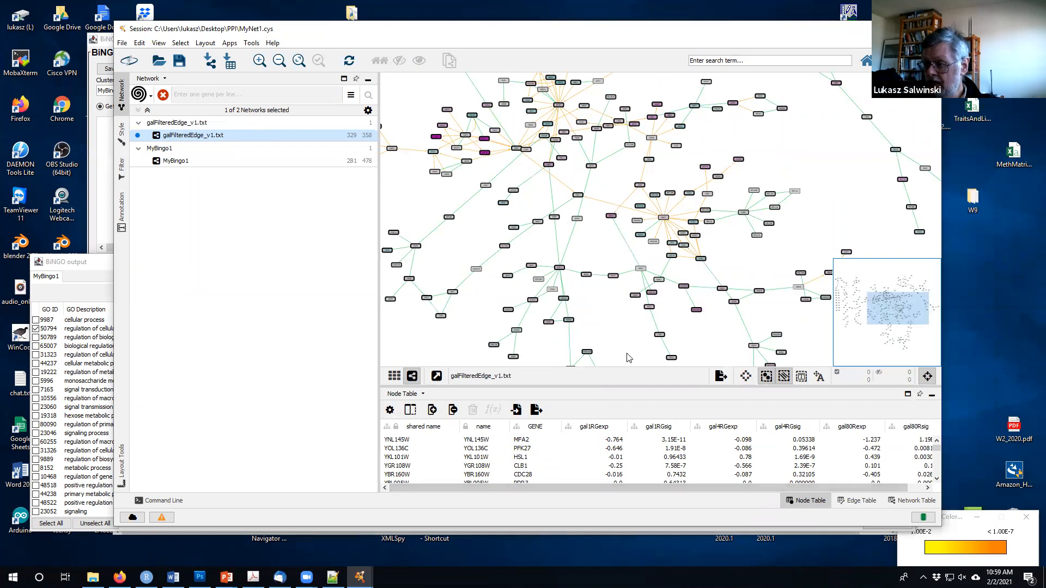
# Enlarge the node table and sort it by gal80Rexp in descending order.
pyautogui.moveTo(631, 386); pyautogui.dragTo(630, 320)
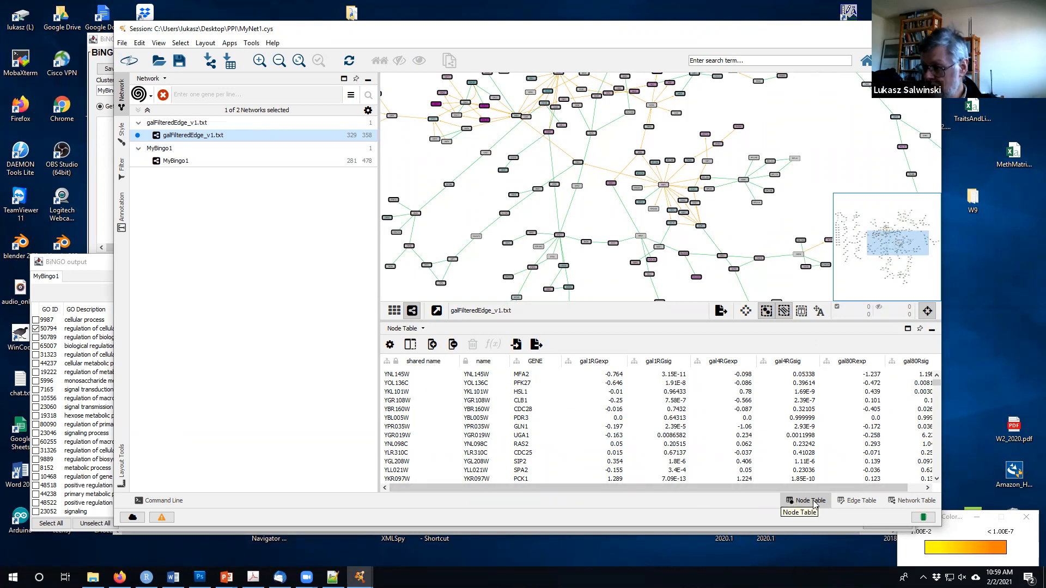
pyautogui.click(874, 362)
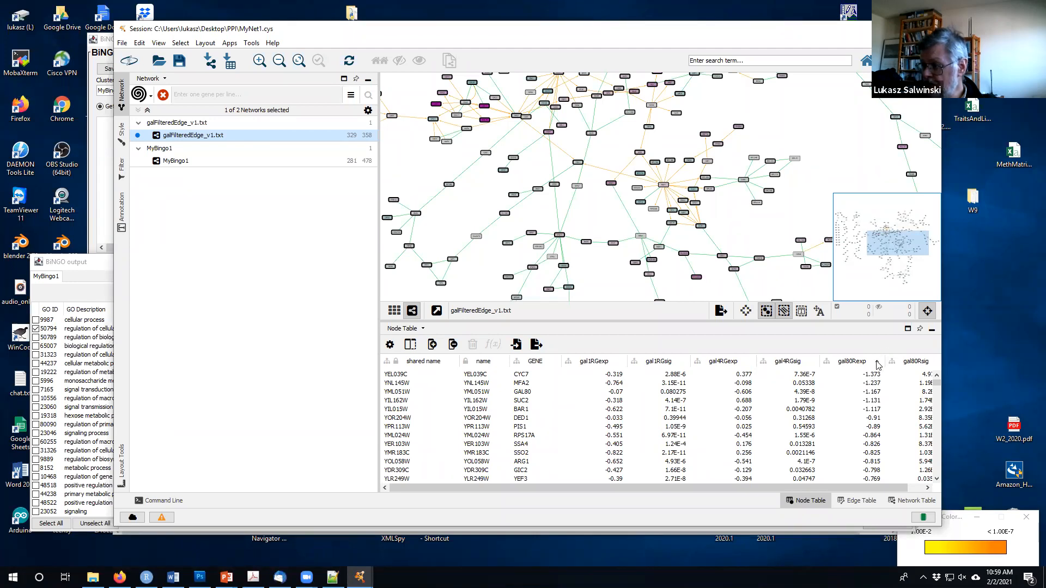
pyautogui.click(877, 364)
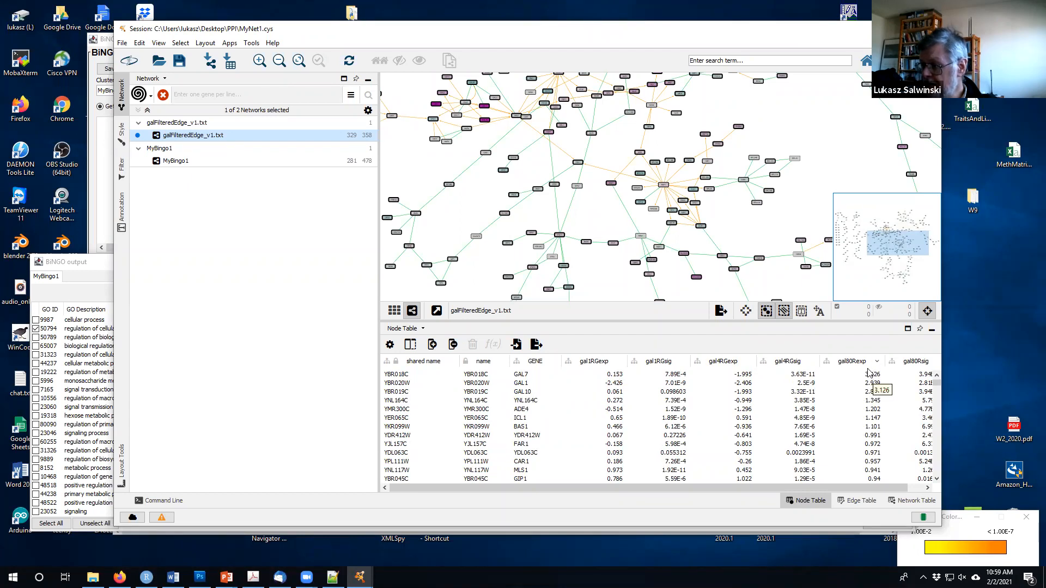
pyautogui.moveTo(700, 322); pyautogui.dragTo(699, 292)
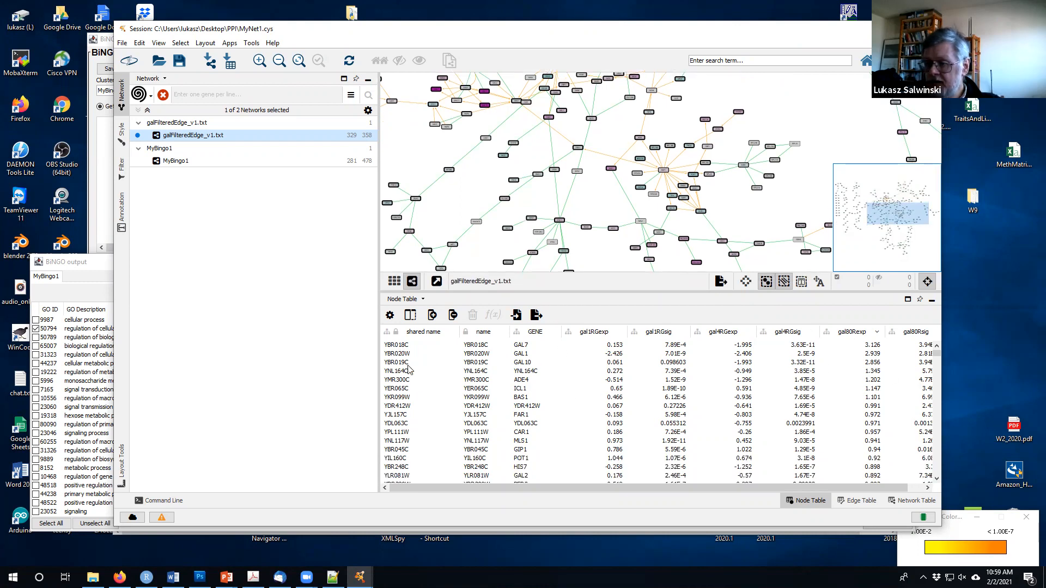
# Try to select the node table rows from YBR018C down to YLR284C.
pyautogui.click(398, 347)
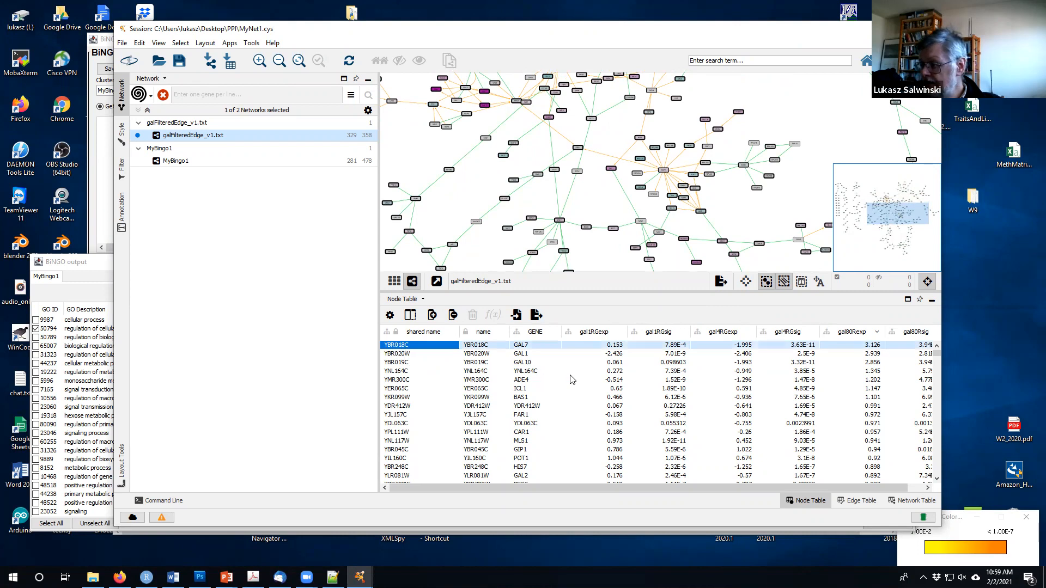
pyautogui.scroll(-1, 484, 384)
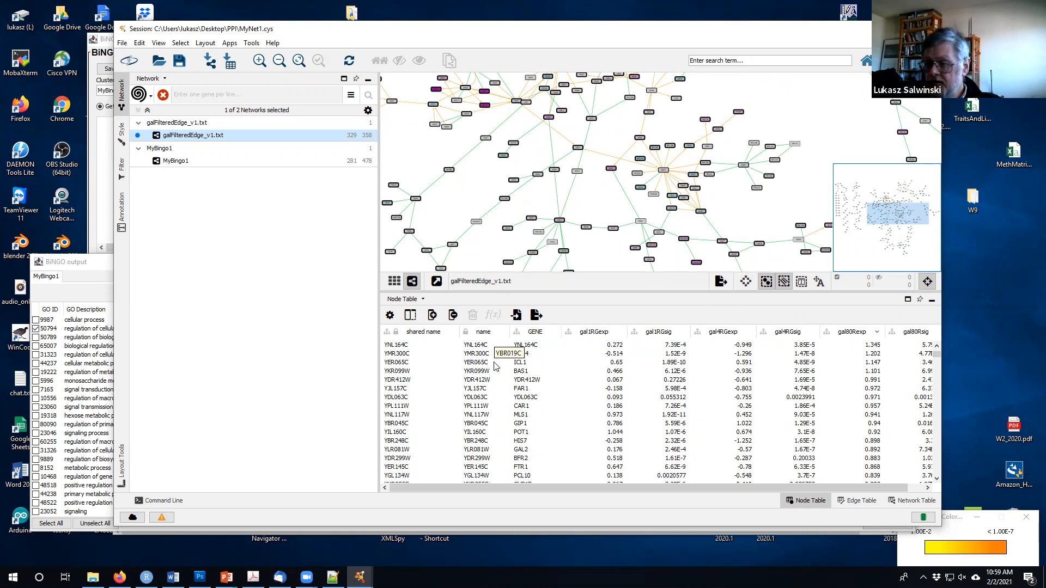
pyautogui.scroll(1, 458, 439)
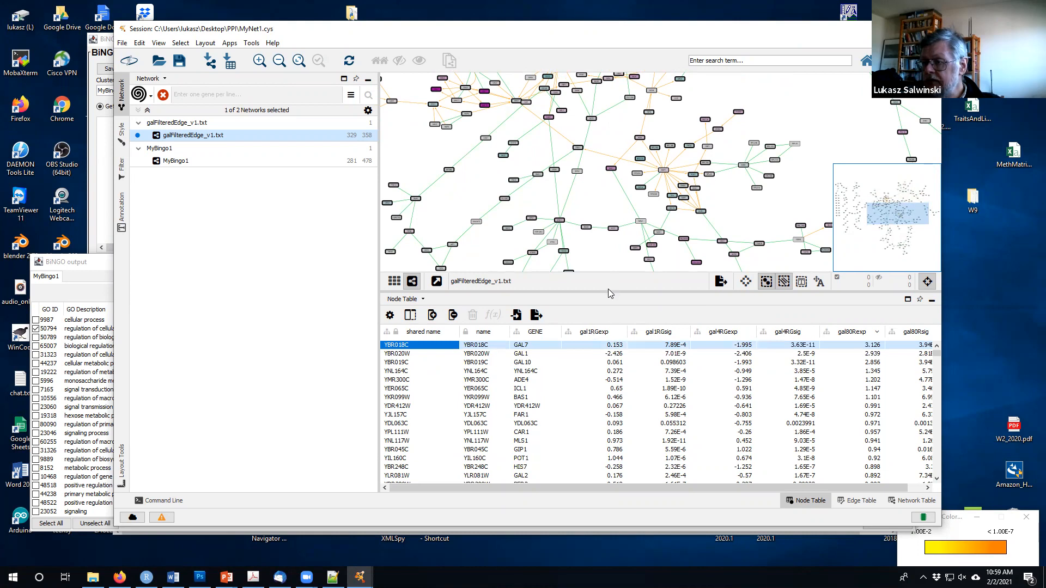
pyautogui.moveTo(609, 291); pyautogui.dragTo(616, 218)
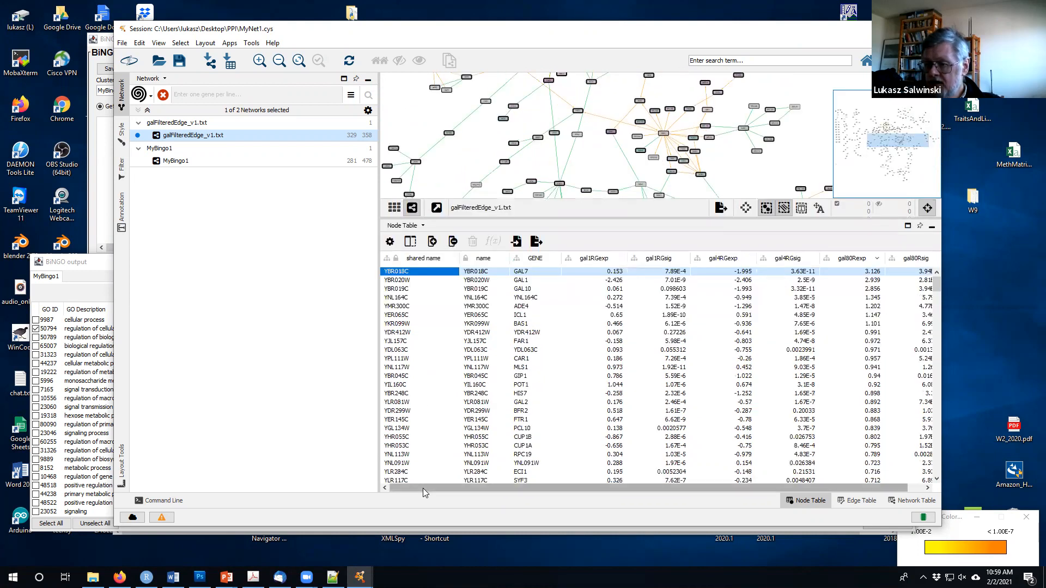
pyautogui.keyDown('shift'); pyautogui.click(402, 472); pyautogui.keyUp('shift')
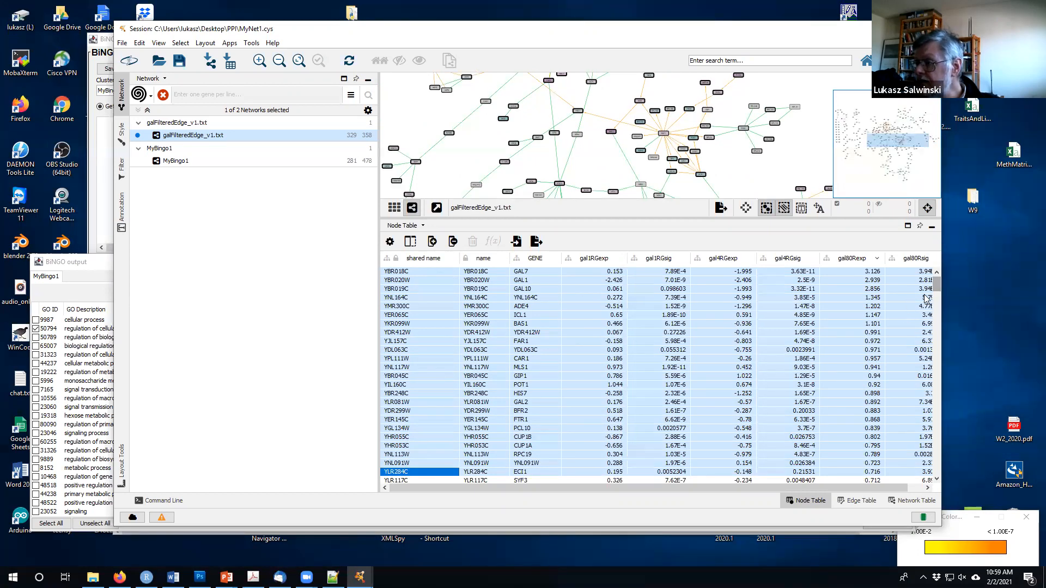
# Select the node table rows with gal80Rexp above 0.5, from YPL222W up to YBR018C.
pyautogui.click(860, 272)
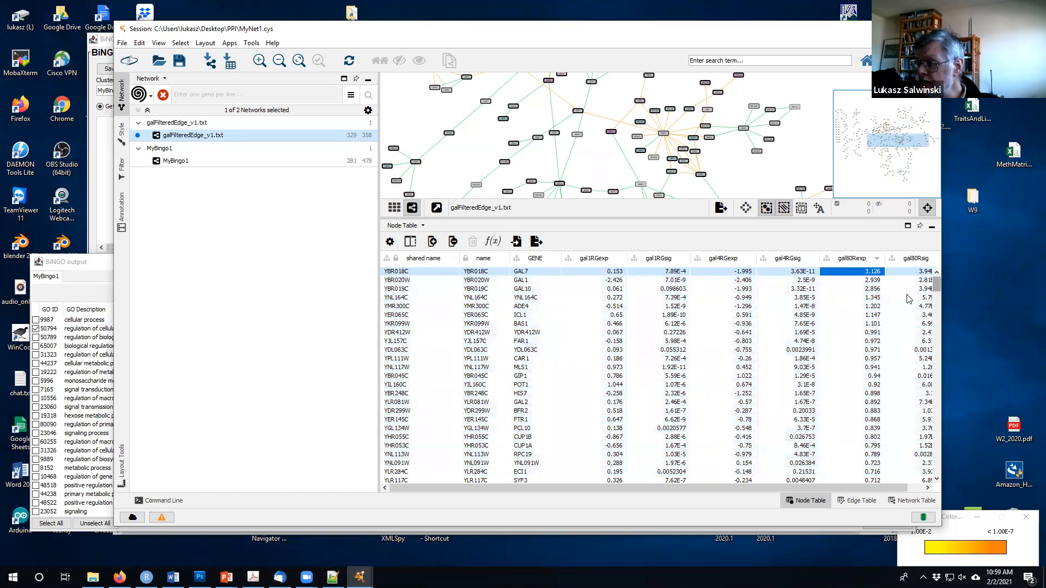
pyautogui.click(938, 297)
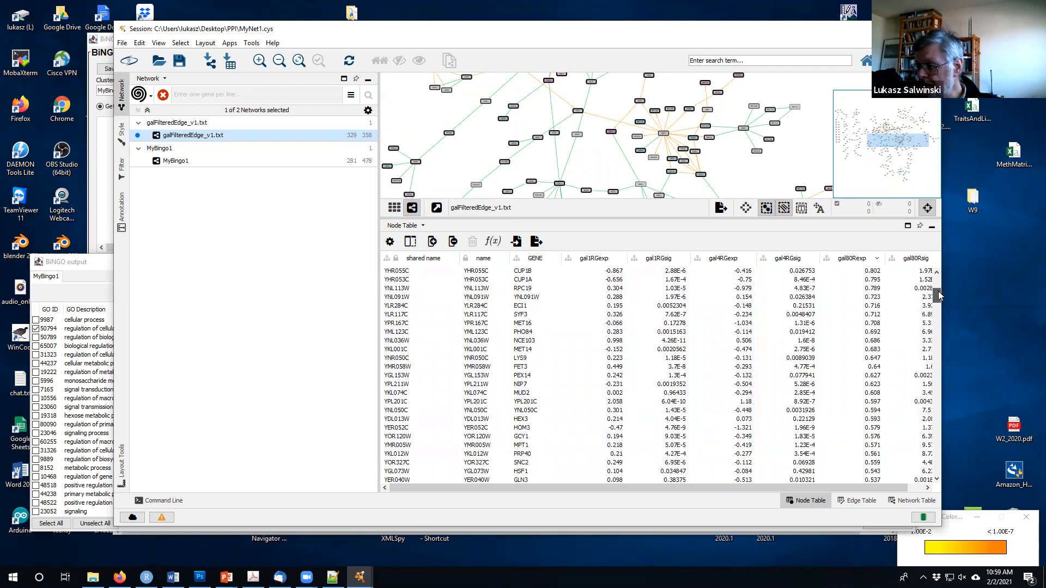
pyautogui.scroll(-2, 938, 296)
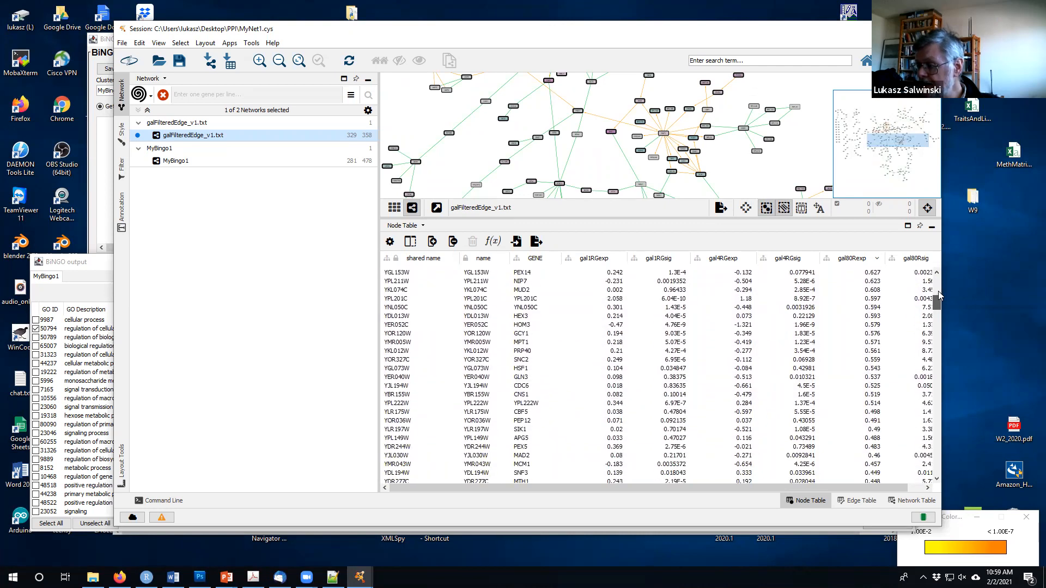
pyautogui.click(873, 403)
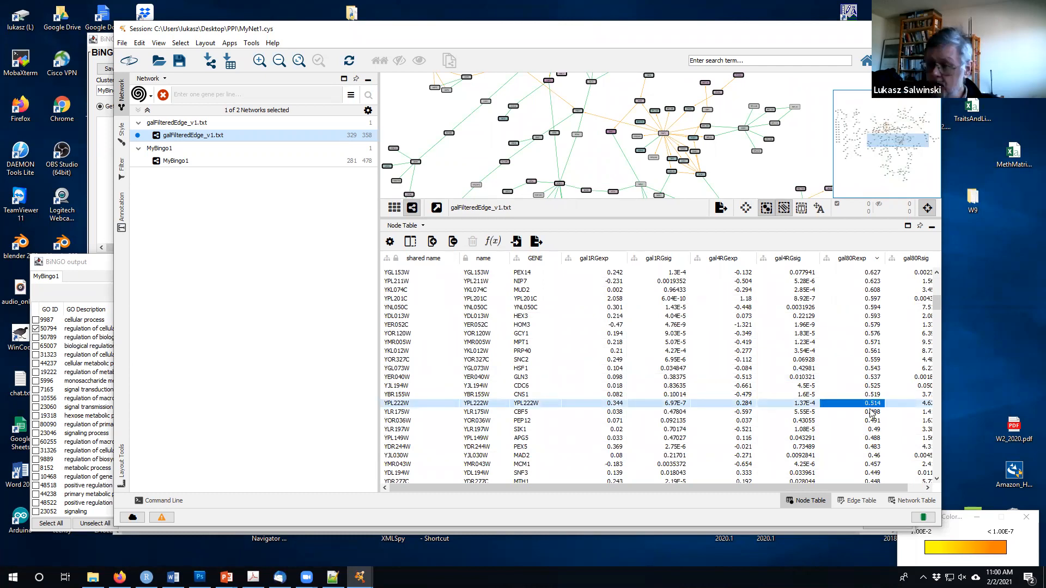
pyautogui.keyDown('shift'); pyautogui.click(864, 352); pyautogui.keyUp('shift')
pyautogui.click(868, 404)
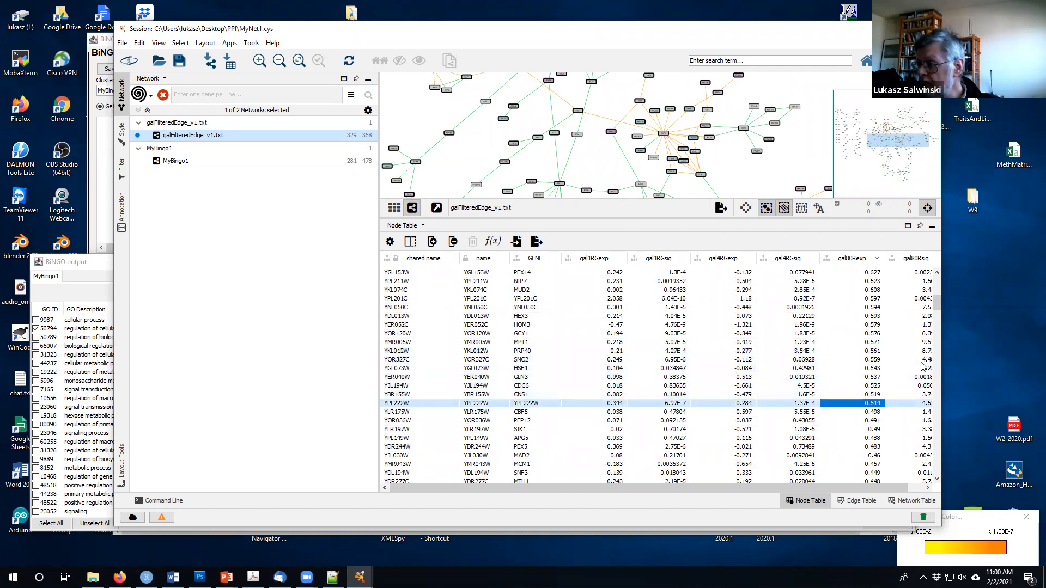
pyautogui.moveTo(935, 311); pyautogui.dragTo(934, 277)
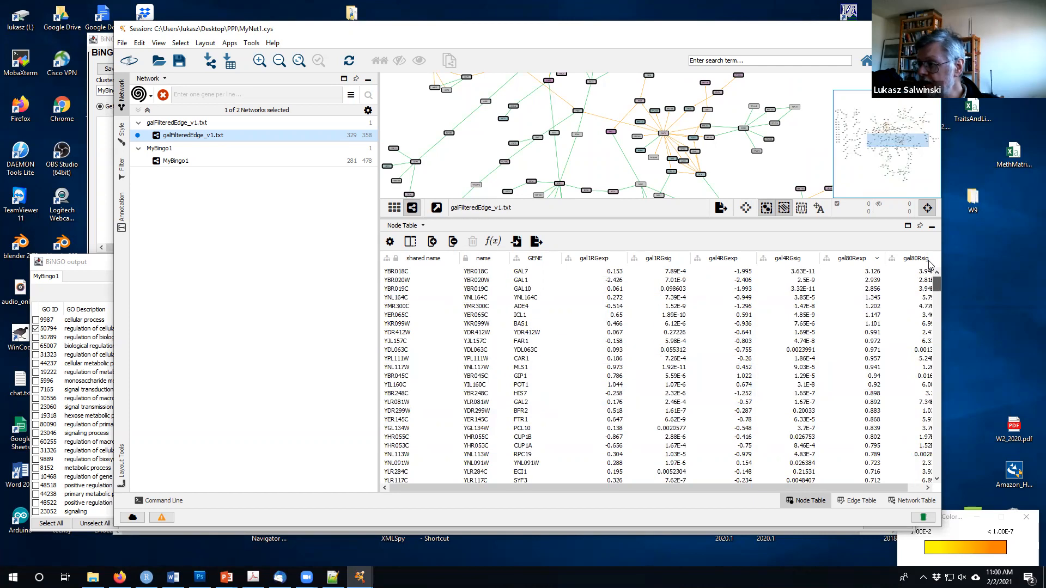
pyautogui.keyDown('shift'); pyautogui.click(873, 272); pyautogui.keyUp('shift')
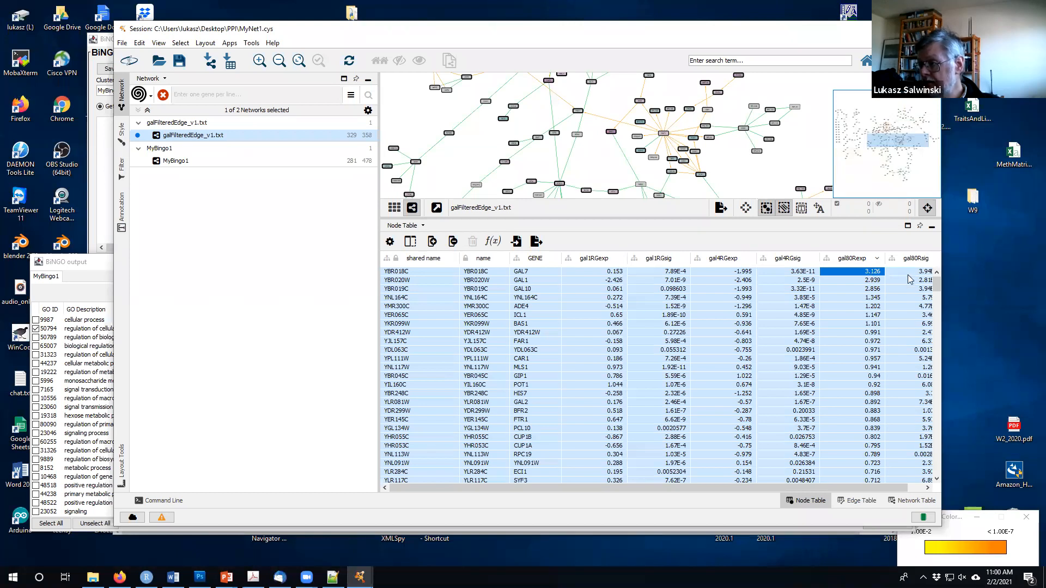
# Select the network nodes that correspond to the highlighted node table rows.
pyautogui.moveTo(936, 288); pyautogui.dragTo(936, 310)
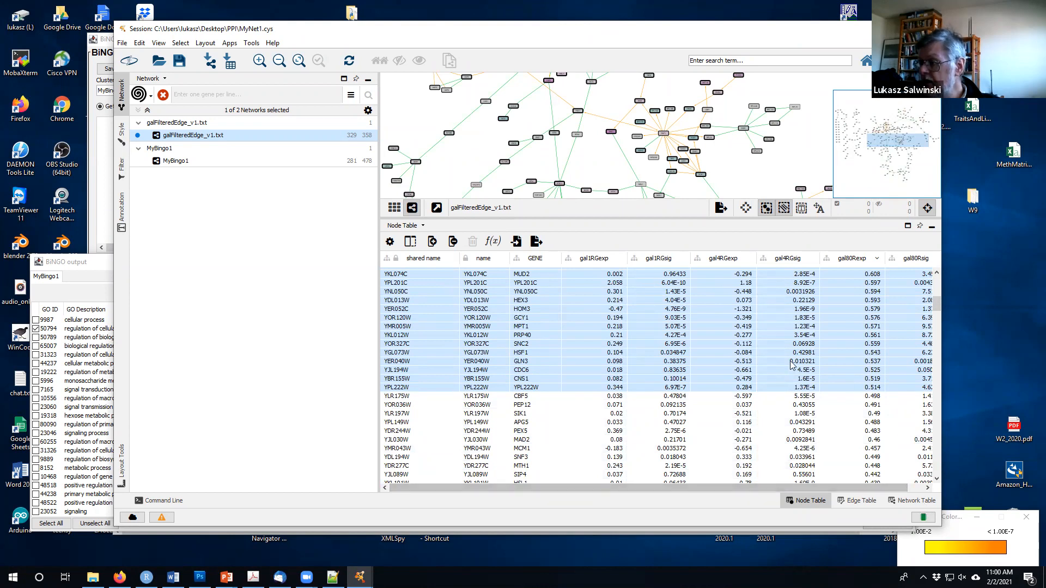
pyautogui.rightClick(770, 327)
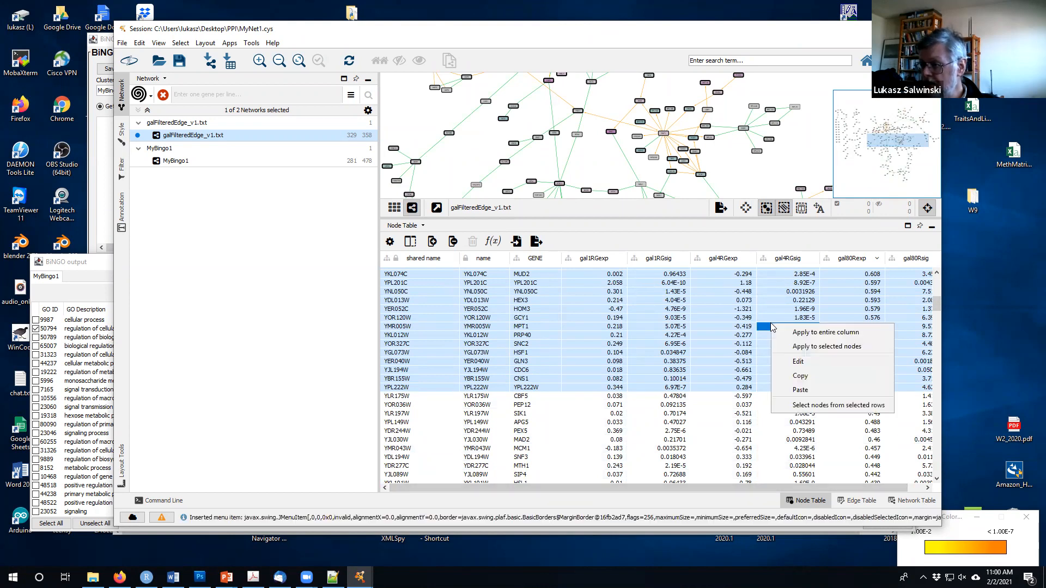
pyautogui.click(843, 410)
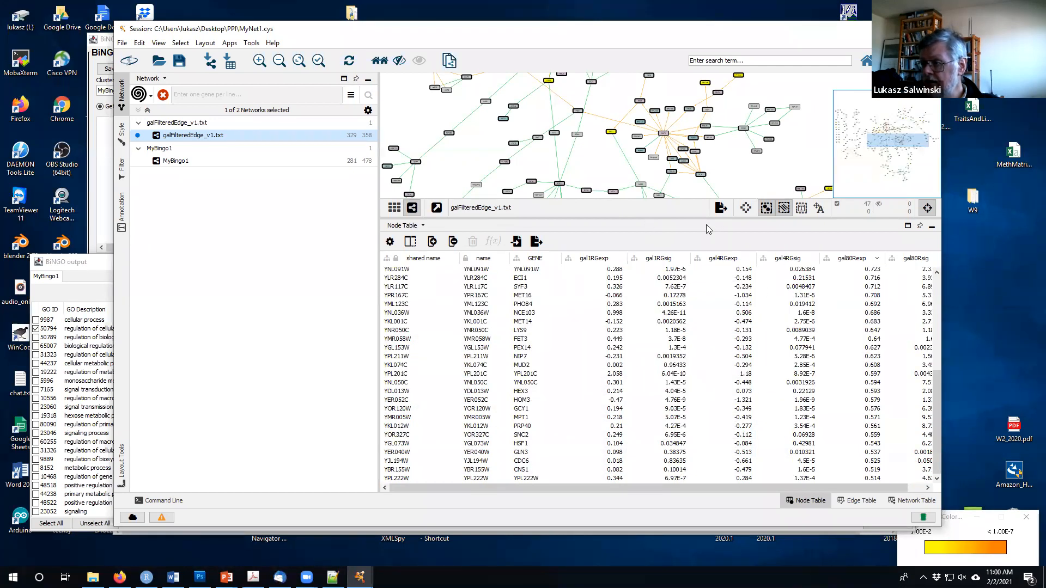
pyautogui.moveTo(870, 209)
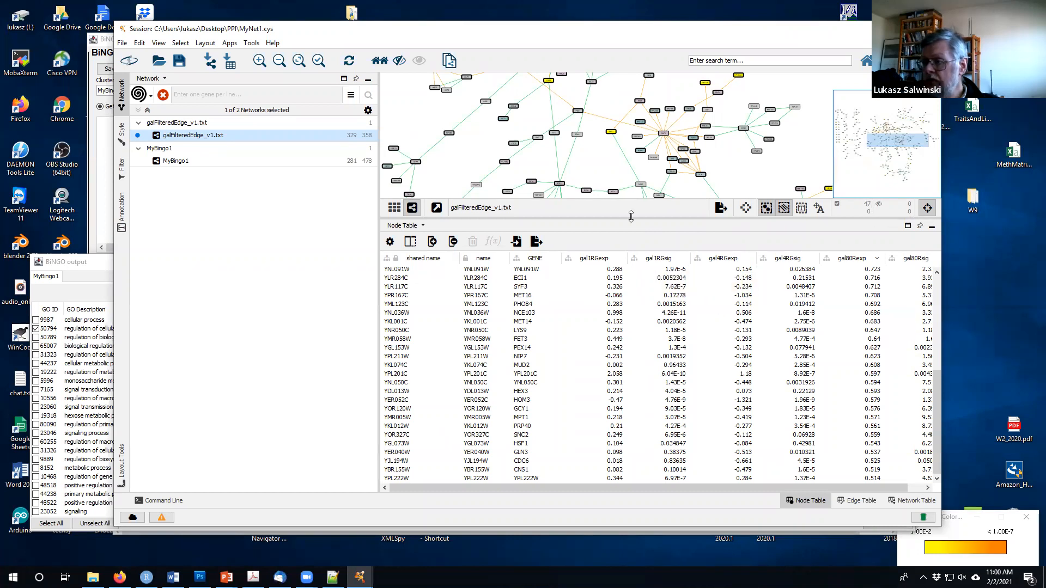
# Enlarge the network view to show more of the yeast network and close the MyBingo1 output window.
pyautogui.moveTo(633, 218); pyautogui.dragTo(662, 397)
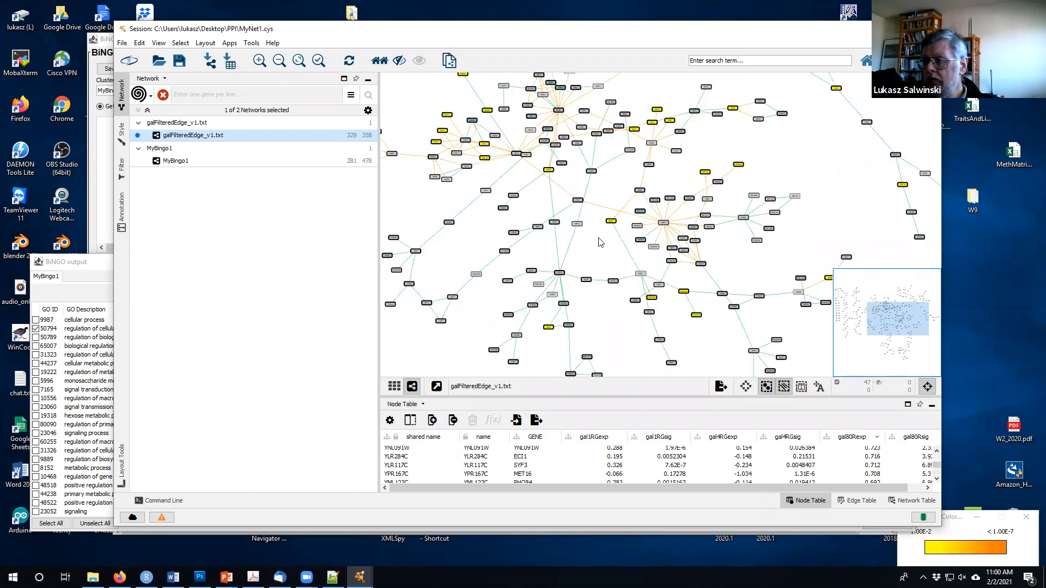
pyautogui.scroll(-4, 601, 242)
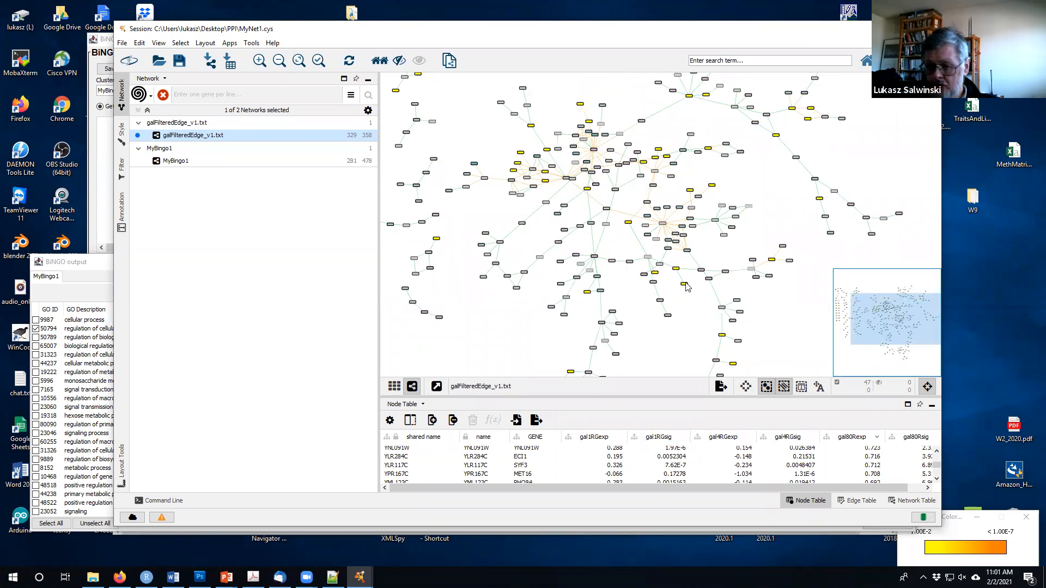
pyautogui.click(92, 267)
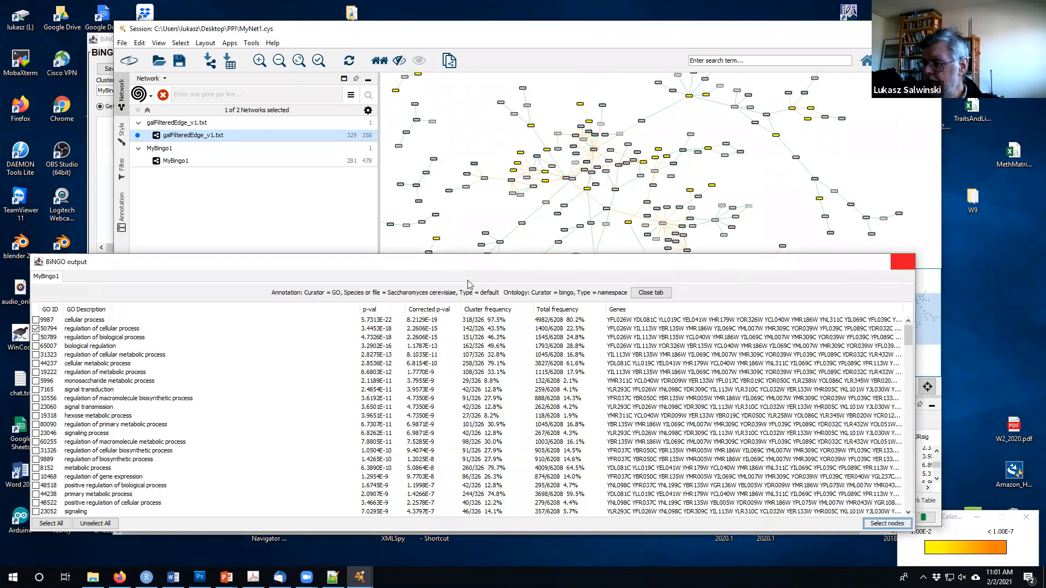
pyautogui.click(902, 264)
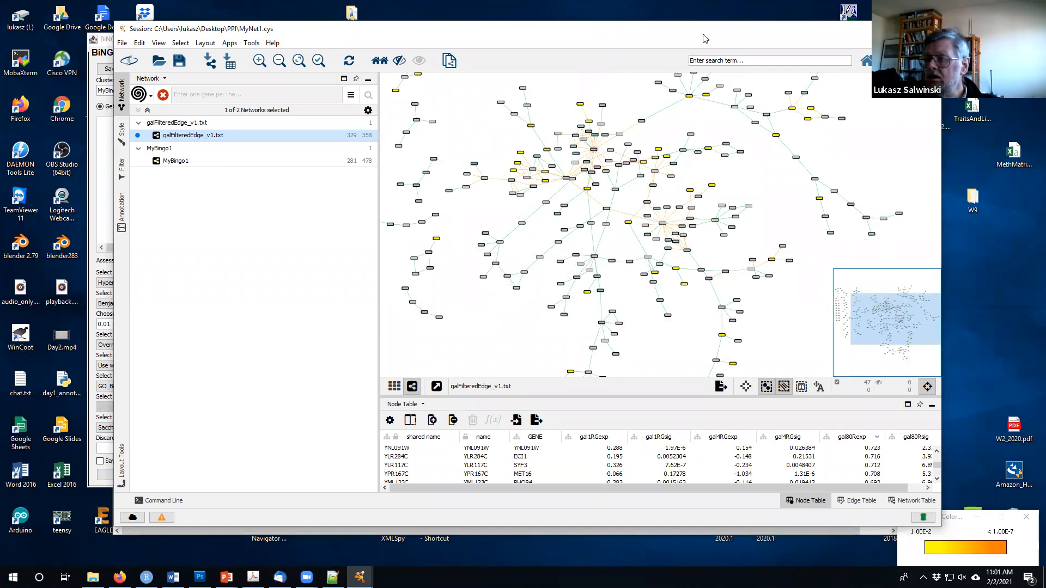
# Run a BiNGO overrepresentation analysis on the selected nodes with the cluster name MyBingo2, keeping the other settings.
pyautogui.moveTo(703, 34); pyautogui.dragTo(725, 55)
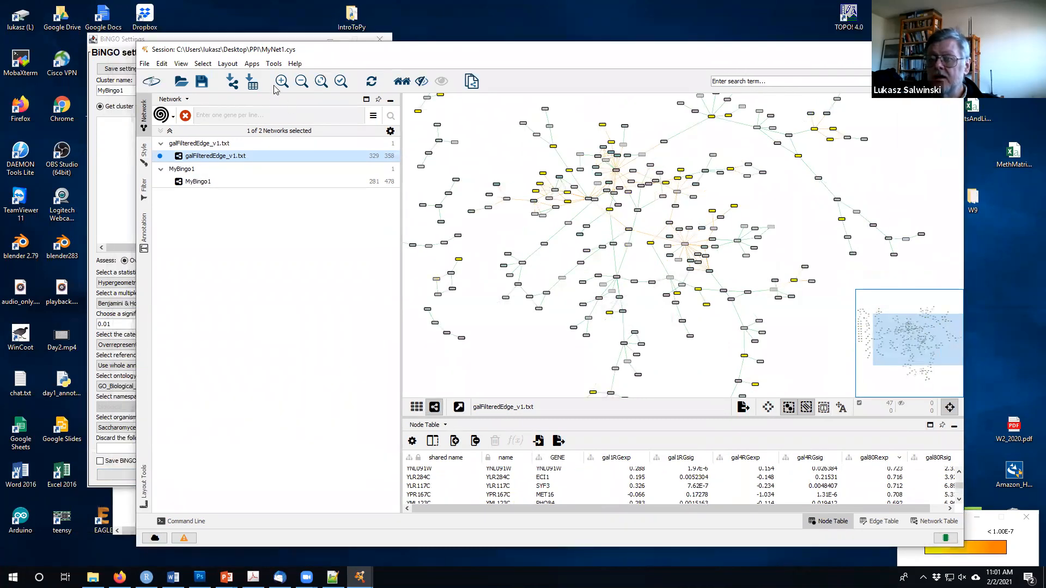
pyautogui.click(249, 39)
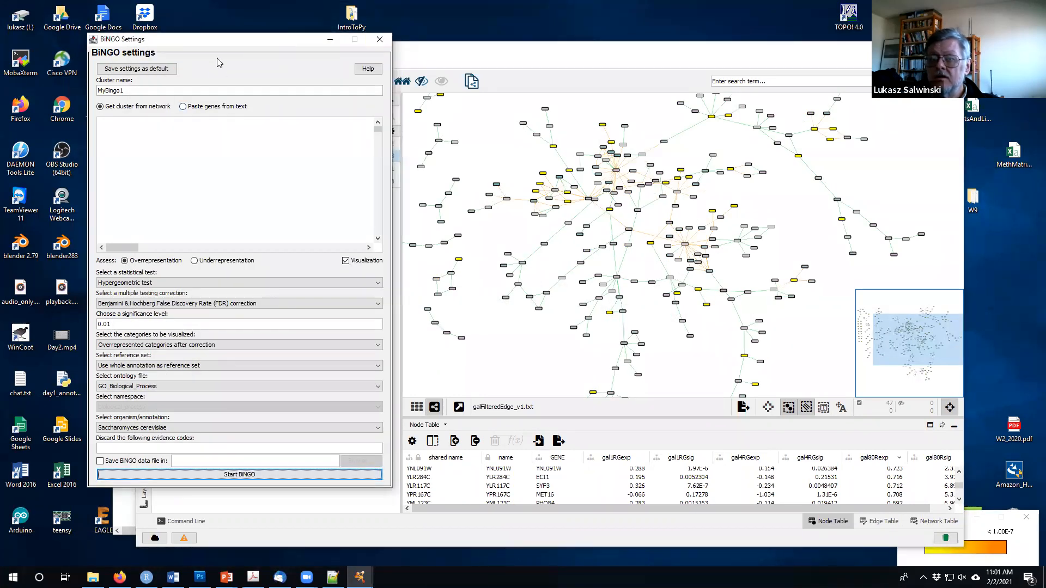
pyautogui.moveTo(219, 41); pyautogui.dragTo(389, 20)
pyautogui.click(309, 68)
pyautogui.press('BackSpace')
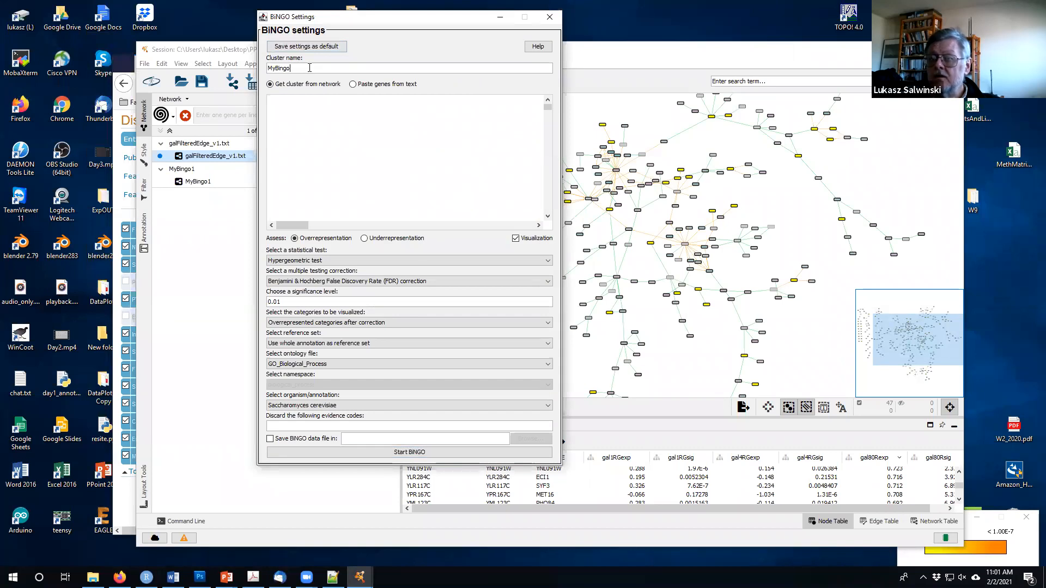
pyautogui.write('2')
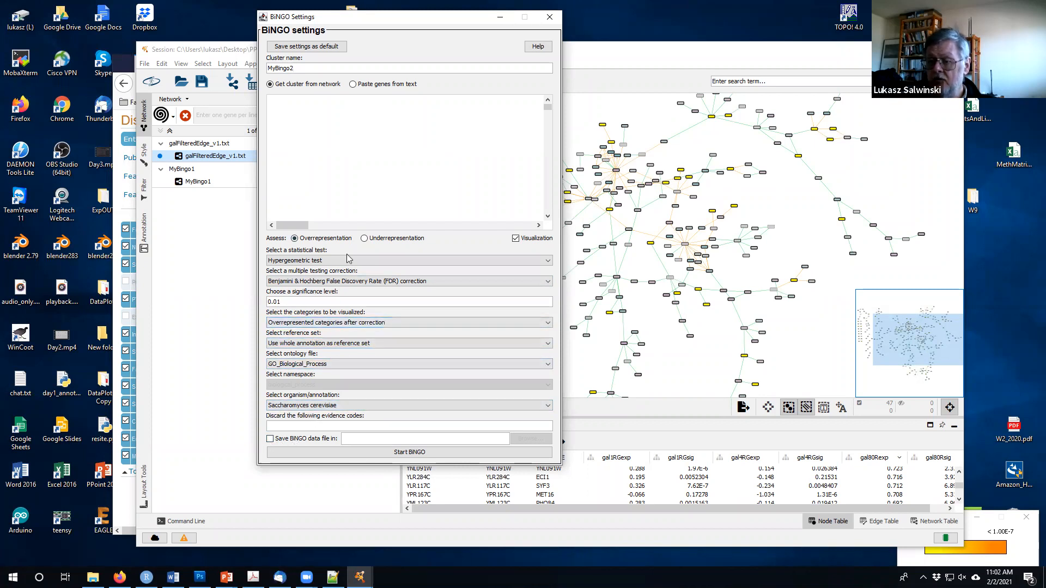
pyautogui.click(407, 453)
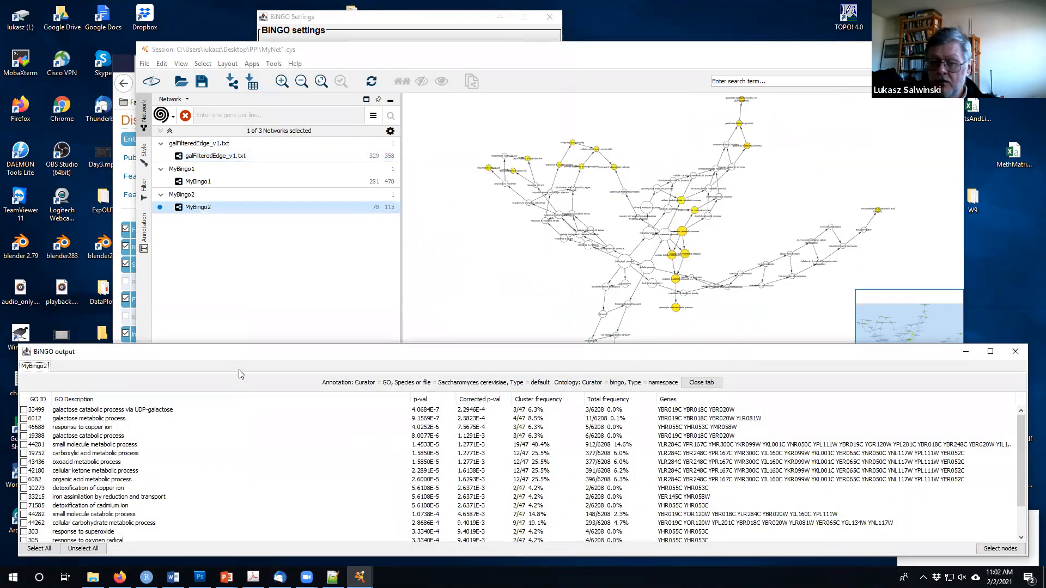
# Bring the MyBingo2 GO term network into full view to examine its highlighted terms.
pyautogui.click(192, 199)
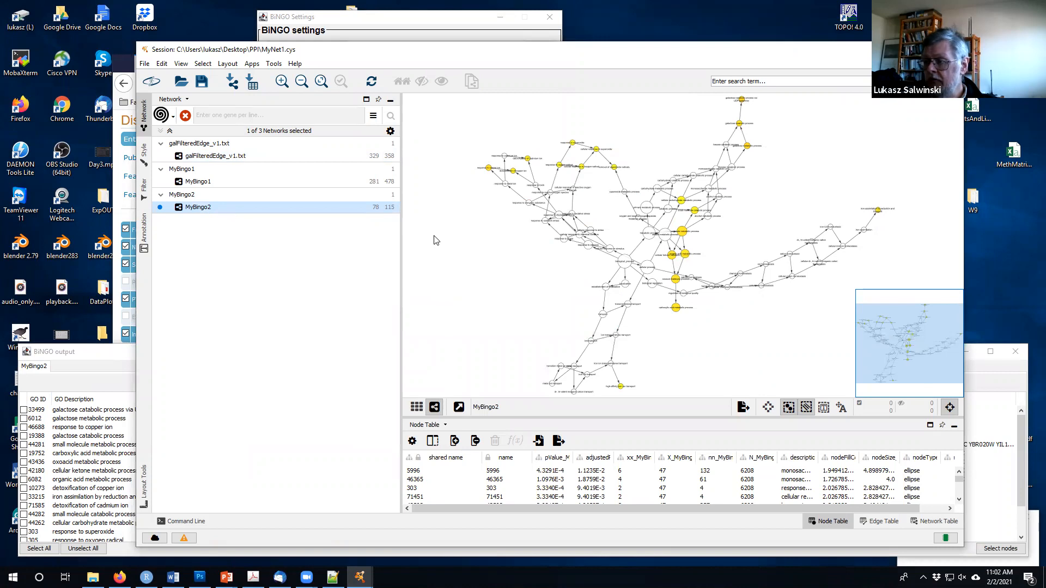
pyautogui.scroll(-3, 503, 267)
pyautogui.moveTo(701, 246); pyautogui.dragTo(679, 236)
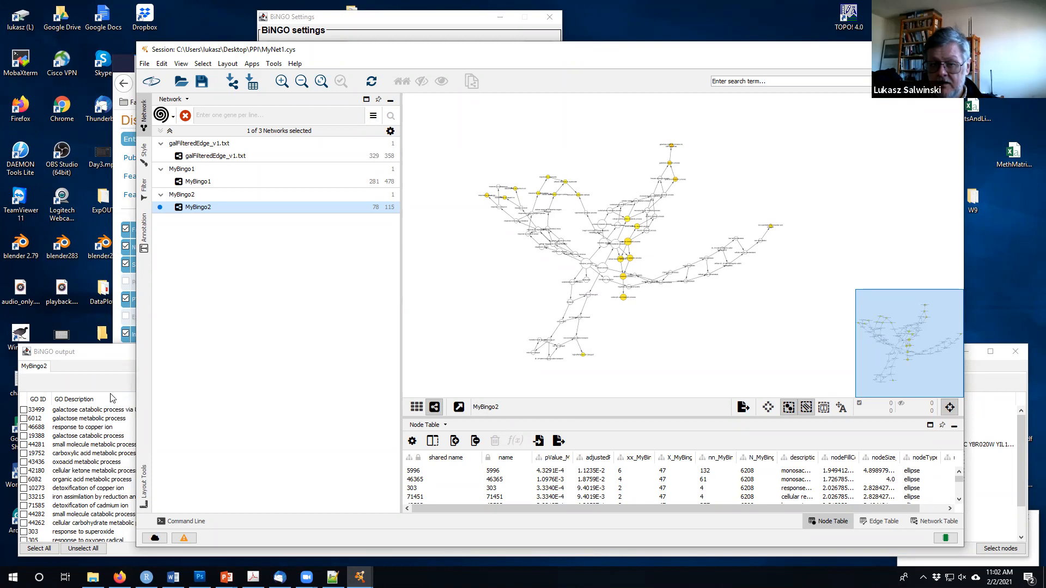
# Bring the MyBingo2 output window forward and enlarge it to show the whole list of GO terms.
pyautogui.click(110, 355)
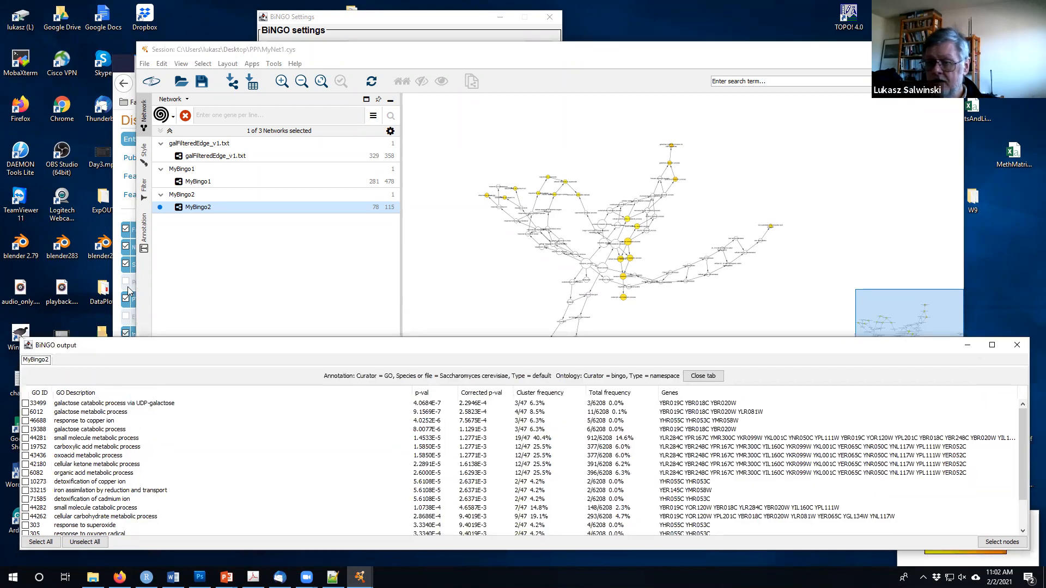
pyautogui.moveTo(128, 292); pyautogui.dragTo(121, 129)
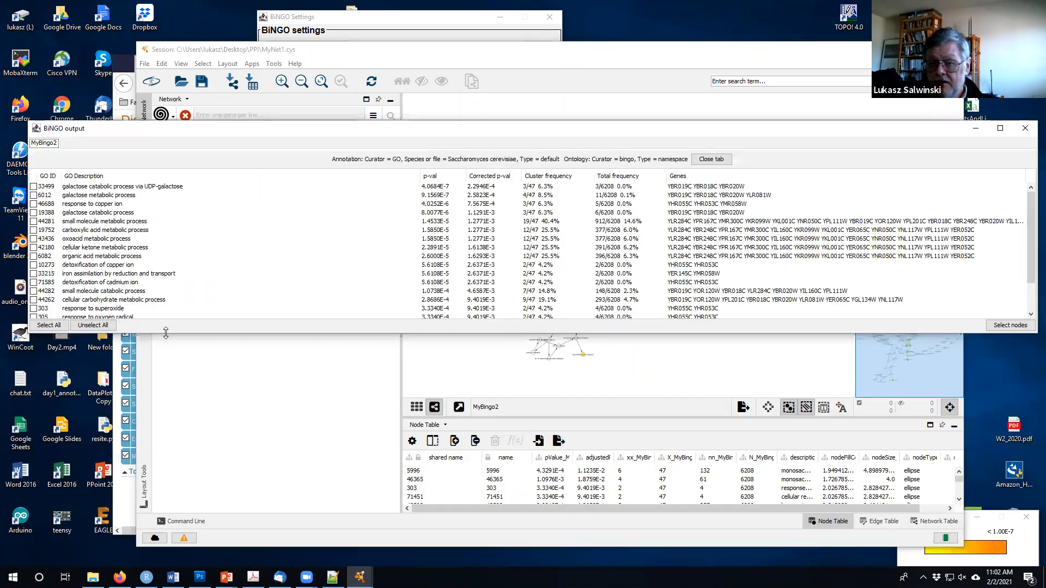
pyautogui.moveTo(160, 448); pyautogui.dragTo(160, 450)
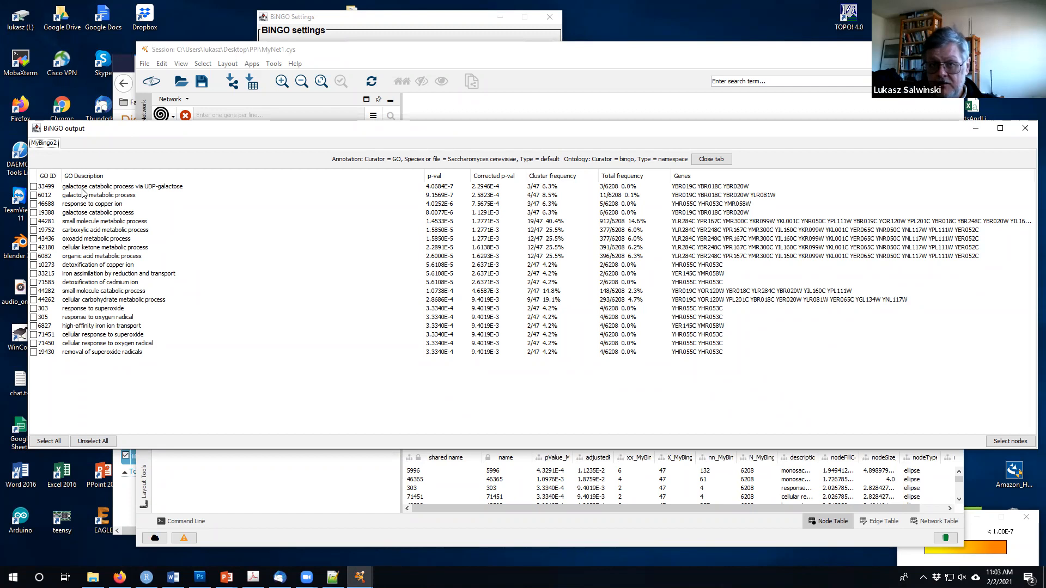
# Return to the MyBingo2 network and enlarge its node table.
pyautogui.click(365, 57)
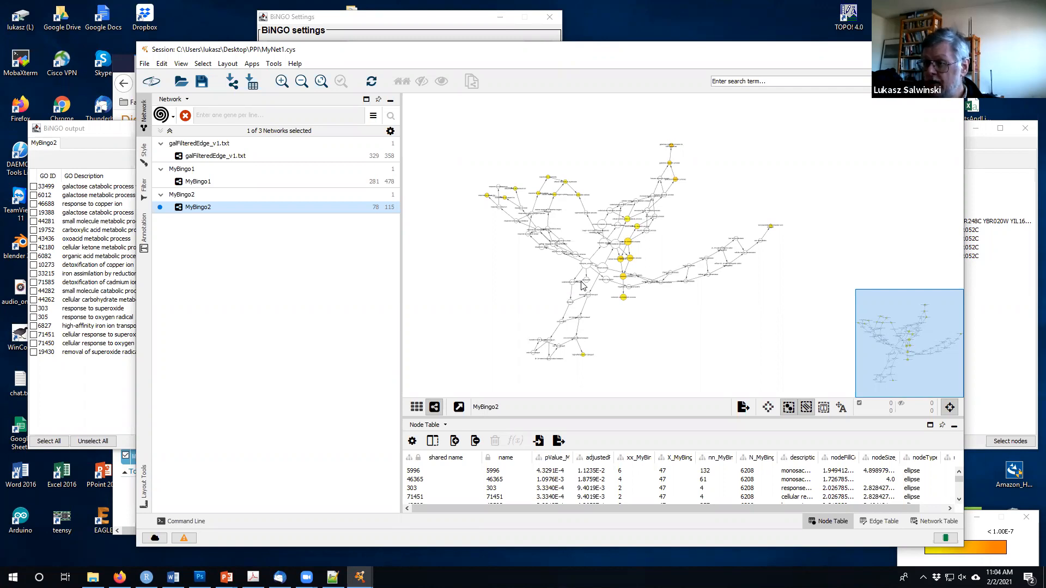
pyautogui.click(104, 131)
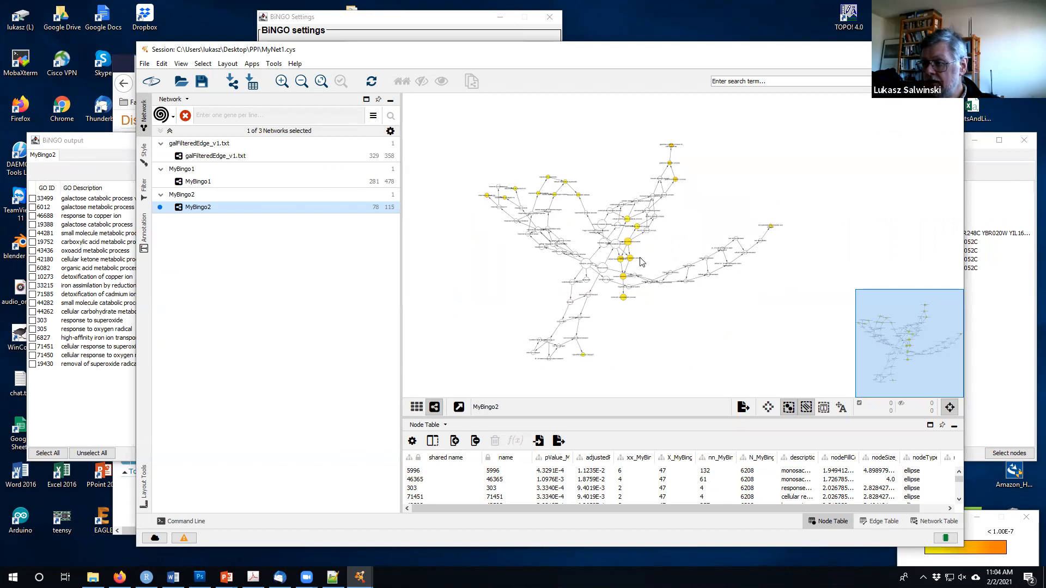
pyautogui.moveTo(612, 416); pyautogui.dragTo(612, 316)
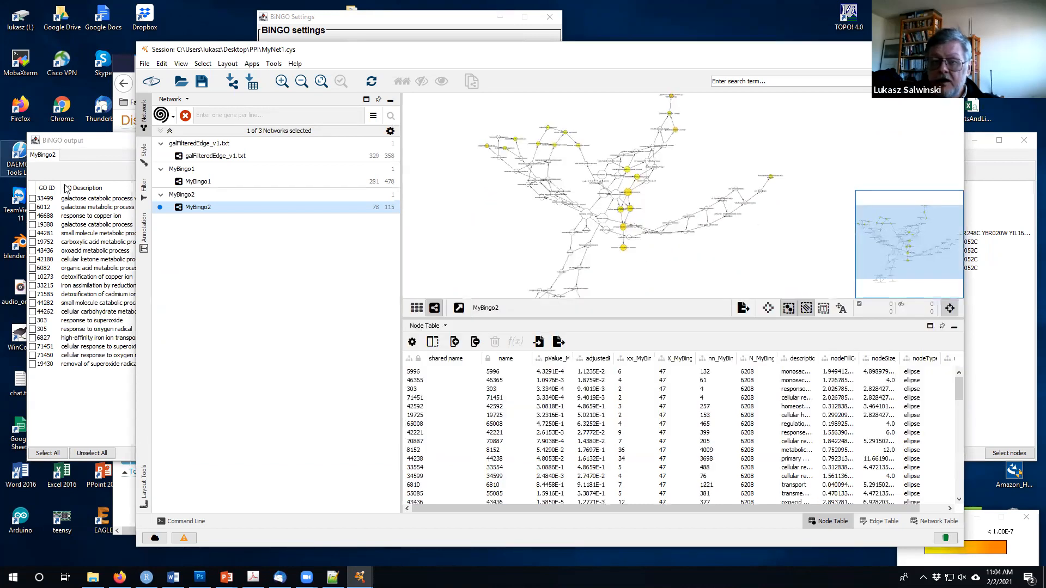
# Tick the galactose catabolic process via UDP-galactose, galactose metabolic process and galactose catabolic process terms in the BiNGO output.
pyautogui.click(82, 143)
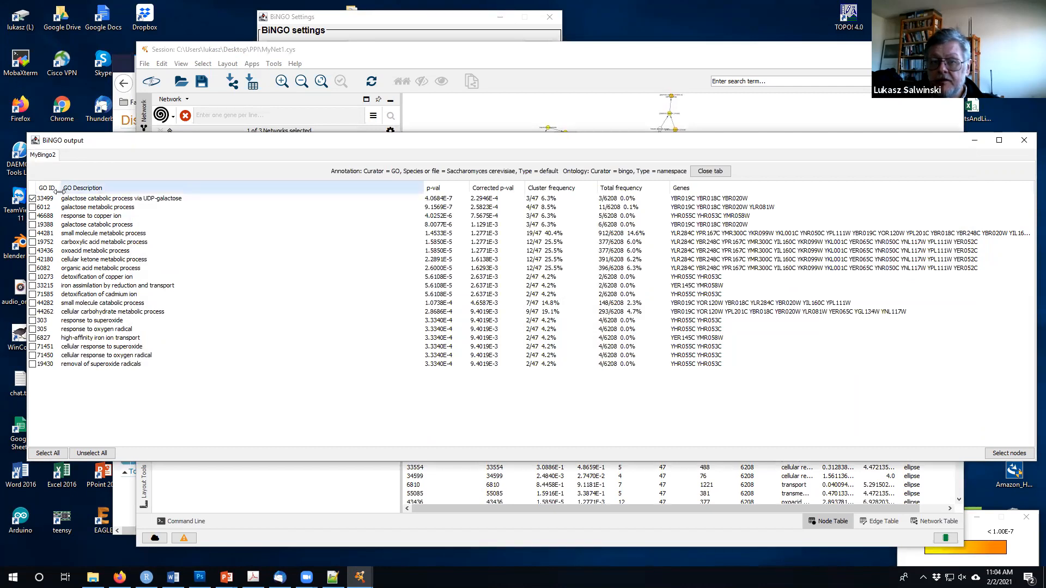
pyautogui.click(32, 208)
pyautogui.click(33, 225)
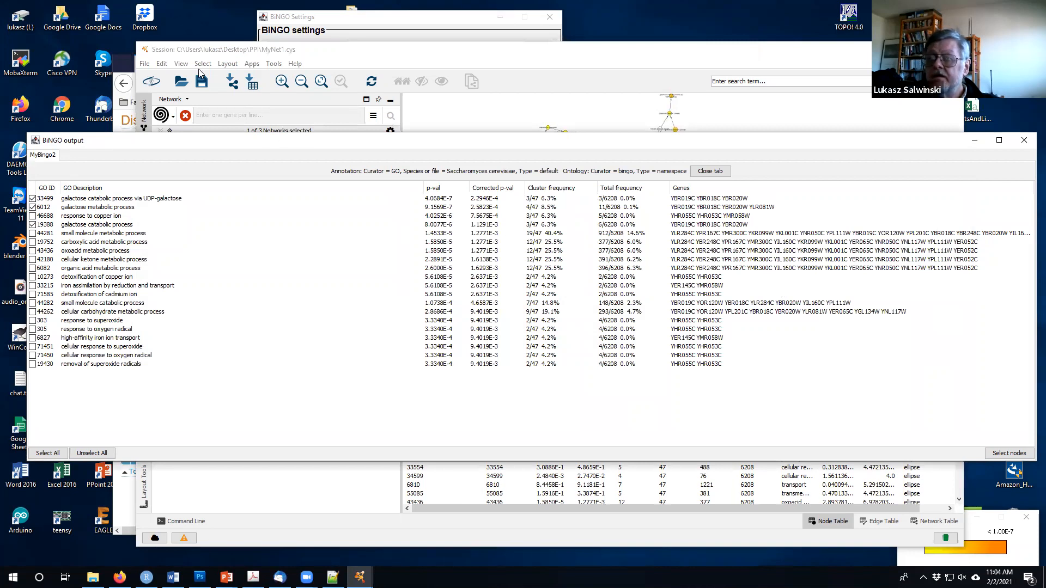
# Switch to the galFilteredEdge_v1.txt network and clear its current node selection.
pyautogui.click(191, 49)
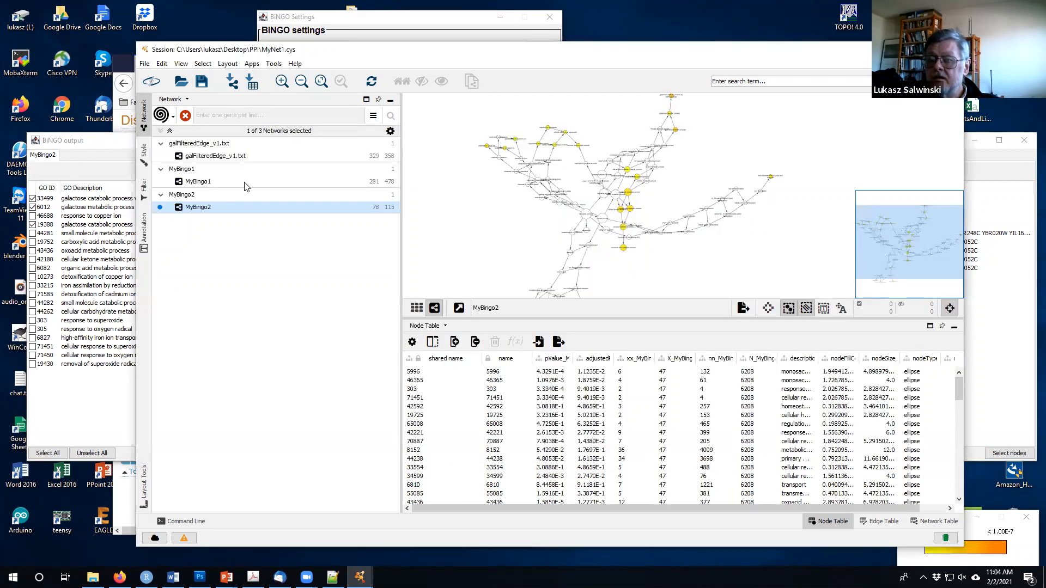
pyautogui.click(222, 158)
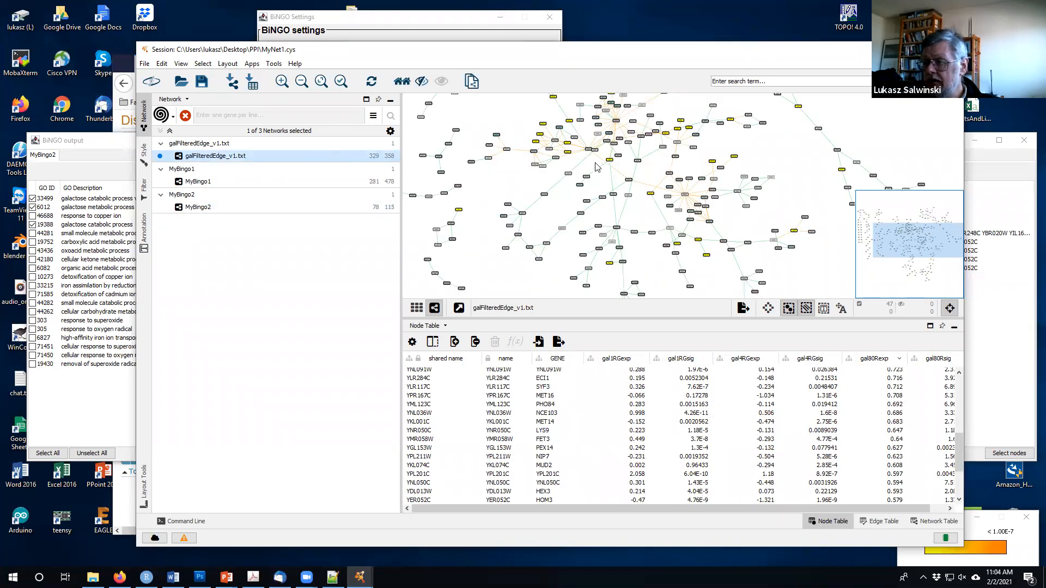
pyautogui.click(598, 200)
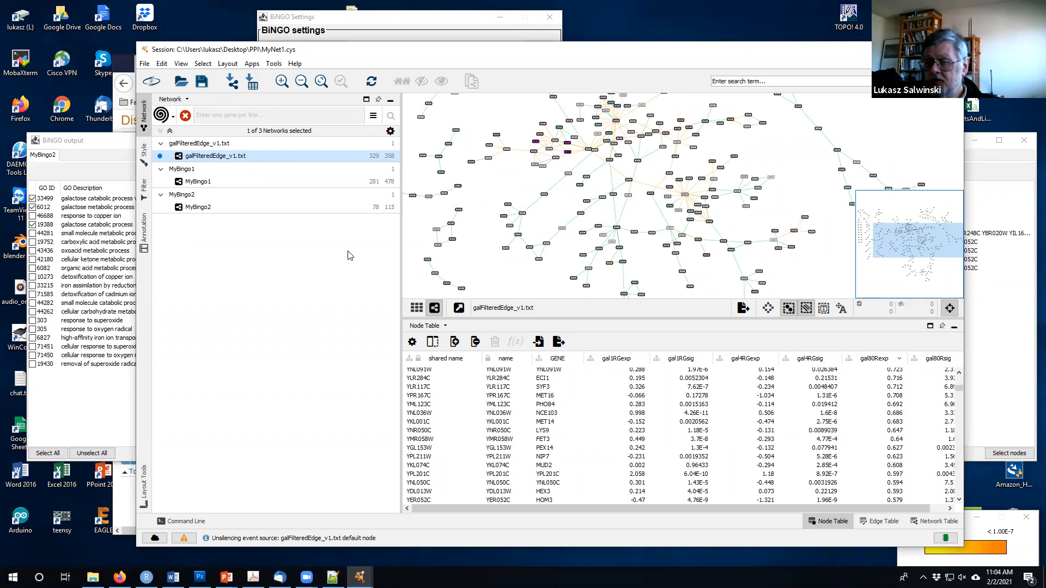
# Select the network nodes annotated with the three ticked galactose GO terms from the BiNGO output.
pyautogui.click(61, 251)
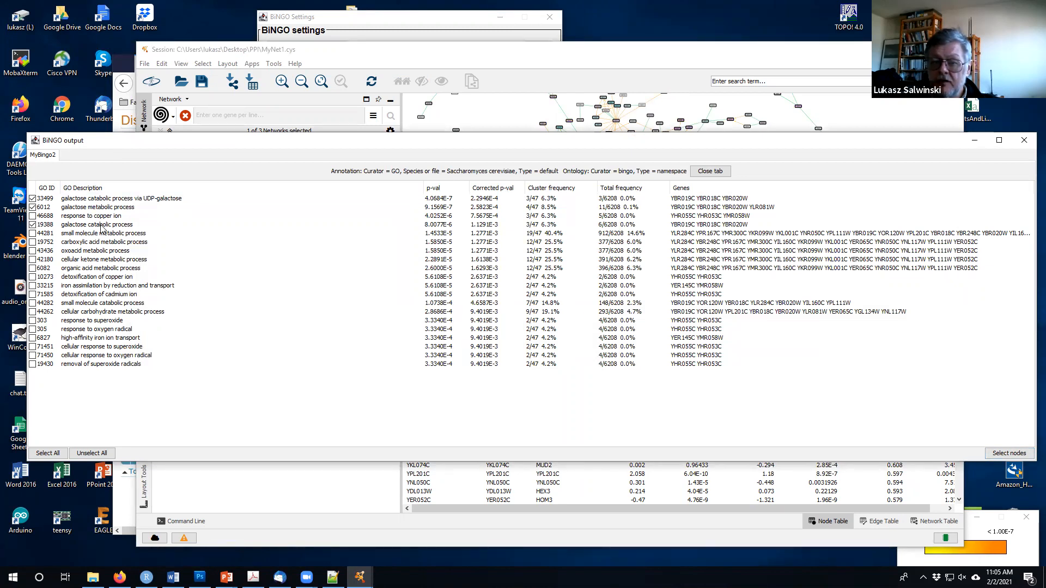
pyautogui.click(1015, 454)
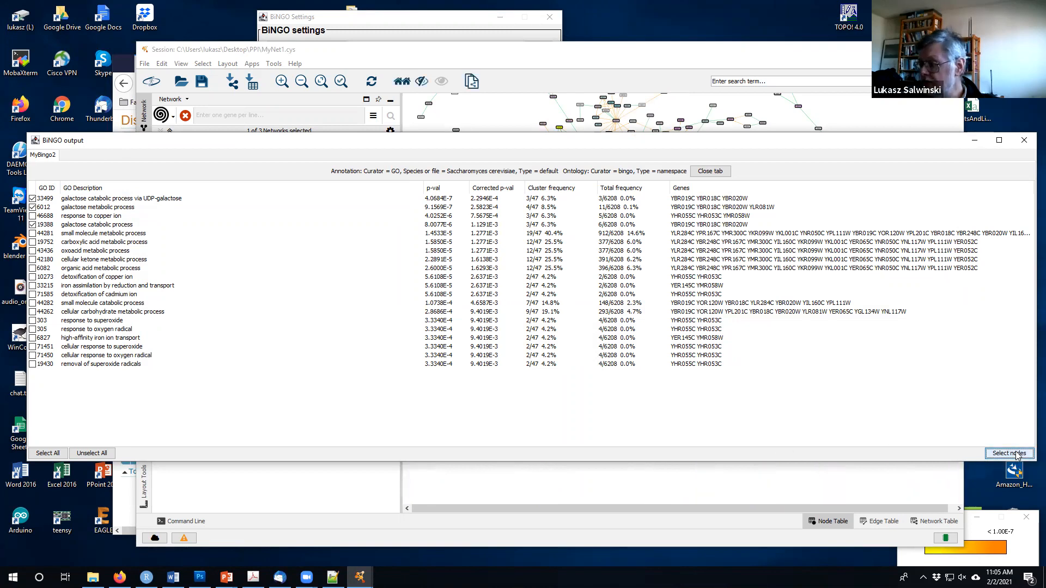
pyautogui.click(330, 51)
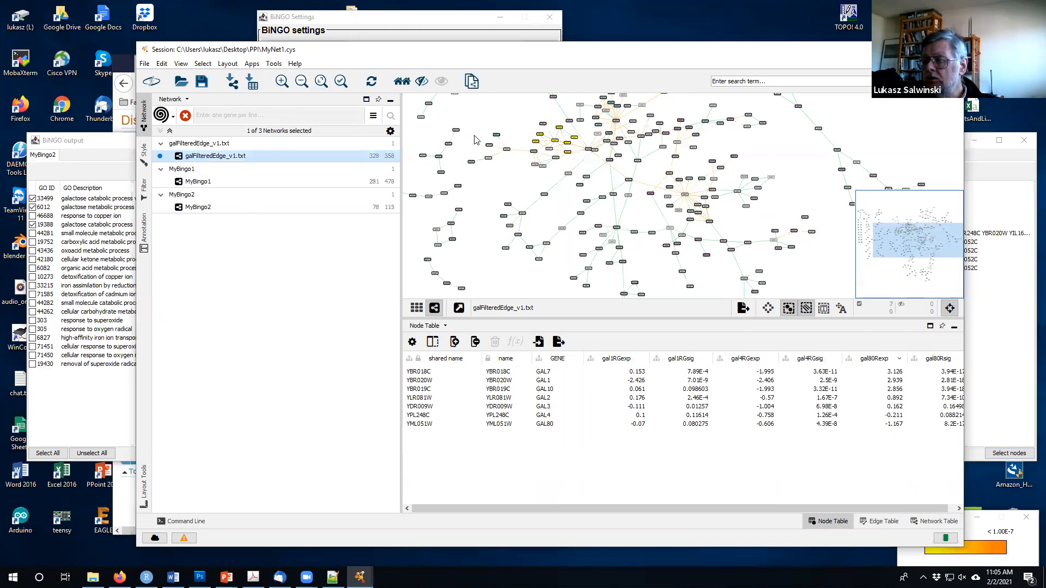
# Examine the selected GAL gene nodes and their interactions up close, and their location within the whole network.
pyautogui.moveTo(568, 206); pyautogui.dragTo(583, 254)
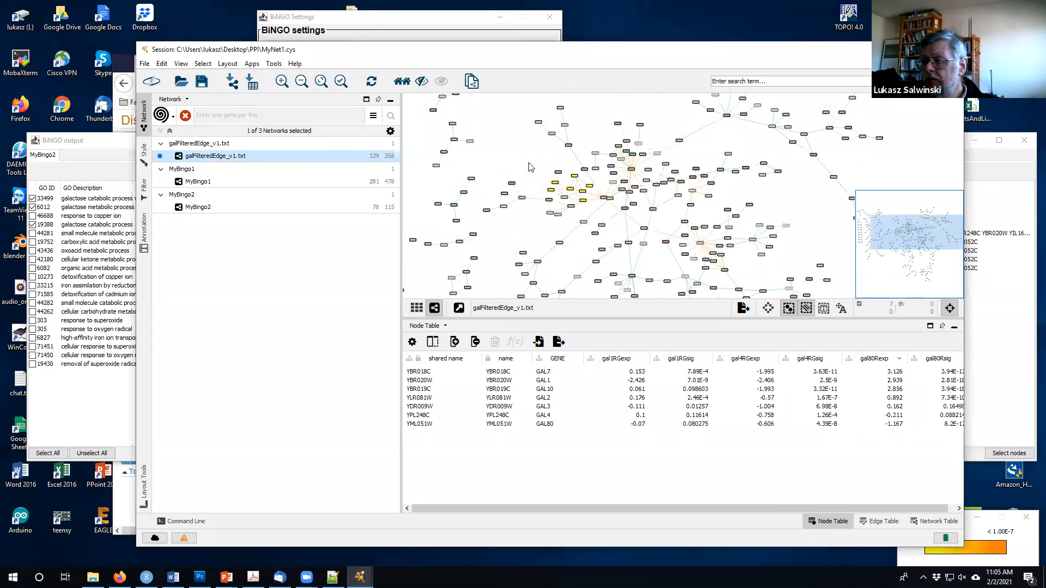
pyautogui.click(340, 81)
pyautogui.moveTo(616, 189); pyautogui.dragTo(528, 182)
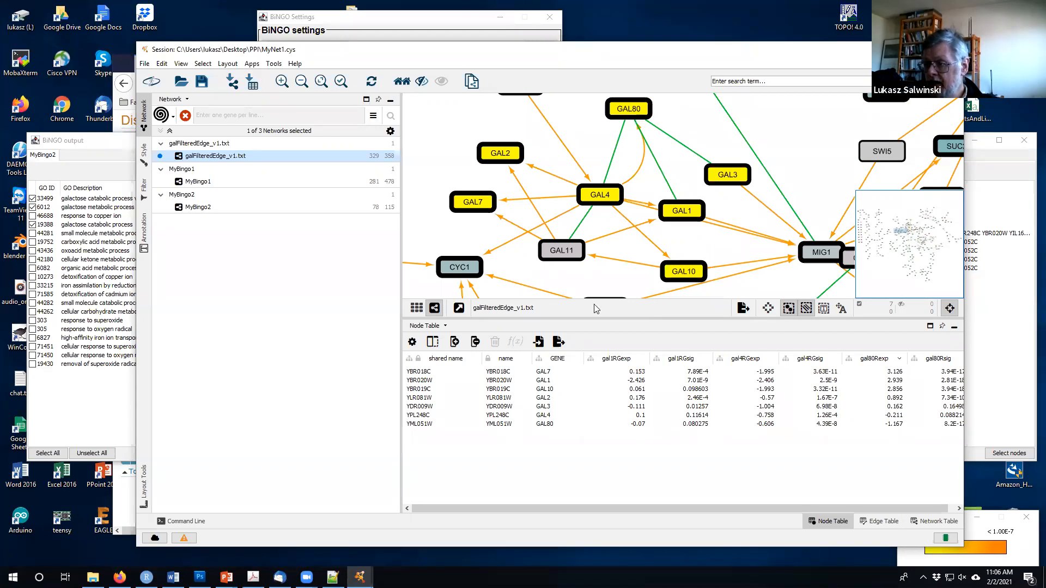
pyautogui.moveTo(595, 321); pyautogui.dragTo(586, 423)
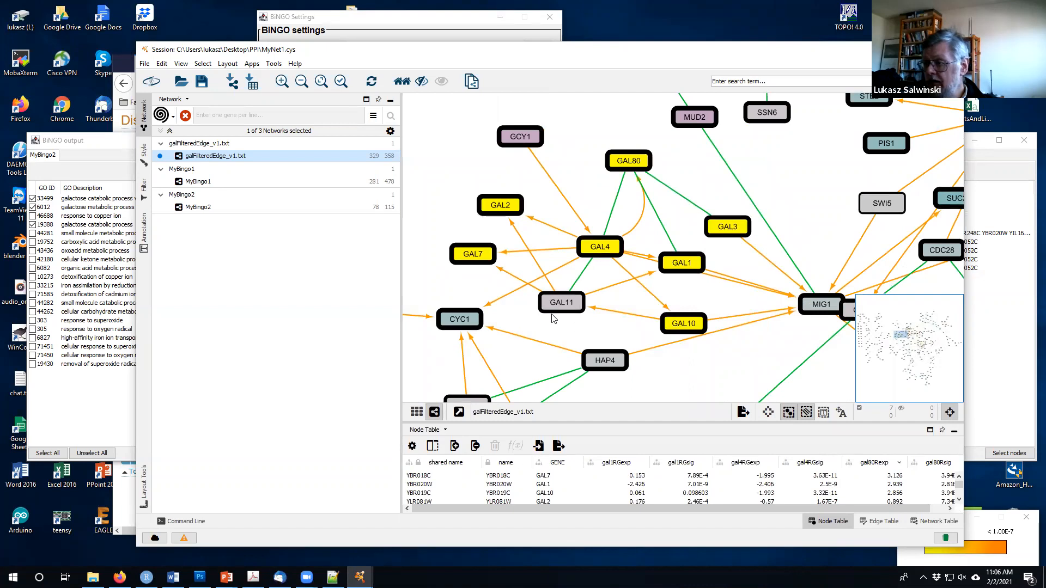
pyautogui.scroll(-1, 554, 318)
pyautogui.moveTo(455, 217); pyautogui.dragTo(477, 183)
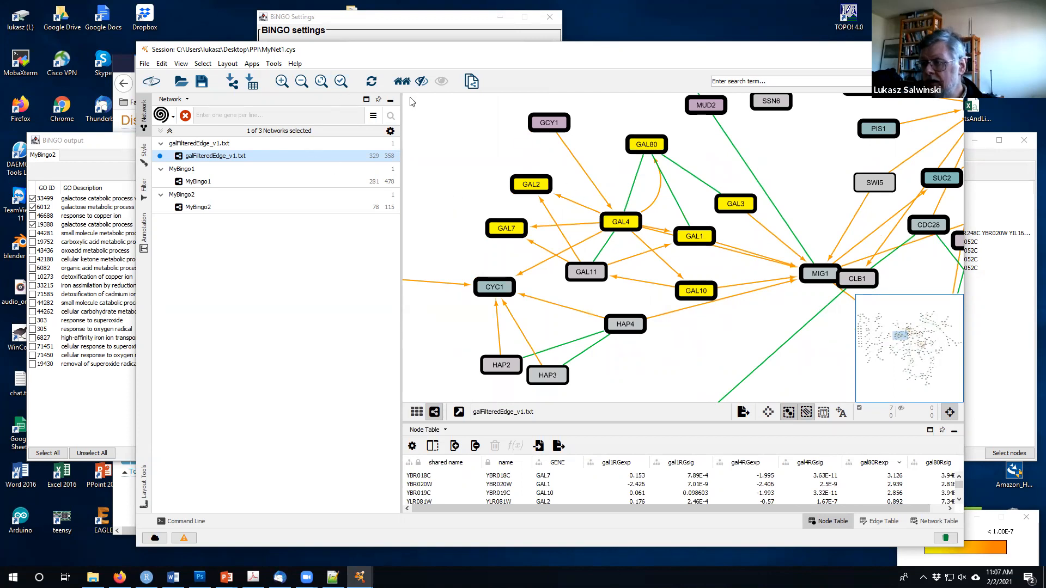
pyautogui.click(340, 83)
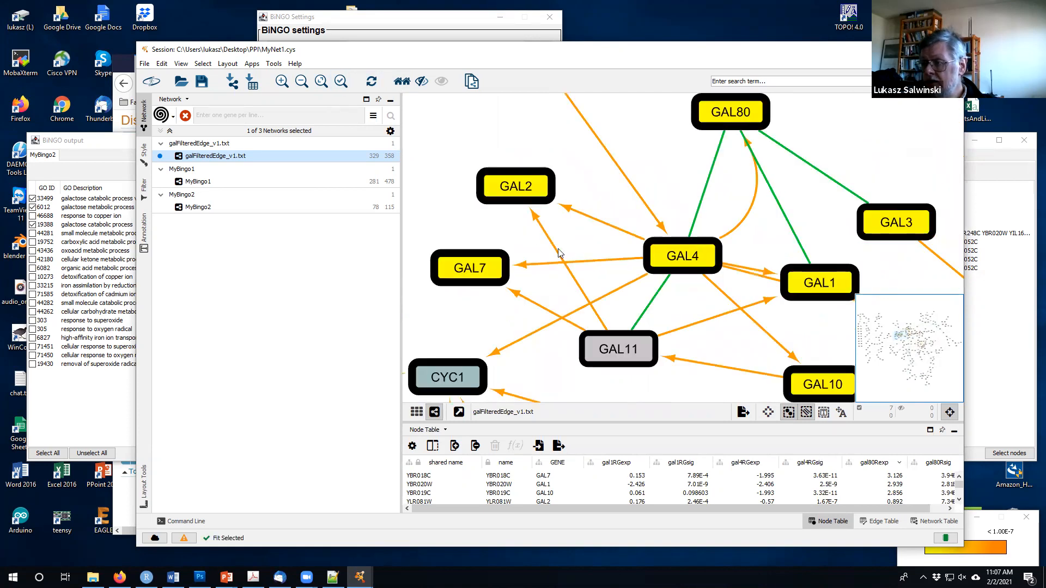
pyautogui.click(323, 85)
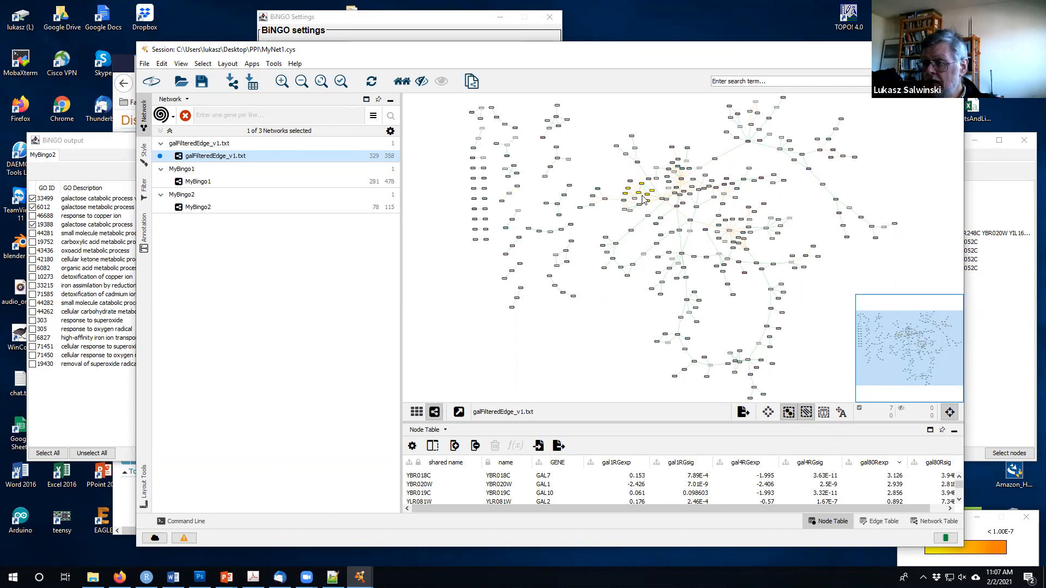
pyautogui.moveTo(614, 184); pyautogui.dragTo(577, 221)
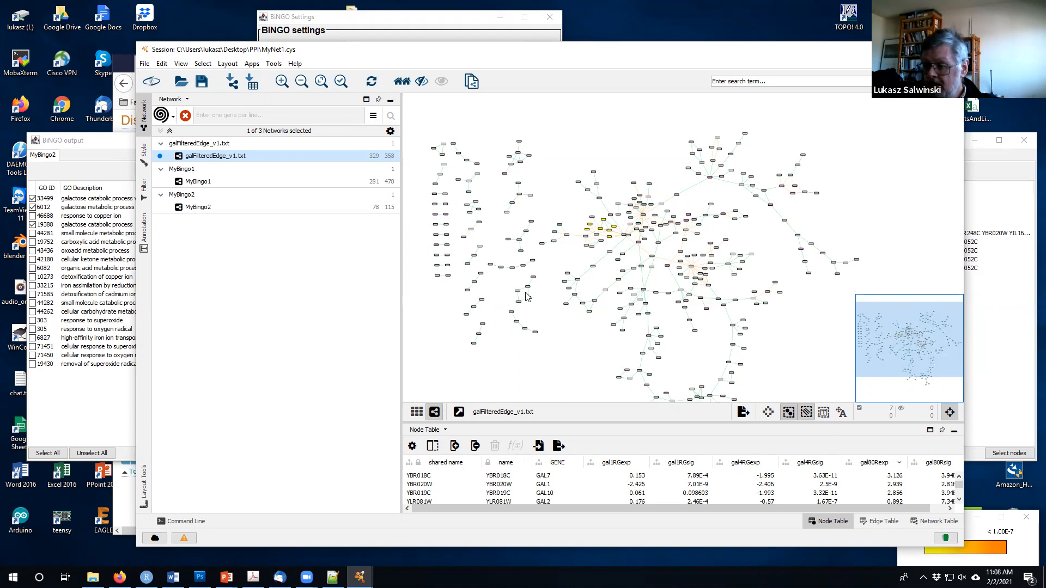
# Enlarge the table area below the network and display the edge table for galFilteredEdge_v1.txt.
pyautogui.moveTo(621, 423); pyautogui.dragTo(635, 311)
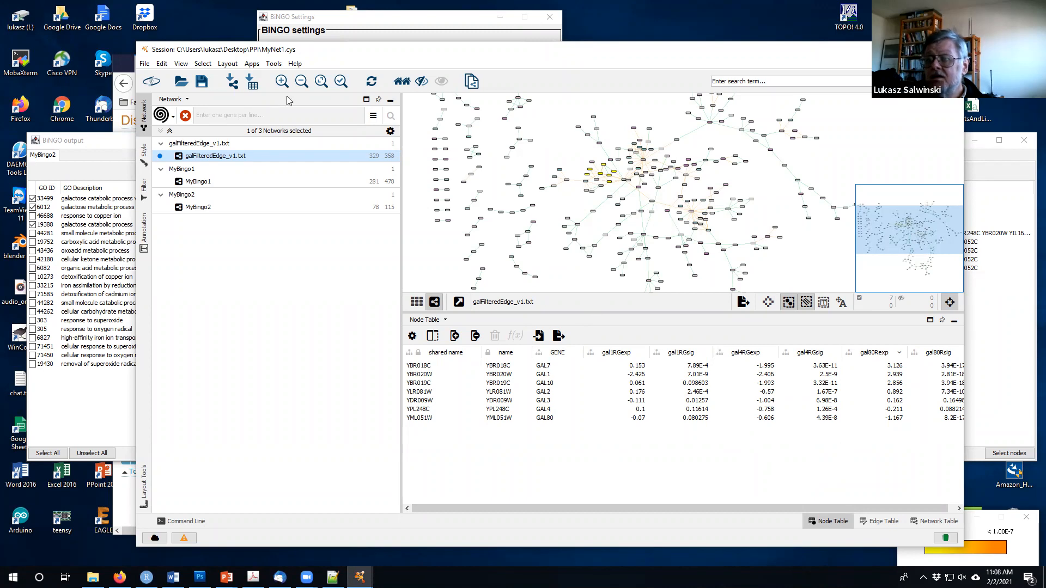
pyautogui.moveTo(297, 55); pyautogui.dragTo(179, 38)
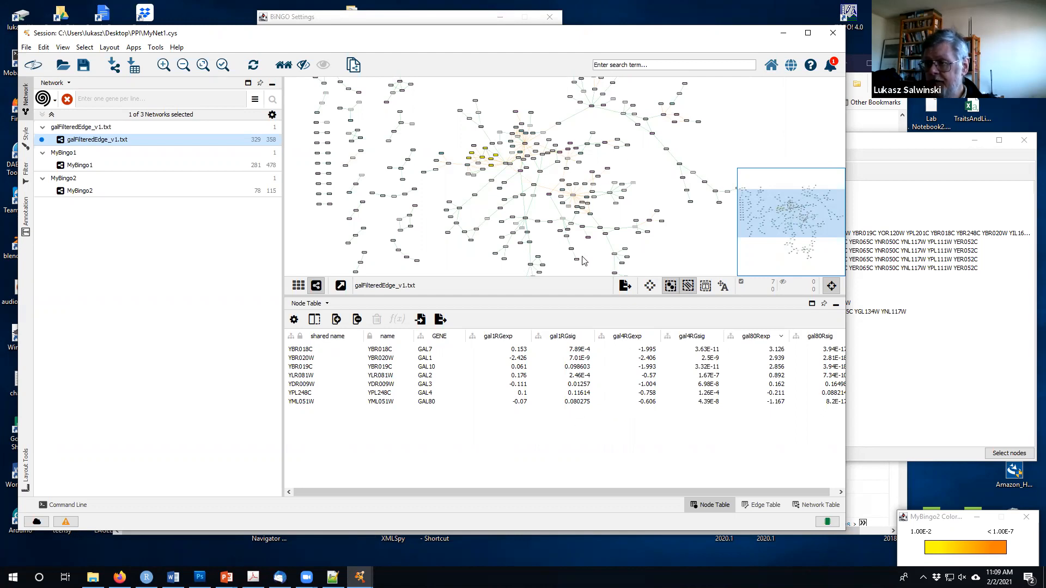
pyautogui.click(753, 504)
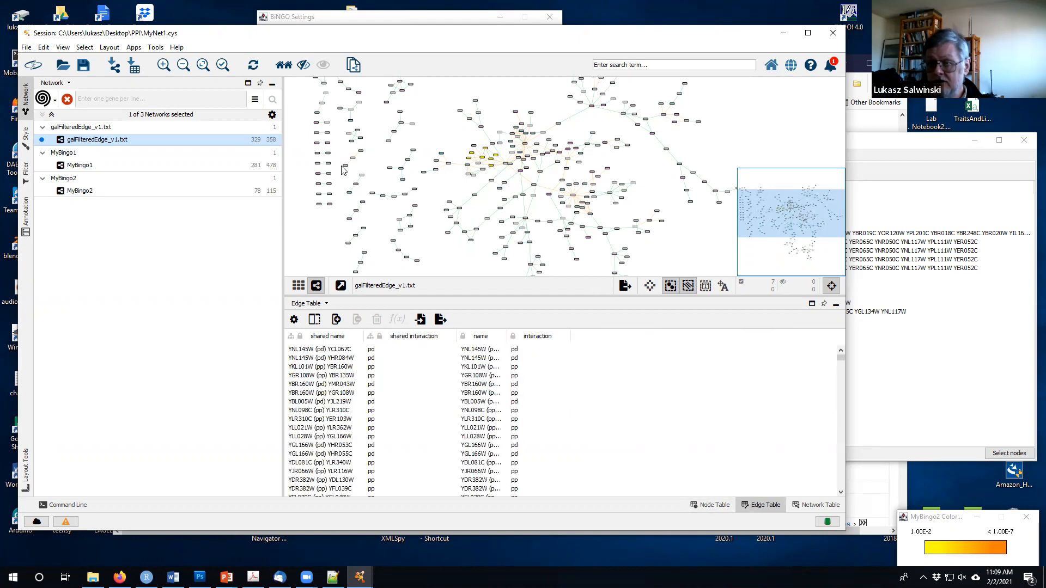
# Close the MyBingo2 color scale window and reposition the network session window on the desktop.
pyautogui.moveTo(212, 34); pyautogui.dragTo(218, 27)
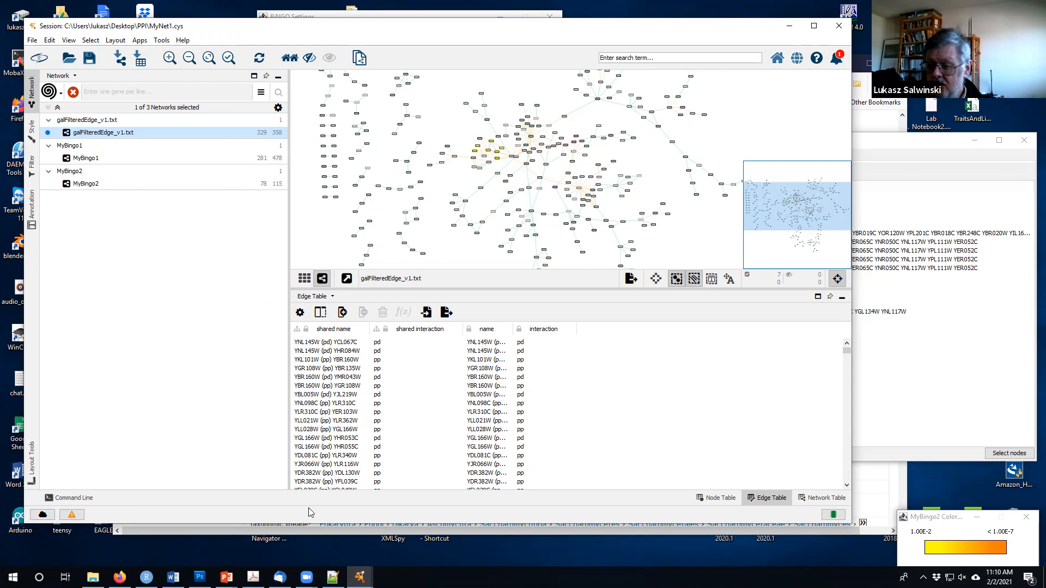
pyautogui.click(1016, 519)
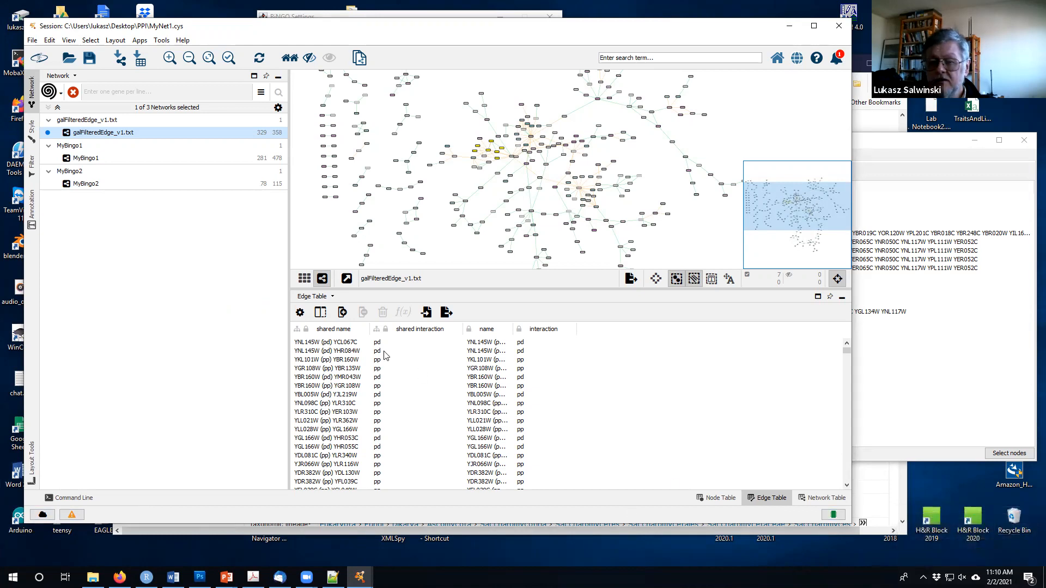
pyautogui.moveTo(213, 26); pyautogui.dragTo(235, 23)
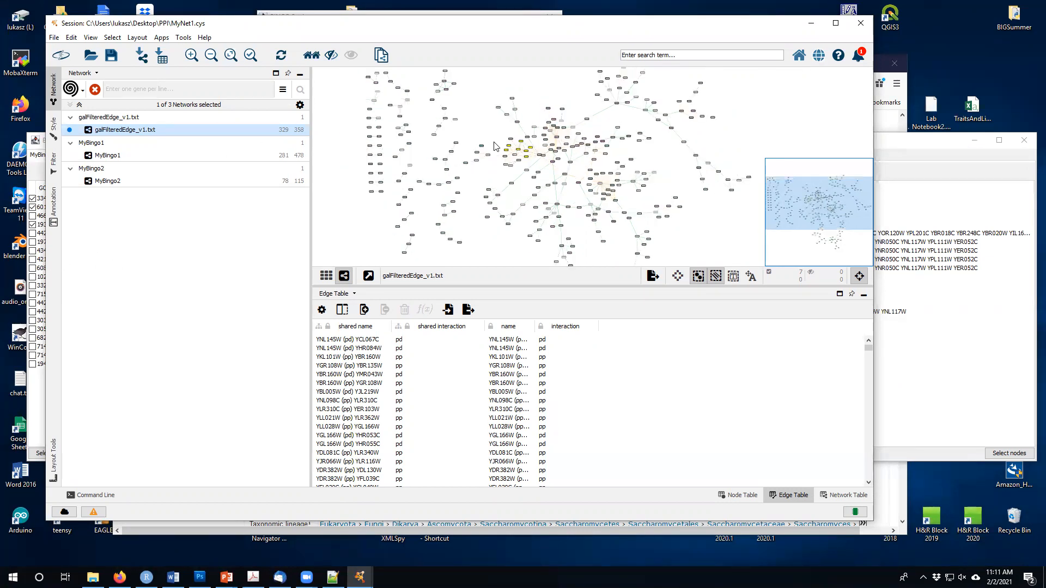
# Examine the selected GAL gene cluster in galFilteredEdge_v1.txt closely enough to read the node labels and interaction arrows.
pyautogui.scroll(-2, 493, 158)
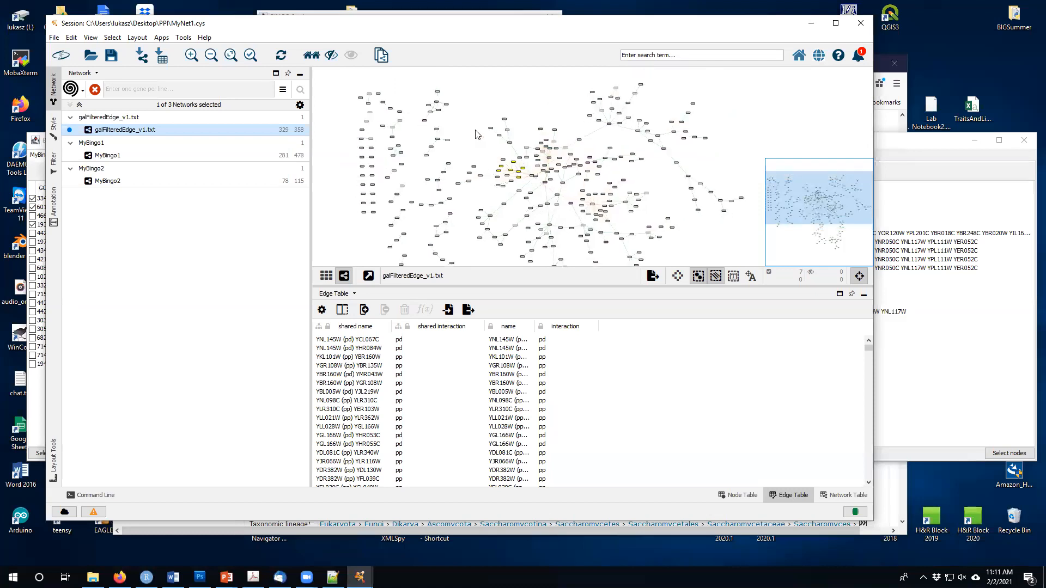
pyautogui.click(196, 60)
pyautogui.click(197, 60)
pyautogui.click(197, 60)
pyautogui.click(197, 60)
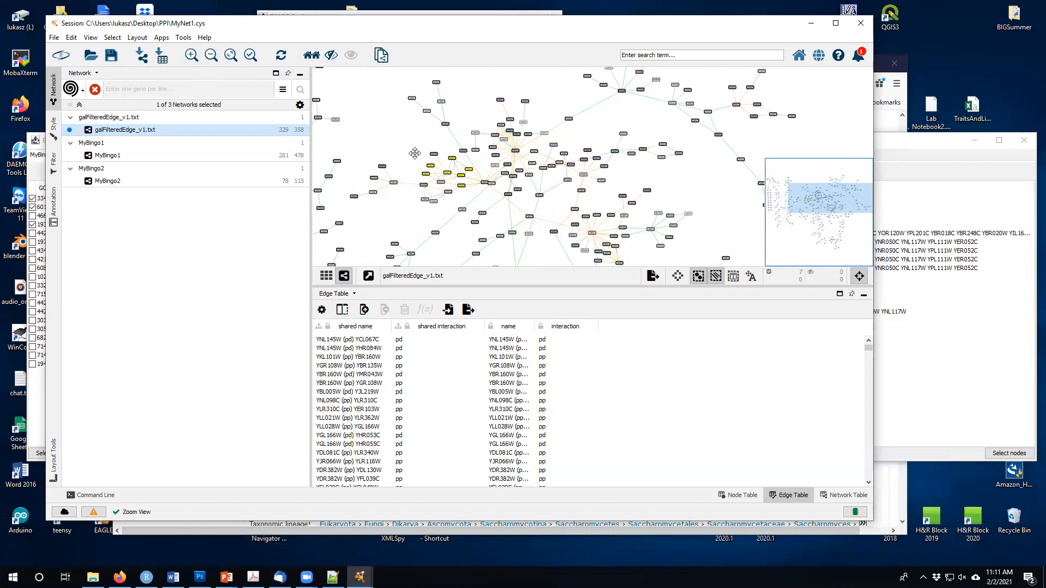
pyautogui.moveTo(415, 153); pyautogui.dragTo(479, 140)
pyautogui.click(191, 55)
pyautogui.click(191, 55)
pyautogui.click(192, 55)
pyautogui.moveTo(456, 166); pyautogui.dragTo(517, 191)
pyautogui.click(192, 56)
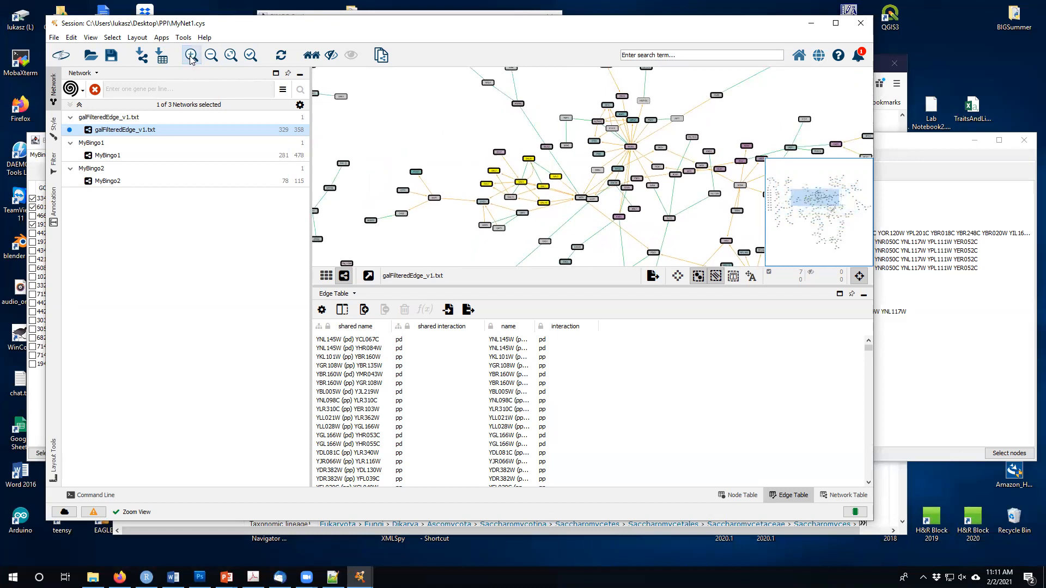
pyautogui.moveTo(431, 140); pyautogui.dragTo(453, 124)
pyautogui.click(192, 55)
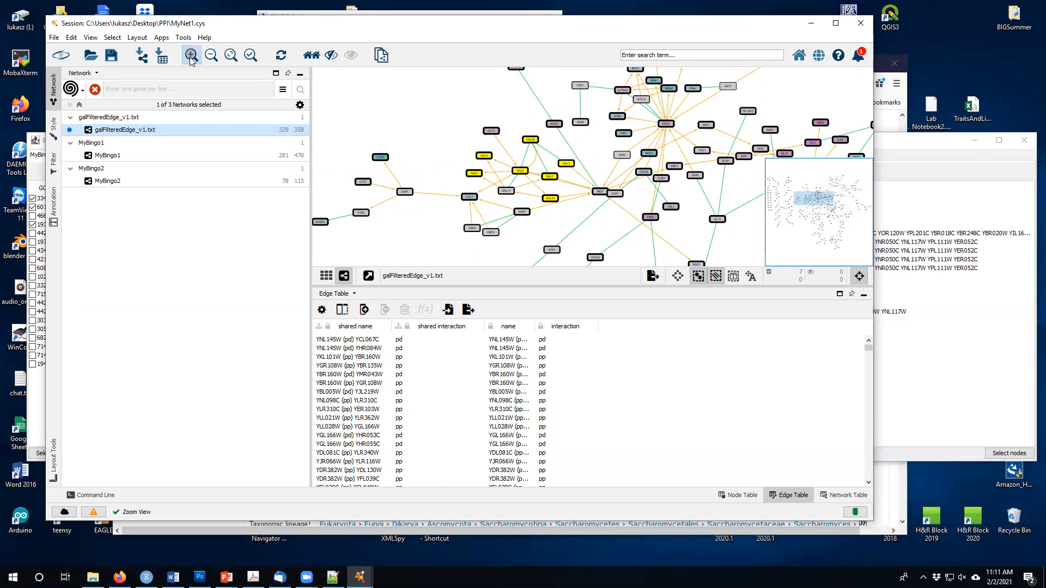
pyautogui.moveTo(381, 142); pyautogui.dragTo(430, 143)
pyautogui.click(192, 55)
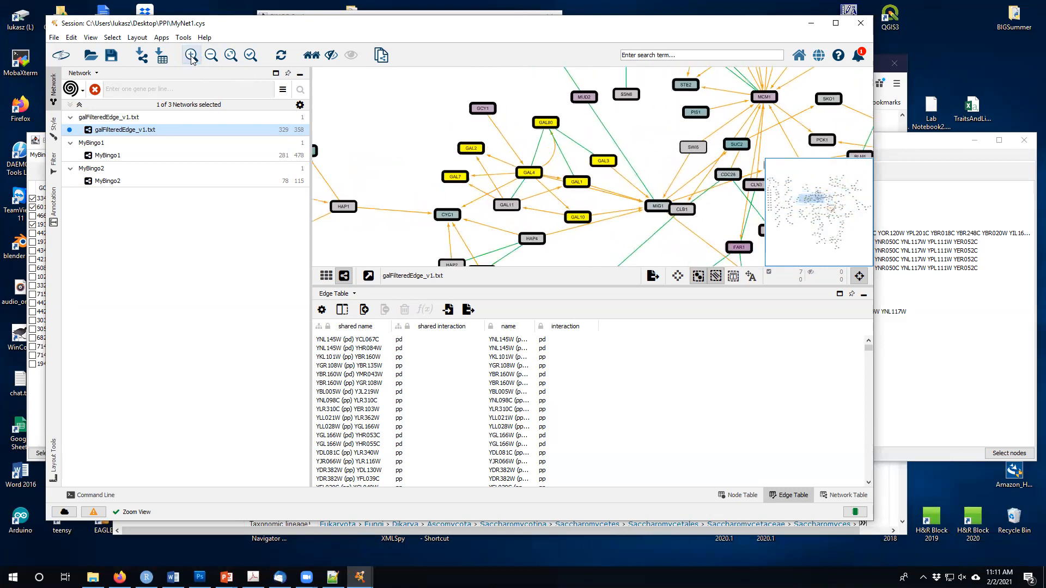
pyautogui.moveTo(371, 138); pyautogui.dragTo(383, 142)
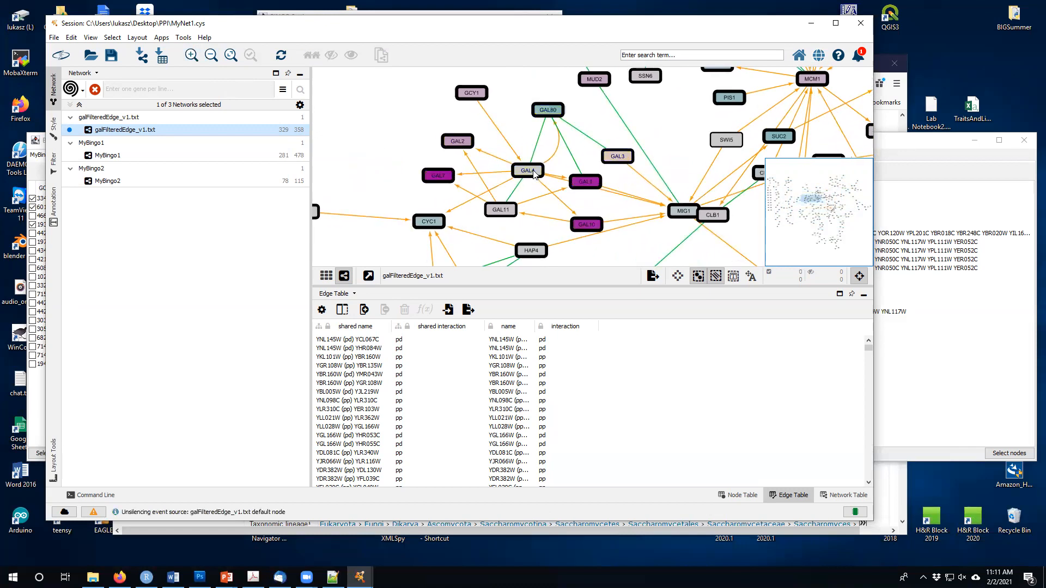
# Clear the selection and slightly rearrange the nodes around GAL4, including GAL1, GAL80, GCY1, HAP4 and GAL11, to separate their interactions.
pyautogui.moveTo(529, 169); pyautogui.dragTo(609, 146)
pyautogui.click(587, 186)
pyautogui.moveTo(542, 126); pyautogui.dragTo(532, 129)
pyautogui.moveTo(479, 106); pyautogui.dragTo(490, 118)
pyautogui.moveTo(534, 260); pyautogui.dragTo(502, 230)
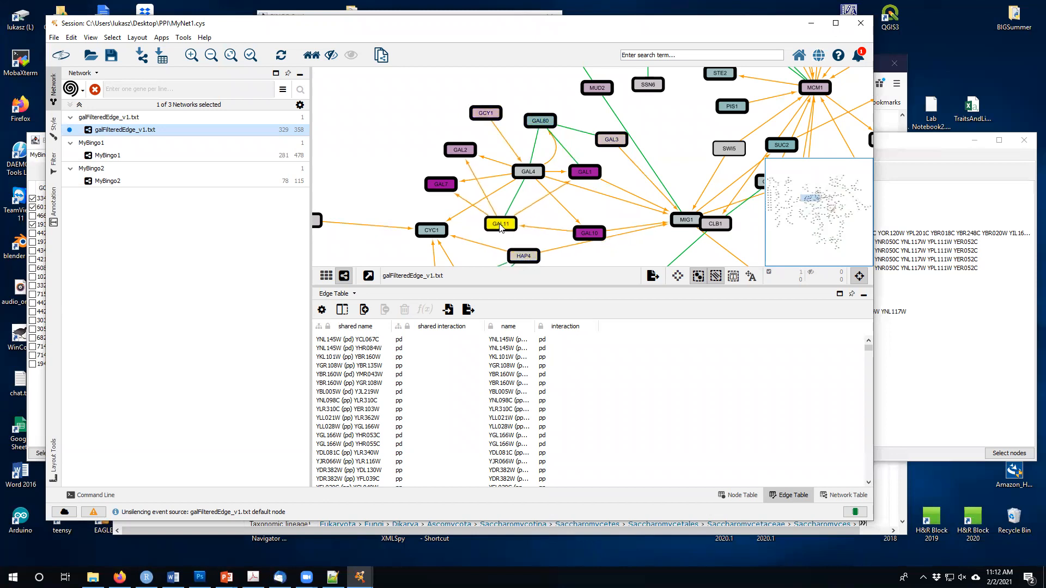
# Show the node table for all unselected nodes, sort it ascending by GENE, and locate the GAL gene rows.
pyautogui.click(745, 496)
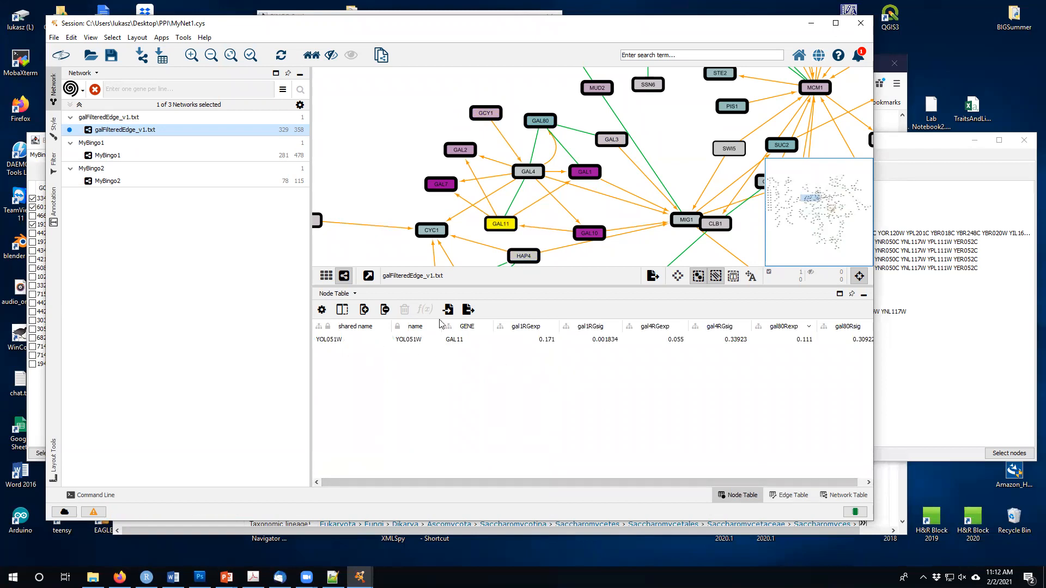
pyautogui.click(398, 182)
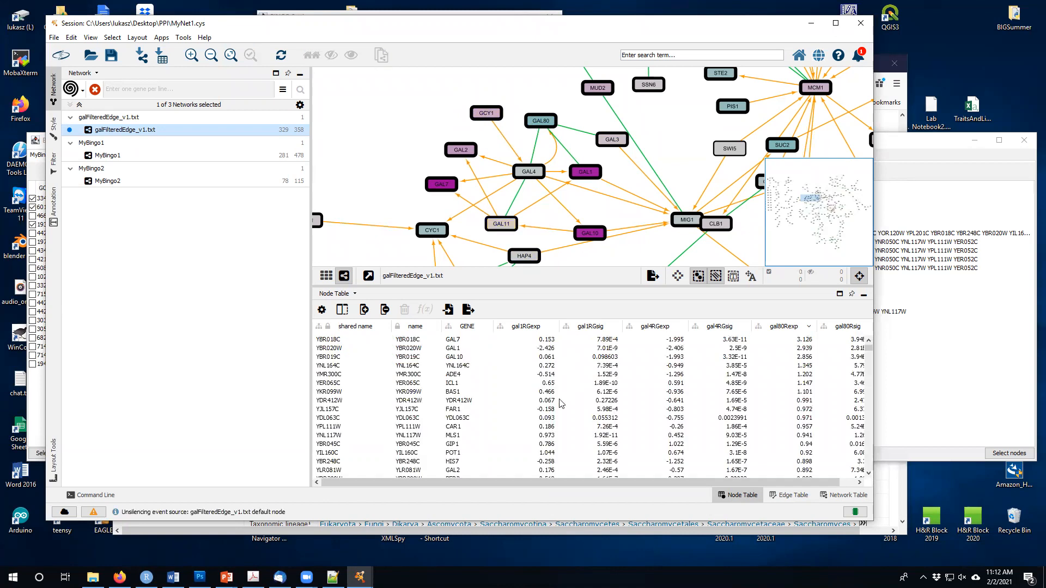
pyautogui.click(472, 330)
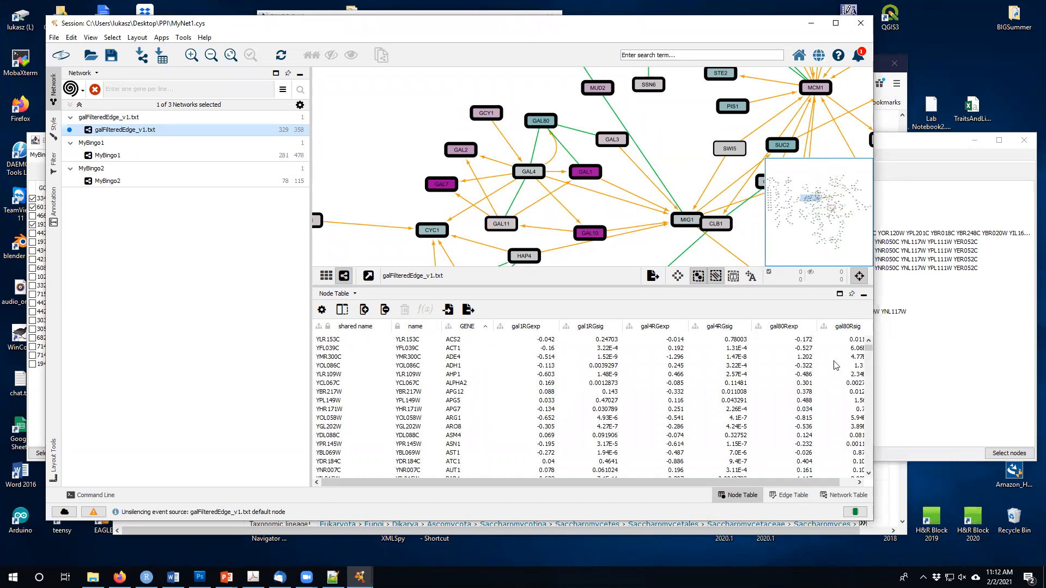
pyautogui.moveTo(866, 352); pyautogui.dragTo(870, 376)
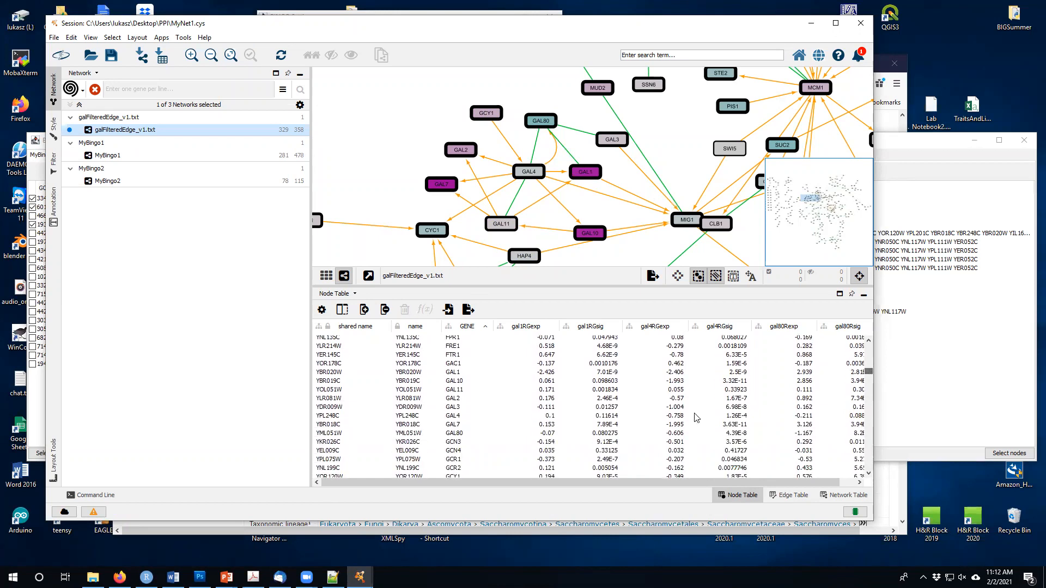
# Select the network nodes corresponding to the table rows from GAL1 through GAL80.
pyautogui.click(458, 374)
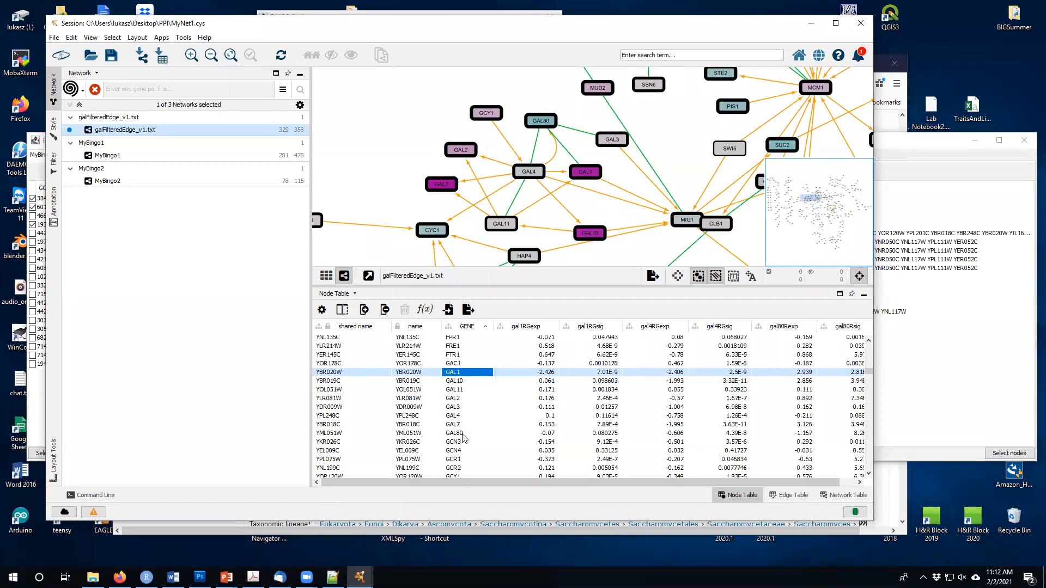
pyautogui.keyDown('shift'); pyautogui.click(462, 434); pyautogui.keyUp('shift')
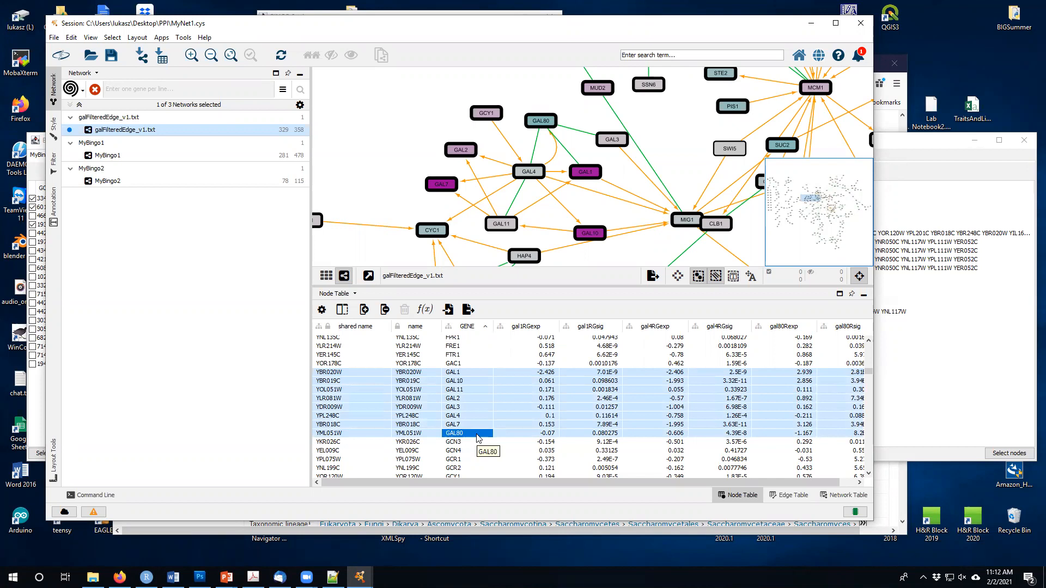
pyautogui.rightClick(477, 437)
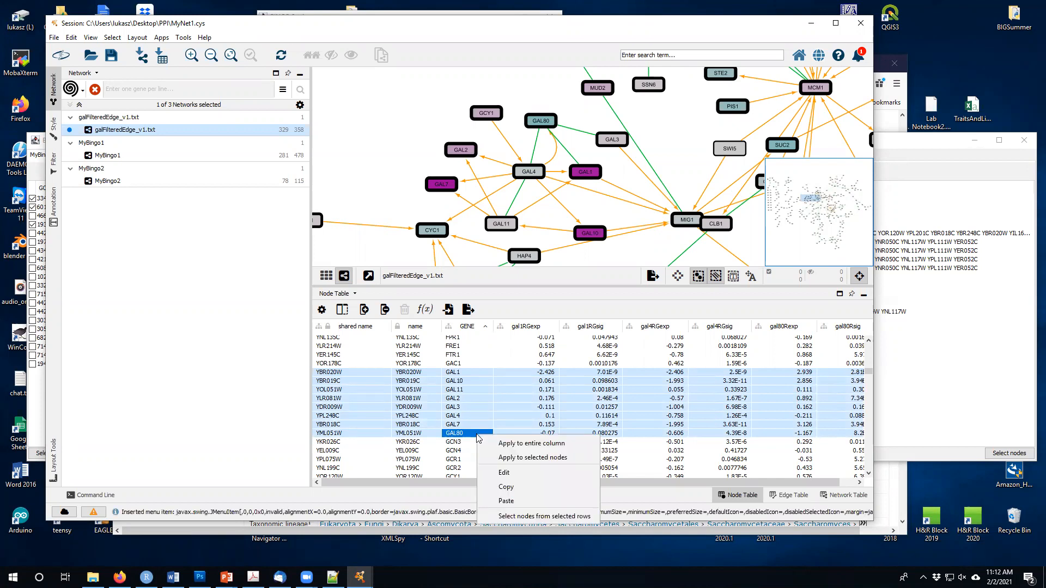
pyautogui.click(554, 518)
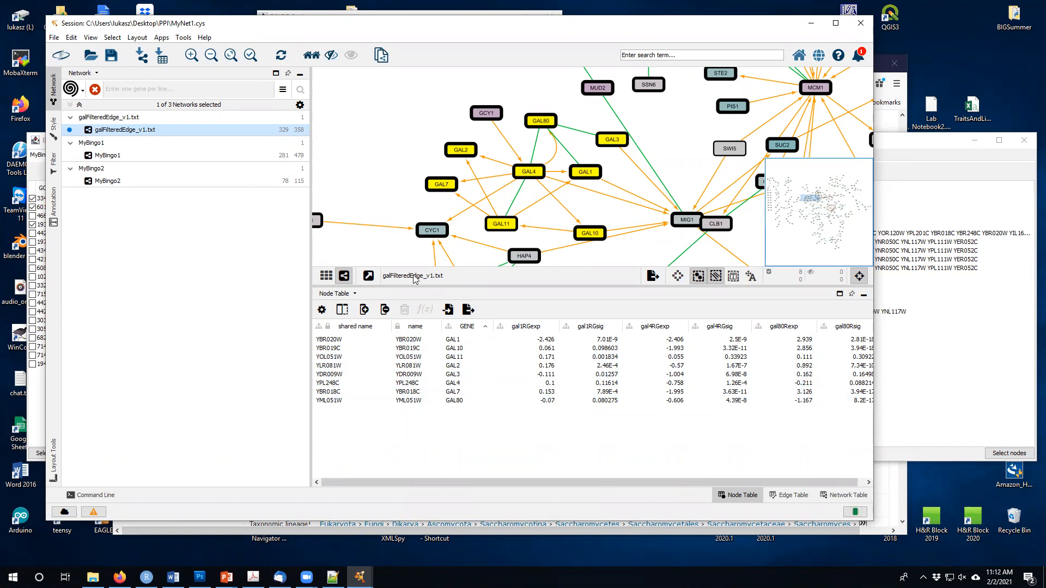
# Frame the selected GAL nodes with their neighbours and enlarge the network view above the node table.
pyautogui.click(249, 57)
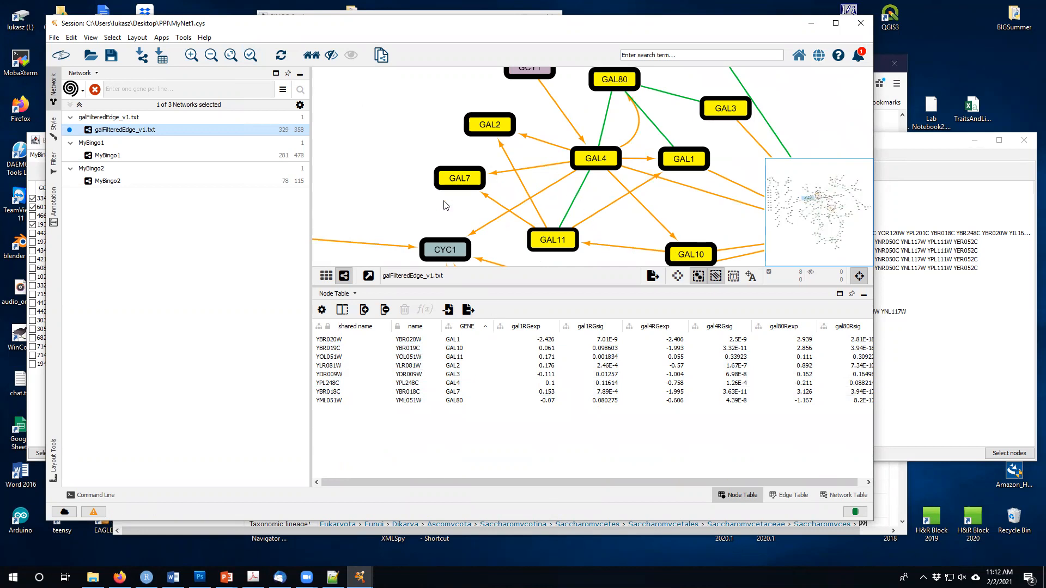
pyautogui.scroll(-1, 410, 167)
pyautogui.scroll(-1, 410, 162)
pyautogui.moveTo(428, 145); pyautogui.dragTo(392, 147)
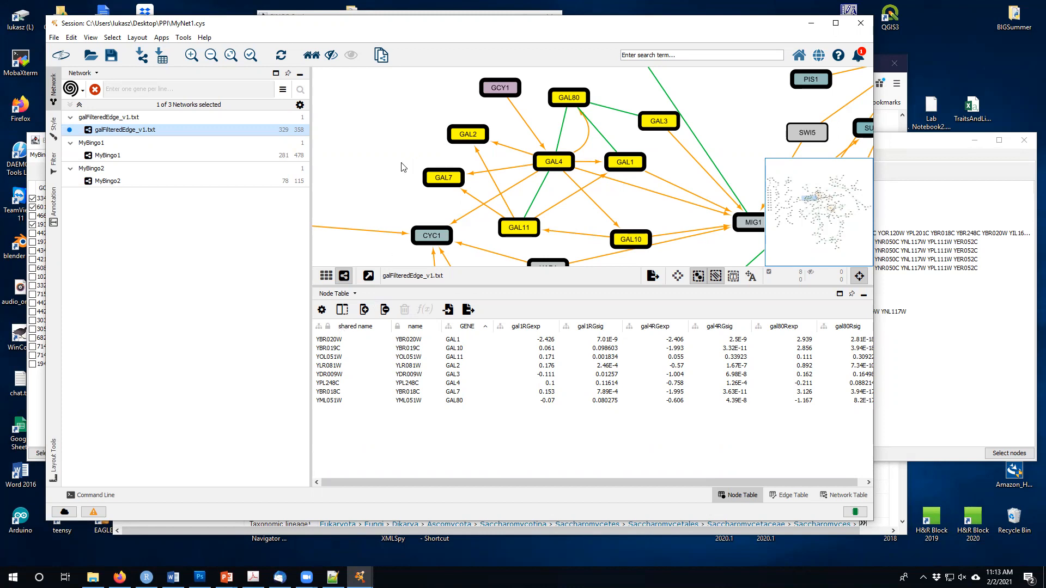
pyautogui.moveTo(412, 161); pyautogui.dragTo(397, 160)
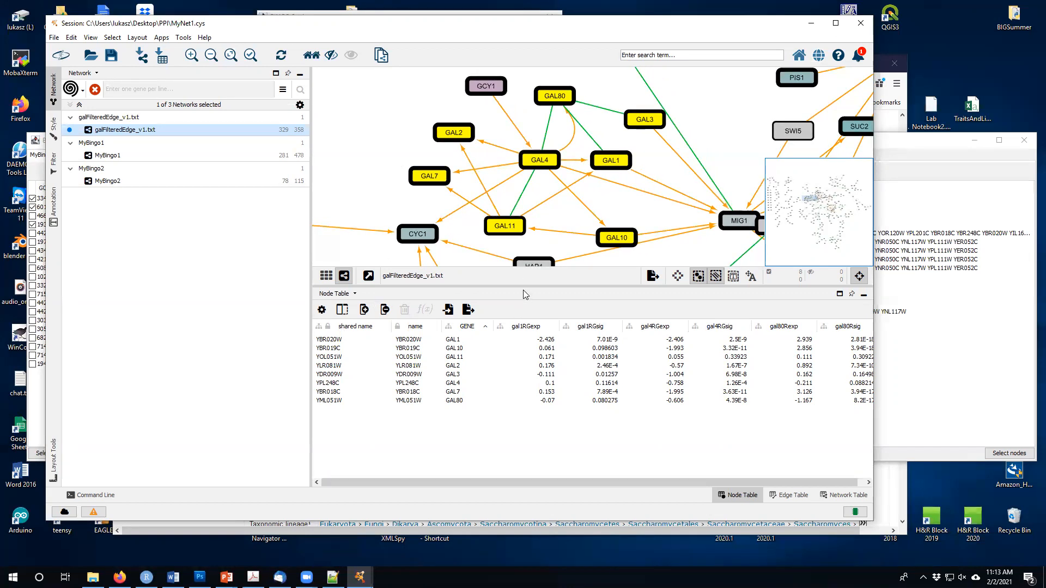
pyautogui.moveTo(523, 287); pyautogui.dragTo(525, 344)
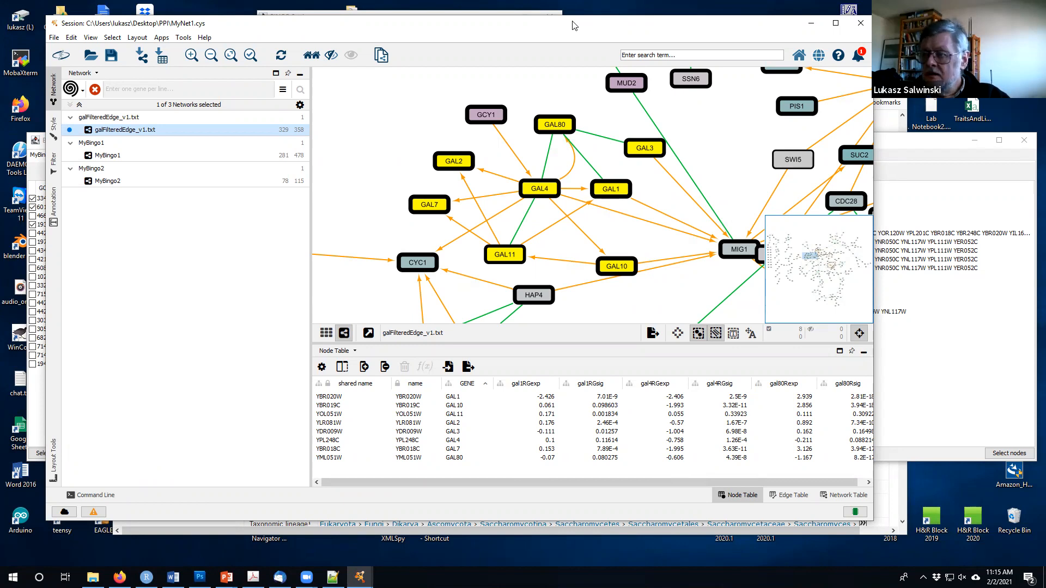
# Clear the GAL node selection and move the session window lower on the desktop.
pyautogui.moveTo(573, 22); pyautogui.dragTo(580, 34)
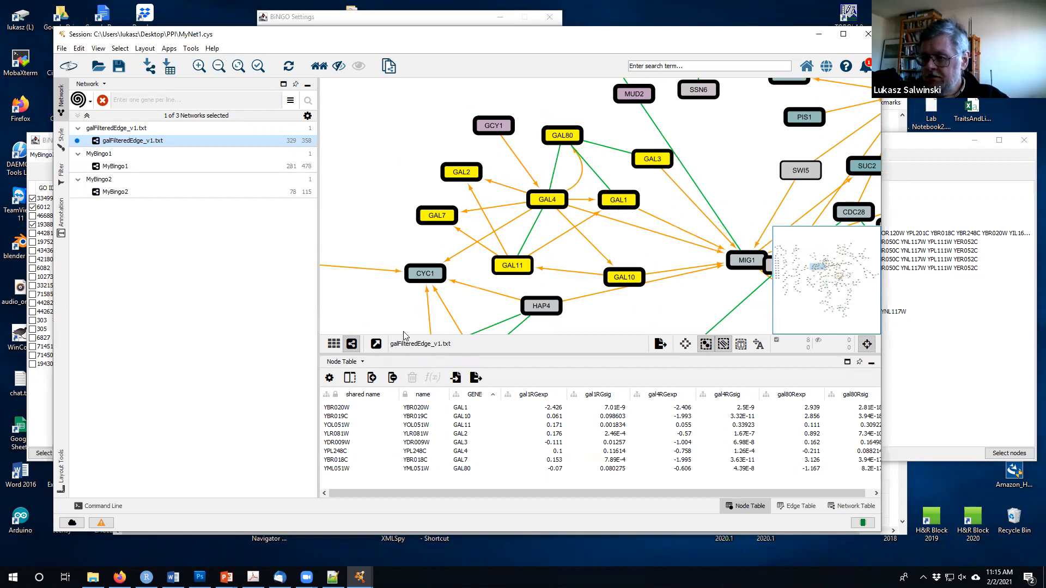
pyautogui.click(374, 220)
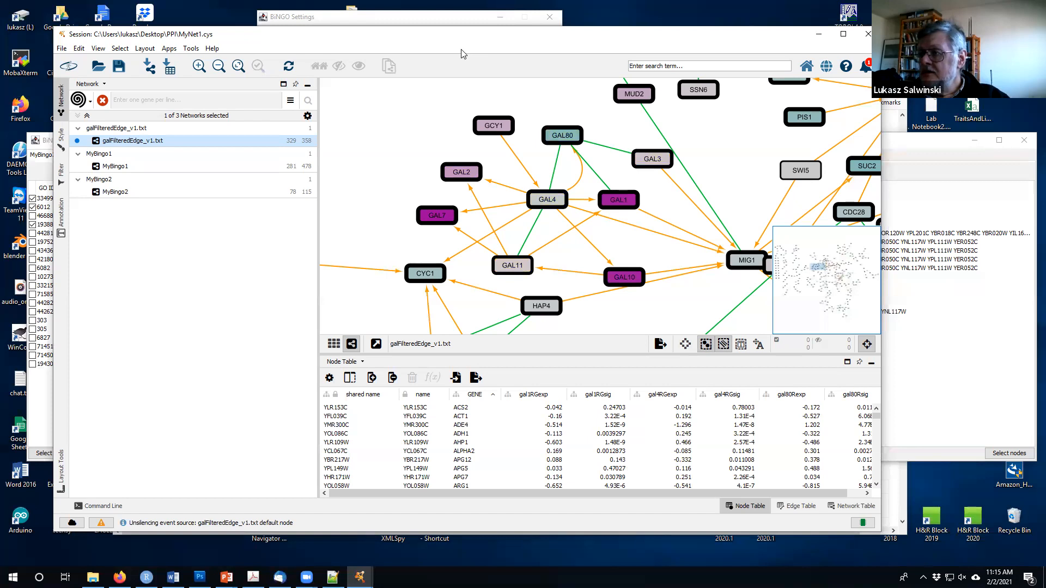
pyautogui.moveTo(472, 34); pyautogui.dragTo(479, 31)
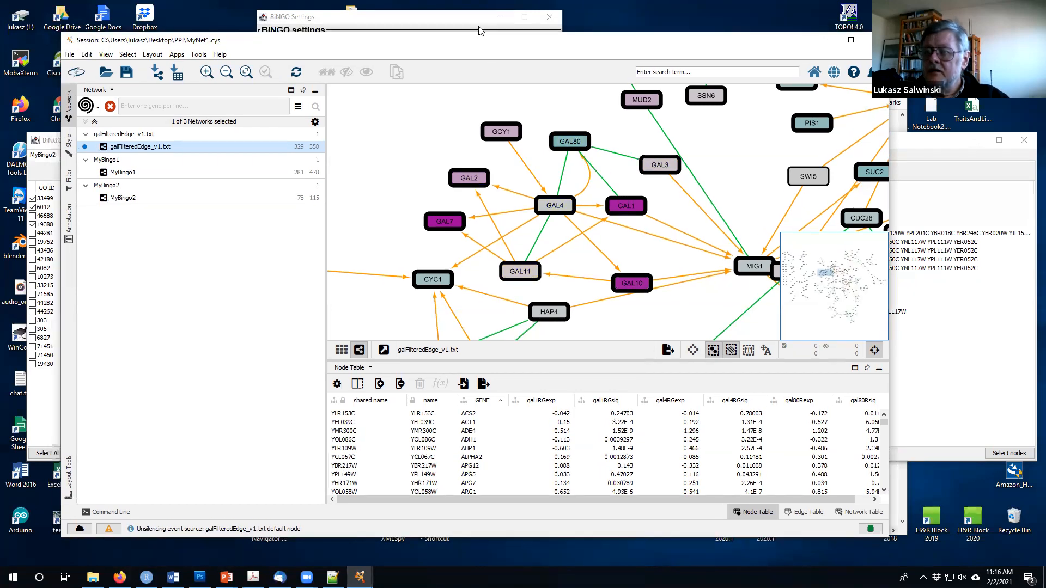
pyautogui.moveTo(275, 44); pyautogui.dragTo(246, 107)
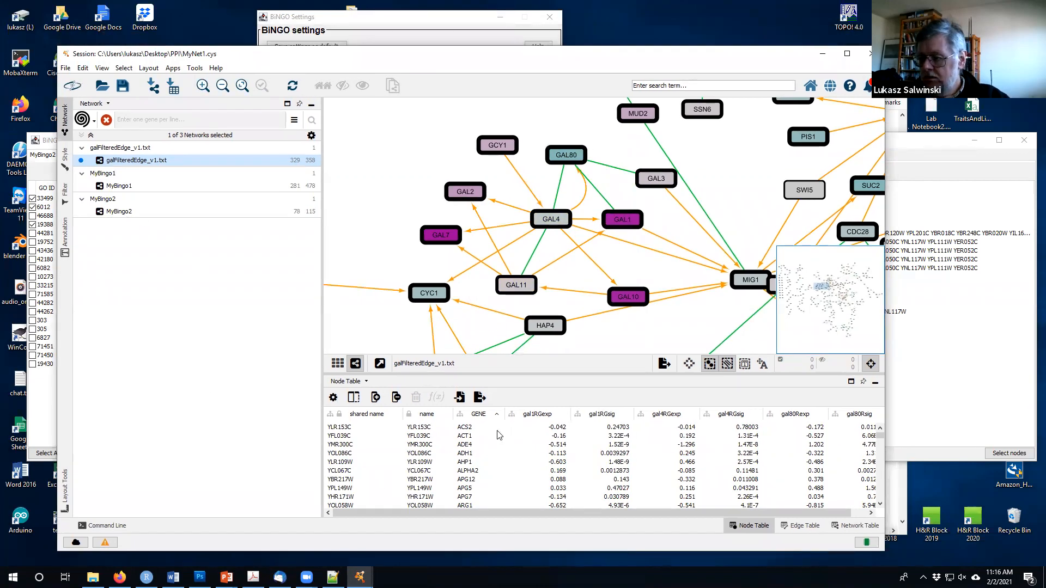
# Select the nodes annotated with the three ticked galactose terms in the BiNGO output and frame them in the network.
pyautogui.click(925, 364)
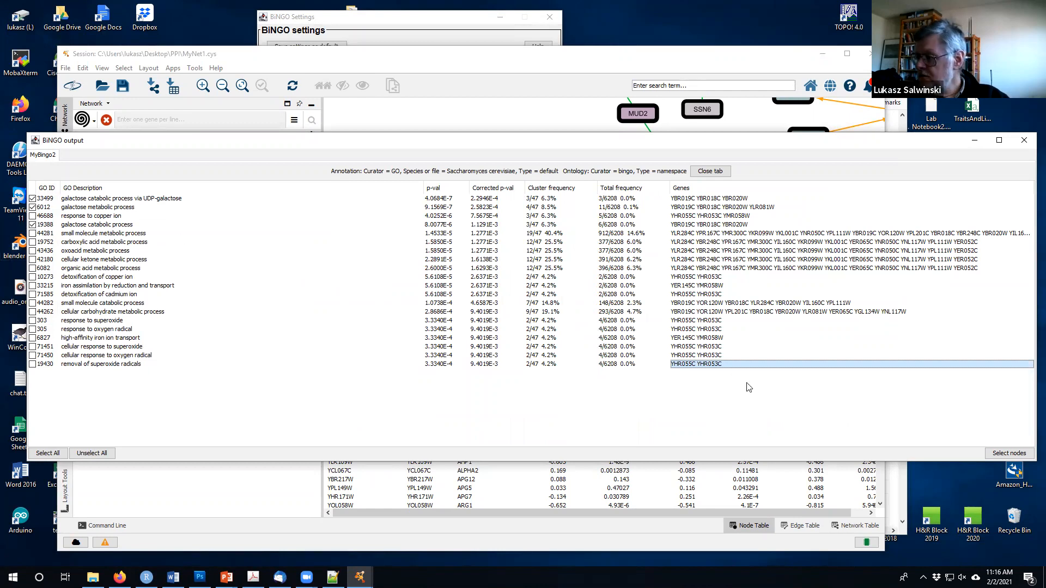
pyautogui.click(1008, 454)
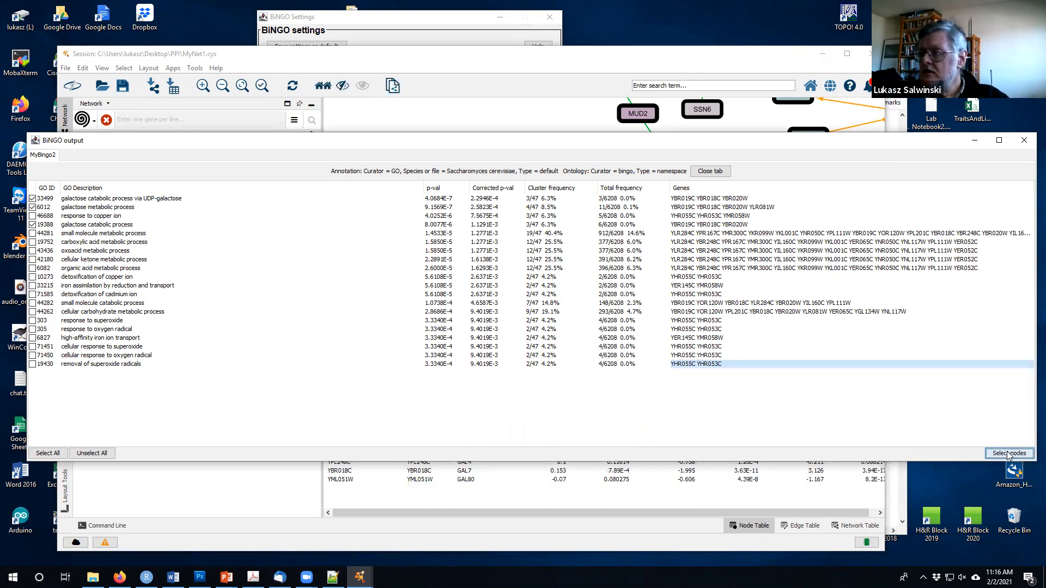
pyautogui.click(573, 60)
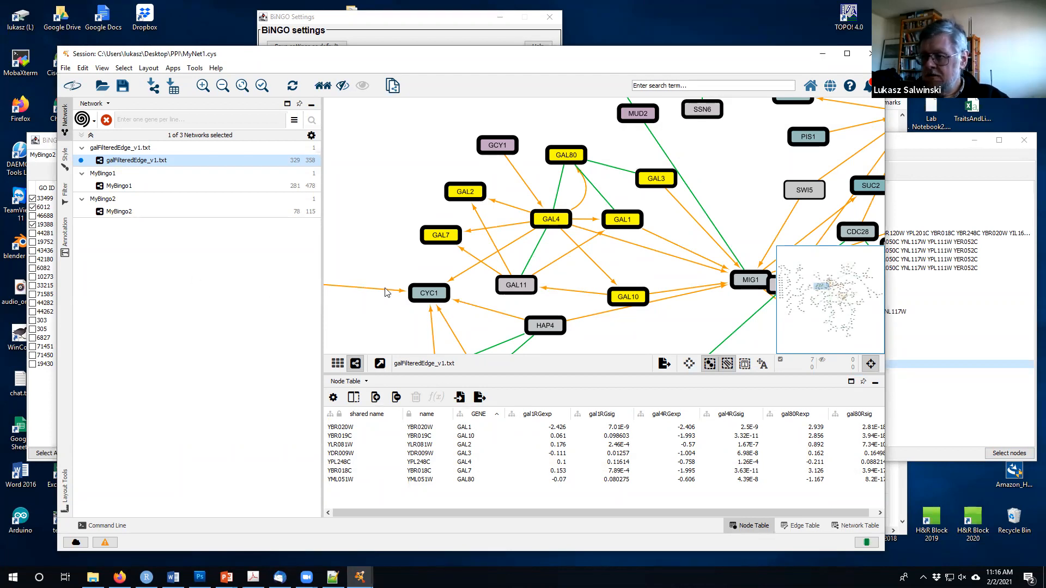
pyautogui.click(262, 85)
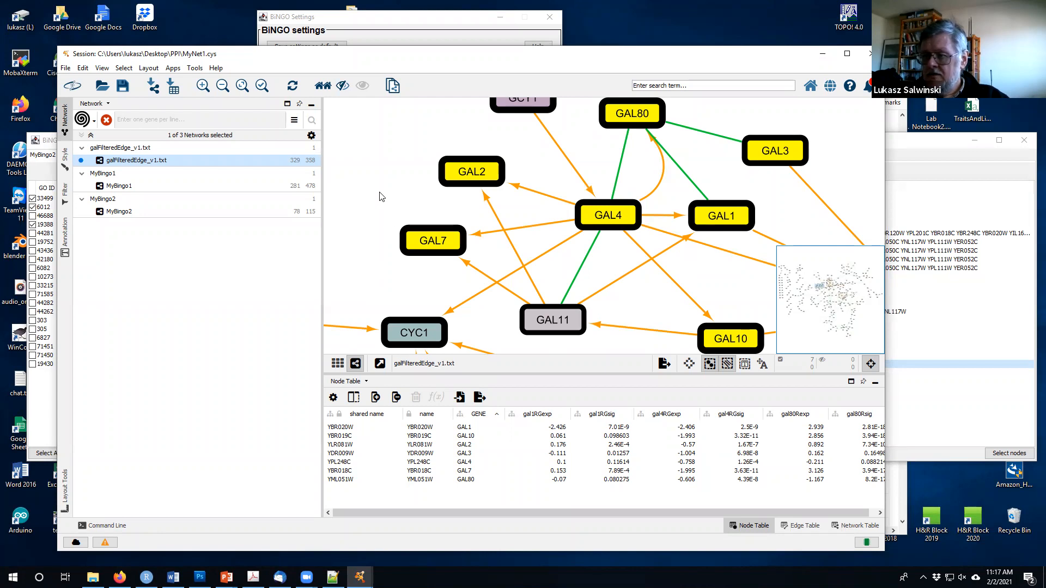
# Clear the network selection and sort the node table by GENE in ascending order.
pyautogui.click(369, 169)
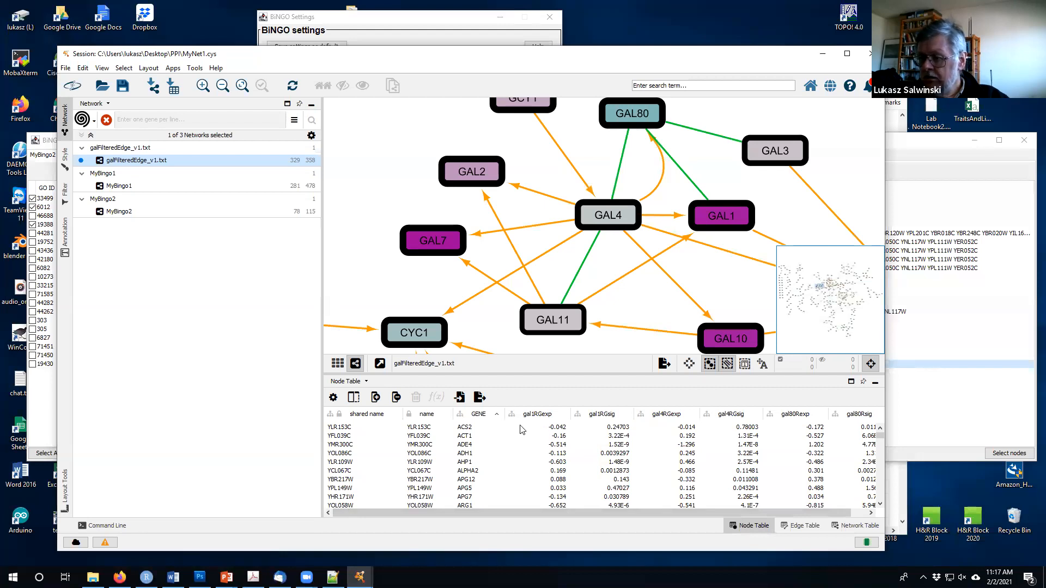
pyautogui.click(489, 420)
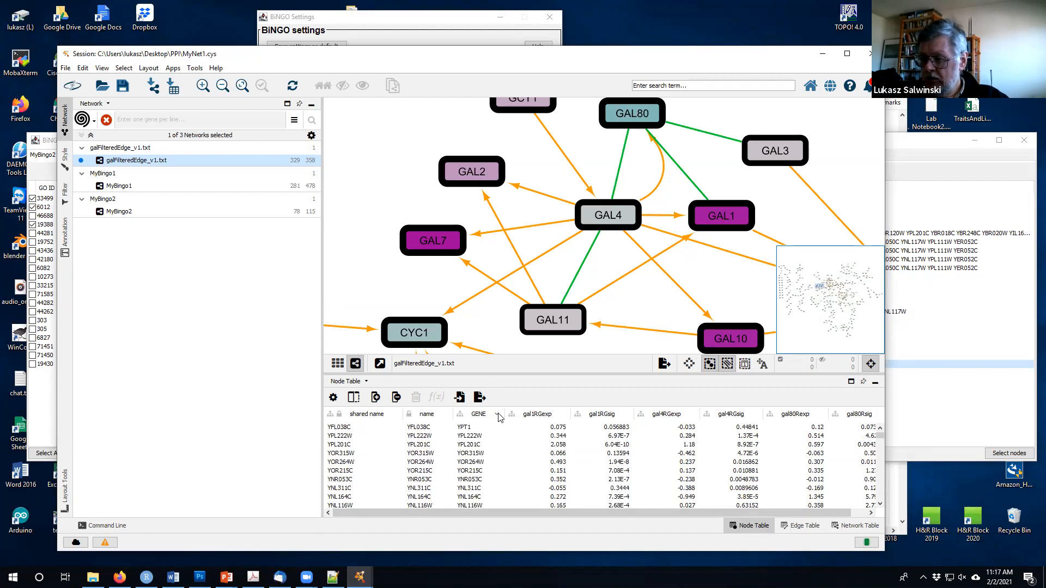
pyautogui.click(496, 419)
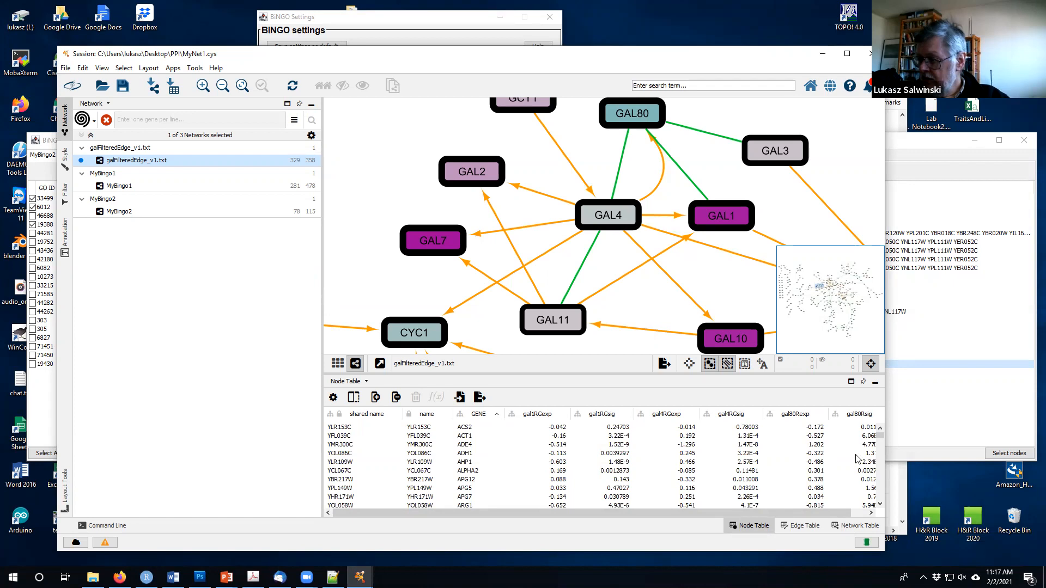
# Select the network nodes for the table rows from GAL1 through GAL80, including GAL11, and fit the view to them.
pyautogui.moveTo(879, 440); pyautogui.dragTo(880, 450)
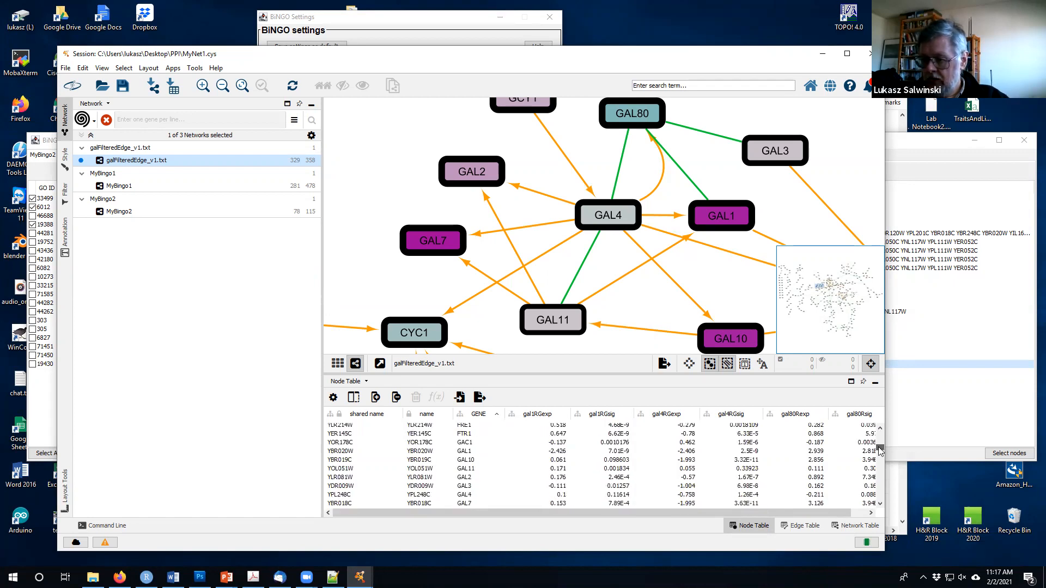
pyautogui.scroll(-1, 687, 472)
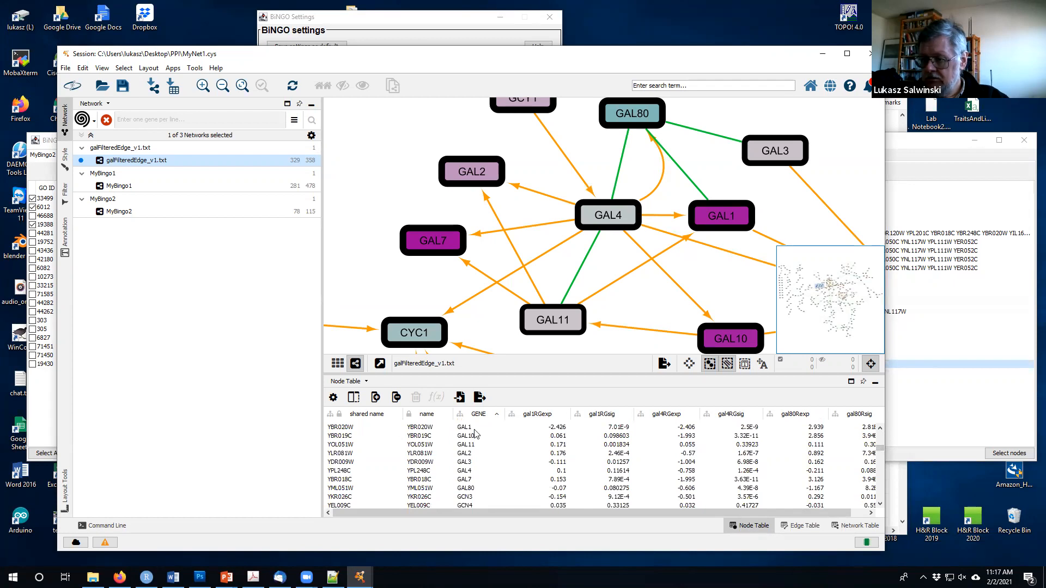
pyautogui.click(475, 433)
pyautogui.scroll(1, 474, 442)
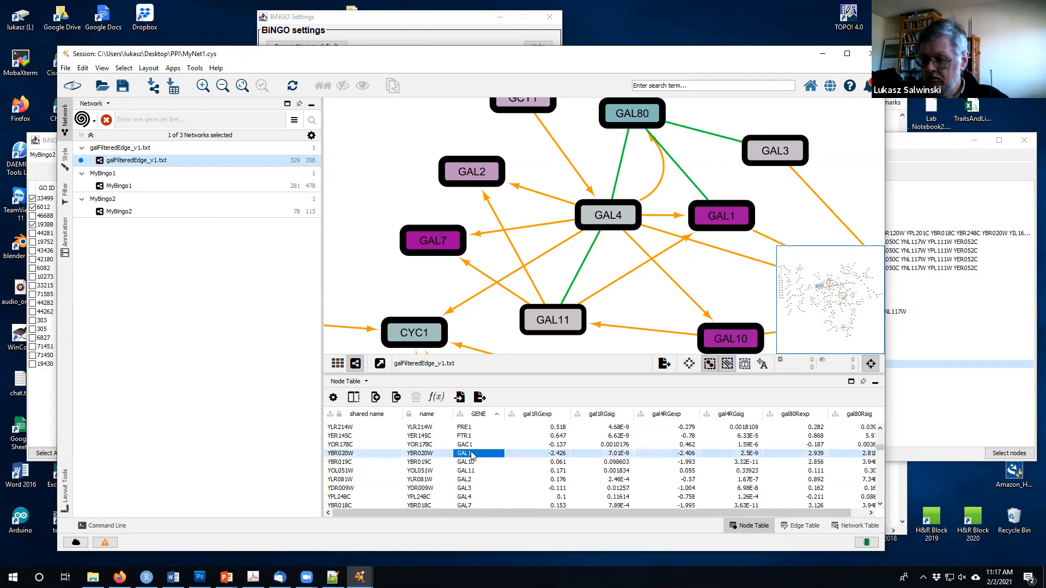
pyautogui.scroll(-2, 471, 454)
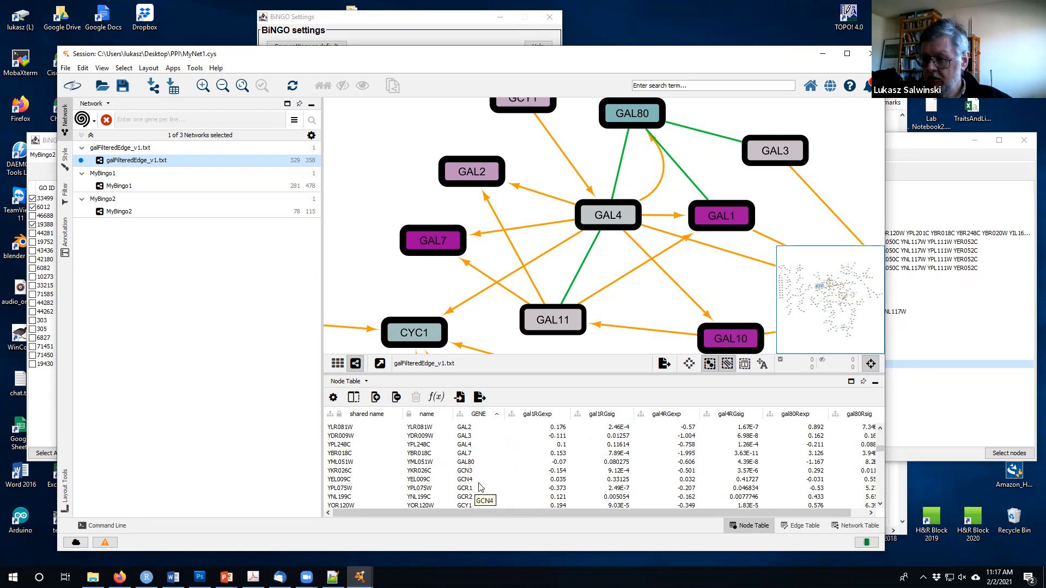
pyautogui.keyDown('shift'); pyautogui.click(471, 462); pyautogui.keyUp('shift')
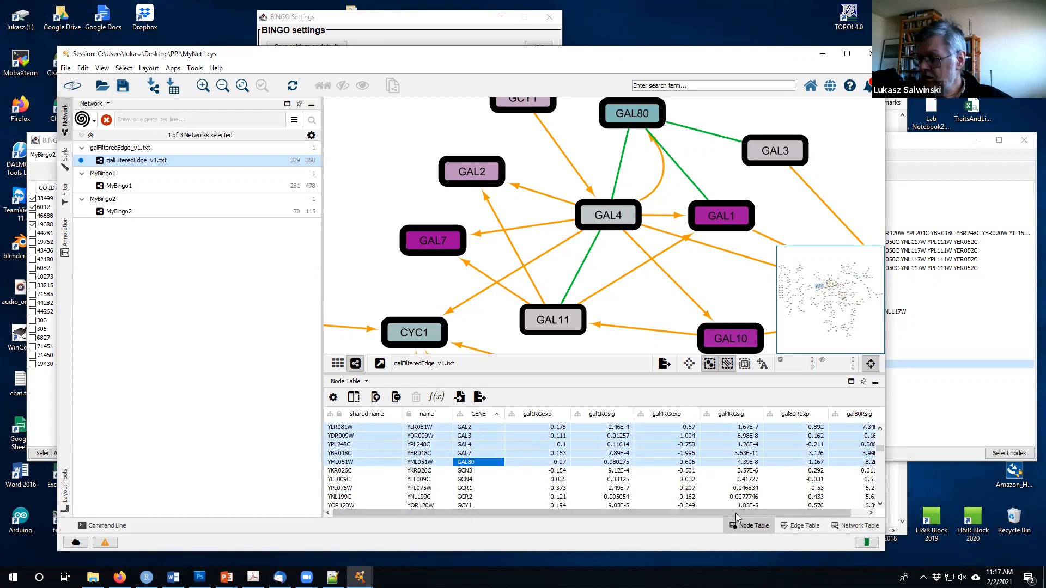
pyautogui.rightClick(517, 465)
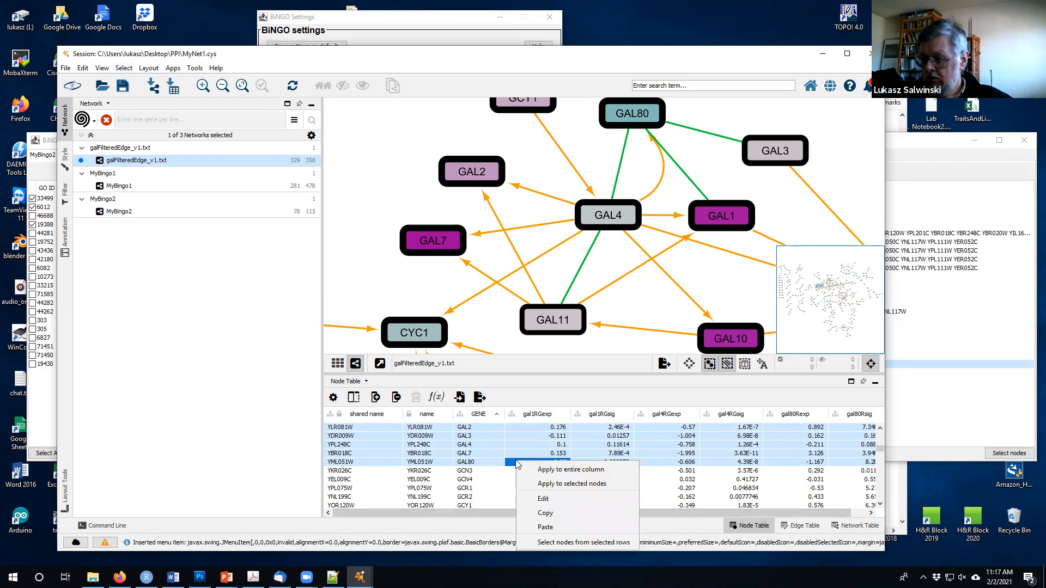
pyautogui.click(601, 545)
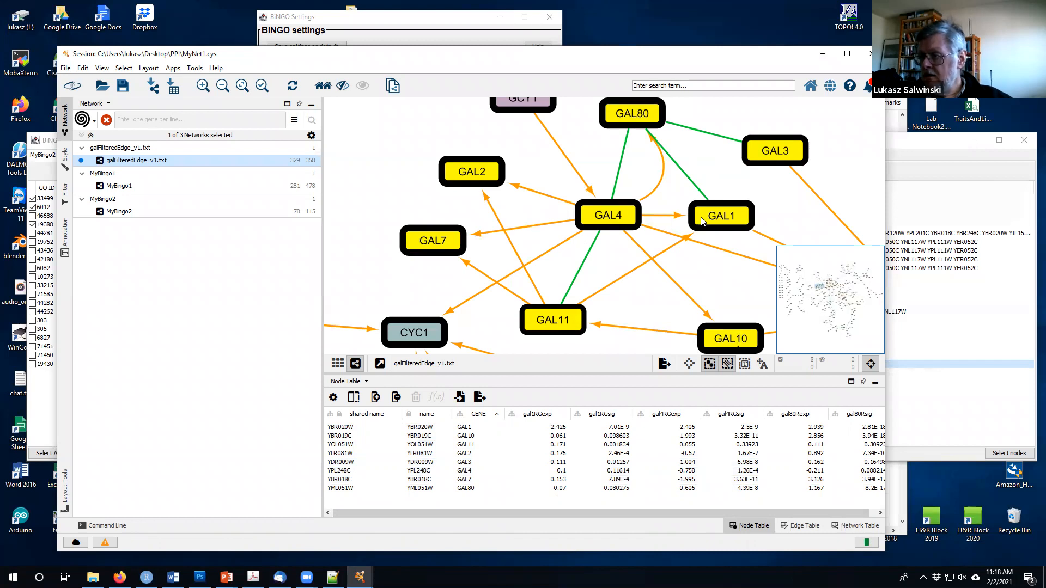
pyautogui.click(260, 87)
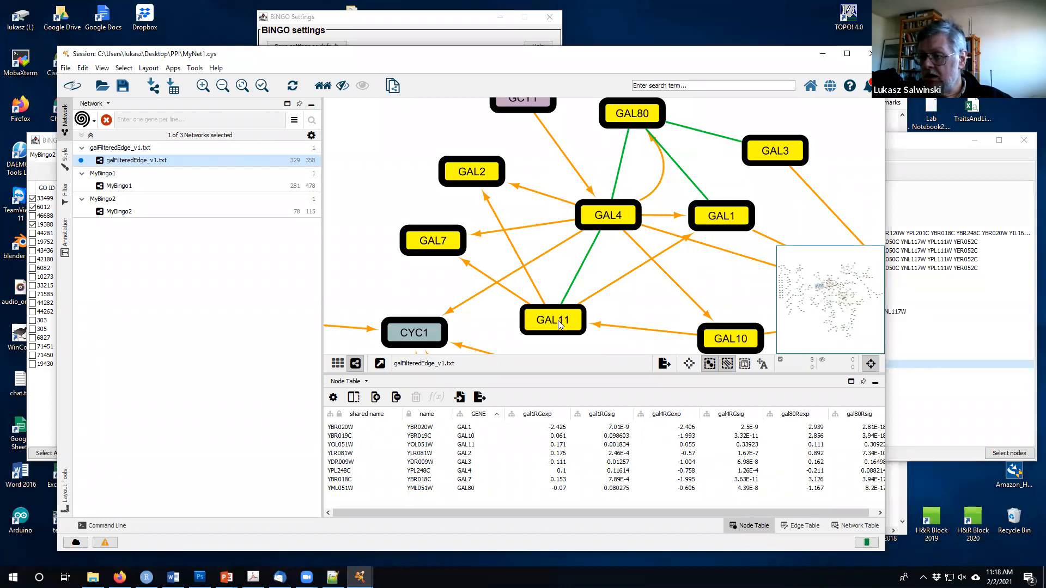
# Select only the GAL11 node, compare it with the ticked galactose terms in the BiNGO output, and clear the selection.
pyautogui.click(366, 240)
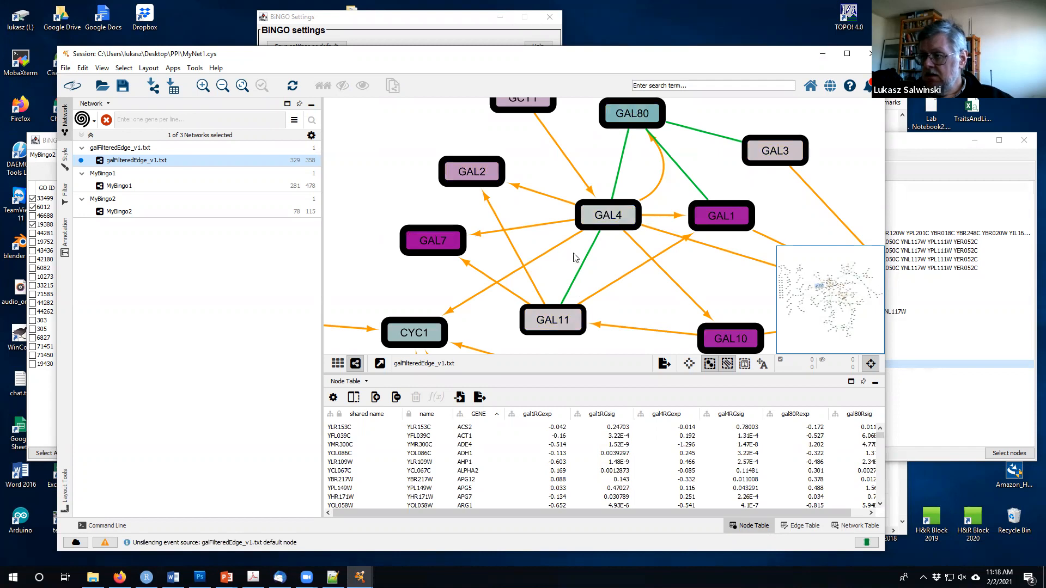
pyautogui.click(566, 321)
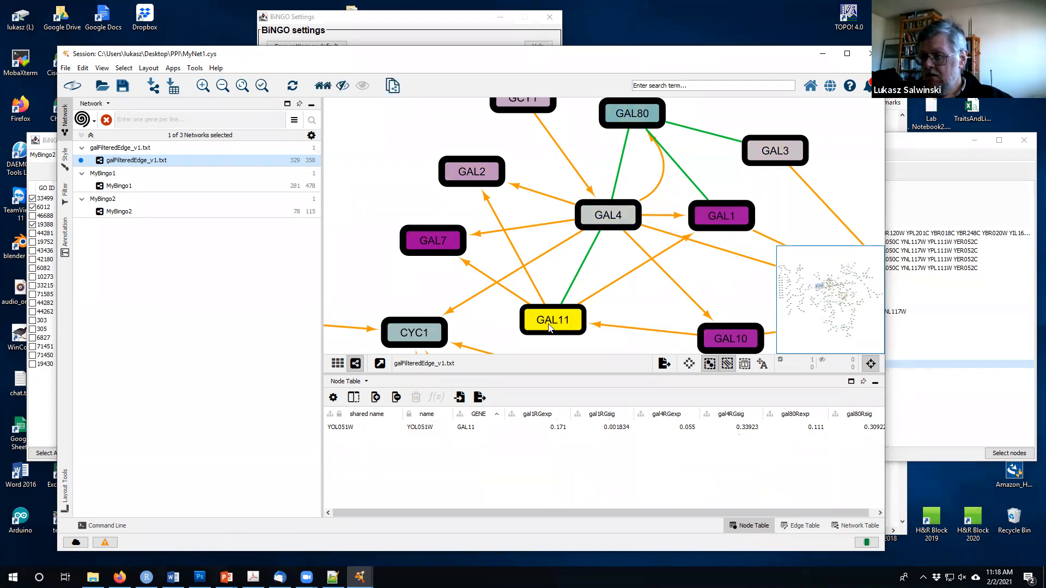
pyautogui.click(46, 411)
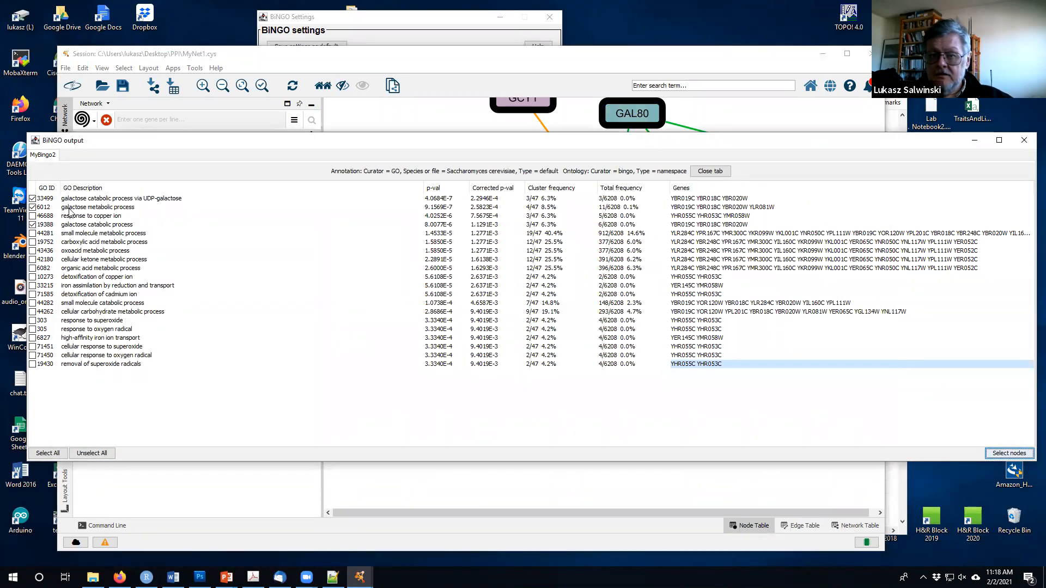
pyautogui.click(191, 56)
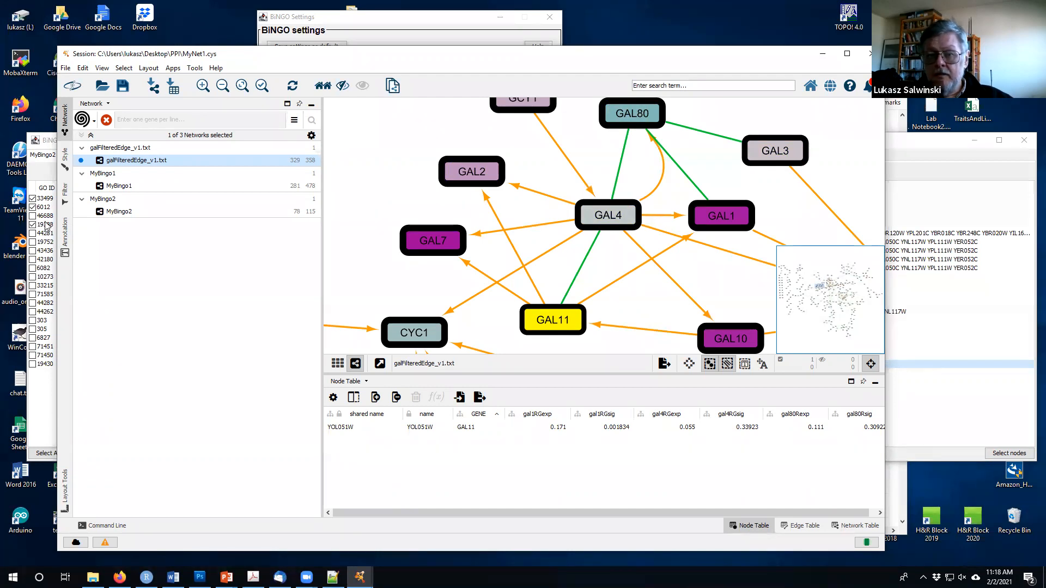
pyautogui.click(351, 229)
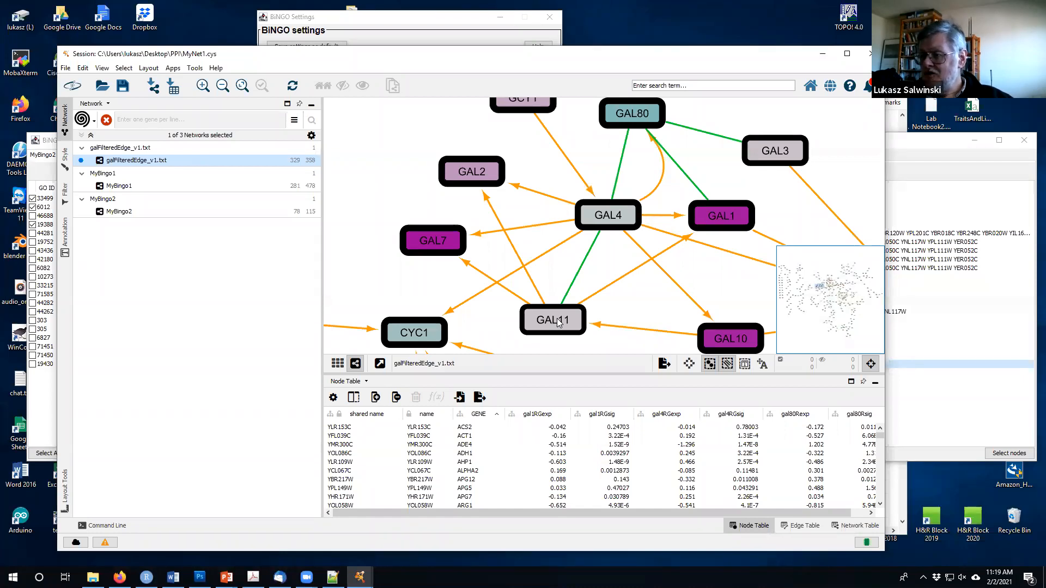
# Shift the GAL11 node slightly to the left, away from GAL10, and leave it deselected.
pyautogui.moveTo(530, 323); pyautogui.dragTo(520, 324)
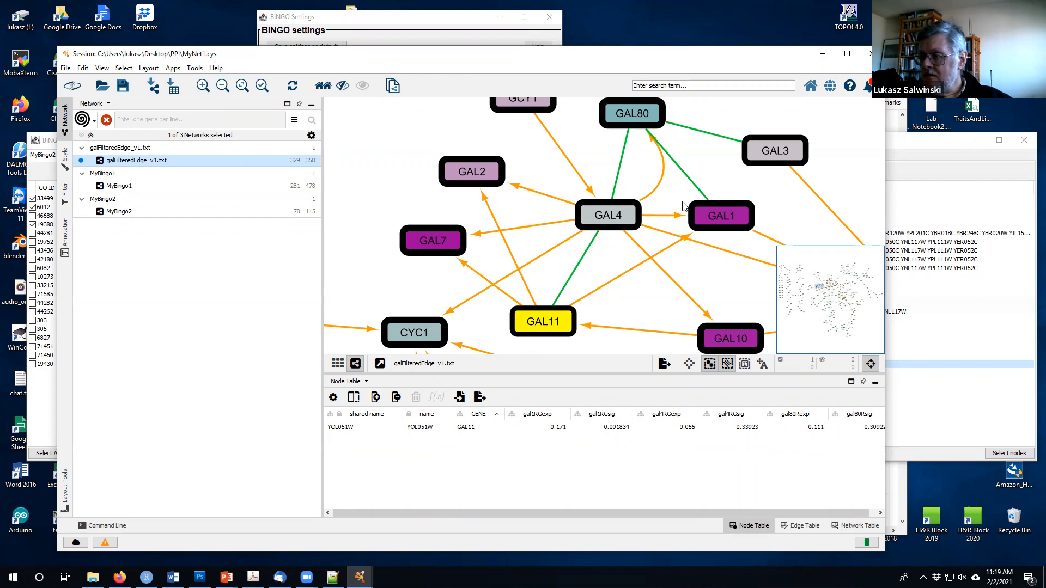
pyautogui.click(599, 276)
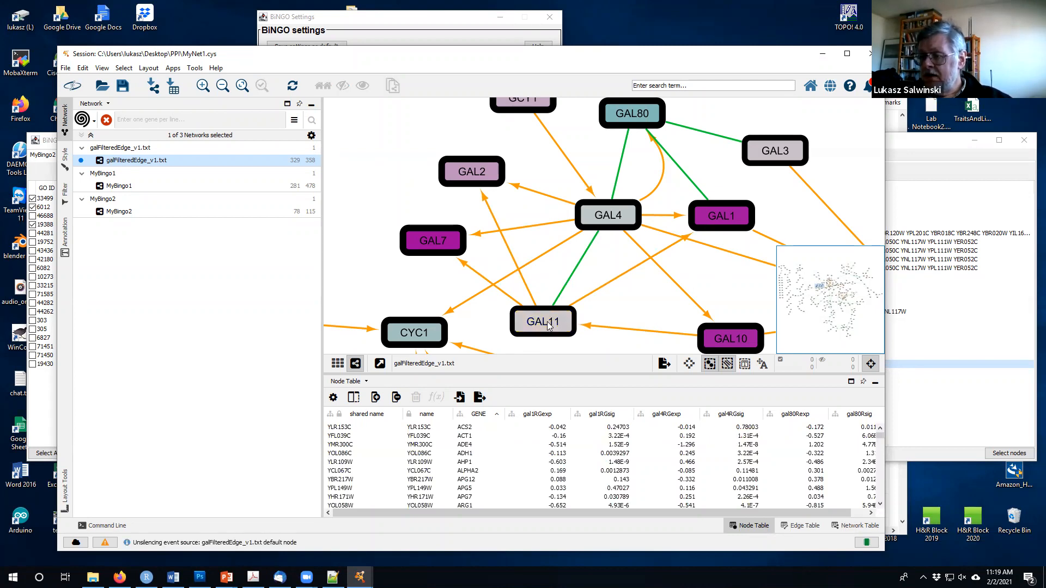
pyautogui.click(547, 322)
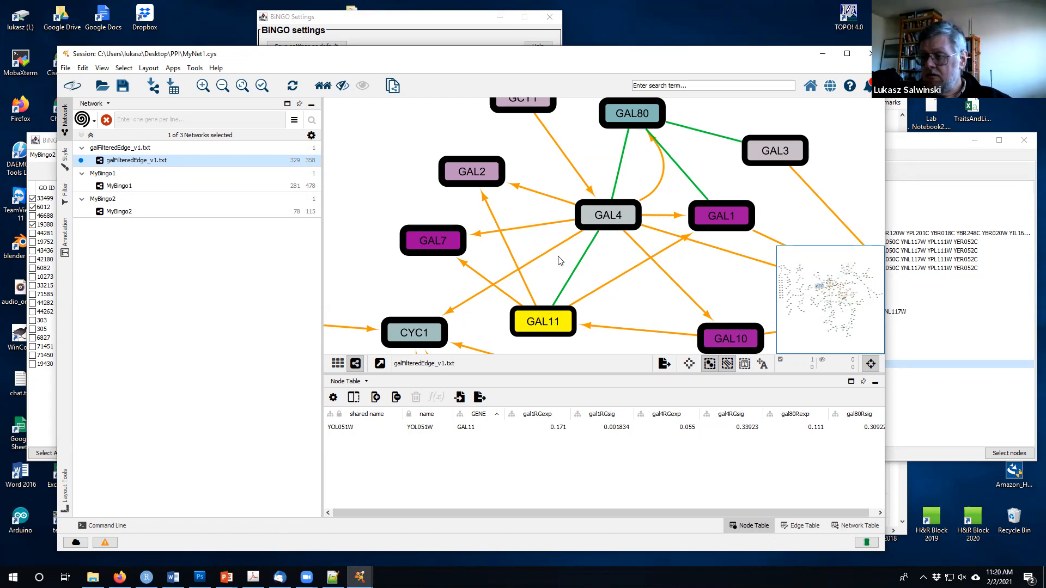
pyautogui.click(385, 225)
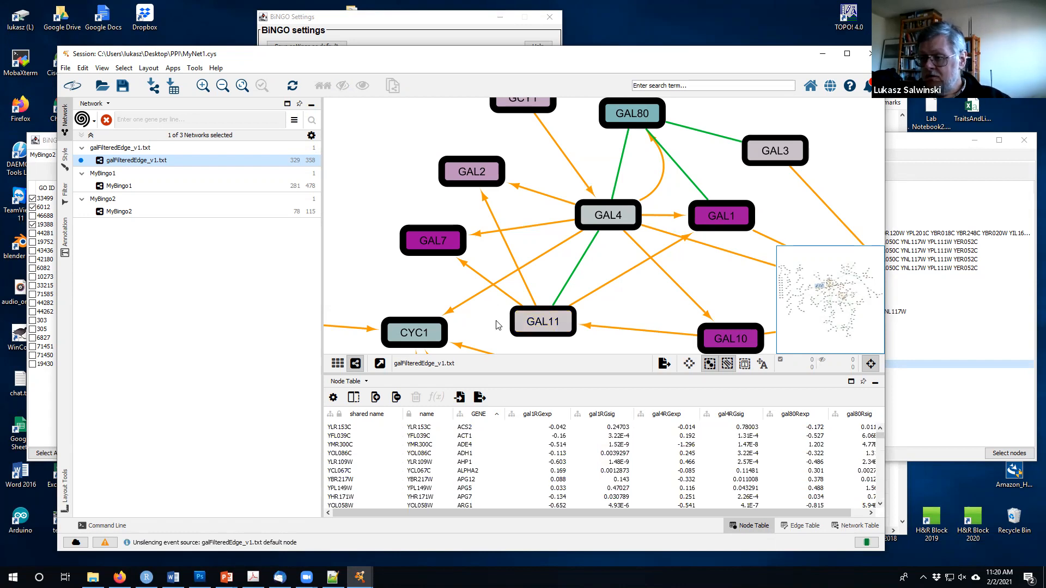
# Show the network's edge table and move the session window higher on the desktop.
pyautogui.click(799, 526)
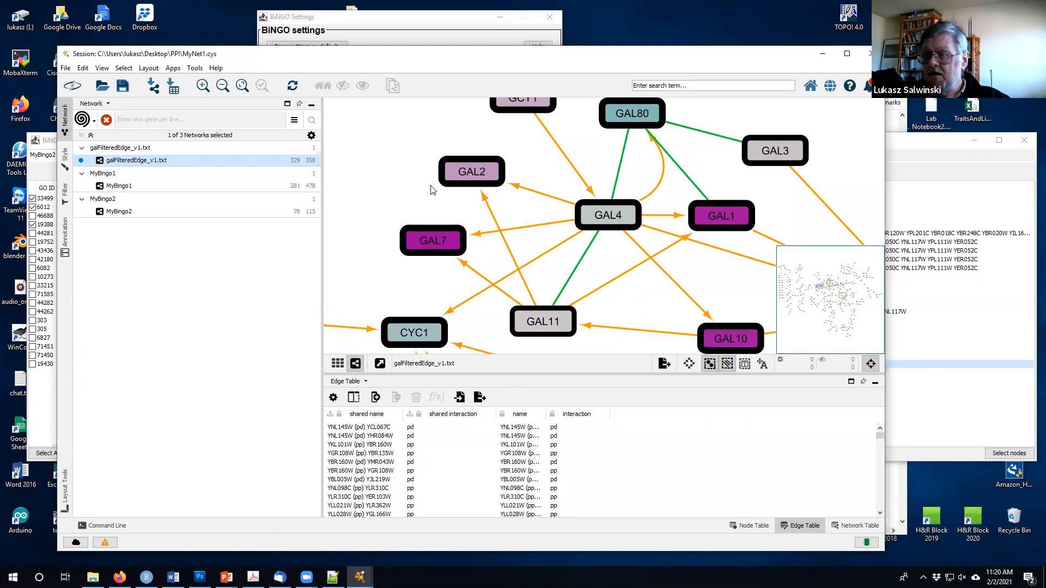
pyautogui.moveTo(368, 57); pyautogui.dragTo(384, 37)
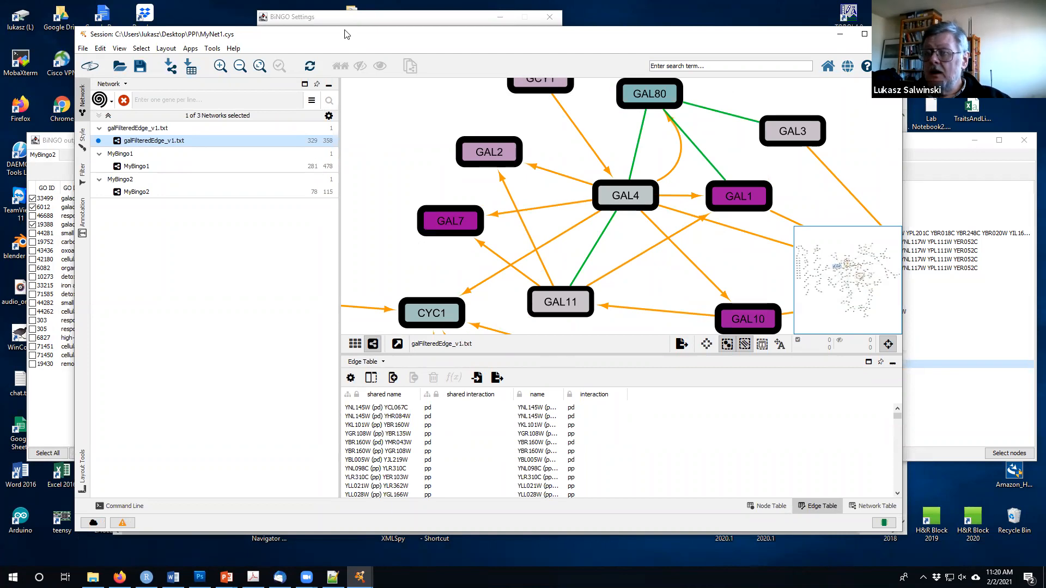
pyautogui.moveTo(343, 36); pyautogui.dragTo(327, 36)
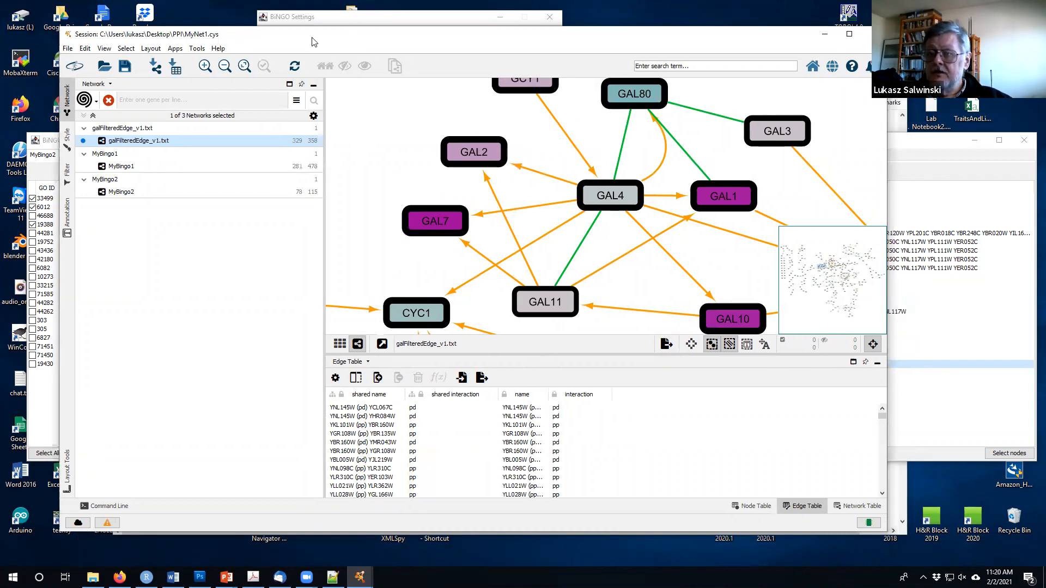
# Save the session under the new name MyNet2.cys in the PPI folder.
pyautogui.click(68, 49)
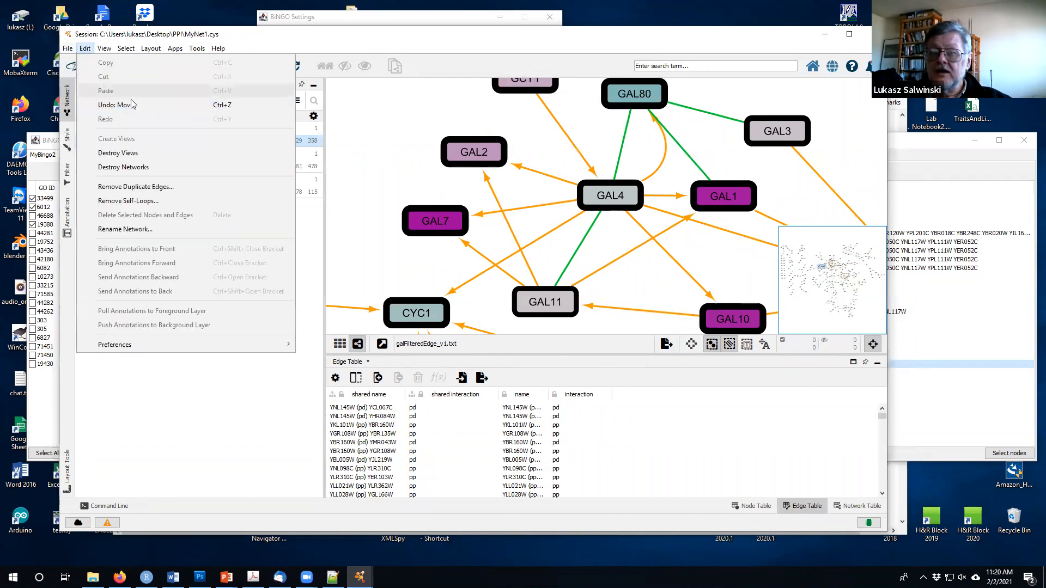
pyautogui.click(96, 105)
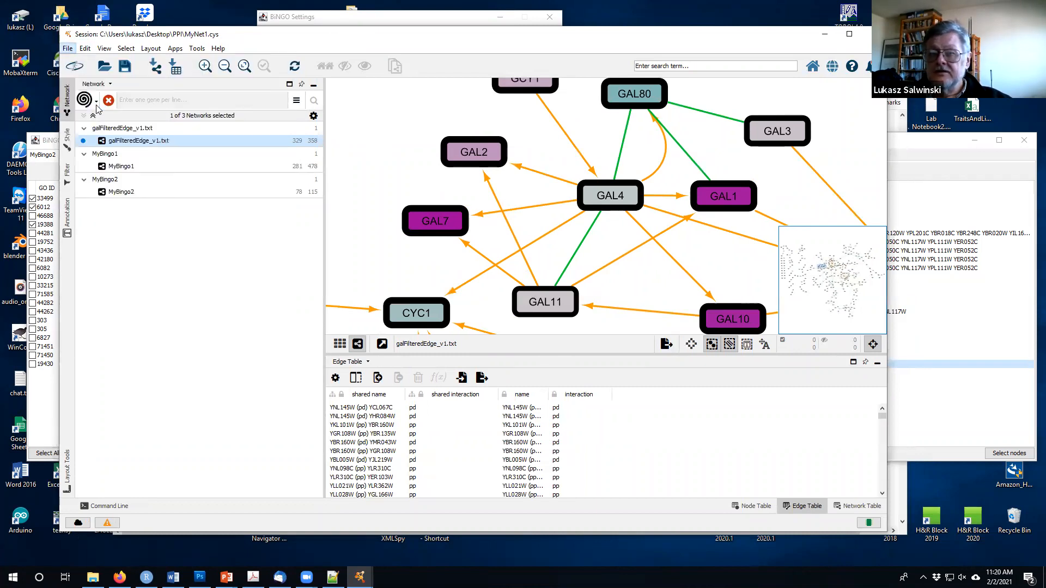
pyautogui.click(399, 205)
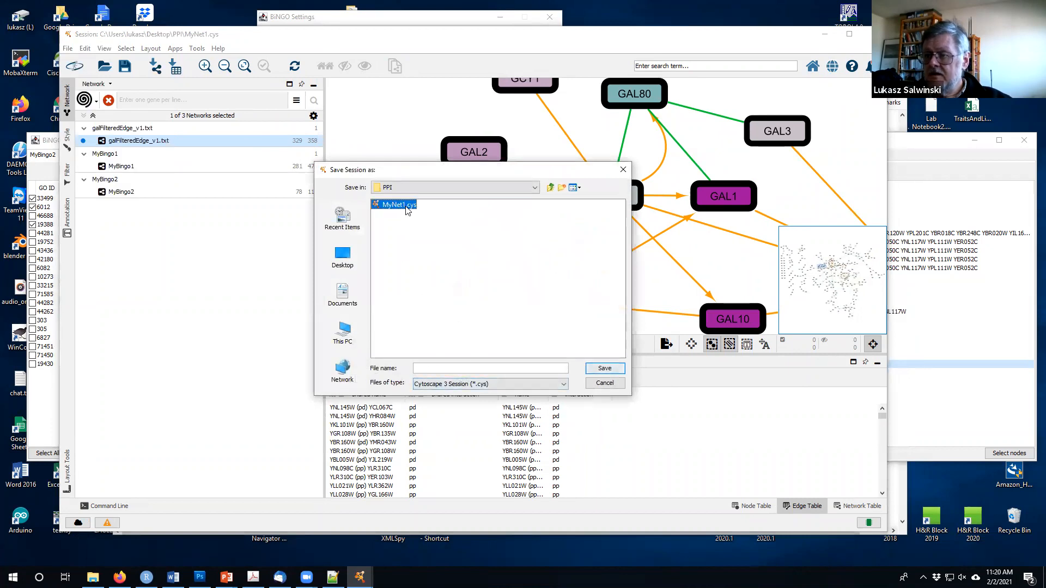
pyautogui.click(480, 369)
pyautogui.press('BackSpace')
pyautogui.press('BackSpace')
pyautogui.write('2.')
pyautogui.press('Tab')
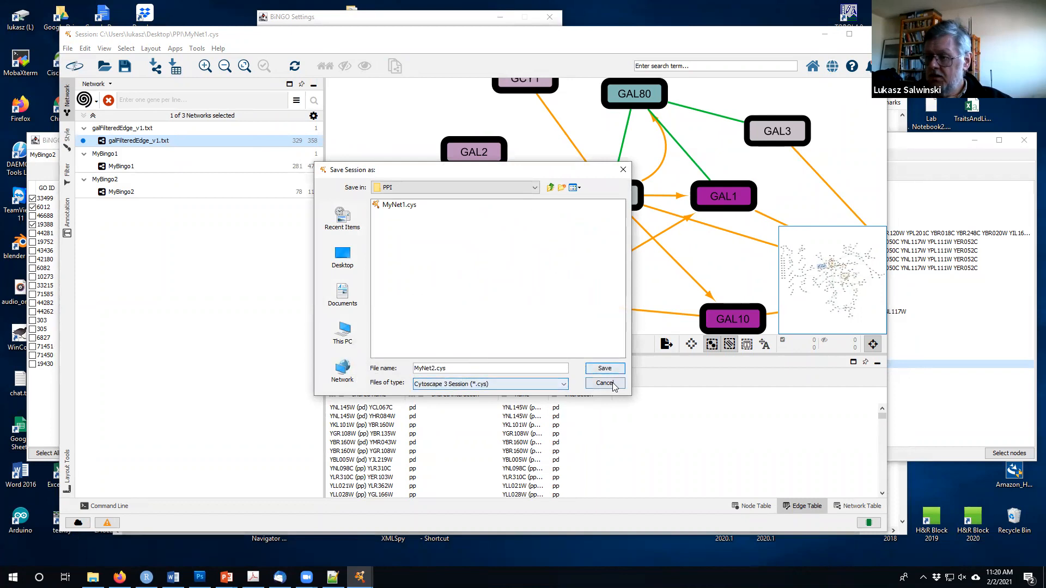
pyautogui.click(604, 368)
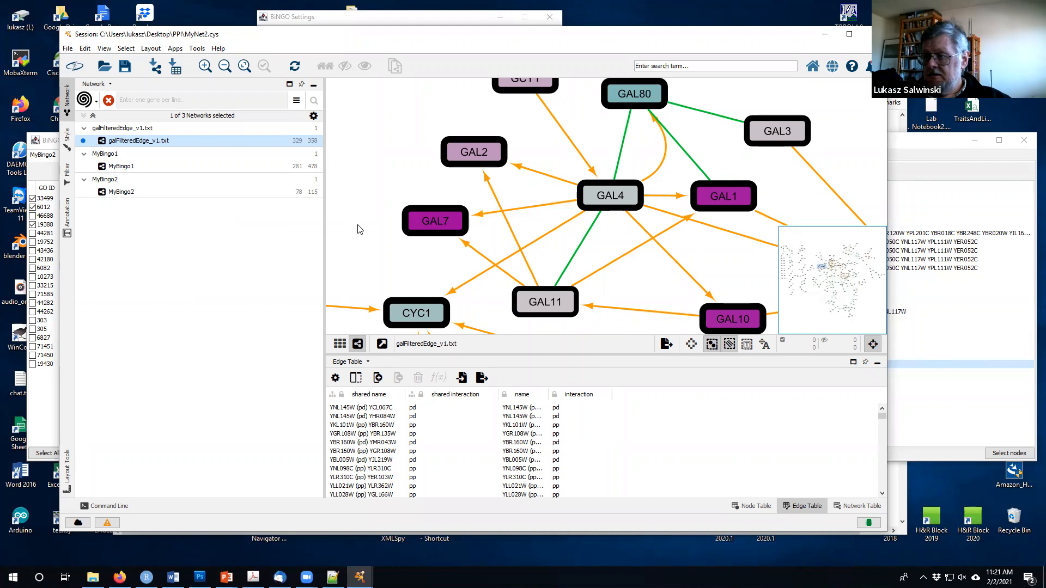
pyautogui.click(69, 50)
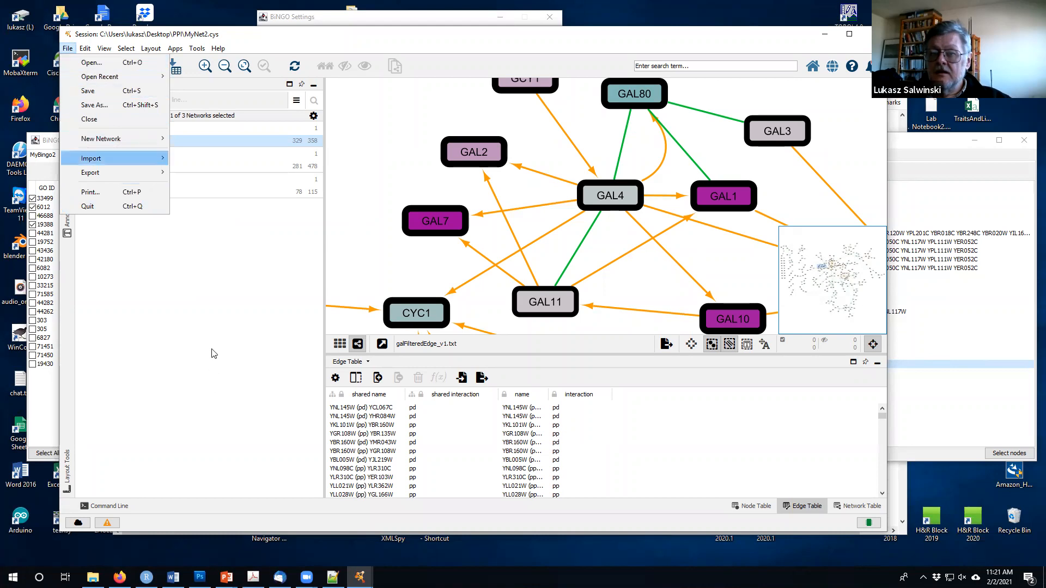
pyautogui.click(198, 348)
pyautogui.click(113, 129)
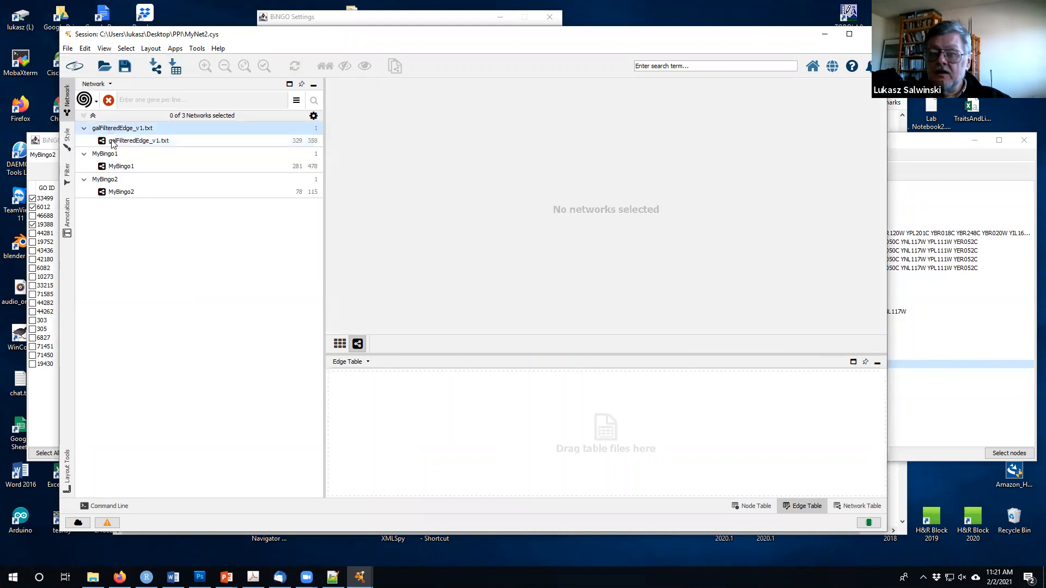
pyautogui.rightClick(116, 132)
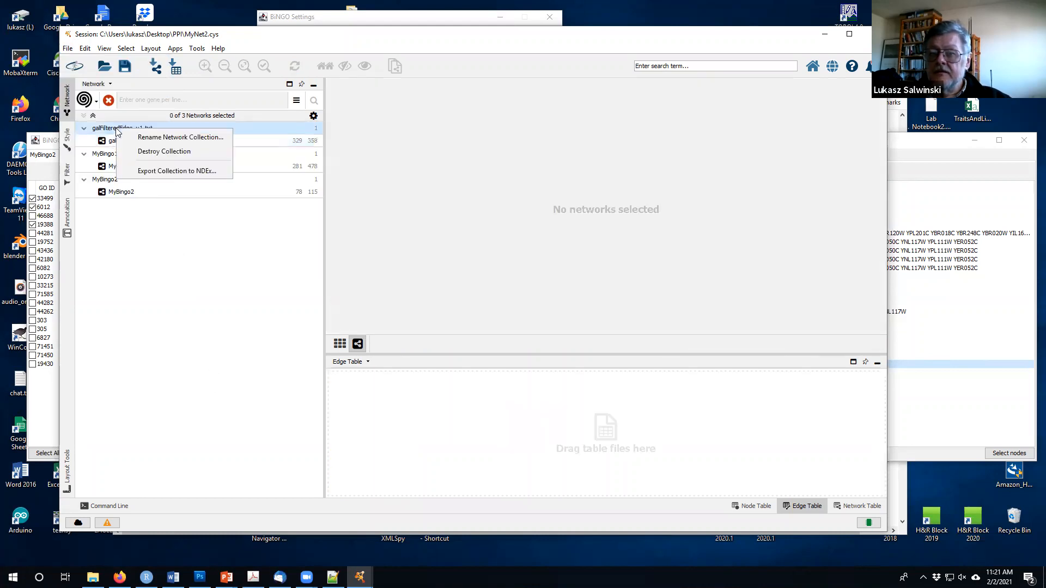
pyautogui.click(158, 238)
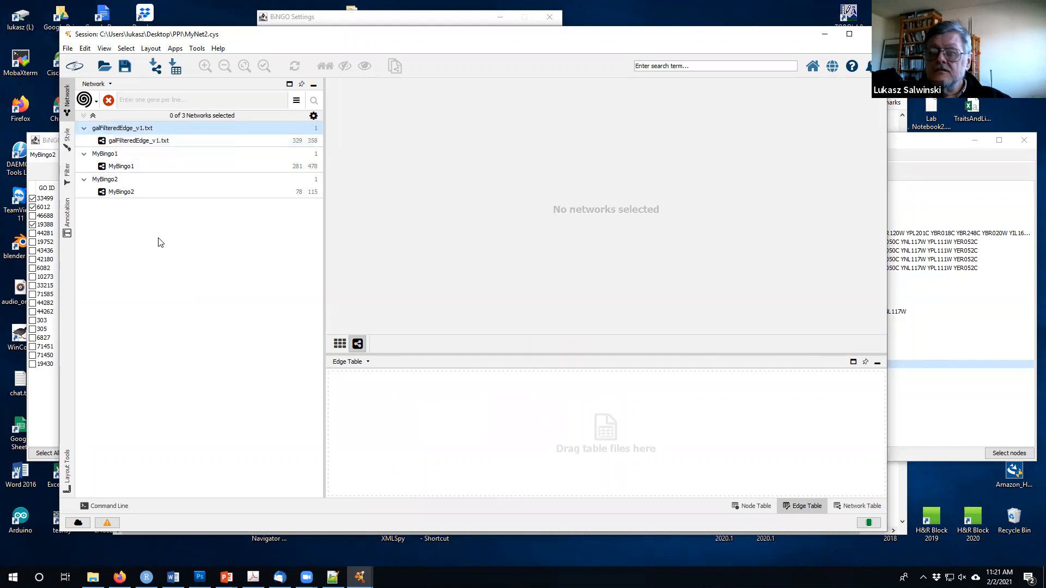
pyautogui.click(67, 49)
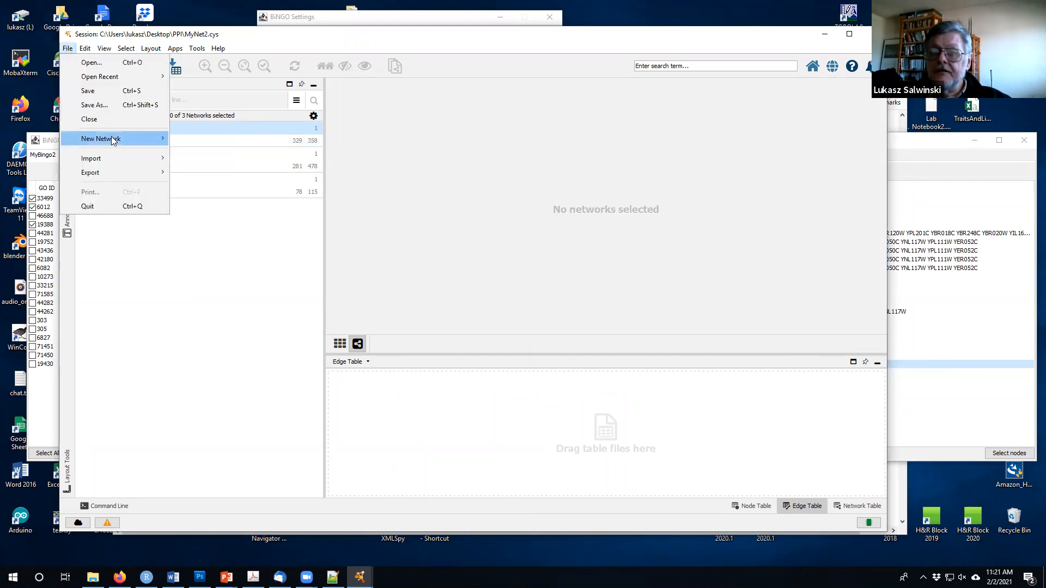
pyautogui.click(131, 252)
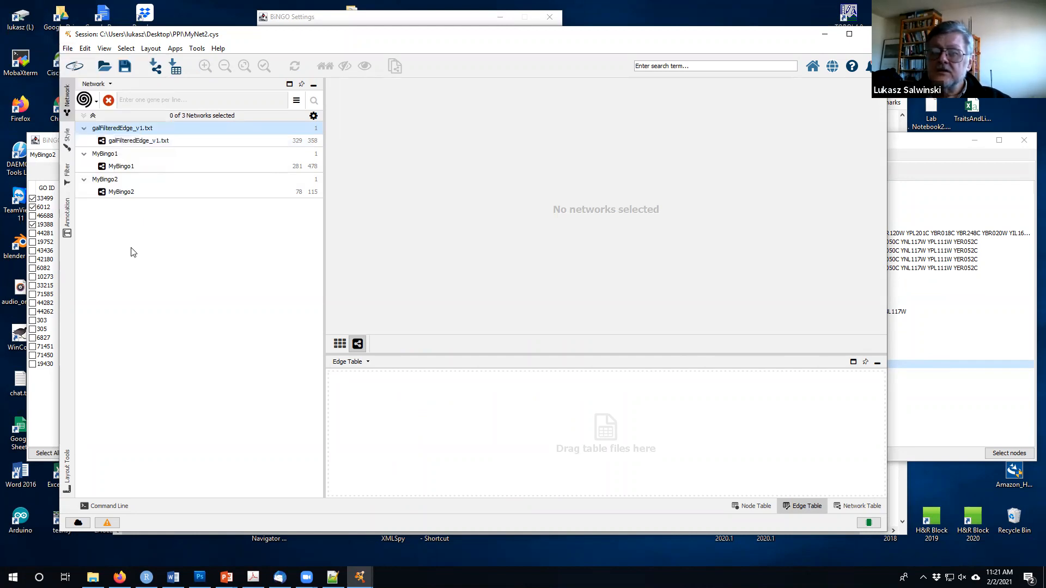
pyautogui.rightClick(109, 132)
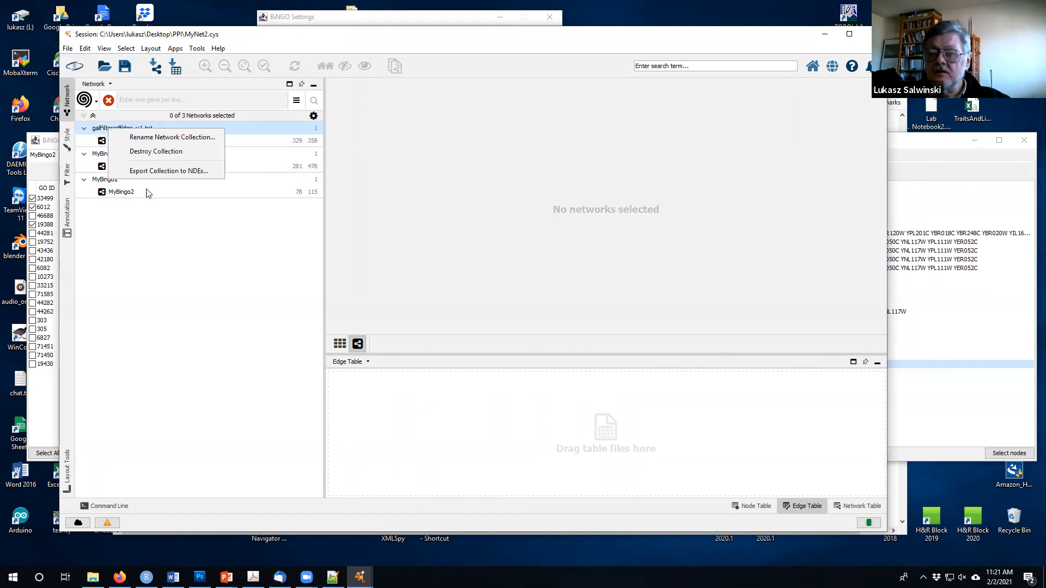
# Destroy all three network collections in the session: galFilteredEdge_v1.txt, MyBingo1 and MyBingo2.
pyautogui.click(141, 154)
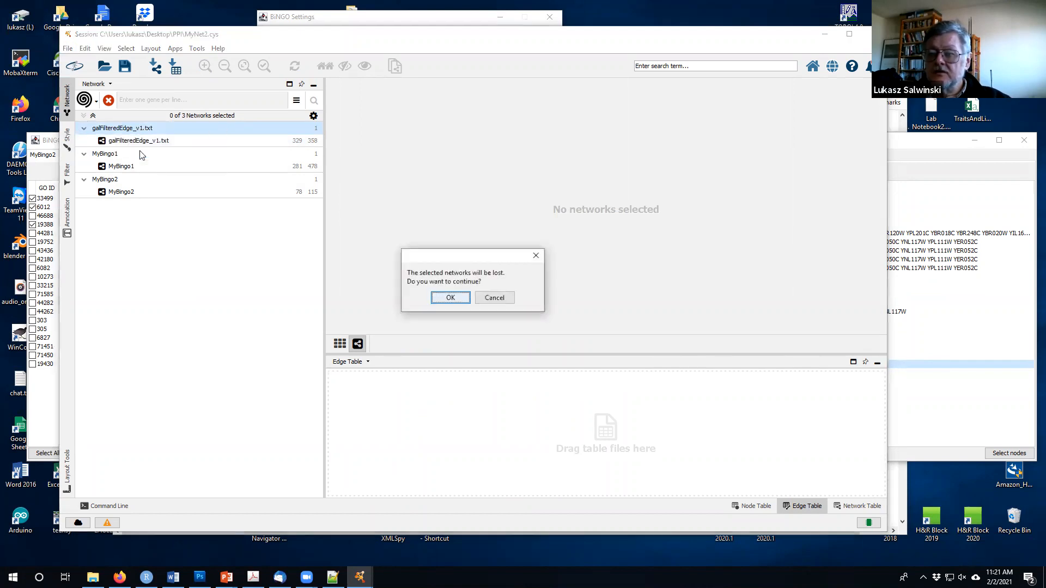
pyautogui.click(450, 297)
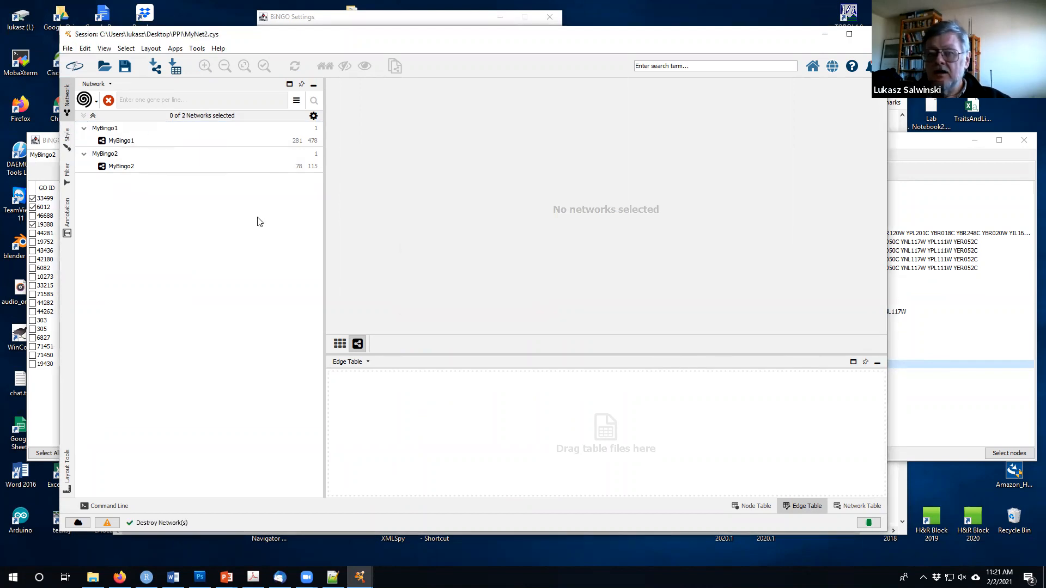
pyautogui.rightClick(186, 137)
pyautogui.click(187, 129)
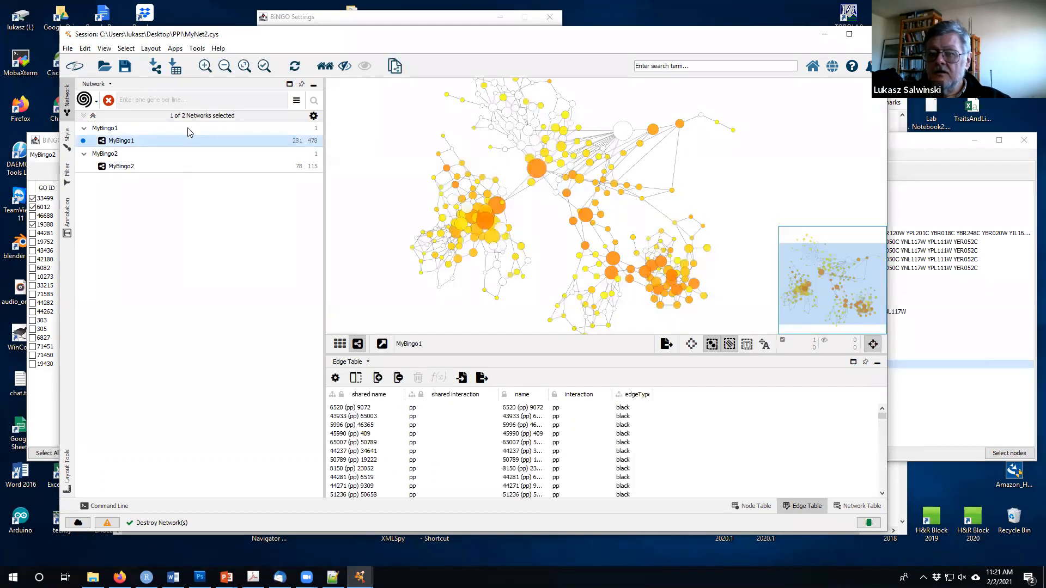
pyautogui.click(109, 130)
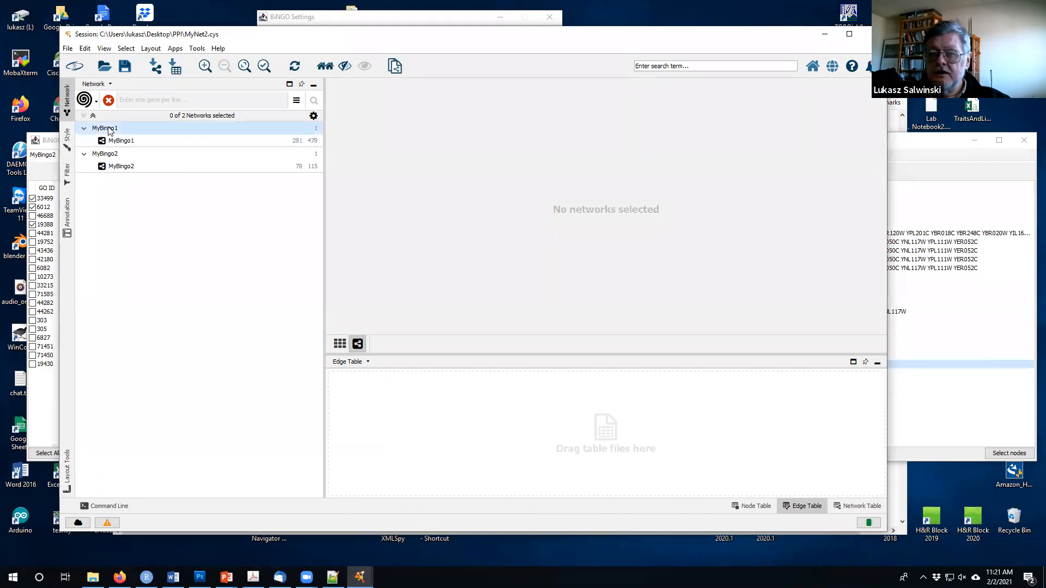
pyautogui.rightClick(109, 131)
pyautogui.click(109, 144)
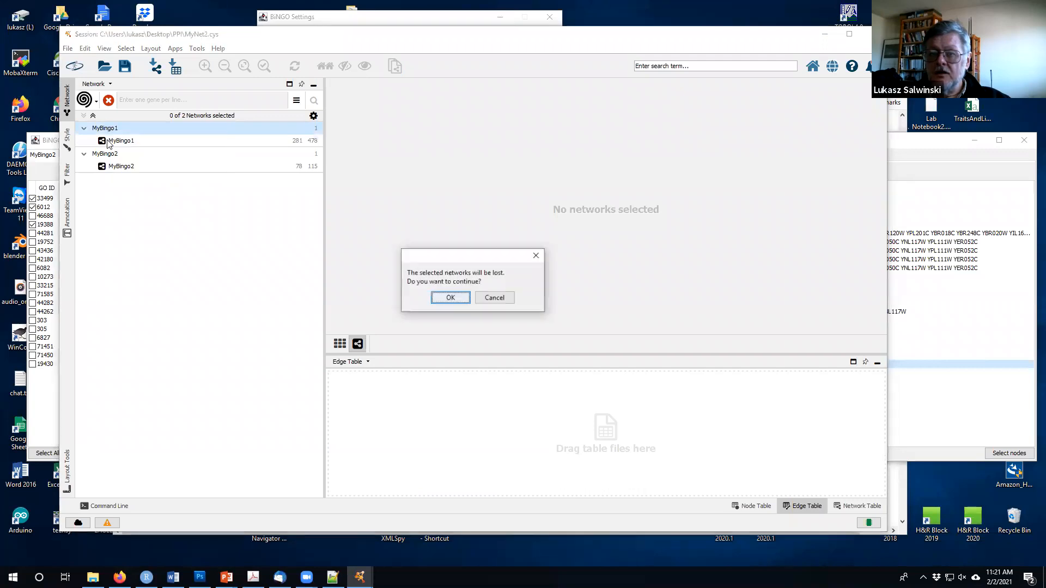
pyautogui.click(451, 298)
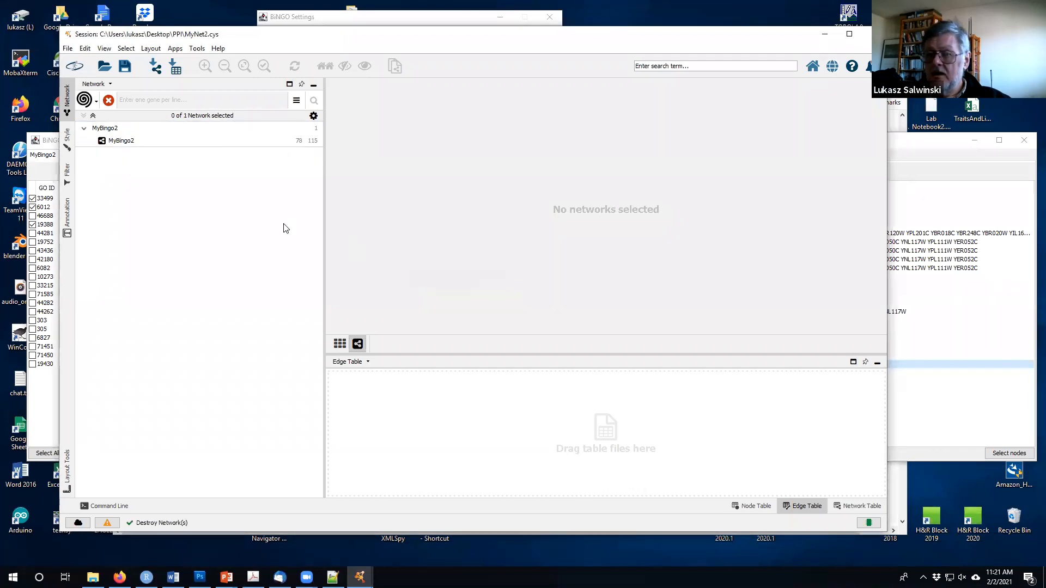
pyautogui.rightClick(116, 132)
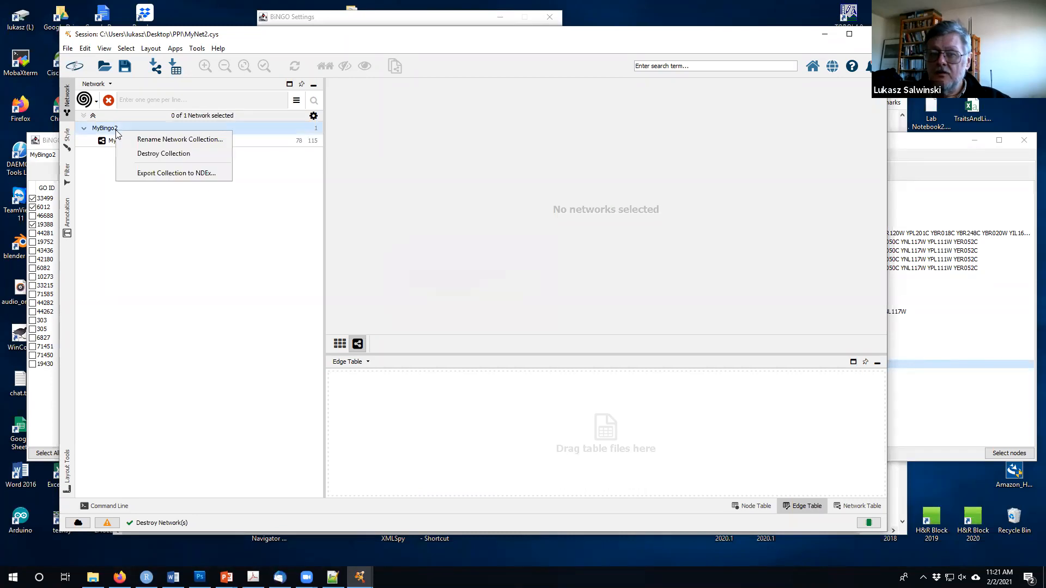
pyautogui.click(155, 157)
pyautogui.click(447, 297)
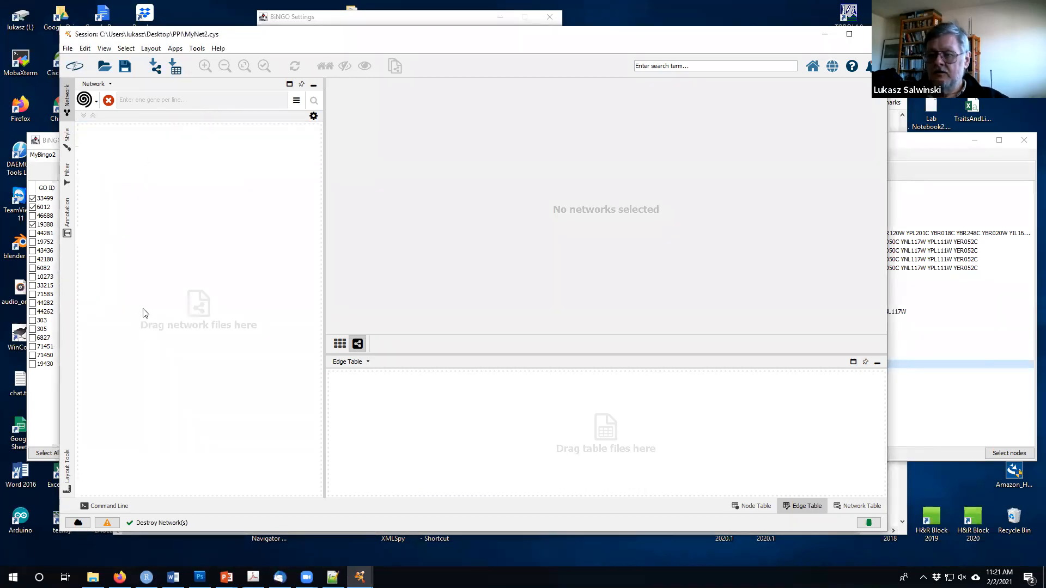
# Shift the session window slightly towards the desktop's upper-left corner and set PSICQUIC as the network search provider.
pyautogui.moveTo(236, 35); pyautogui.dragTo(257, 35)
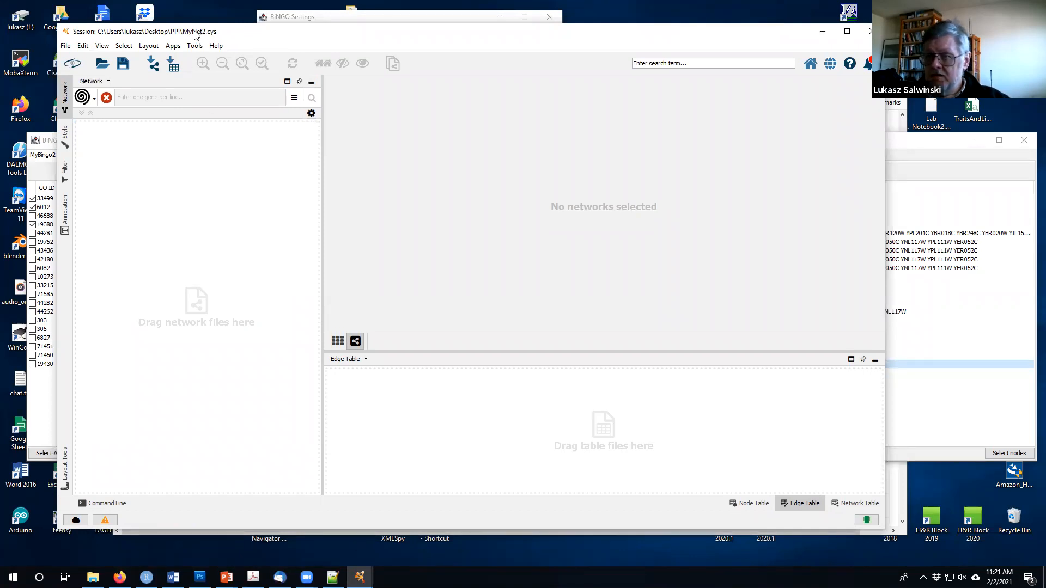
pyautogui.moveTo(187, 31); pyautogui.dragTo(177, 29)
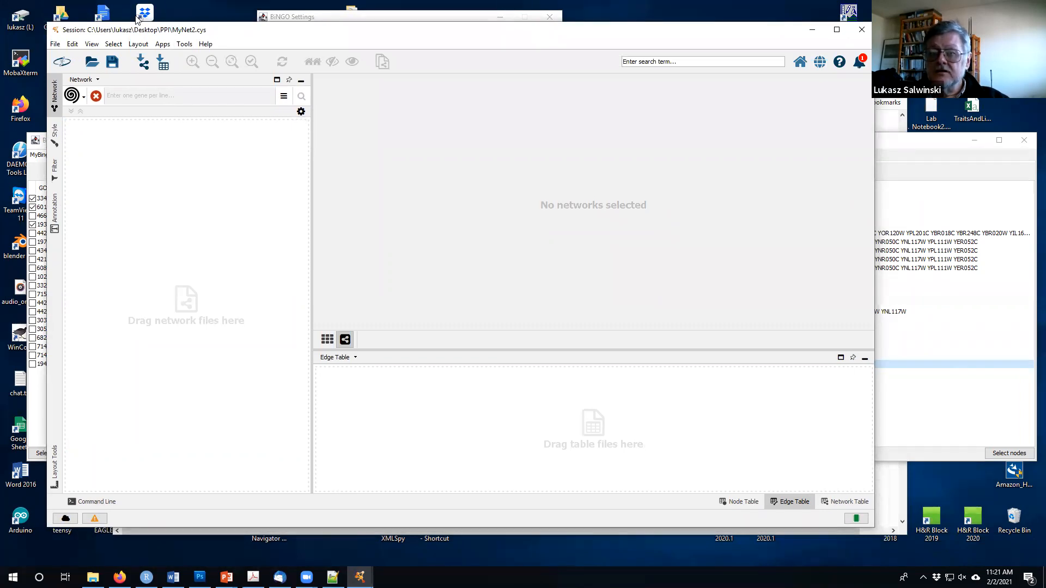
pyautogui.click(82, 97)
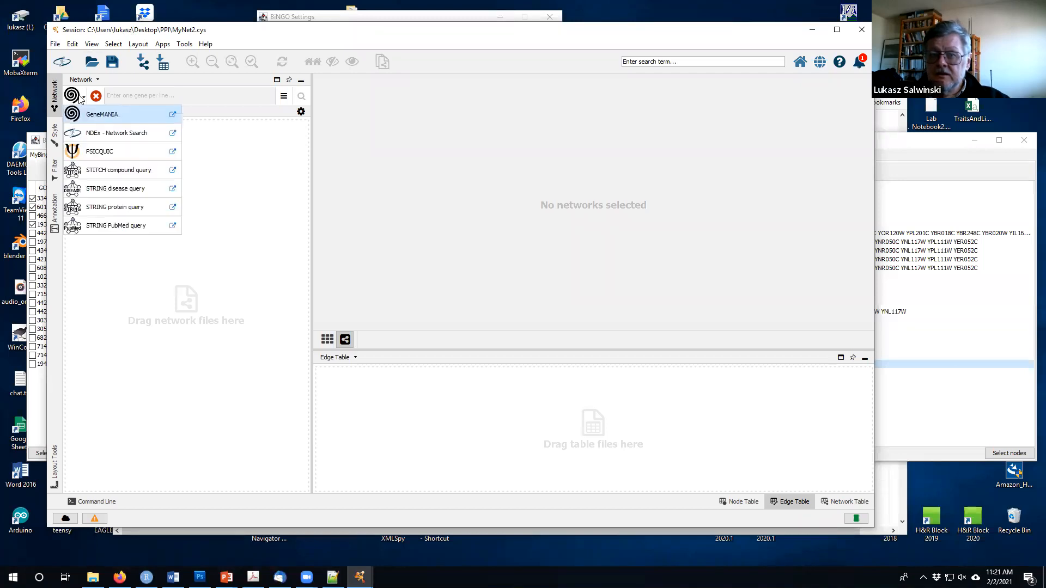
pyautogui.click(95, 156)
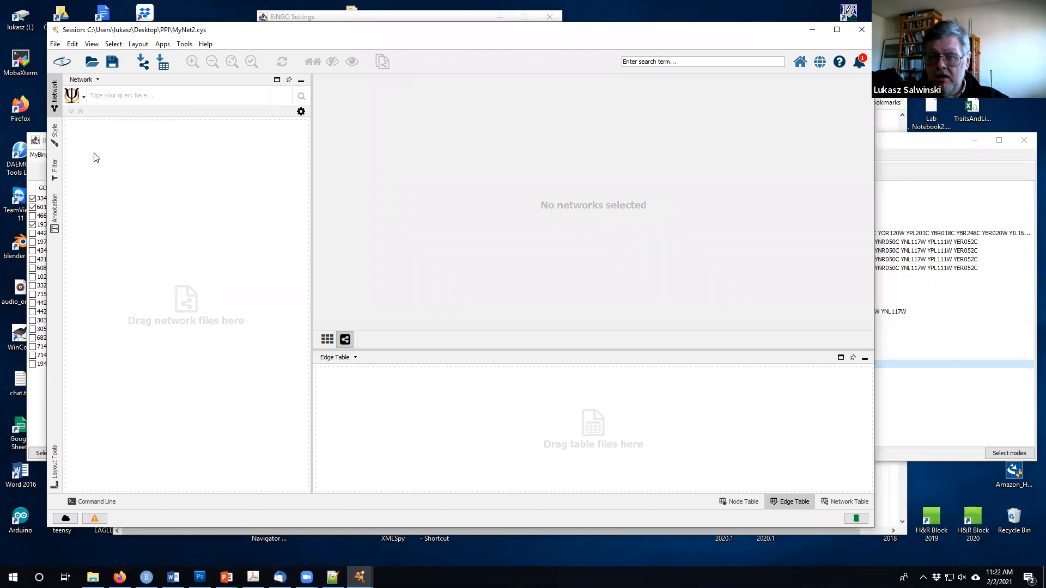
pyautogui.click(84, 98)
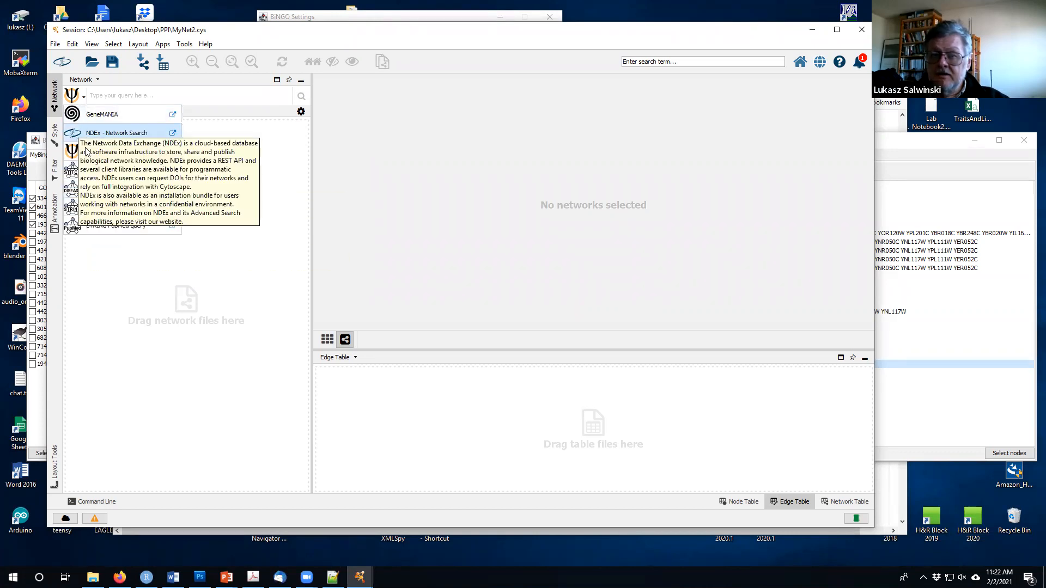
pyautogui.click(84, 289)
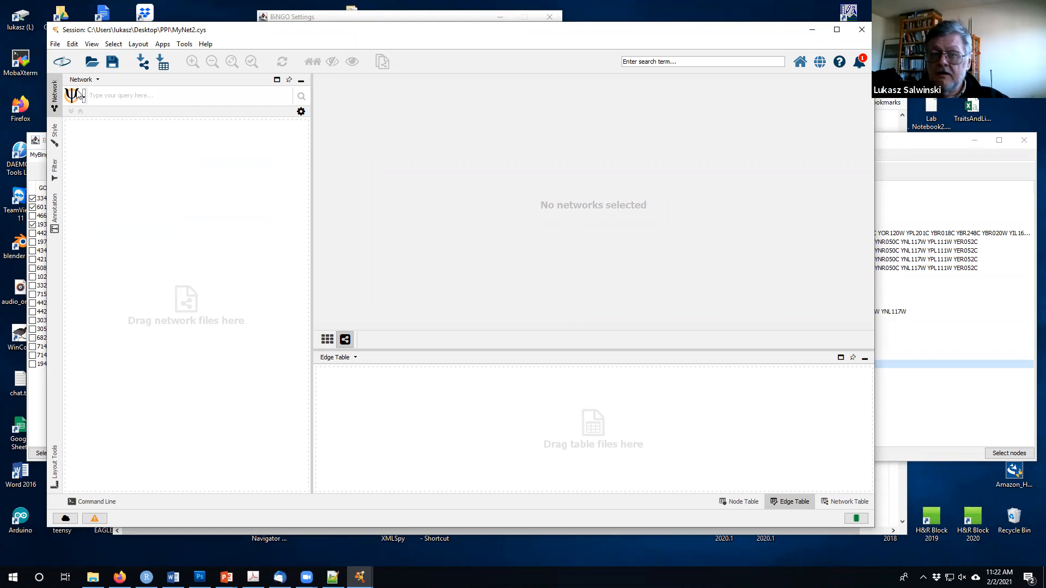
pyautogui.click(81, 97)
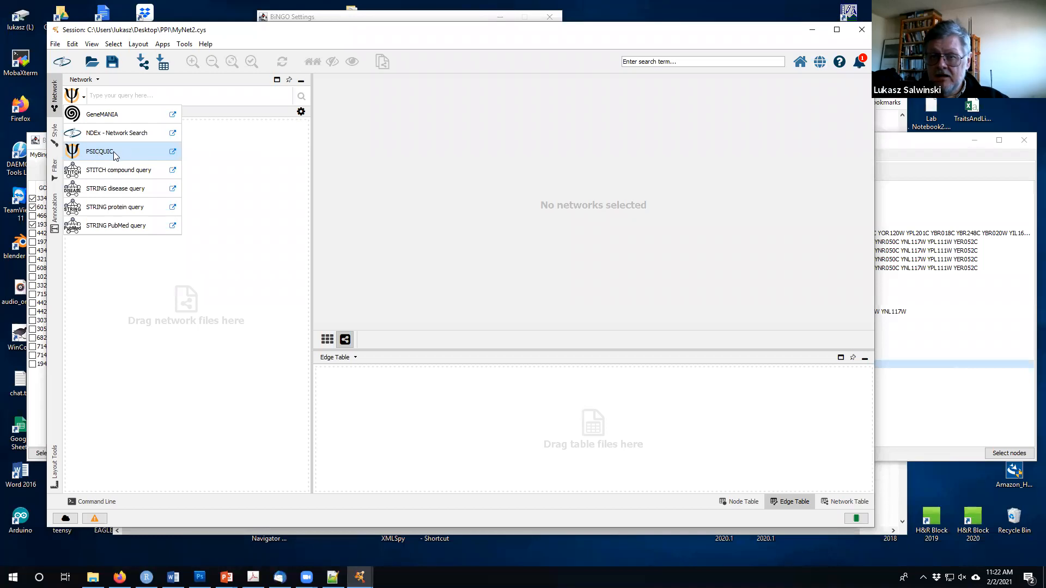
pyautogui.click(91, 295)
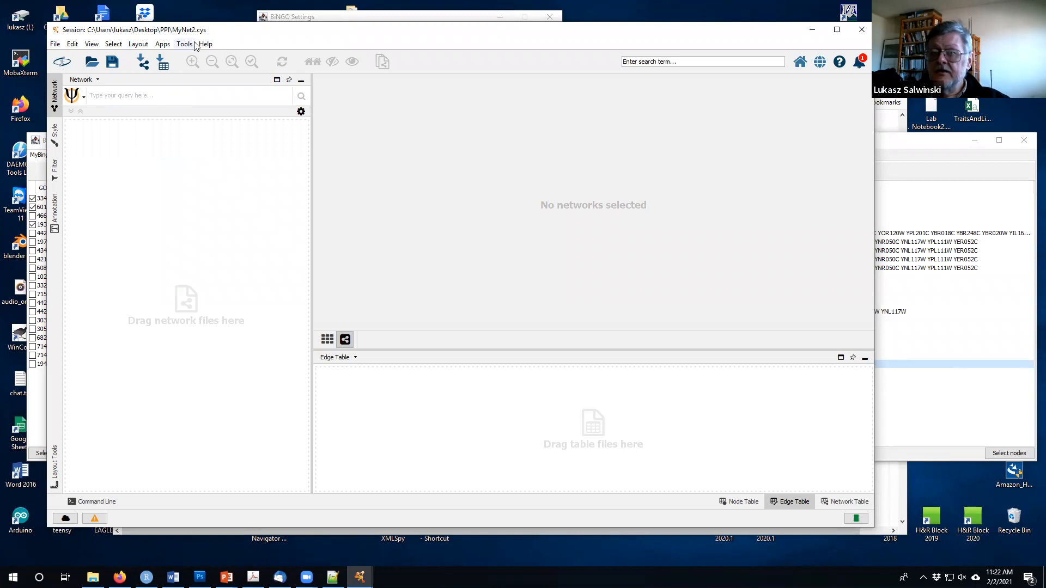
# Move the session window further right on the desktop and search PSICQUIC for "GAL80 GAL4".
pyautogui.moveTo(191, 30); pyautogui.dragTo(292, 20)
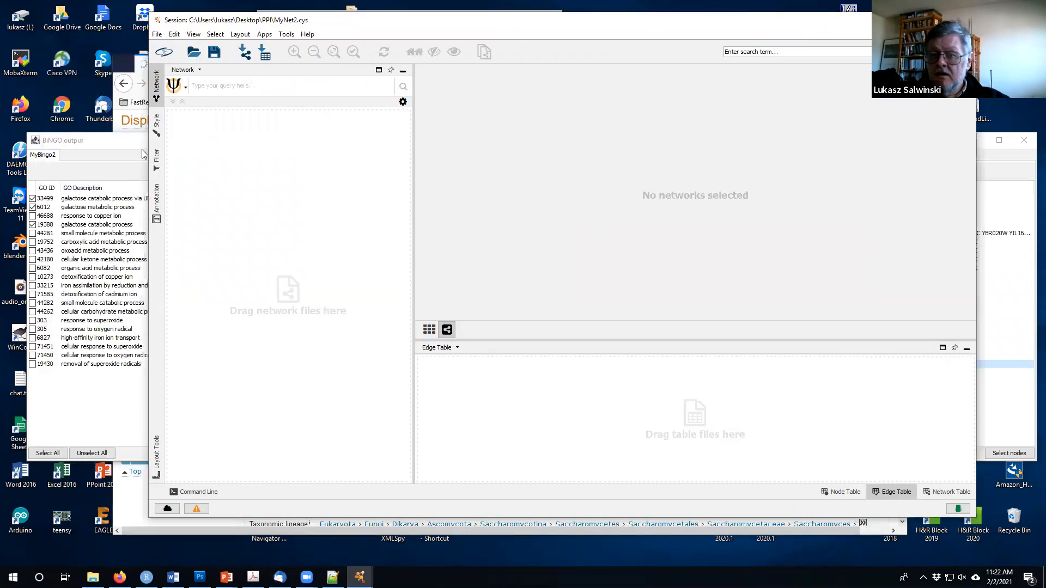
pyautogui.click(232, 91)
pyautogui.write('GAL')
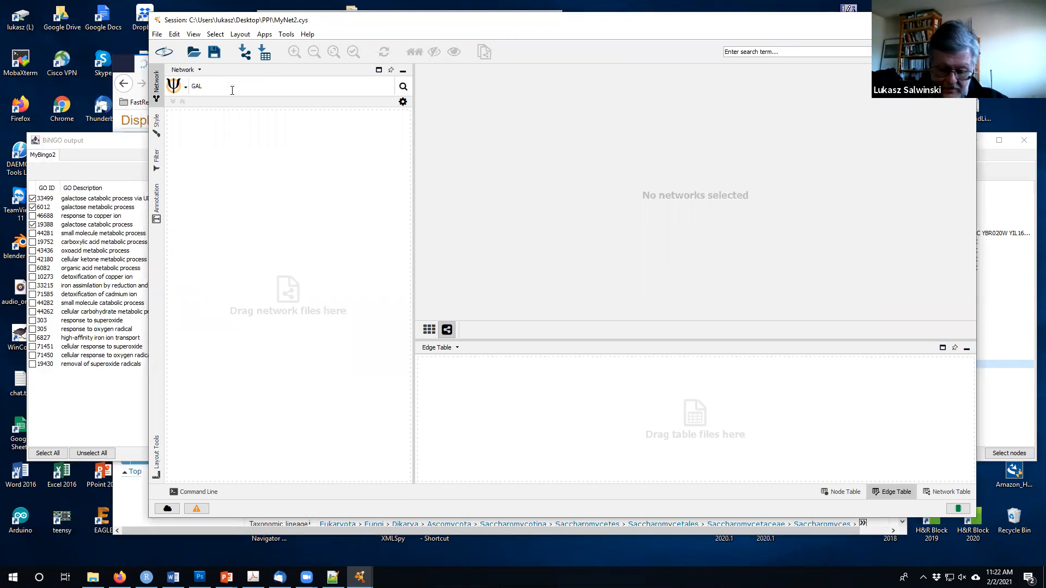
pyautogui.write('80')
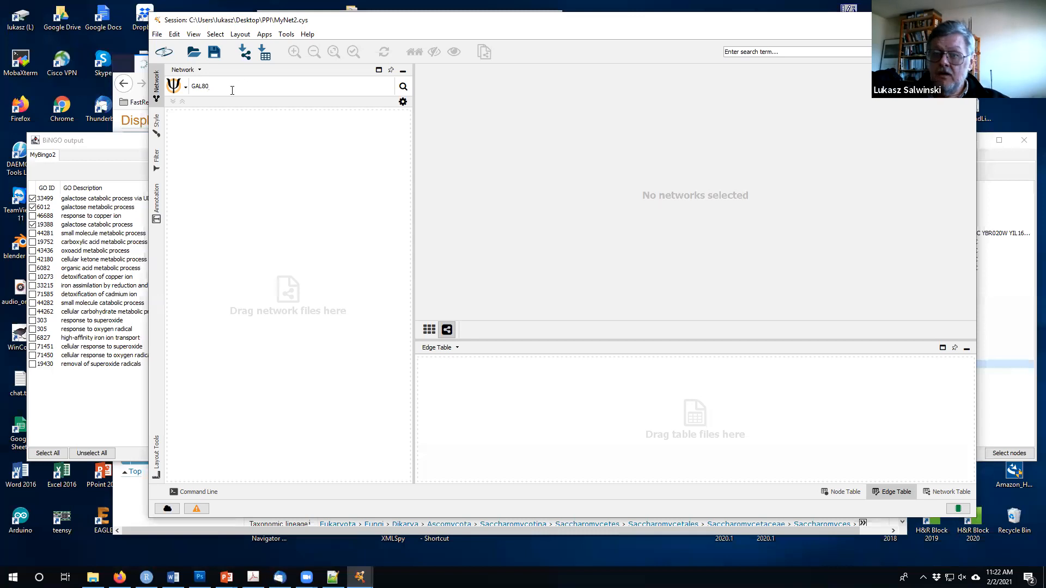
pyautogui.write(' GAL4')
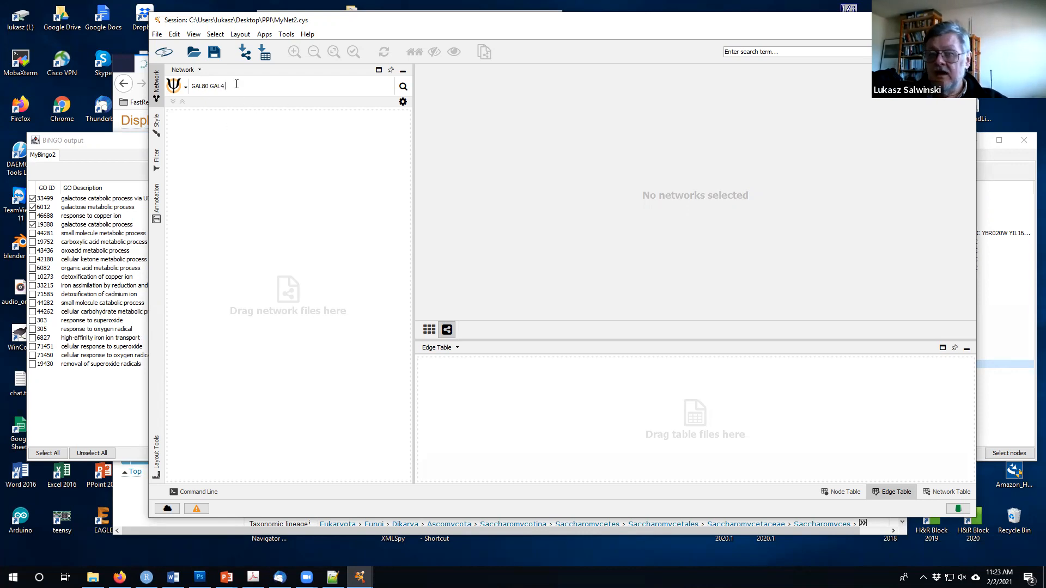
pyautogui.click(403, 87)
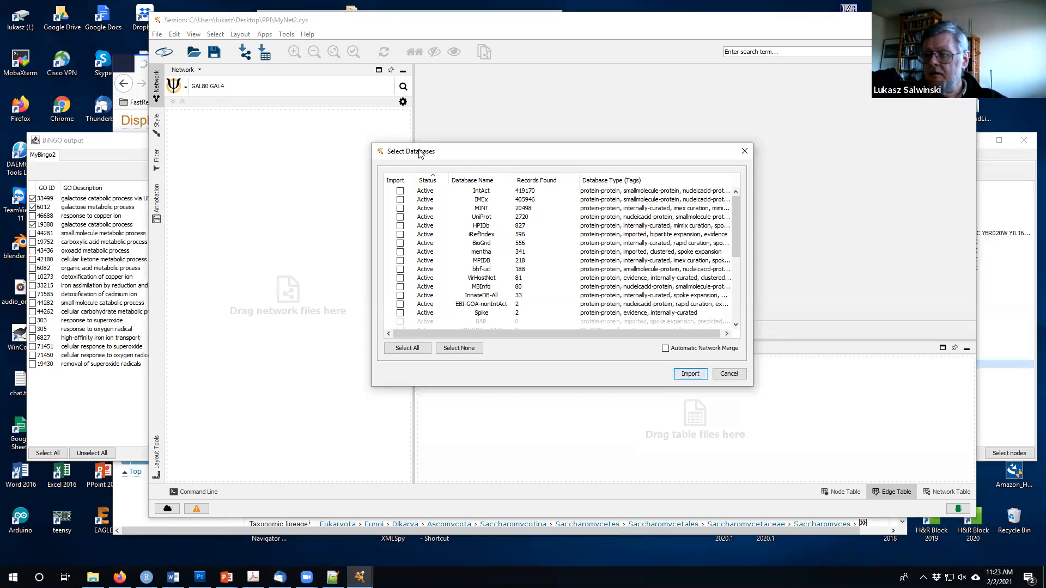
# Enlarge the database selection dialog, review the records found per database, and dismiss it without importing.
pyautogui.moveTo(421, 153); pyautogui.dragTo(305, 112)
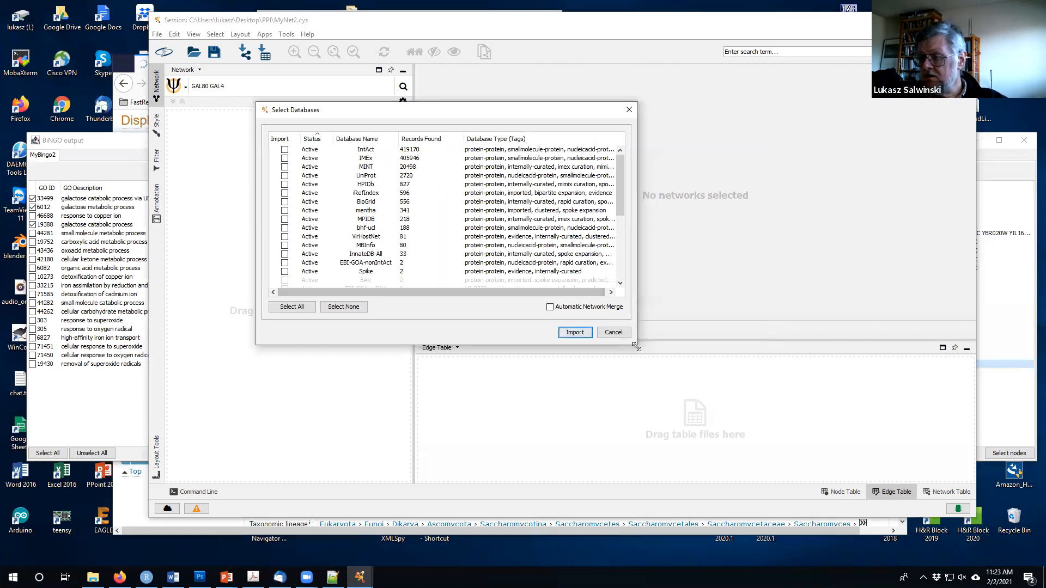
pyautogui.moveTo(635, 344); pyautogui.dragTo(828, 416)
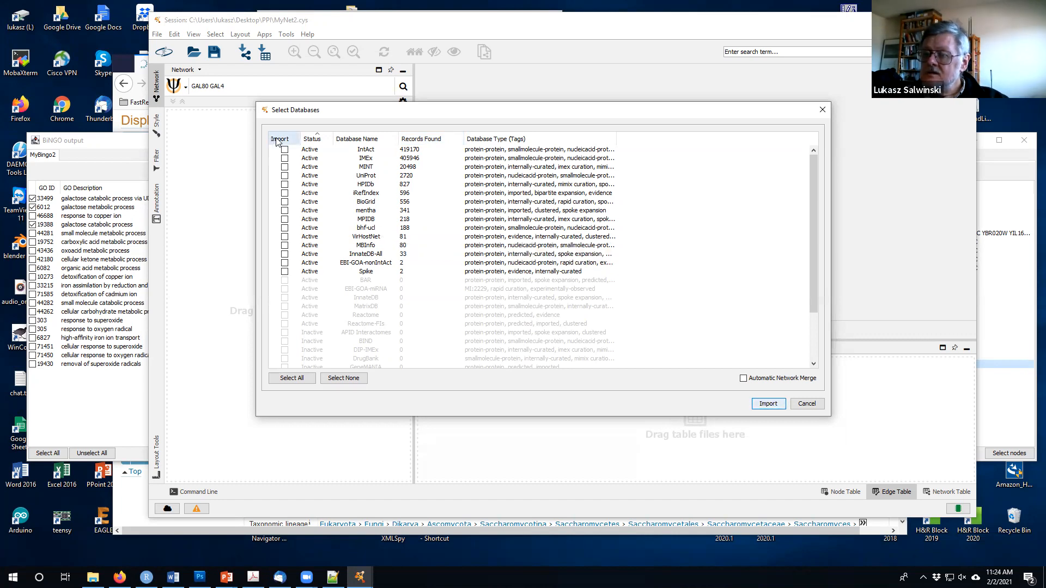
pyautogui.click(806, 404)
# Search PSICQUIC for GAL80 alone, import only the IMEx records as a network, and dismiss the import summary.
pyautogui.doubleClick(210, 85)
pyautogui.press('BackSpace')
pyautogui.click(403, 87)
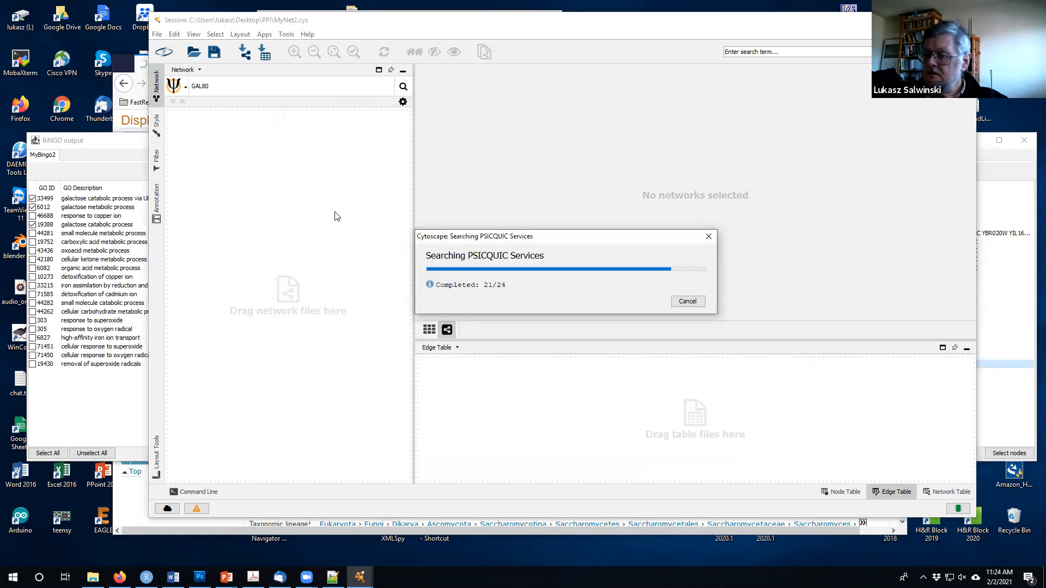
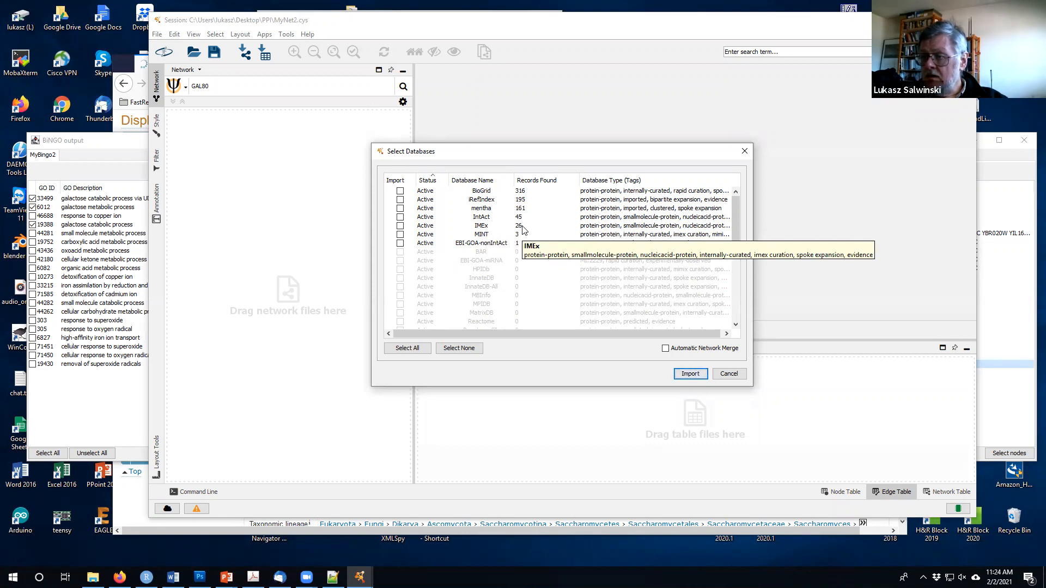
pyautogui.click(401, 227)
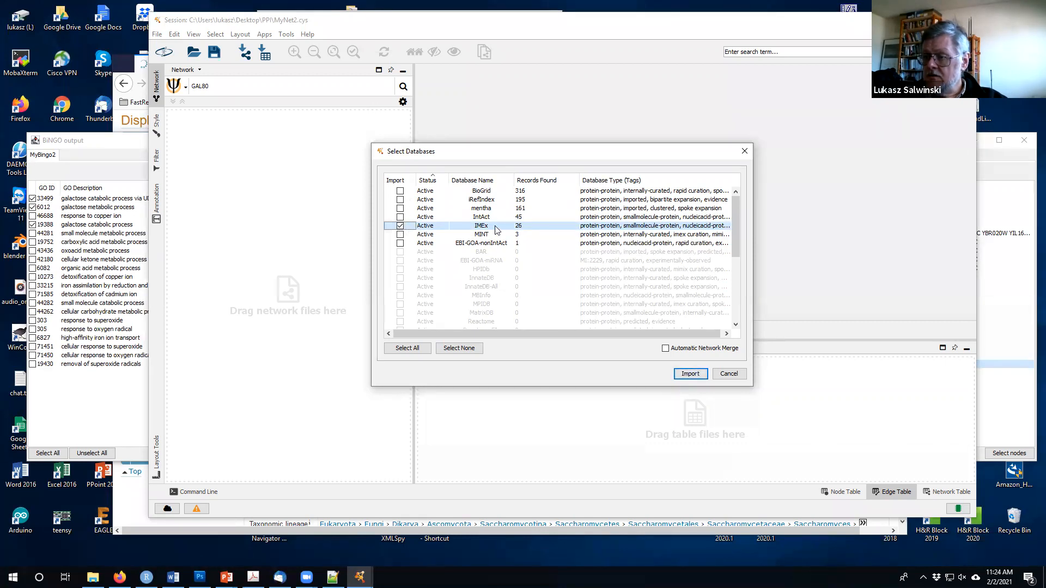
pyautogui.click(690, 374)
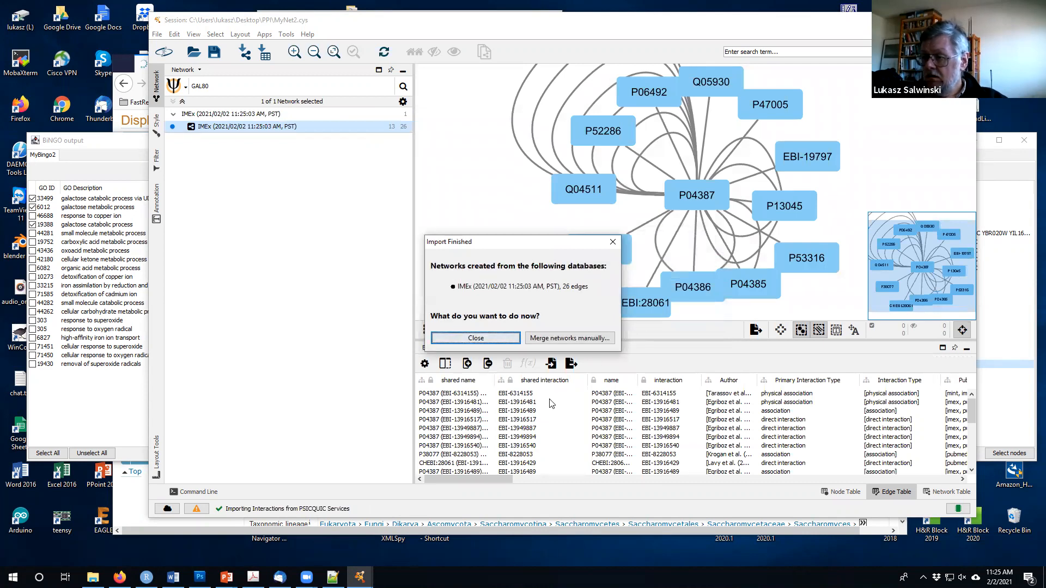
pyautogui.click(480, 338)
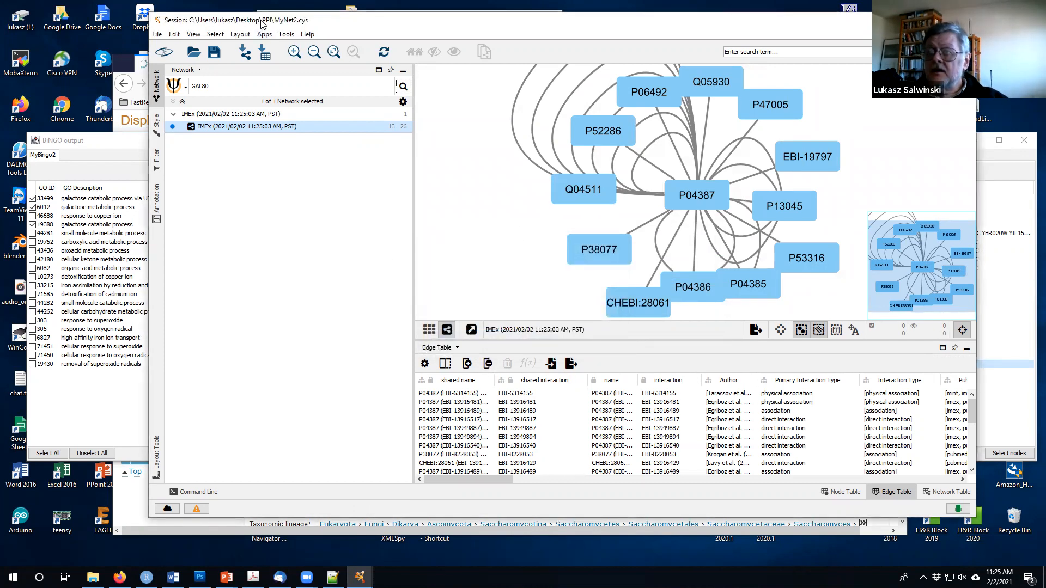
# Move the session window left and widen it, and shift the central P04387 node slightly up within the network.
pyautogui.moveTo(257, 26); pyautogui.dragTo(122, 29)
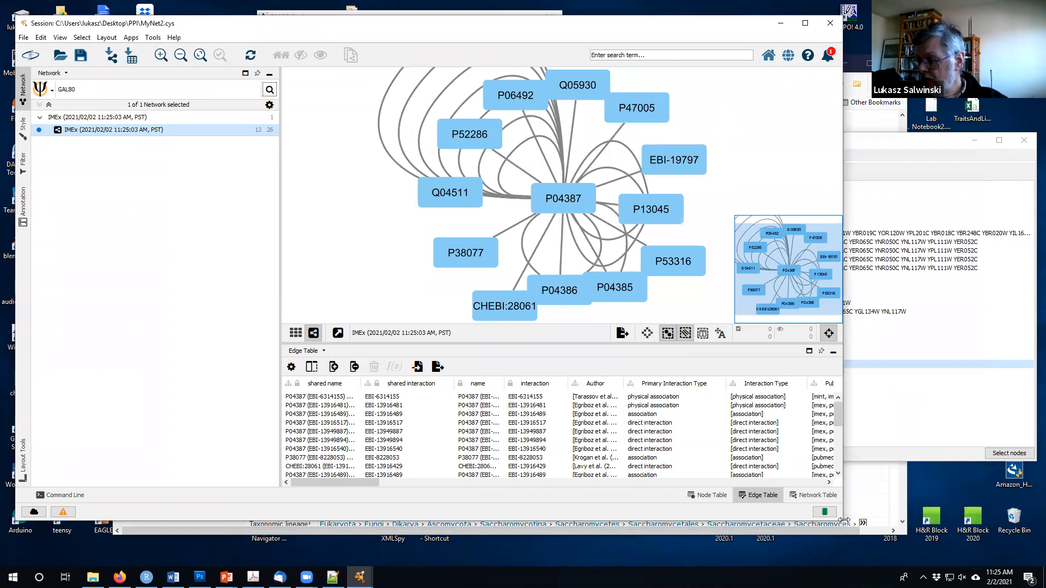
pyautogui.moveTo(844, 520); pyautogui.dragTo(893, 520)
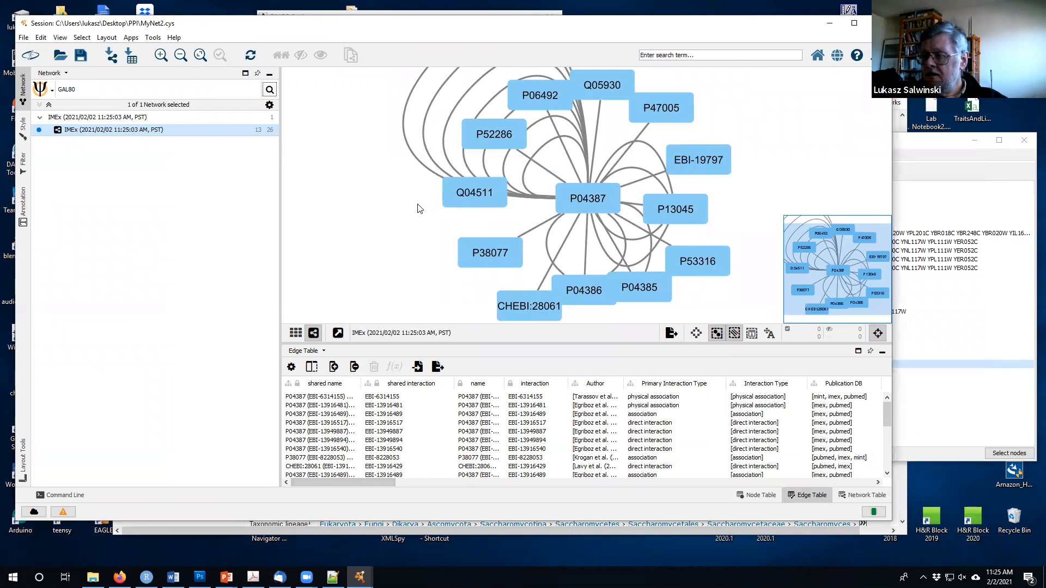
pyautogui.scroll(-5, 420, 205)
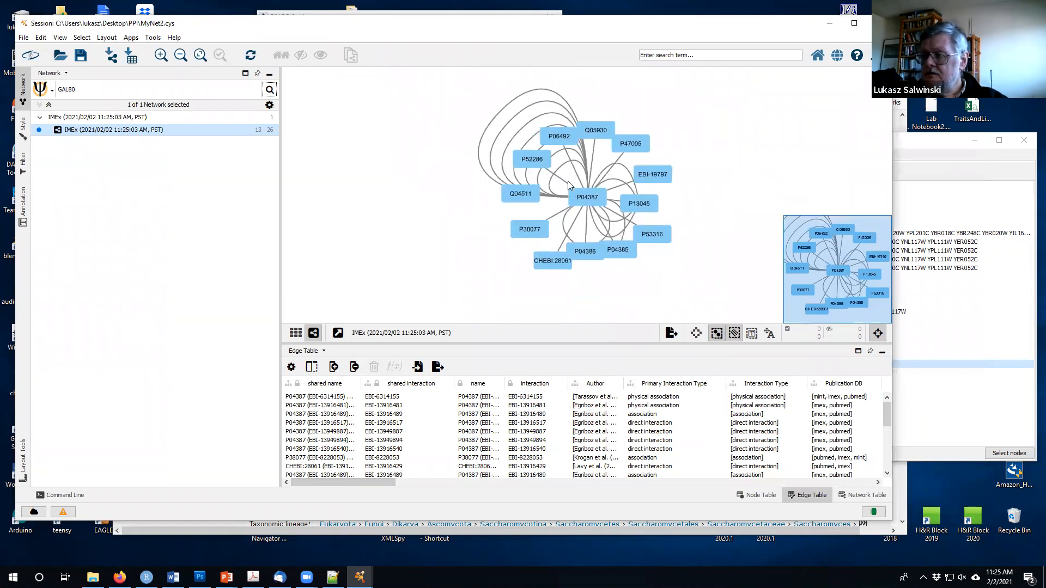
pyautogui.moveTo(588, 202)
pyautogui.mouseDown()
pyautogui.moveTo(461, 188)
pyautogui.moveTo(582, 187)
pyautogui.mouseUp()
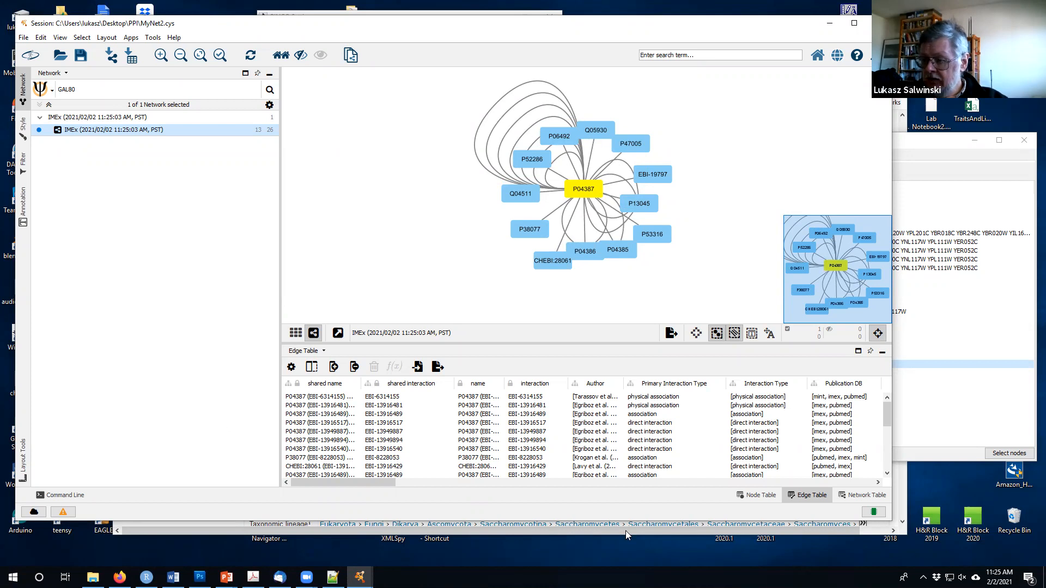
# Show the node table for P04387, clear the node selection to list all nodes, and pick P04387's shared name entry.
pyautogui.click(760, 496)
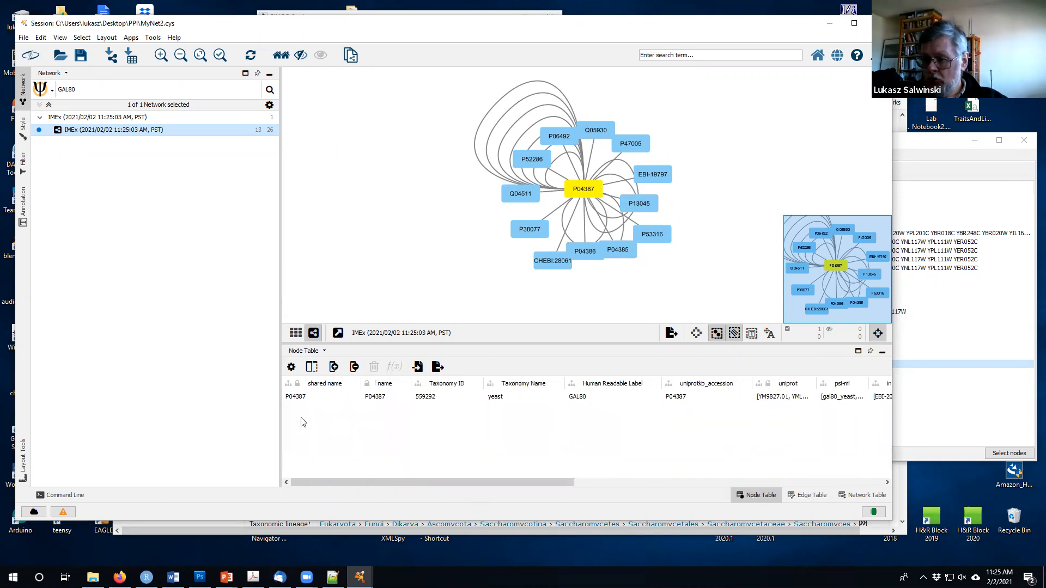
pyautogui.click(337, 292)
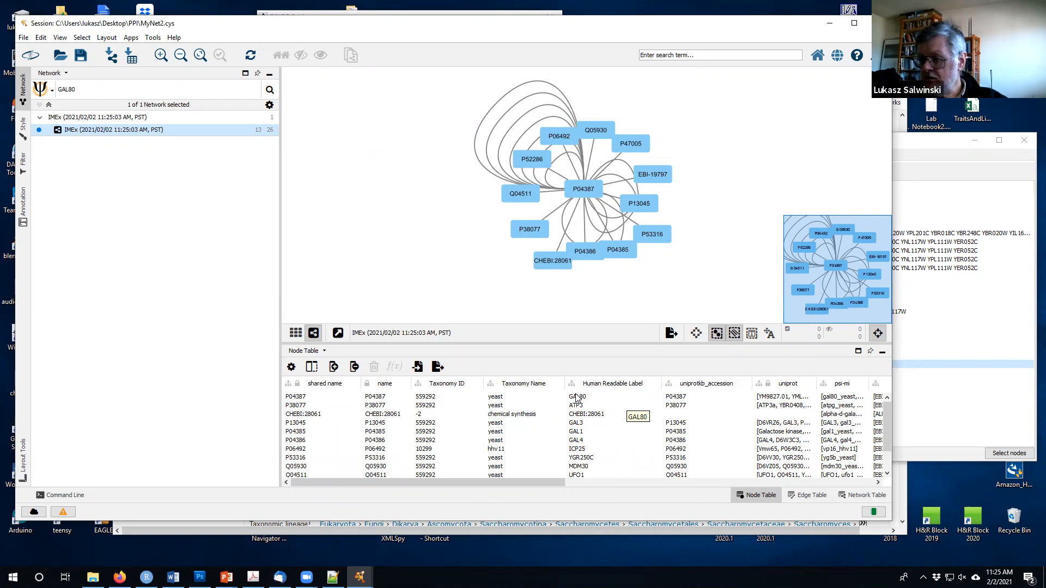
pyautogui.click(306, 401)
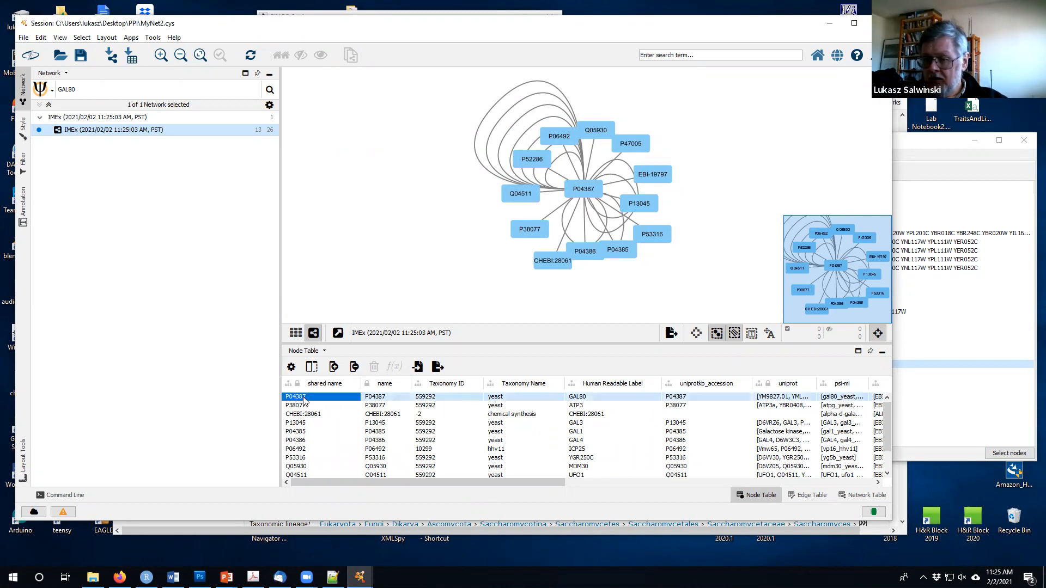
# Copy P04387's entry in the node table's name column, and clear the network selection.
pyautogui.doubleClick(394, 398)
pyautogui.moveTo(394, 398); pyautogui.dragTo(349, 400)
pyautogui.hotkey('ctrl', 'c')
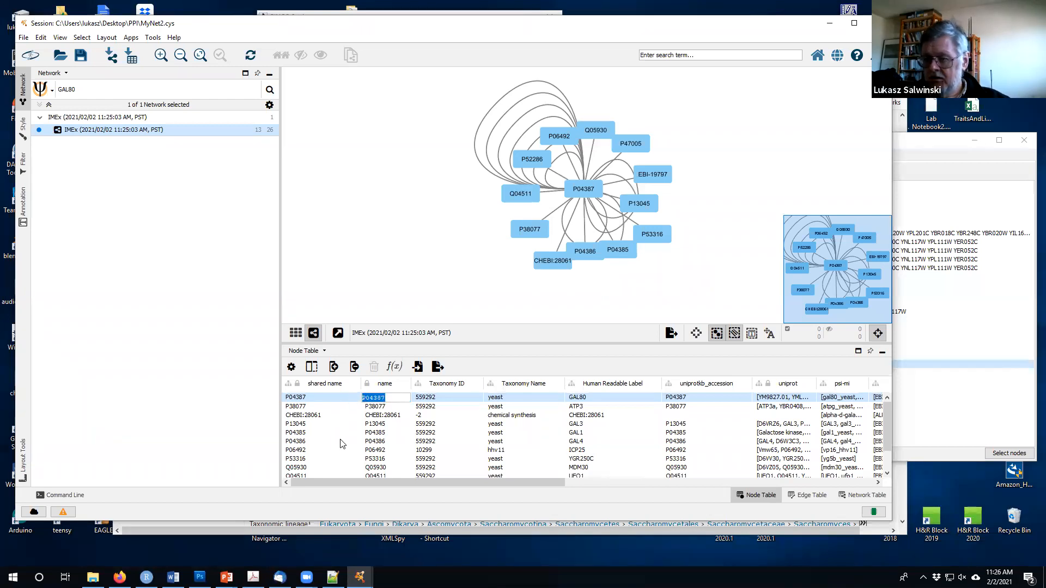
pyautogui.click(257, 443)
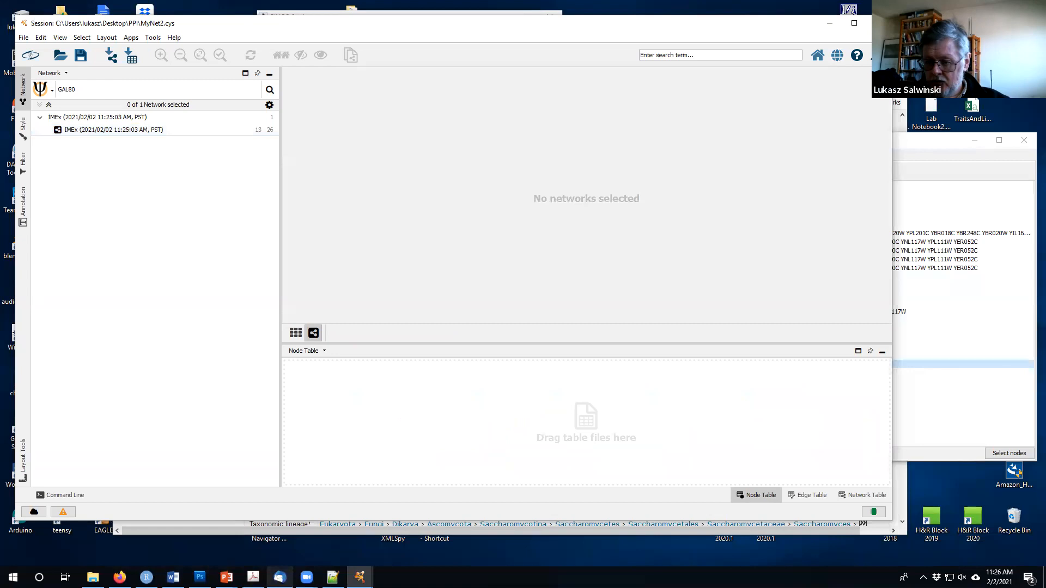
# Switch to Firefox, look up P04387, and highlight the accession in the heading of its UniProt entry.
pyautogui.click(120, 577)
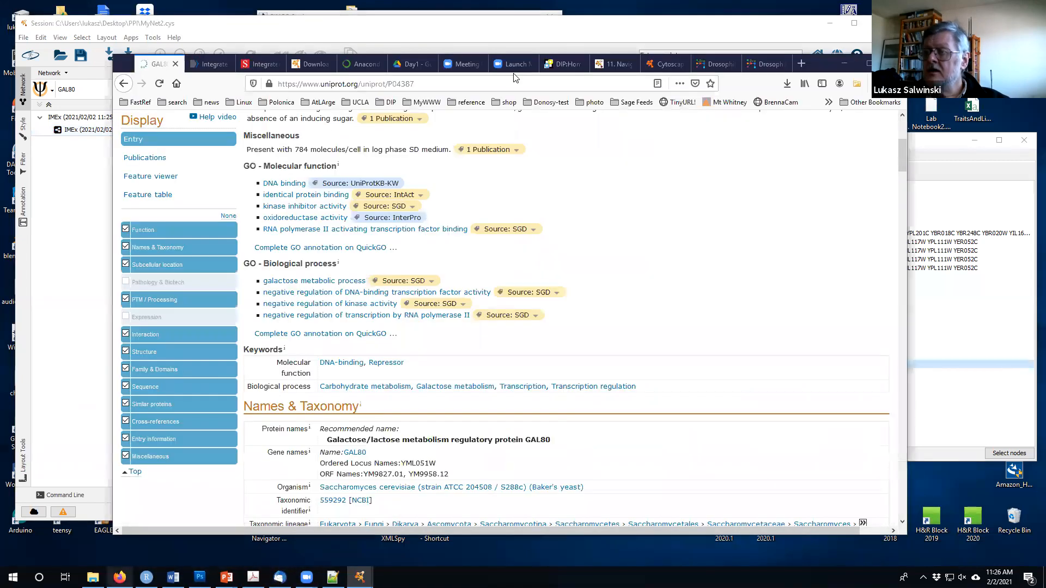
pyautogui.click(447, 87)
pyautogui.press('BackSpace')
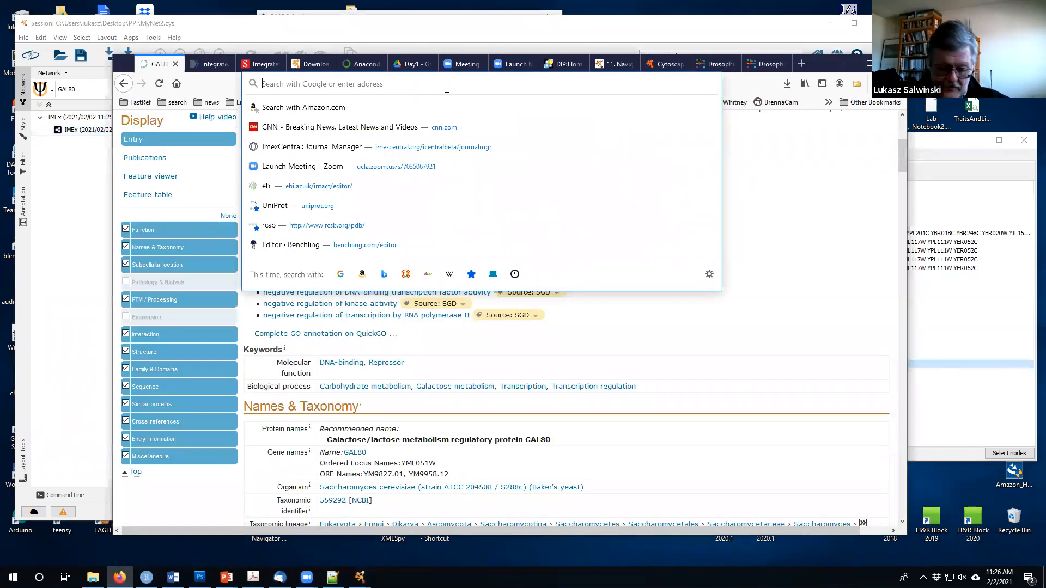
pyautogui.write('P04387')
pyautogui.press('Return')
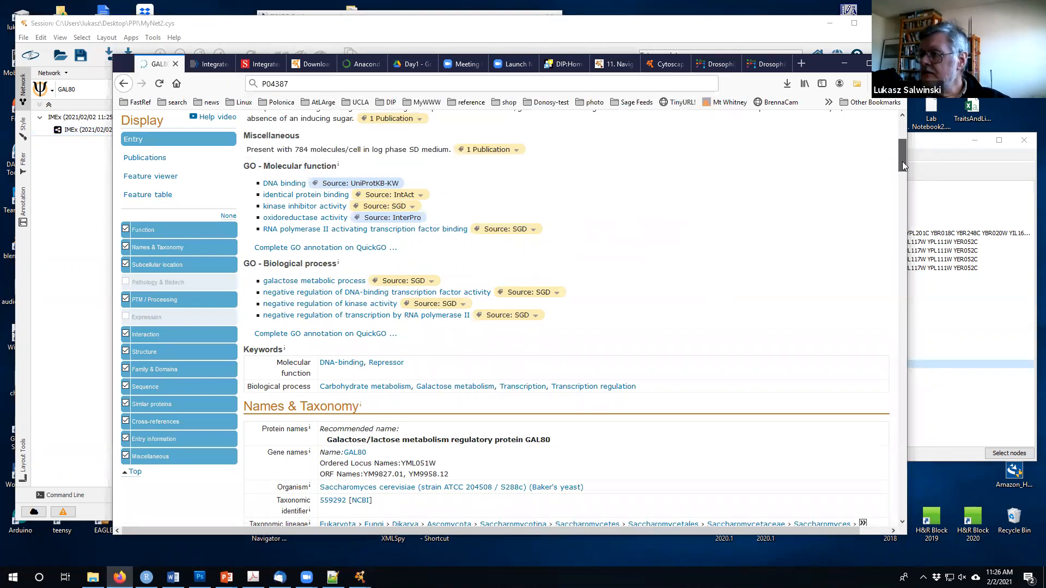
pyautogui.moveTo(902, 162); pyautogui.dragTo(902, 141)
pyautogui.hotkey('ctrl', 'v')
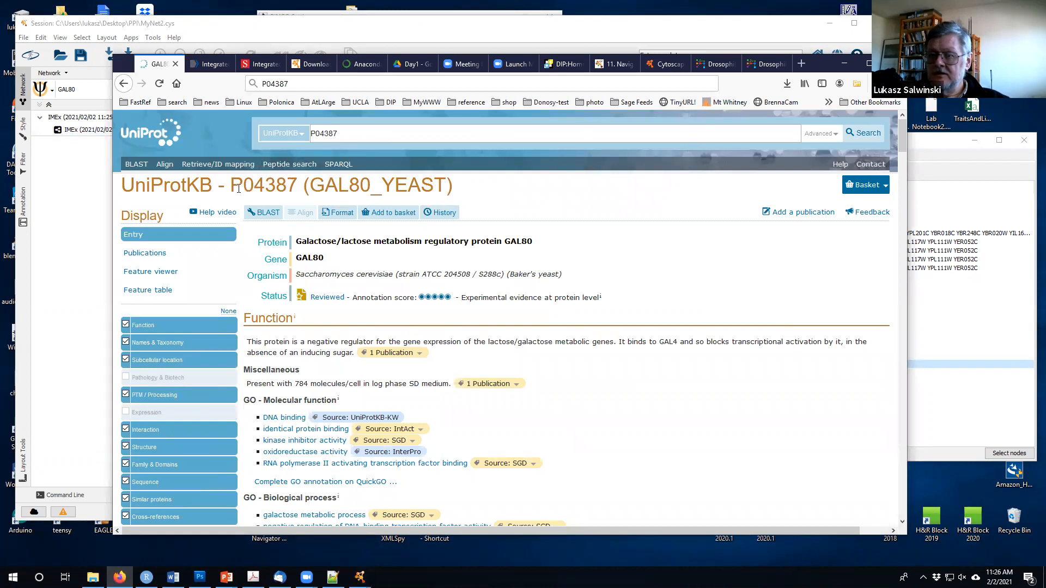
pyautogui.moveTo(232, 187); pyautogui.dragTo(294, 186)
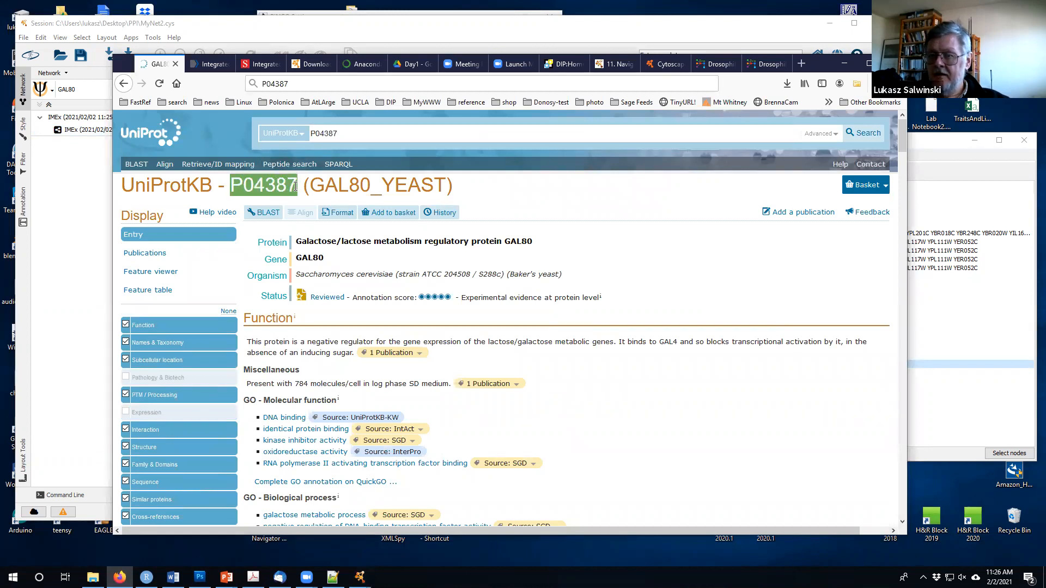
# Return to Cytoscape, reselect the IMEx network, and examine the identifiers, taxonomy and readable labels of its nodes.
pyautogui.click(145, 28)
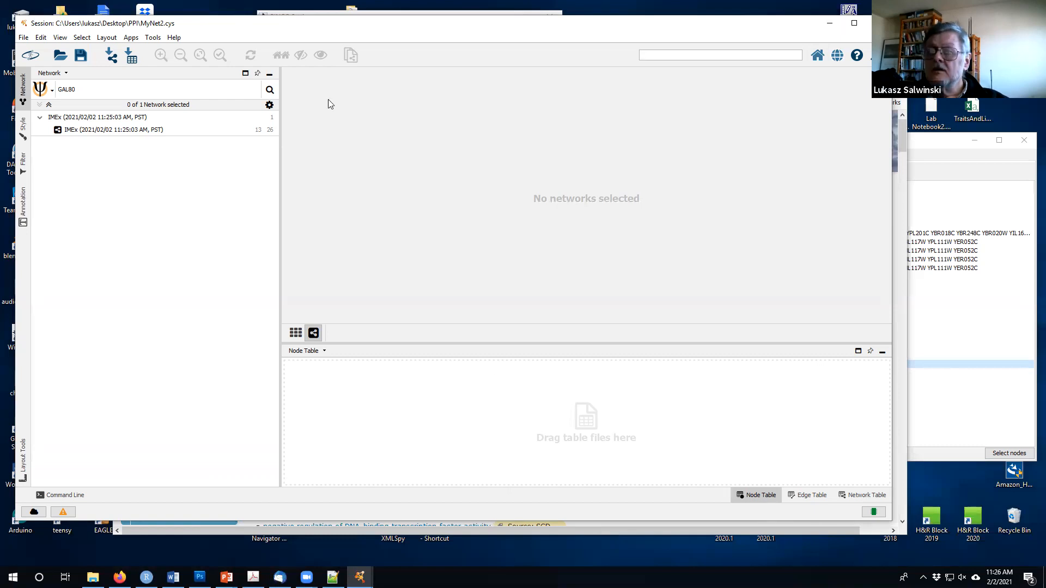
pyautogui.click(149, 130)
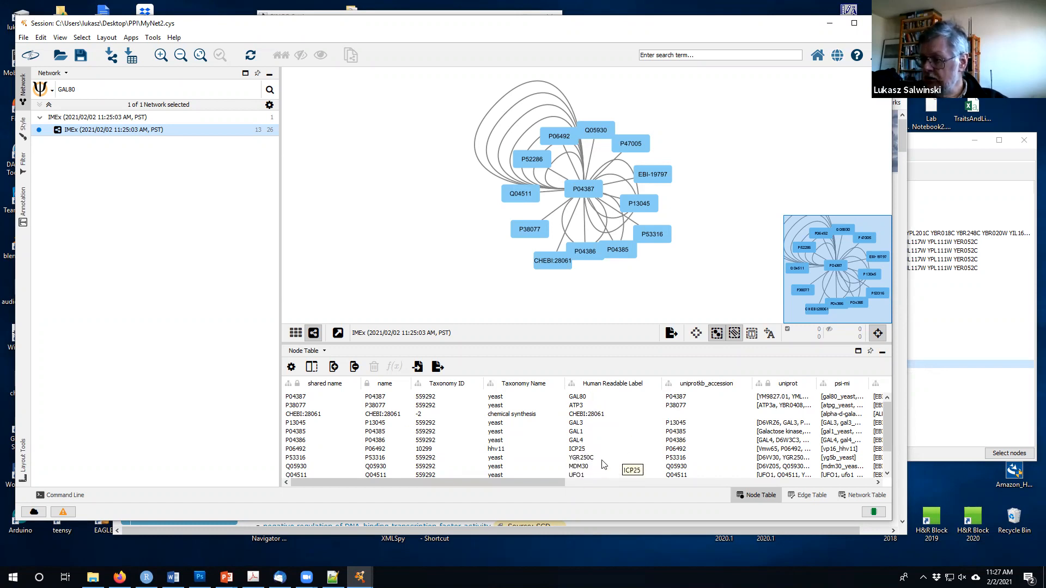
pyautogui.moveTo(551, 483); pyautogui.dragTo(598, 479)
pyautogui.click(572, 477)
pyautogui.scroll(-1, 575, 474)
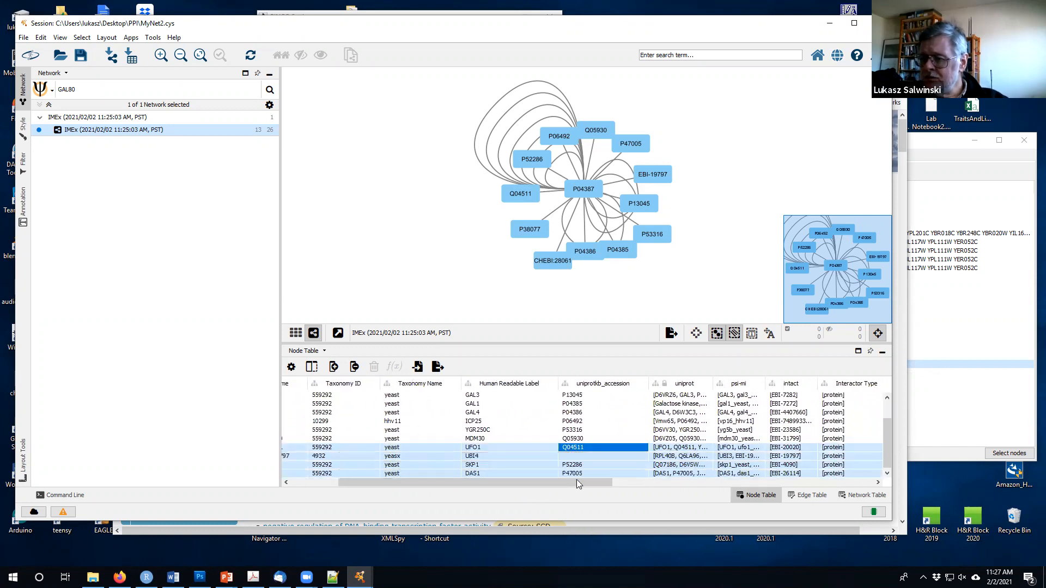
pyautogui.click(512, 439)
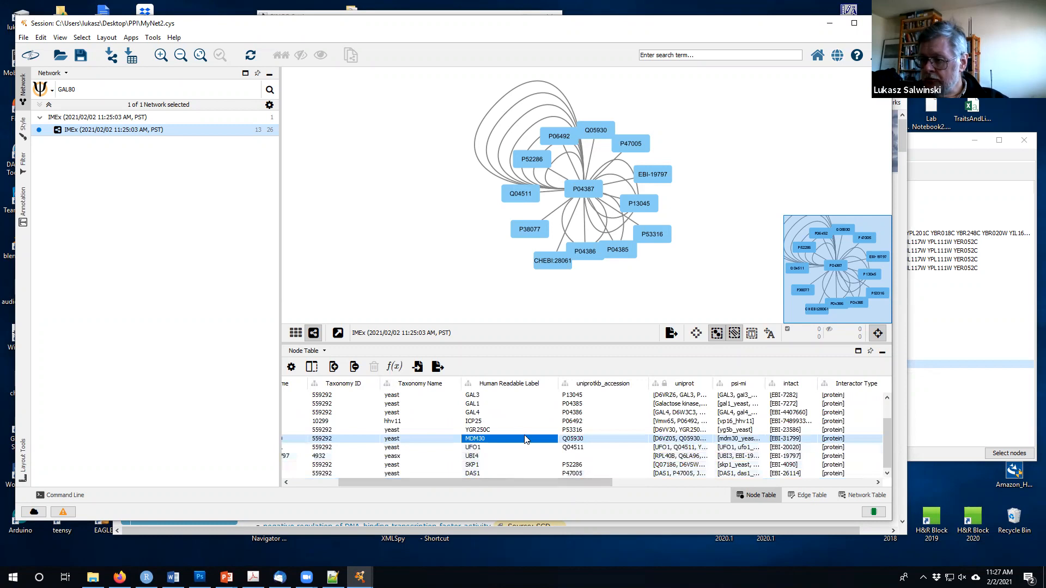
pyautogui.moveTo(524, 481); pyautogui.dragTo(440, 483)
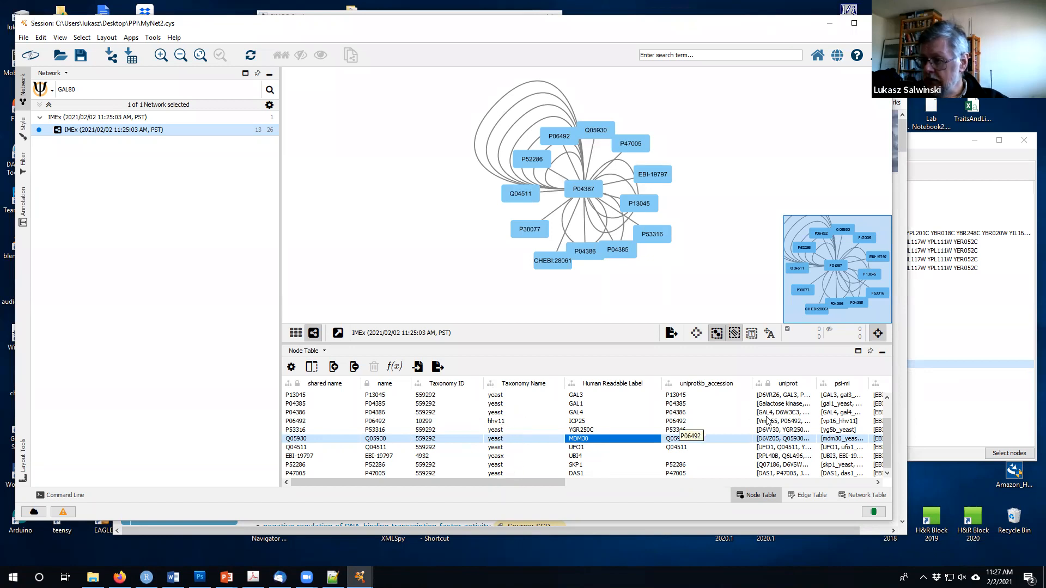
pyautogui.moveTo(883, 444); pyautogui.dragTo(883, 413)
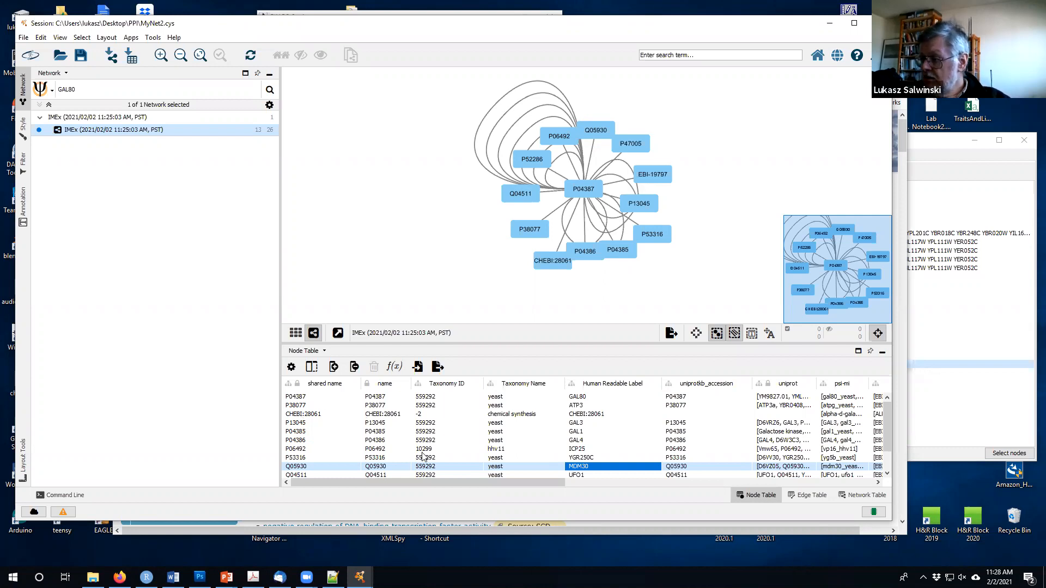
# Select the CHEBI:28061 row in the node table and widen the psi-mi column to show its full names.
pyautogui.click(303, 414)
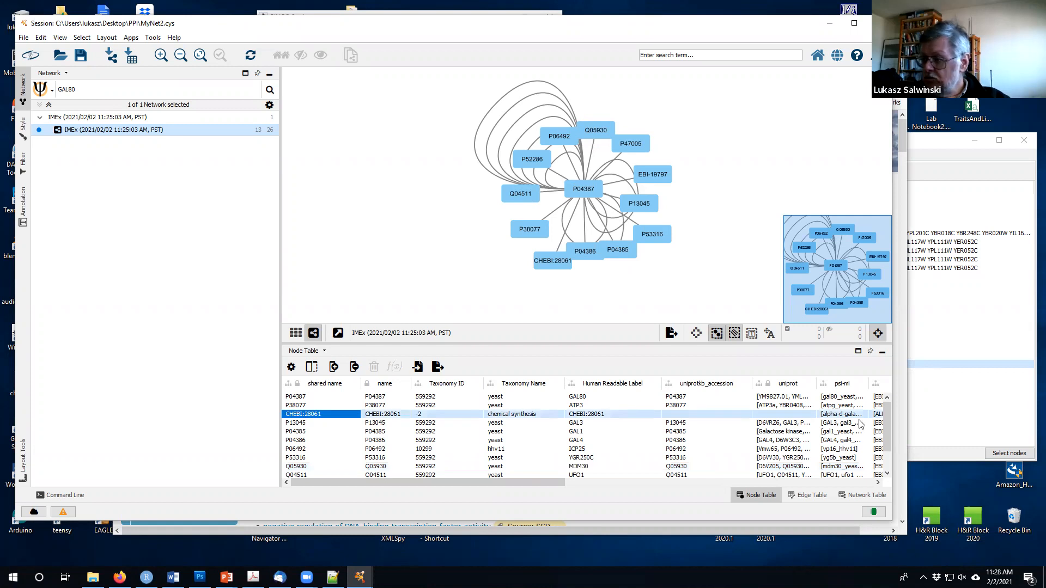
pyautogui.moveTo(549, 486); pyautogui.dragTo(631, 487)
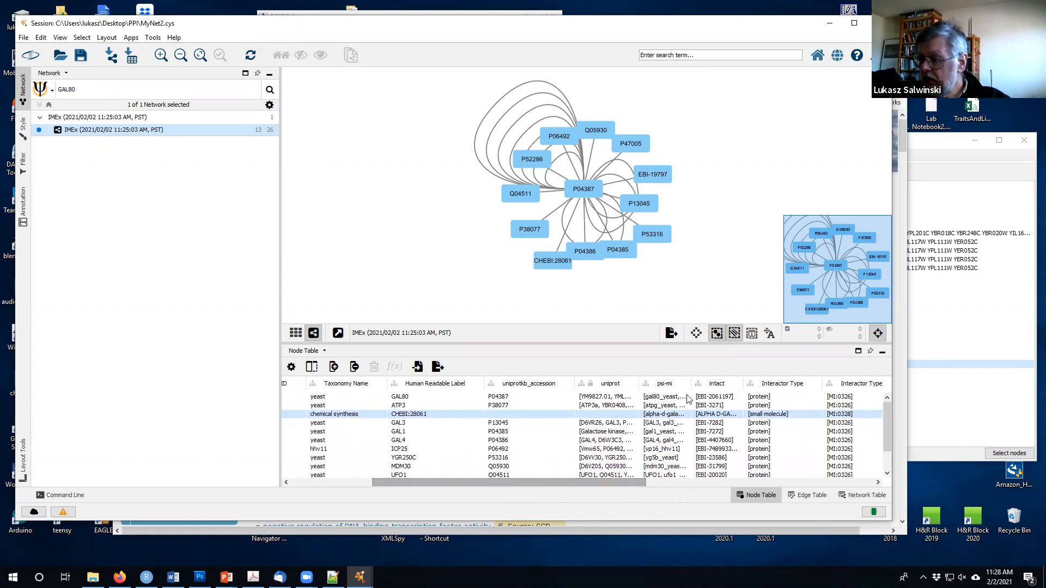
pyautogui.moveTo(691, 383); pyautogui.dragTo(770, 380)
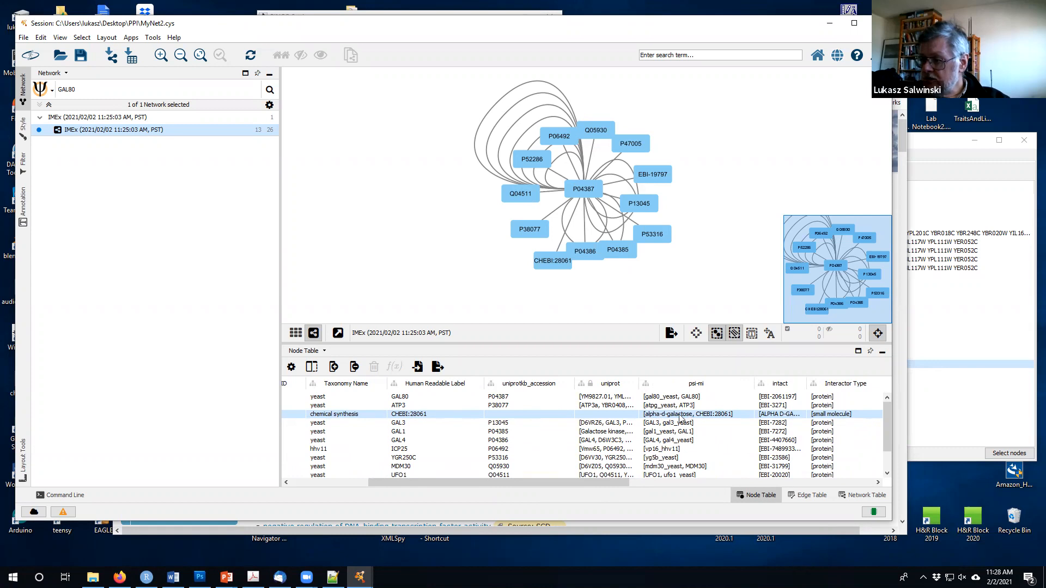
pyautogui.moveTo(595, 483); pyautogui.dragTo(509, 484)
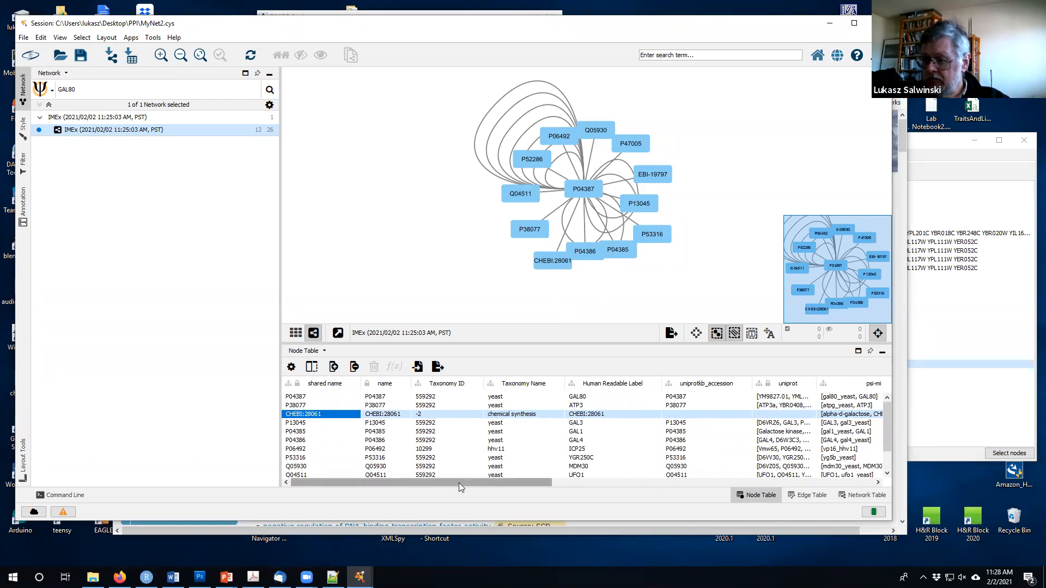
# Widen the uniprot, Xref and Xref ID columns of the node table to show more of their entries.
pyautogui.moveTo(459, 482); pyautogui.dragTo(651, 480)
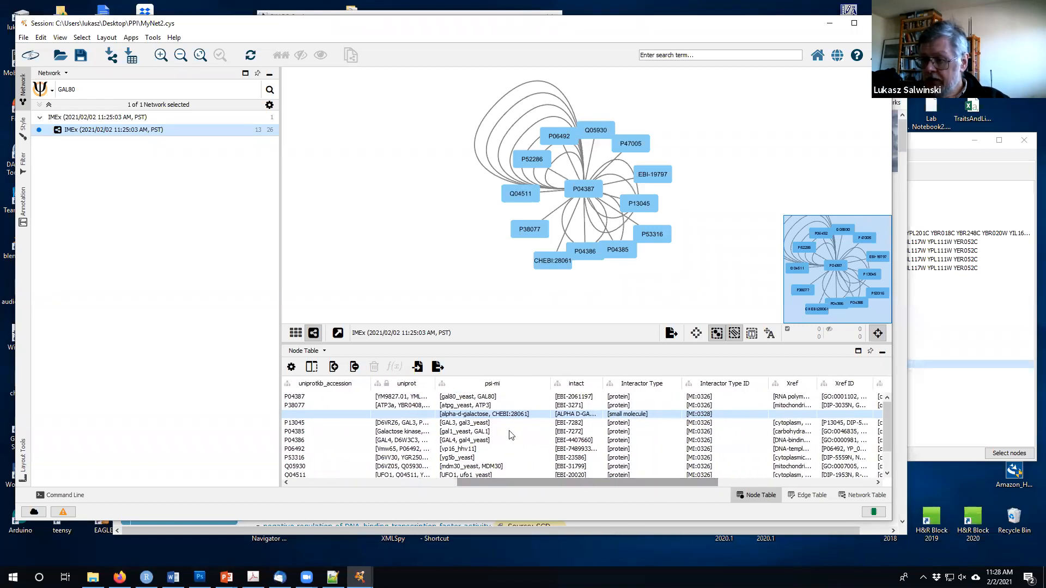
pyautogui.moveTo(436, 385); pyautogui.dragTo(521, 385)
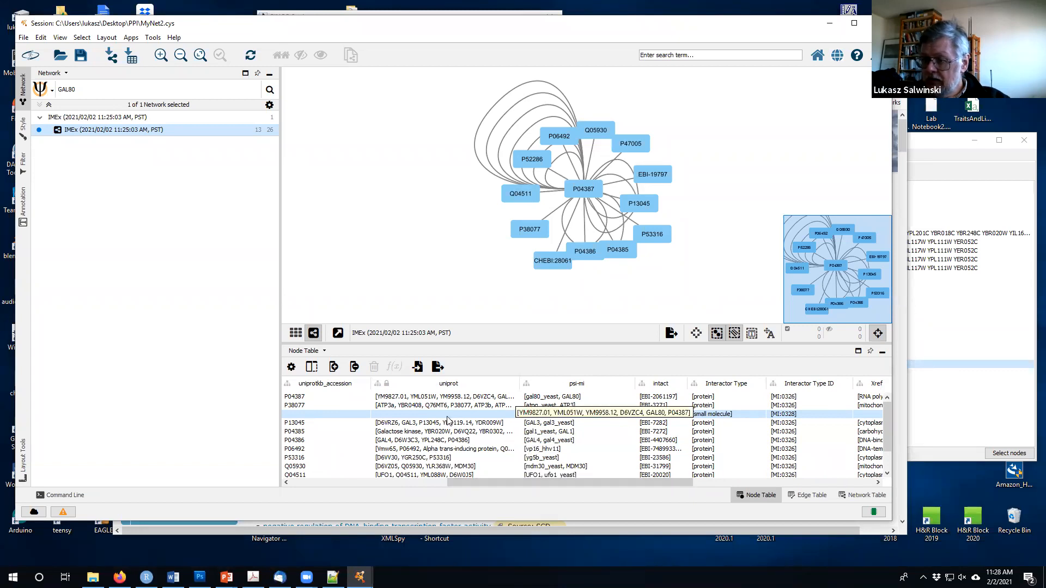
pyautogui.moveTo(484, 482); pyautogui.dragTo(653, 483)
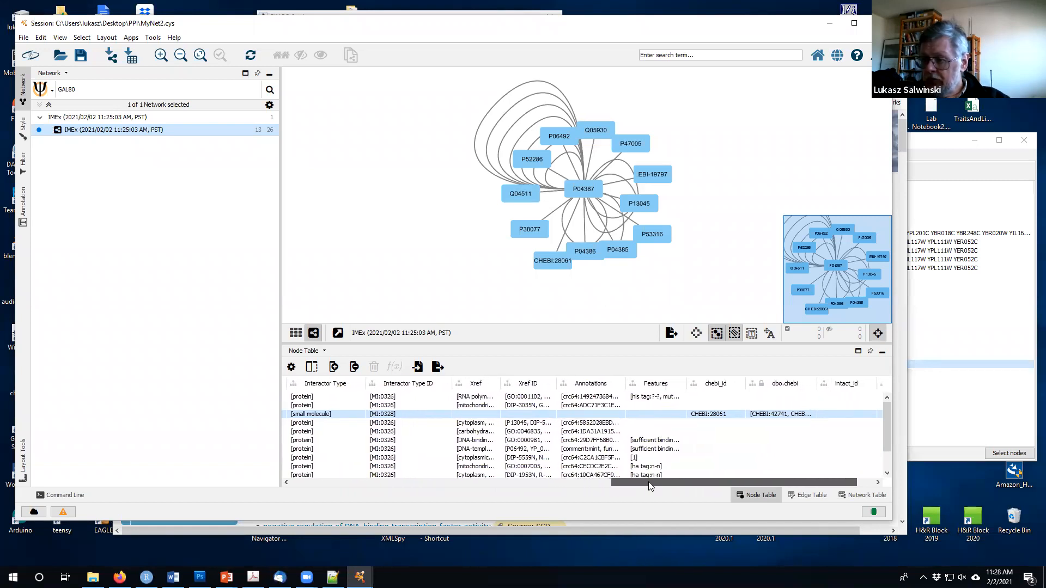
pyautogui.moveTo(533, 384); pyautogui.dragTo(599, 384)
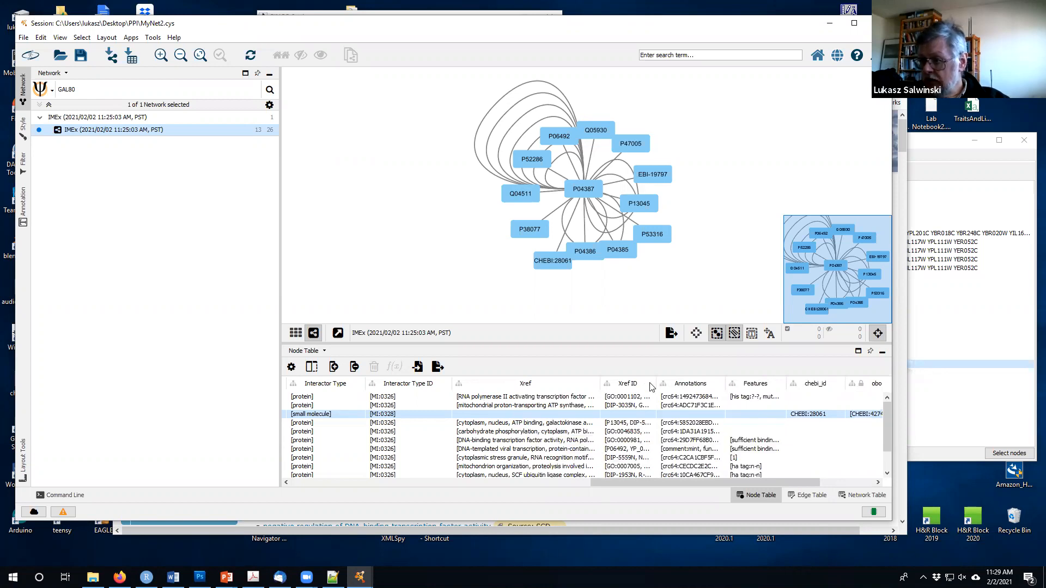
pyautogui.moveTo(655, 383); pyautogui.dragTo(773, 384)
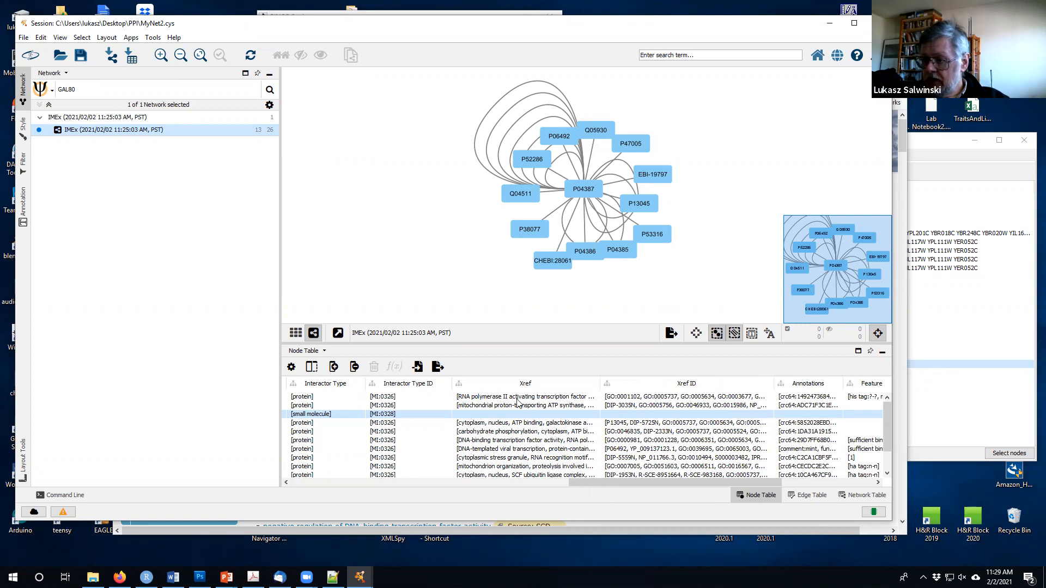
# Inspect the list of Xref entries for P04387, and widen the Annotations column of the node table.
pyautogui.rightClick(498, 397)
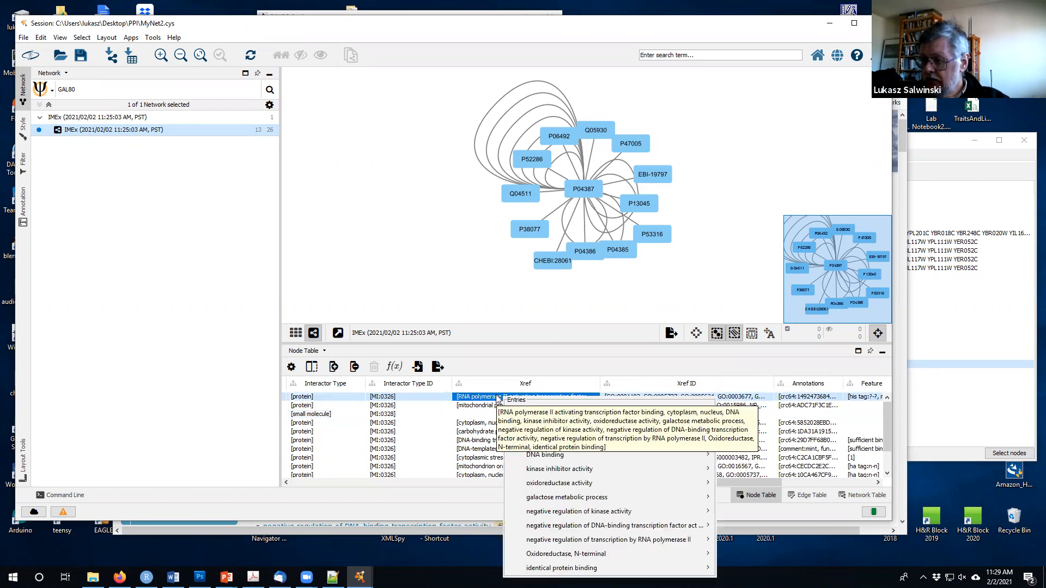
pyautogui.click(474, 356)
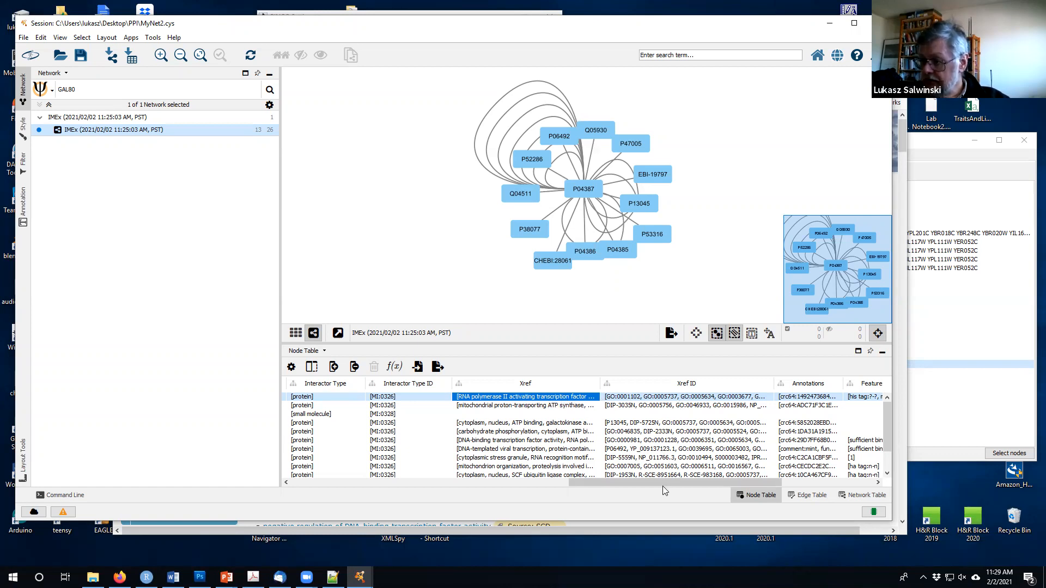
pyautogui.moveTo(660, 483); pyautogui.dragTo(755, 480)
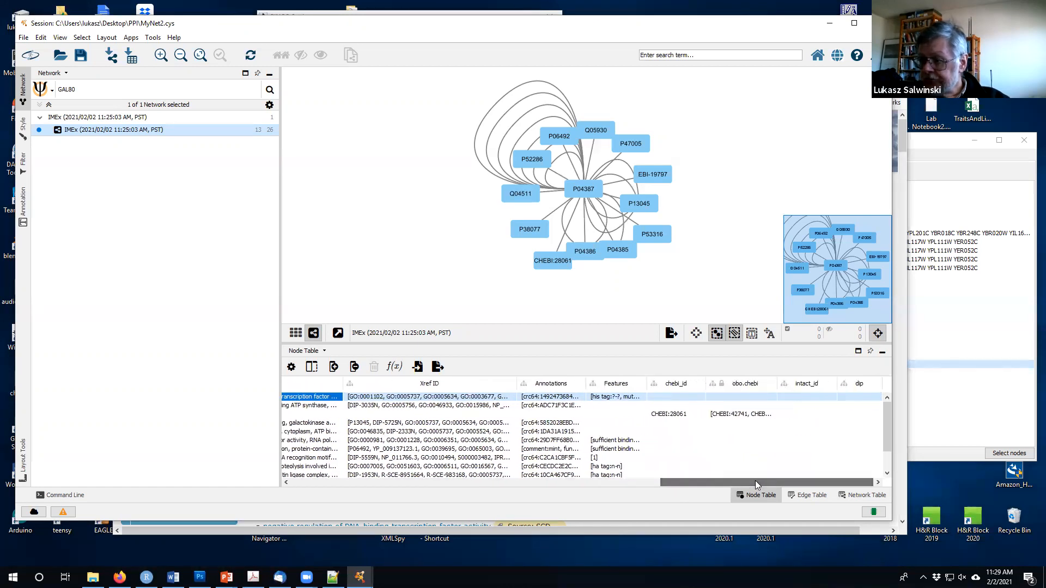
pyautogui.moveTo(586, 383); pyautogui.dragTo(665, 384)
pyautogui.moveTo(671, 480); pyautogui.dragTo(298, 481)
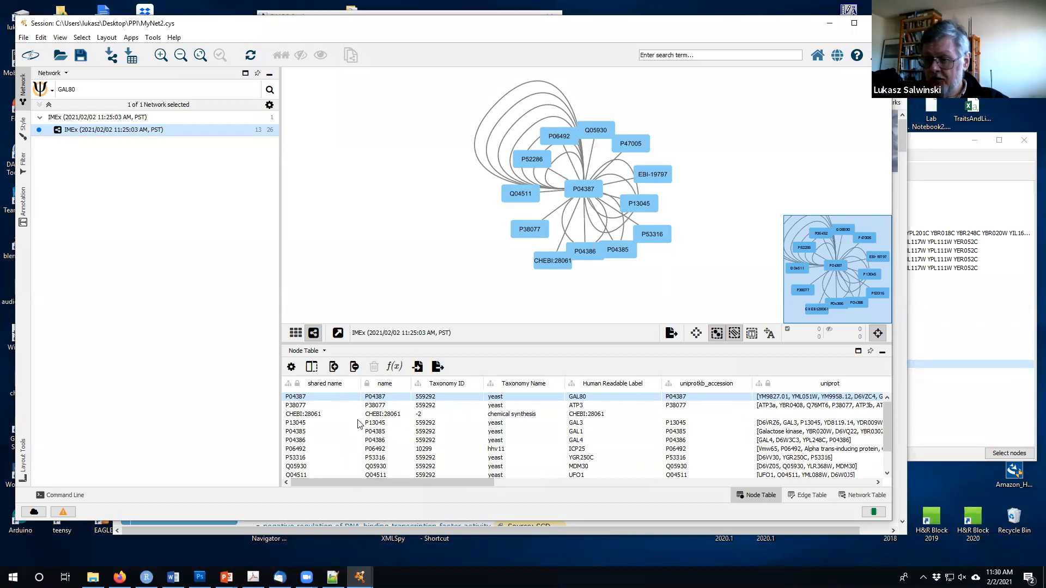
# Highlight the CHEBI:28061 row, move the EBI-19797 node outward up and to the right, and clear the node selection.
pyautogui.click(298, 416)
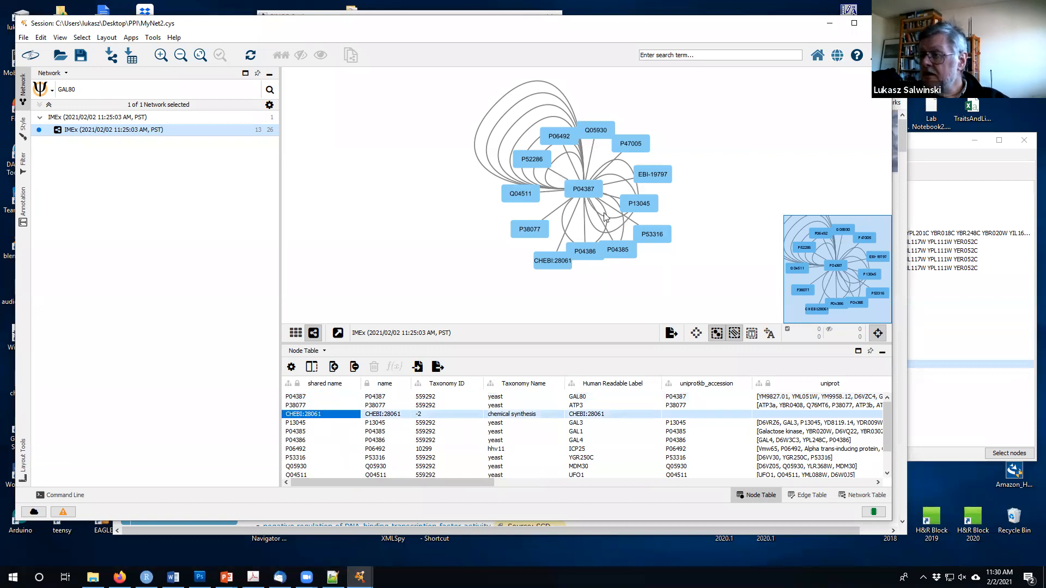
pyautogui.moveTo(647, 177); pyautogui.dragTo(703, 157)
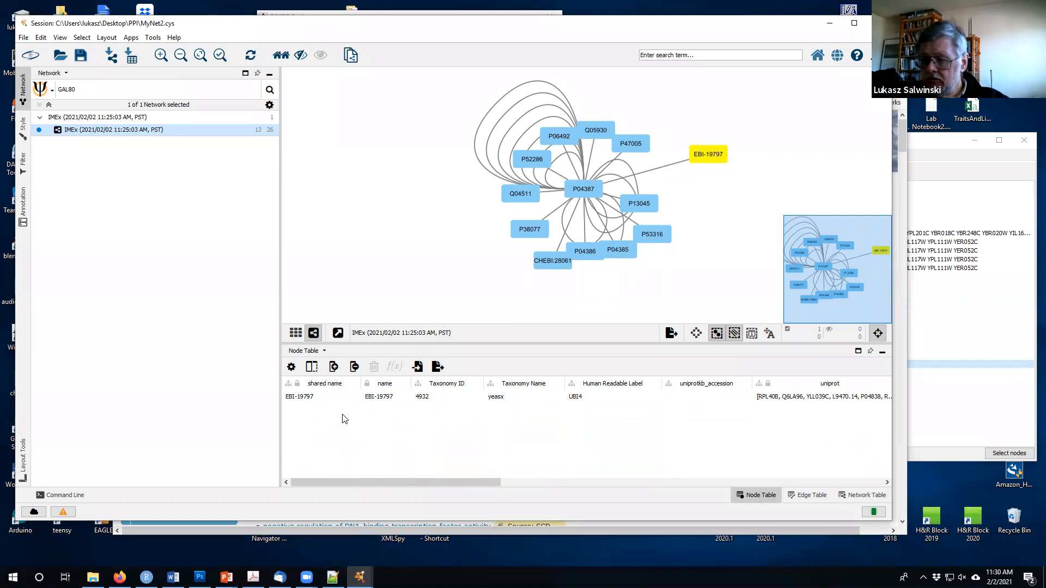
pyautogui.click(457, 303)
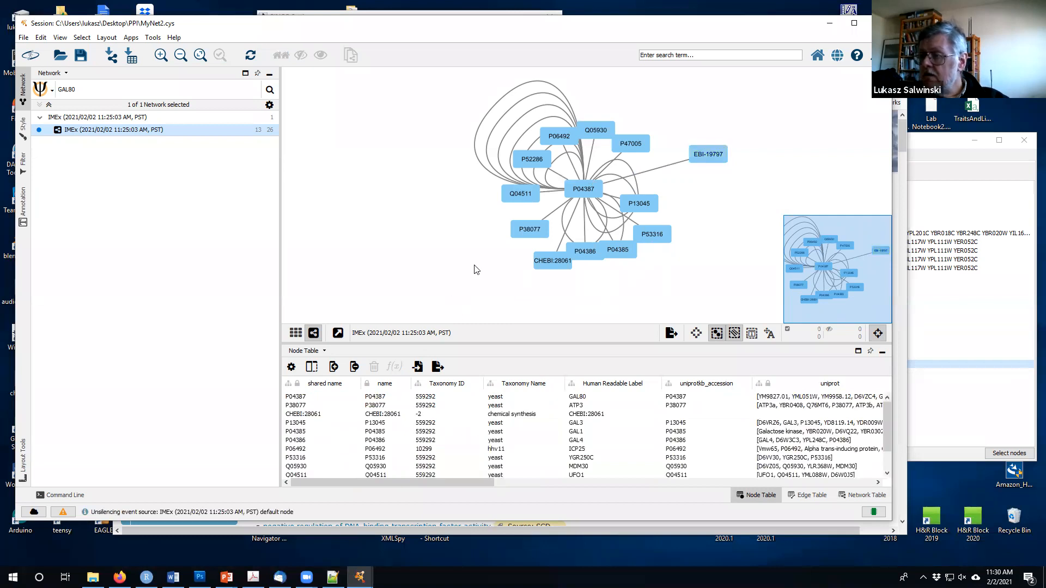
# Select the CHEBI:28061 node from its table row, move it left away from the cluster, and clear the selection.
pyautogui.click(298, 415)
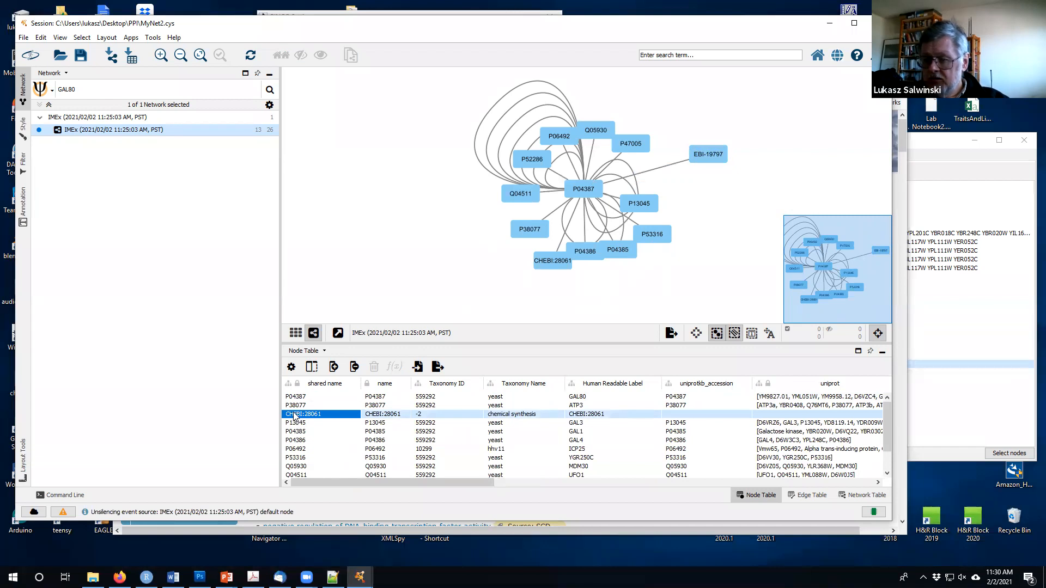
pyautogui.rightClick(294, 417)
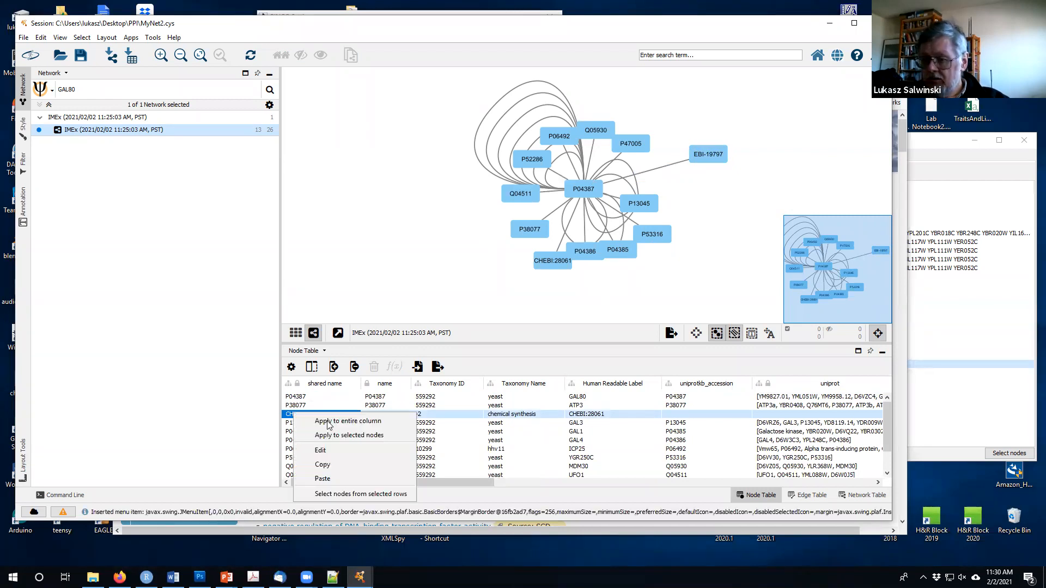
pyautogui.click(381, 494)
pyautogui.moveTo(551, 266); pyautogui.dragTo(419, 241)
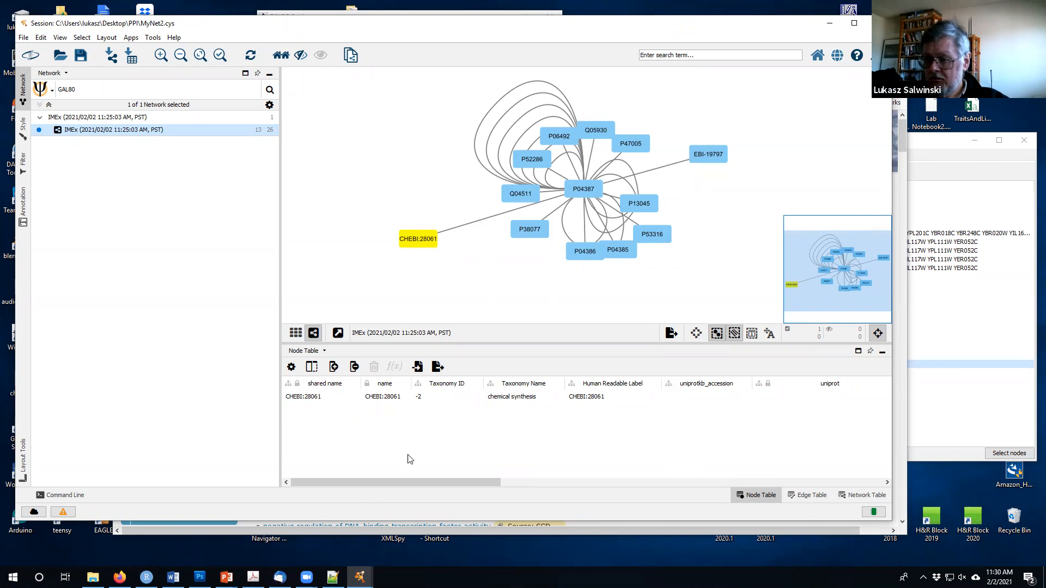
pyautogui.click(380, 275)
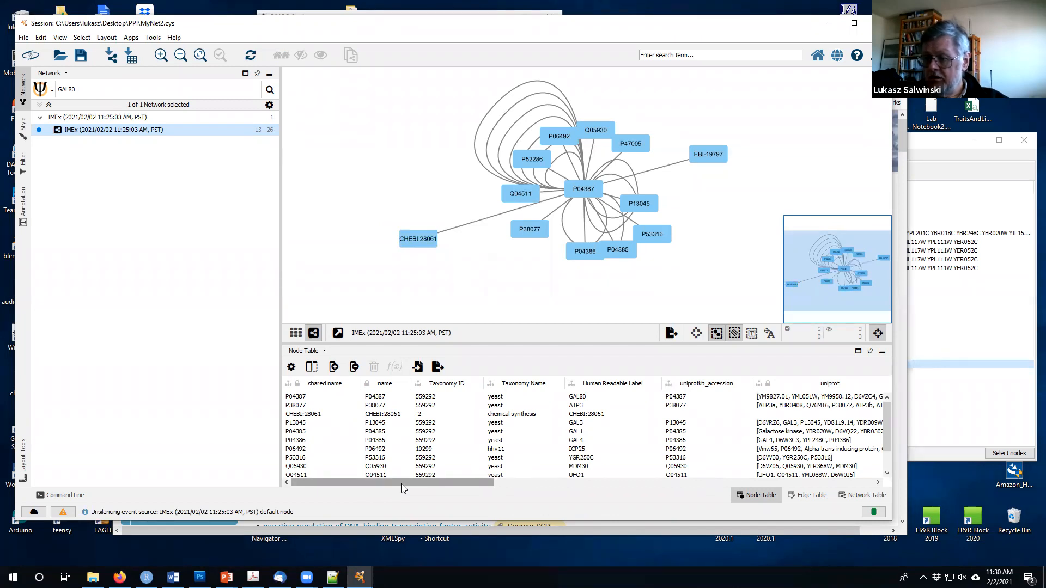
# Look over the node table's interactor type columns, and display the edge table for the IMEx network.
pyautogui.moveTo(401, 483); pyautogui.dragTo(547, 490)
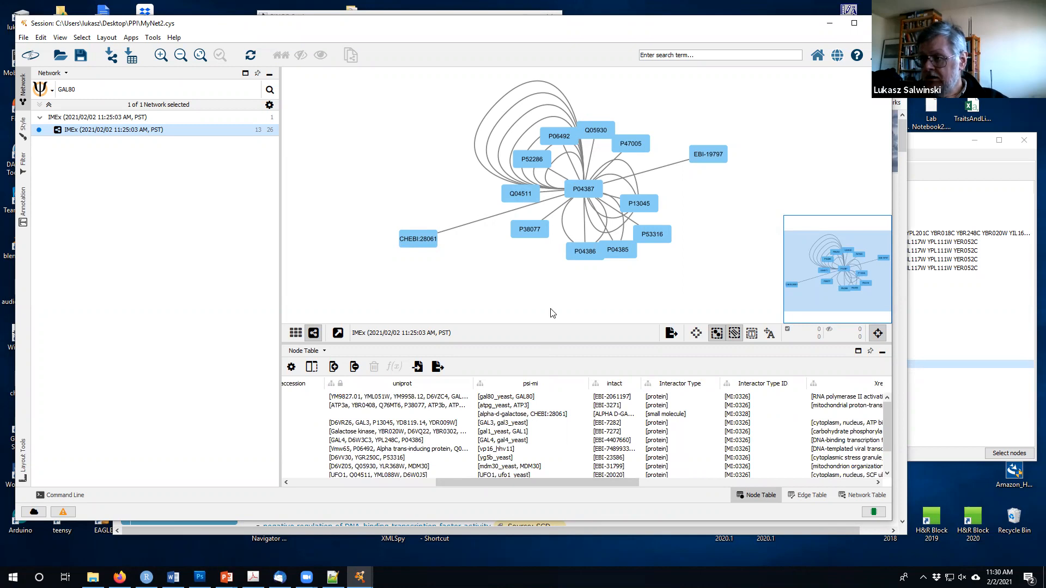
pyautogui.click(807, 497)
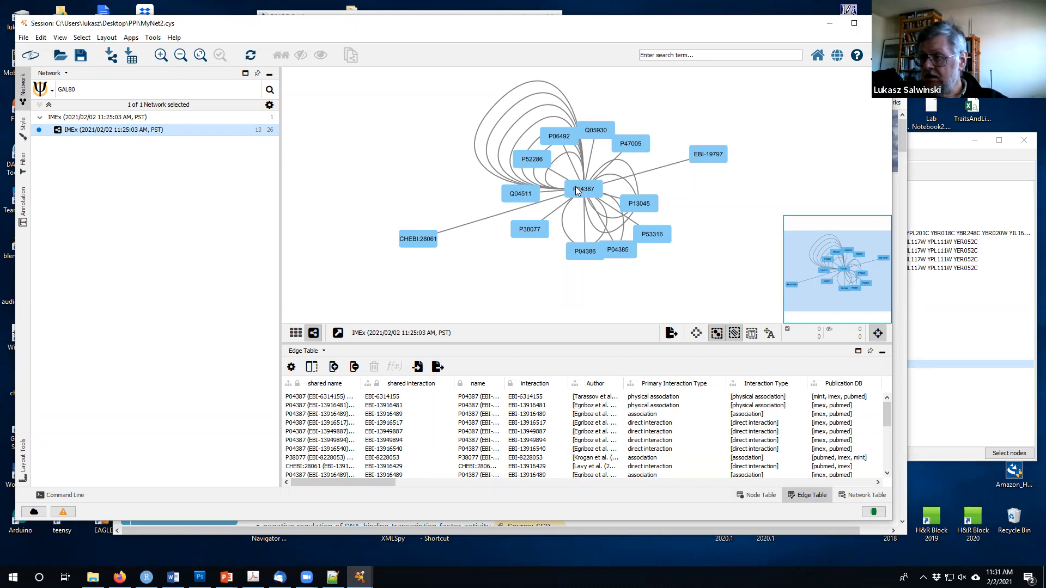
# Move P04386 out to the lower left, P38077 to the upper left, and P04387 down-left, and clear the node selection.
pyautogui.moveTo(586, 252); pyautogui.dragTo(583, 257)
pyautogui.moveTo(541, 292); pyautogui.dragTo(492, 296)
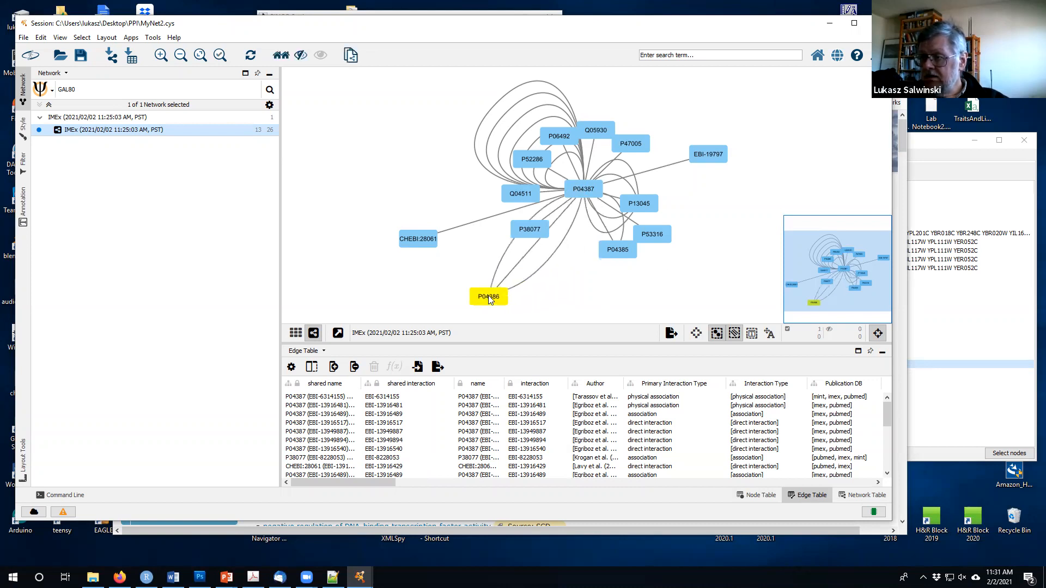
pyautogui.moveTo(523, 229); pyautogui.dragTo(422, 174)
pyautogui.moveTo(578, 188); pyautogui.dragTo(534, 227)
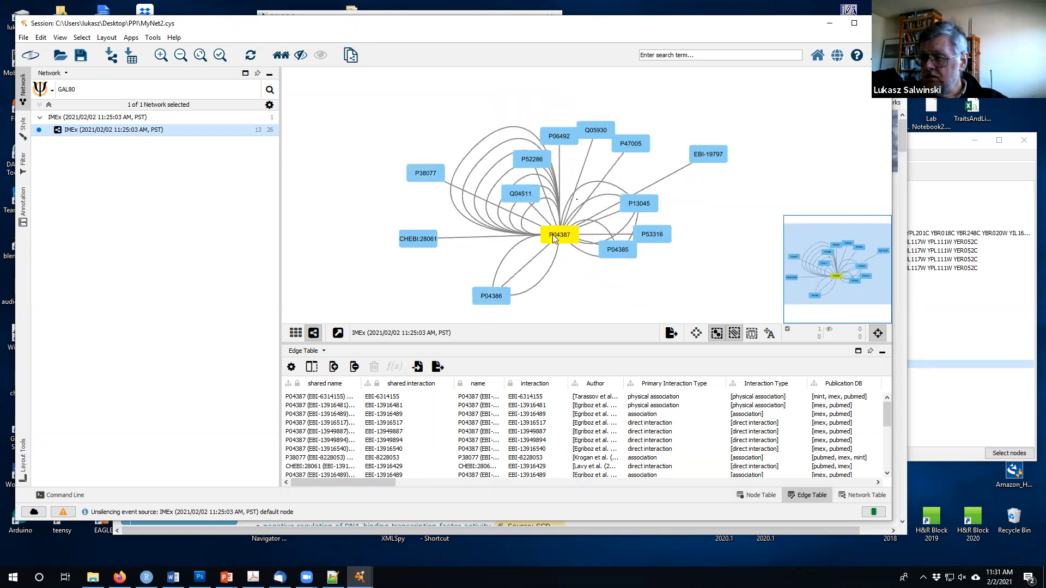
pyautogui.moveTo(494, 298); pyautogui.dragTo(480, 306)
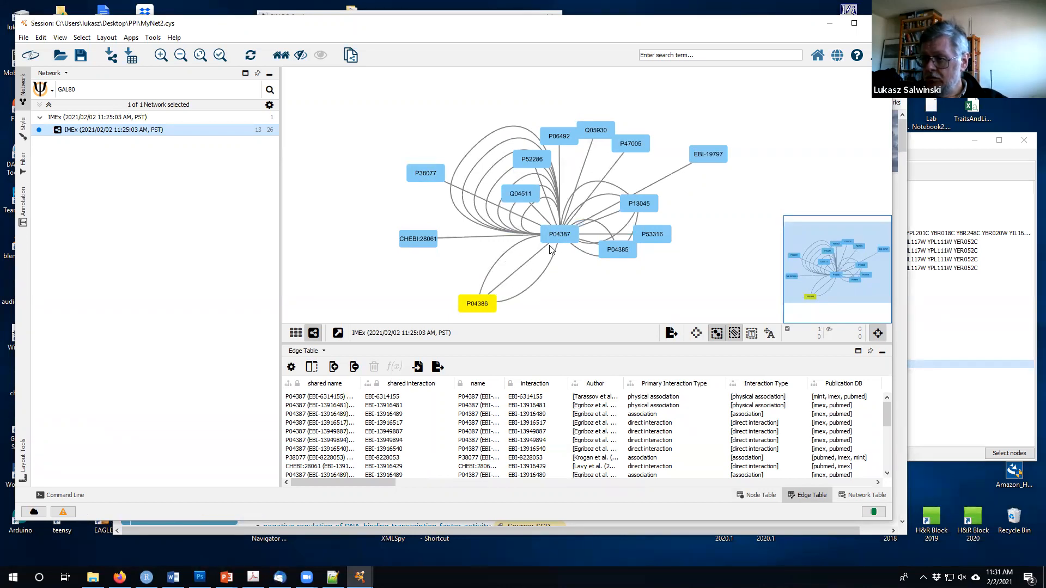
pyautogui.click(514, 286)
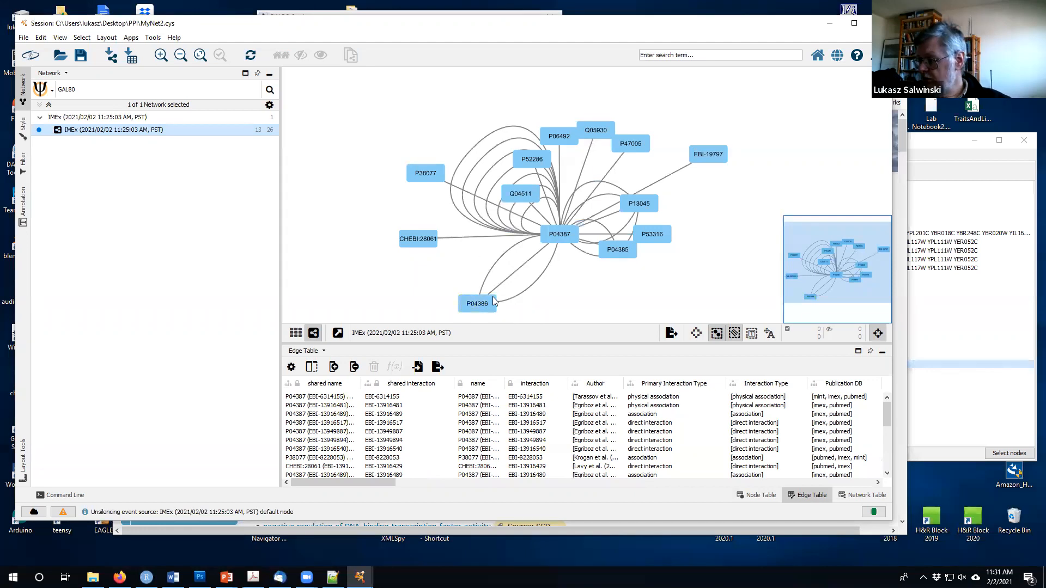
# Select the P04386 node together with its three edges to P04387, and widen the edge table's shared name column.
pyautogui.moveTo(437, 300); pyautogui.dragTo(571, 256)
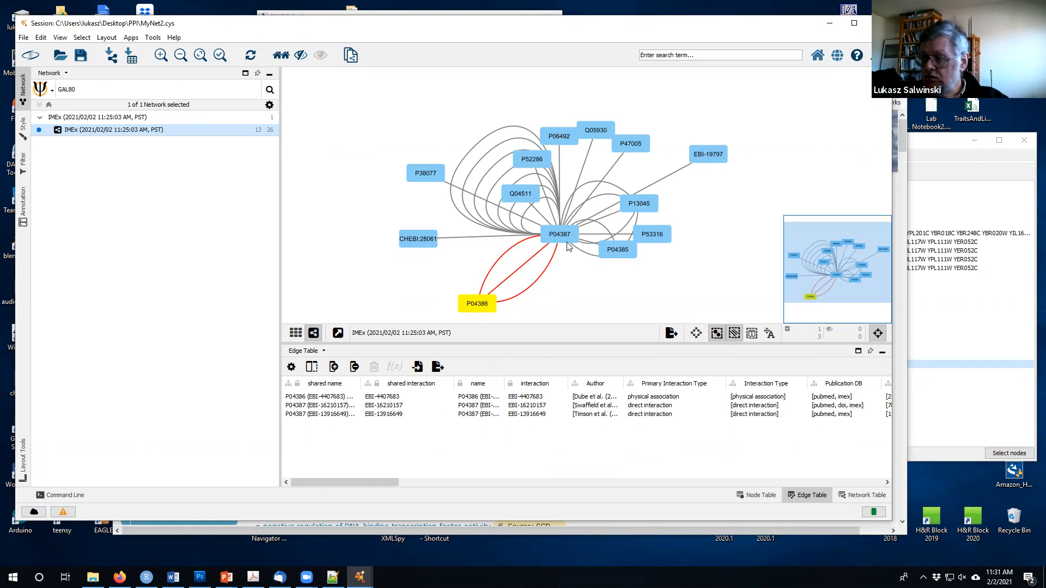
pyautogui.moveTo(349, 480); pyautogui.dragTo(300, 483)
pyautogui.moveTo(360, 383); pyautogui.dragTo(414, 383)
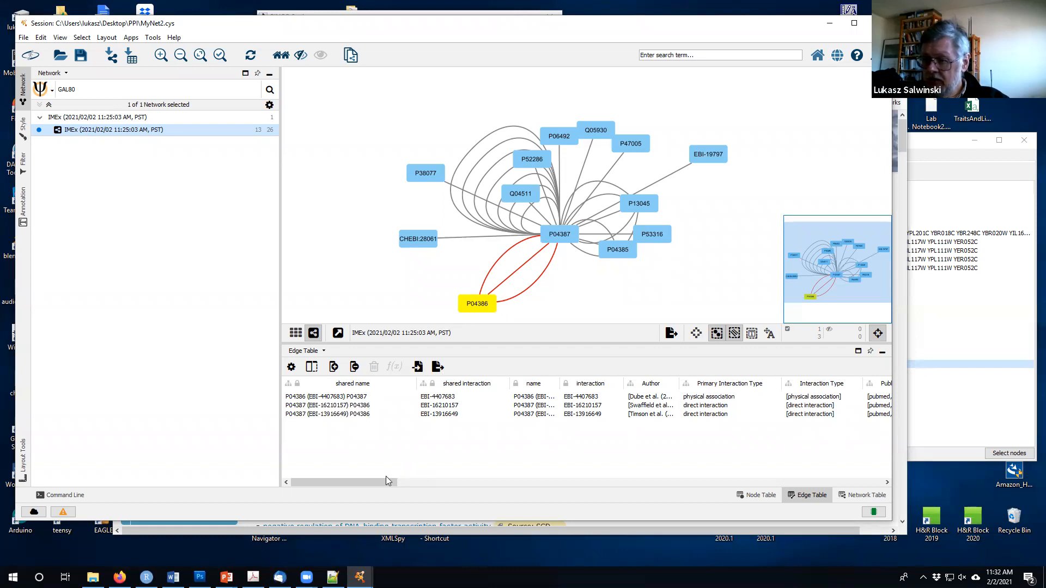
# Widen the edge table's Author and Detection Method columns, and review its columns through to the biological and experimental roles.
pyautogui.moveTo(379, 480); pyautogui.dragTo(425, 482)
pyautogui.moveTo(448, 383); pyautogui.dragTo(470, 385)
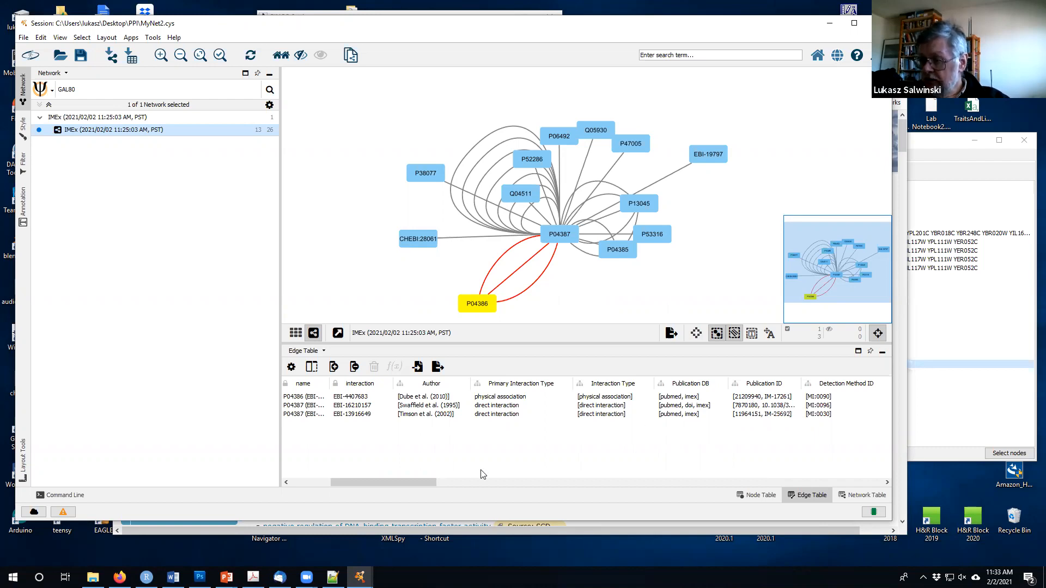
pyautogui.moveTo(428, 482); pyautogui.dragTo(442, 483)
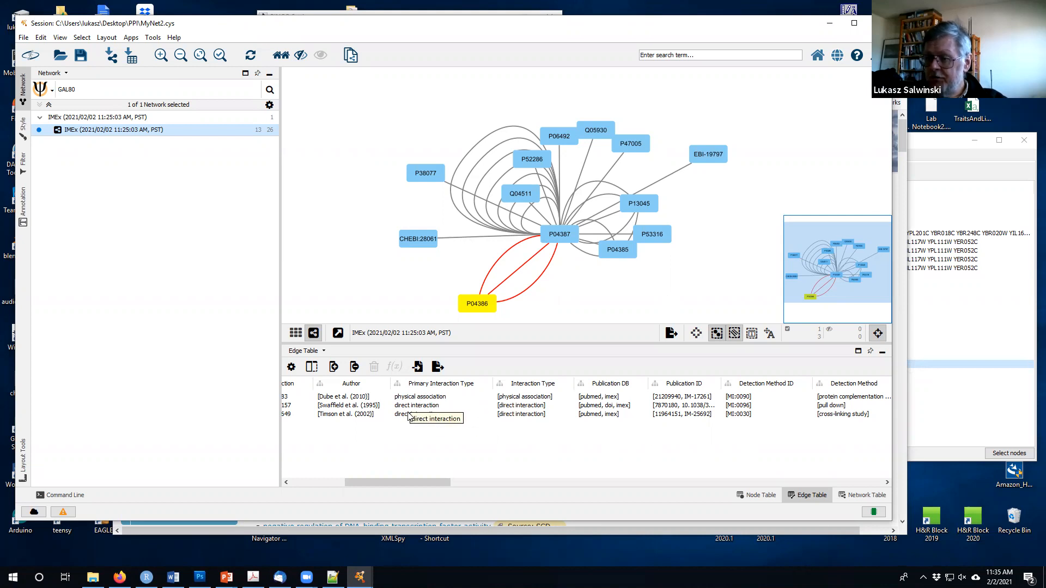
pyautogui.moveTo(395, 484); pyautogui.dragTo(324, 480)
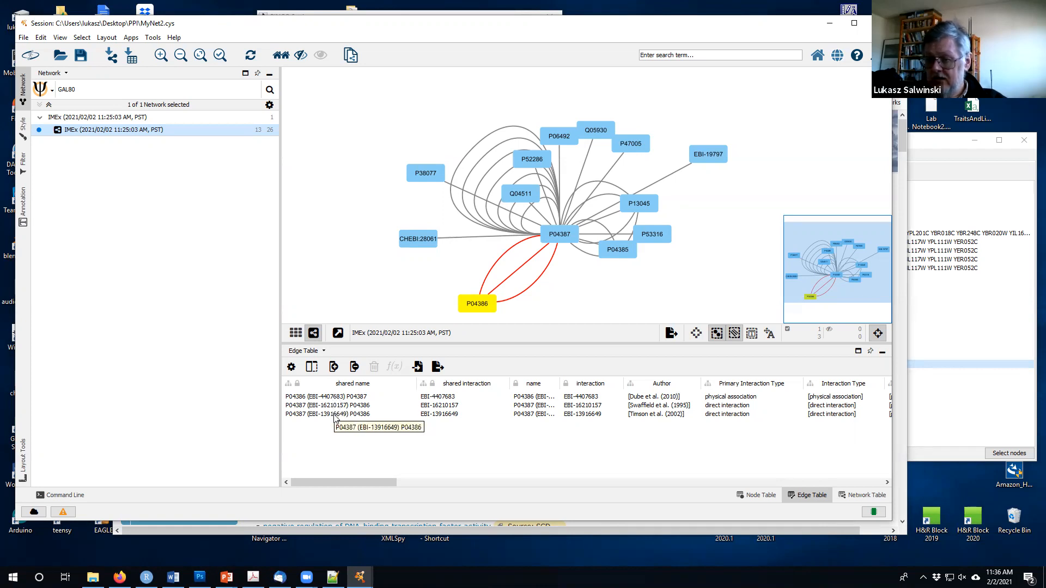
pyautogui.moveTo(365, 485); pyautogui.dragTo(484, 487)
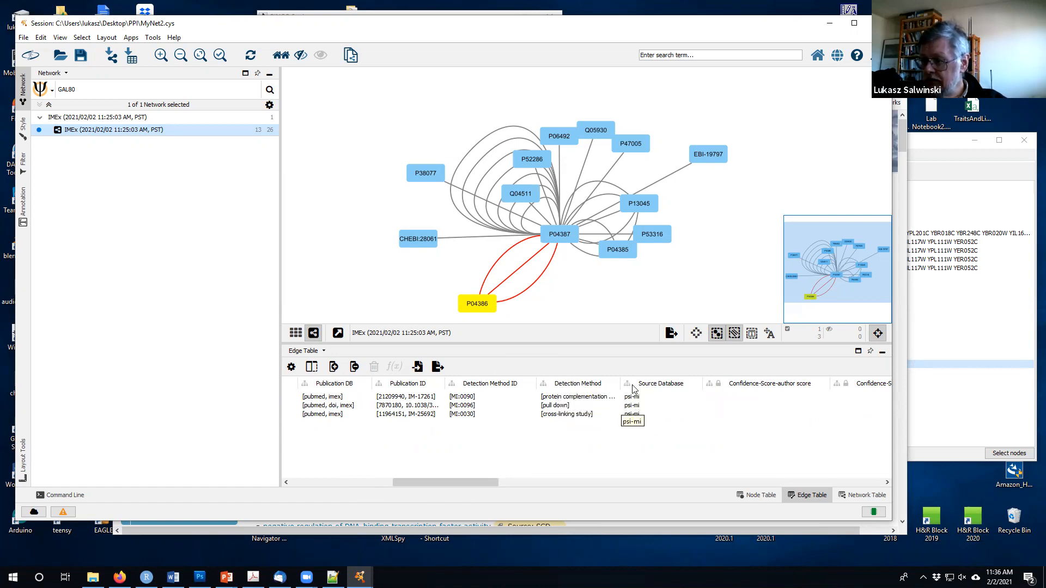
pyautogui.moveTo(621, 383); pyautogui.dragTo(684, 383)
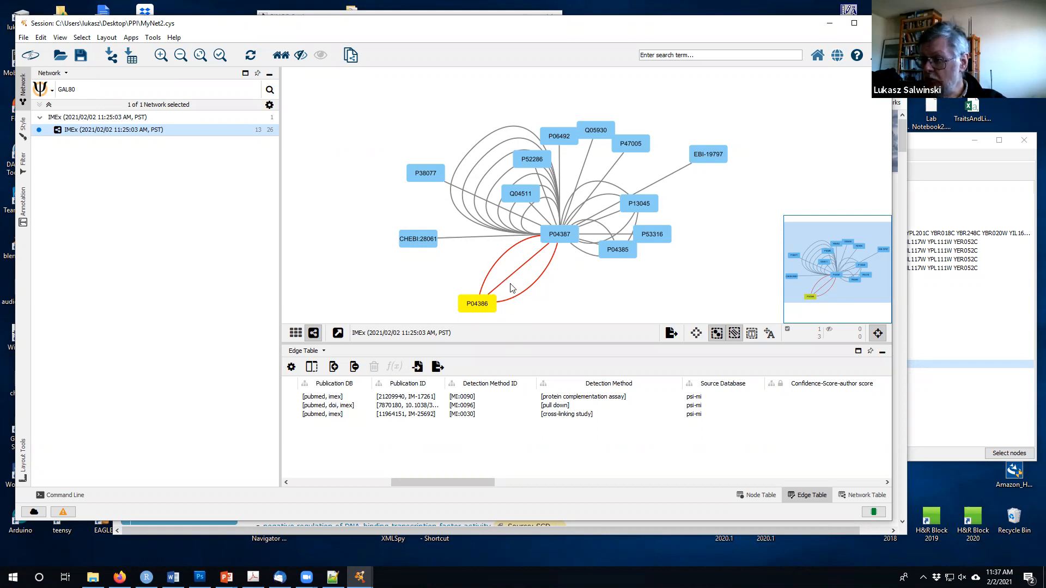
pyautogui.moveTo(468, 481); pyautogui.dragTo(561, 481)
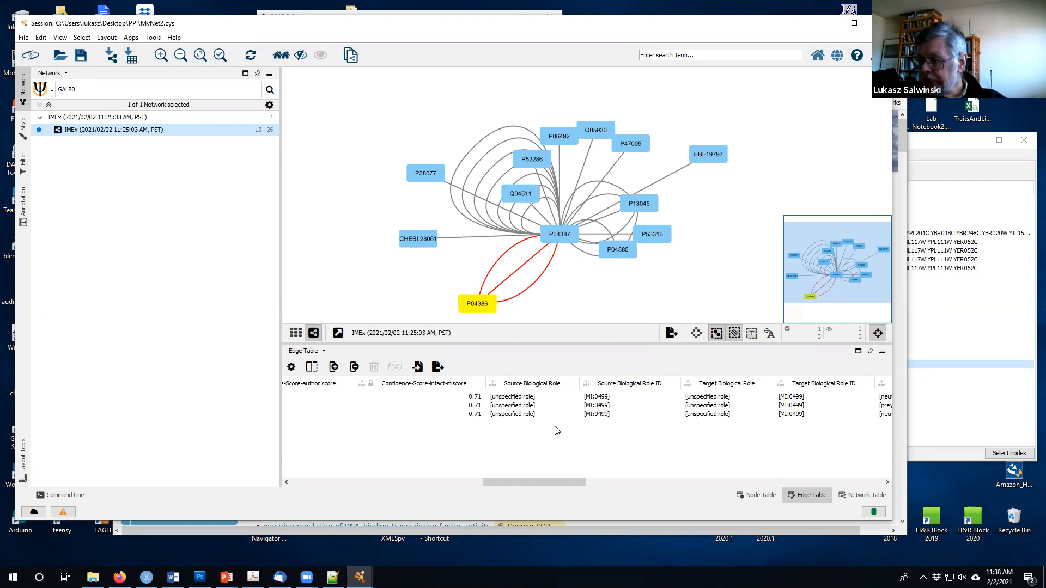
pyautogui.moveTo(530, 482); pyautogui.dragTo(653, 482)
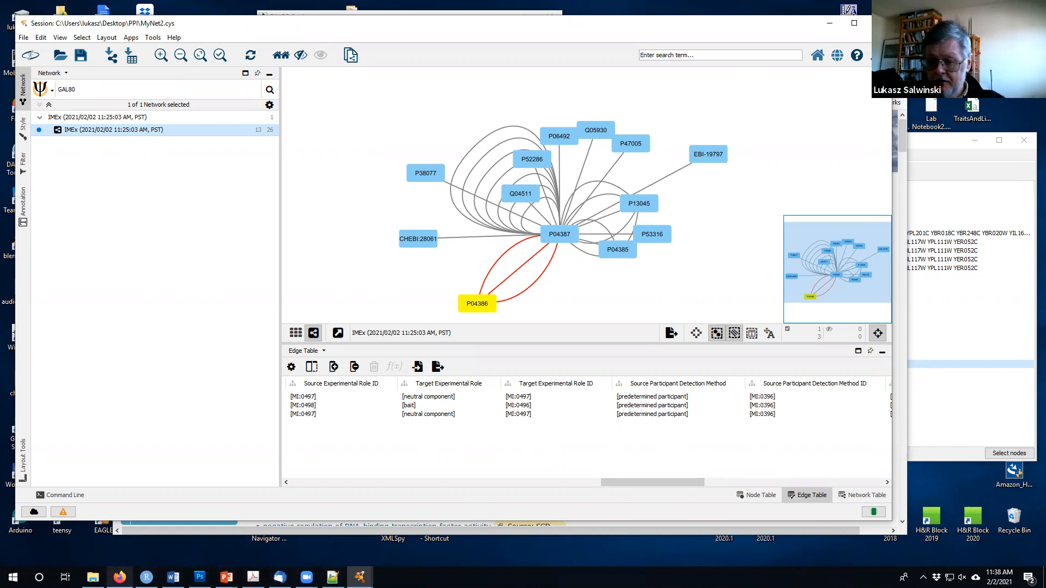
# Switch to Firefox, view the 2021Winter folder in Google Drive, and minimize the browser to return to Cytoscape.
pyautogui.click(120, 577)
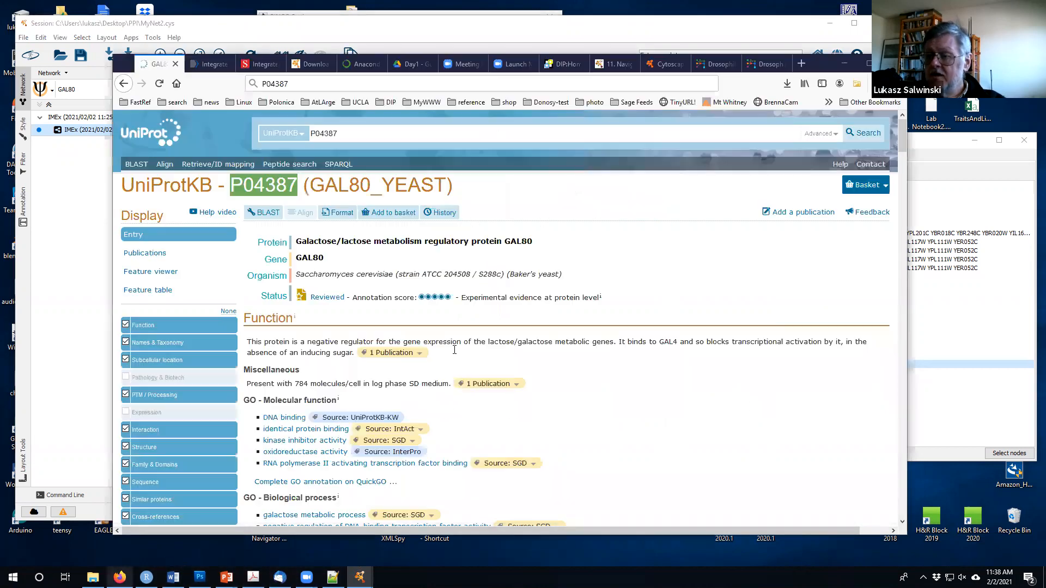
pyautogui.click(403, 68)
pyautogui.click(386, 159)
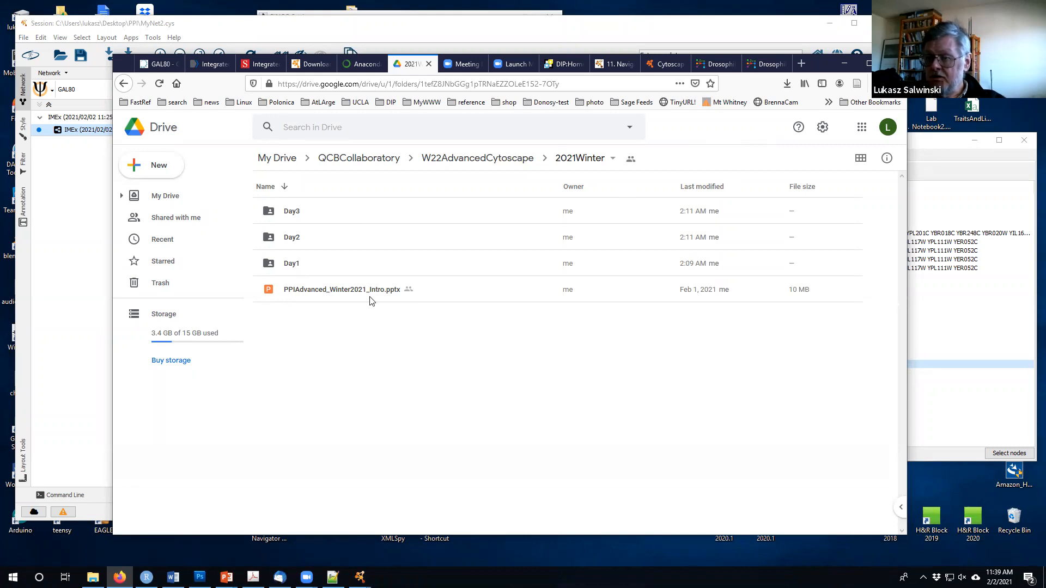
pyautogui.click(842, 65)
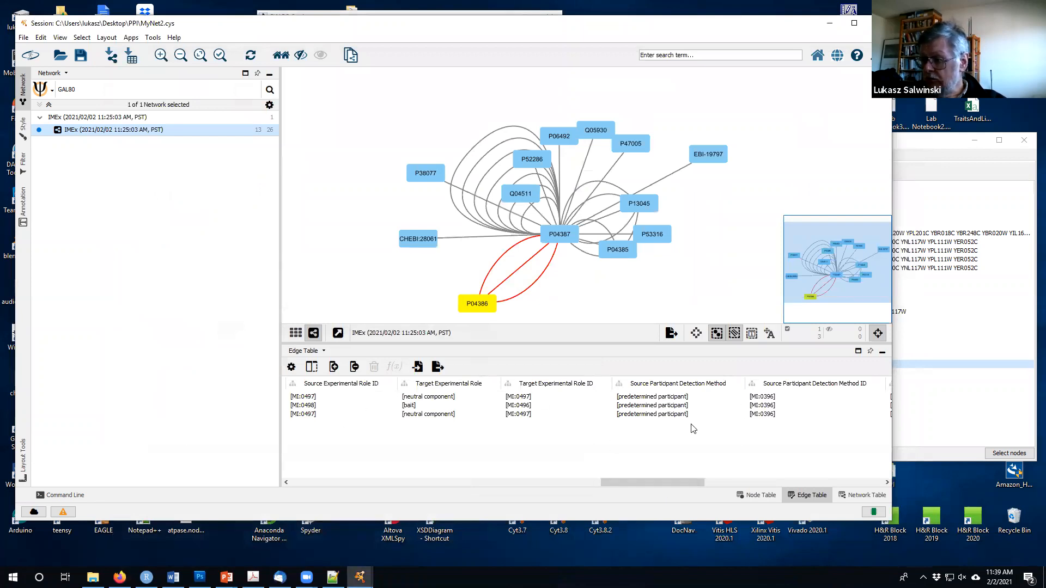
# Examine the participant detection, Xref, Annotation and host organism columns for the selected edges, and clear the network selection.
pyautogui.moveTo(674, 479); pyautogui.dragTo(777, 482)
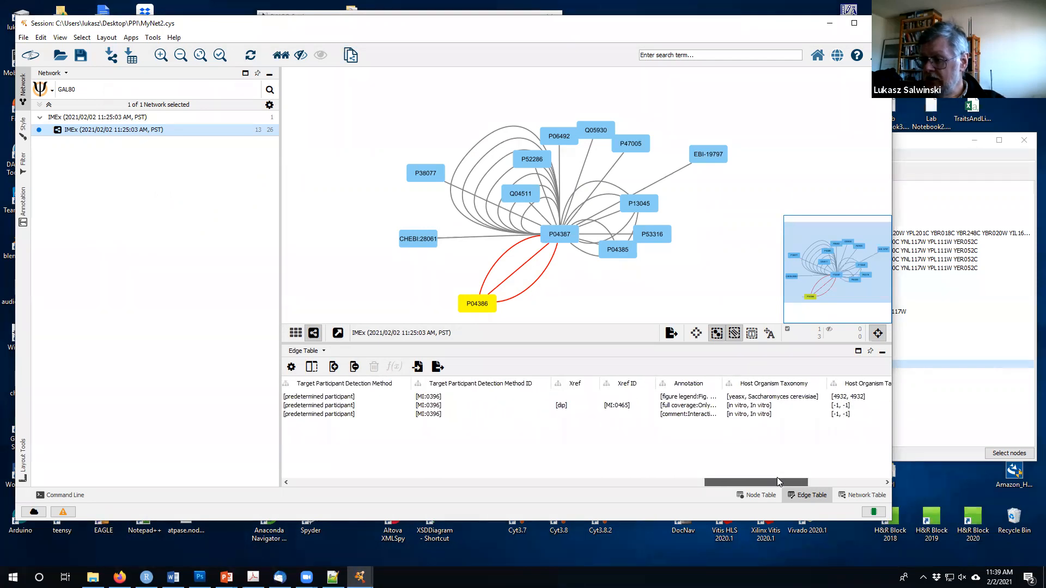
pyautogui.moveTo(778, 482); pyautogui.dragTo(783, 481)
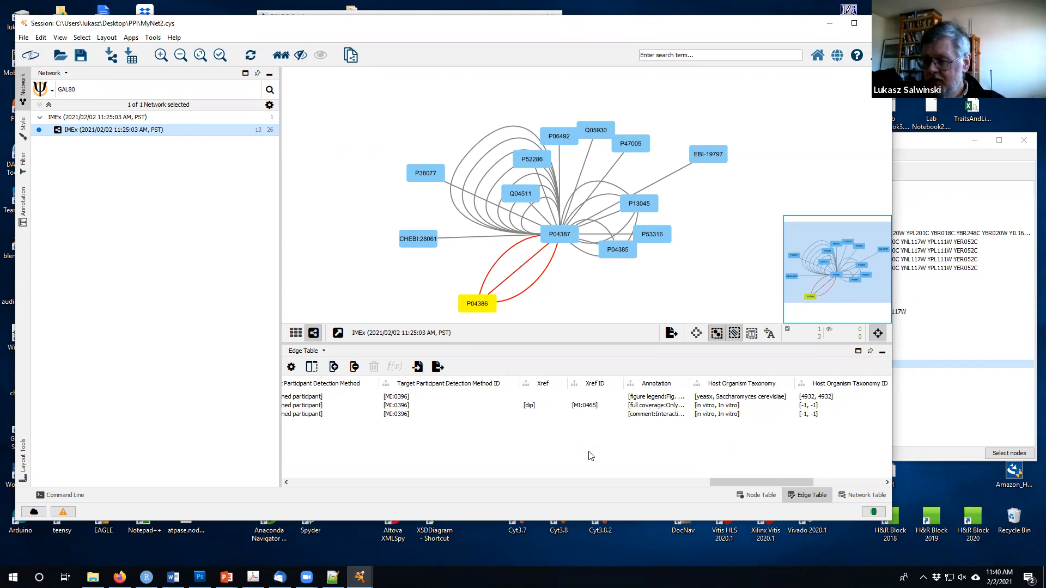
pyautogui.moveTo(718, 482); pyautogui.dragTo(612, 483)
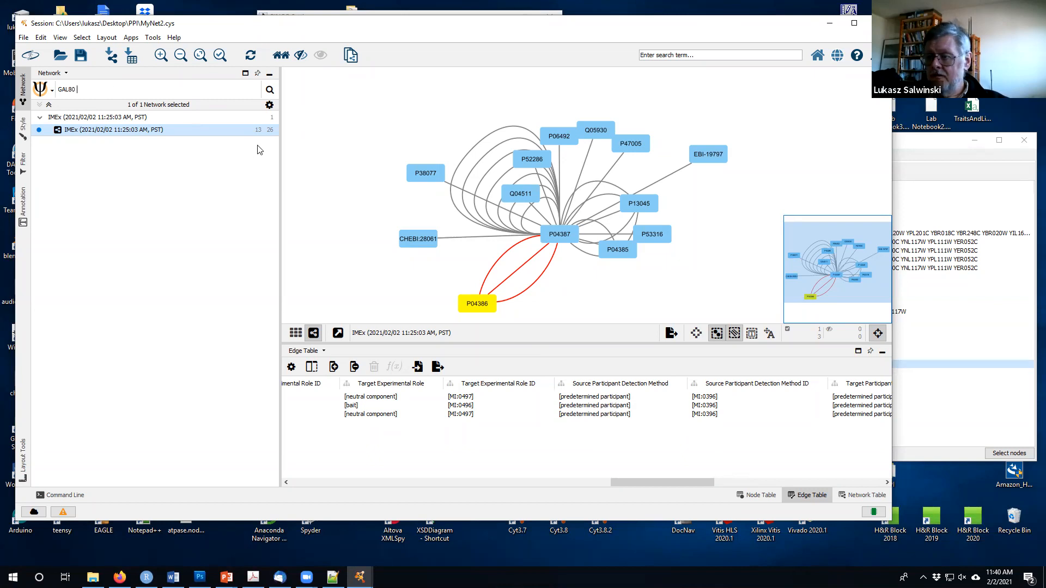
pyautogui.click(312, 177)
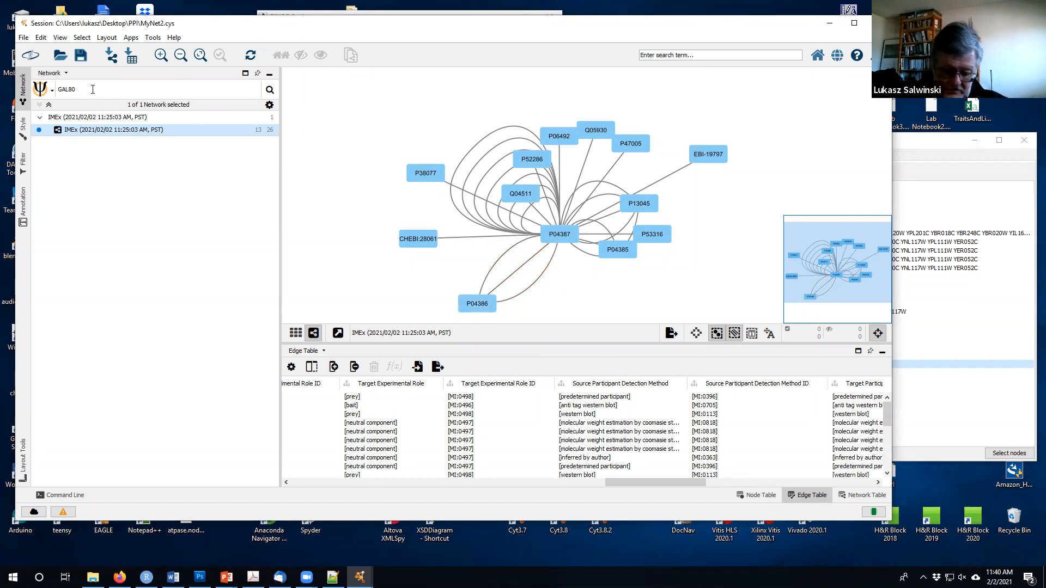
# Search the PSICQUIC databases for "GAL80 GAL4", and dismiss the database list without importing.
pyautogui.write('A')
pyautogui.press('BackSpace')
pyautogui.press('BackSpace')
pyautogui.write('AL4')
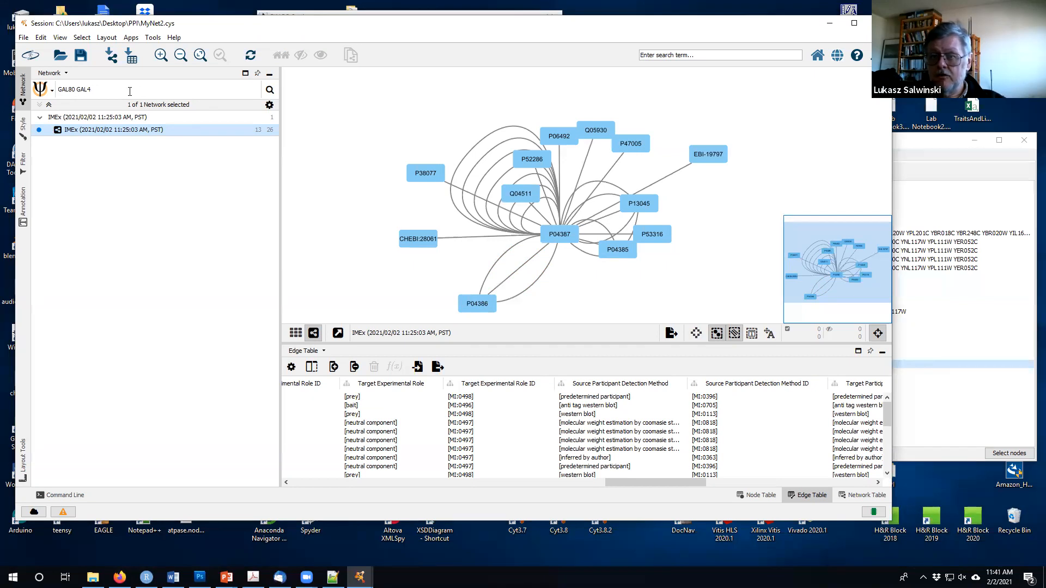
pyautogui.click(270, 91)
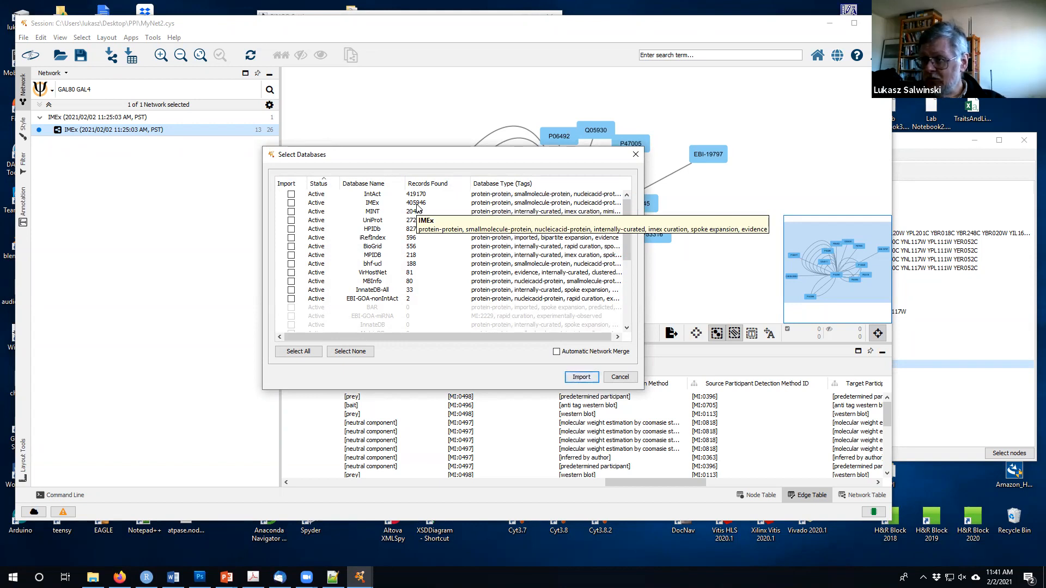
pyautogui.click(621, 377)
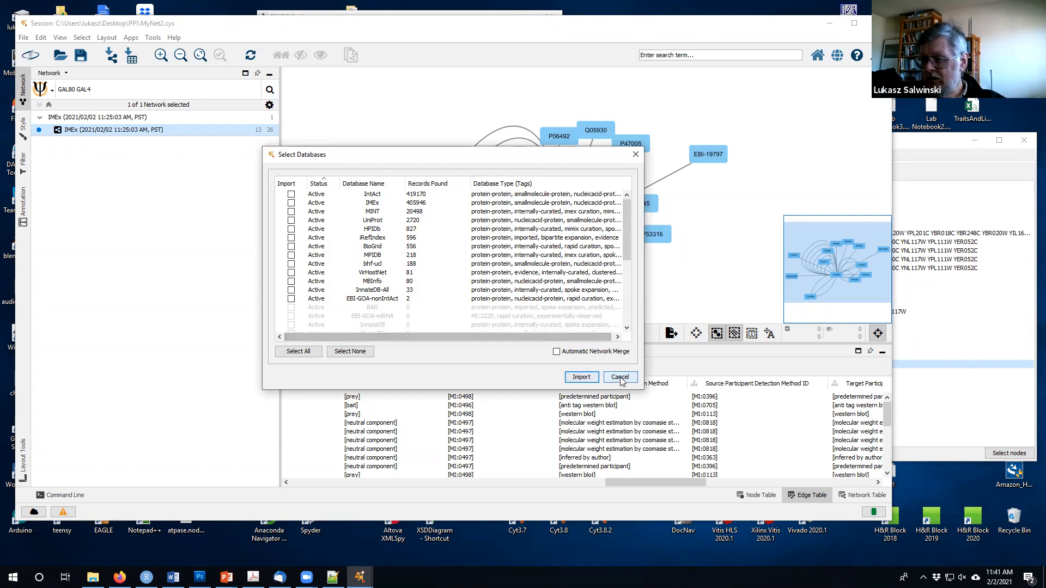
# Add "yeast" to the PSICQUIC query, search the databases, and dismiss the database list without importing.
pyautogui.click(103, 90)
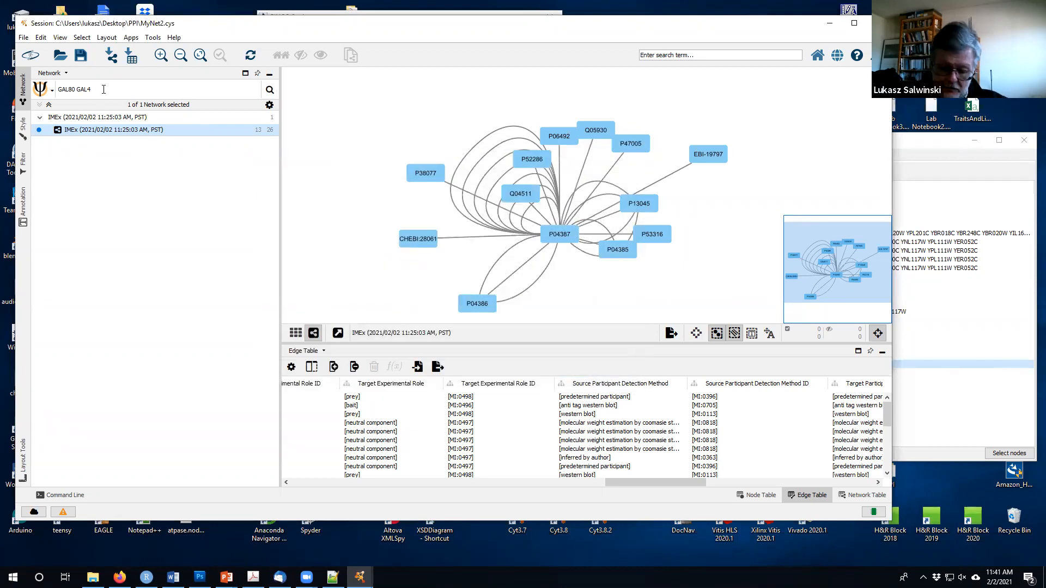
pyautogui.write('yeast')
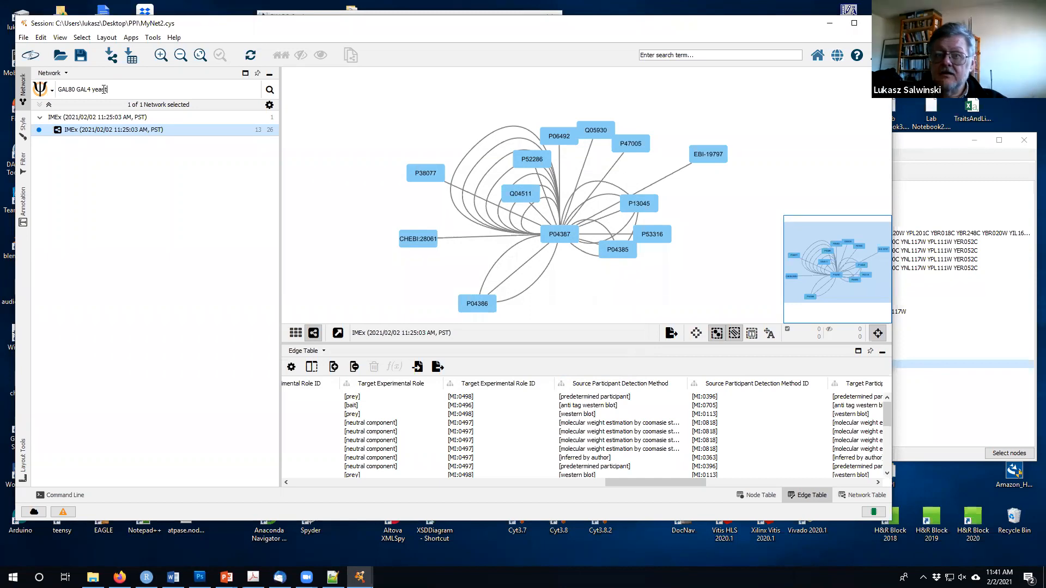
pyautogui.click(267, 91)
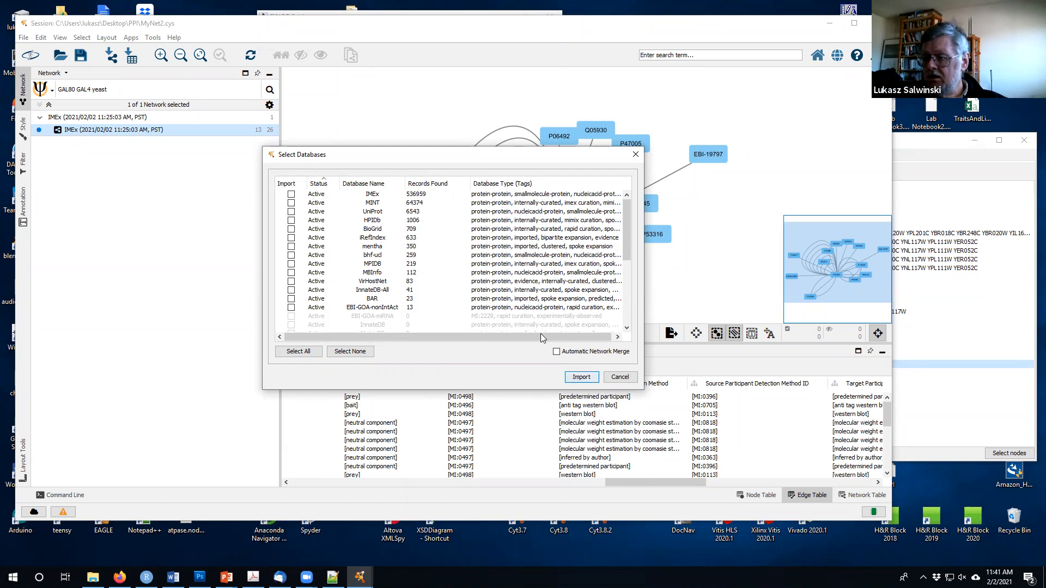
pyautogui.click(629, 382)
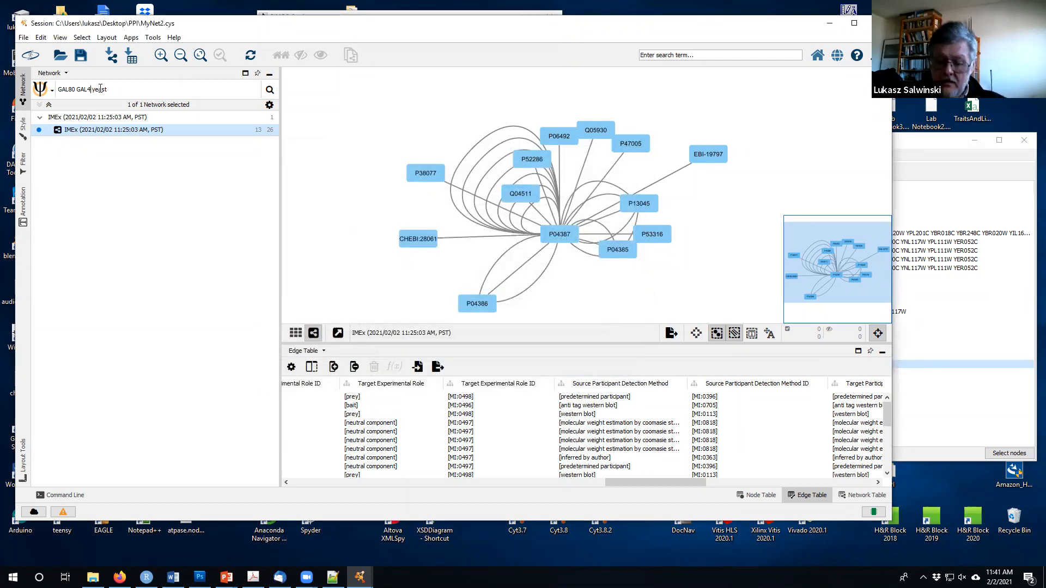
# Rewrite the PSICQUIC query as "(GAL80 or GAL4) and yeast", search the databases, and dismiss the list without importing.
pyautogui.write('(')
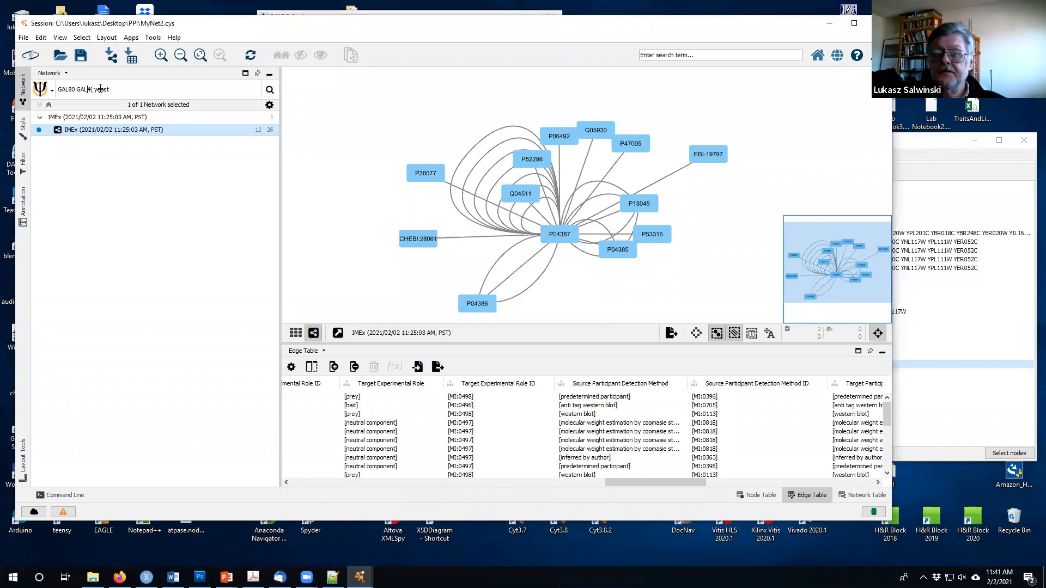
pyautogui.press('Home')
pyautogui.write('(')
pyautogui.click(100, 88)
pyautogui.press('BackSpace')
pyautogui.write(')')
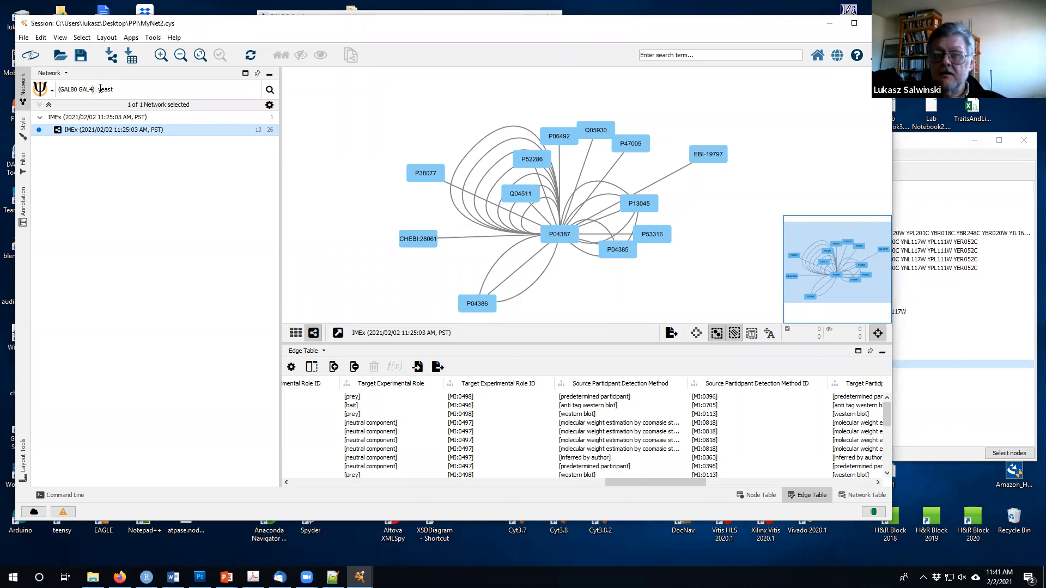
pyautogui.write(' or')
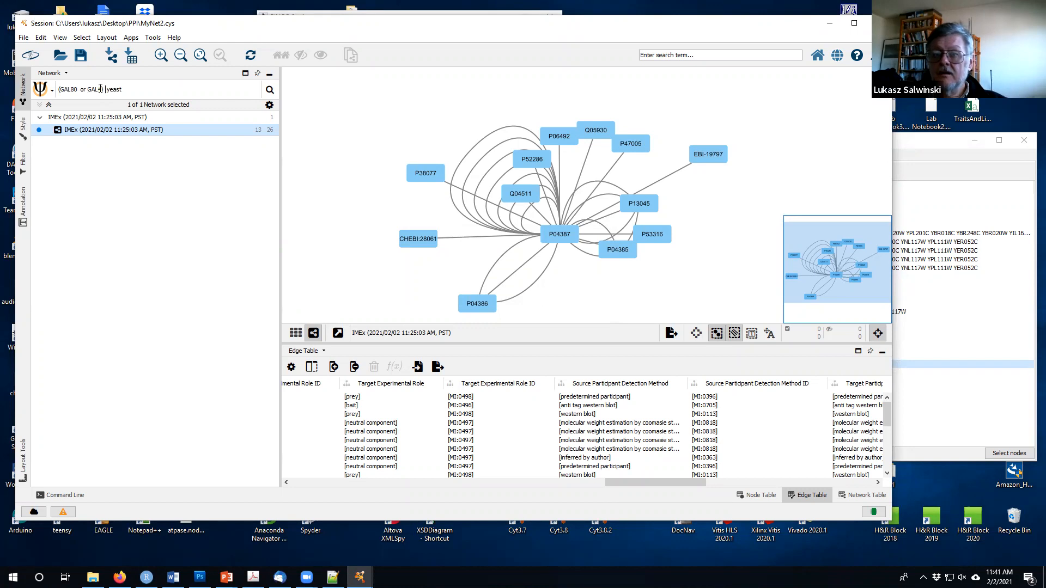
pyautogui.click(116, 90)
pyautogui.write('and')
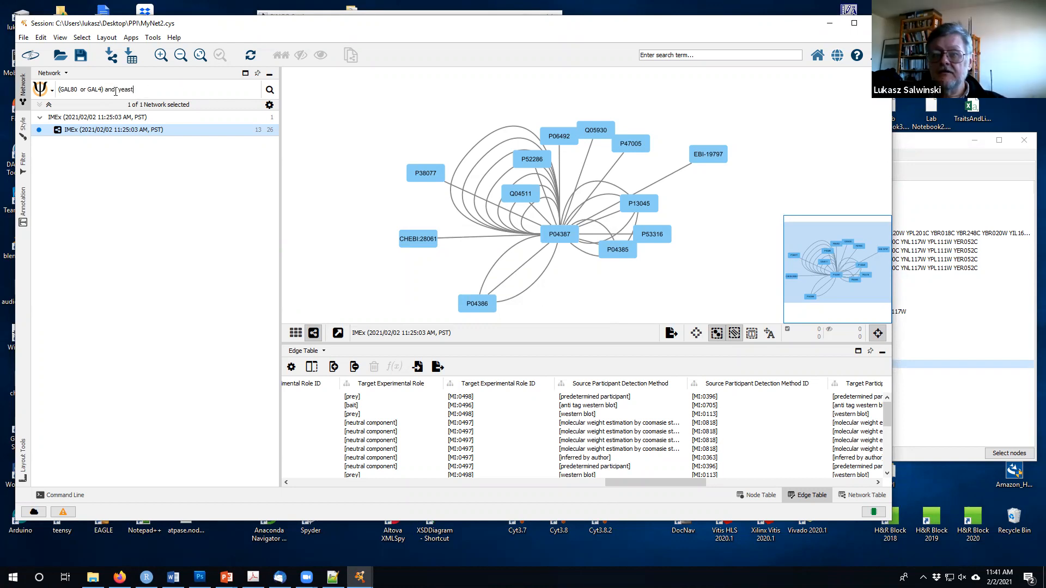
pyautogui.click(269, 90)
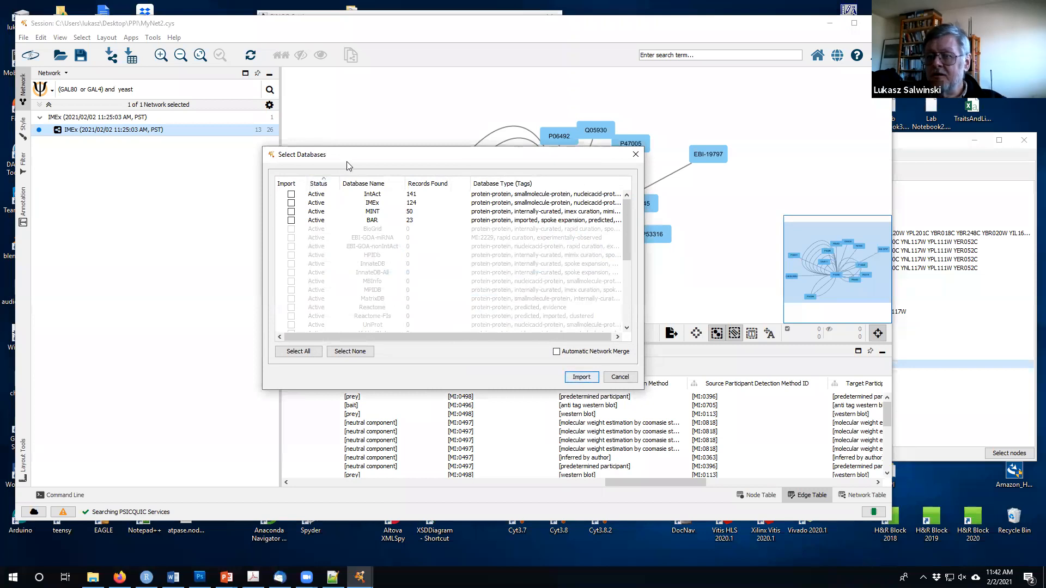
pyautogui.moveTo(395, 160); pyautogui.dragTo(464, 145)
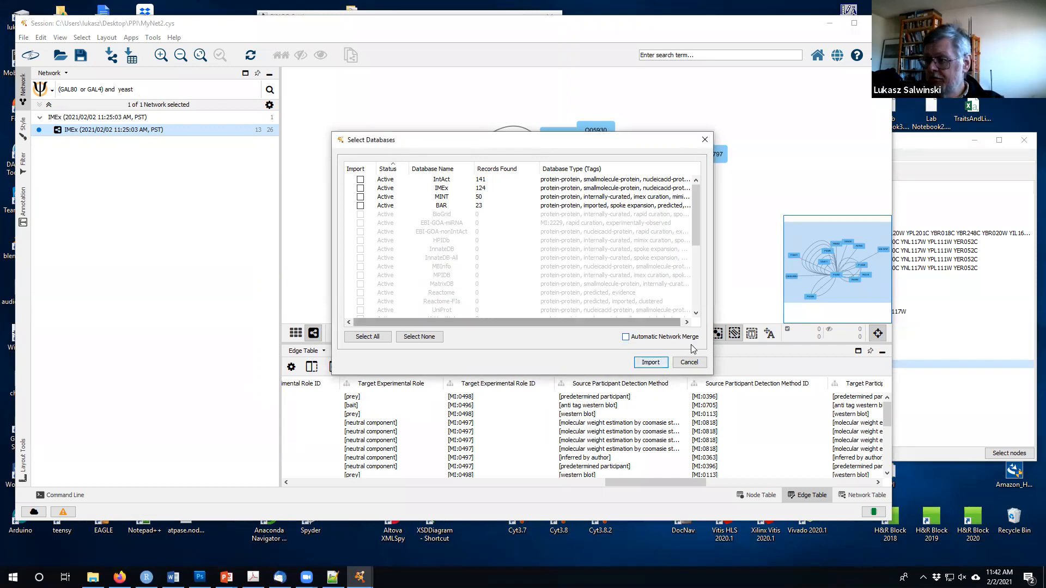
pyautogui.click(688, 364)
# Rewrite the PSICQUIC query as "(GAL80 or GAL4 or GAL2) and yeast".
pyautogui.click(158, 90)
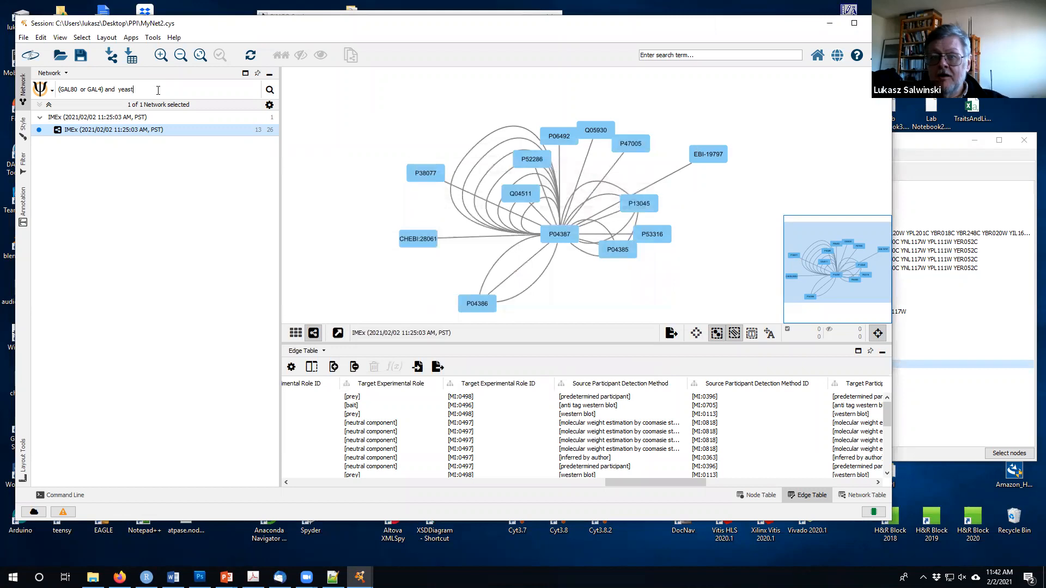
pyautogui.press('BackSpace')
pyautogui.press('BackSpace')
pyautogui.press('BackSpace')
pyautogui.press('BackSpace')
pyautogui.press('BackSpace')
pyautogui.press('BackSpace')
pyautogui.press('BackSpace')
pyautogui.press('BackSpace')
pyautogui.press('BackSpace')
pyautogui.press('BackSpace')
pyautogui.press('BackSpace')
pyautogui.press('BackSpace')
pyautogui.press('BackSpace')
pyautogui.press('BackSpace')
pyautogui.press('BackSpace')
pyautogui.press('BackSpace')
pyautogui.press('BackSpace')
pyautogui.press('BackSpace')
pyautogui.press('BackSpace')
pyautogui.press('BackSpace')
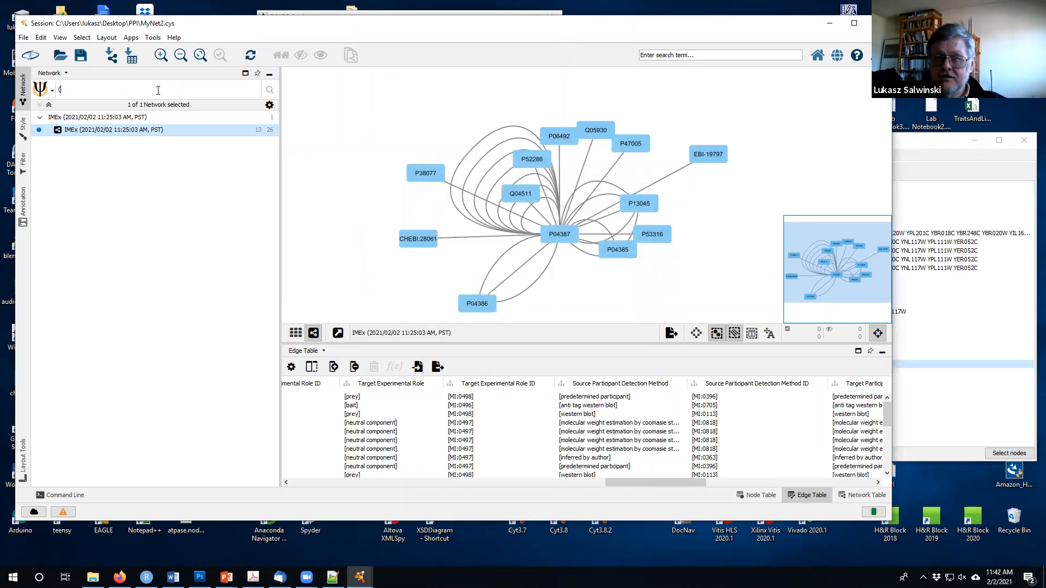
pyautogui.write('GAL80 or GAL4 ')
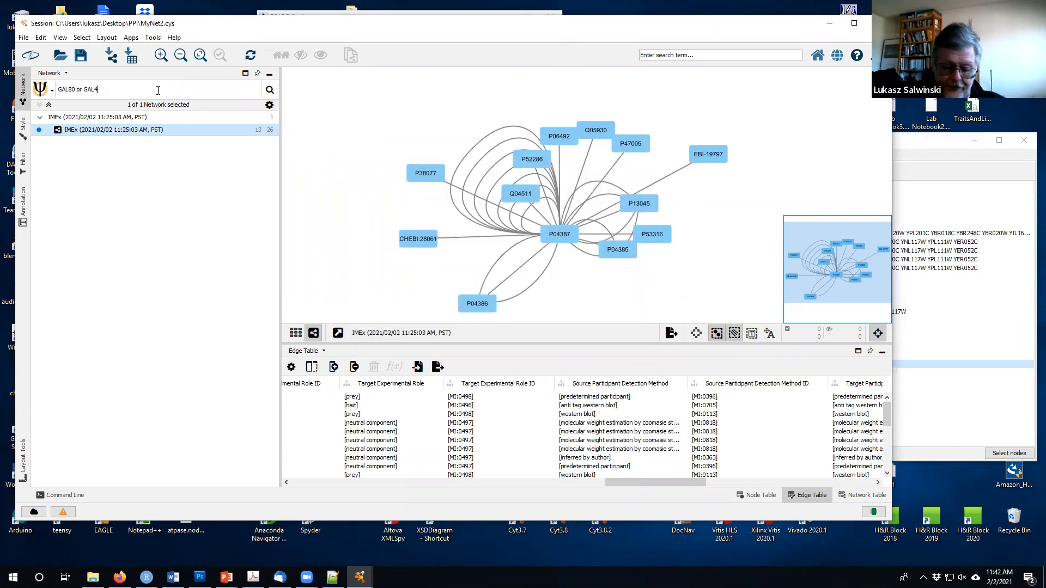
pyautogui.write('or ')
pyautogui.write('GAL3')
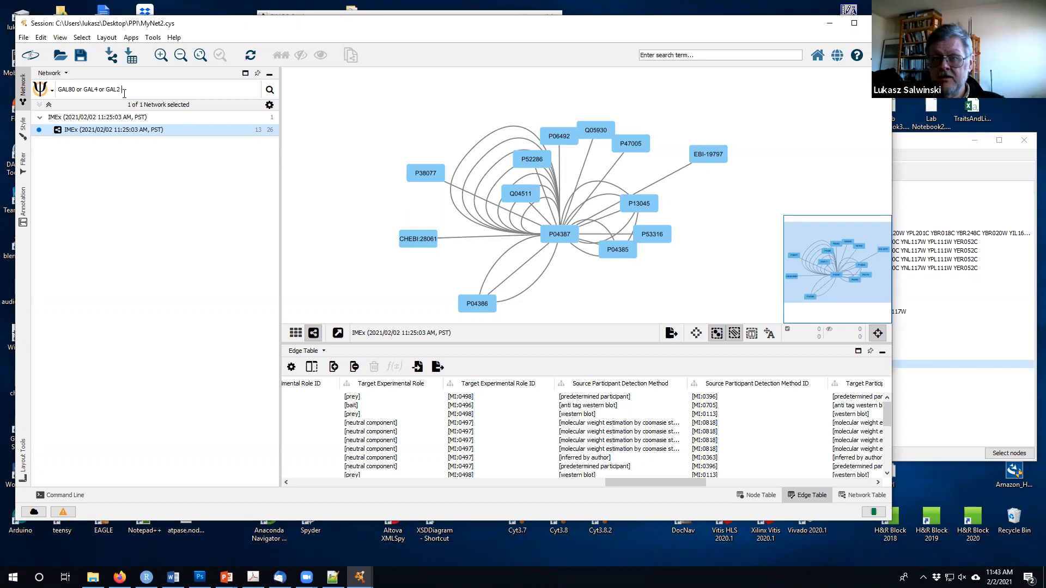
pyautogui.press('BackSpace')
pyautogui.press('BackSpace')
pyautogui.press('BackSpace')
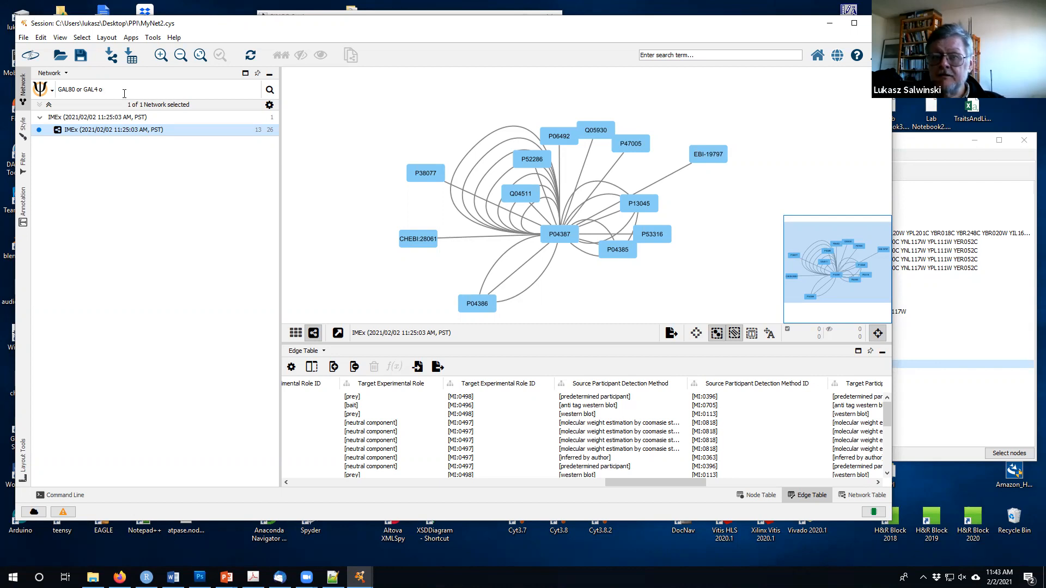
pyautogui.write('r GAL2')
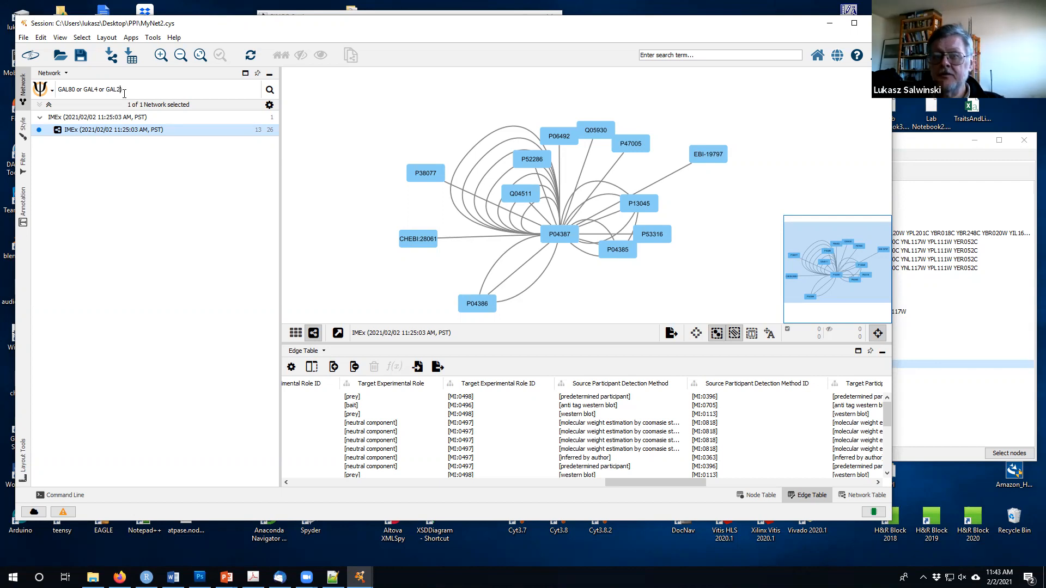
pyautogui.write(')')
pyautogui.press('Home')
pyautogui.write('(')
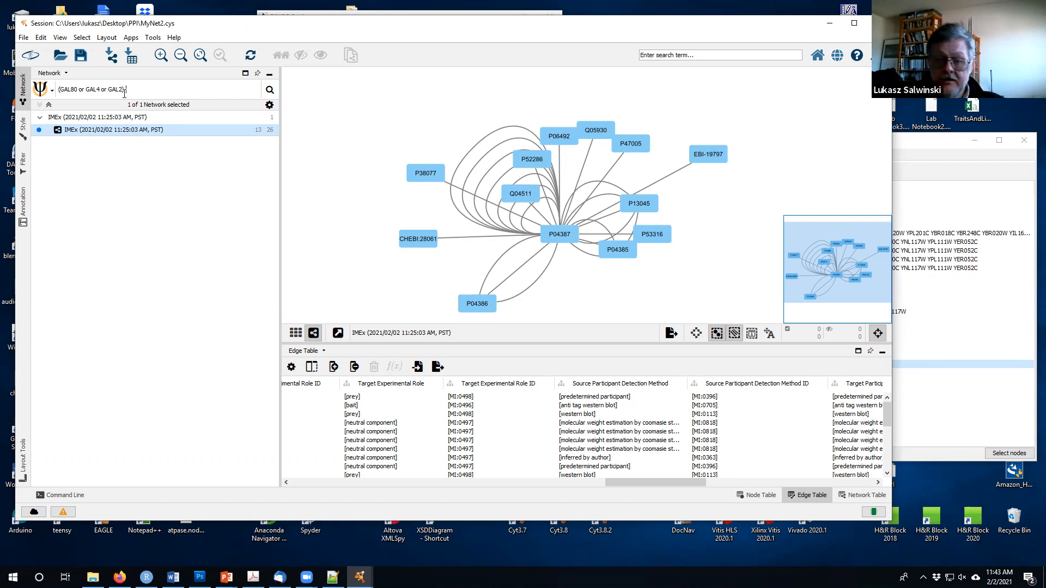
pyautogui.write(' and yeast')
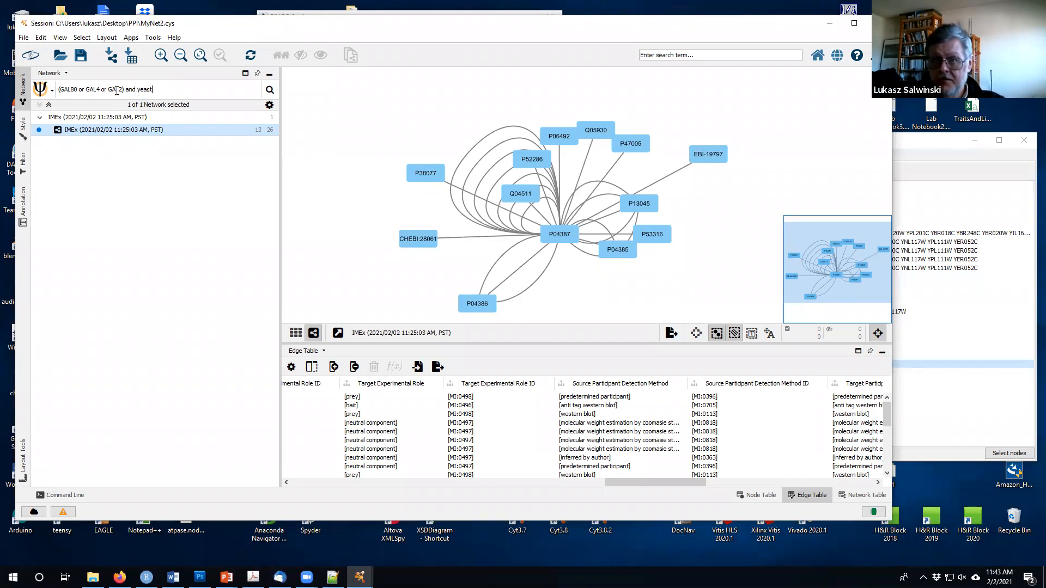
# Search the PSICQUIC databases with the new query, import only the IMEx records as a network, and close the import summary.
pyautogui.click(269, 92)
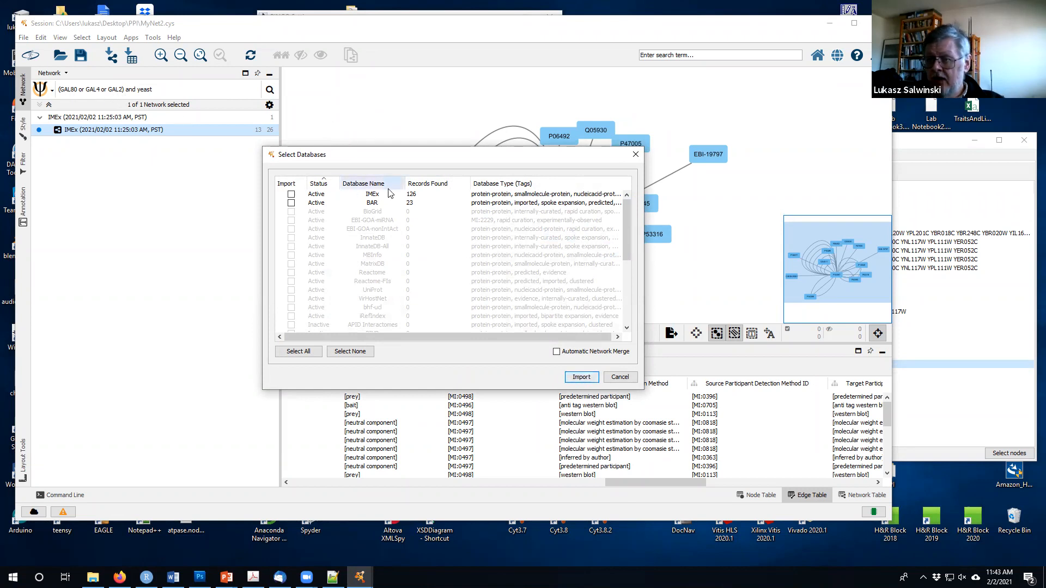
pyautogui.click(291, 194)
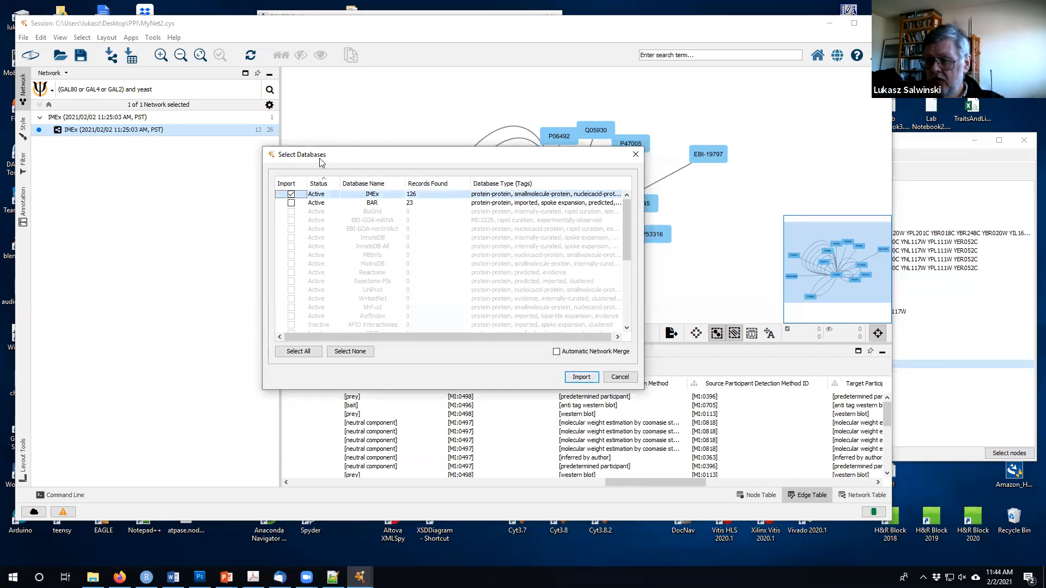
pyautogui.click(581, 377)
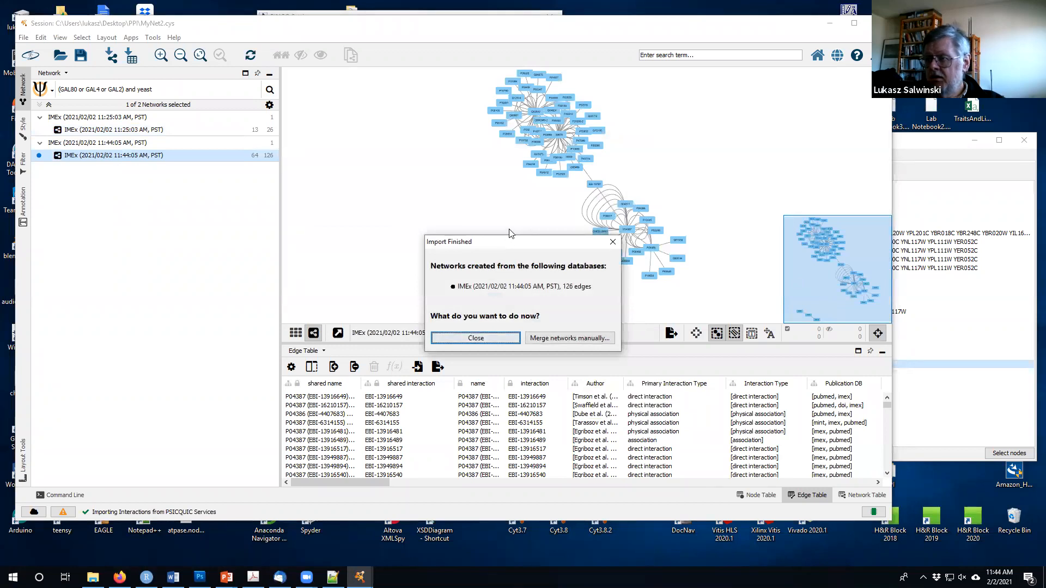
pyautogui.click(497, 340)
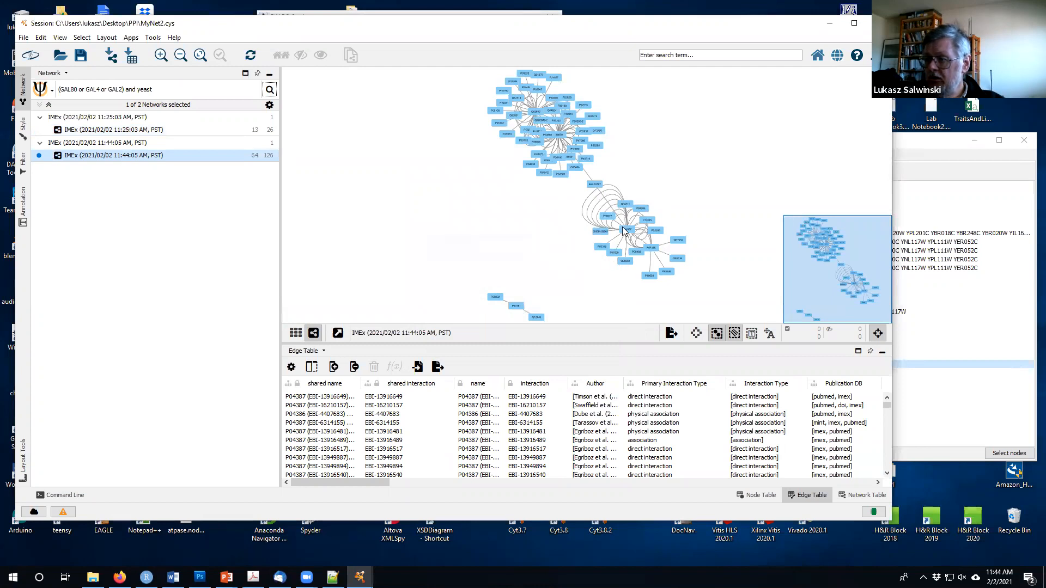
# Compare the earlier GAL80 IMEx network with the newly imported one, examining the node table of each.
pyautogui.click(185, 131)
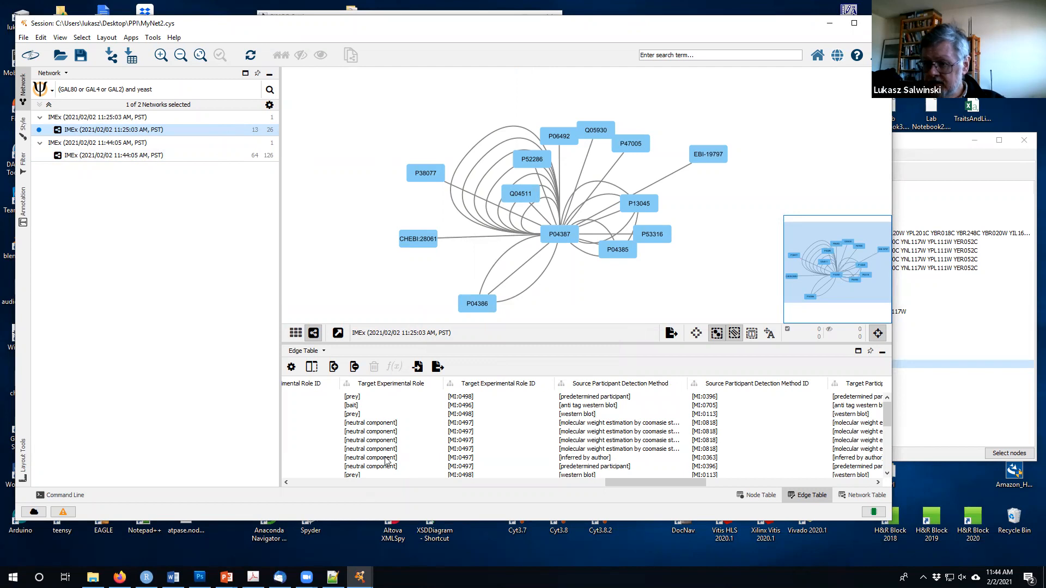
pyautogui.click(756, 496)
pyautogui.moveTo(610, 482); pyautogui.dragTo(429, 481)
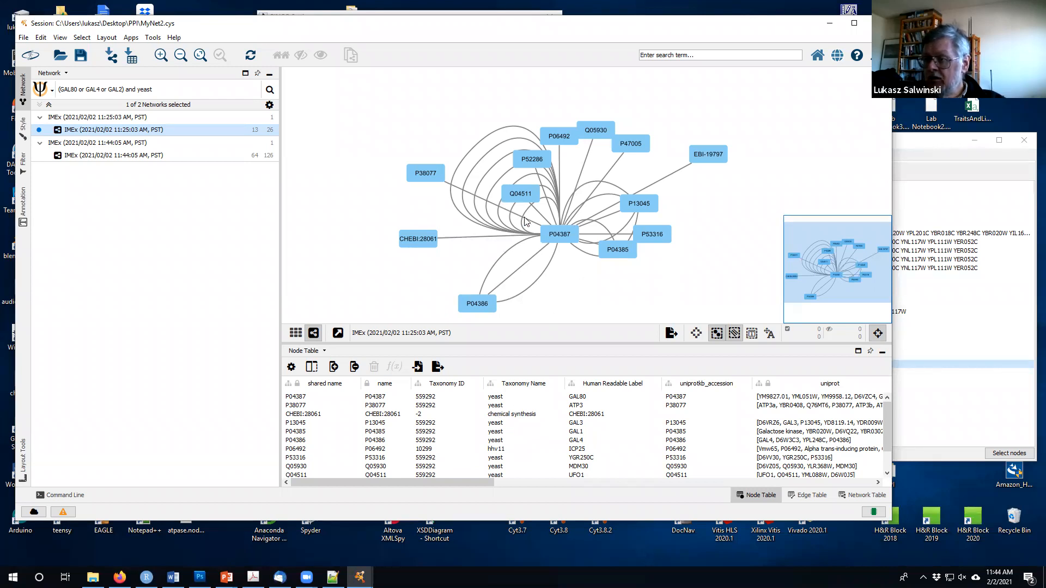
pyautogui.click(145, 155)
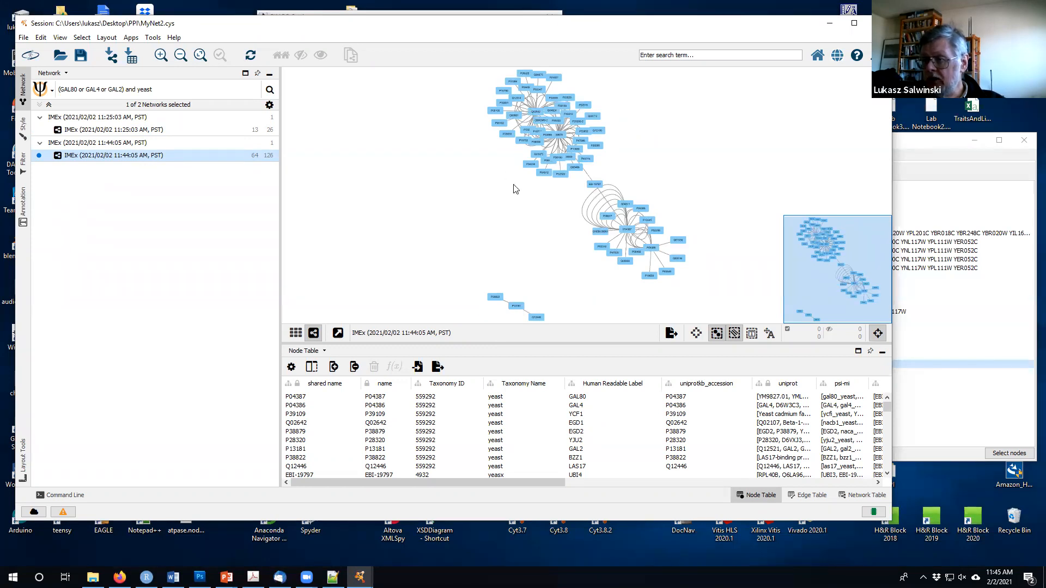
pyautogui.moveTo(444, 233); pyautogui.dragTo(433, 194)
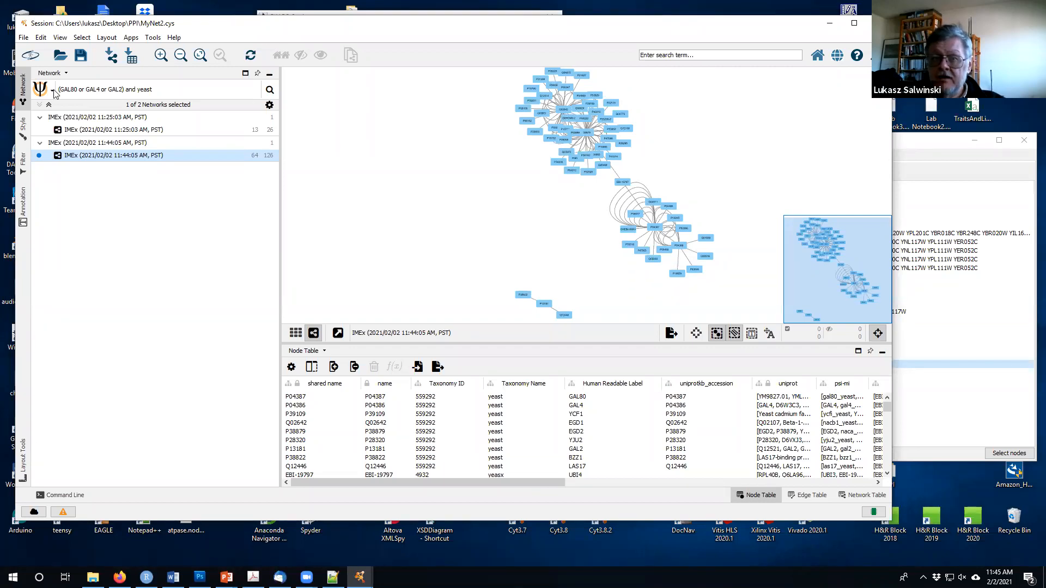
# Repeat the PSICQUIC search with the same query, enlarge the database list to review every service's status, and dismiss it without importing.
pyautogui.moveTo(59, 90); pyautogui.dragTo(155, 91)
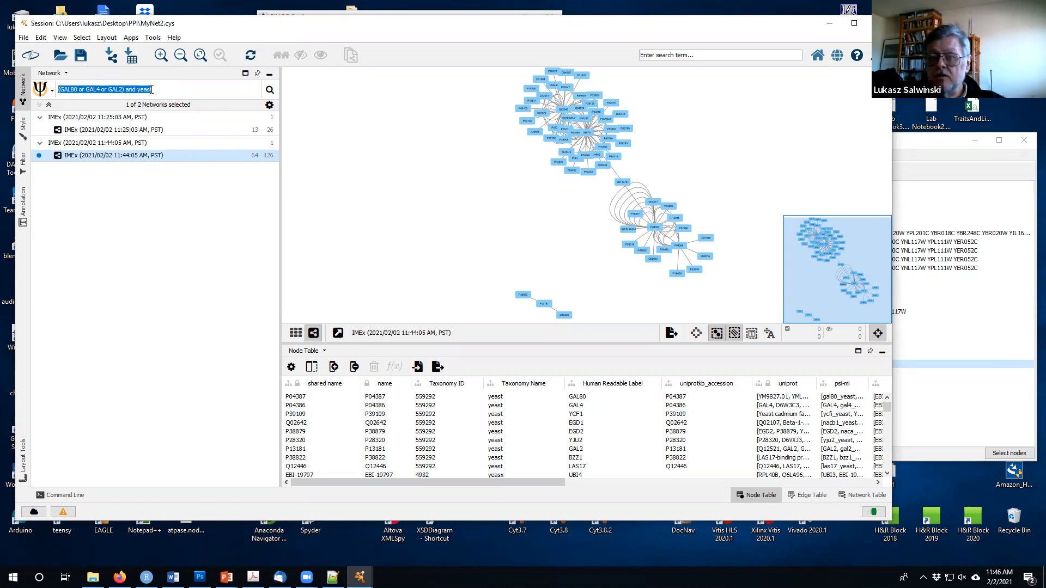
pyautogui.click(269, 90)
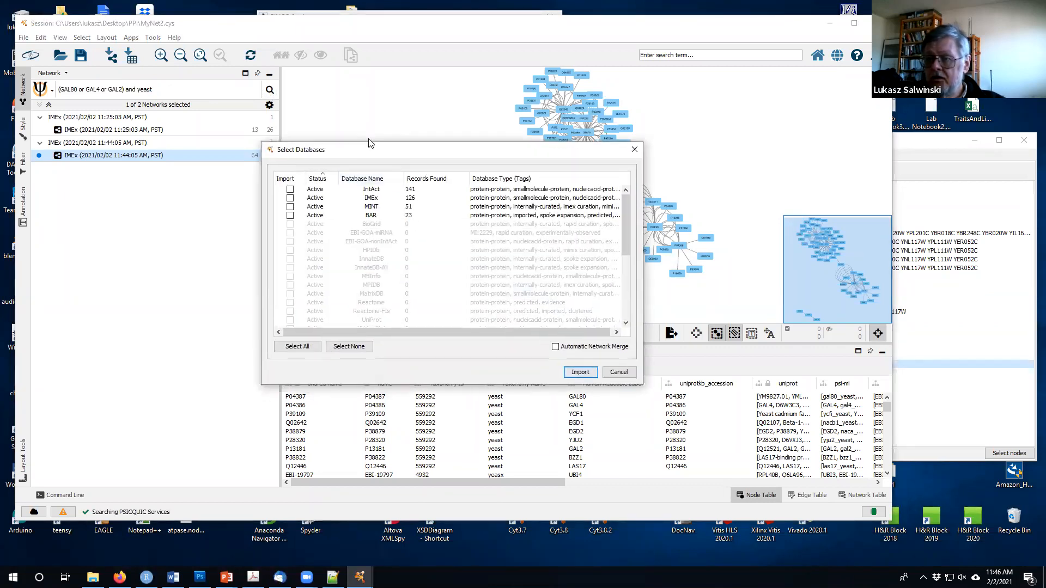
pyautogui.moveTo(380, 160); pyautogui.dragTo(319, 84)
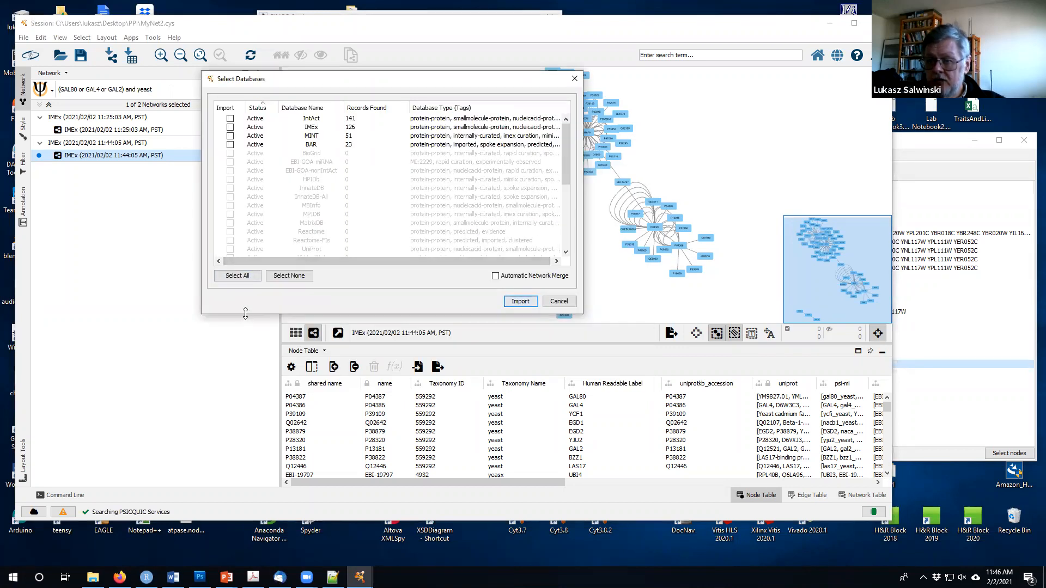
pyautogui.moveTo(245, 313); pyautogui.dragTo(245, 502)
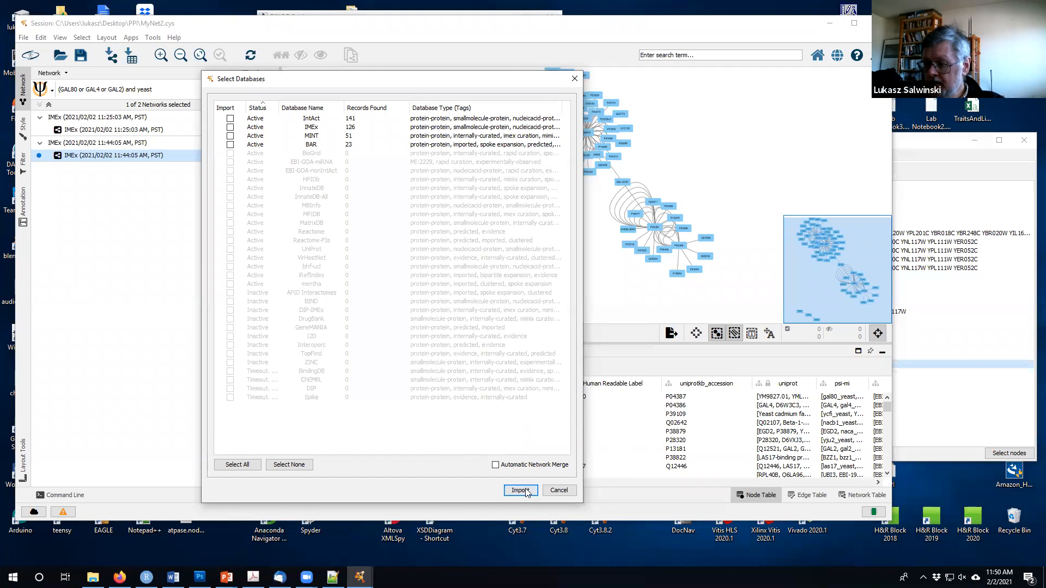
pyautogui.click(560, 491)
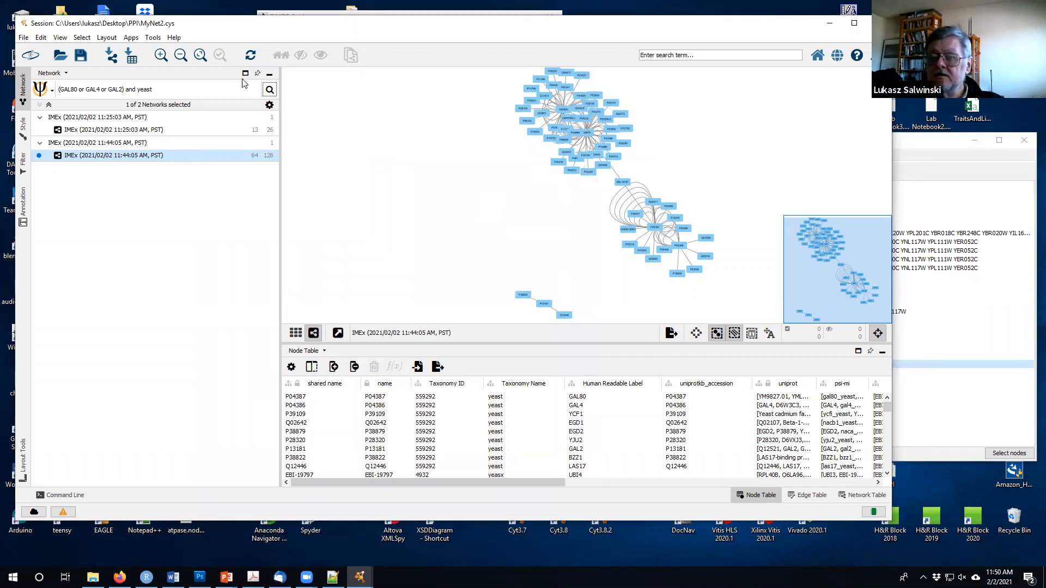
# Rotate the new network counterclockwise until its two large clusters lie side by side, and move the three-node GAL2 cluster beneath them.
pyautogui.moveTo(489, 173); pyautogui.dragTo(408, 169)
pyautogui.click(23, 462)
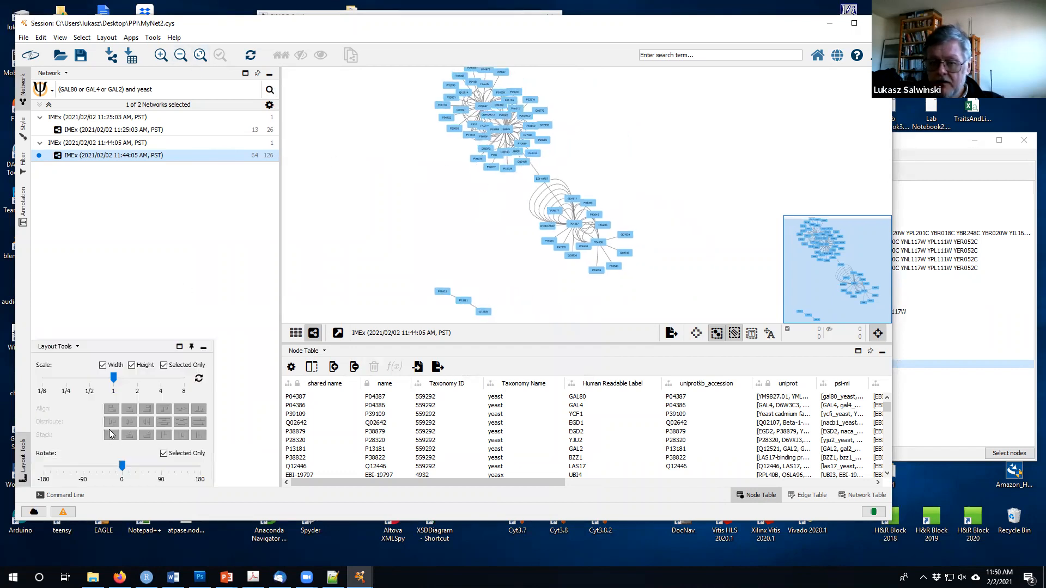
pyautogui.moveTo(122, 466); pyautogui.dragTo(99, 454)
pyautogui.moveTo(405, 255); pyautogui.dragTo(635, 313)
pyautogui.moveTo(574, 293); pyautogui.dragTo(512, 237)
pyautogui.scroll(1, 512, 237)
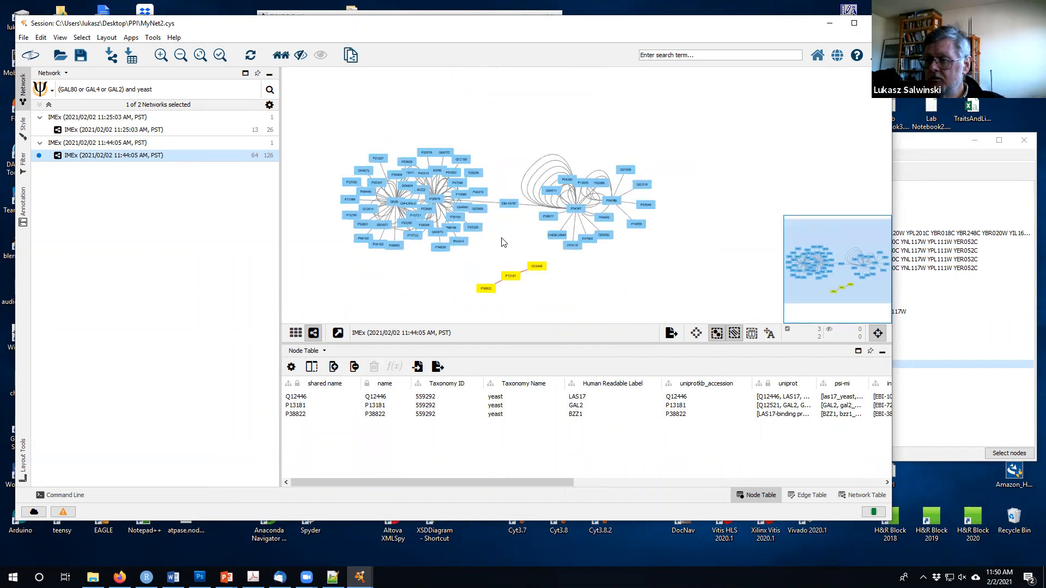
pyautogui.scroll(2, 520, 221)
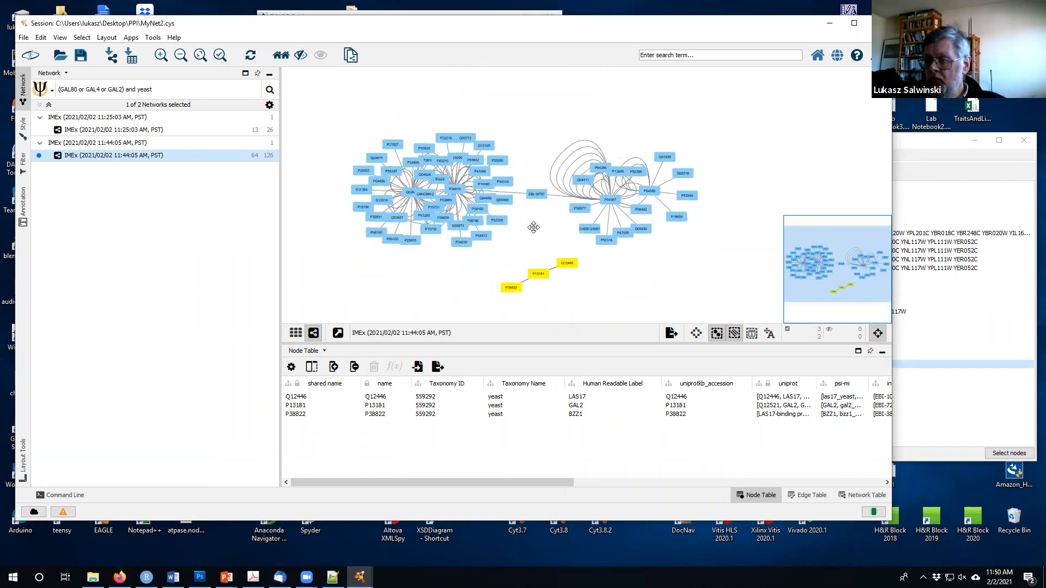
pyautogui.moveTo(533, 226); pyautogui.dragTo(512, 215)
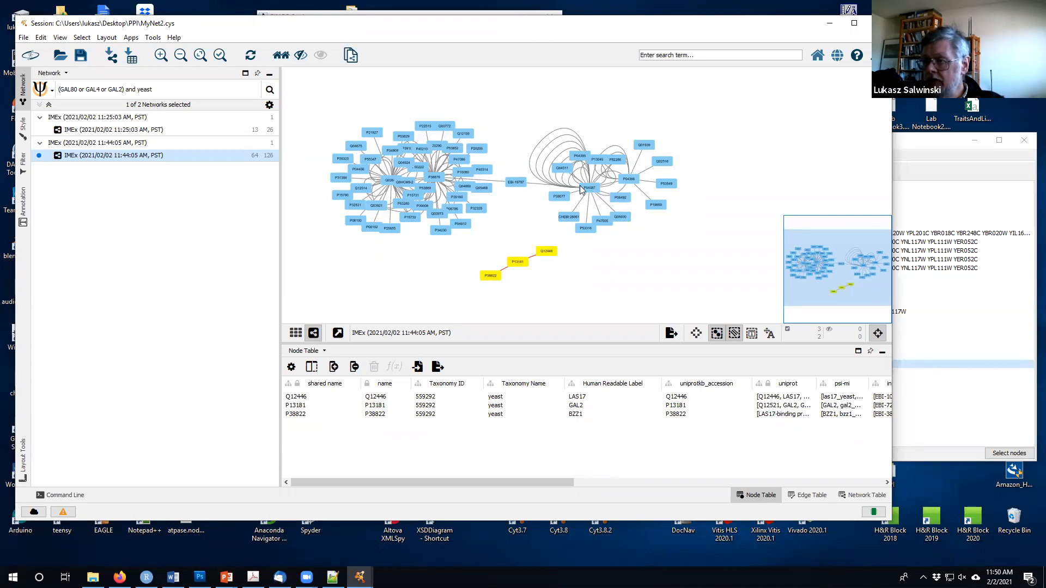
# Pull the GAL80 hub (P04387) and the GAL4 node (P04386) up and out of their cluster to expose their connections.
pyautogui.moveTo(588, 189); pyautogui.dragTo(546, 149)
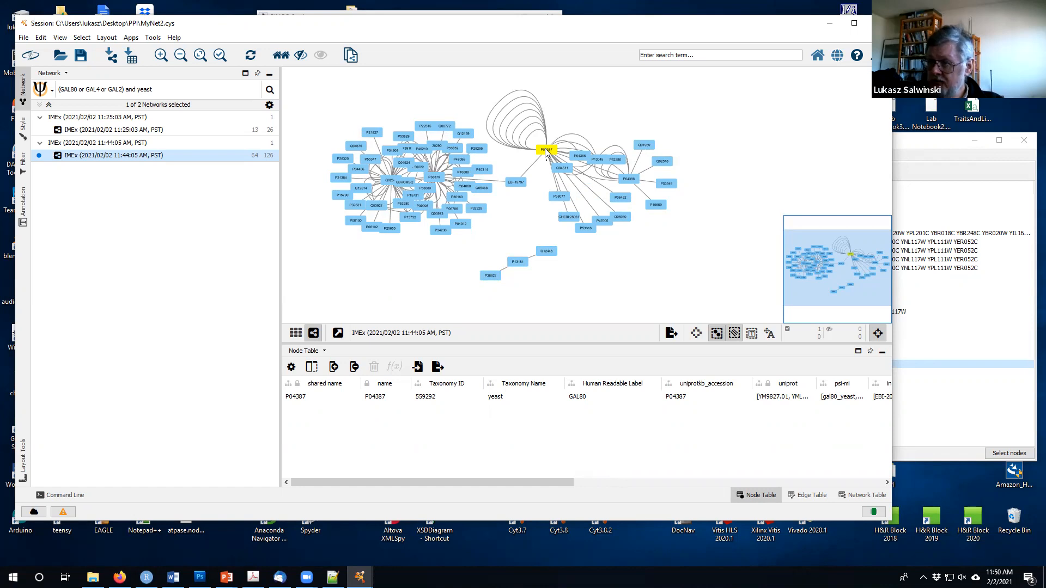
pyautogui.click(628, 179)
pyautogui.moveTo(621, 183); pyautogui.dragTo(643, 126)
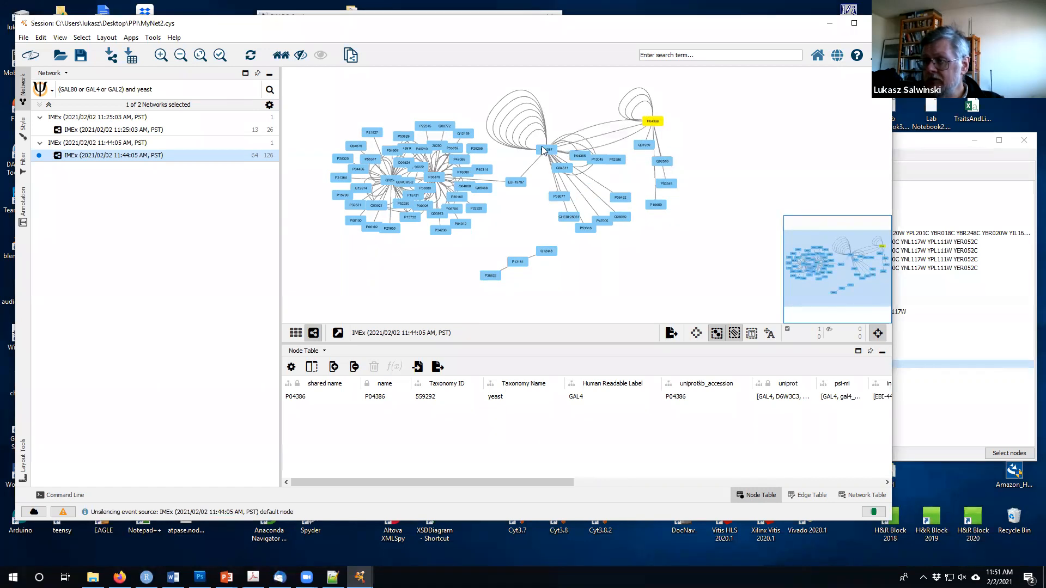
pyautogui.moveTo(544, 152); pyautogui.dragTo(531, 144)
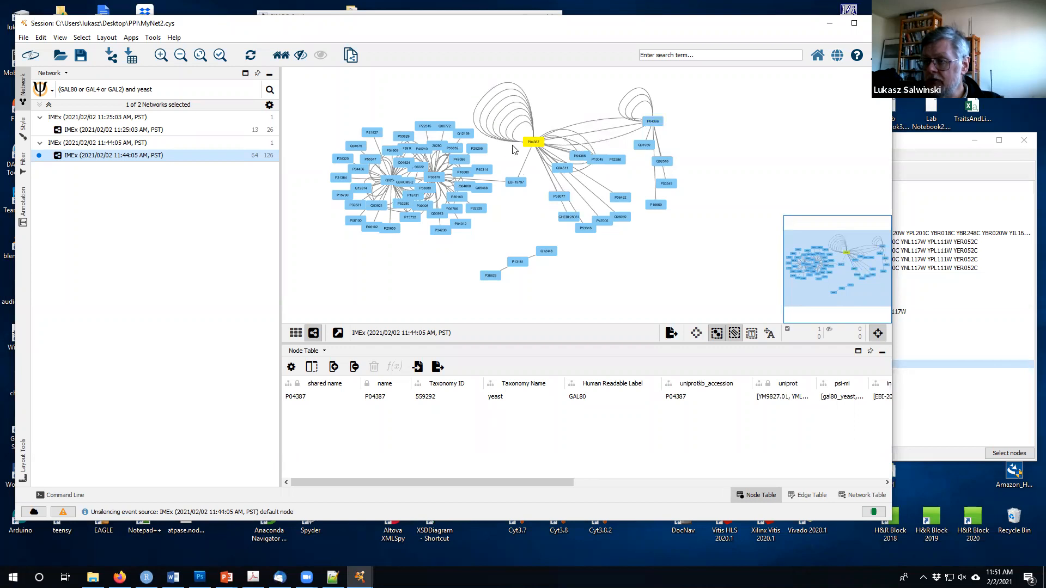
# Move EGD2 below the large cluster, CCR4 to its upper-left edge and EGD1 to a clearer spot inside it, and clear the selection.
pyautogui.moveTo(435, 181); pyautogui.dragTo(447, 283)
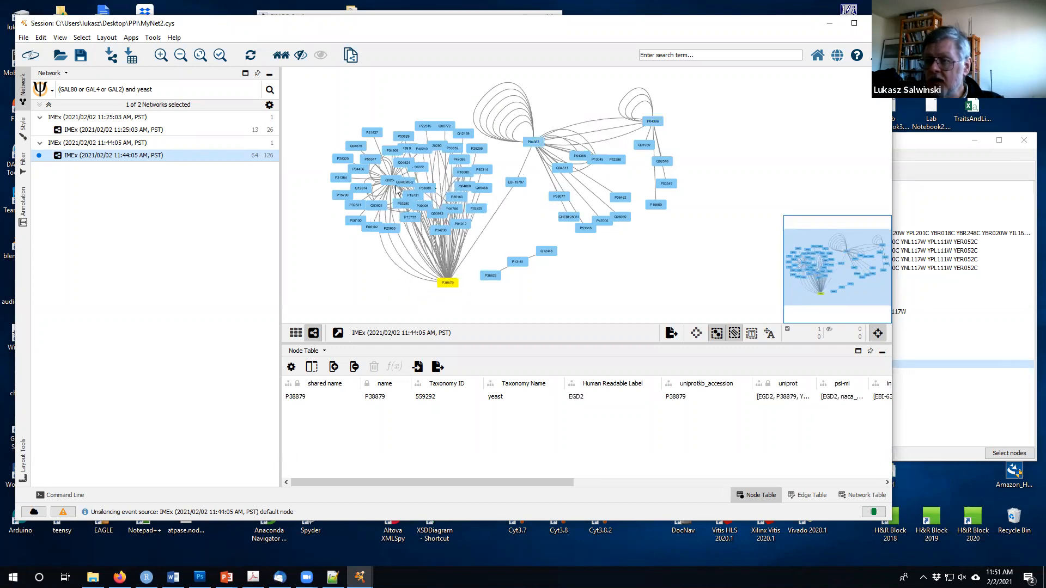
pyautogui.moveTo(390, 180); pyautogui.dragTo(322, 132)
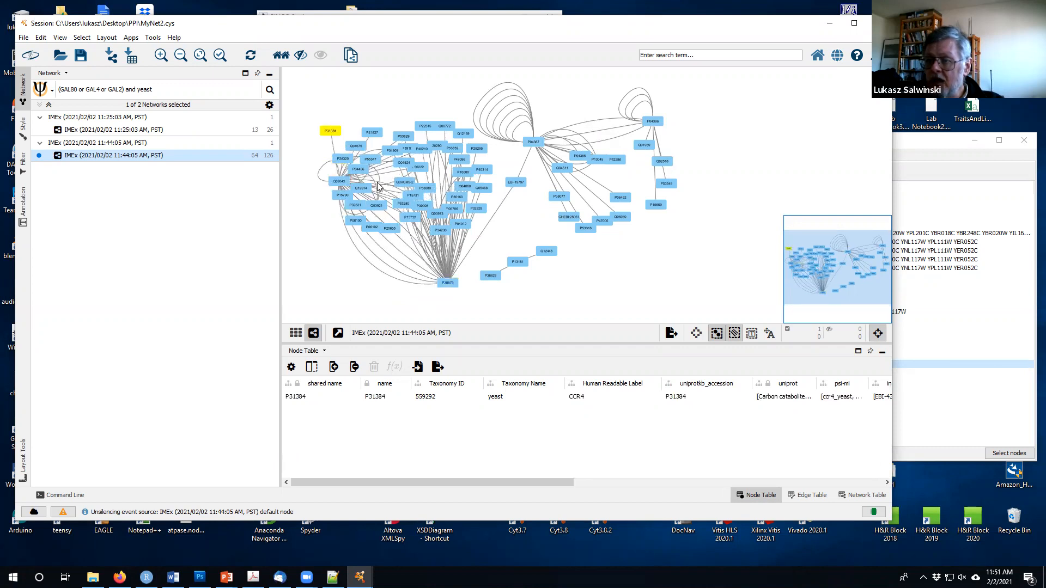
pyautogui.moveTo(331, 179); pyautogui.dragTo(304, 161)
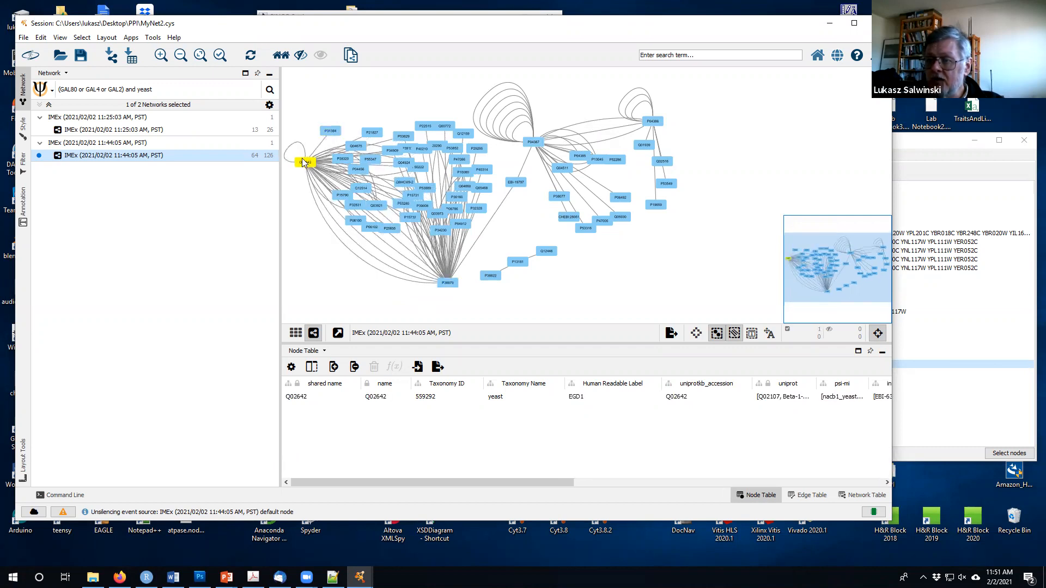
pyautogui.moveTo(322, 169); pyautogui.dragTo(396, 190)
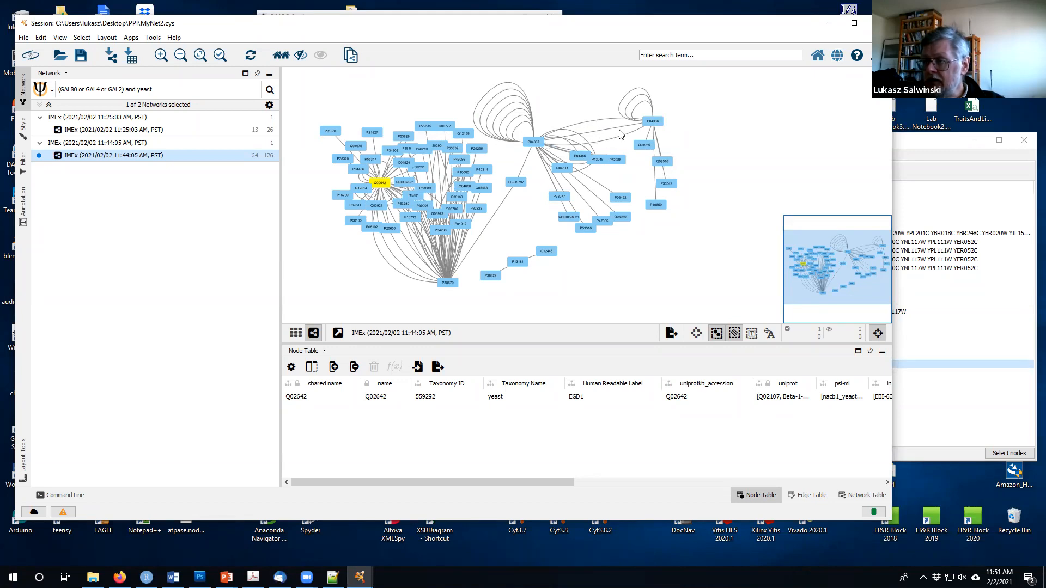
pyautogui.click(340, 253)
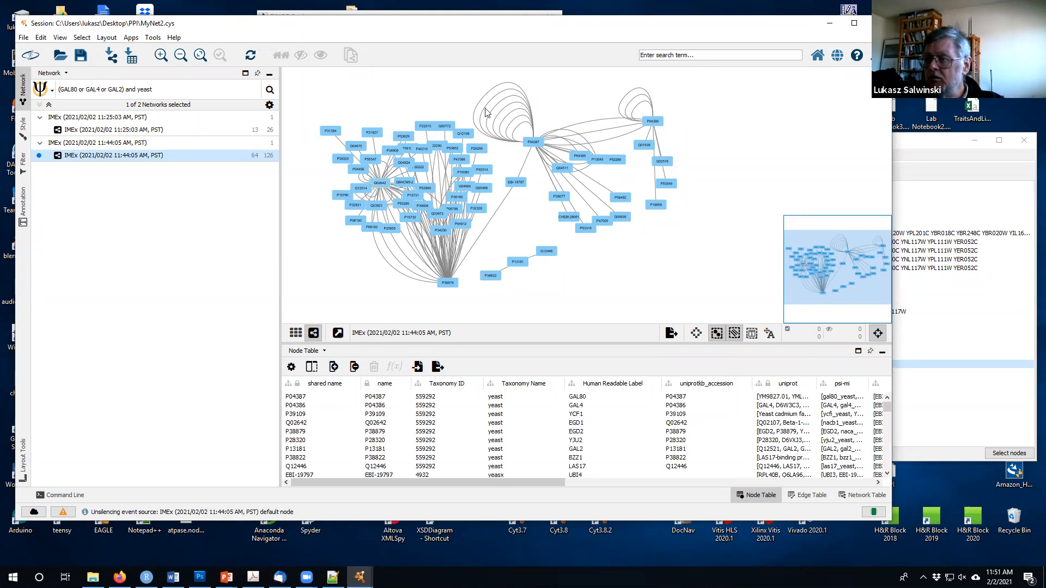
pyautogui.click(106, 37)
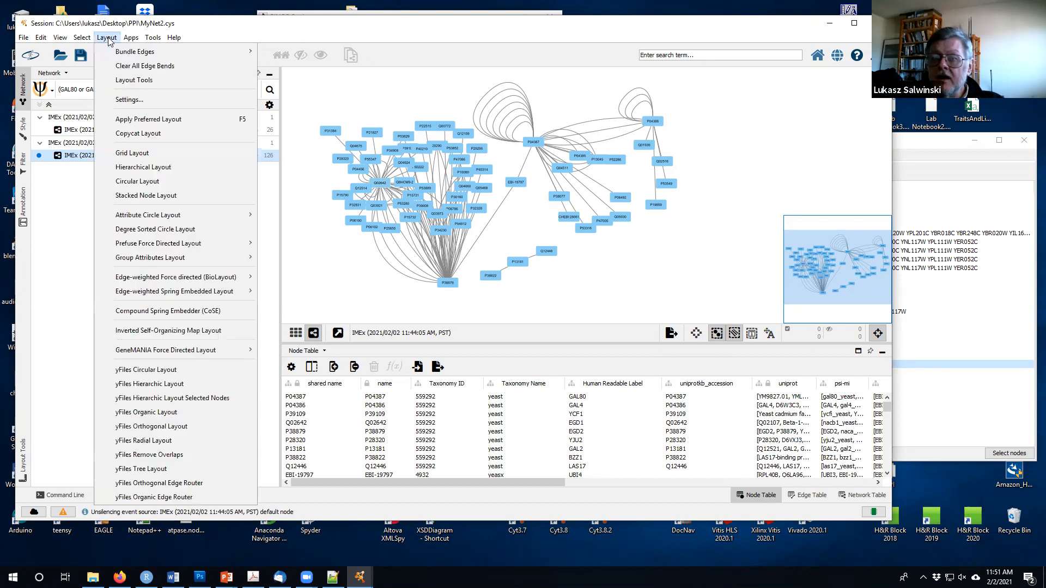
pyautogui.moveTo(64, 41)
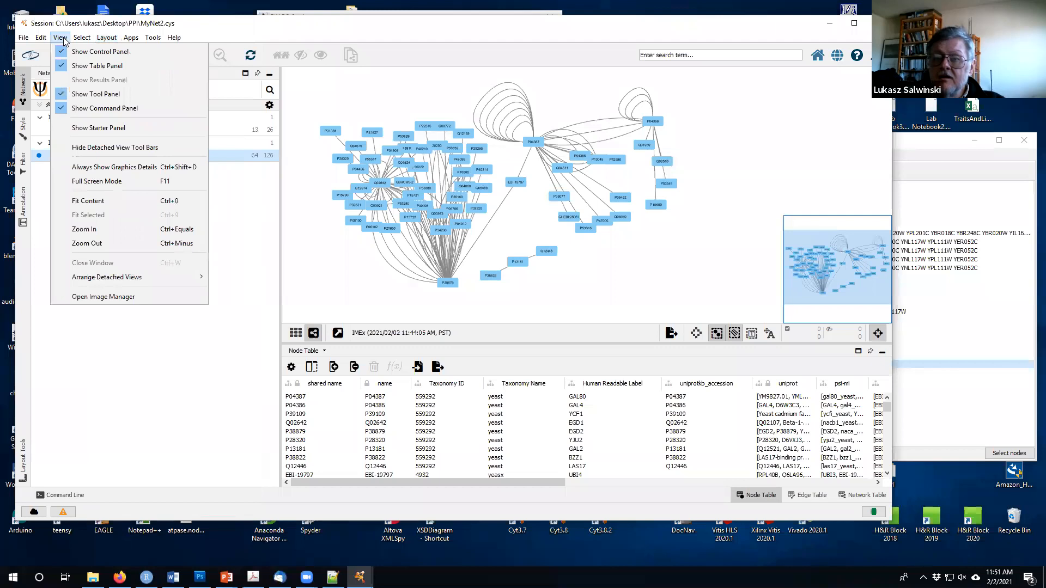
pyautogui.moveTo(106, 41)
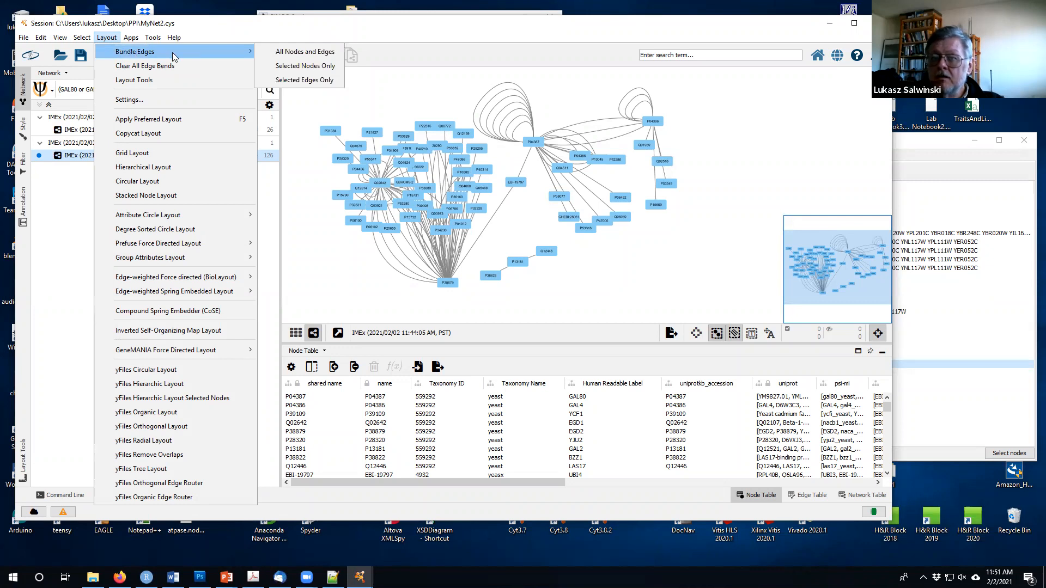
pyautogui.click(300, 55)
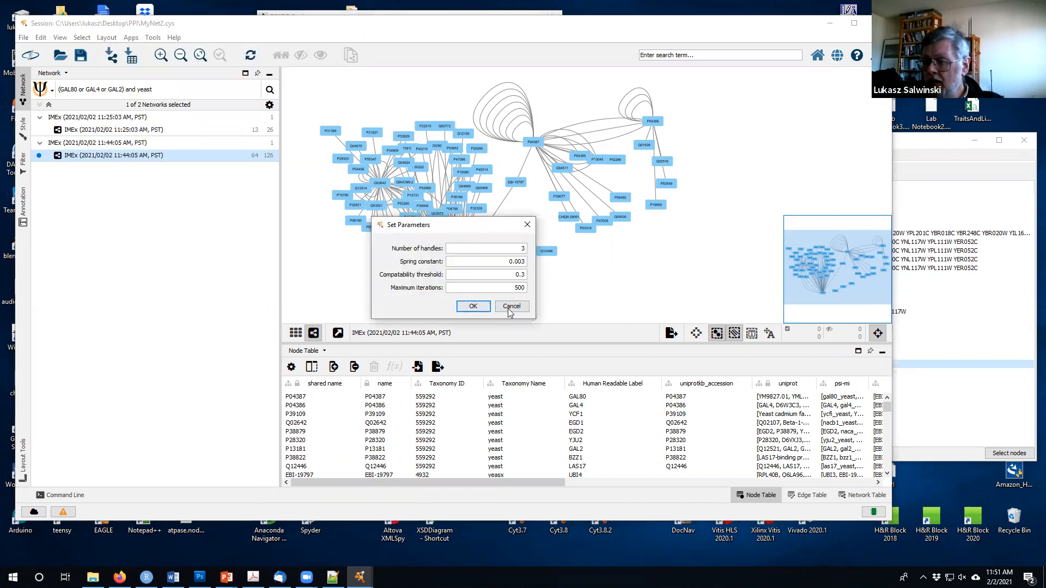
pyautogui.click(508, 308)
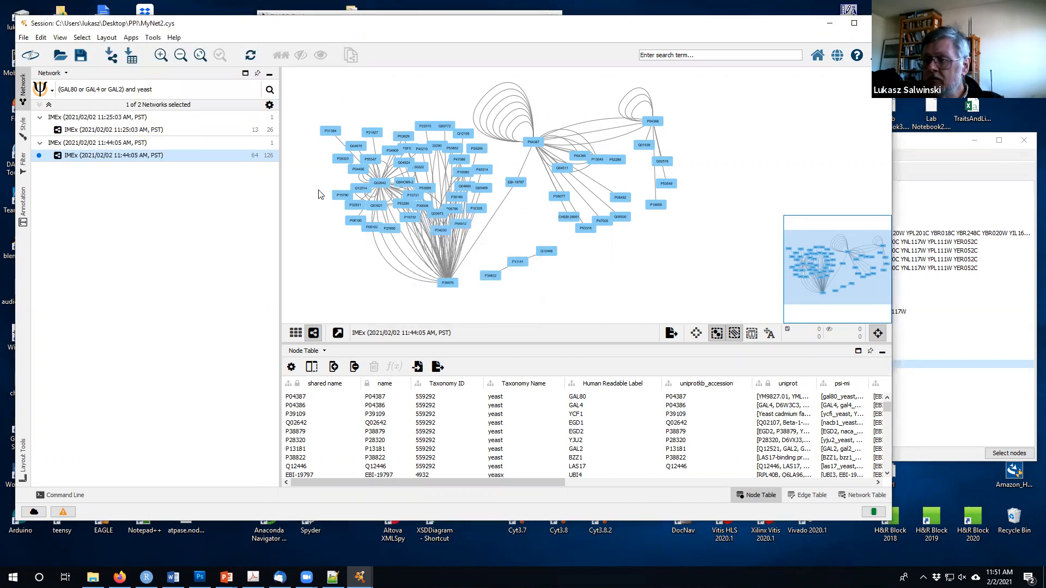
# Remove duplicate edges from the 11:44:05 AM IMEx network, ignoring edge direction and creating an edge table column with the number of duplicated edges.
pyautogui.click(134, 42)
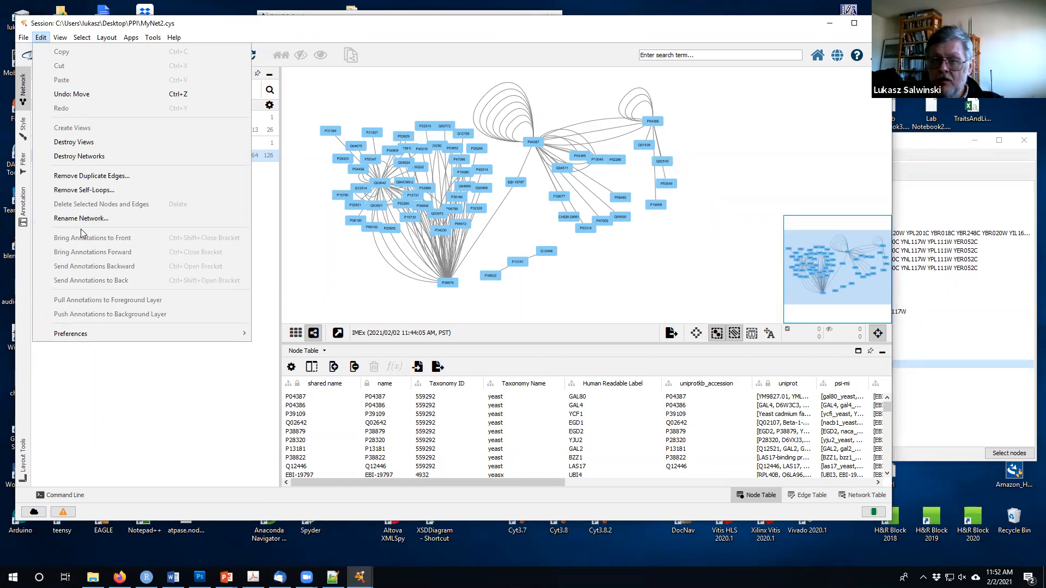
pyautogui.click(89, 177)
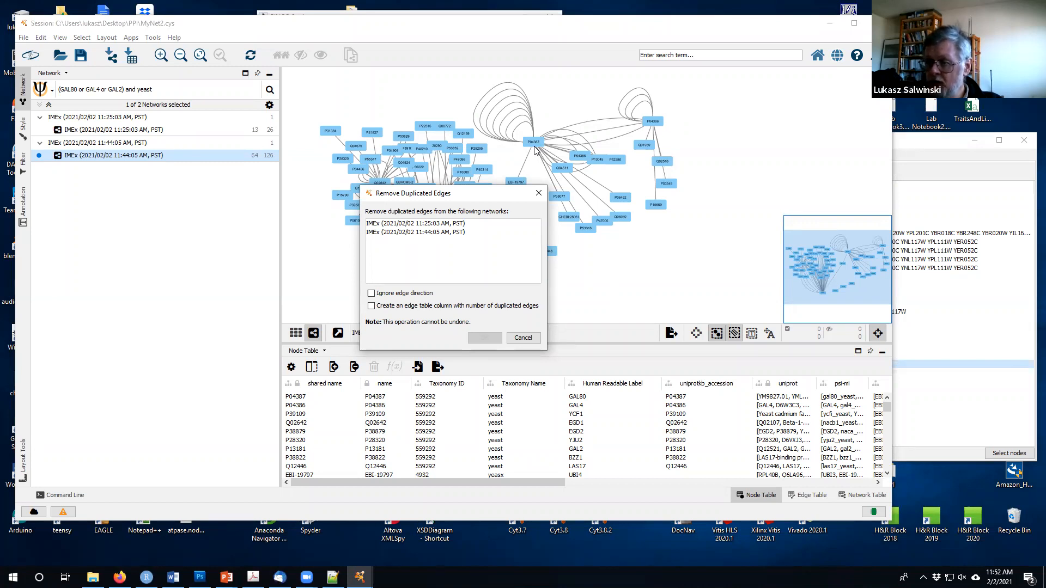
pyautogui.click(373, 294)
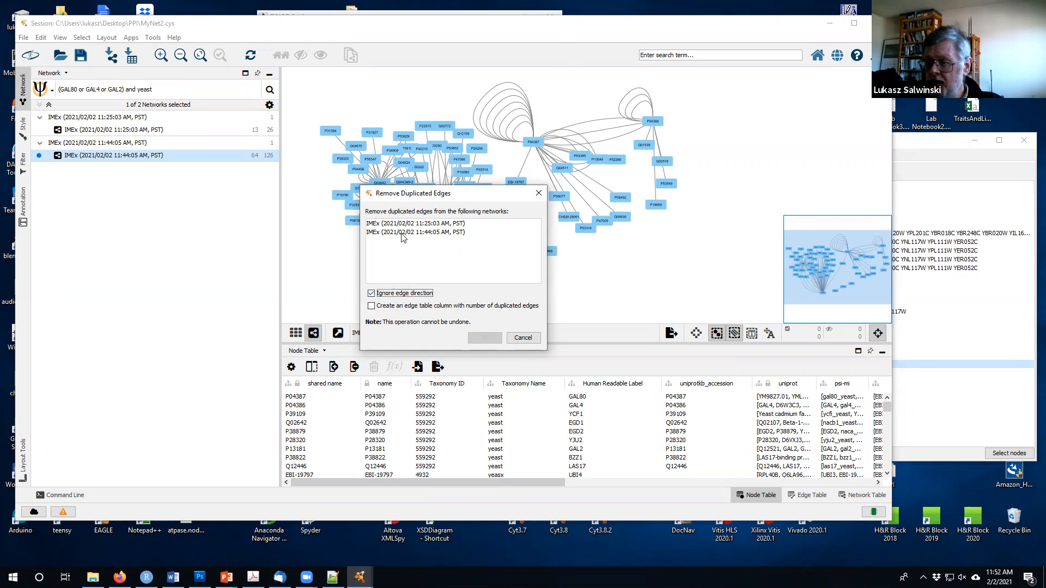
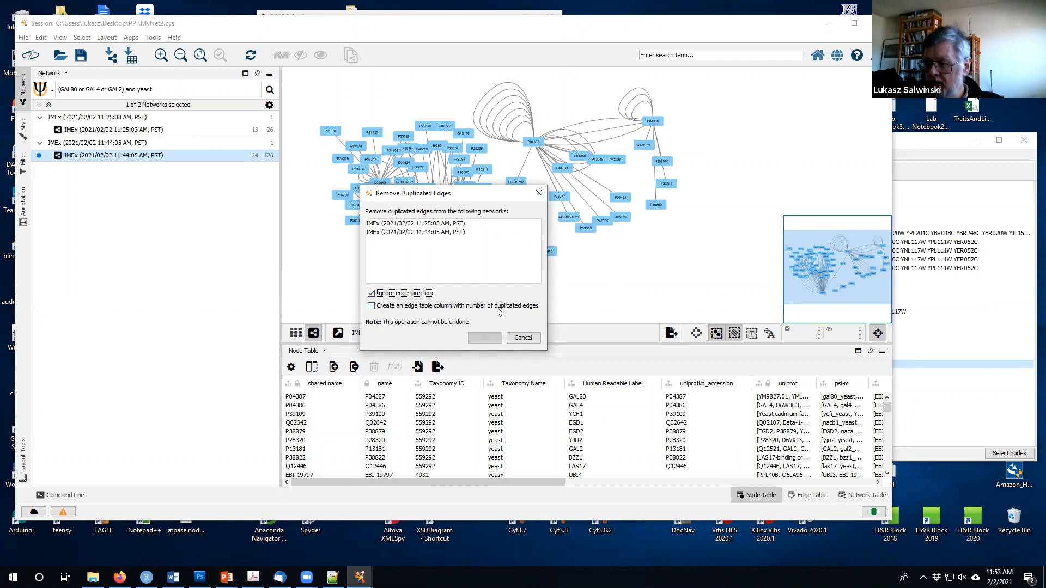
pyautogui.click(371, 307)
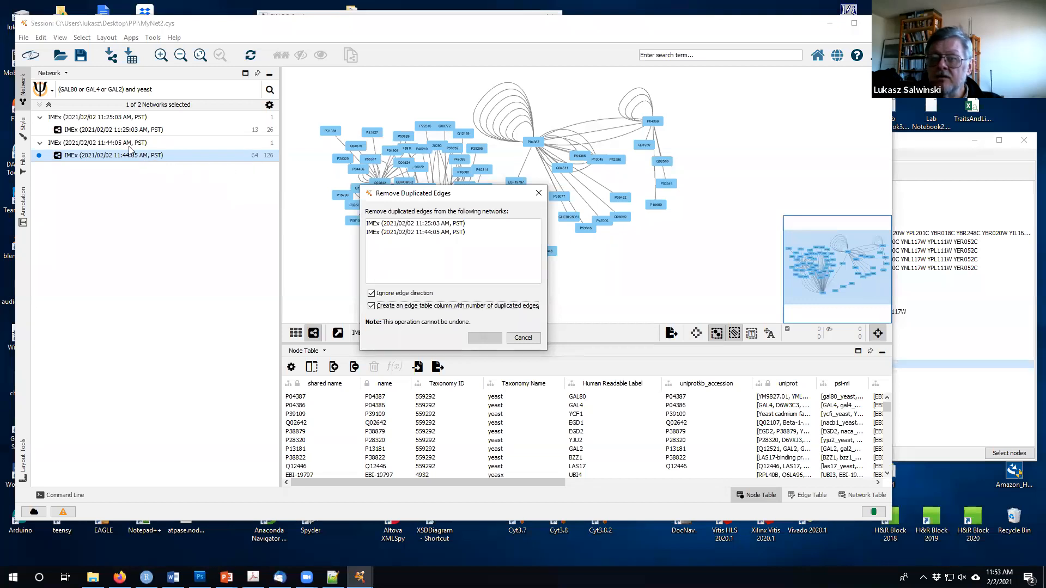
pyautogui.click(430, 234)
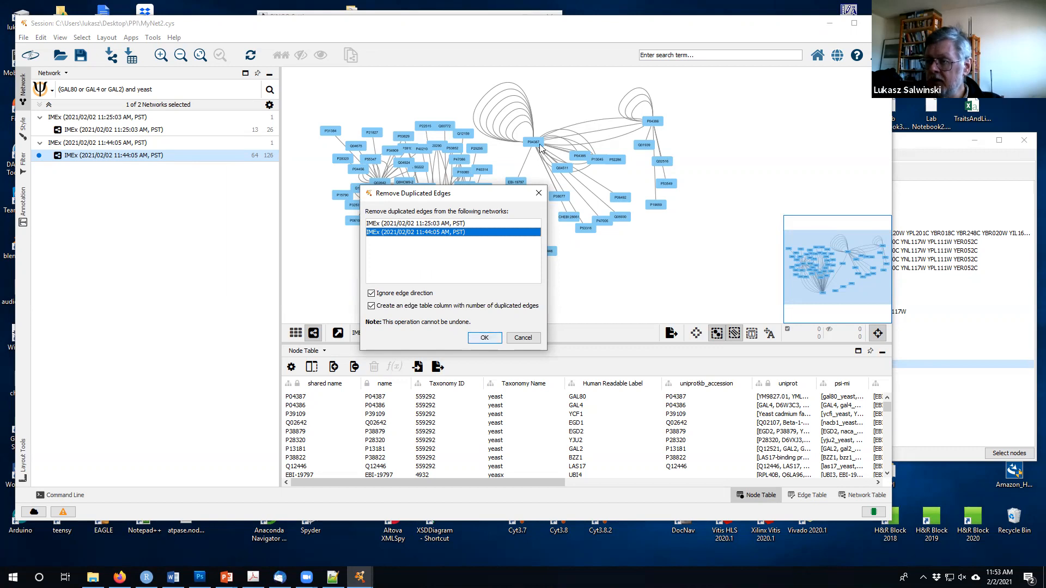
pyautogui.click(484, 337)
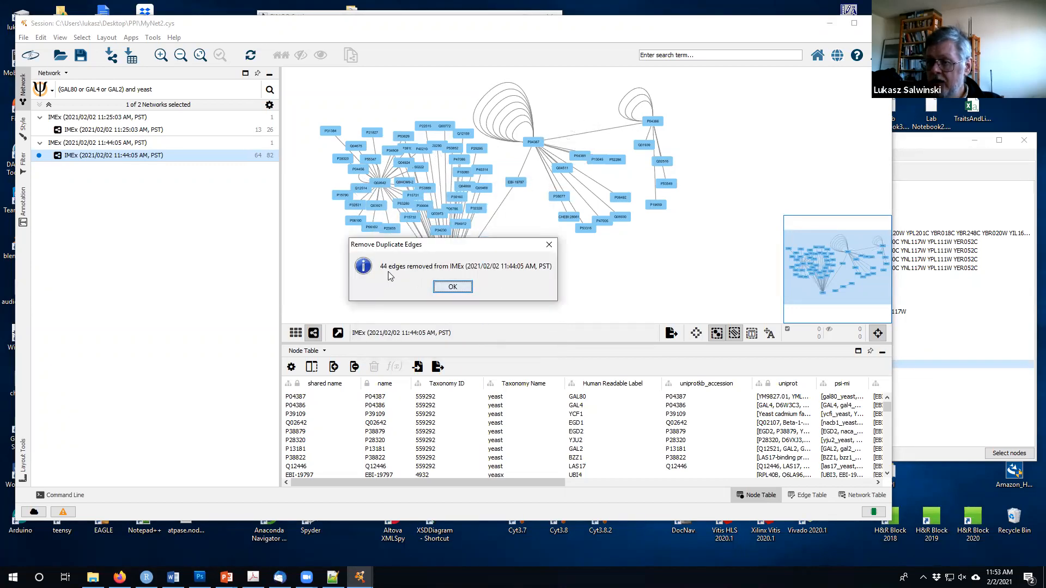
pyautogui.click(451, 287)
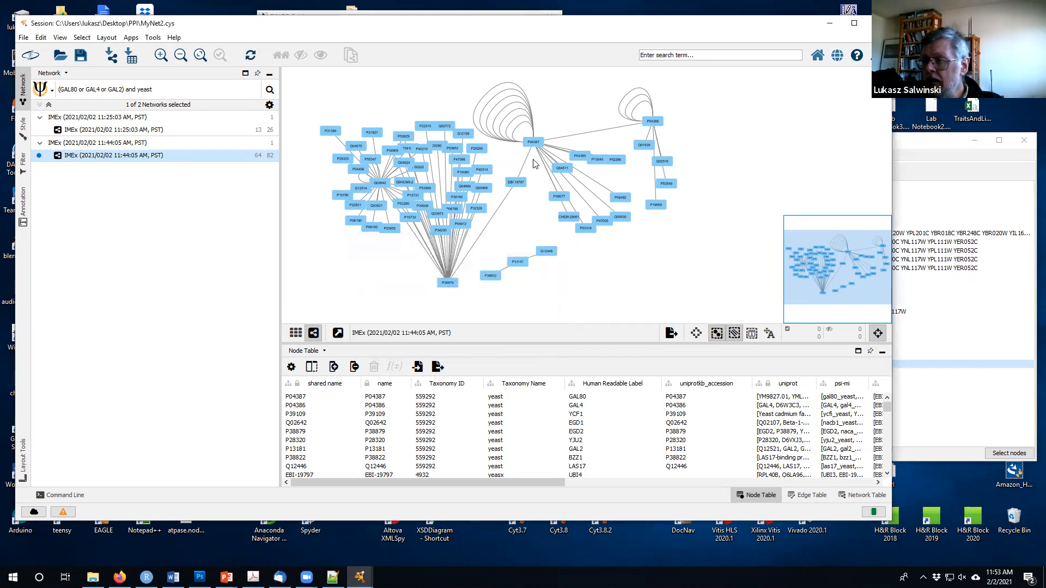
# Nudge the GAL80 hub (P04387) slightly upward to show its self-loops, and dismiss the self-loop removal dialog without applying it.
pyautogui.moveTo(536, 142); pyautogui.dragTo(534, 137)
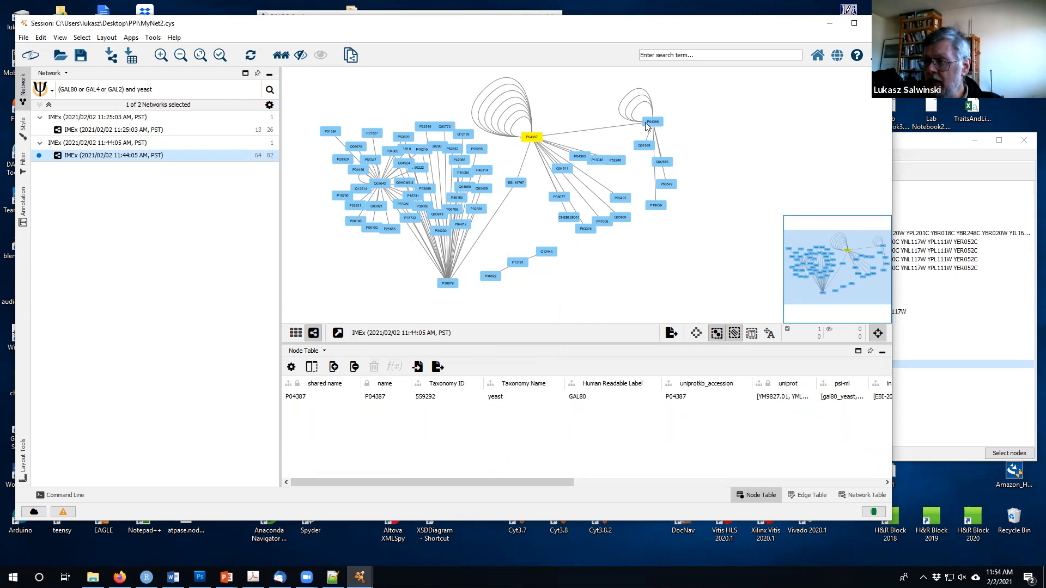
pyautogui.click(512, 139)
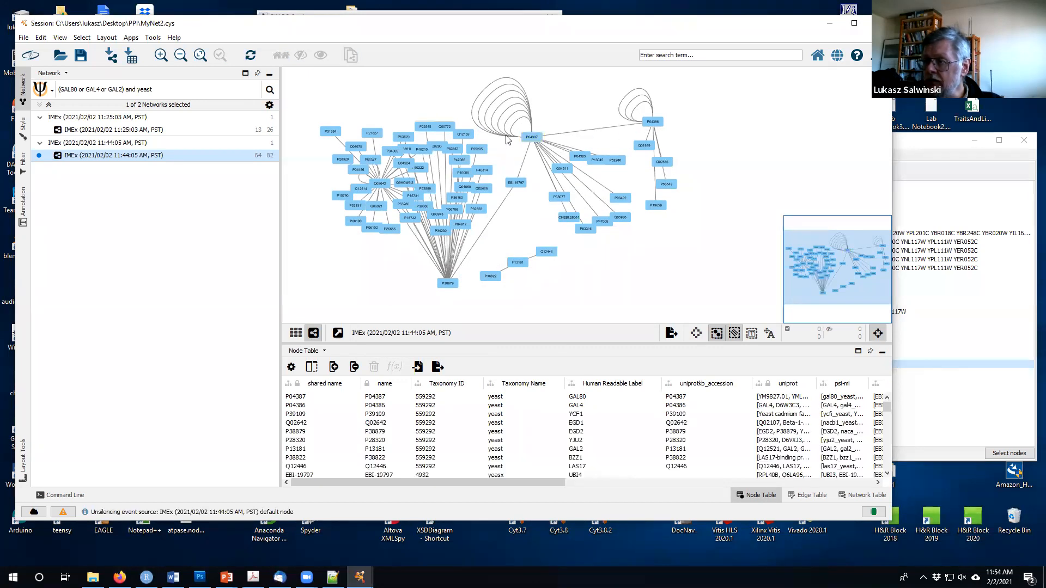
pyautogui.click(43, 39)
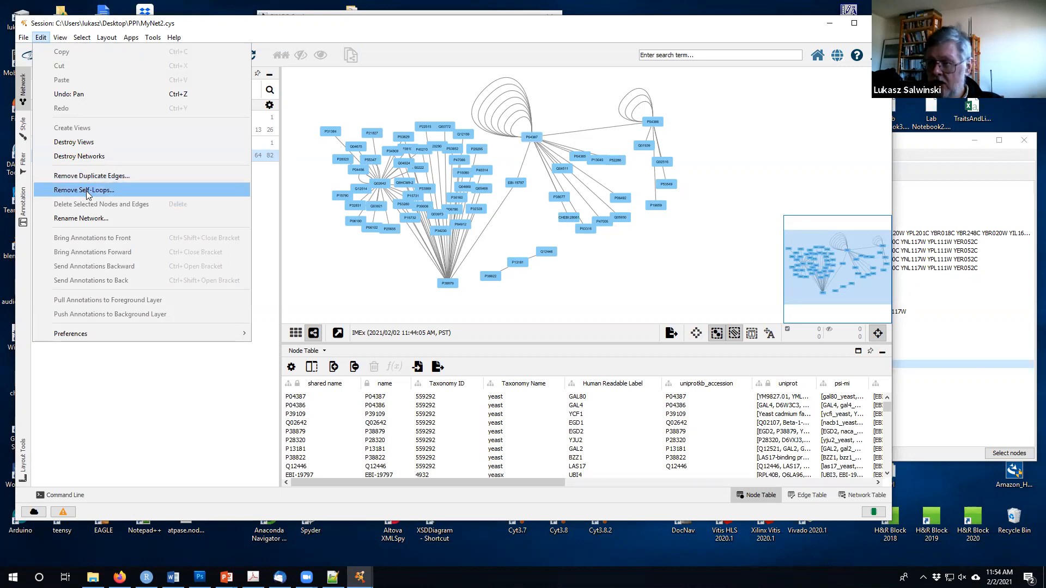
pyautogui.click(87, 192)
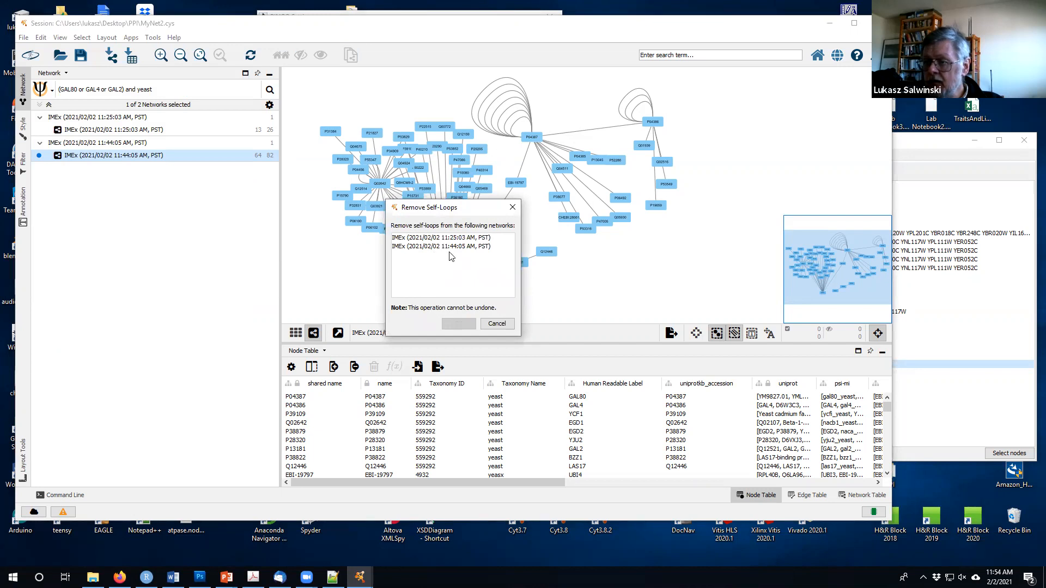
pyautogui.click(493, 326)
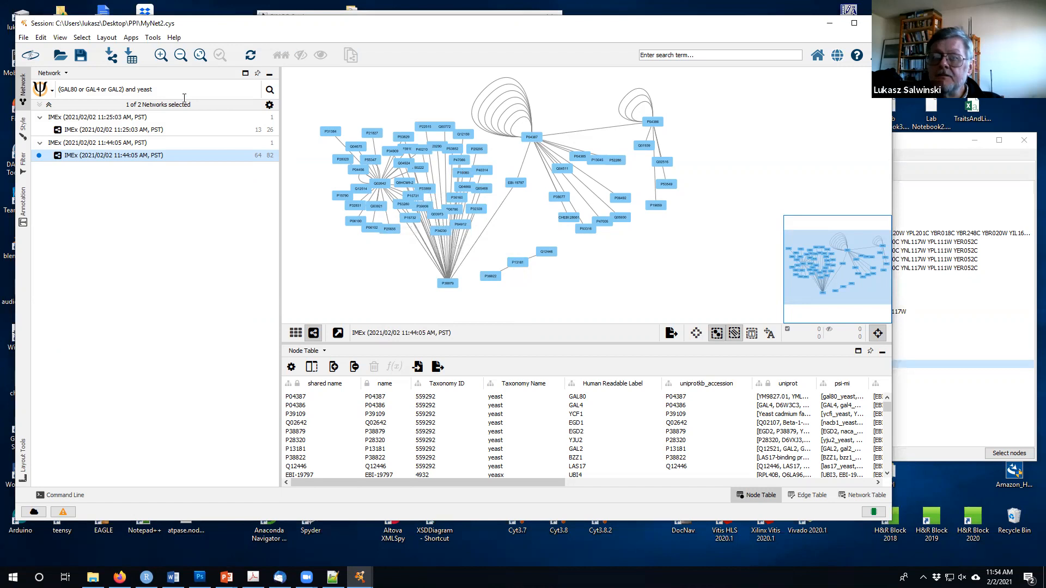
pyautogui.click(40, 37)
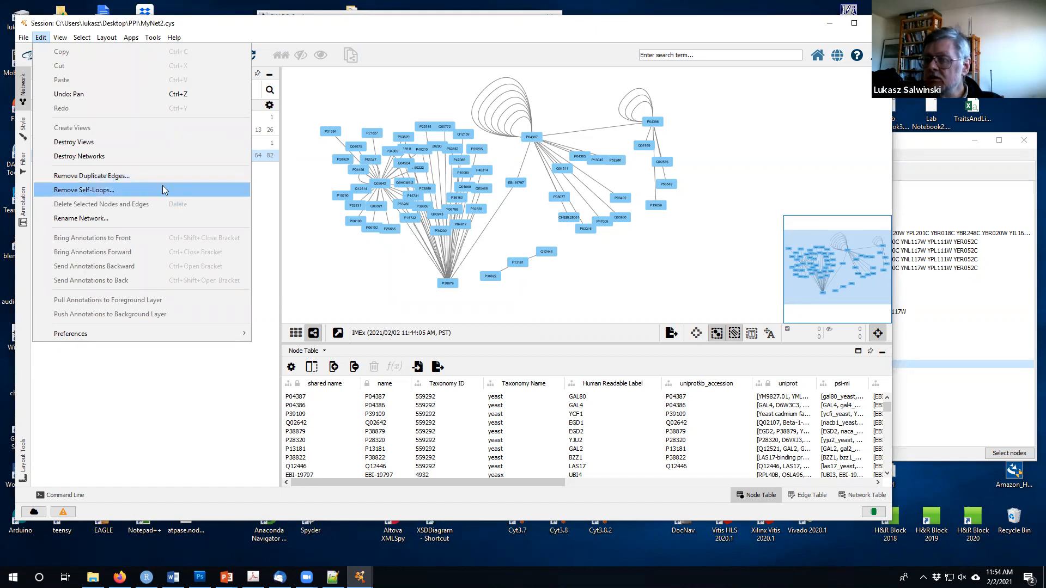
pyautogui.click(533, 139)
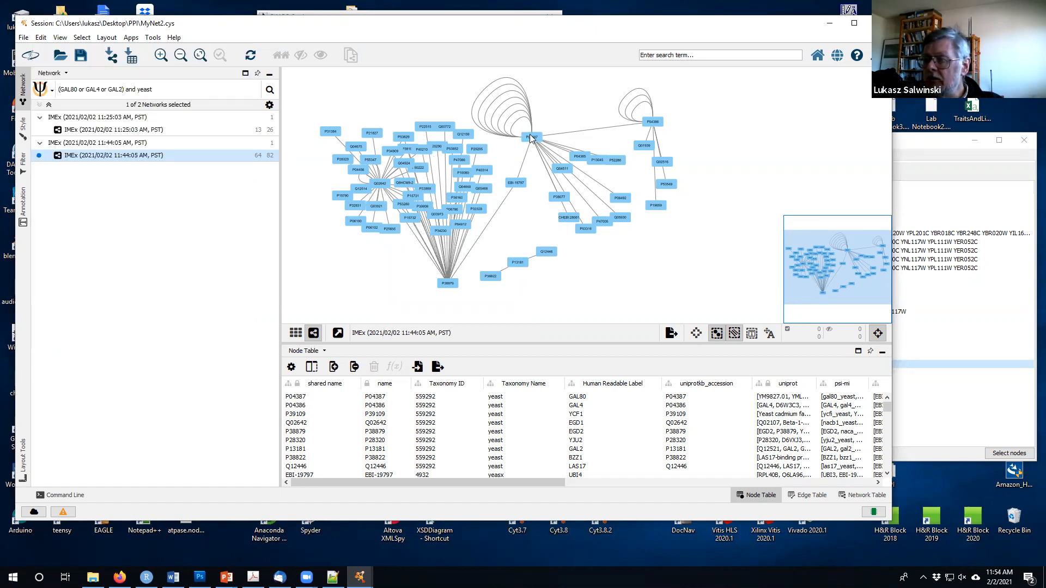
pyautogui.click(535, 138)
pyautogui.moveTo(535, 134); pyautogui.dragTo(533, 132)
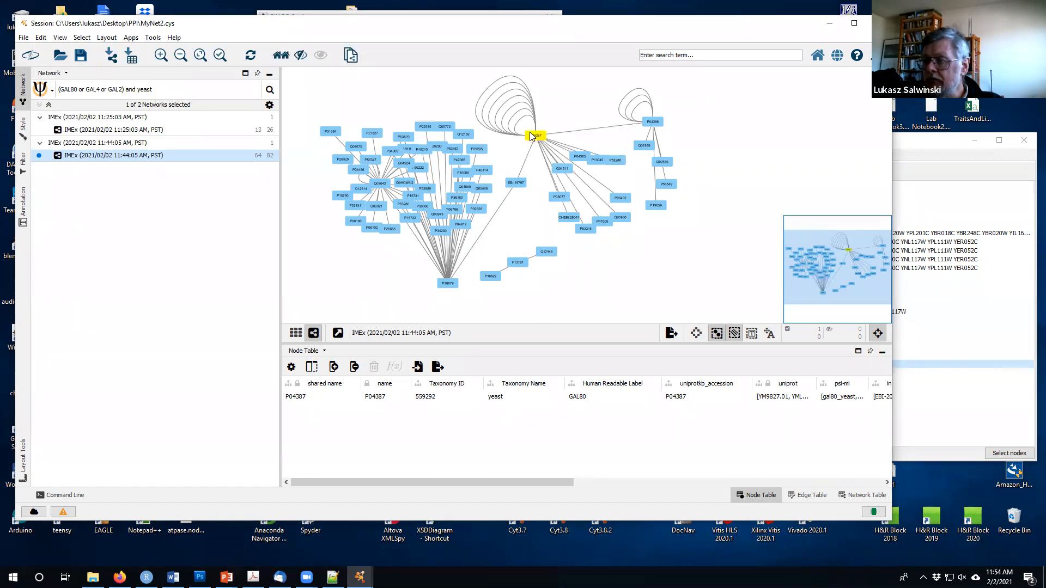
pyautogui.moveTo(534, 135); pyautogui.dragTo(531, 131)
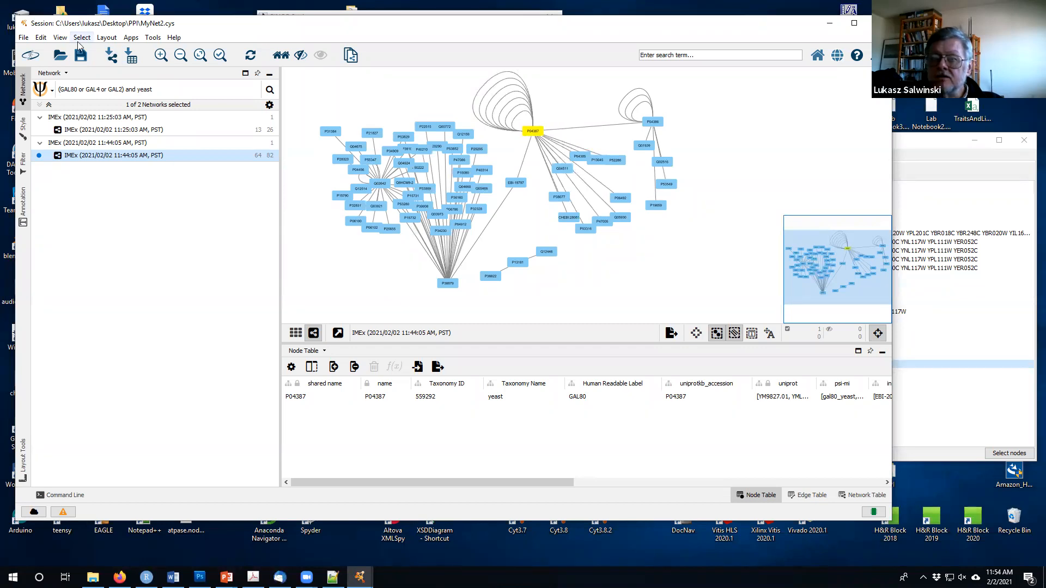
# Remove the self-loops from the 11:44:05 AM IMEx network and move the GAL80 hub (P04387) up towards the GAL4 node.
pyautogui.click(41, 37)
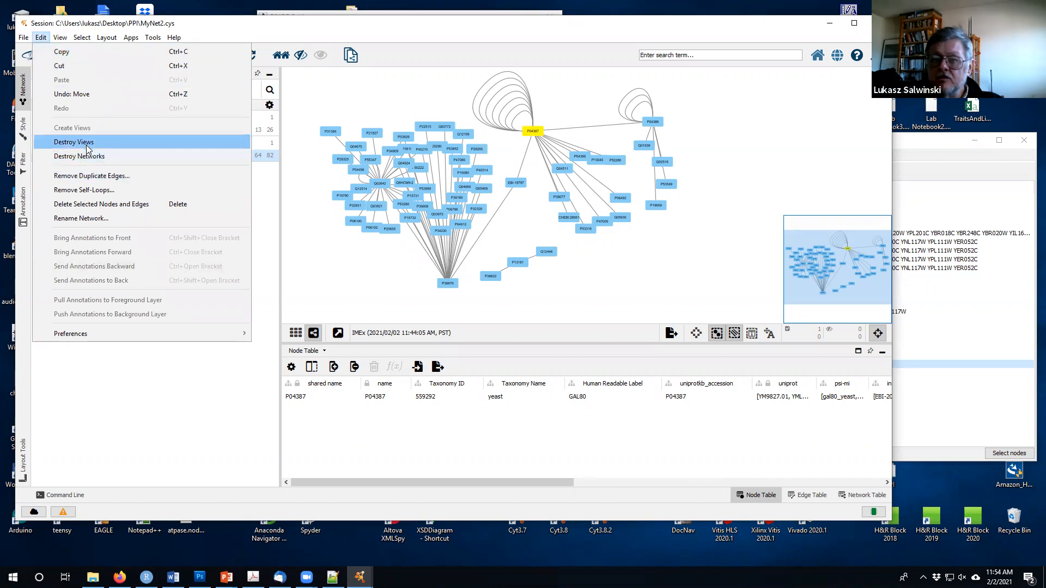
pyautogui.click(98, 195)
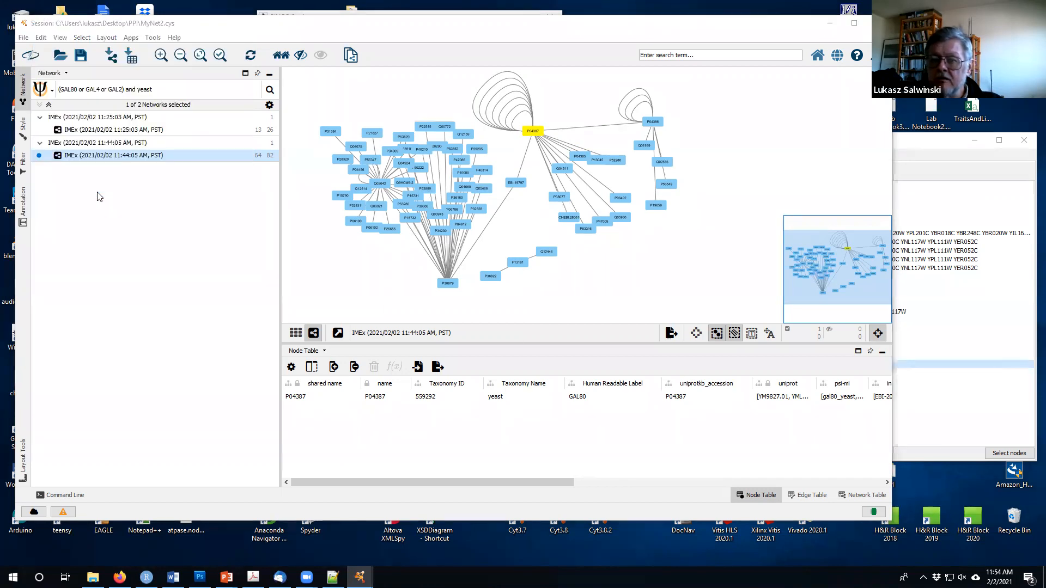
pyautogui.click(467, 248)
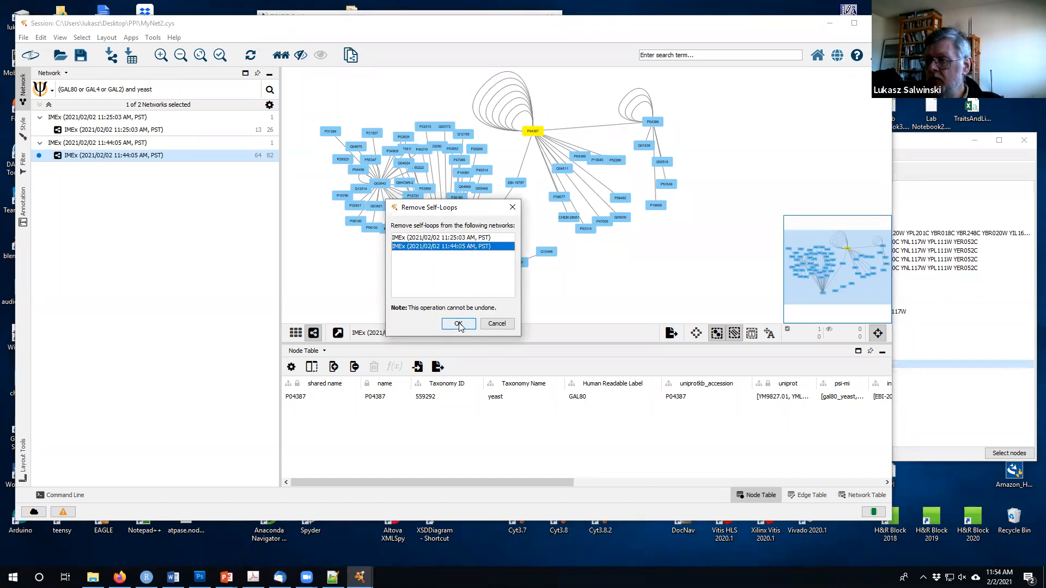
pyautogui.click(459, 324)
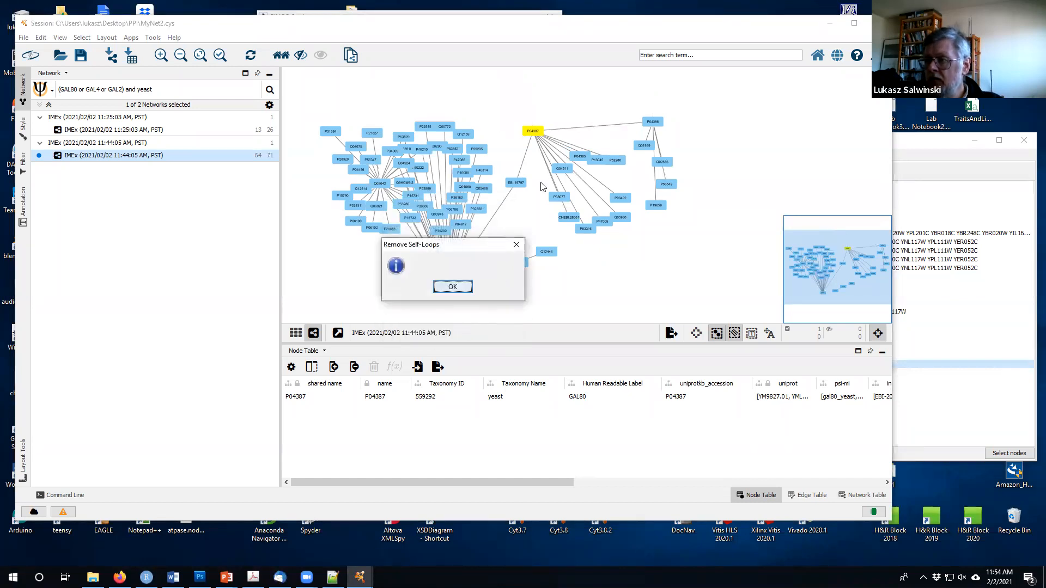
pyautogui.click(452, 285)
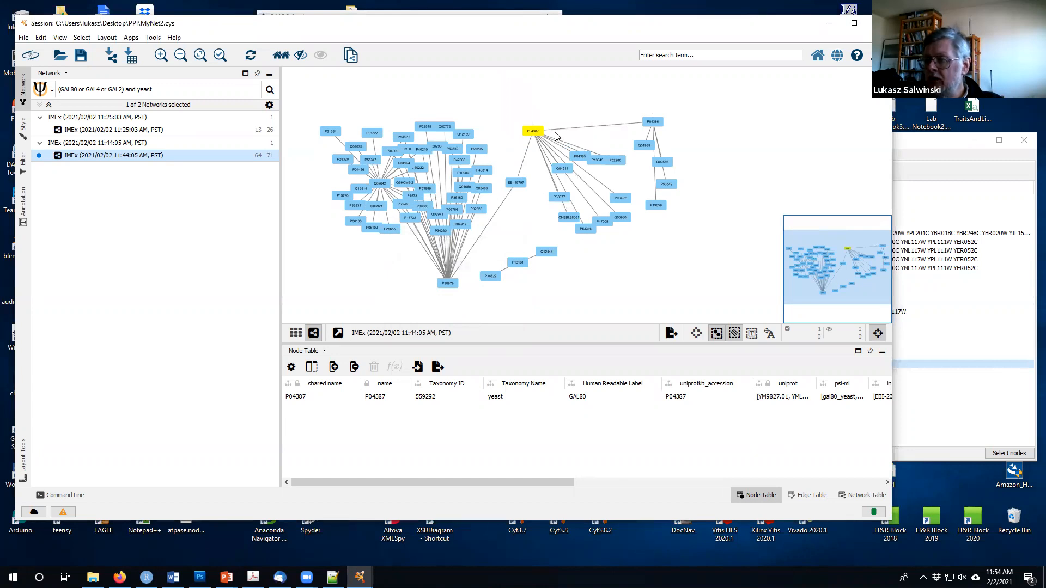
pyautogui.moveTo(539, 136); pyautogui.dragTo(585, 112)
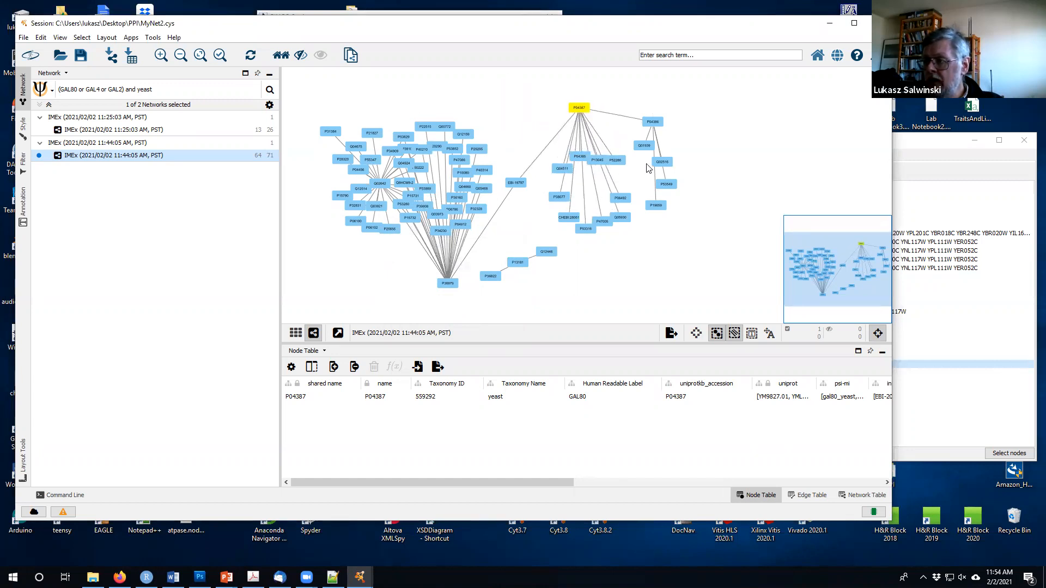
# Apply the yFiles Organic Layout to the cleaned network, dismiss the layout statistics, and clear the node selection.
pyautogui.click(108, 38)
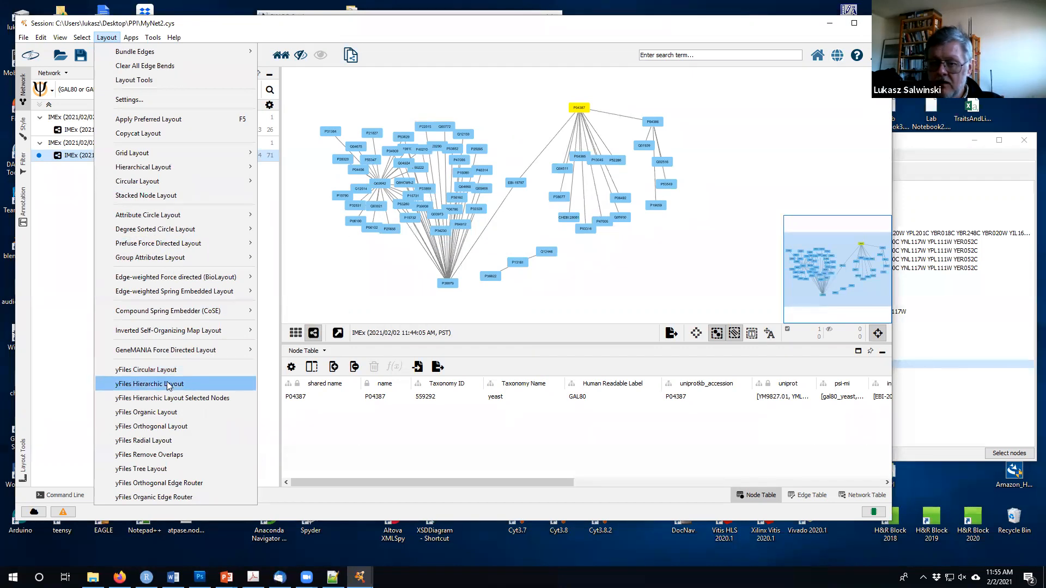
pyautogui.click(168, 413)
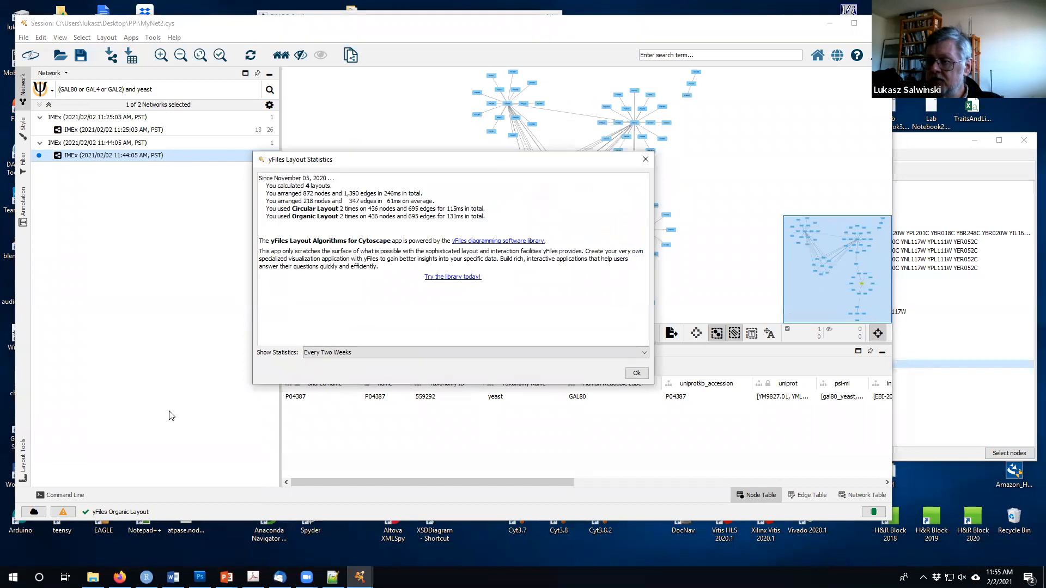
pyautogui.click(636, 373)
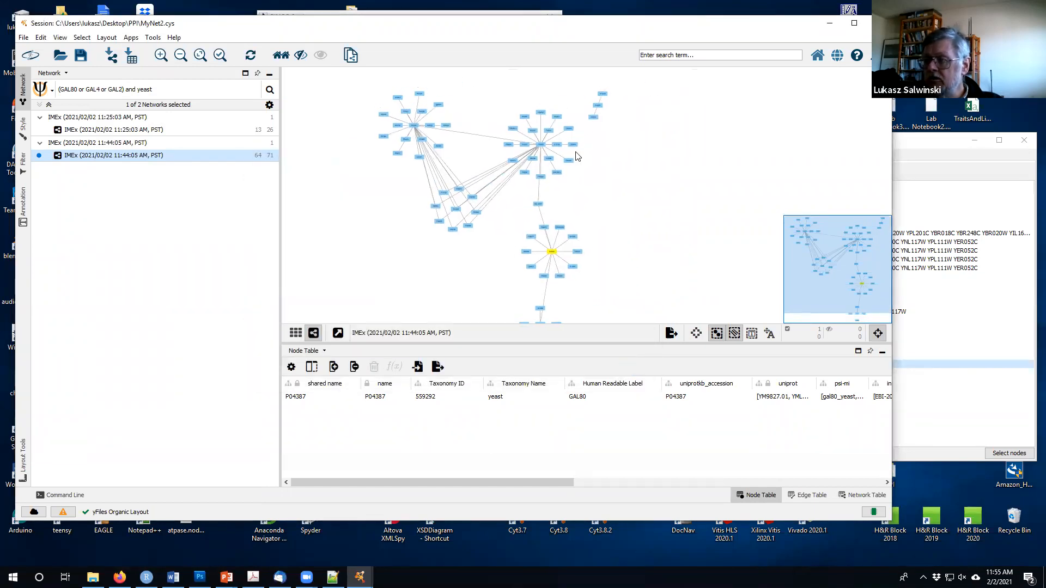
pyautogui.click(610, 239)
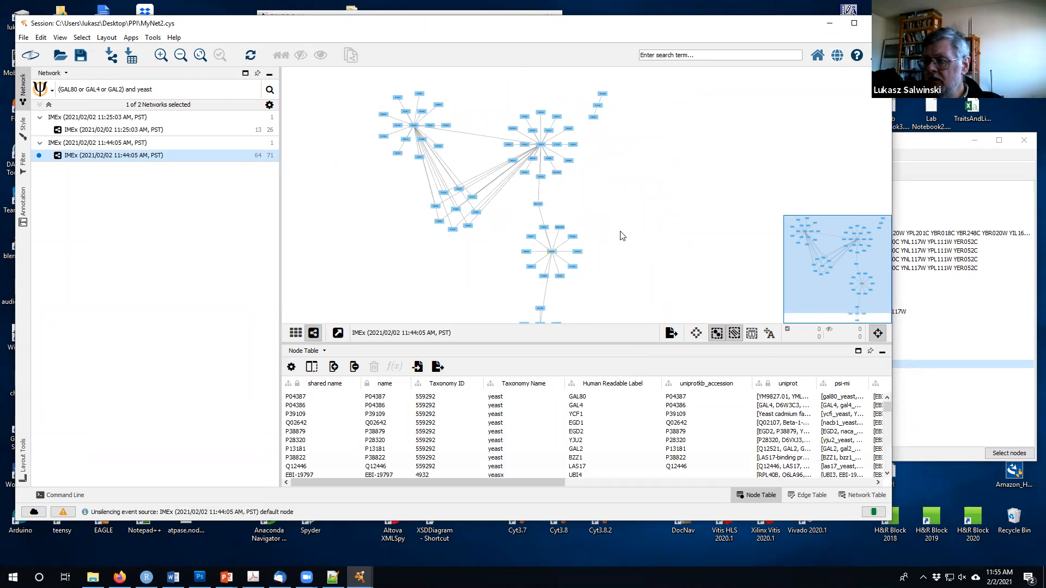
pyautogui.scroll(-5, 621, 234)
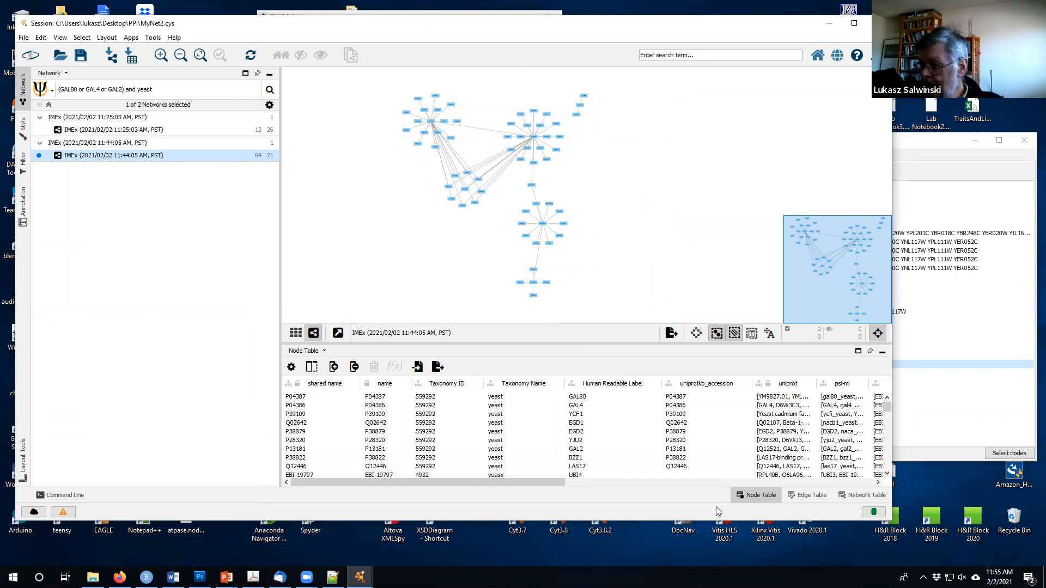
# Examine the interaction type, publication and detection method columns in the edge table of the 11:44:05 AM IMEx network.
pyautogui.click(810, 496)
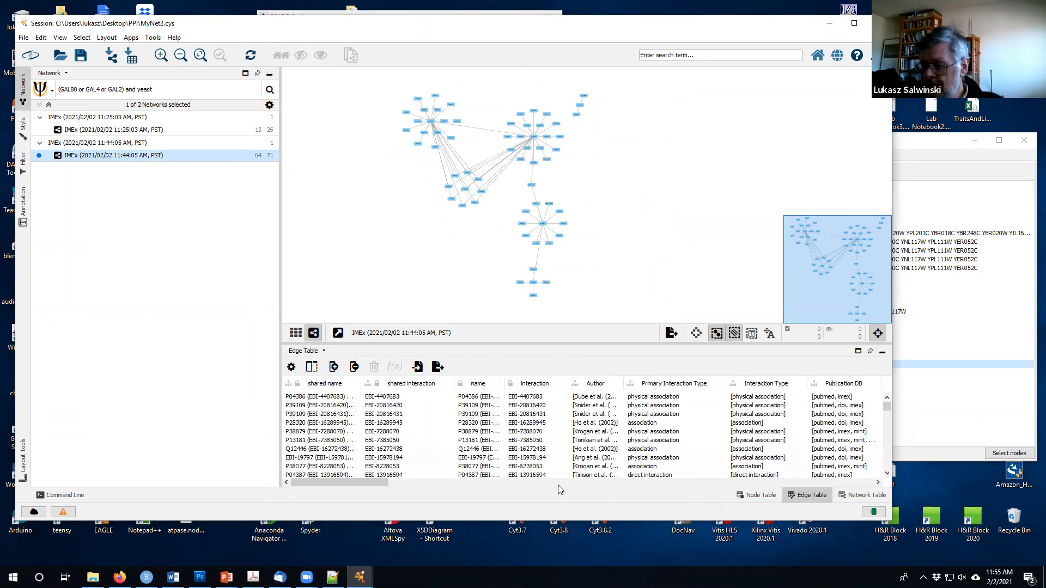
pyautogui.moveTo(369, 481); pyautogui.dragTo(428, 486)
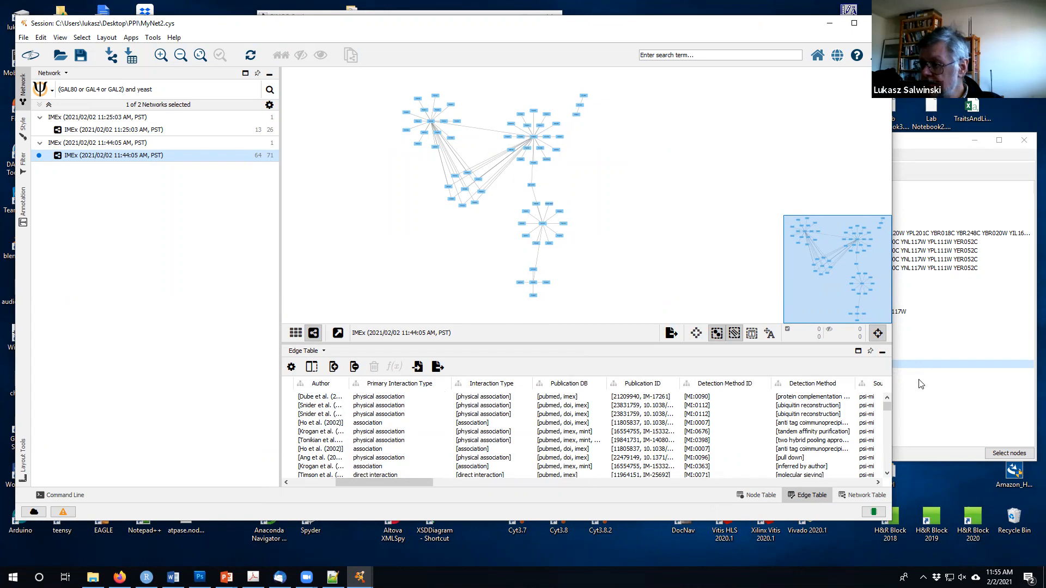
pyautogui.moveTo(886, 407); pyautogui.dragTo(874, 389)
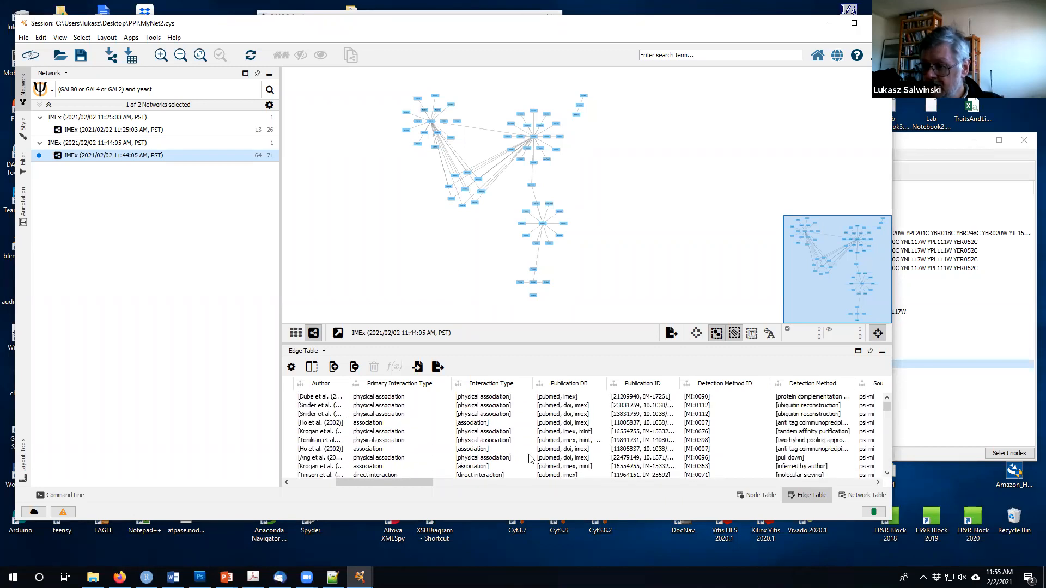
pyautogui.moveTo(415, 483)
pyautogui.mouseDown()
pyautogui.moveTo(363, 479)
pyautogui.moveTo(395, 485)
pyautogui.mouseUp()
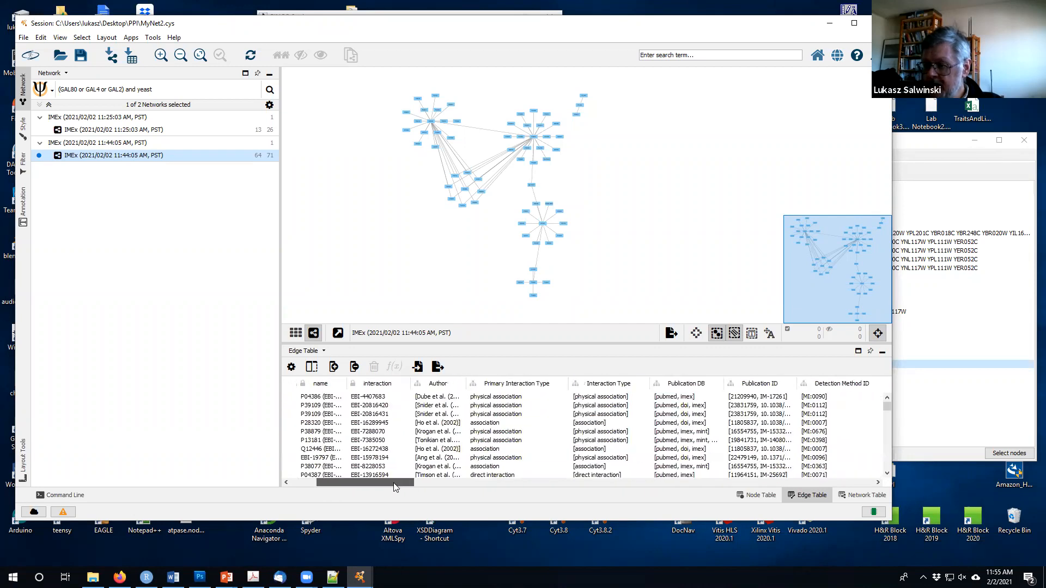
# Show the 11:25:03 AM IMEx network and spread nodes P04386 and P04387 apart to expose the edges between them.
pyautogui.click(105, 135)
pyautogui.click(481, 300)
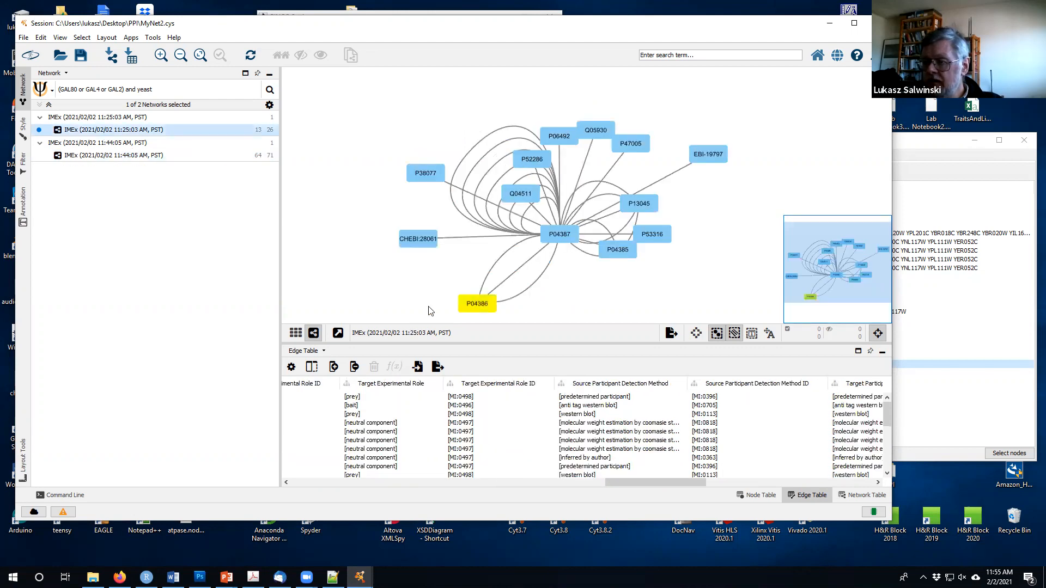
pyautogui.moveTo(430, 310); pyautogui.dragTo(418, 306)
pyautogui.moveTo(558, 237); pyautogui.dragTo(564, 267)
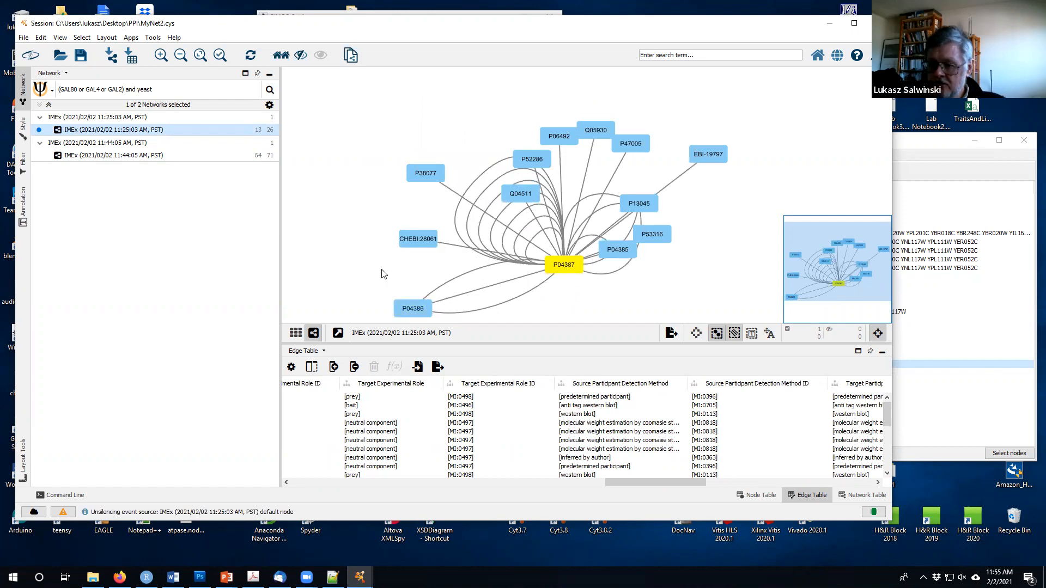
# Select the edges between P04386 and P04387 and examine their interaction types, publications and detection methods in the edge table.
pyautogui.moveTo(363, 263); pyautogui.dragTo(579, 311)
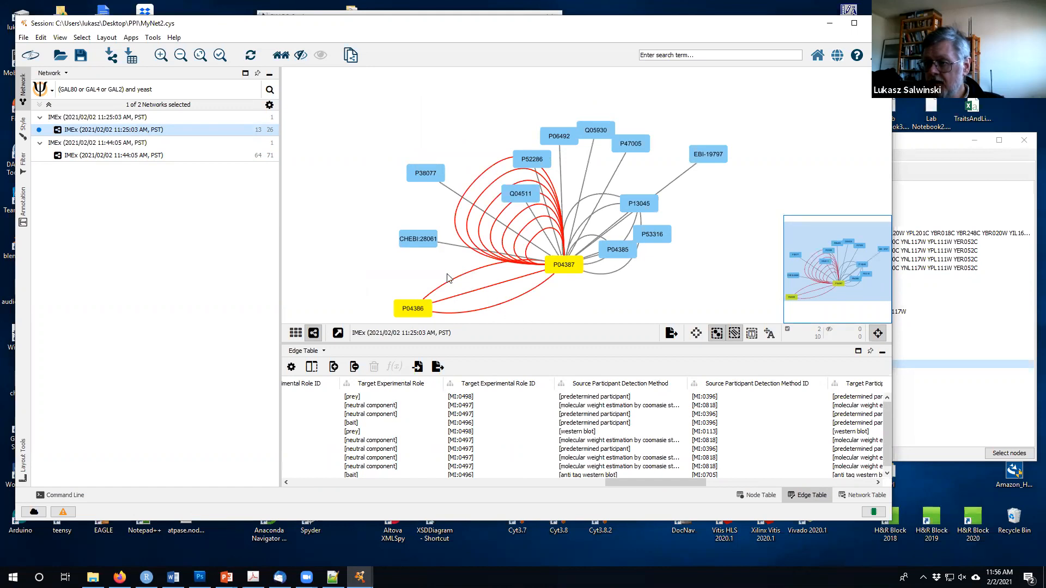
pyautogui.click(374, 278)
pyautogui.click(413, 308)
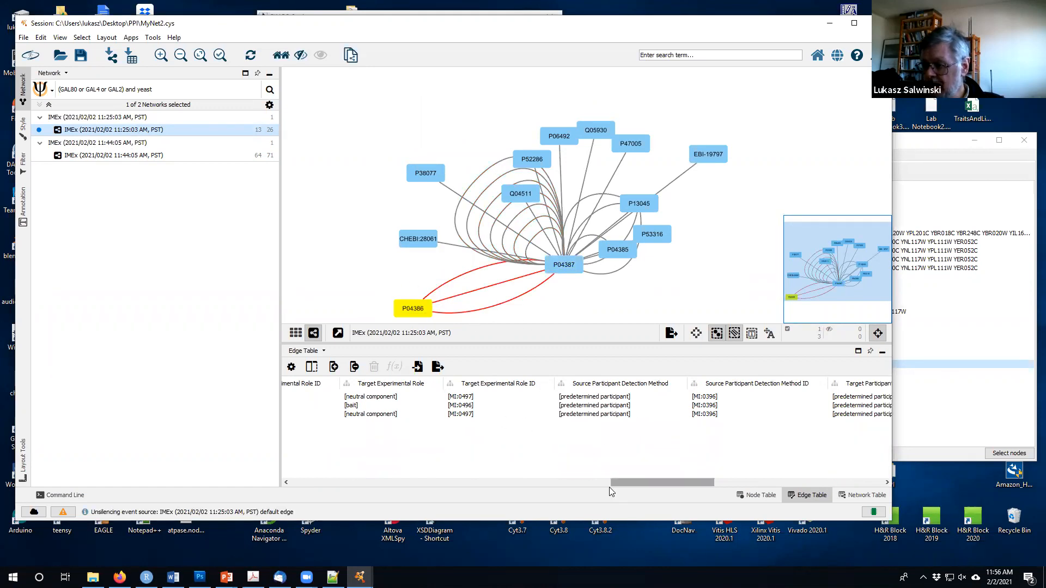
pyautogui.moveTo(651, 483)
pyautogui.mouseDown()
pyautogui.moveTo(769, 488)
pyautogui.moveTo(530, 468)
pyautogui.moveTo(473, 480)
pyautogui.moveTo(381, 469)
pyautogui.mouseUp()
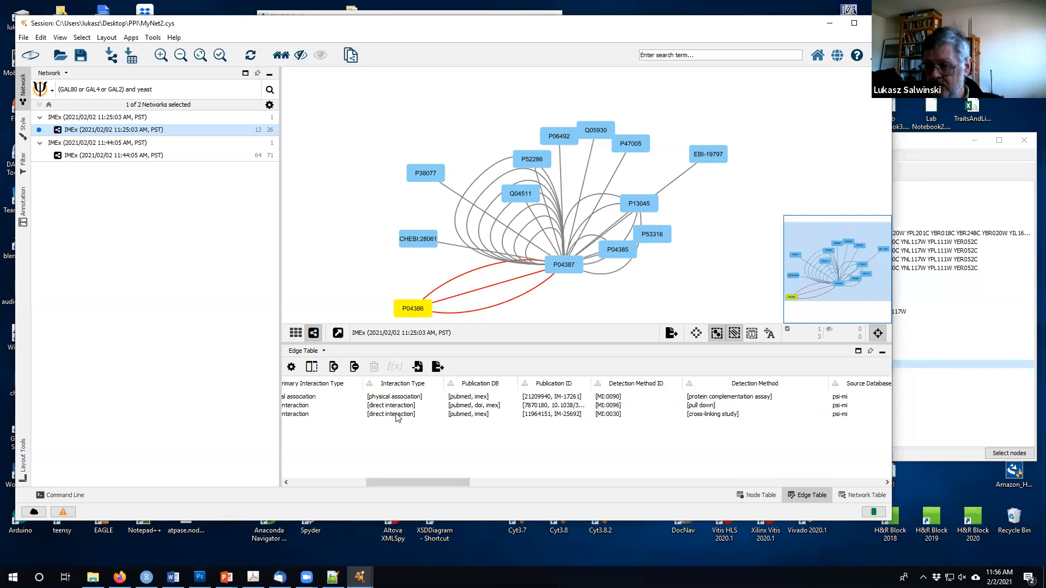
# In the 11:44:05 AM network, select the edge joining the two upper hubs and check its duplicated-edge count in the edge table.
pyautogui.click(141, 156)
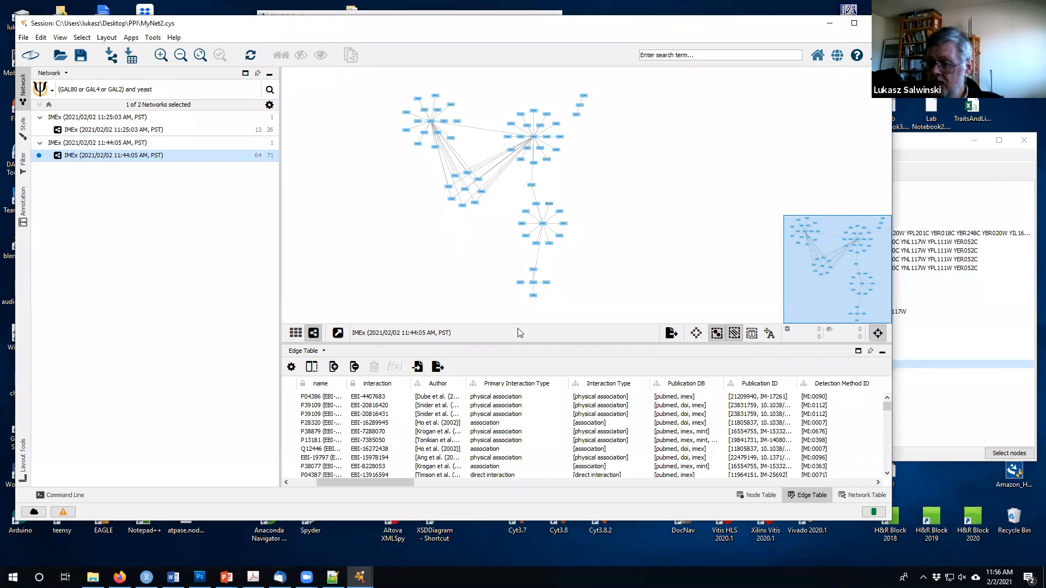
pyautogui.click(488, 131)
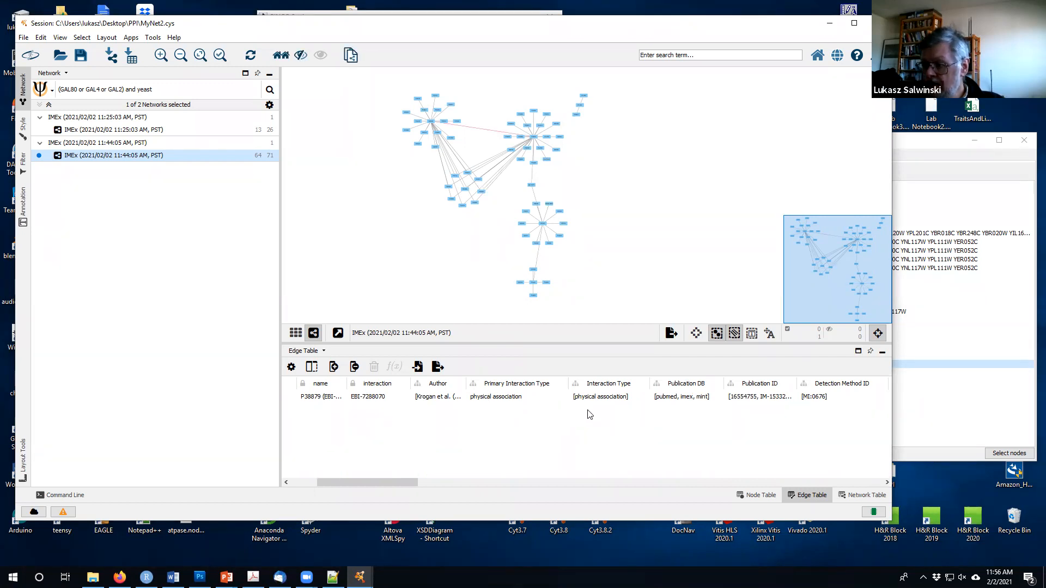
pyautogui.moveTo(401, 483); pyautogui.dragTo(885, 488)
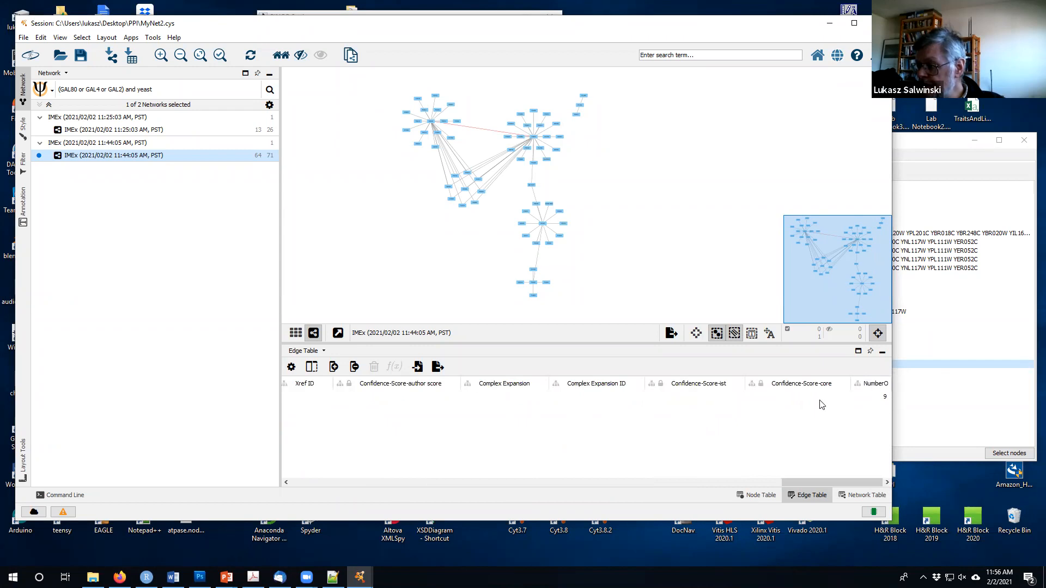
pyautogui.moveTo(850, 380); pyautogui.dragTo(831, 381)
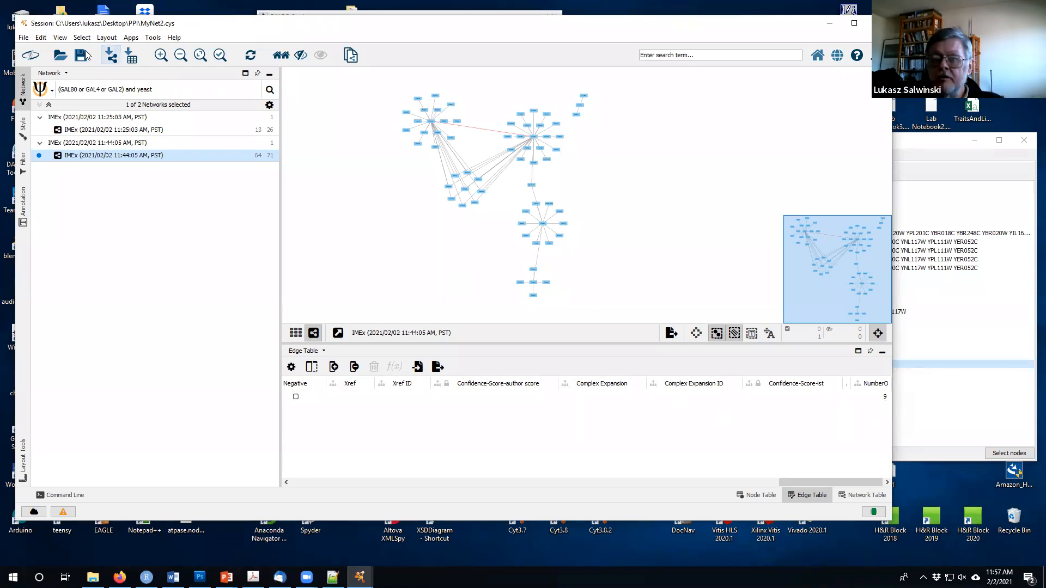
pyautogui.click(36, 38)
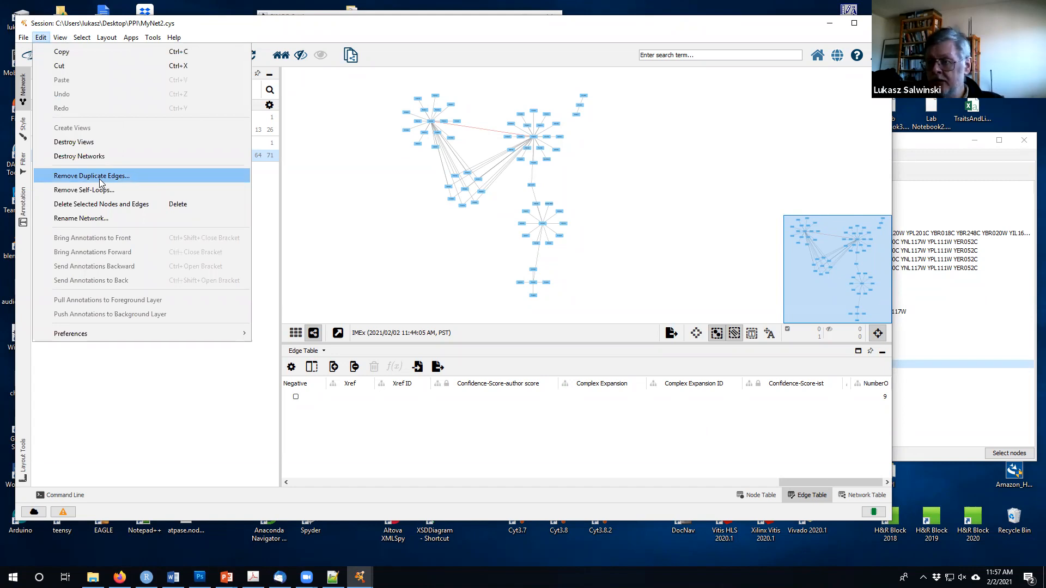
pyautogui.click(385, 203)
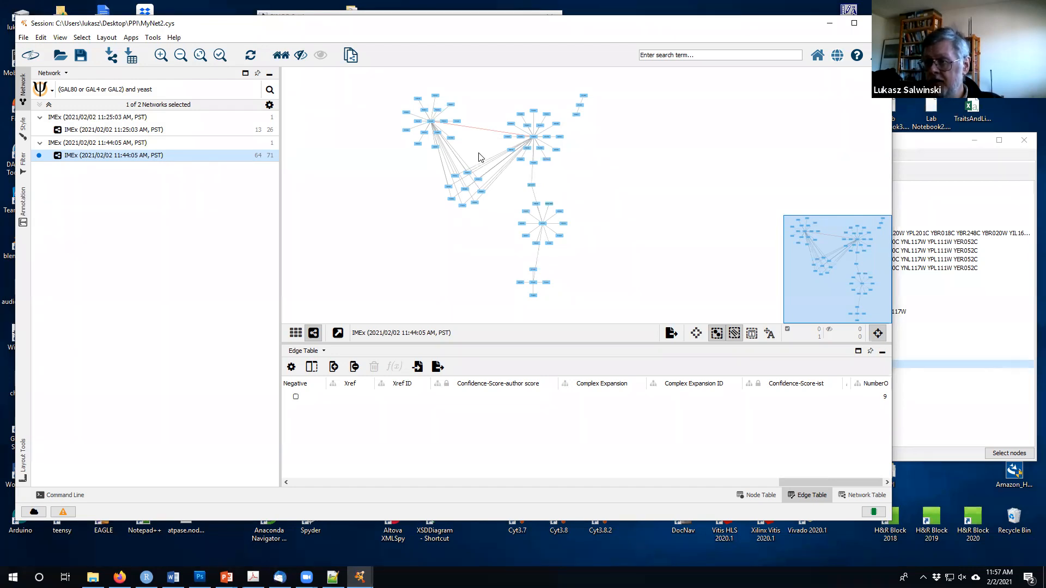
pyautogui.click(41, 39)
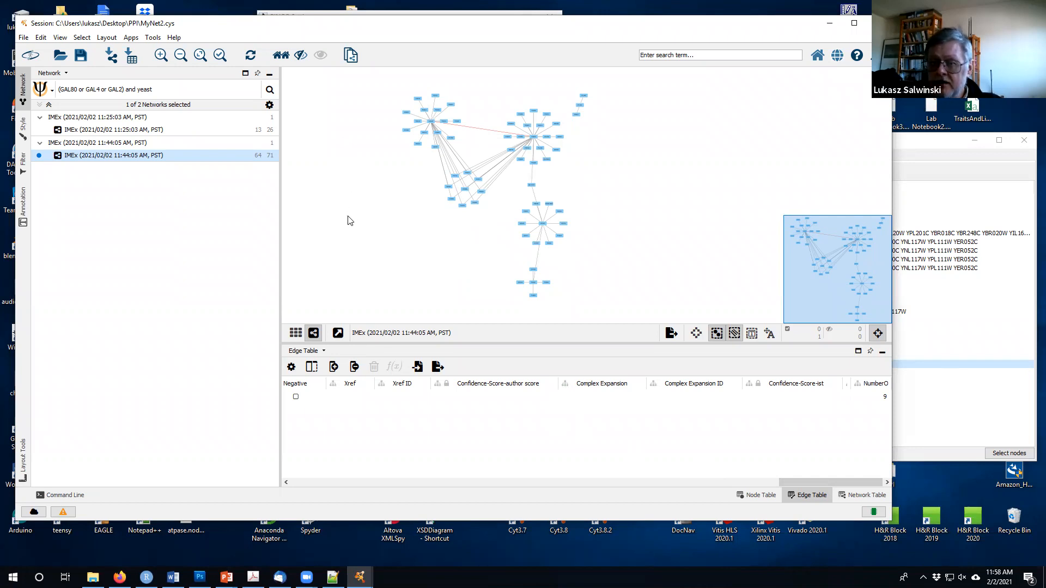
pyautogui.moveTo(148, 24)
pyautogui.mouseDown()
pyautogui.moveTo(173, 26)
pyautogui.moveTo(160, 26)
pyautogui.mouseUp()
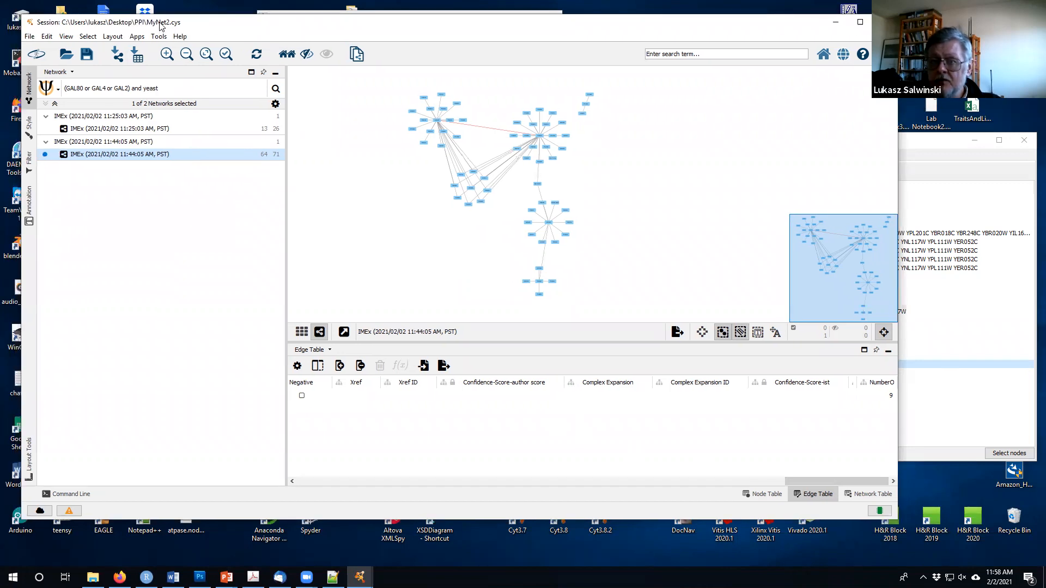
# Open the saved session MyNet2.cys from the PPI folder, discarding the current session.
pyautogui.click(30, 37)
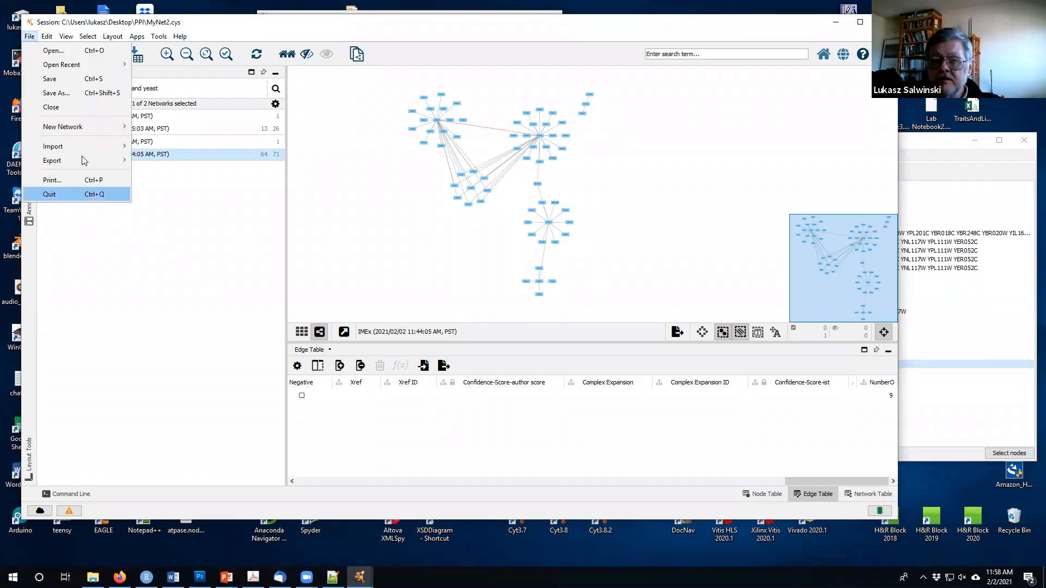
pyautogui.moveTo(82, 66)
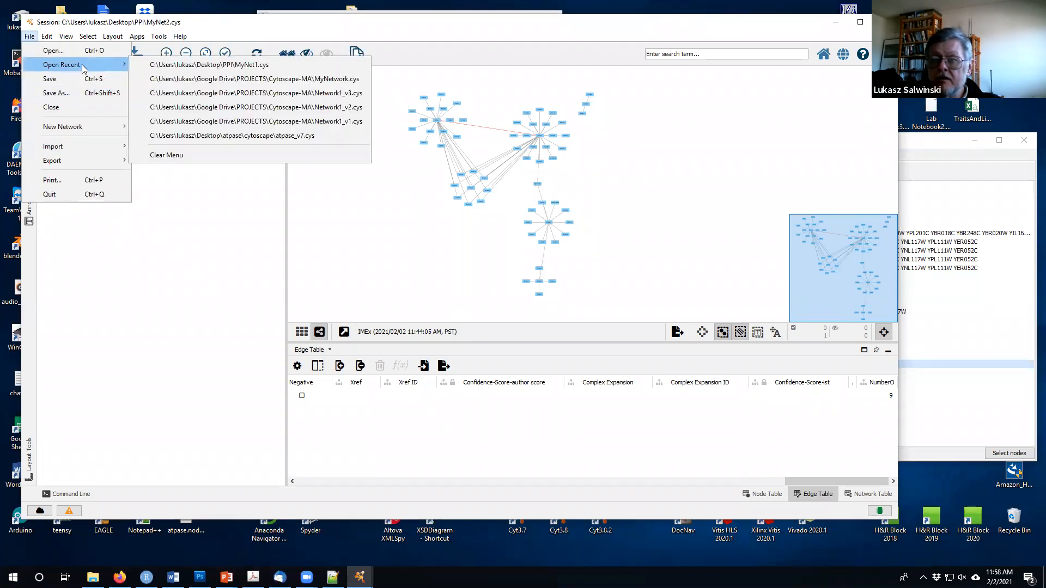
pyautogui.click(189, 65)
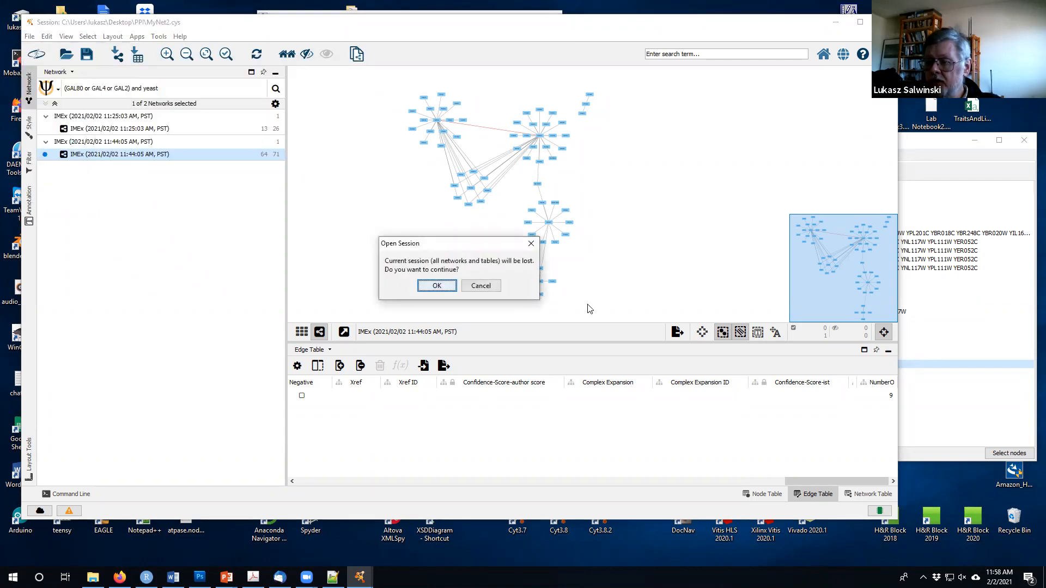
pyautogui.click(437, 287)
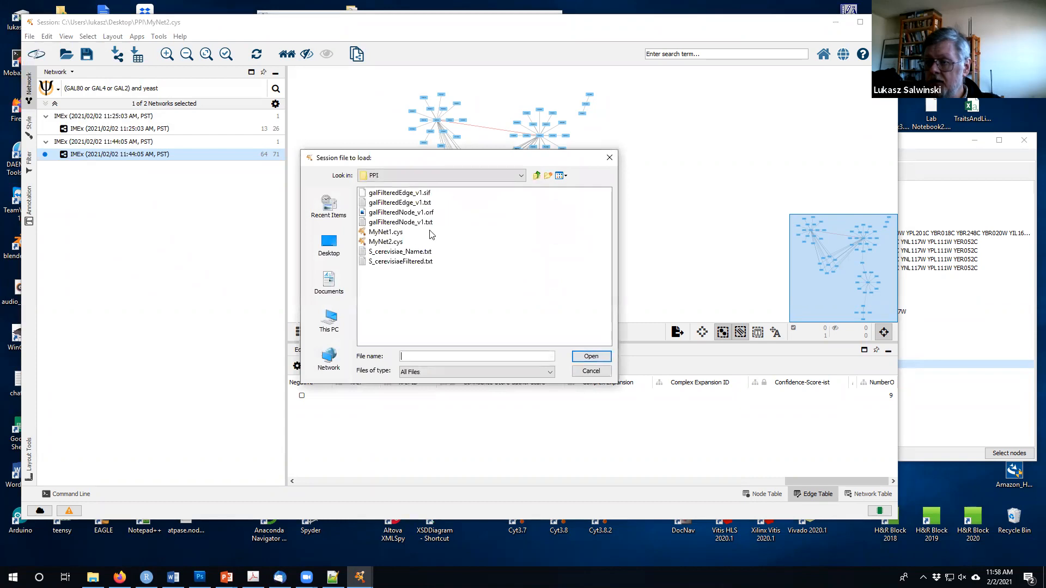
pyautogui.click(392, 243)
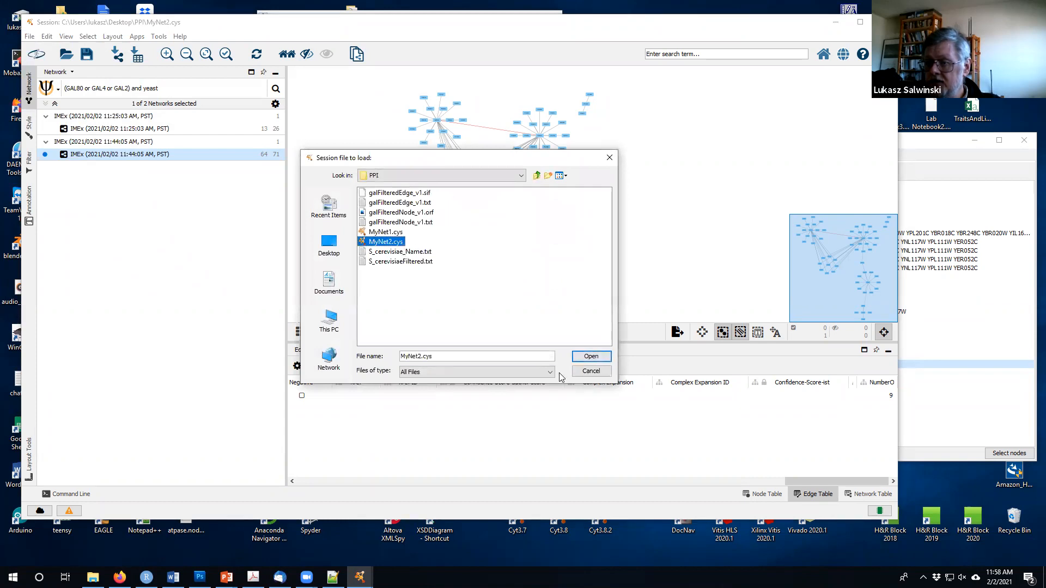
pyautogui.click(591, 356)
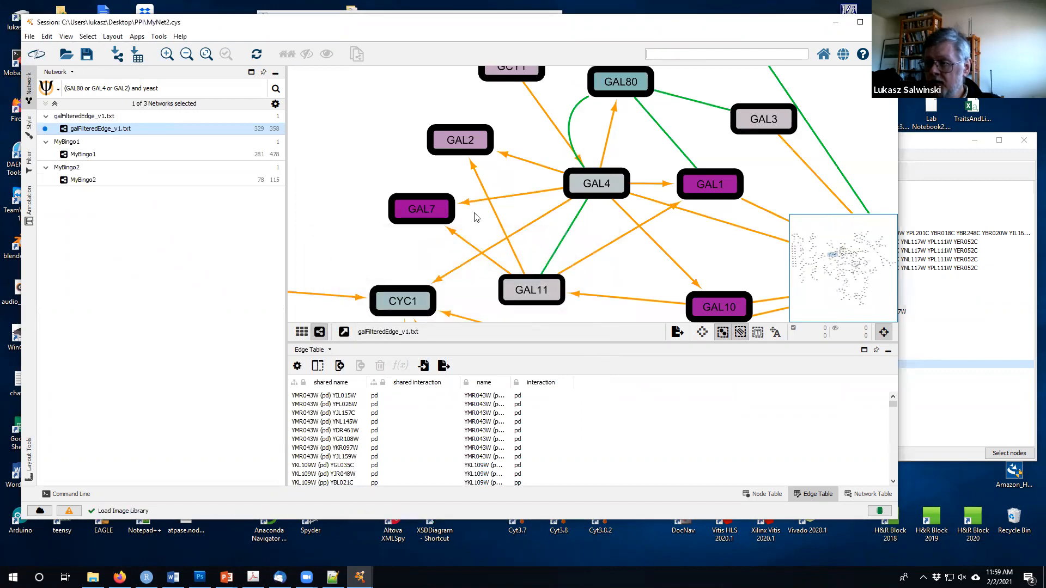
# Examine the neighbourhood of GAL4 in the galFilteredEdge_v1.txt network alongside the expression data in its node table.
pyautogui.scroll(-3, 476, 216)
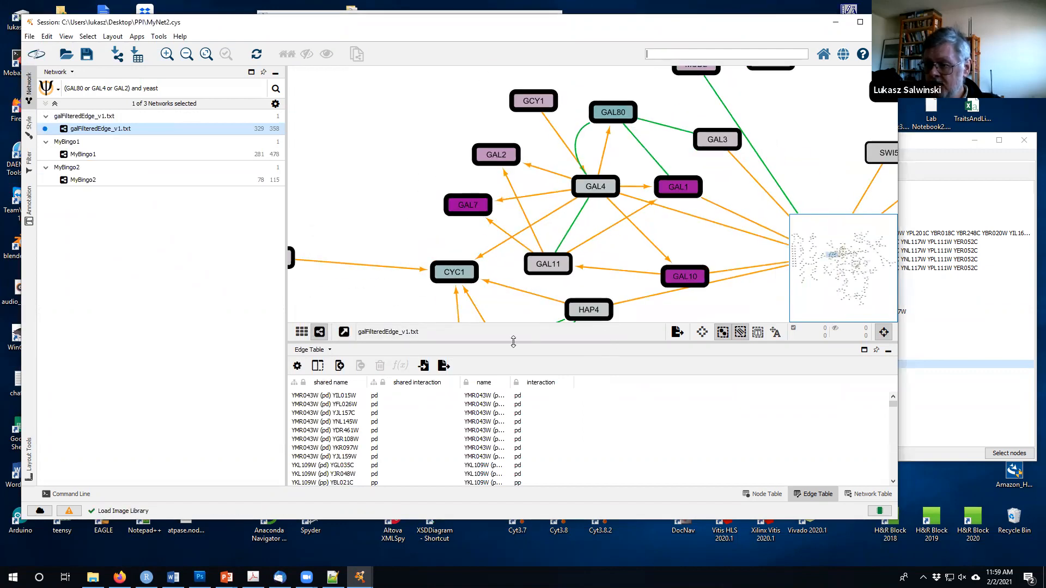
pyautogui.scroll(-2, 434, 195)
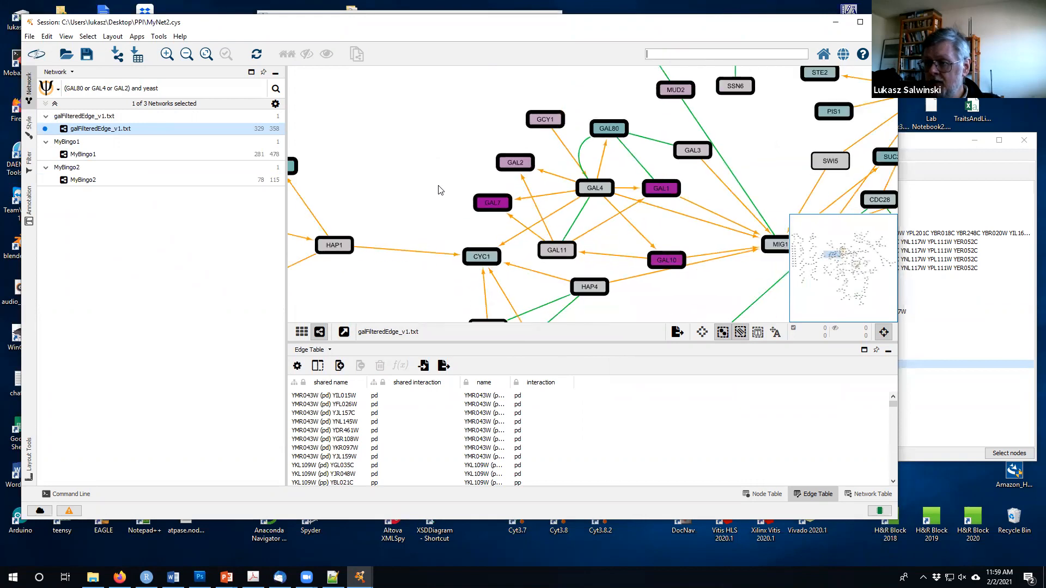
pyautogui.click(761, 498)
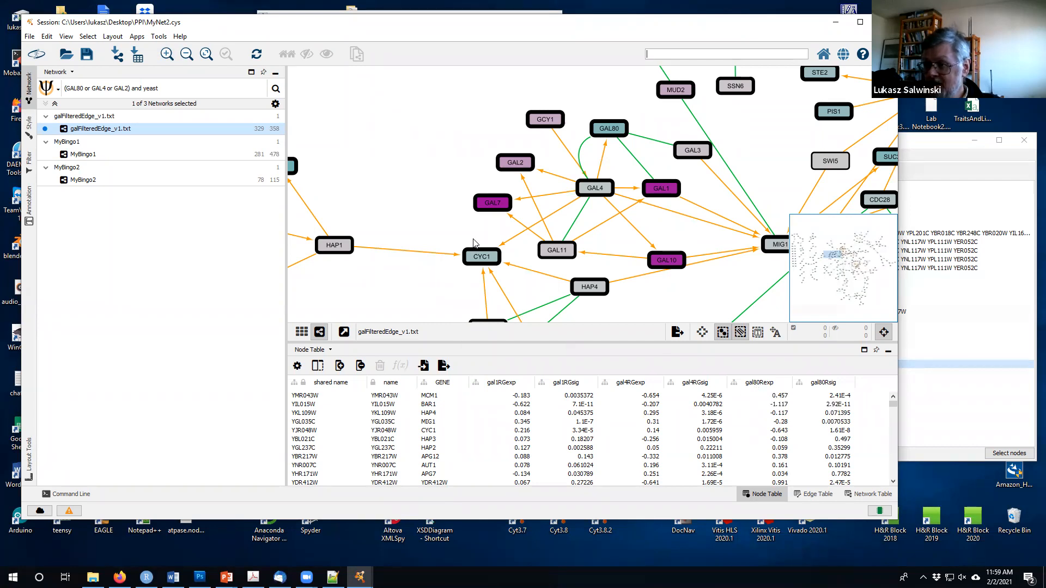
pyautogui.scroll(-4, 451, 186)
pyautogui.moveTo(502, 144); pyautogui.dragTo(396, 134)
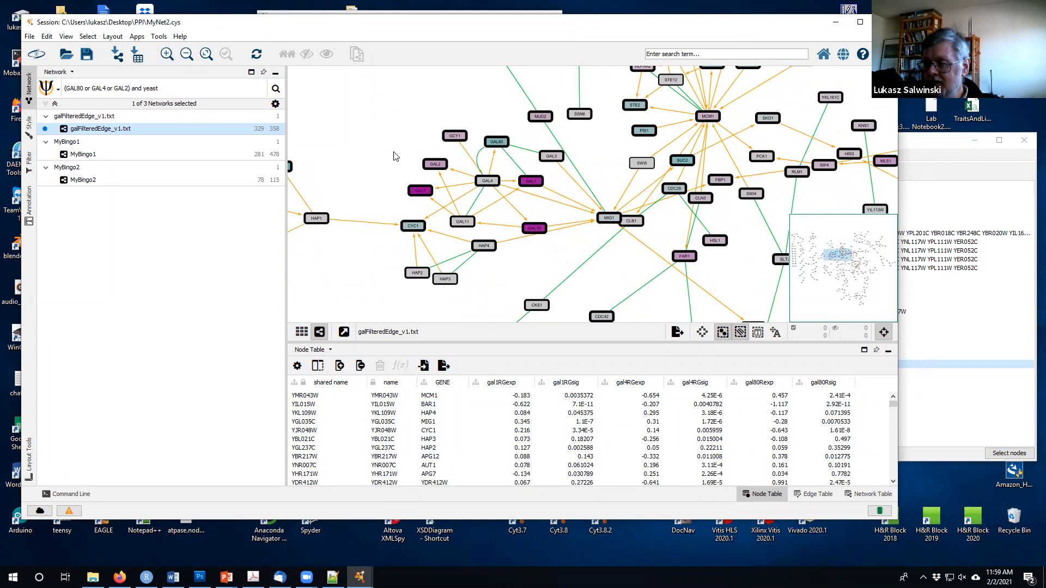
pyautogui.moveTo(416, 128); pyautogui.dragTo(399, 164)
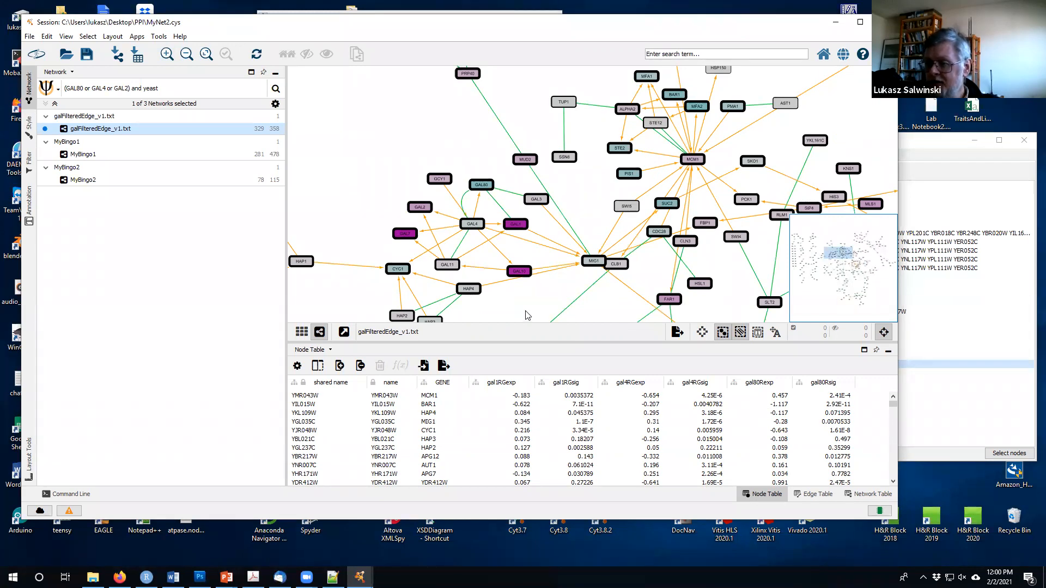
# Nudge the GAL10 node slightly upward, check its expression values in the node table, and clear the selection.
pyautogui.click(516, 273)
pyautogui.moveTo(516, 274); pyautogui.dragTo(516, 263)
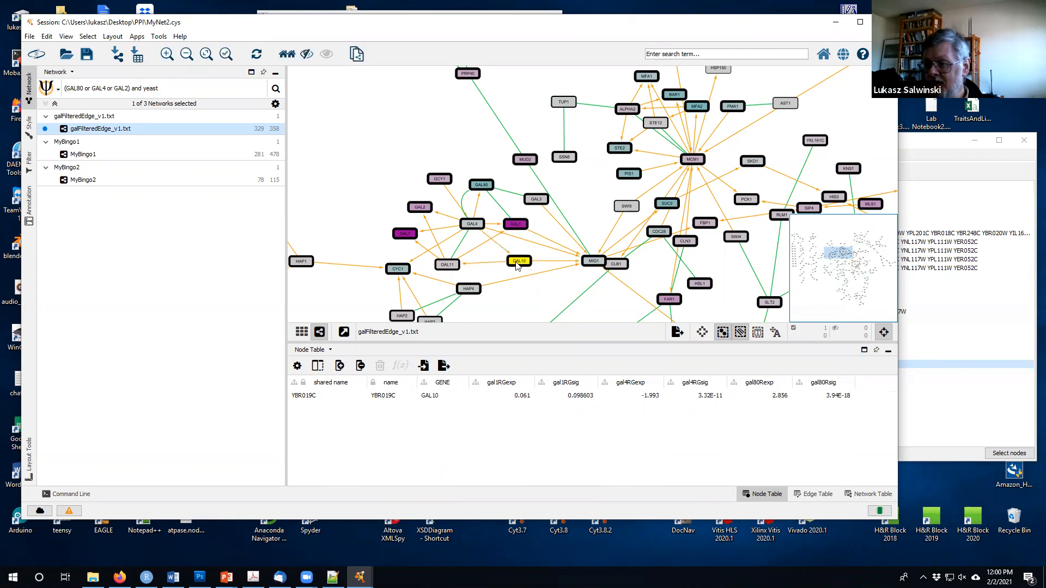
pyautogui.click(487, 259)
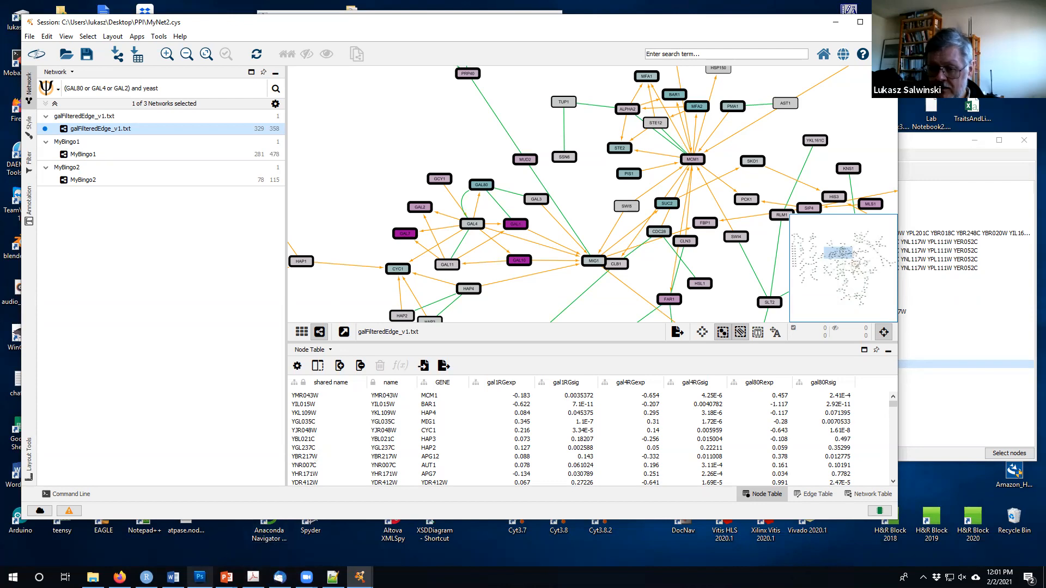
# Switch to the Anaconda page in Firefox and return to the Anaconda home page.
pyautogui.click(119, 577)
pyautogui.click(362, 63)
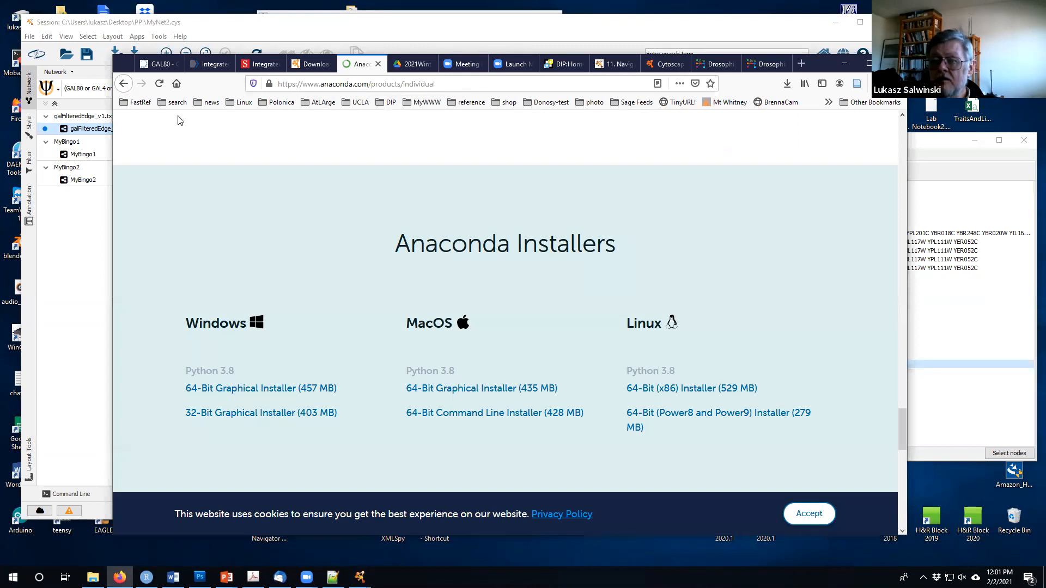
pyautogui.click(124, 85)
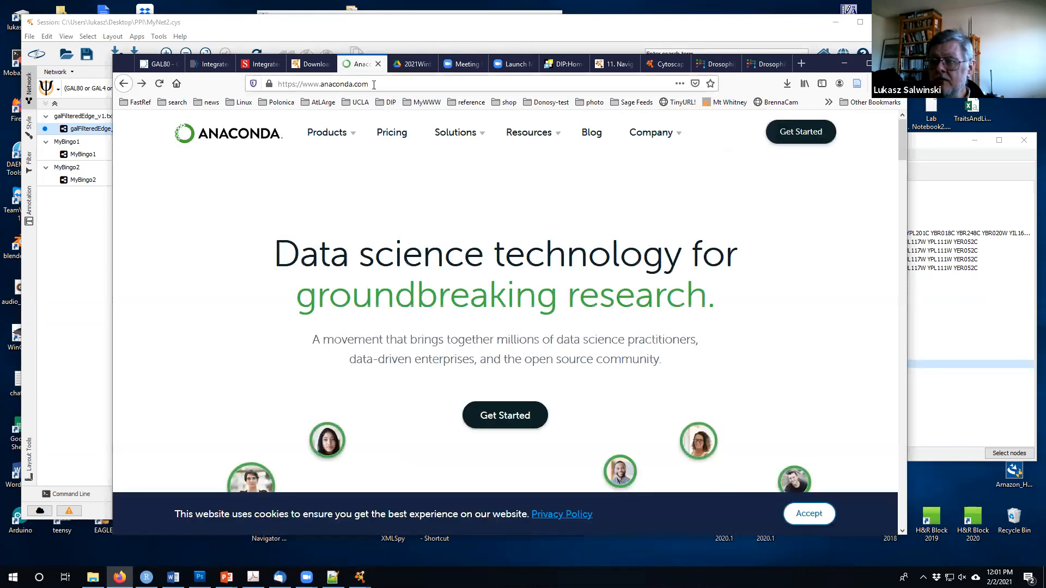
pyautogui.click(342, 85)
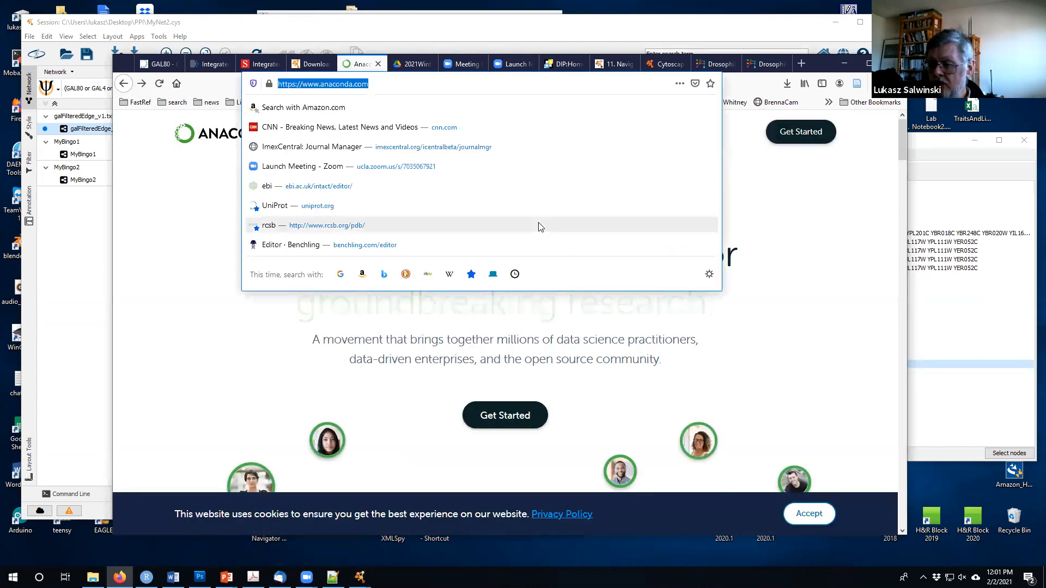
pyautogui.click(247, 325)
# Open the Anaconda Individual Edition product page and go to its download section.
pyautogui.moveTo(327, 139)
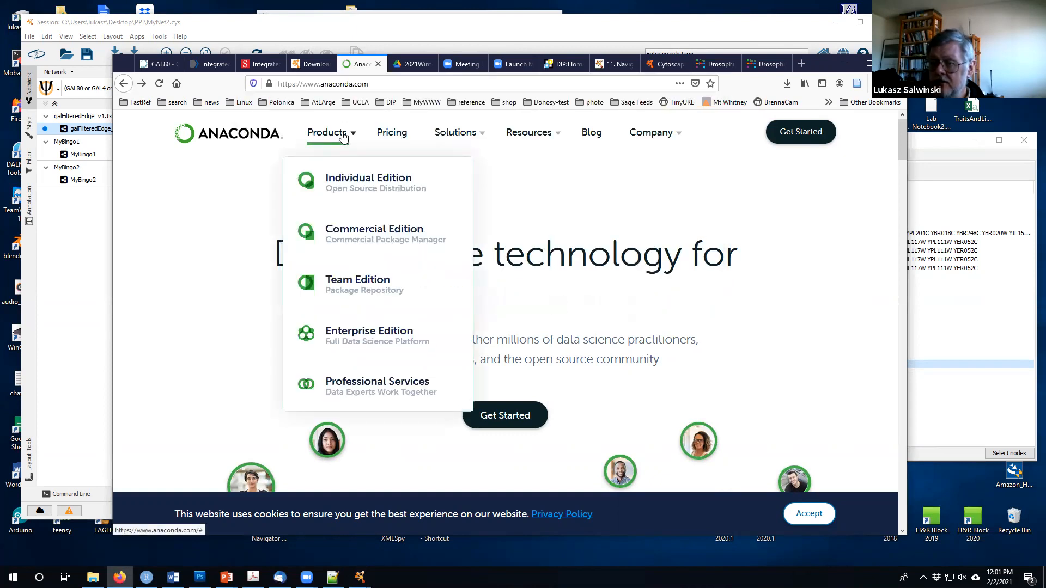
pyautogui.click(355, 185)
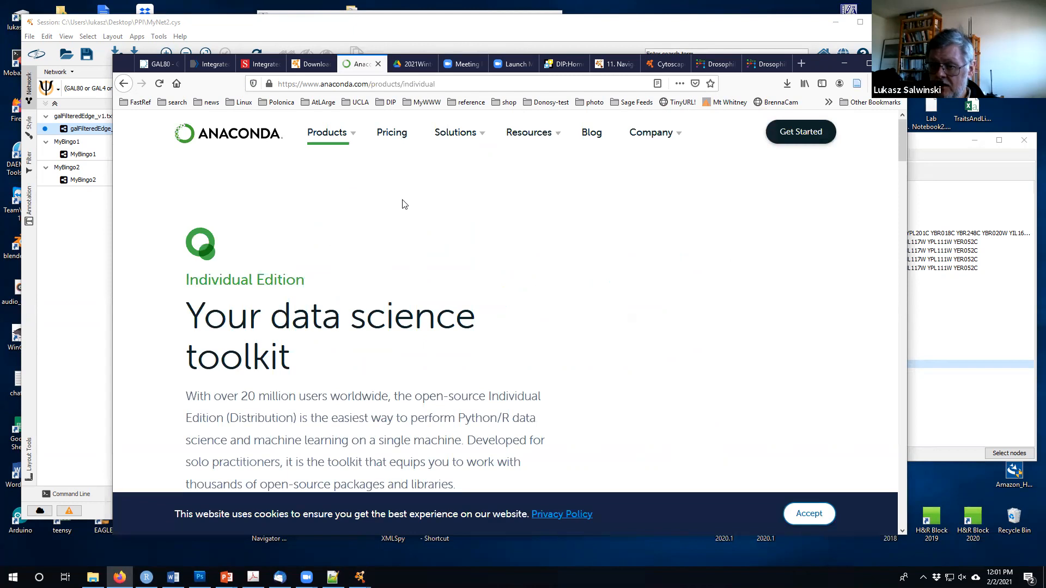
pyautogui.scroll(-6, 405, 205)
pyautogui.click(246, 151)
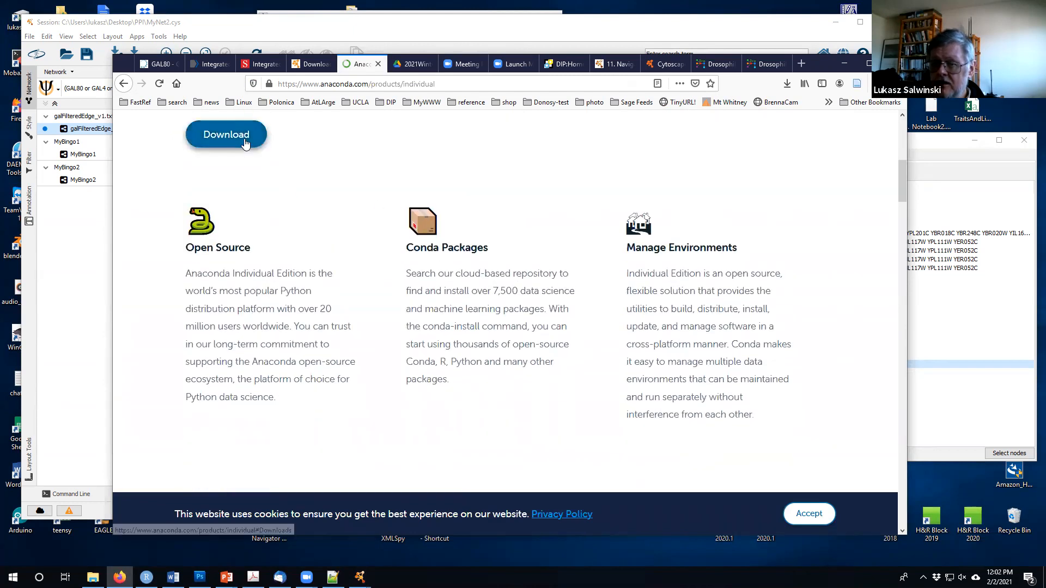